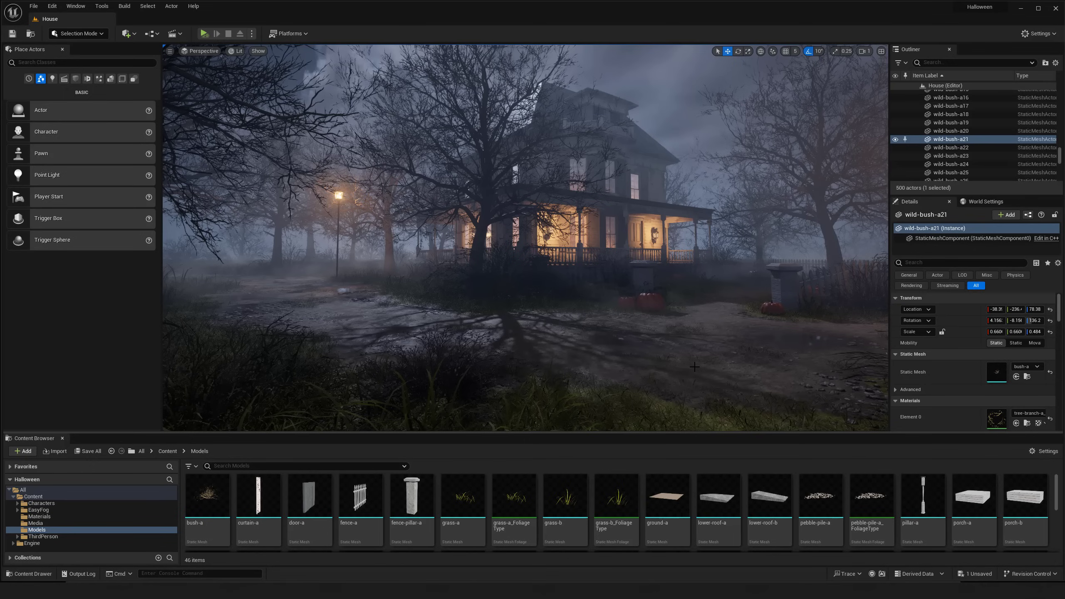
Examine the foggy night scene around the house from several camera angles.
{"action": "right_click_drag", "start_coordinate": [537, 307], "coordinate": [537, 283]}
{"action": "key", "text": "s"}
{"action": "mouse_move", "coordinate": [573, 323]}
{"action": "right_mouse_down"}
{"action": "mouse_move", "coordinate": [556, 322]}
{"action": "mouse_move", "coordinate": [576, 325]}
{"action": "mouse_move", "coordinate": [567, 328]}
{"action": "right_mouse_up"}
{"action": "key", "text": "w"}
{"action": "key", "text": "d"}
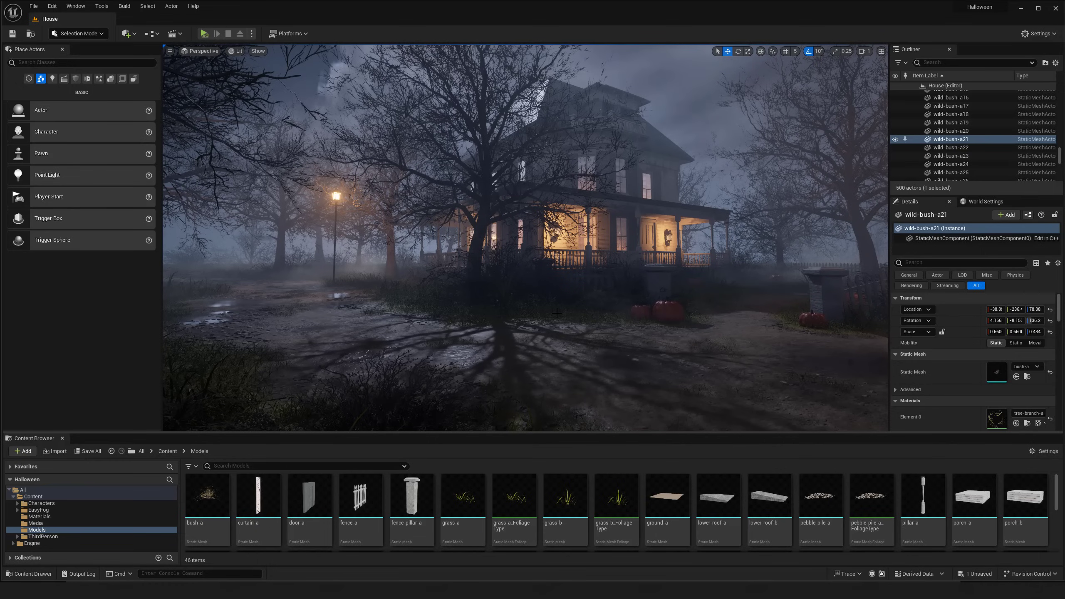
{"action": "middle_click_drag", "start_coordinate": [546, 340], "coordinate": [546, 333]}
{"action": "right_click_drag", "start_coordinate": [541, 339], "coordinate": [549, 339]}
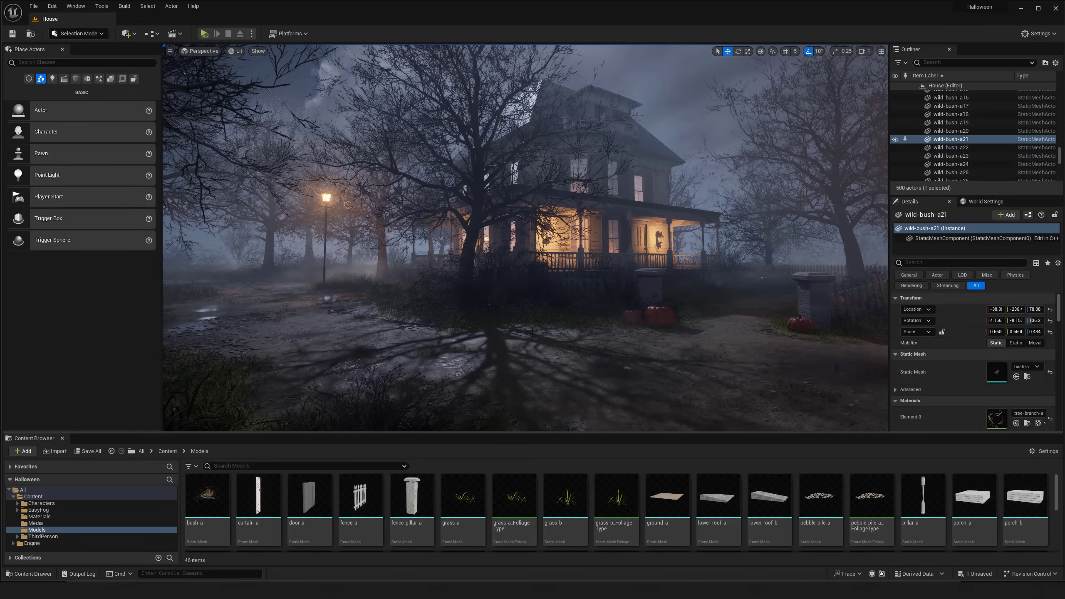
{"action": "right_click_drag", "start_coordinate": [551, 331], "coordinate": [553, 332]}
{"action": "key", "text": "g"}
{"action": "key", "text": "g"}
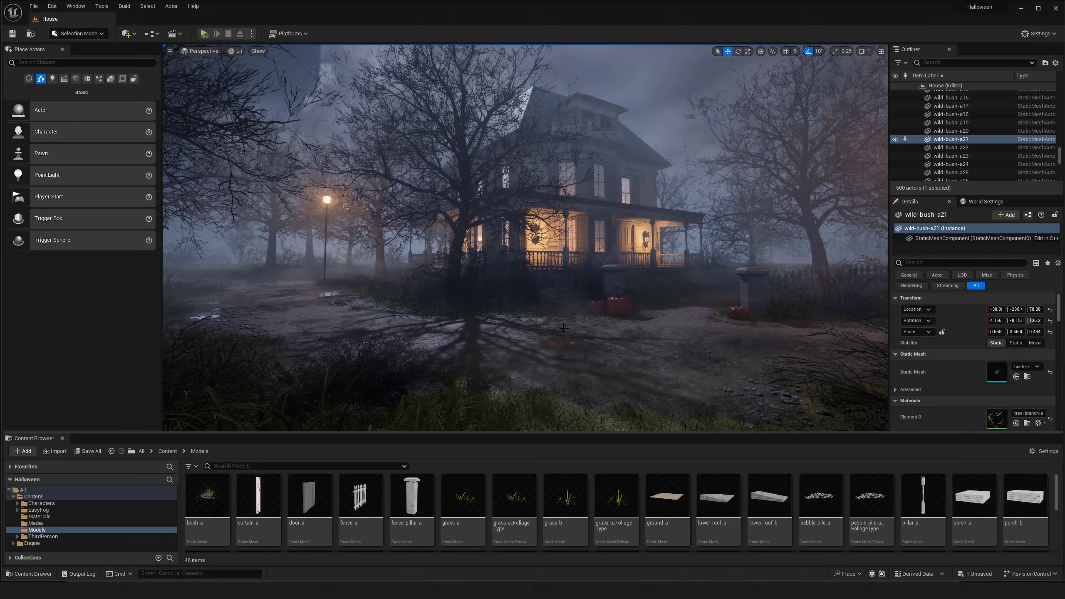
{"action": "scroll", "coordinate": [564, 328], "scroll_direction": "up", "scroll_amount": 3}
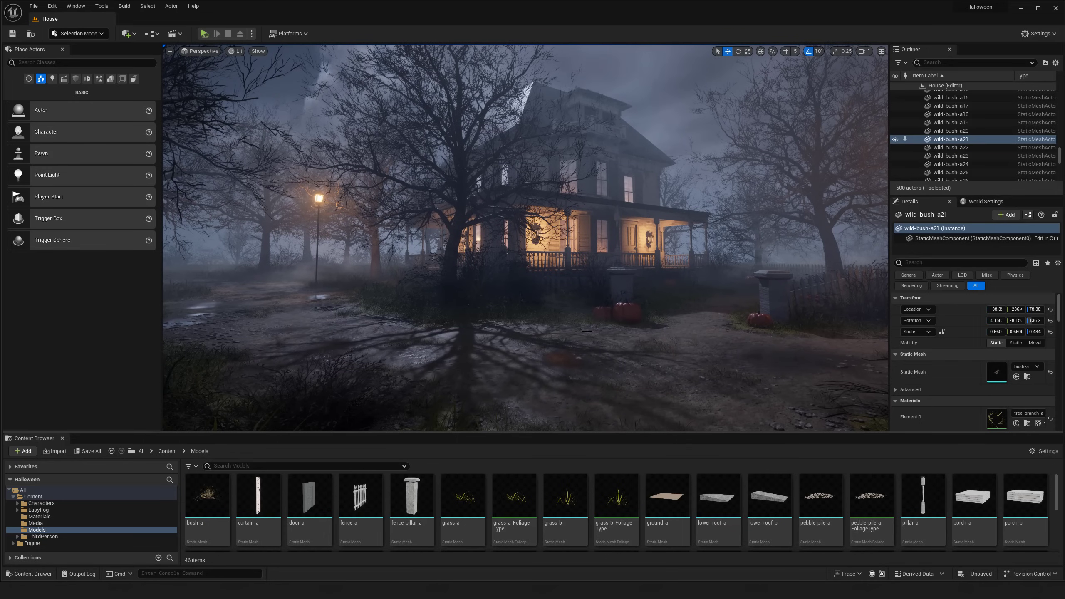
{"action": "left_click", "coordinate": [937, 65]}
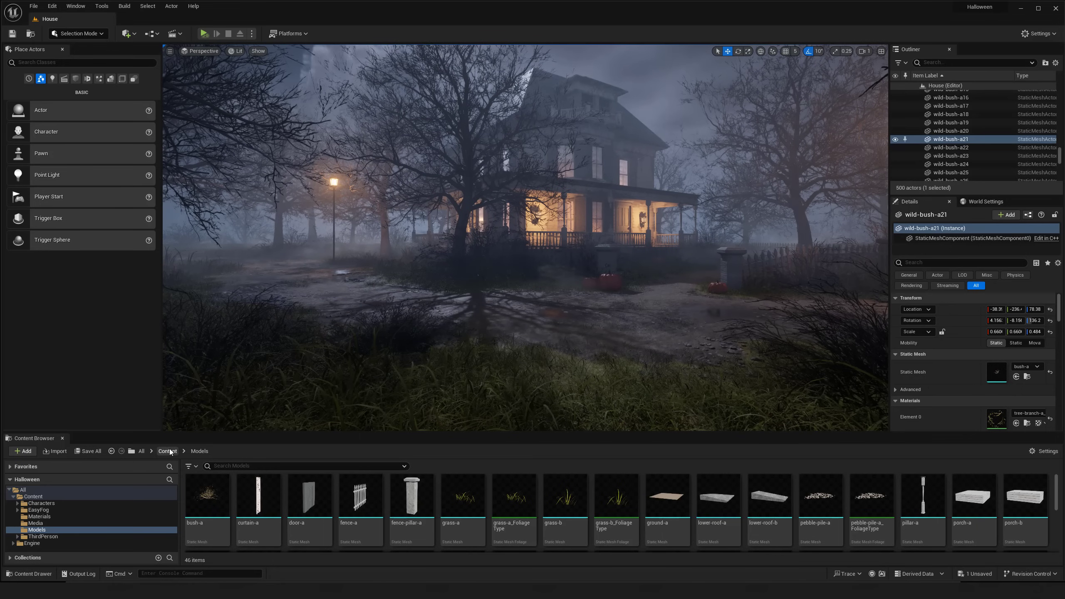
View the moon-a-color texture from the Materials folder and close it.
{"action": "left_click", "coordinate": [167, 451]}
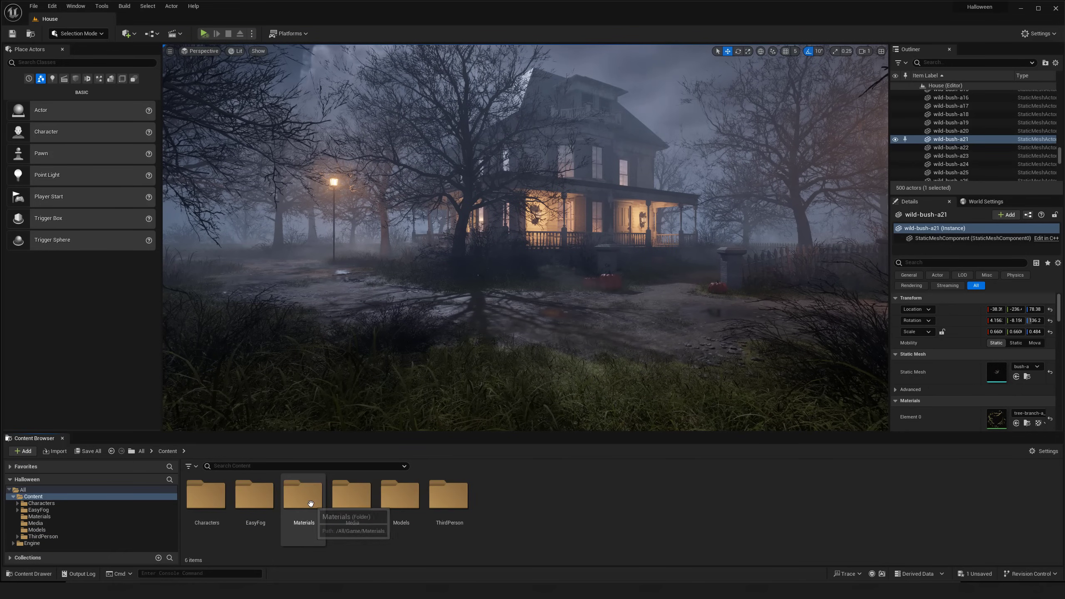
{"action": "double_click", "coordinate": [296, 497]}
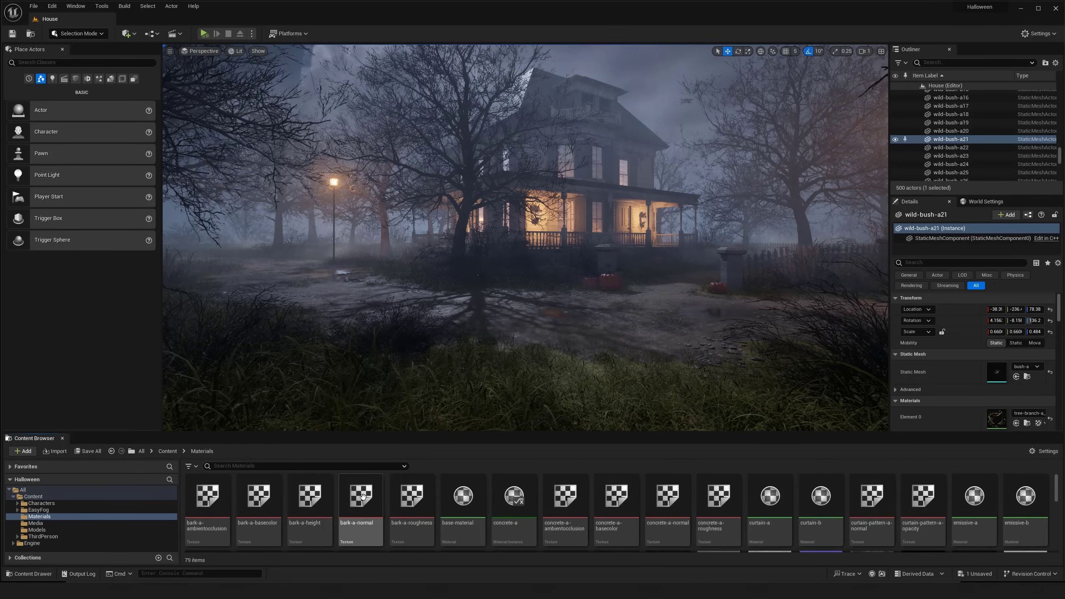
{"action": "scroll", "coordinate": [428, 508], "scroll_direction": "down", "scroll_amount": 6}
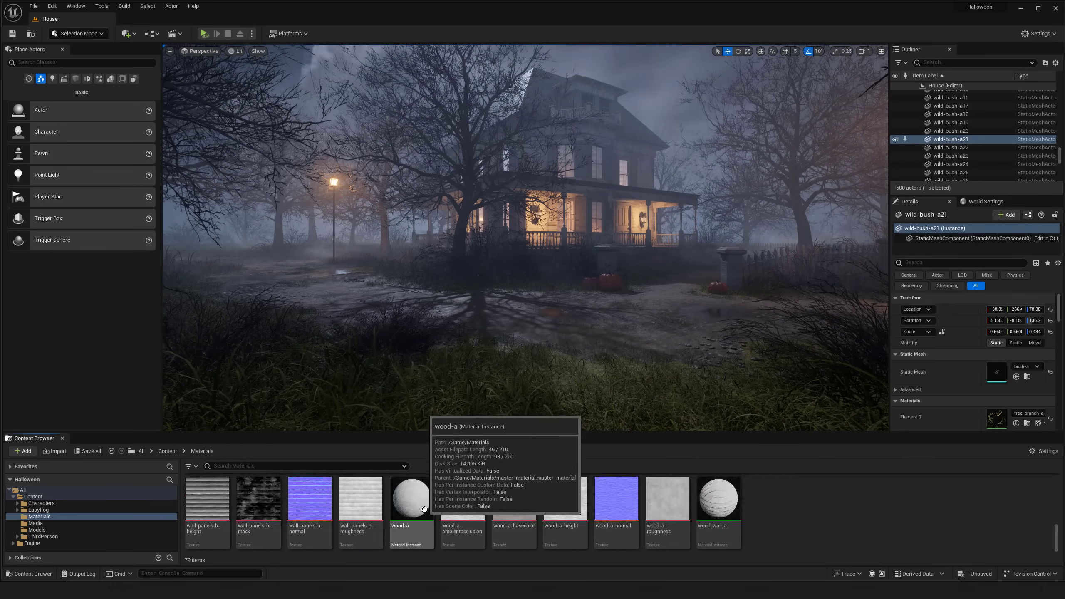
{"action": "scroll", "coordinate": [436, 507], "scroll_direction": "up", "scroll_amount": 6}
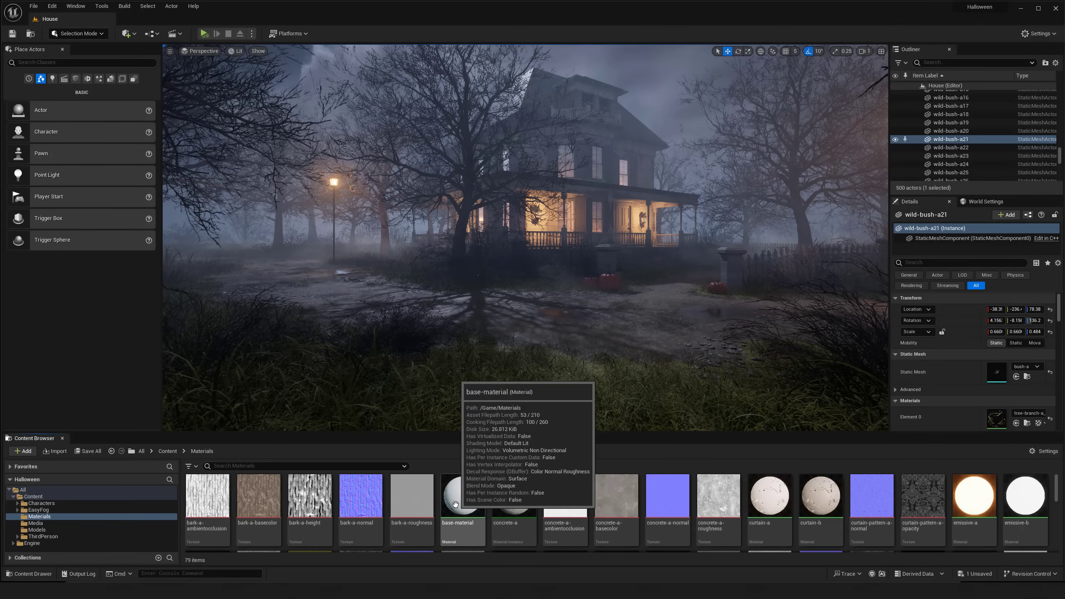
{"action": "scroll", "coordinate": [461, 505], "scroll_direction": "down", "scroll_amount": 2}
{"action": "scroll", "coordinate": [677, 545], "scroll_direction": "up", "scroll_amount": 1}
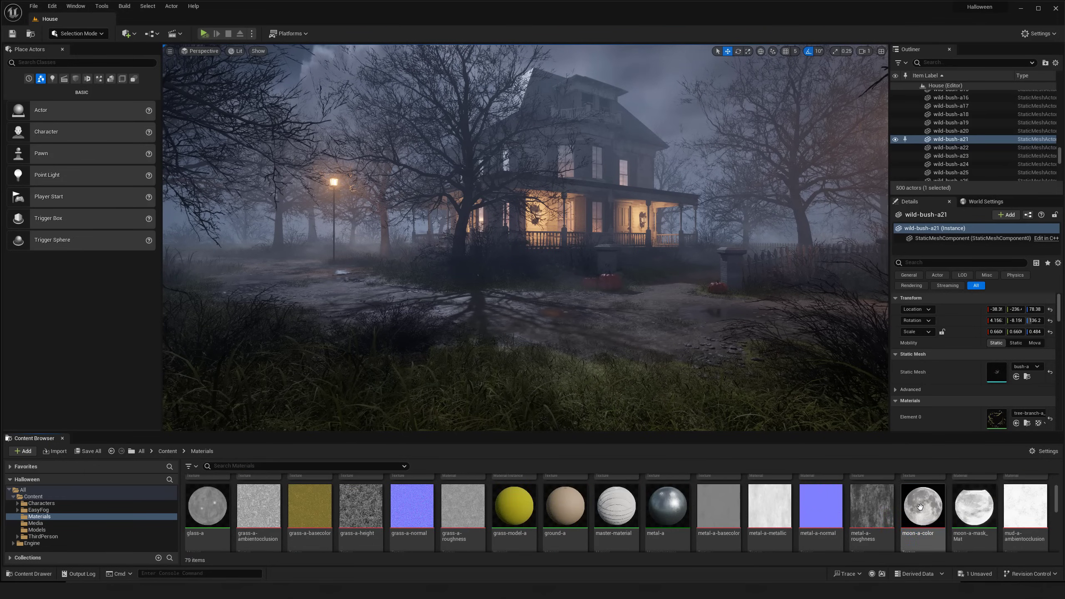
{"action": "double_click", "coordinate": [922, 533]}
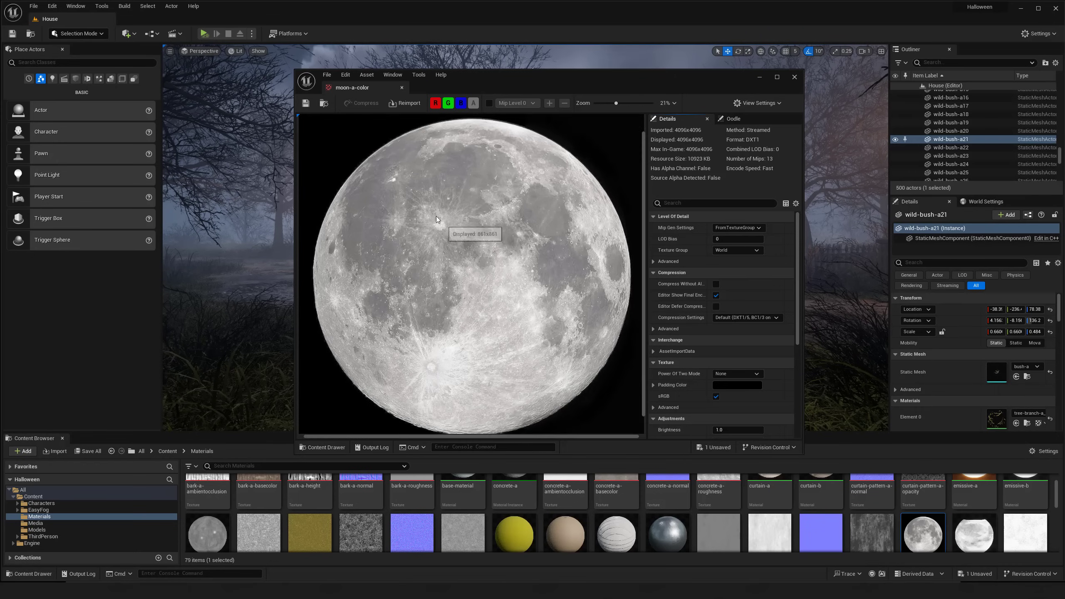
{"action": "scroll", "coordinate": [415, 171], "scroll_direction": "down", "scroll_amount": 1}
{"action": "left_click", "coordinate": [401, 88]}
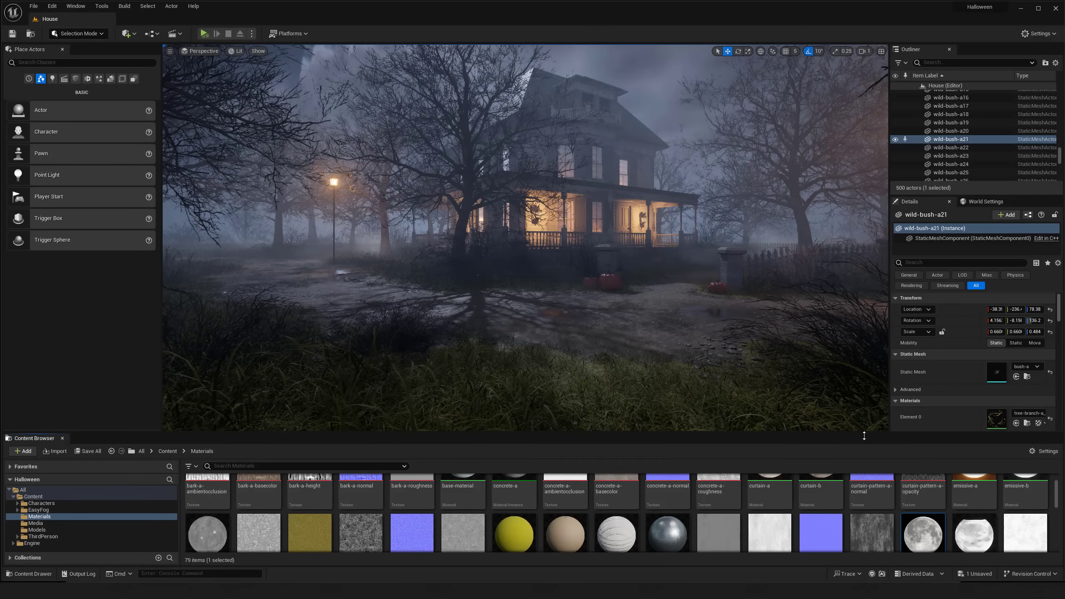
Open the moon-a-mask_Mat material, enlarge its editor window and select the moon Texture Sample node.
{"action": "scroll", "coordinate": [755, 516], "scroll_direction": "down", "scroll_amount": 1}
{"action": "double_click", "coordinate": [974, 510]}
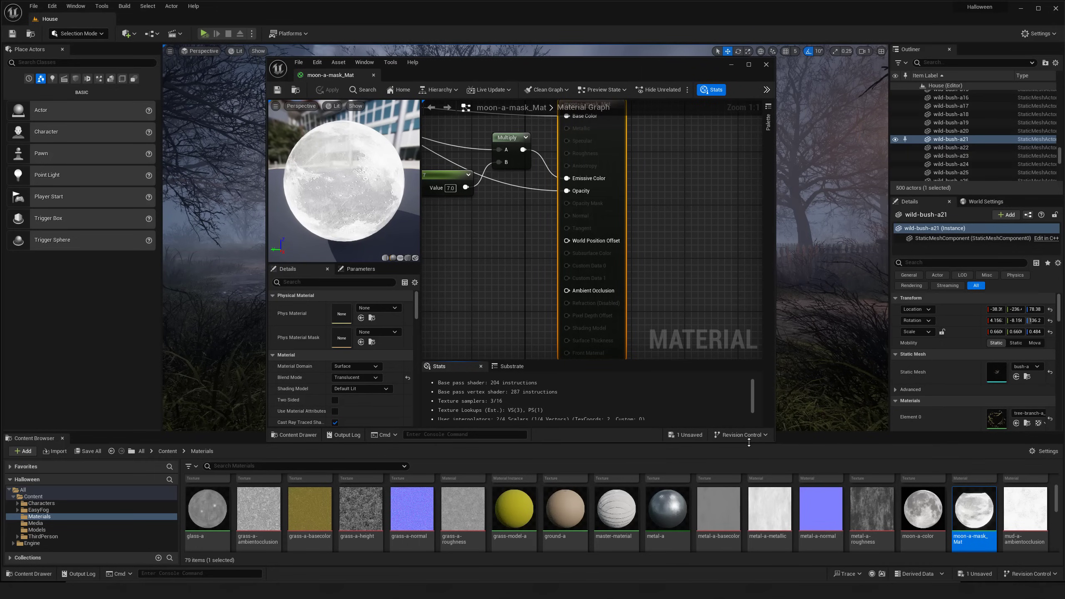
{"action": "left_click_drag", "start_coordinate": [775, 442], "coordinate": [843, 543]}
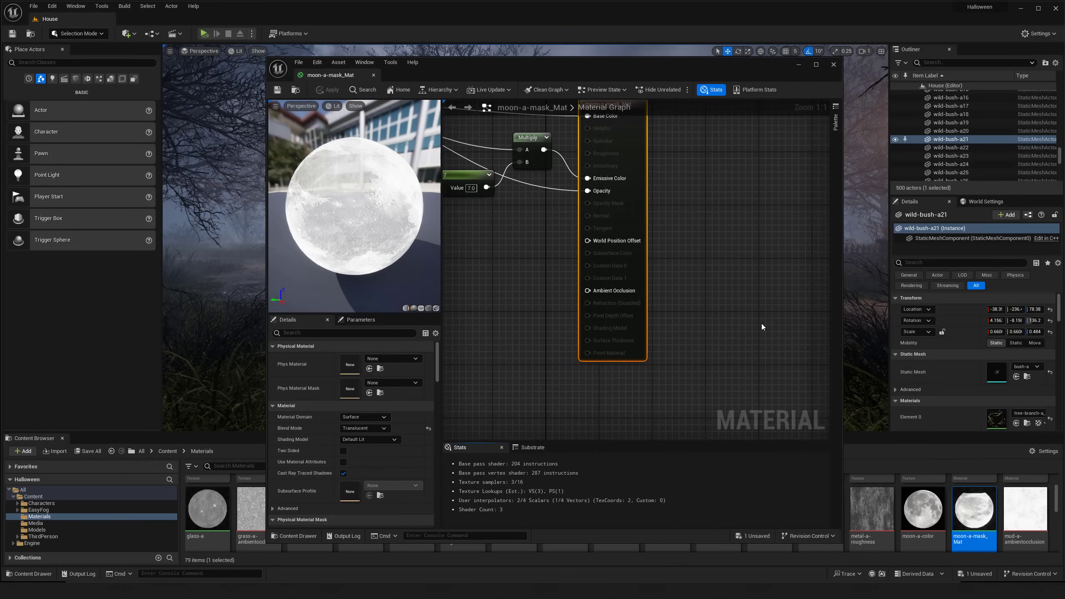
{"action": "right_click_drag", "start_coordinate": [762, 326], "coordinate": [801, 373]}
{"action": "scroll", "coordinate": [732, 321], "scroll_direction": "down", "scroll_amount": 1}
{"action": "right_click_drag", "start_coordinate": [729, 319], "coordinate": [825, 314]}
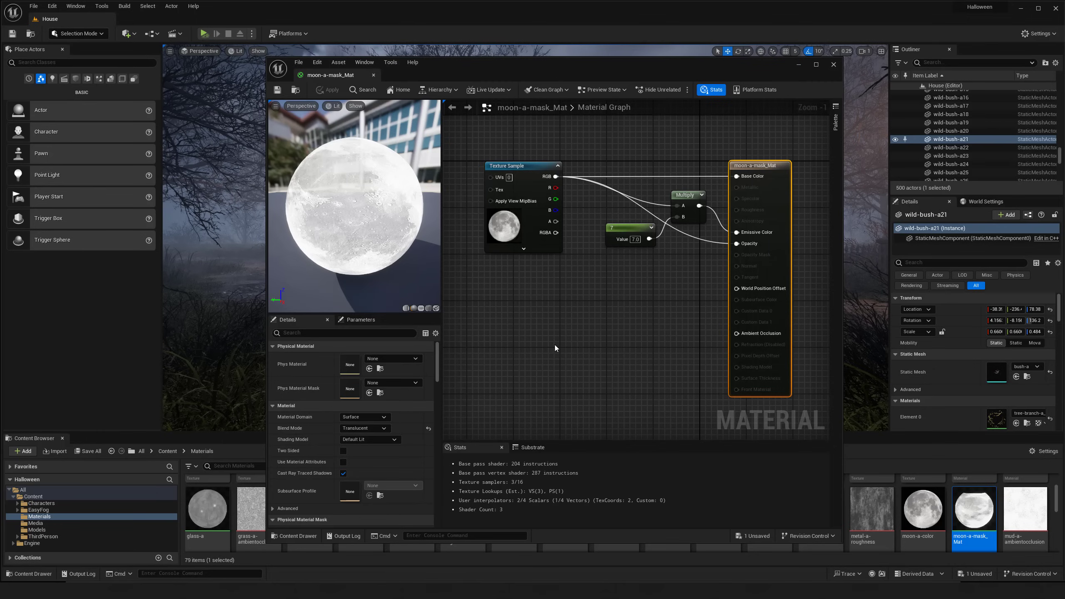
{"action": "right_click_drag", "start_coordinate": [546, 326], "coordinate": [544, 350]}
{"action": "left_click", "coordinate": [519, 254]}
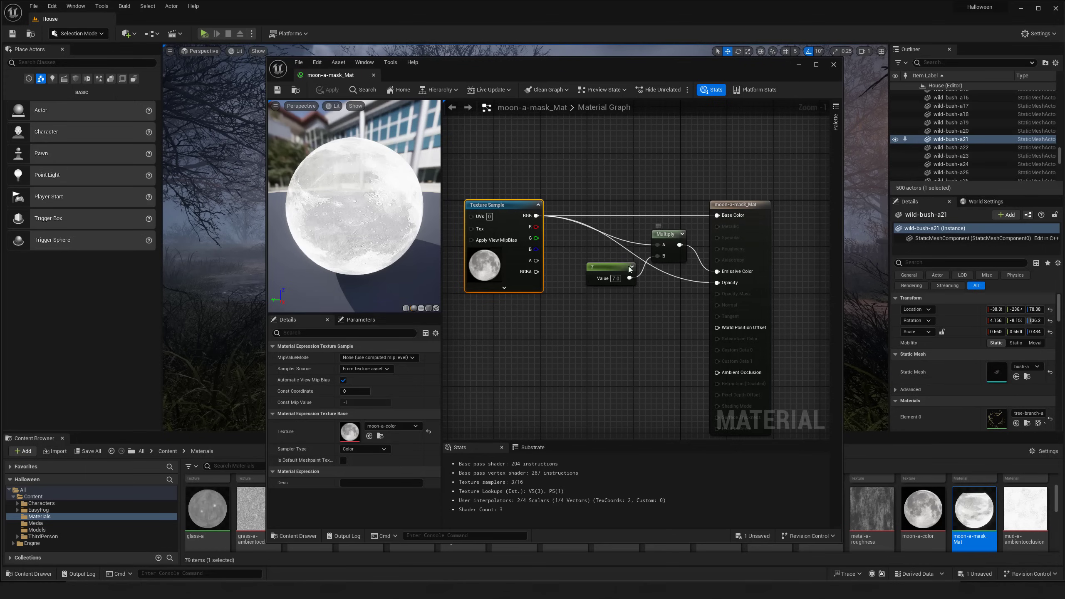
Move the constant 7 node below the Texture Sample and convert it to a parameter named Emissive-Strength.
{"action": "left_click_drag", "start_coordinate": [600, 267], "coordinate": [561, 320]}
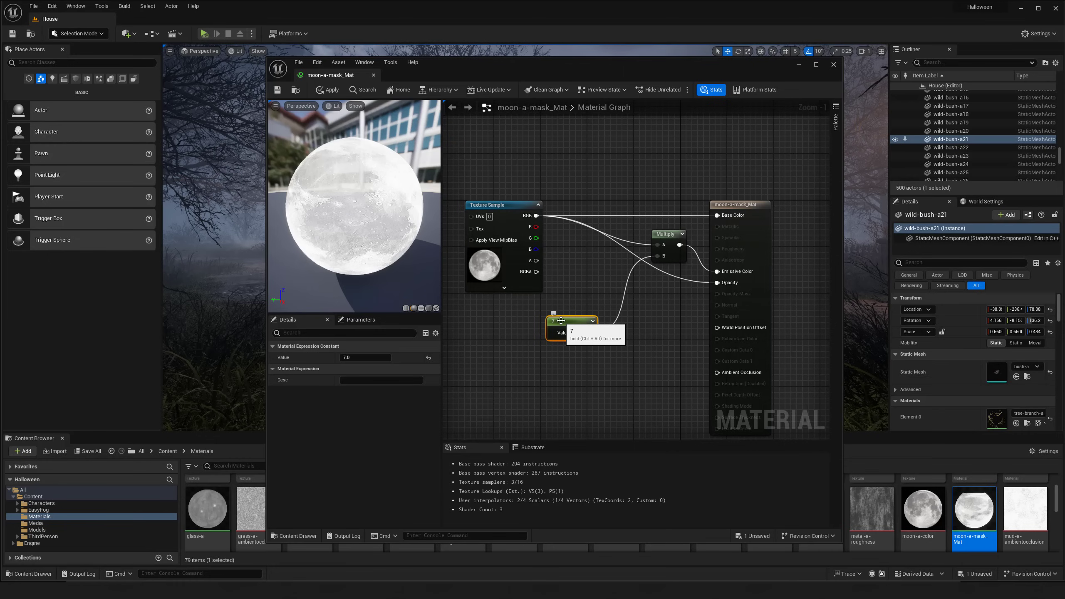
{"action": "right_click", "coordinate": [556, 326]}
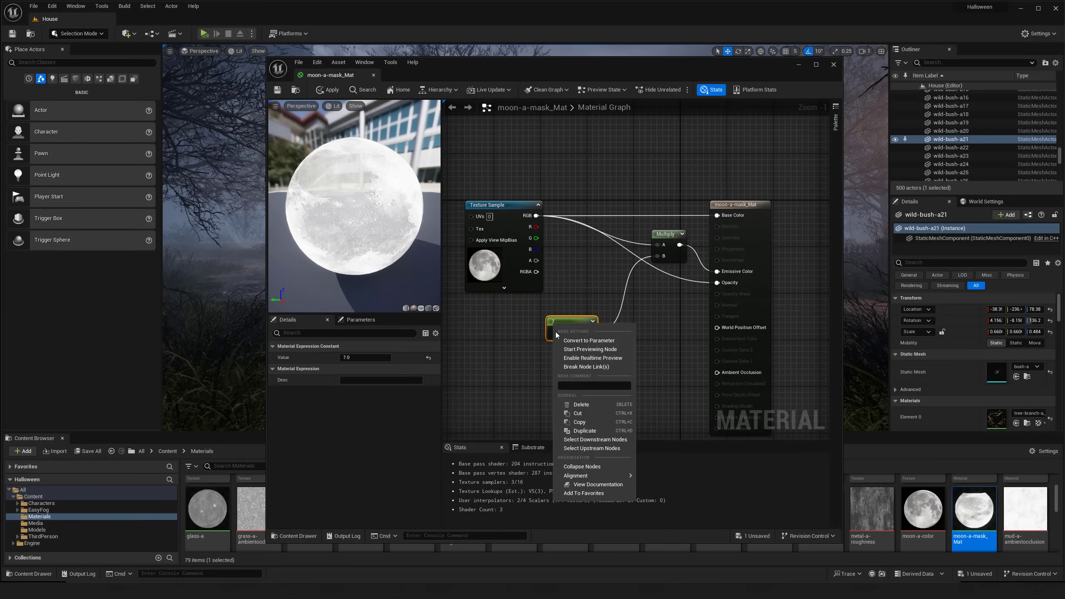
{"action": "left_click", "coordinate": [578, 340]}
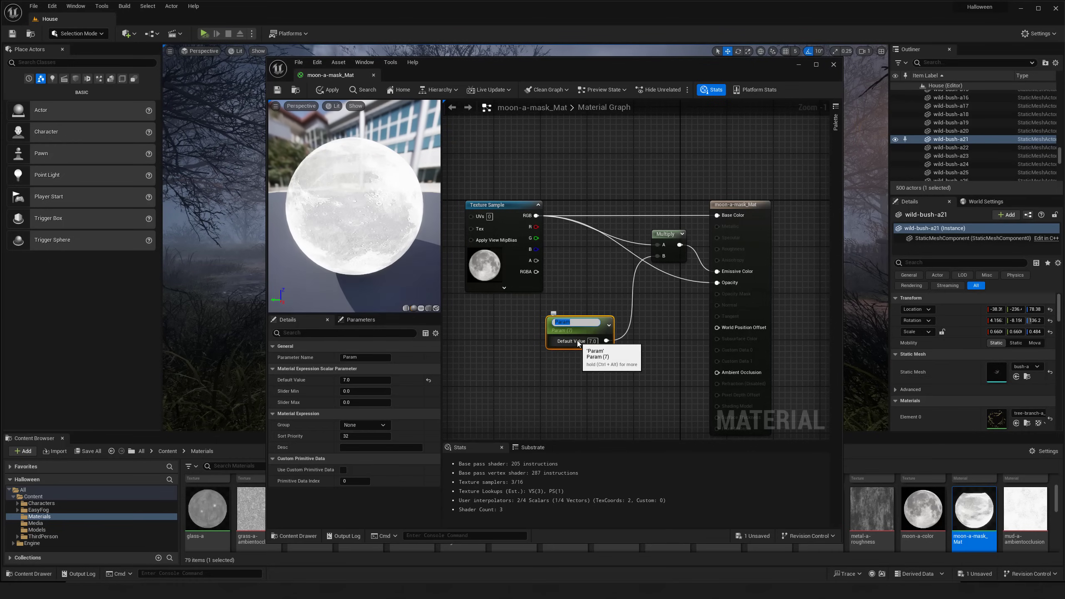
{"action": "type", "text": "Emissive-S"}
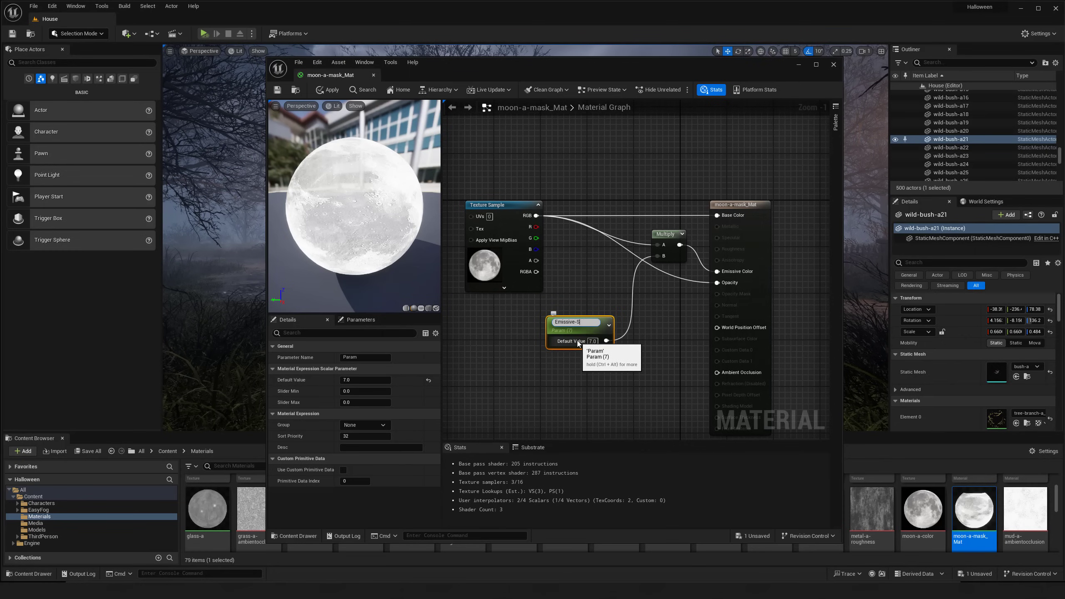
{"action": "type", "text": "trength"}
{"action": "key", "text": "Return"}
{"action": "left_click", "coordinate": [568, 275]}
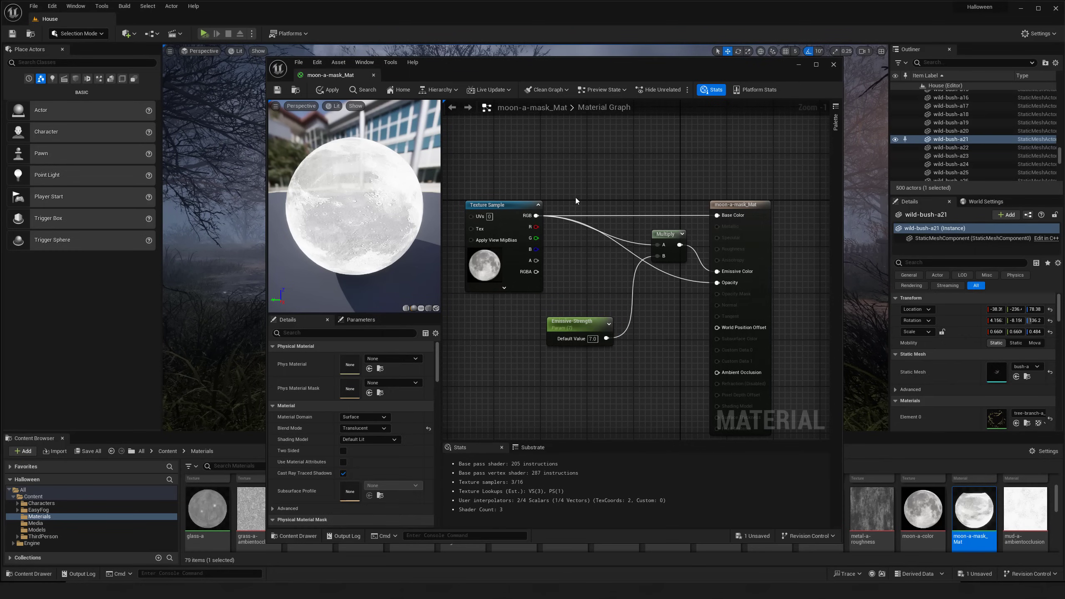
Add a three-component vector constant node above the Texture Sample node.
{"action": "key", "text": "3"}
{"action": "left_click", "coordinate": [574, 141]}
{"action": "left_click_drag", "start_coordinate": [600, 149], "coordinate": [537, 119]}
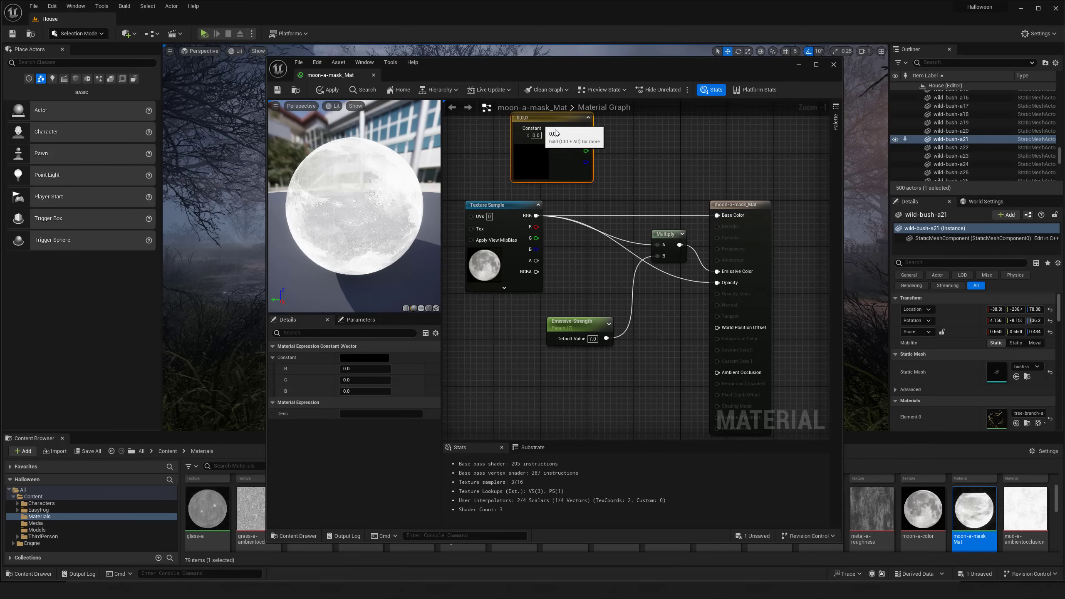
Add a Multiply node with the vector constant as A and the texture RGB as B, feeding Base Color.
{"action": "right_click_drag", "start_coordinate": [660, 161], "coordinate": [662, 184]}
{"action": "left_click", "coordinate": [662, 184]}
{"action": "key", "text": "m"}
{"action": "left_click", "coordinate": [658, 183]}
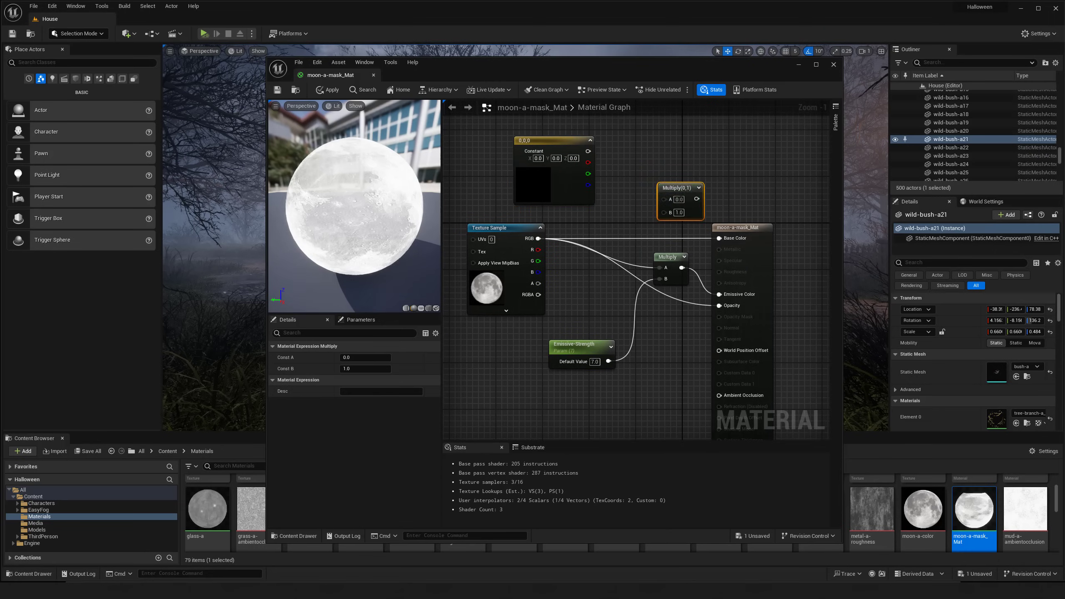
{"action": "left_click_drag", "start_coordinate": [697, 199], "coordinate": [718, 237]}
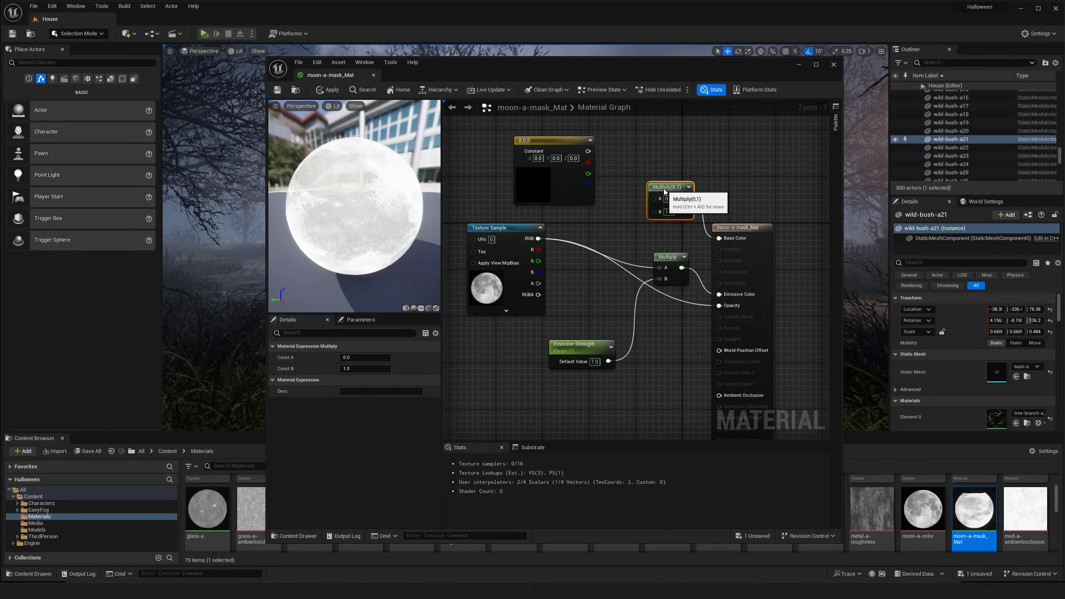
{"action": "left_click_drag", "start_coordinate": [679, 192], "coordinate": [540, 239]}
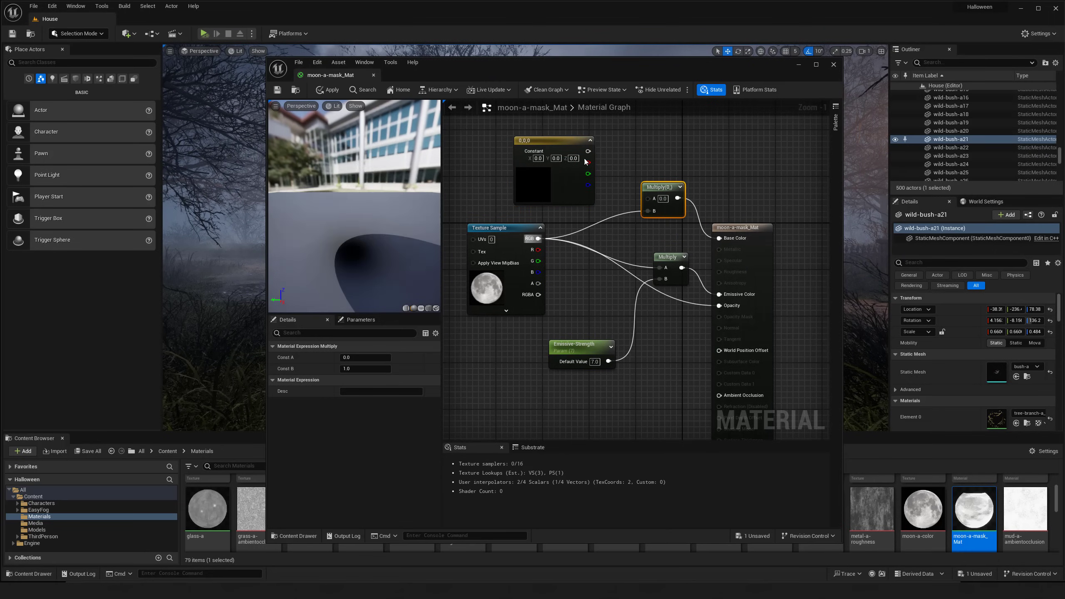
{"action": "left_click_drag", "start_coordinate": [588, 151], "coordinate": [648, 198]}
{"action": "right_click", "coordinate": [545, 146]}
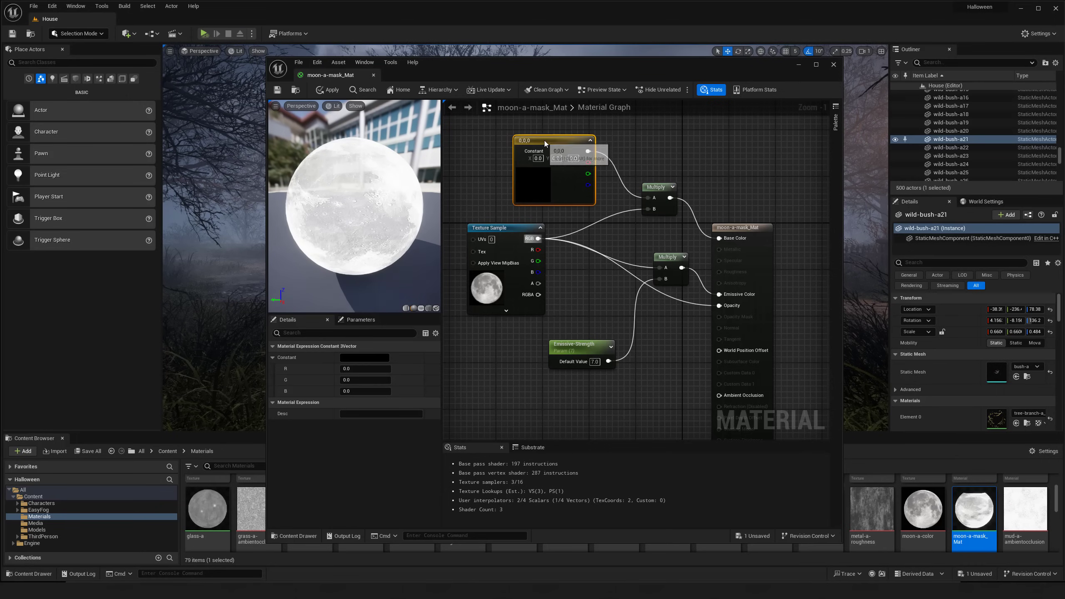
{"action": "left_click", "coordinate": [667, 164]}
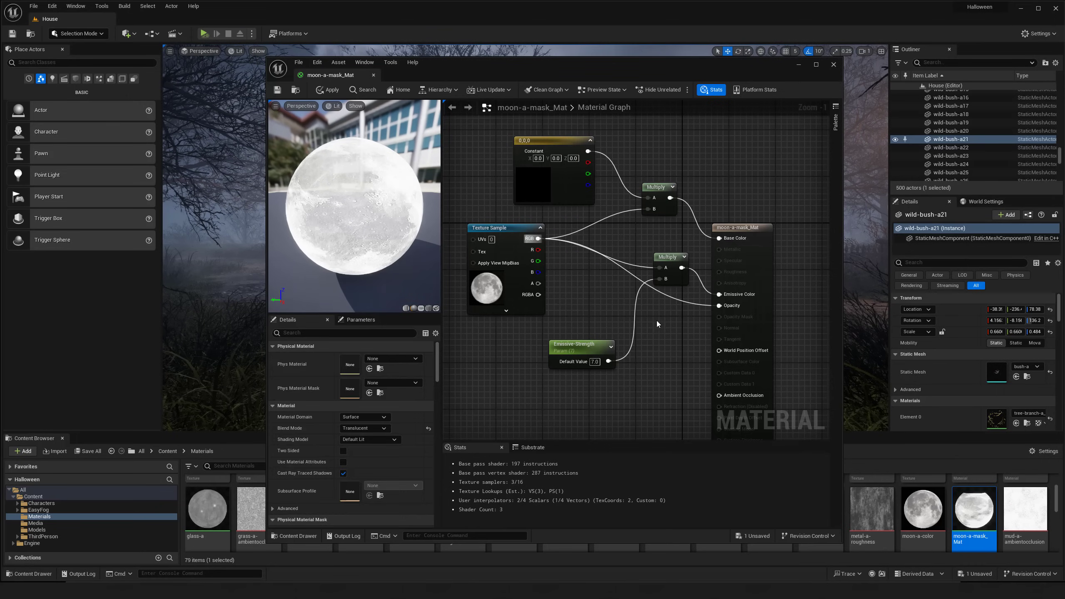
{"action": "right_click_drag", "start_coordinate": [658, 323], "coordinate": [688, 268]}
{"action": "right_click_drag", "start_coordinate": [606, 189], "coordinate": [621, 252]}
{"action": "right_click_drag", "start_coordinate": [562, 191], "coordinate": [697, 198]}
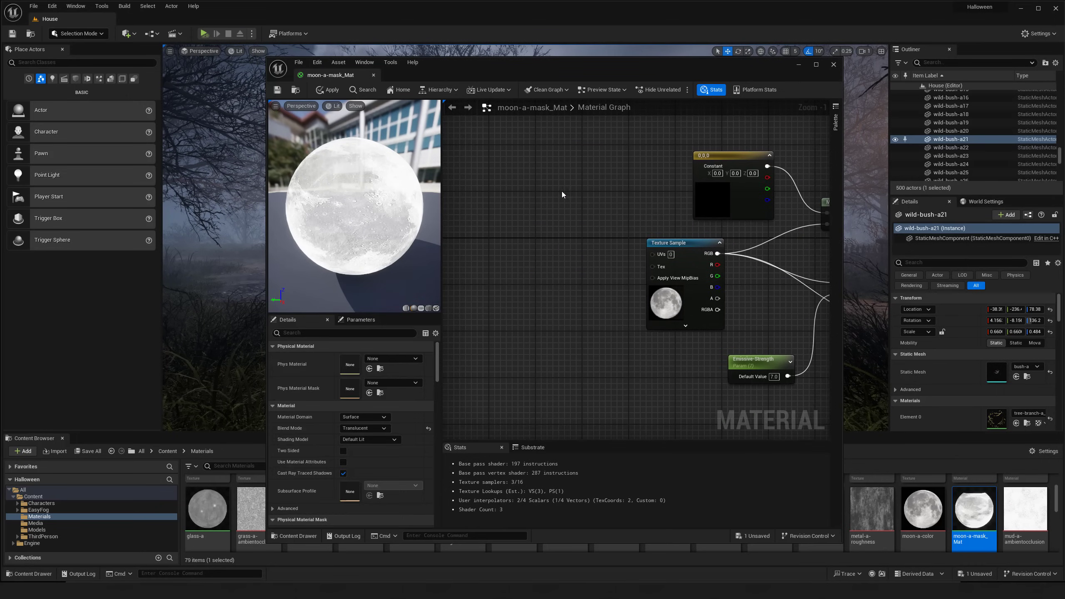
{"action": "key", "text": "3"}
{"action": "left_click", "coordinate": [542, 173]}
{"action": "left_click_drag", "start_coordinate": [574, 228], "coordinate": [557, 228]}
{"action": "right_click_drag", "start_coordinate": [547, 217], "coordinate": [507, 210]}
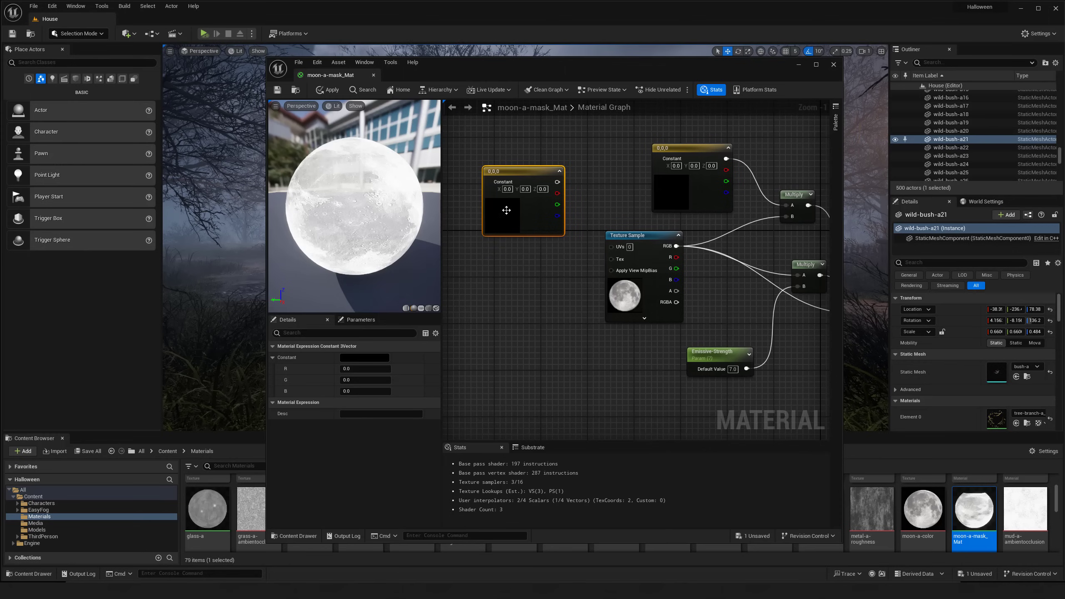
{"action": "key", "text": "Delete"}
{"action": "right_click_drag", "start_coordinate": [669, 348], "coordinate": [540, 314]}
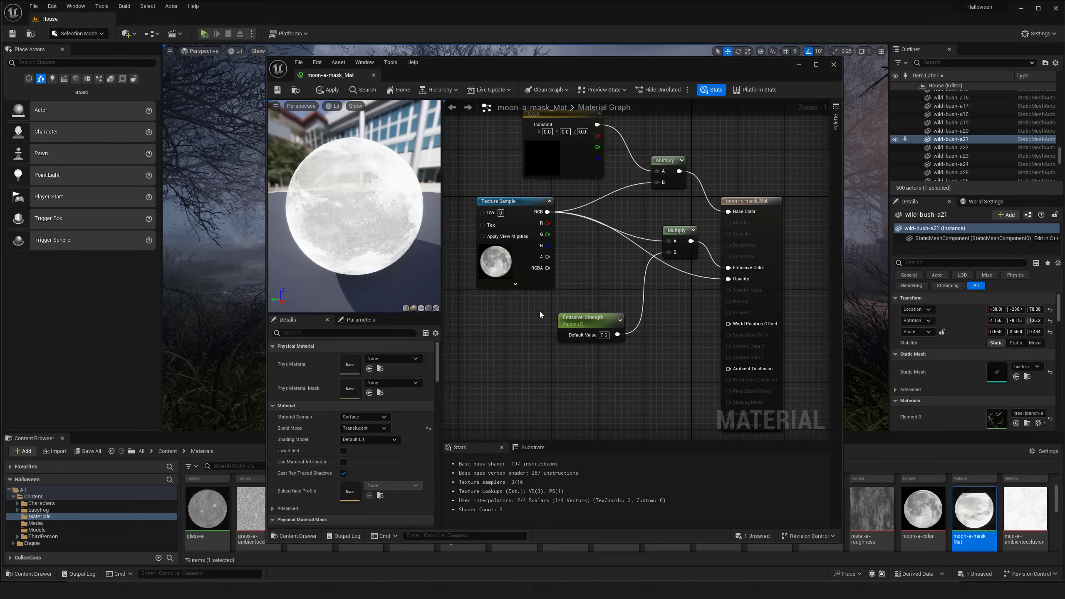
{"action": "left_click", "coordinate": [579, 320]}
{"action": "left_click", "coordinate": [598, 268]}
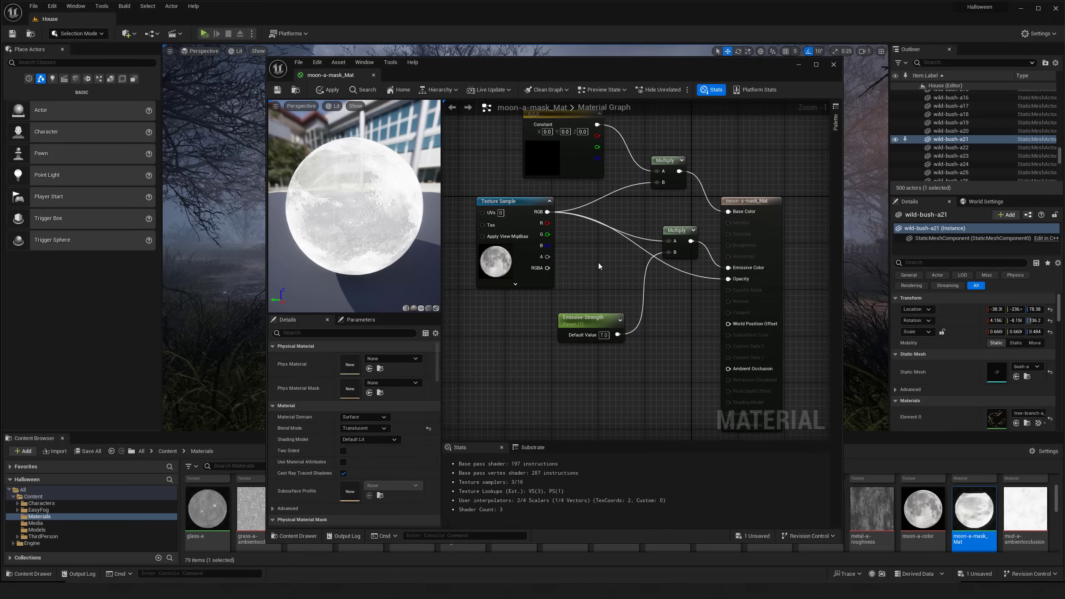
Convert the three-component vector constant into a parameter named Color-tint.
{"action": "right_click_drag", "start_coordinate": [601, 234], "coordinate": [575, 295]}
{"action": "left_click", "coordinate": [526, 211]}
{"action": "right_click", "coordinate": [531, 221]}
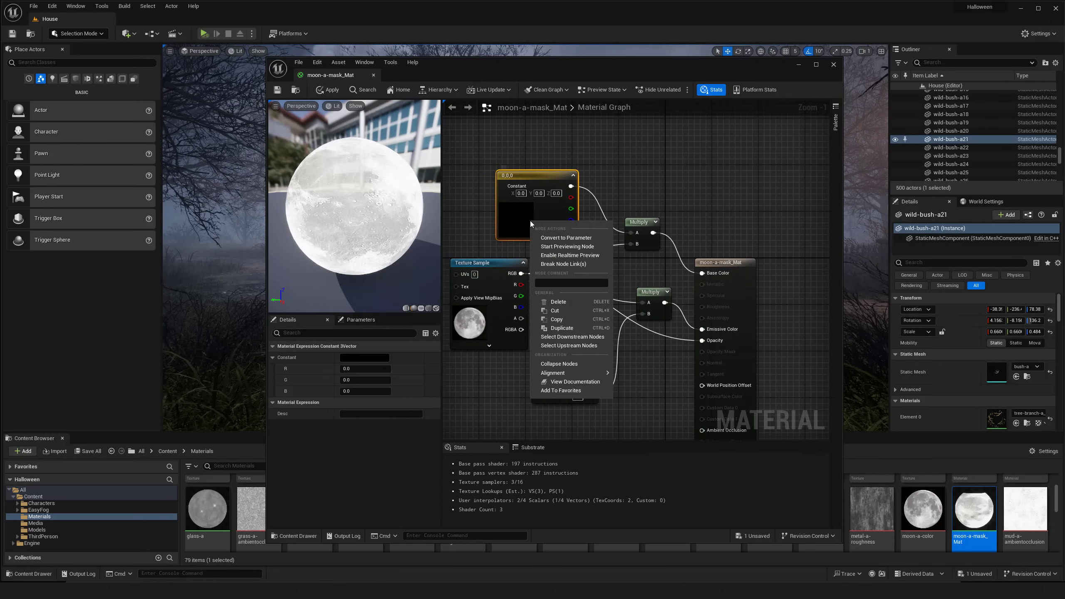
{"action": "left_click", "coordinate": [565, 239]}
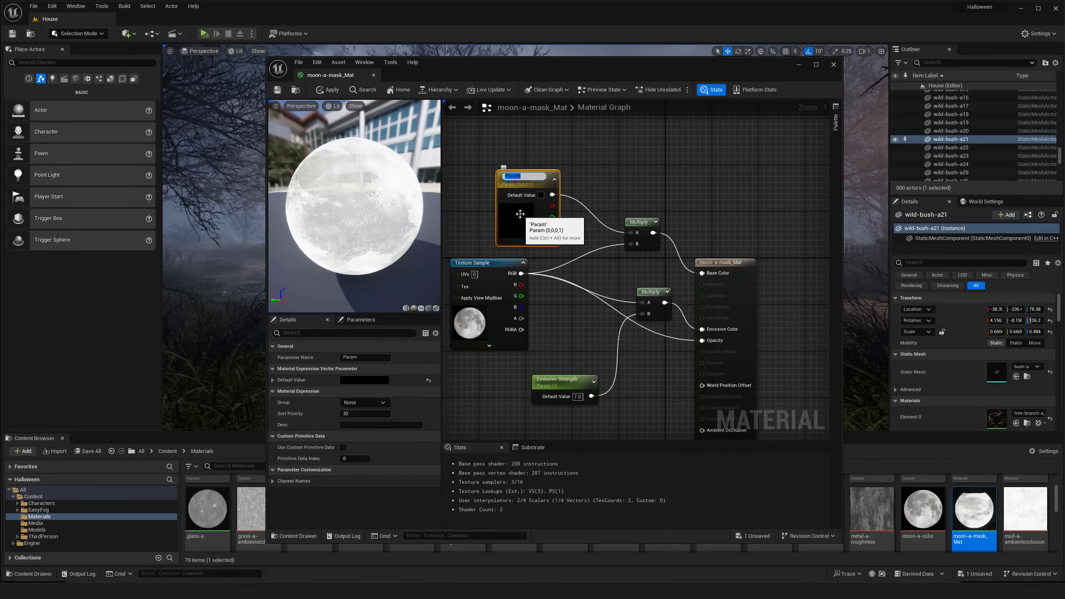
{"action": "type", "text": "co"}
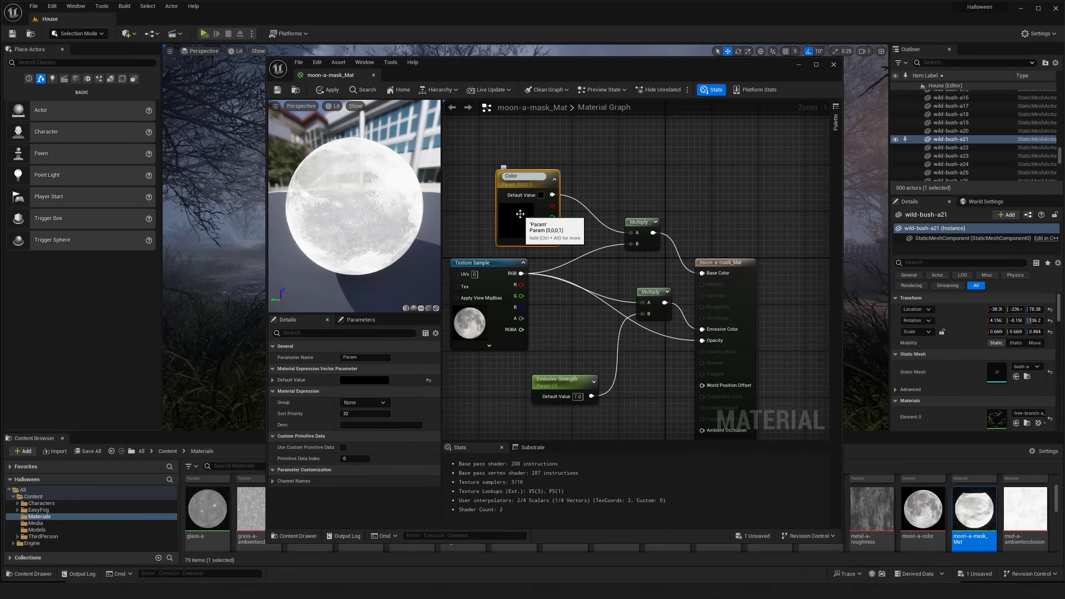
{"action": "type", "text": "lor-tint"}
{"action": "key", "text": "Return"}
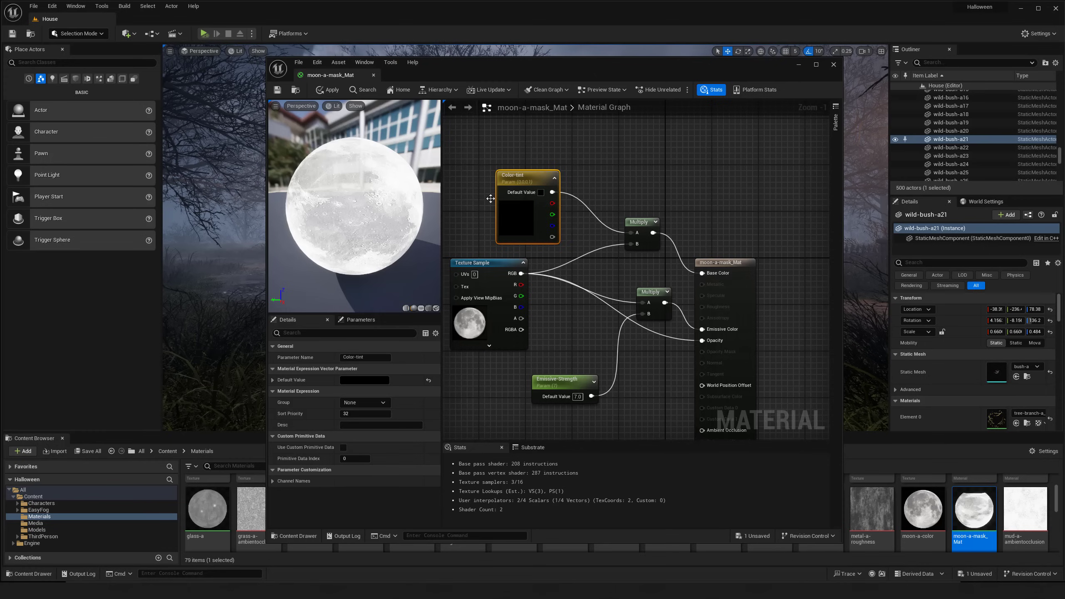
Apply the material changes and set the Color-tint default to a red of about 0.85 saturation and 0.65 value.
{"action": "left_click", "coordinate": [322, 90]}
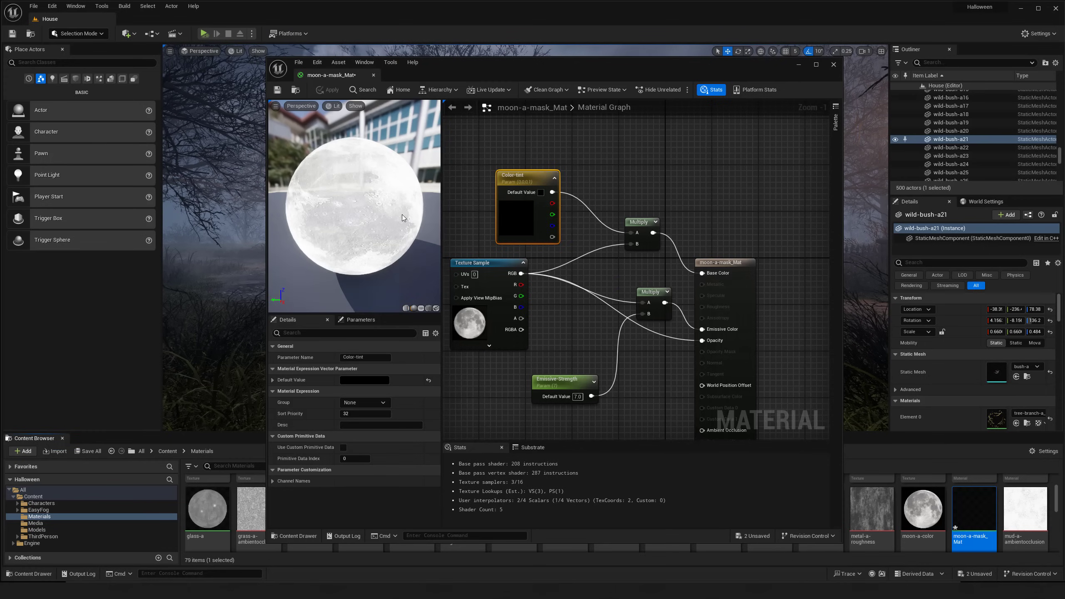
{"action": "double_click", "coordinate": [518, 214]}
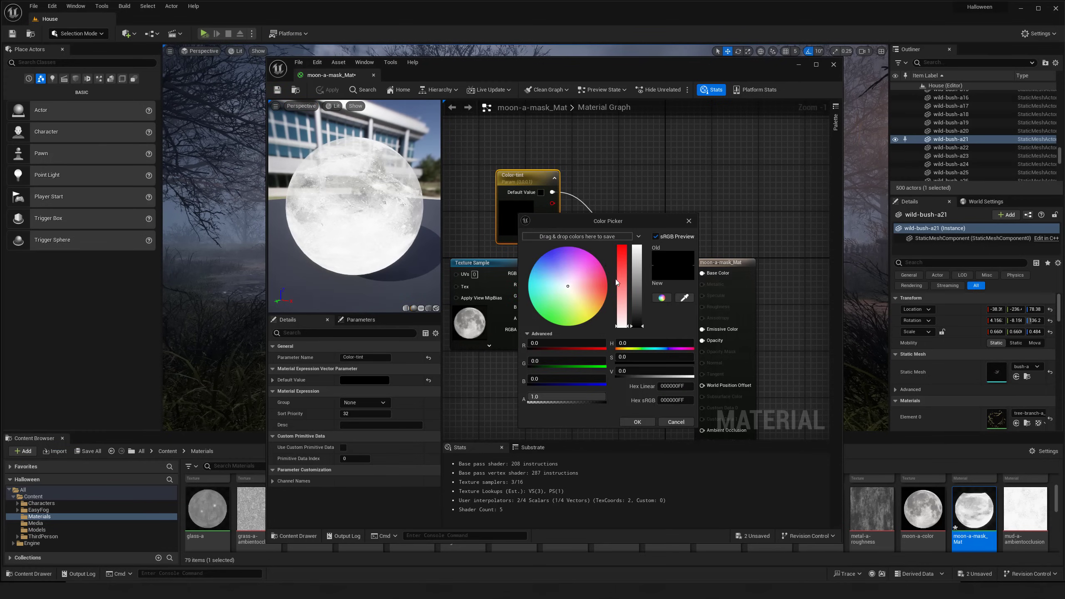
{"action": "left_click", "coordinate": [622, 259]}
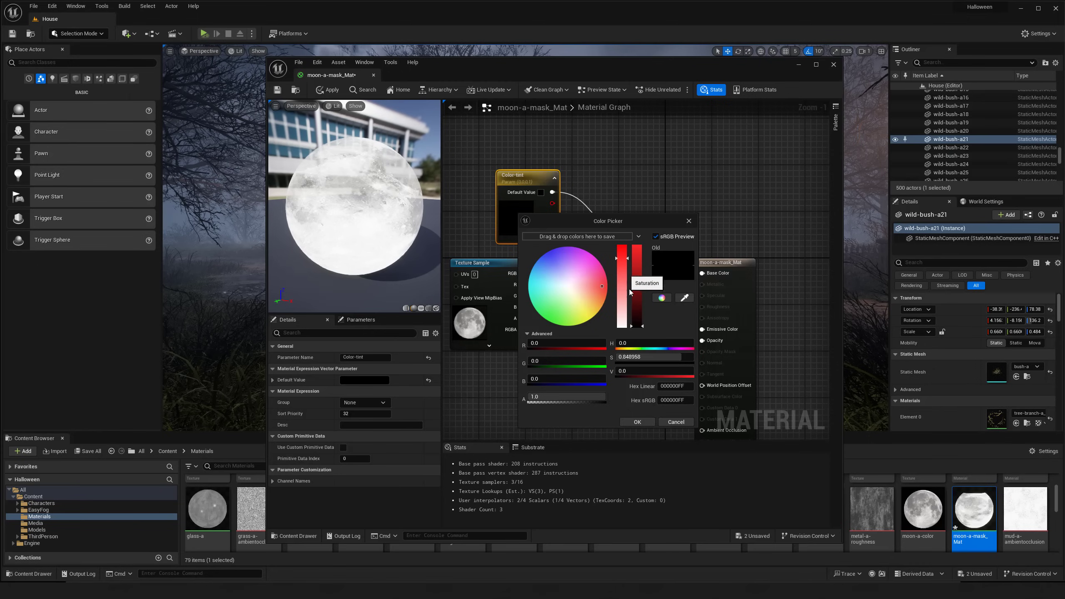
{"action": "left_click", "coordinate": [637, 274]}
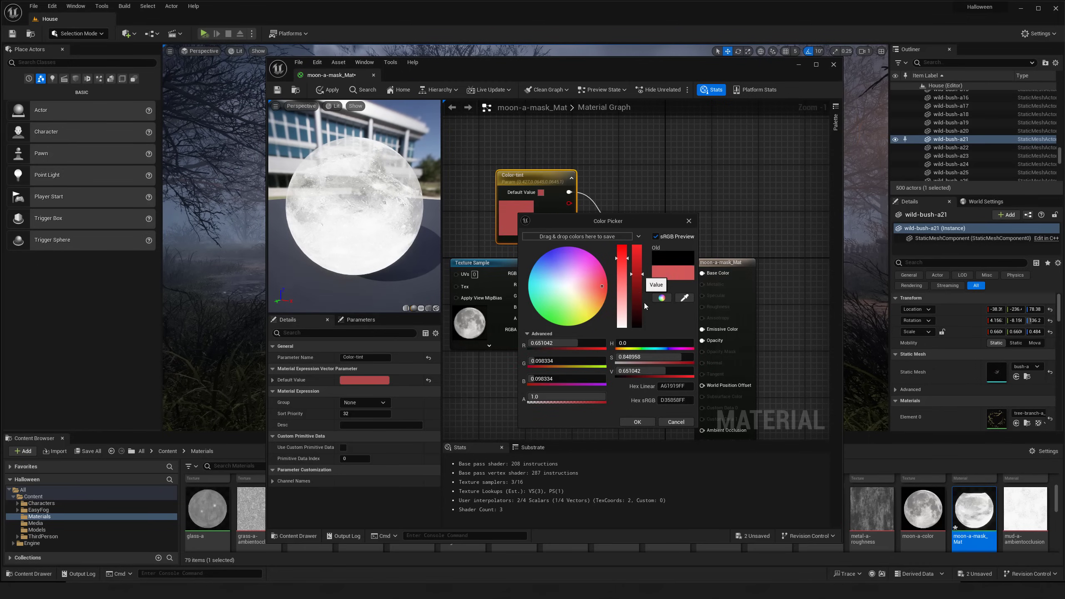
{"action": "left_click", "coordinate": [638, 421]}
{"action": "key", "text": "Home"}
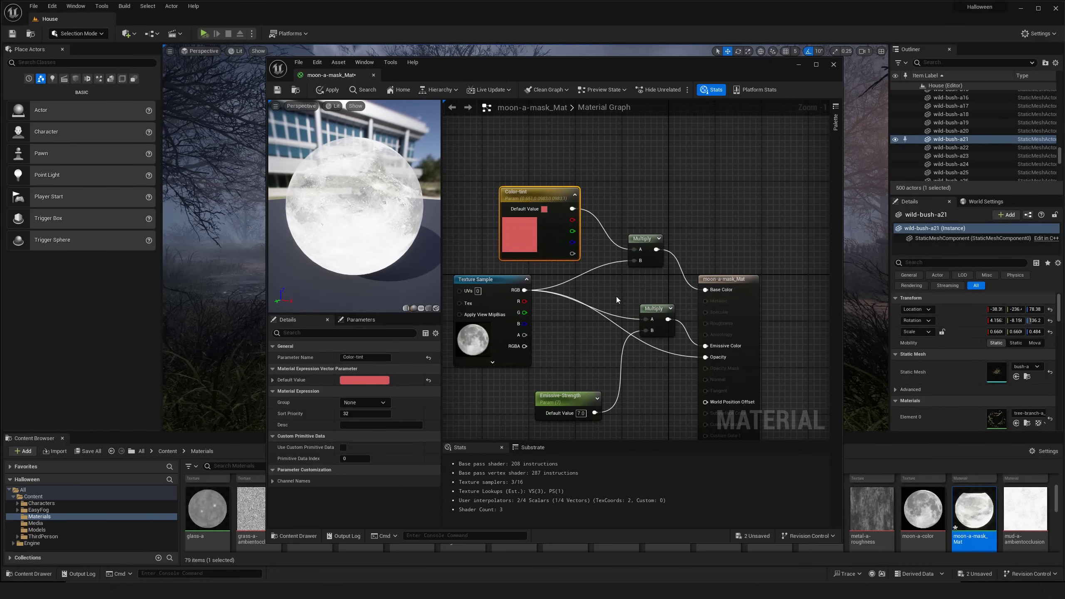
{"action": "right_click_drag", "start_coordinate": [653, 290], "coordinate": [665, 260]}
{"action": "left_click_drag", "start_coordinate": [386, 224], "coordinate": [336, 224]}
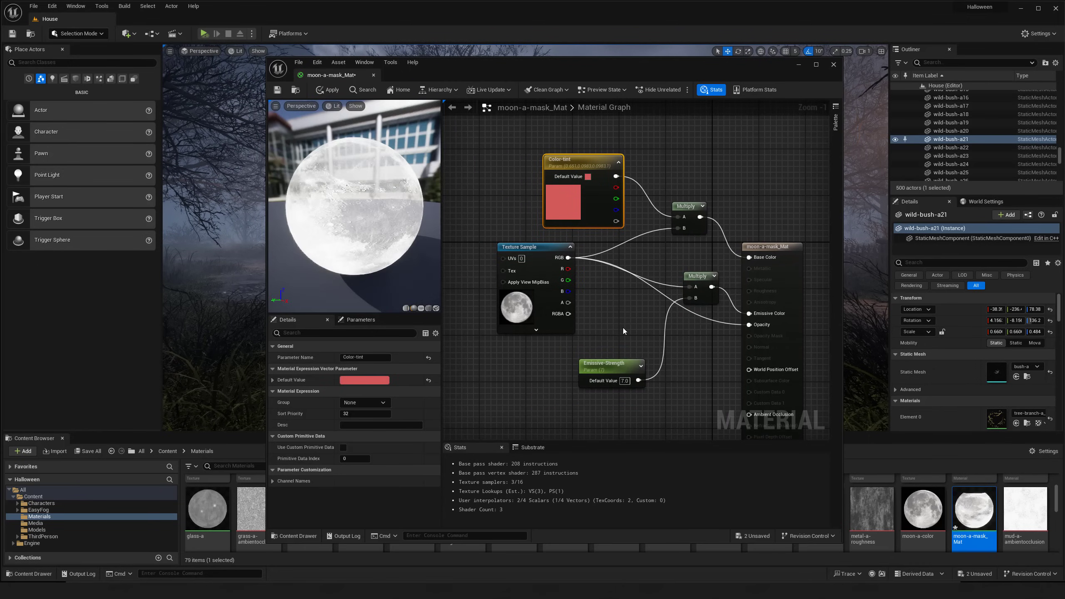
Move the Texture Sample node farther from the other nodes and add a Multiply node before the emissive Multiply.
{"action": "right_click_drag", "start_coordinate": [621, 326], "coordinate": [612, 310]}
{"action": "right_click_drag", "start_coordinate": [574, 236], "coordinate": [568, 239]}
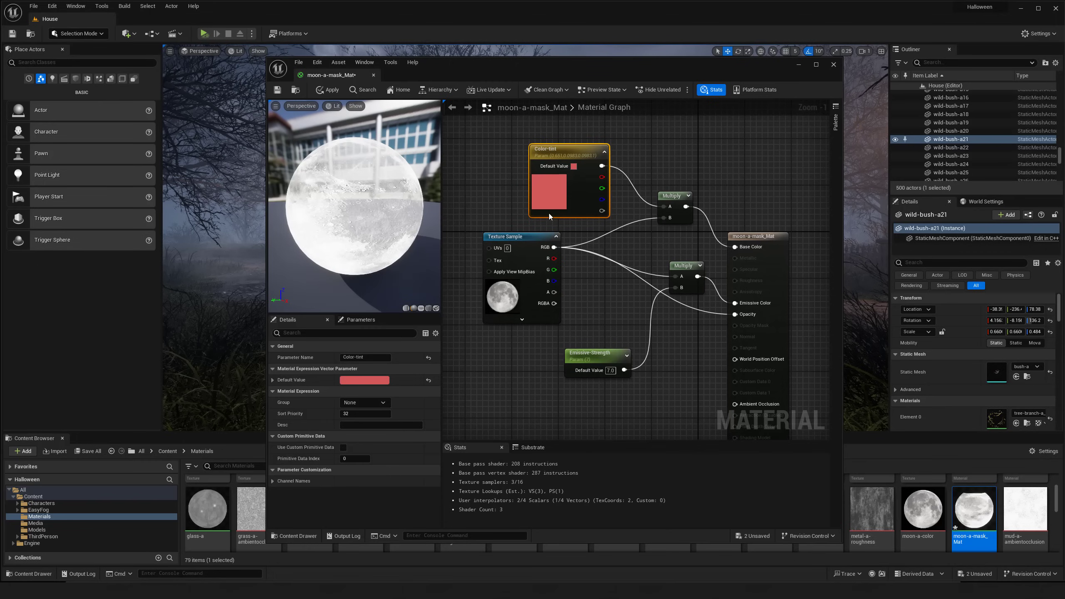
{"action": "right_click_drag", "start_coordinate": [620, 266], "coordinate": [647, 278]}
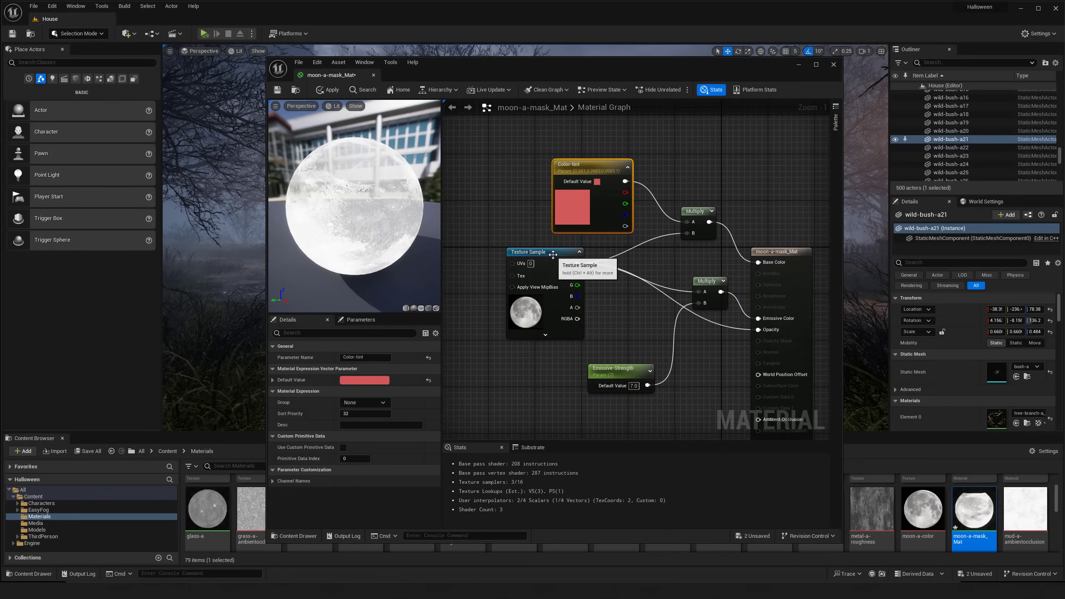
{"action": "left_click_drag", "start_coordinate": [566, 254], "coordinate": [485, 260]}
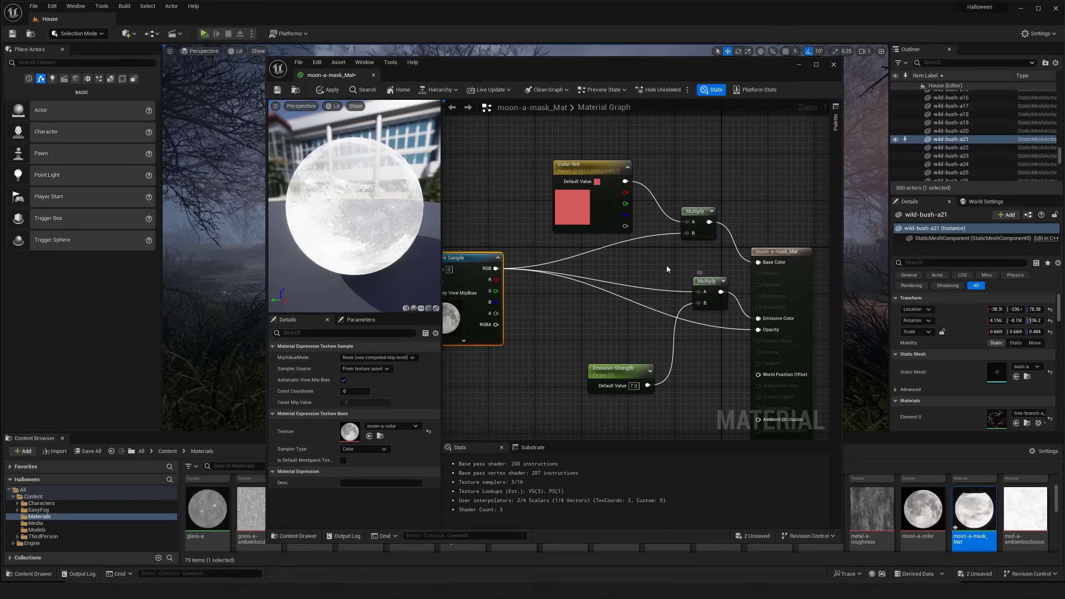
{"action": "left_click", "coordinate": [649, 265]}
{"action": "left_click", "coordinate": [644, 267]}
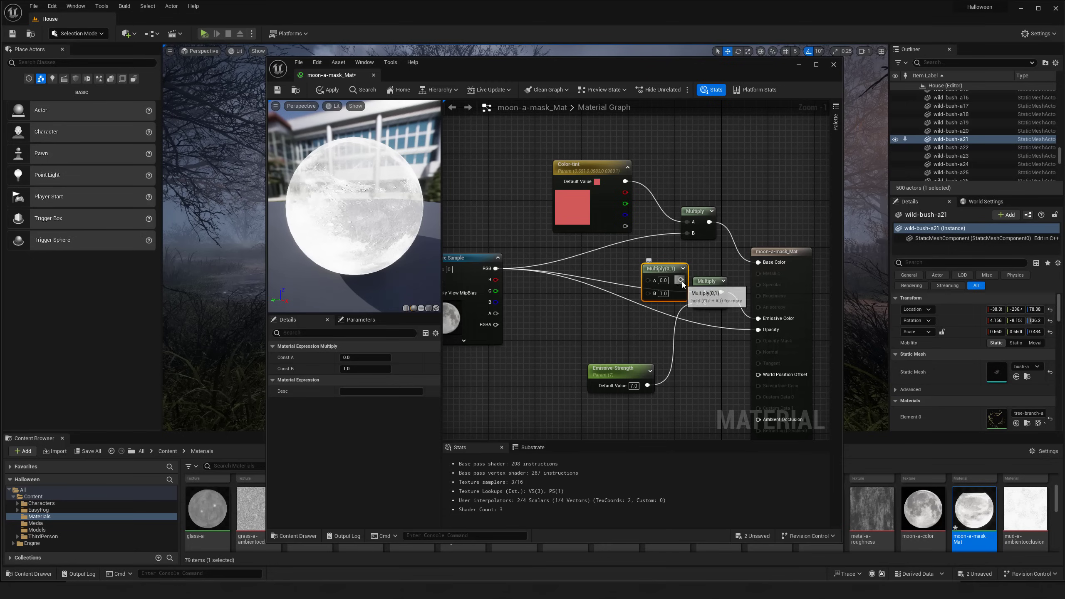
Wire Color-tint to A and texture RGB to B of the new Multiply, with its output feeding A of the emissive Multiply.
{"action": "left_click_drag", "start_coordinate": [681, 280], "coordinate": [699, 294]}
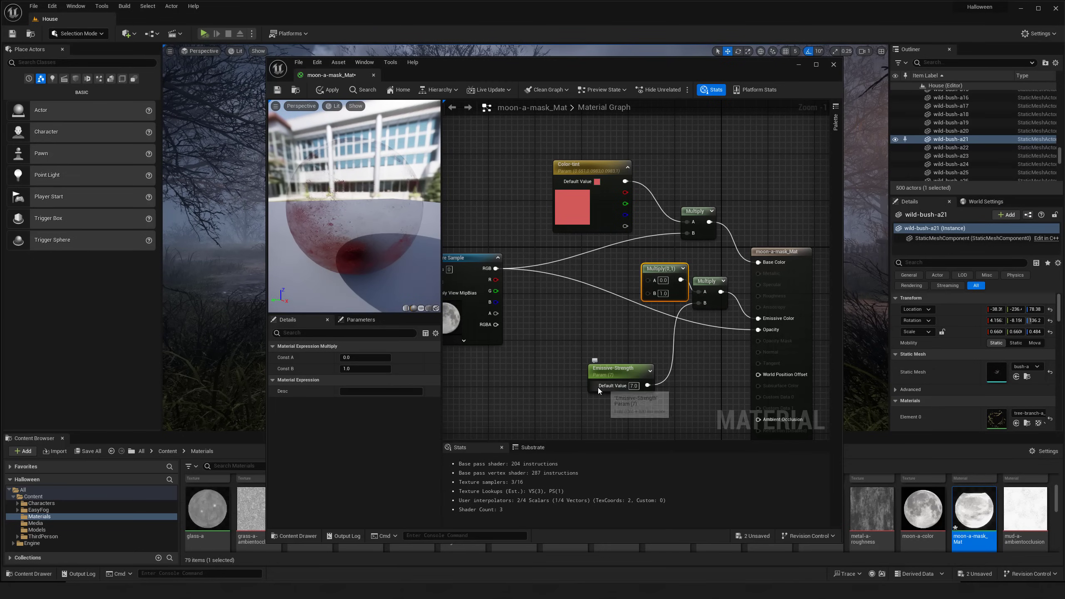
{"action": "right_click_drag", "start_coordinate": [636, 295], "coordinate": [653, 307]}
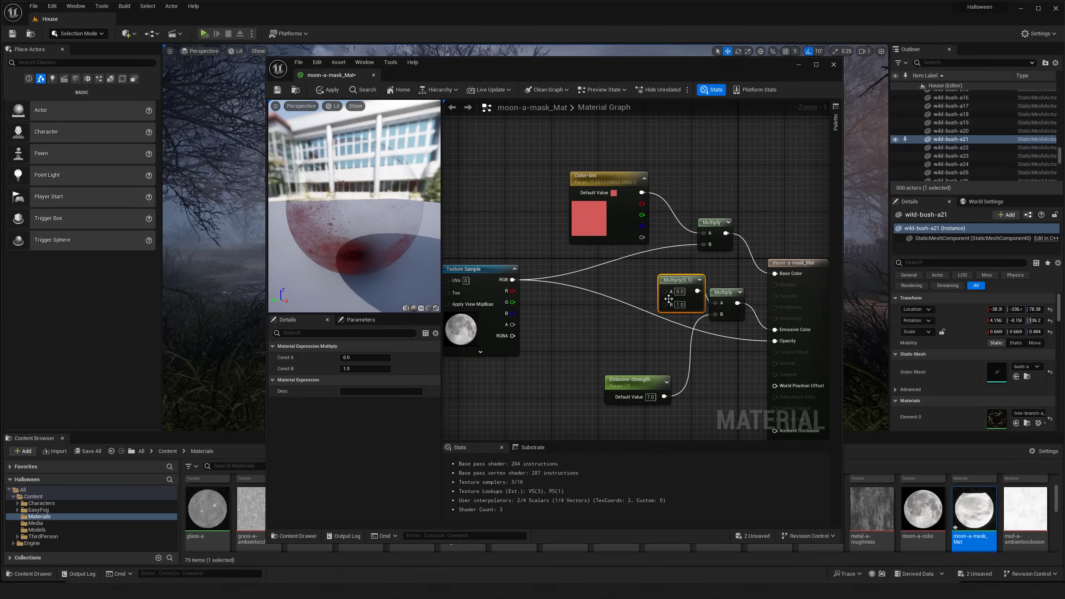
{"action": "left_click_drag", "start_coordinate": [664, 293], "coordinate": [513, 280]}
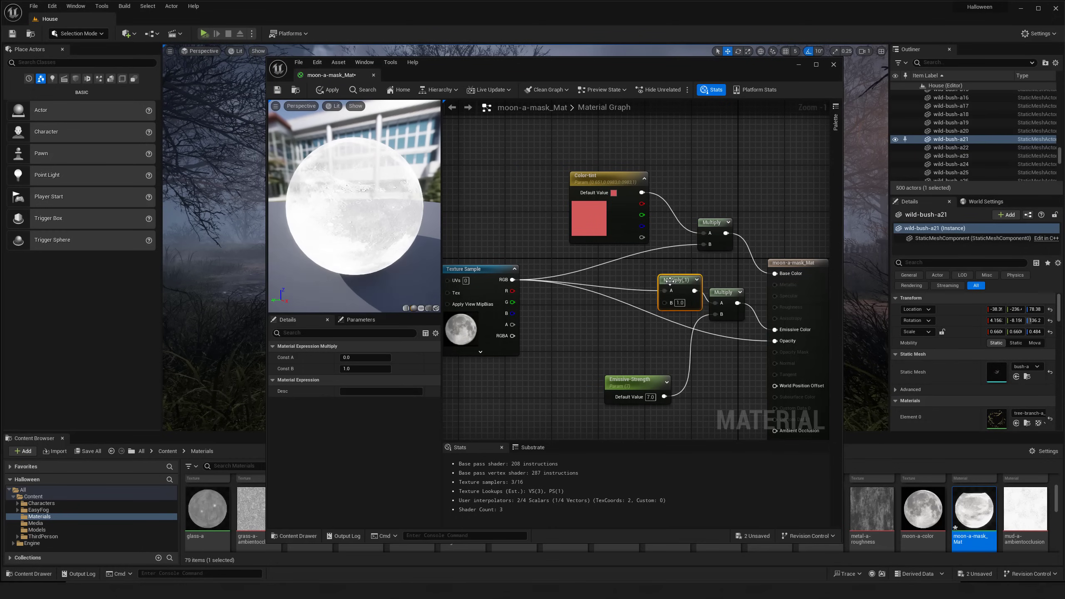
{"action": "right_click_drag", "start_coordinate": [595, 266], "coordinate": [581, 262]}
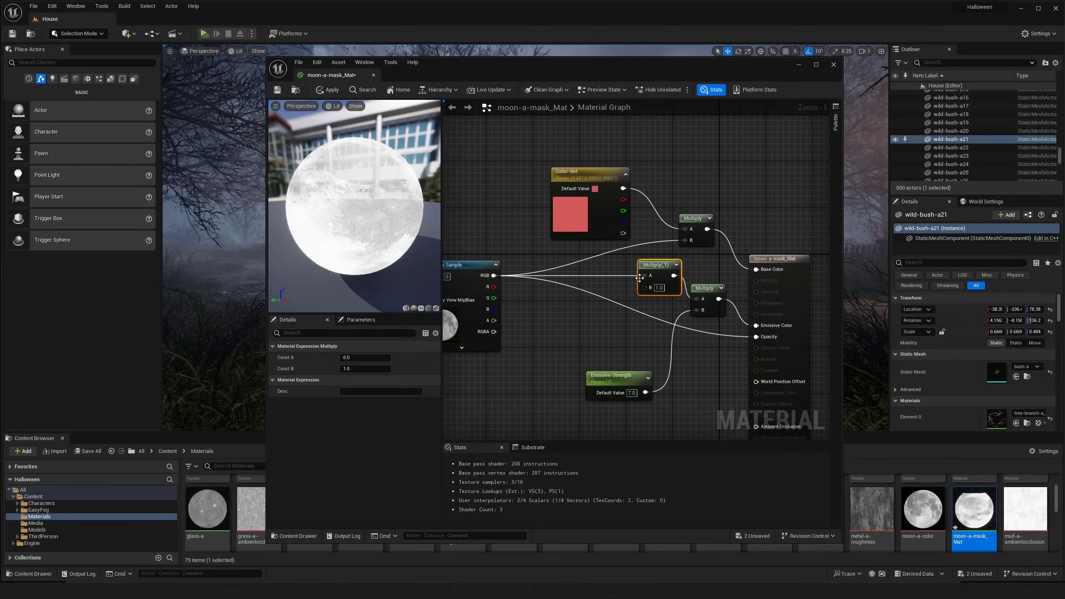
{"action": "left_click_drag", "start_coordinate": [644, 276], "coordinate": [495, 276]}
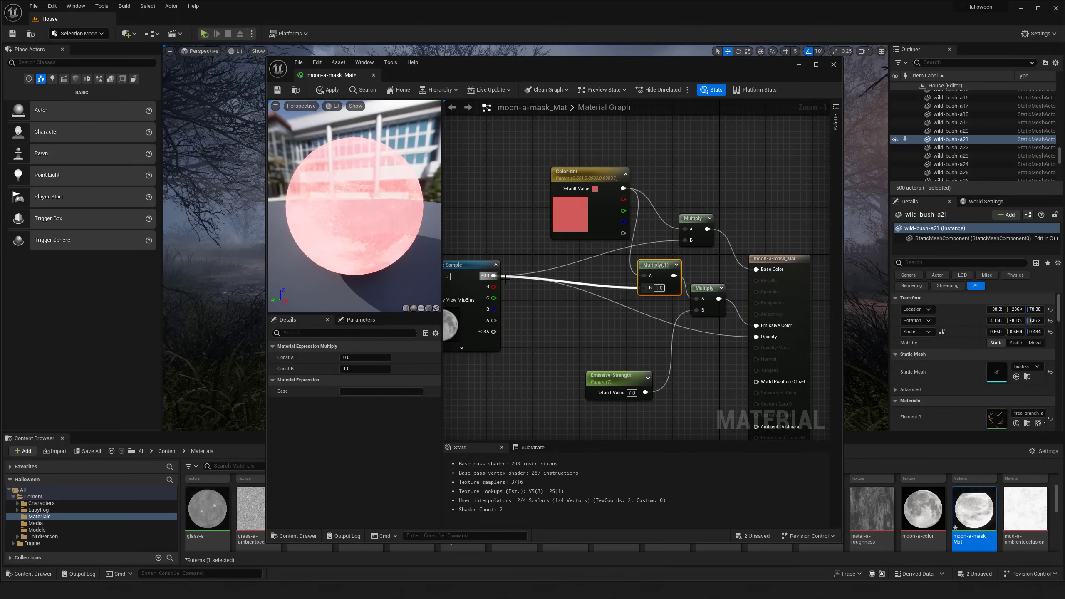
Apply the material changes and set the Color-tint default value to white.
{"action": "left_click", "coordinate": [327, 89]}
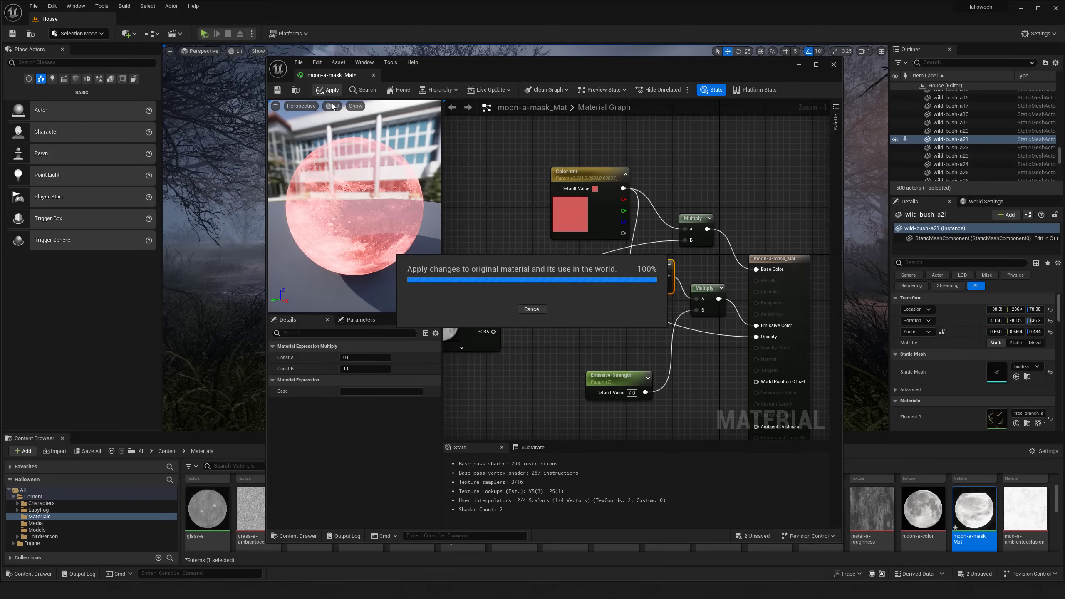
{"action": "left_click_drag", "start_coordinate": [686, 278], "coordinate": [686, 240]}
{"action": "left_click", "coordinate": [685, 425]}
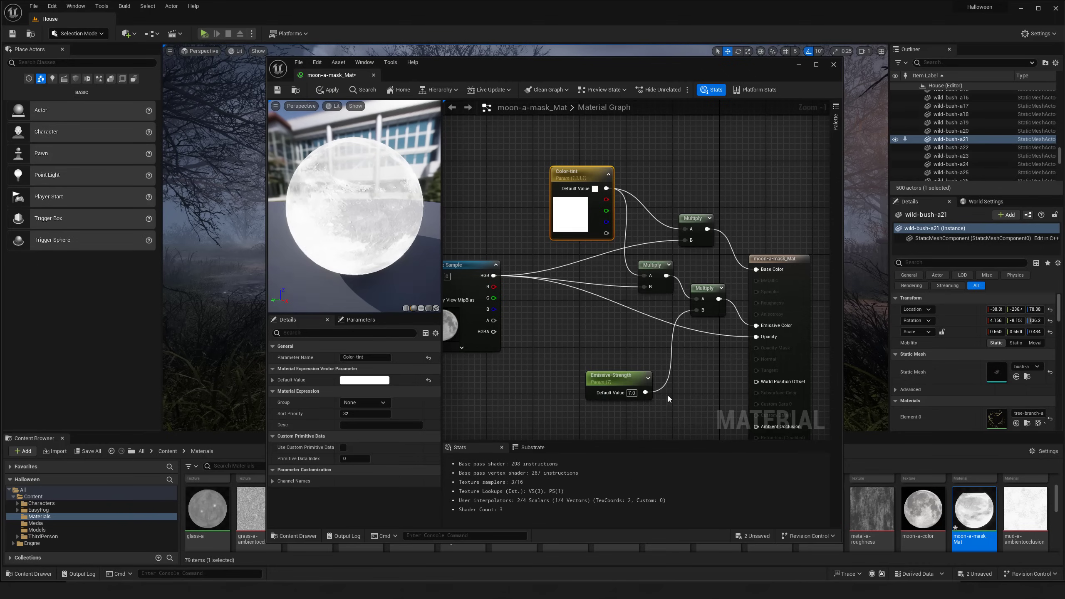
{"action": "double_click", "coordinate": [570, 209]}
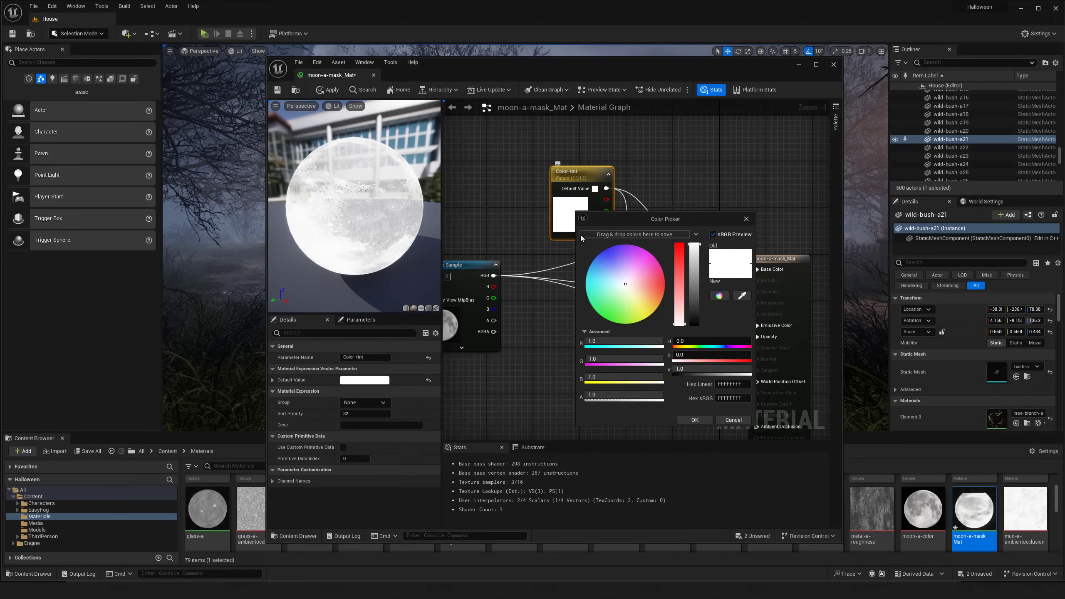
{"action": "mouse_move", "coordinate": [607, 283]}
{"action": "left_mouse_down"}
{"action": "mouse_move", "coordinate": [599, 265]}
{"action": "mouse_move", "coordinate": [658, 277]}
{"action": "mouse_move", "coordinate": [657, 295]}
{"action": "left_mouse_up"}
{"action": "key", "text": "Escape"}
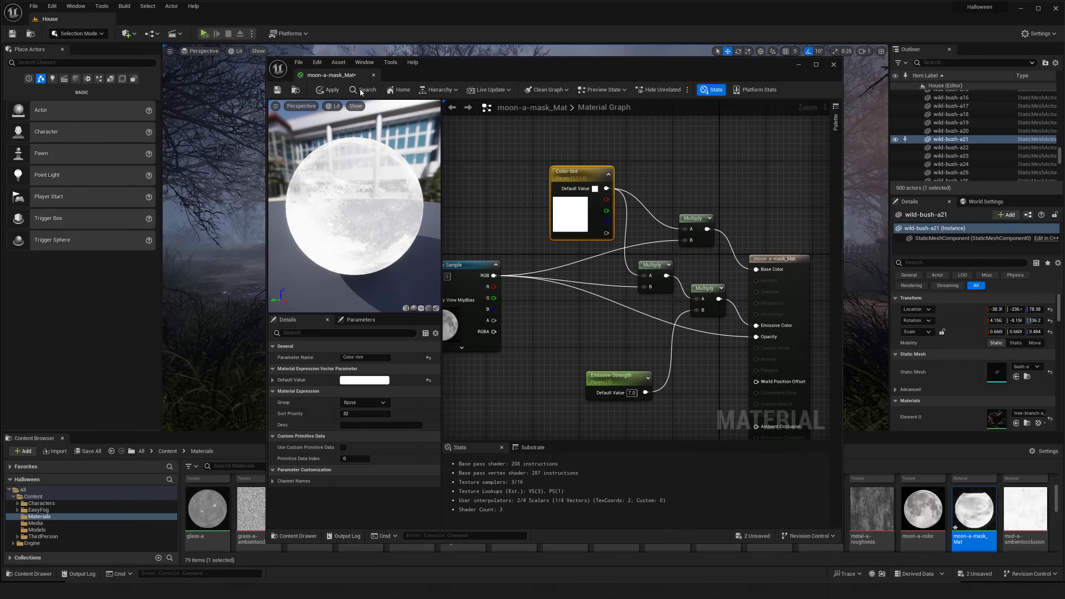
Close the material editor and place a Plane shape in the level in front of the house.
{"action": "left_click", "coordinate": [833, 65]}
{"action": "left_click", "coordinate": [63, 78]}
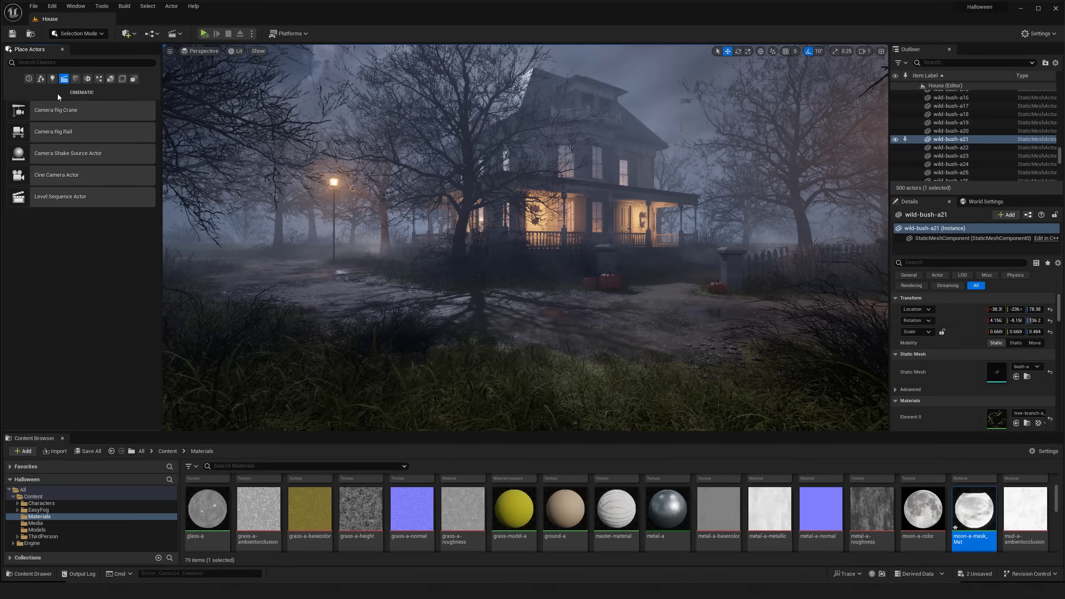
{"action": "left_click", "coordinate": [76, 79]}
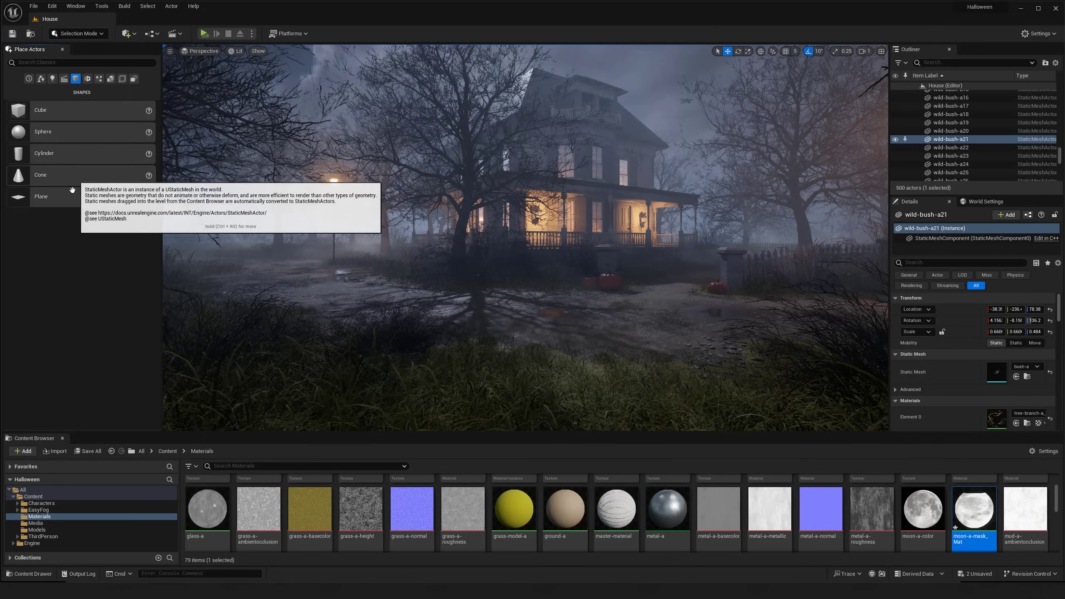
{"action": "left_click_drag", "start_coordinate": [72, 196], "coordinate": [554, 136]}
Rotate the plane 90° so it stands upright and assign the moon-a-mask_Mat material to it.
{"action": "key", "text": "e"}
{"action": "left_click_drag", "start_coordinate": [533, 188], "coordinate": [535, 103]}
{"action": "key", "text": "w"}
{"action": "left_click_drag", "start_coordinate": [971, 505], "coordinate": [997, 419]}
Try another rotation of the moon plane and undo it.
{"action": "right_click_drag", "start_coordinate": [690, 288], "coordinate": [645, 216]}
{"action": "key", "text": "w"}
{"action": "key", "text": "g"}
{"action": "key", "text": "g"}
{"action": "key", "text": "e"}
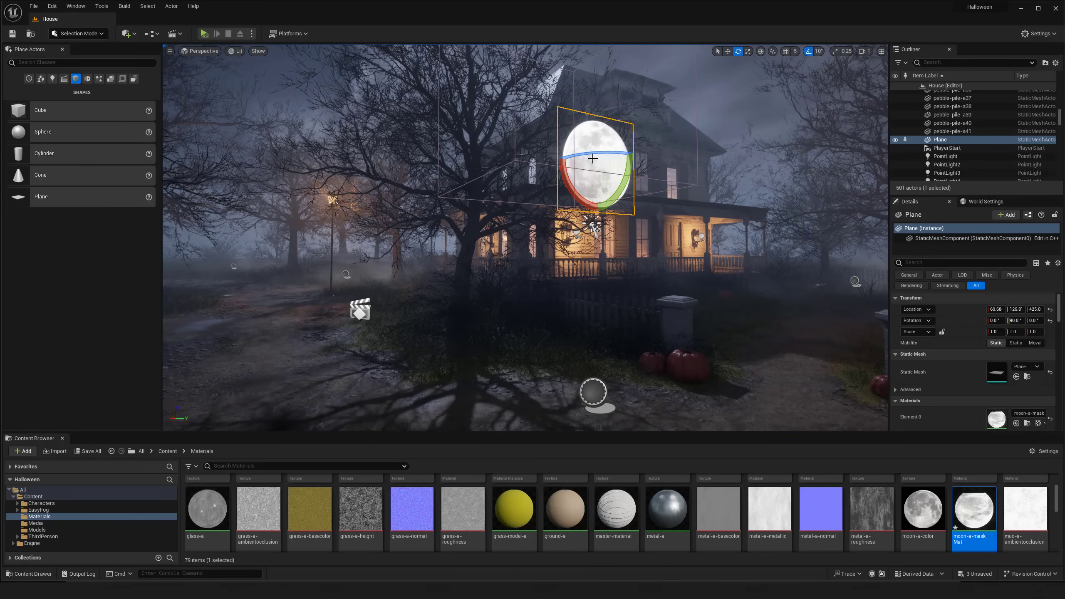
{"action": "left_click_drag", "start_coordinate": [590, 156], "coordinate": [710, 100]}
{"action": "key", "text": "ctrl+z"}
Scale the moon plane up to about 33.26 and move it into the sky behind the house.
{"action": "key", "text": "r"}
{"action": "key", "text": "s"}
{"action": "right_click_drag", "start_coordinate": [597, 164], "coordinate": [576, 210]}
{"action": "key", "text": "w"}
{"action": "left_click_drag", "start_coordinate": [580, 223], "coordinate": [551, 103]}
{"action": "key", "text": "e"}
{"action": "right_click_drag", "start_coordinate": [550, 115], "coordinate": [547, 98]}
{"action": "key", "text": "w"}
{"action": "key", "text": "w"}
{"action": "left_click_drag", "start_coordinate": [541, 108], "coordinate": [517, 142]}
{"action": "key", "text": "e"}
{"action": "key", "text": "r"}
Rotate the moon plane to face the front path and scale it uniformly to about 40.19.
{"action": "key", "text": "e"}
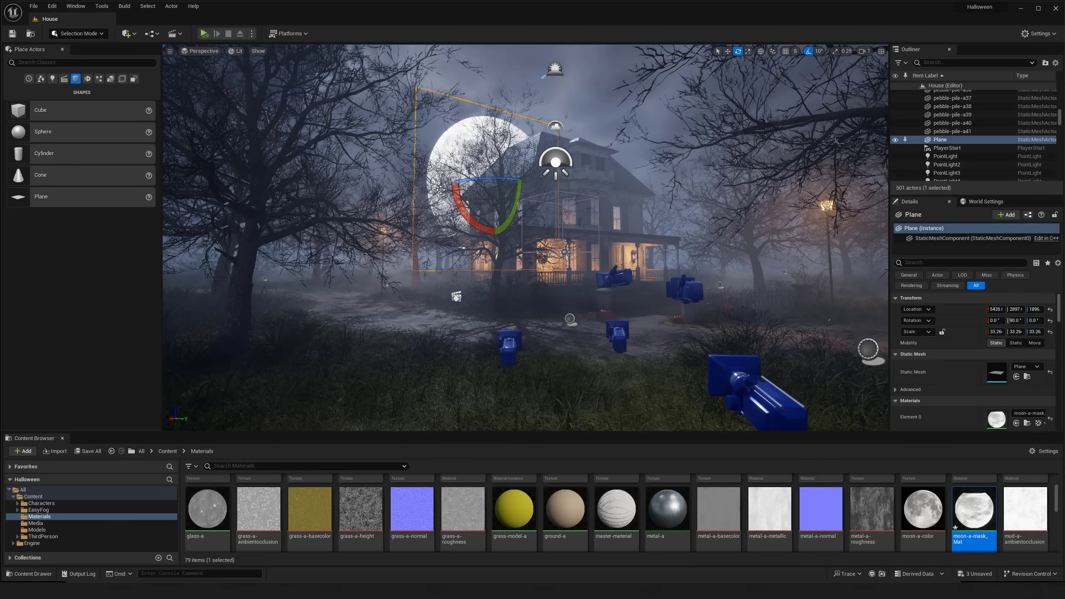
{"action": "left_click_drag", "start_coordinate": [480, 177], "coordinate": [578, 219]}
{"action": "key", "text": "r"}
Raise the moon plane to a Z location of about 4192 and push it farther back behind the house.
{"action": "key", "text": "w"}
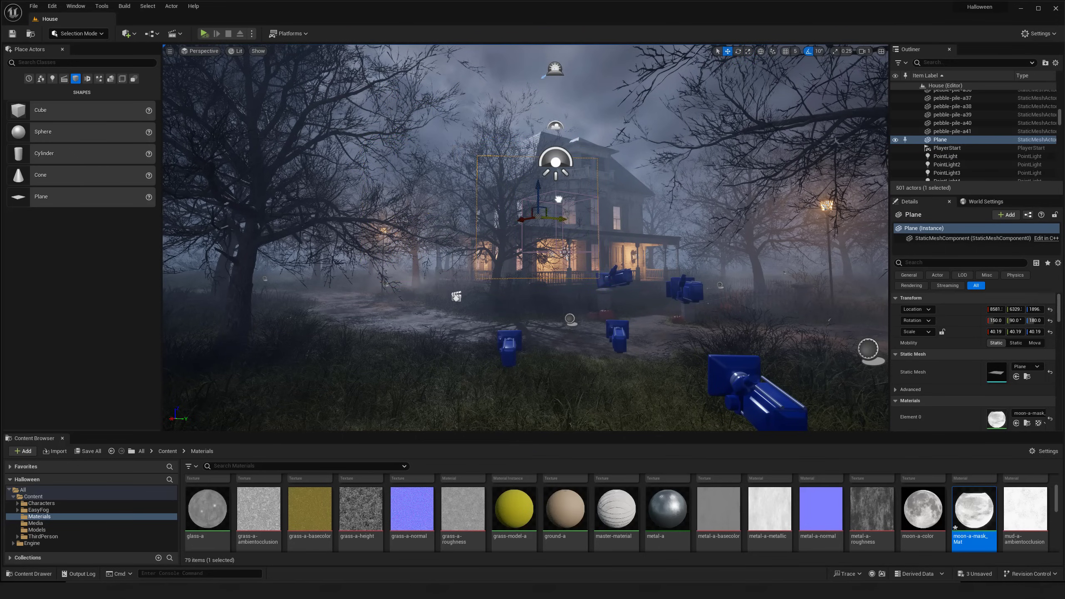
{"action": "left_click_drag", "start_coordinate": [529, 143], "coordinate": [528, 117]}
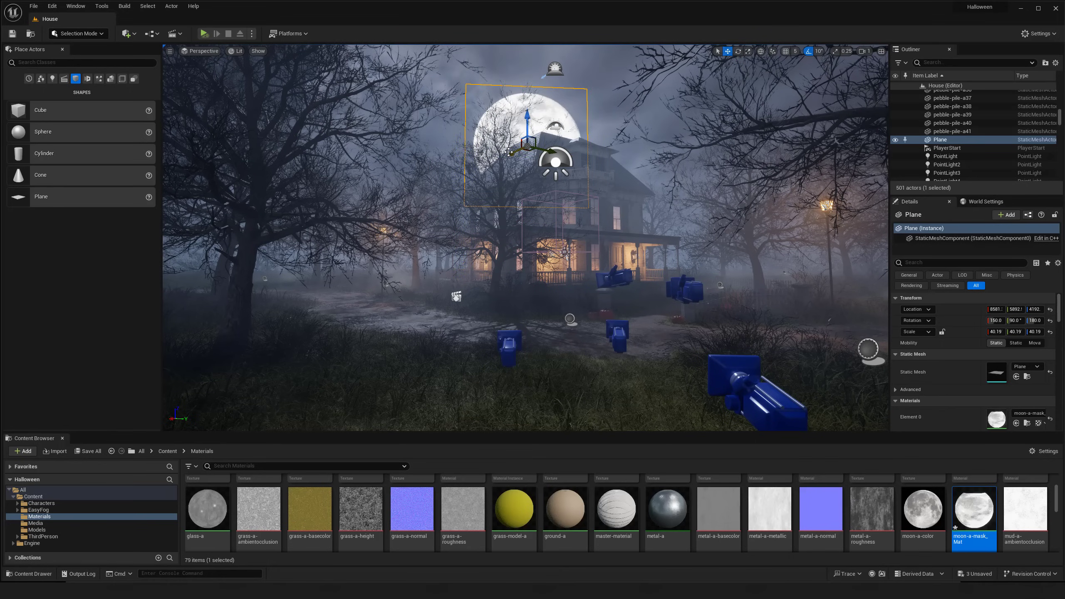
{"action": "left_click_drag", "start_coordinate": [509, 152], "coordinate": [479, 166]}
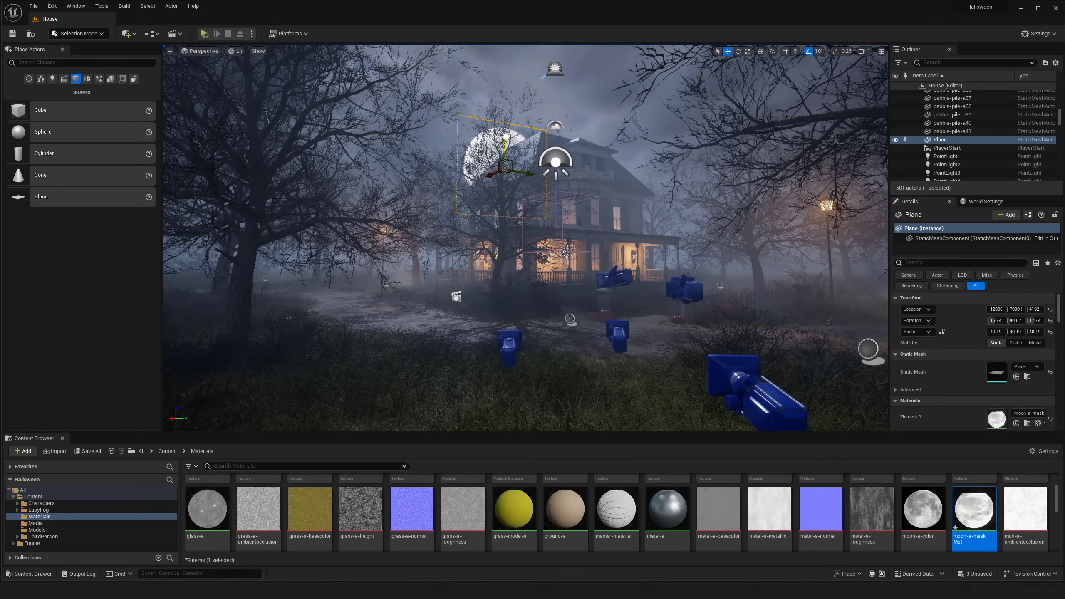
Raise the moon plane to about Z 5075 and enlarge it to a uniform scale of about 57.32.
{"action": "right_click_drag", "start_coordinate": [543, 119], "coordinate": [524, 105]}
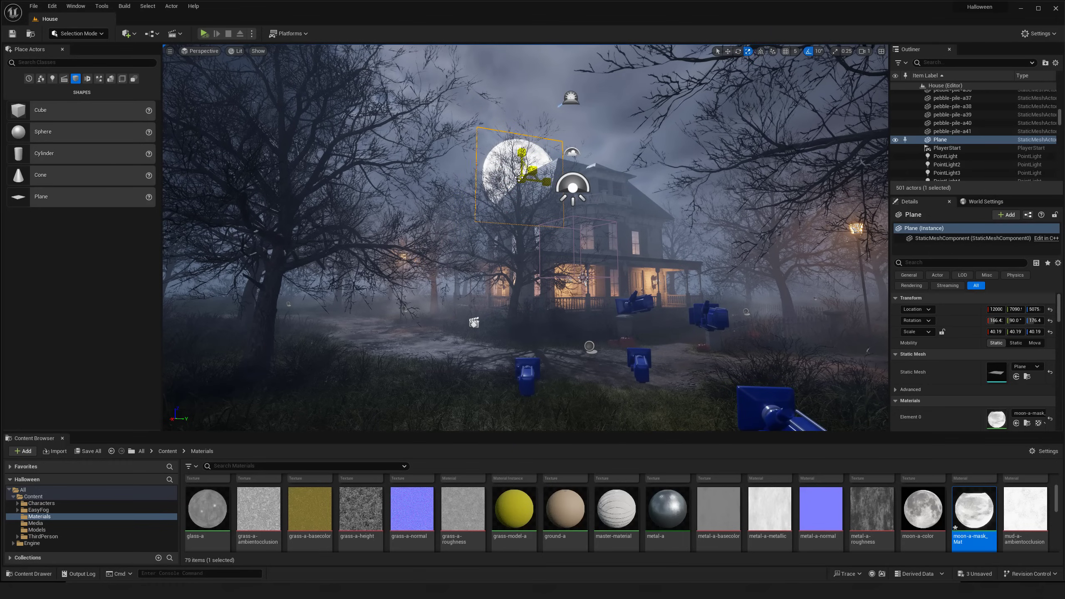
{"action": "left_click_drag", "start_coordinate": [524, 178], "coordinate": [529, 172]}
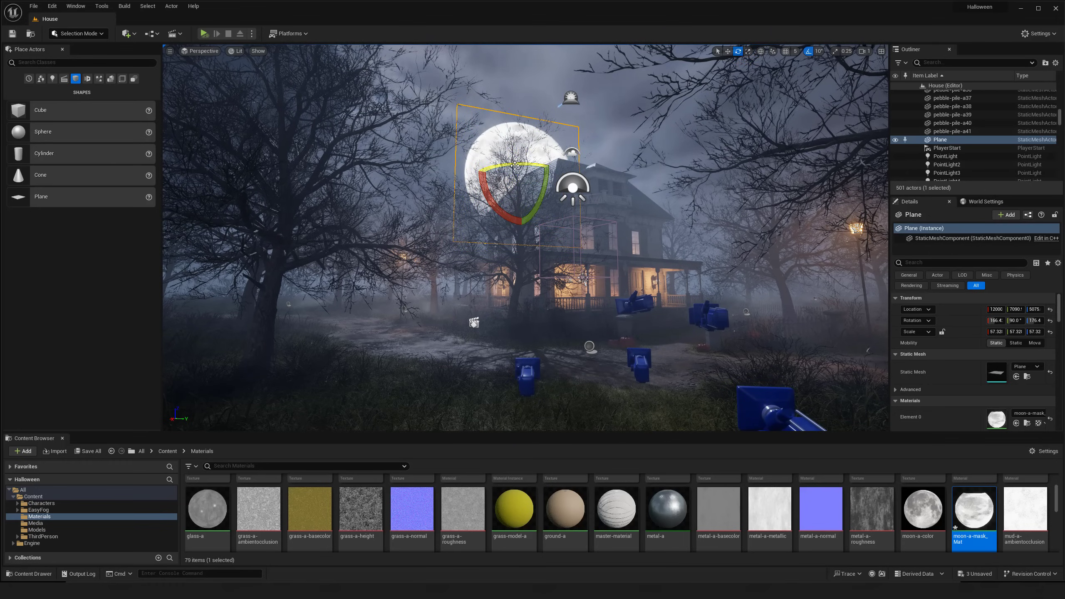
{"action": "key", "text": "g"}
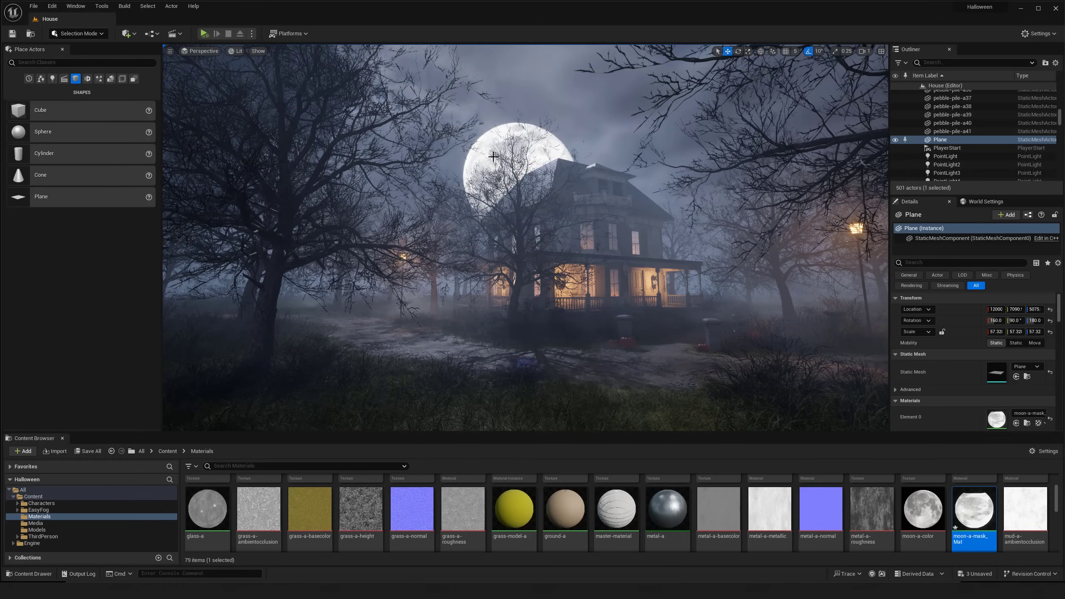
Examine how the moon sits behind the house from several front viewpoints with the editor icons hidden.
{"action": "key", "text": "s"}
{"action": "mouse_move", "coordinate": [551, 165]}
{"action": "right_mouse_down"}
{"action": "mouse_move", "coordinate": [538, 167]}
{"action": "mouse_move", "coordinate": [554, 164]}
{"action": "mouse_move", "coordinate": [541, 167]}
{"action": "mouse_move", "coordinate": [558, 179]}
{"action": "right_mouse_up"}
{"action": "key", "text": "w"}
{"action": "key", "text": "s"}
{"action": "key", "text": "w"}
{"action": "key", "text": "g"}
{"action": "key", "text": "g"}
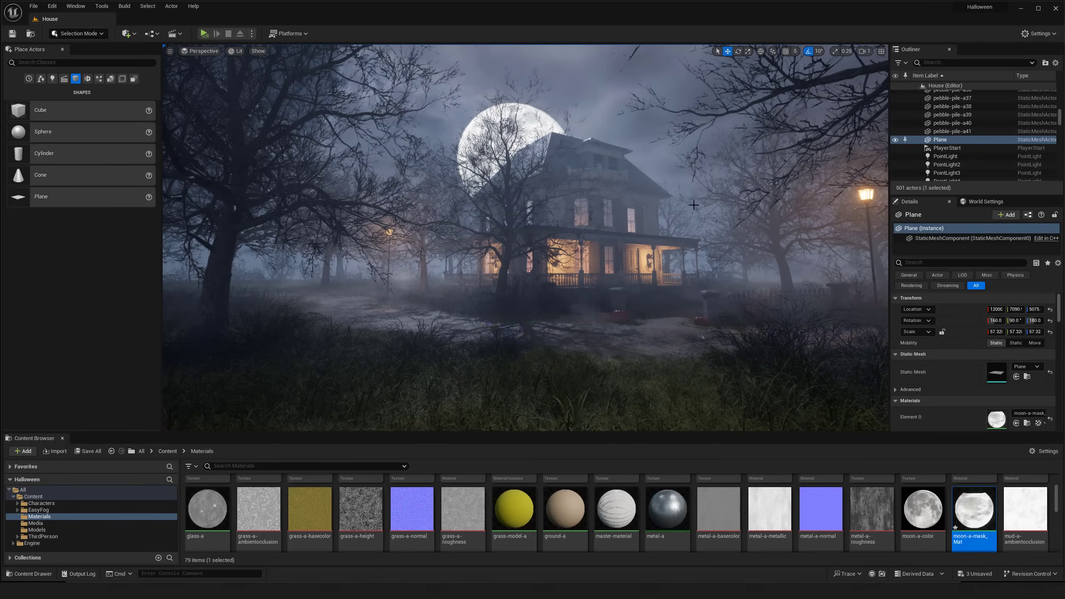
{"action": "scroll", "coordinate": [693, 205], "scroll_direction": "up", "scroll_amount": 4}
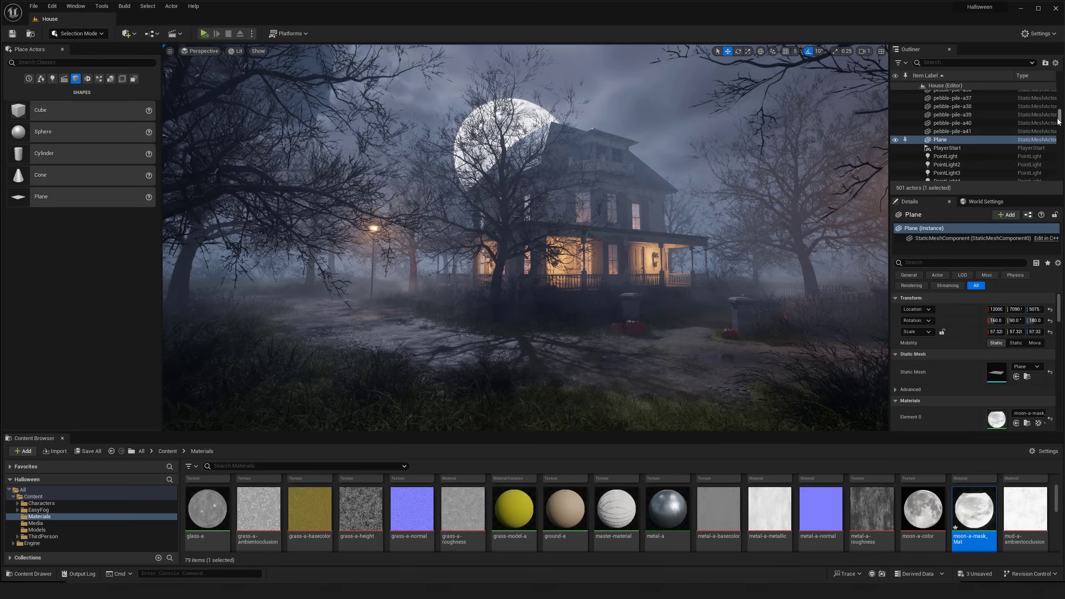
Raise the moon plane above the roofline to a Z location of about 5630.
{"action": "right_click_drag", "start_coordinate": [599, 216], "coordinate": [603, 208]}
{"action": "key", "text": "s"}
{"action": "key", "text": "g"}
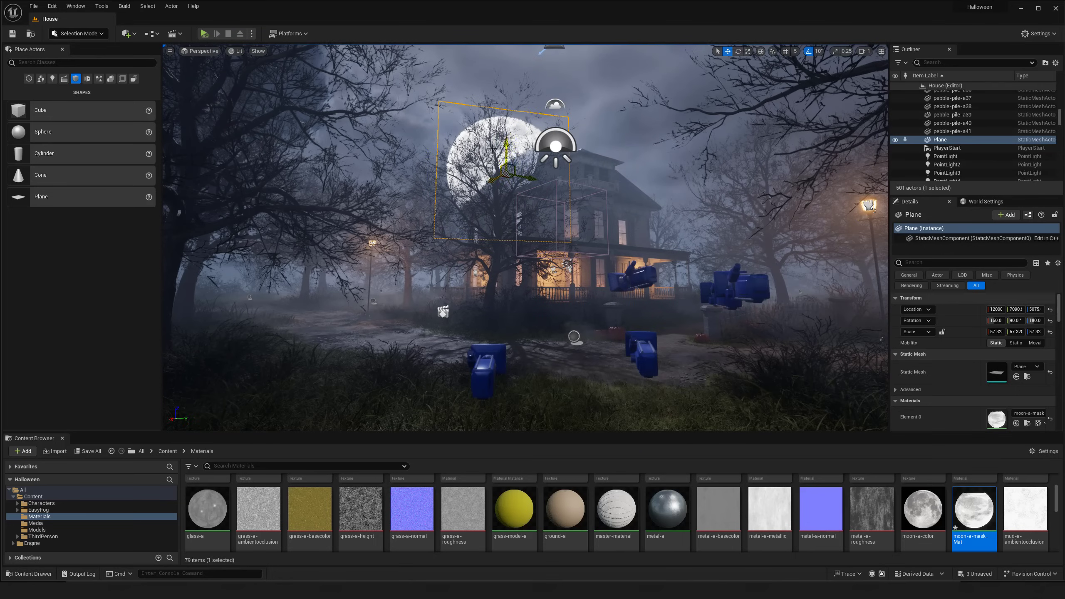
{"action": "key", "text": "g"}
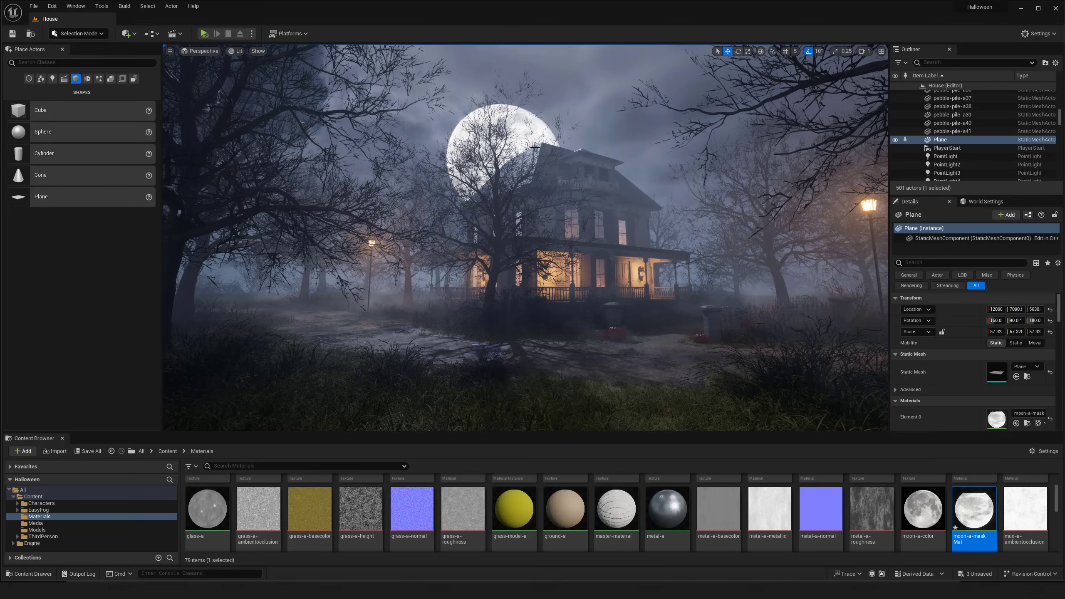
Move the moon plane much farther back and higher into the sky, to about 30578, 16620 in X and Y.
{"action": "key", "text": "g"}
{"action": "key", "text": "g"}
{"action": "key", "text": "s"}
{"action": "mouse_move", "coordinate": [516, 143]}
{"action": "right_mouse_down"}
{"action": "mouse_move", "coordinate": [509, 153]}
{"action": "mouse_move", "coordinate": [521, 142]}
{"action": "right_mouse_up"}
{"action": "key", "text": "a"}
{"action": "key", "text": "d"}
{"action": "key", "text": "w"}
{"action": "key", "text": "g"}
{"action": "key", "text": "e"}
{"action": "key", "text": "e"}
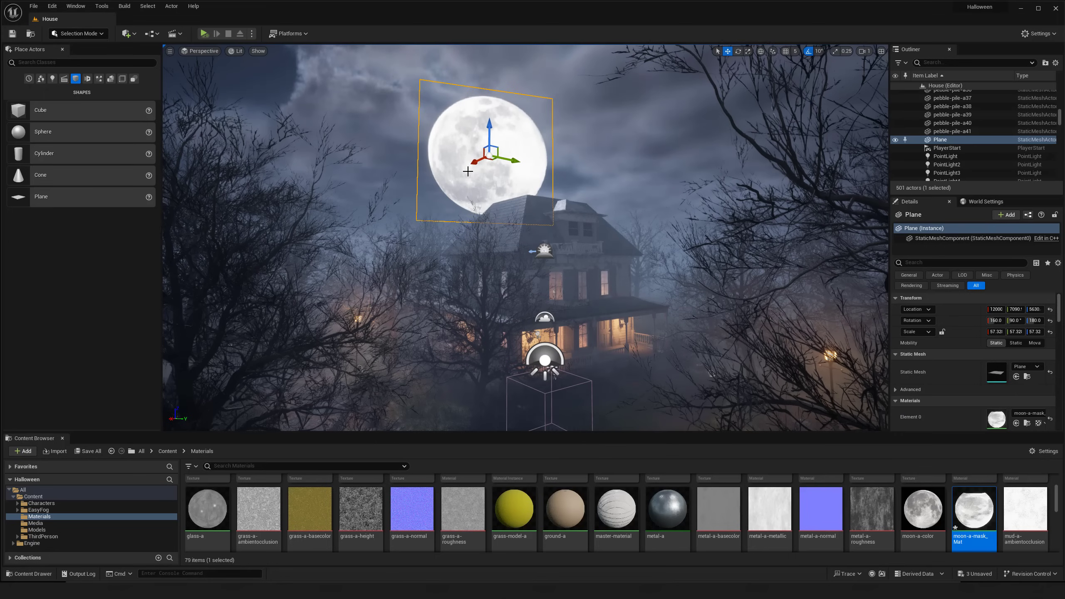
{"action": "mouse_move", "coordinate": [473, 162]}
{"action": "left_mouse_down"}
{"action": "mouse_move", "coordinate": [405, 186]}
{"action": "mouse_move", "coordinate": [389, 214]}
{"action": "mouse_move", "coordinate": [501, 213]}
{"action": "mouse_move", "coordinate": [474, 169]}
{"action": "left_mouse_up"}
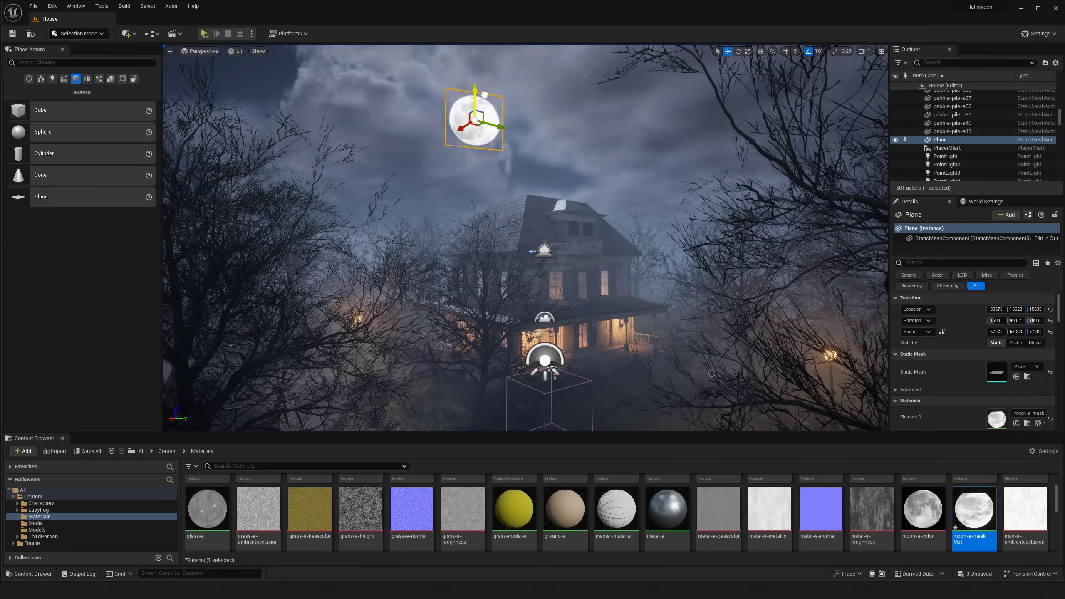
Enlarge the moon plane to a uniform scale of about 91.84 and lower it to a Z location of about 14000.
{"action": "left_click_drag", "start_coordinate": [485, 95], "coordinate": [484, 91]}
{"action": "middle_click_drag", "start_coordinate": [540, 191], "coordinate": [548, 277]}
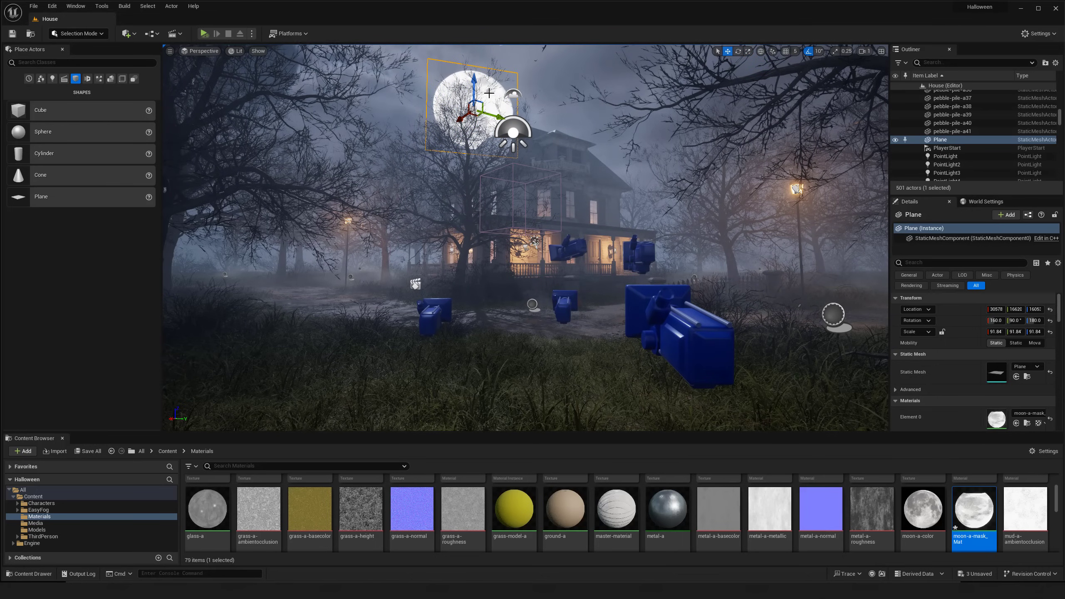
{"action": "scroll", "coordinate": [508, 126], "scroll_direction": "down", "scroll_amount": 10}
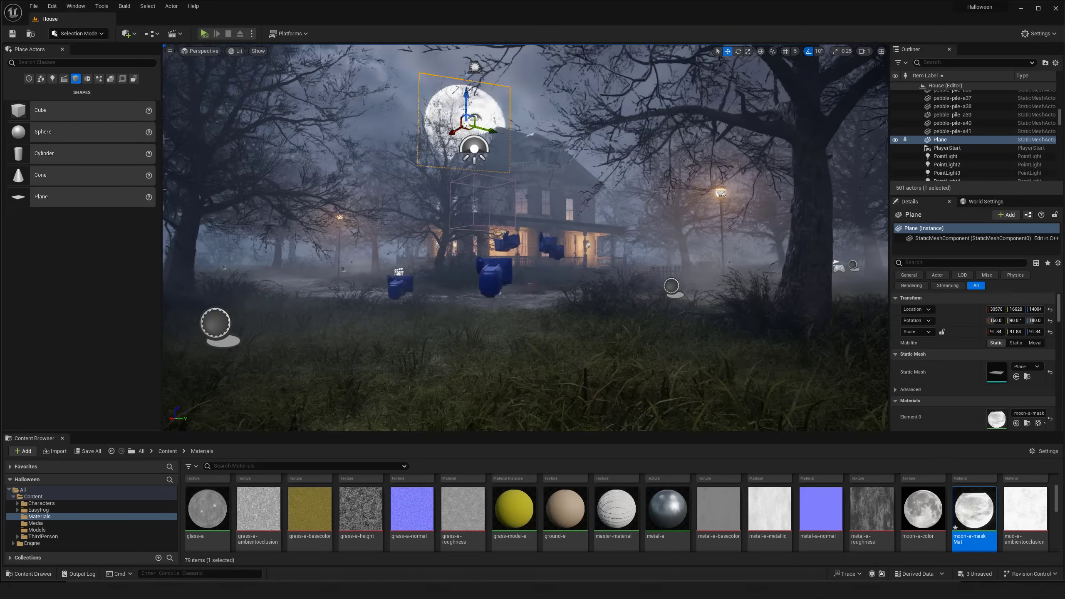
Push the moon plane farther back to about X 47398, Y 27665 and enlarge it to a uniform scale of about 142.4.
{"action": "left_click_drag", "start_coordinate": [541, 131], "coordinate": [479, 171]}
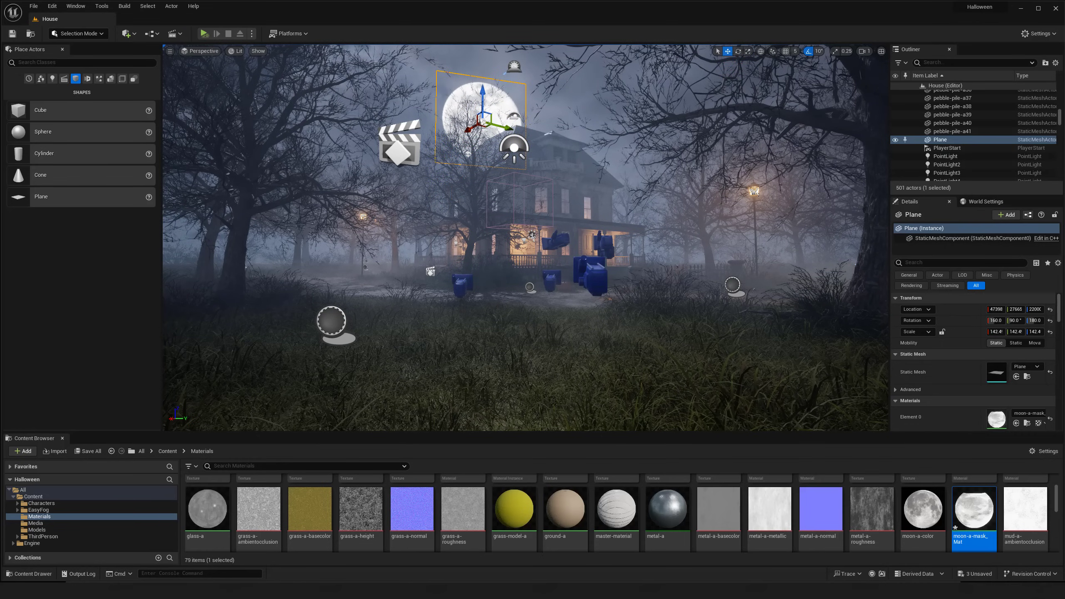
{"action": "right_click_drag", "start_coordinate": [416, 243], "coordinate": [406, 223]}
{"action": "key", "text": "g"}
{"action": "key", "text": "g"}
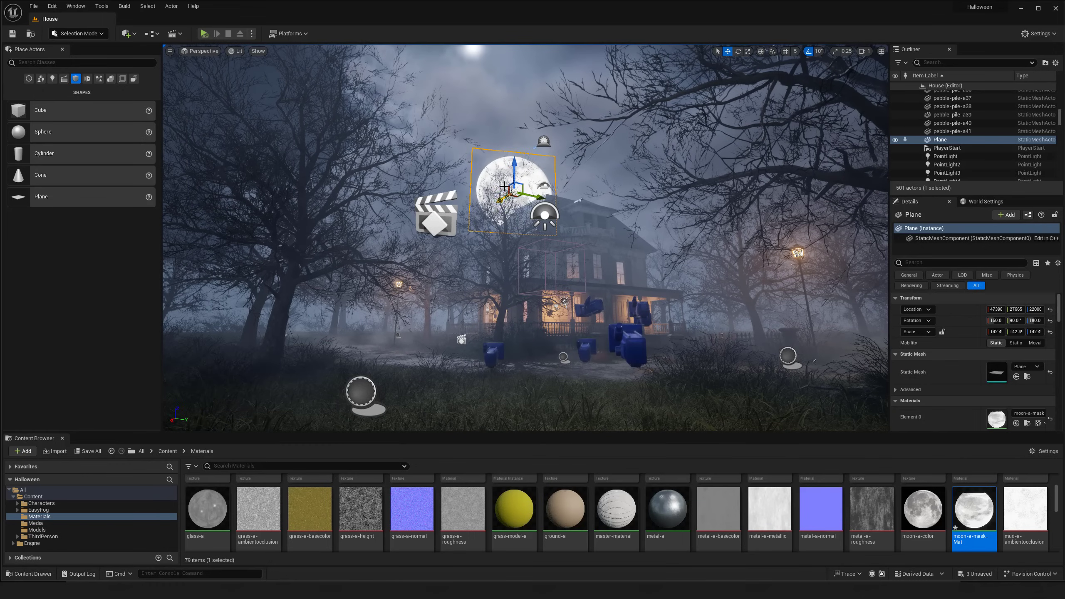
Enlarge the moon plane to a uniform scale of about 169.5 and lower it to about Z 18520.
{"action": "key", "text": "e"}
{"action": "key", "text": "r"}
{"action": "left_click_drag", "start_coordinate": [515, 193], "coordinate": [482, 205]}
{"action": "key", "text": "w"}
{"action": "left_click_drag", "start_coordinate": [520, 161], "coordinate": [519, 175]}
Examine the moon's size and position behind the house roof from the front with the editor icons hidden.
{"action": "key", "text": "g"}
{"action": "key", "text": "a"}
{"action": "right_click_drag", "start_coordinate": [518, 184], "coordinate": [515, 215]}
{"action": "key", "text": "d"}
{"action": "key", "text": "a"}
{"action": "key", "text": "g"}
{"action": "key", "text": "g"}
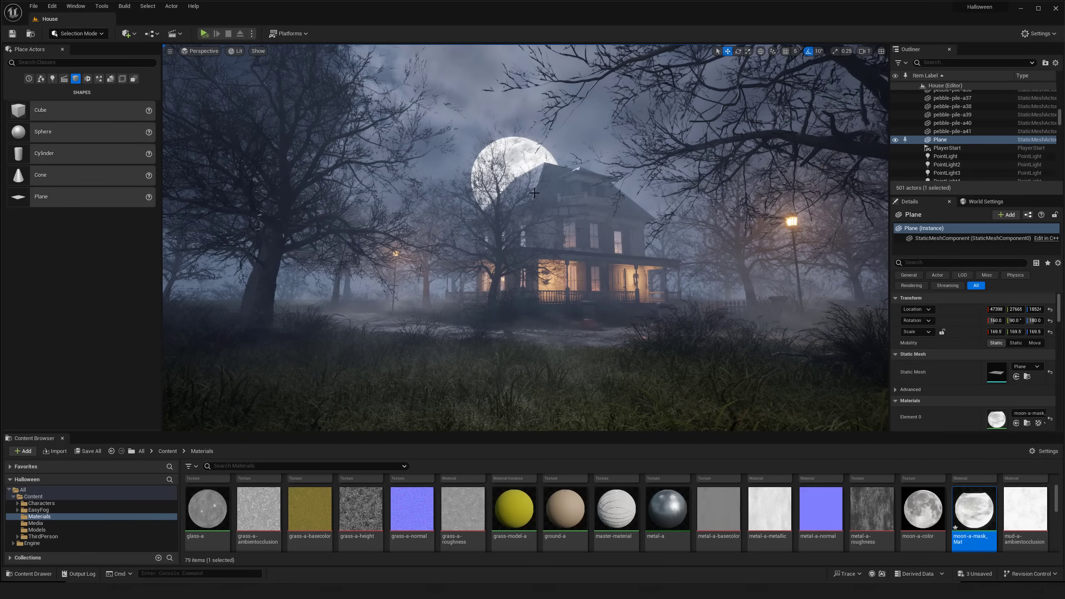
Raise the moon plane and push it much farther into the sky, enlarging it to a uniform scale of about 272.1.
{"action": "key", "text": "g"}
{"action": "left_click_drag", "start_coordinate": [519, 153], "coordinate": [520, 103]}
{"action": "right_click_drag", "start_coordinate": [528, 150], "coordinate": [527, 150]}
{"action": "key", "text": "e"}
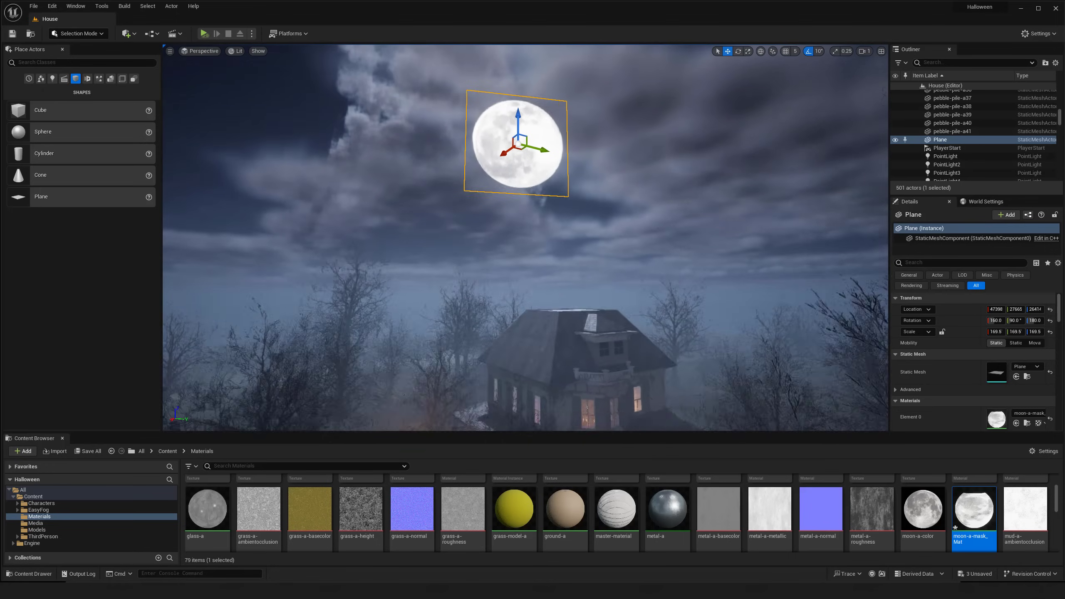
{"action": "left_click_drag", "start_coordinate": [518, 122], "coordinate": [557, 103]}
{"action": "key", "text": "r"}
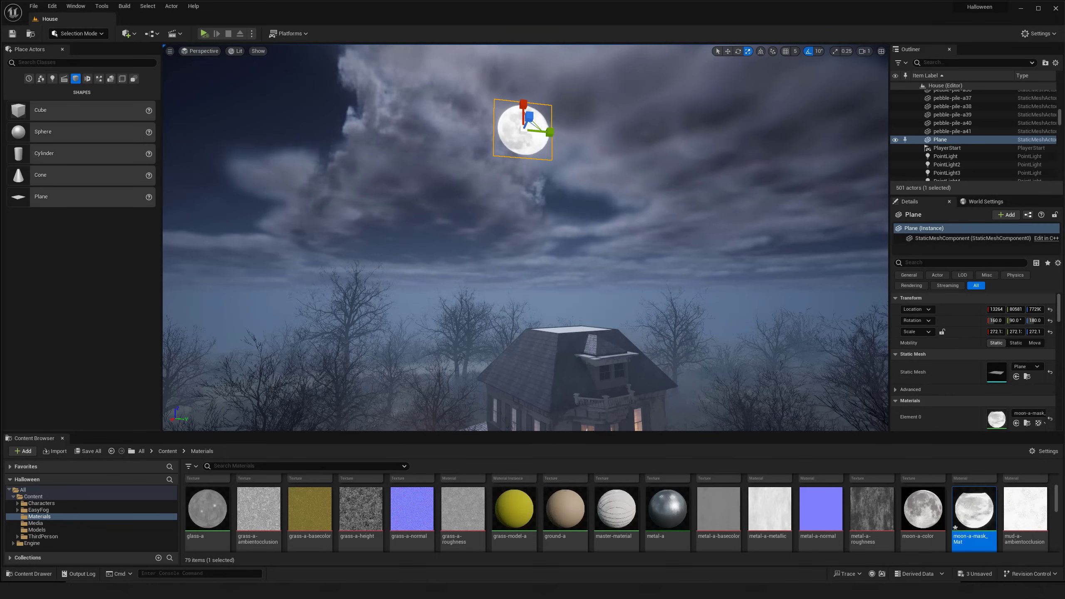
Set the moon plane's scale to 1000 on all three axes.
{"action": "left_click", "coordinate": [996, 332]}
{"action": "type", "text": "1000"}
{"action": "key", "text": "Tab"}
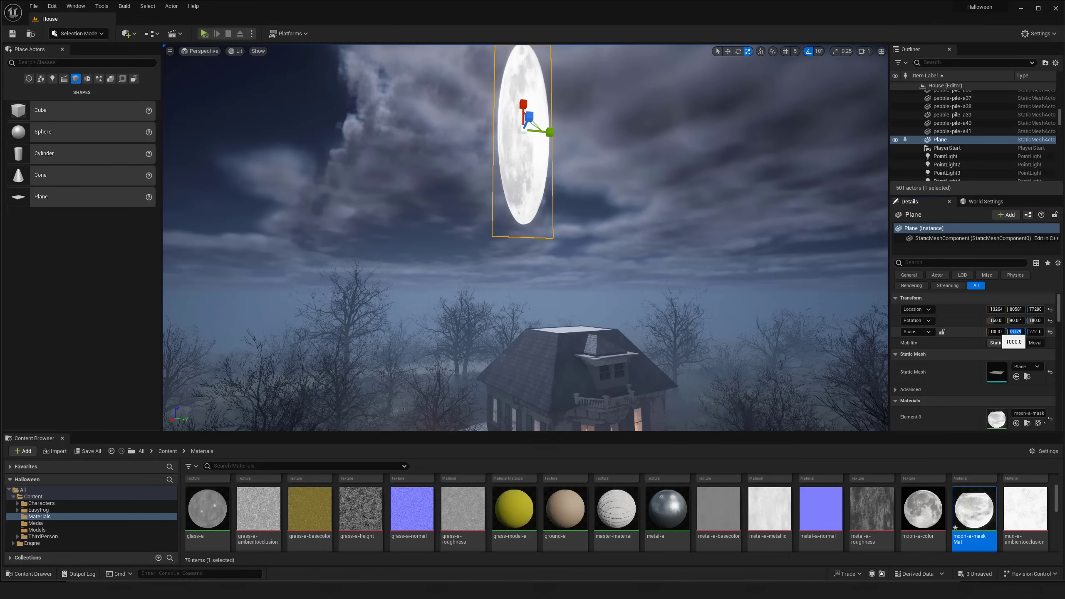
{"action": "key", "text": "Tab"}
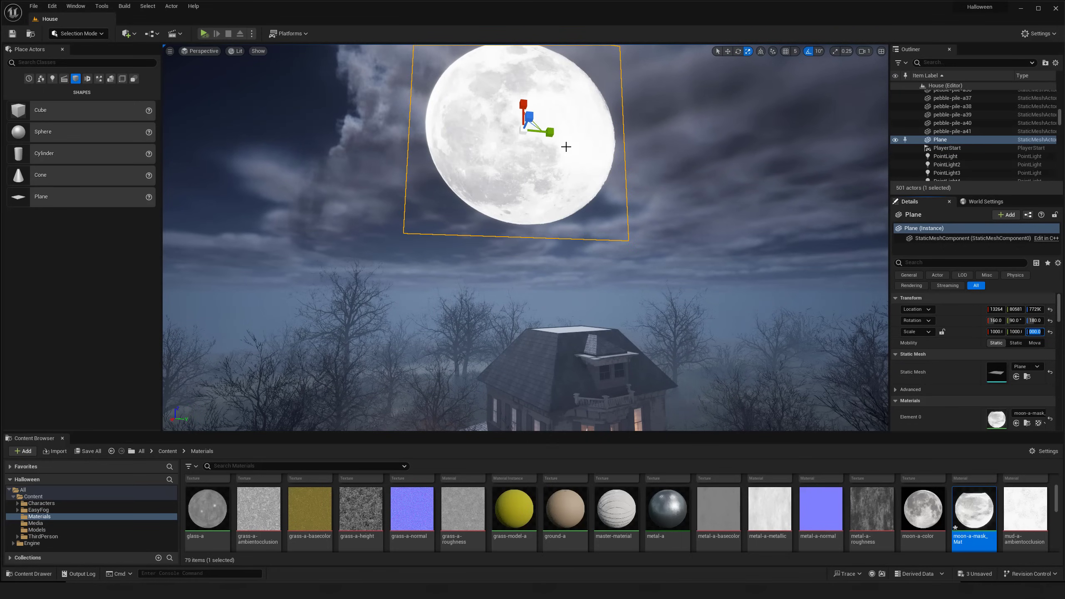
Move the enlarged moon plane far behind the house so it sits just above the roofline in the front view.
{"action": "right_click_drag", "start_coordinate": [566, 146], "coordinate": [571, 143]}
{"action": "key", "text": "w"}
{"action": "mouse_move", "coordinate": [510, 136]}
{"action": "left_mouse_down"}
{"action": "mouse_move", "coordinate": [444, 169]}
{"action": "mouse_move", "coordinate": [436, 186]}
{"action": "mouse_move", "coordinate": [517, 197]}
{"action": "mouse_move", "coordinate": [512, 138]}
{"action": "left_mouse_up"}
{"action": "key", "text": "s"}
{"action": "right_click_drag", "start_coordinate": [561, 174], "coordinate": [564, 204]}
{"action": "key", "text": "q"}
{"action": "key", "text": "w"}
{"action": "right_click_drag", "start_coordinate": [502, 237], "coordinate": [502, 208]}
{"action": "key", "text": "d"}
{"action": "mouse_move", "coordinate": [493, 174]}
{"action": "left_mouse_down"}
{"action": "mouse_move", "coordinate": [463, 179]}
{"action": "mouse_move", "coordinate": [439, 203]}
{"action": "mouse_move", "coordinate": [517, 202]}
{"action": "mouse_move", "coordinate": [495, 170]}
{"action": "left_mouse_up"}
Enlarge the moon plane to a uniform scale of about 1031 and try rotating it slightly.
{"action": "key", "text": "e"}
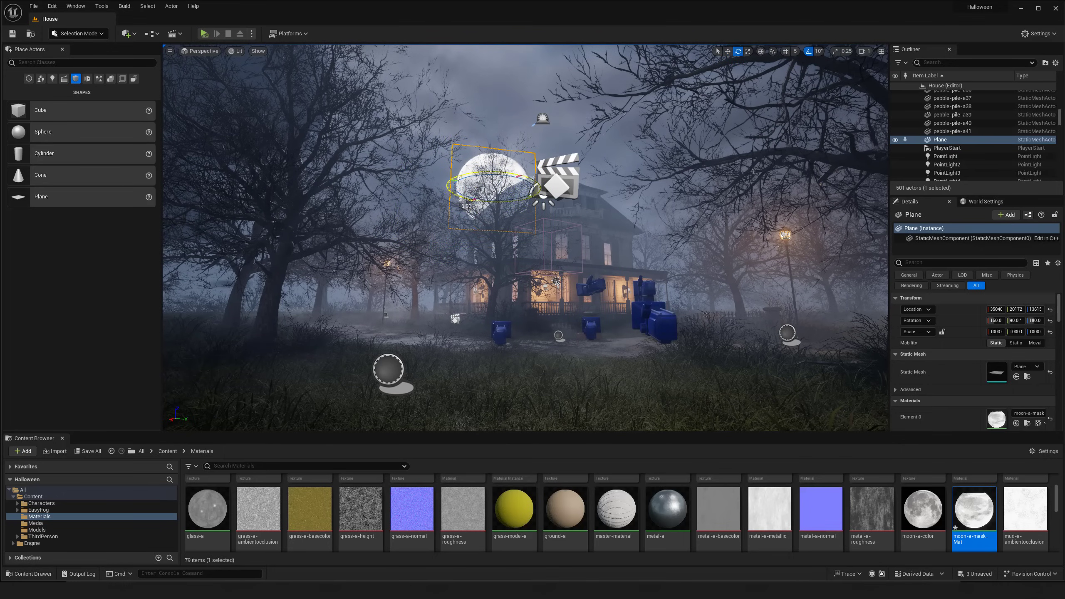
{"action": "key", "text": "s"}
{"action": "right_click_drag", "start_coordinate": [524, 177], "coordinate": [496, 175]}
{"action": "key", "text": "w"}
{"action": "key", "text": "r"}
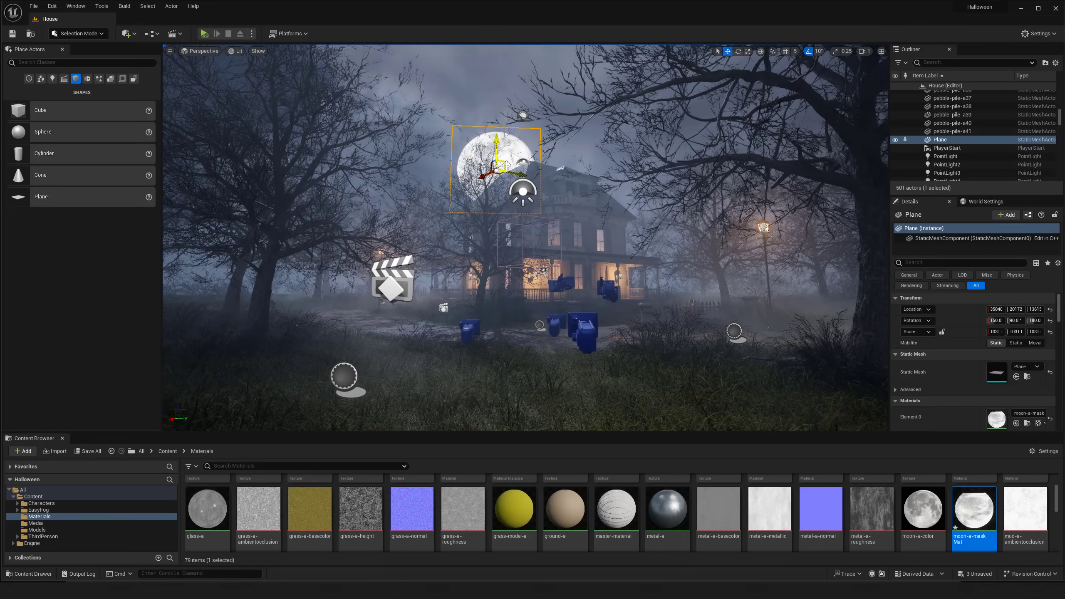
{"action": "key", "text": "e"}
{"action": "key", "text": "w"}
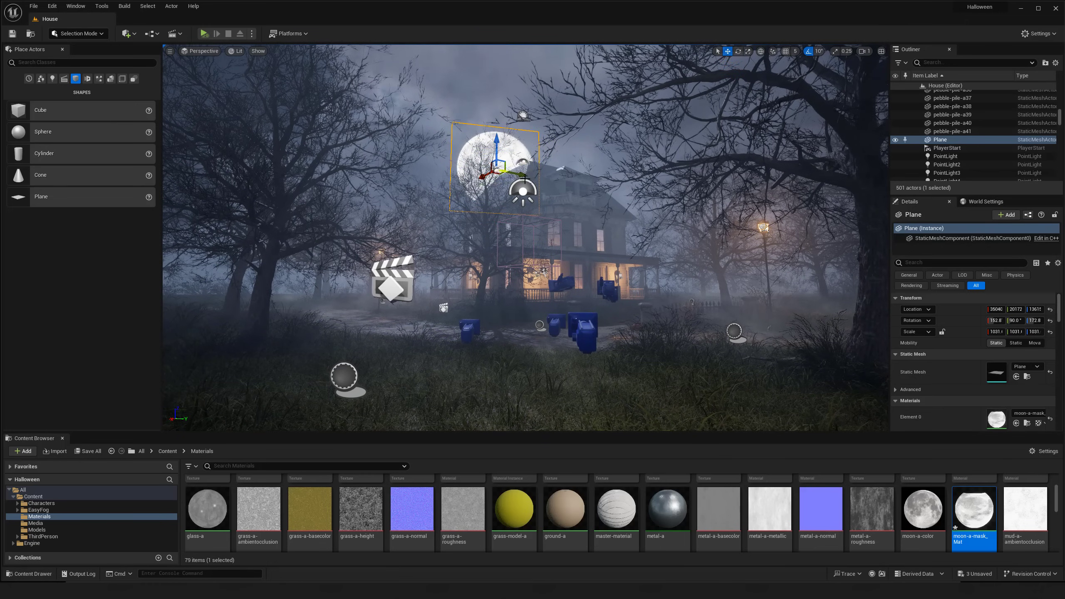
Shift the moon plane slightly along its Y axis behind the roof and check it with the editor icons hidden.
{"action": "left_click_drag", "start_coordinate": [521, 173], "coordinate": [531, 176]}
{"action": "key", "text": "g"}
{"action": "key", "text": "w"}
{"action": "right_click_drag", "start_coordinate": [481, 246], "coordinate": [492, 252]}
{"action": "key", "text": "a"}
{"action": "key", "text": "d"}
Find the directional light among the level's actors by searching for "direc" and select it.
{"action": "left_click", "coordinate": [940, 62]}
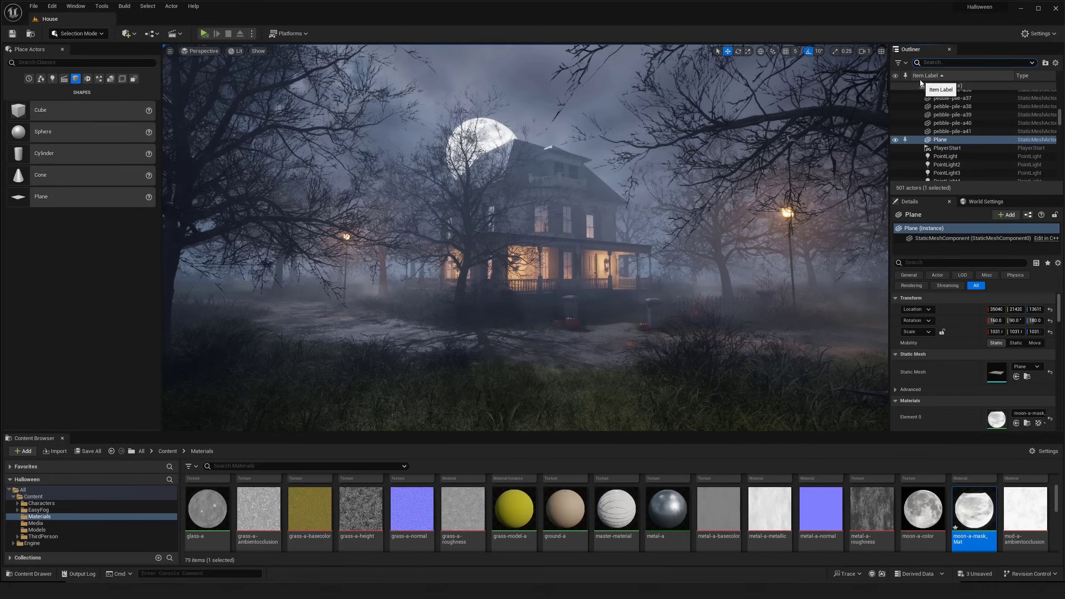
{"action": "type", "text": "direc"}
{"action": "left_click", "coordinate": [949, 105]}
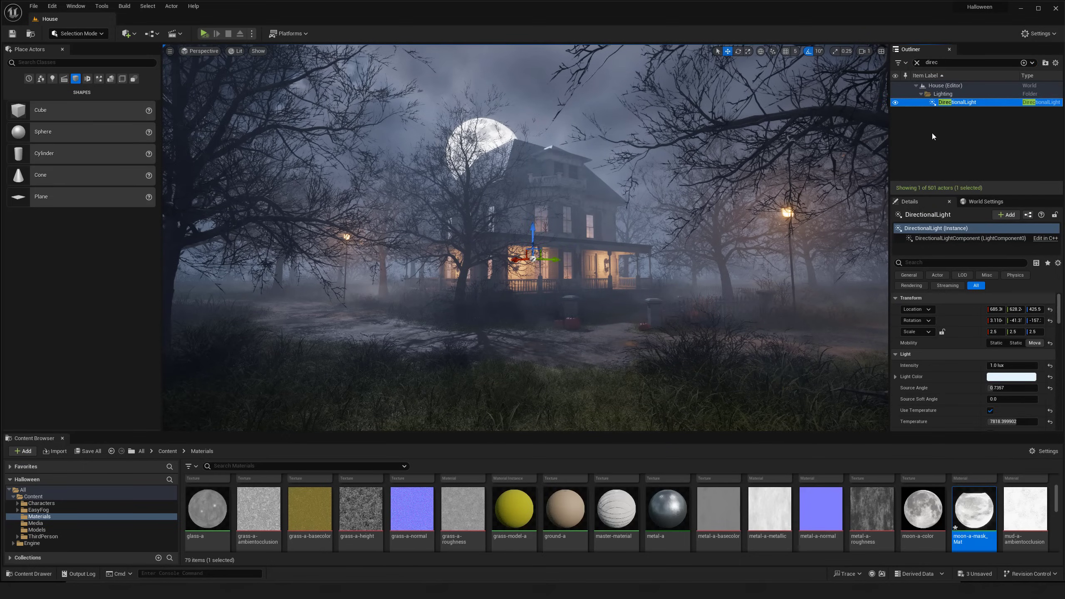
{"action": "scroll", "coordinate": [610, 232], "scroll_direction": "down", "scroll_amount": 2}
{"action": "scroll", "coordinate": [610, 233], "scroll_direction": "up", "scroll_amount": 4}
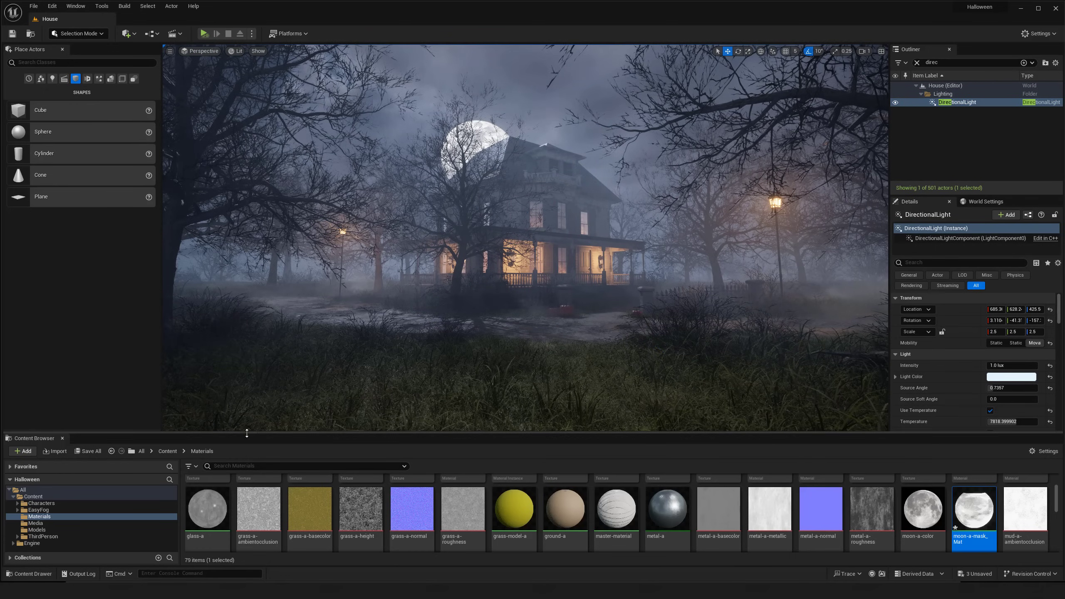
Enlarge the viewport slightly and turn off Use Temperature for the directional light.
{"action": "left_click_drag", "start_coordinate": [246, 437], "coordinate": [247, 448]}
{"action": "right_click_drag", "start_coordinate": [720, 322], "coordinate": [727, 329]}
{"action": "key", "text": "s"}
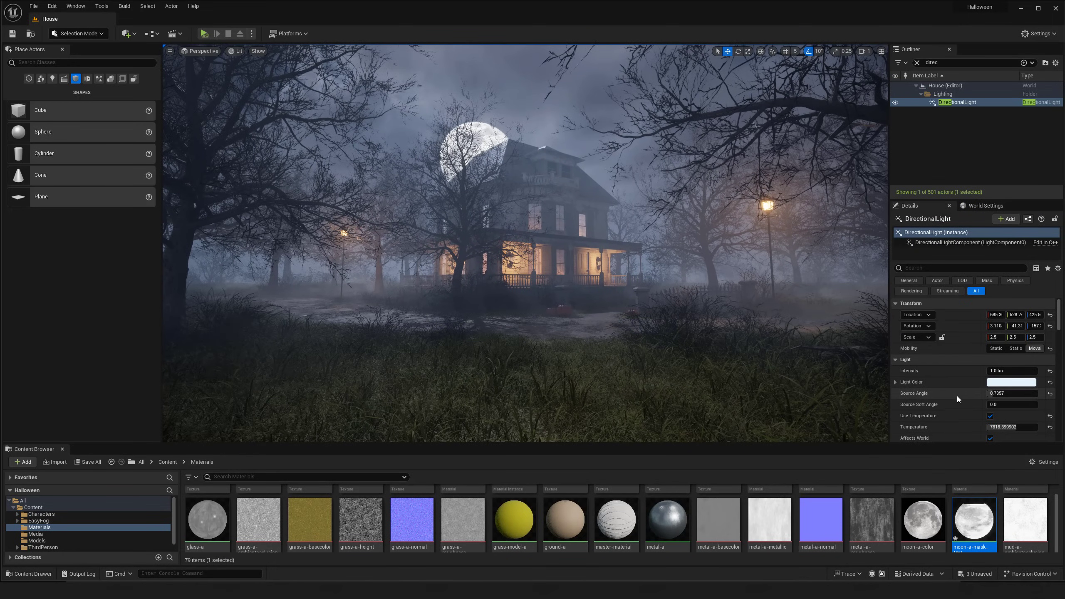
{"action": "scroll", "coordinate": [957, 397], "scroll_direction": "down", "scroll_amount": 2}
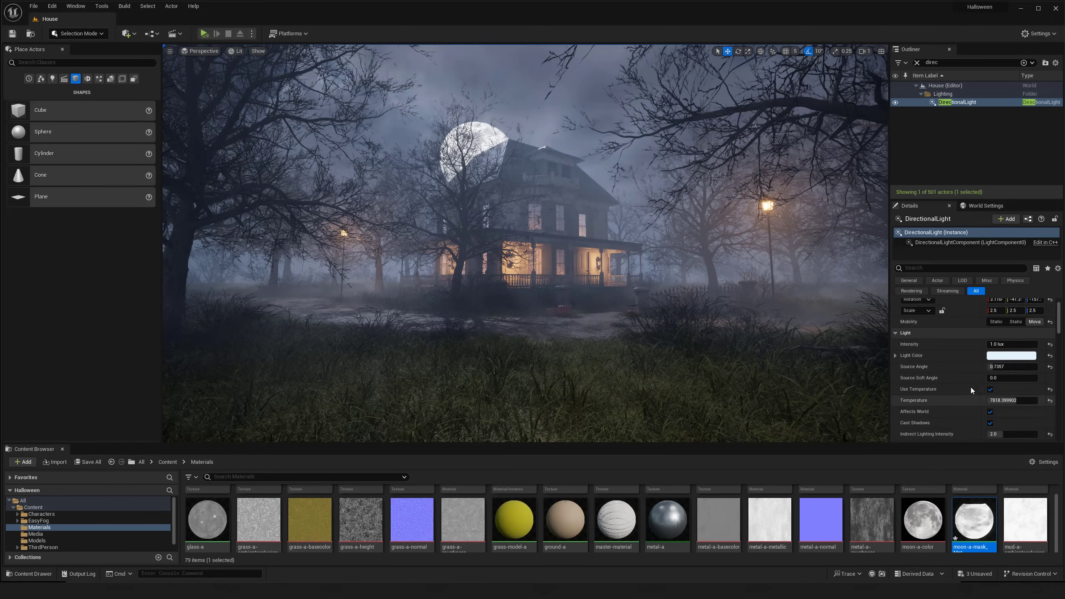
{"action": "left_click", "coordinate": [991, 412]}
{"action": "left_click", "coordinate": [991, 411]}
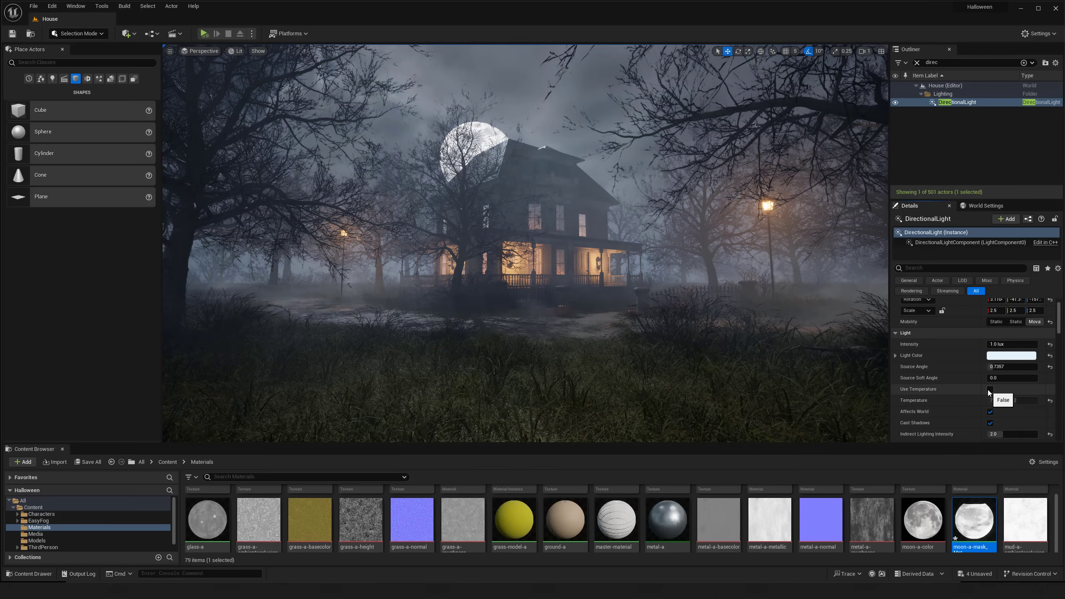
Tint the directional light pale blue, about R 0.35, G 0.55, B 1.0, and check the house under it.
{"action": "left_click", "coordinate": [1004, 356]}
{"action": "left_click_drag", "start_coordinate": [1044, 414], "coordinate": [1031, 409]}
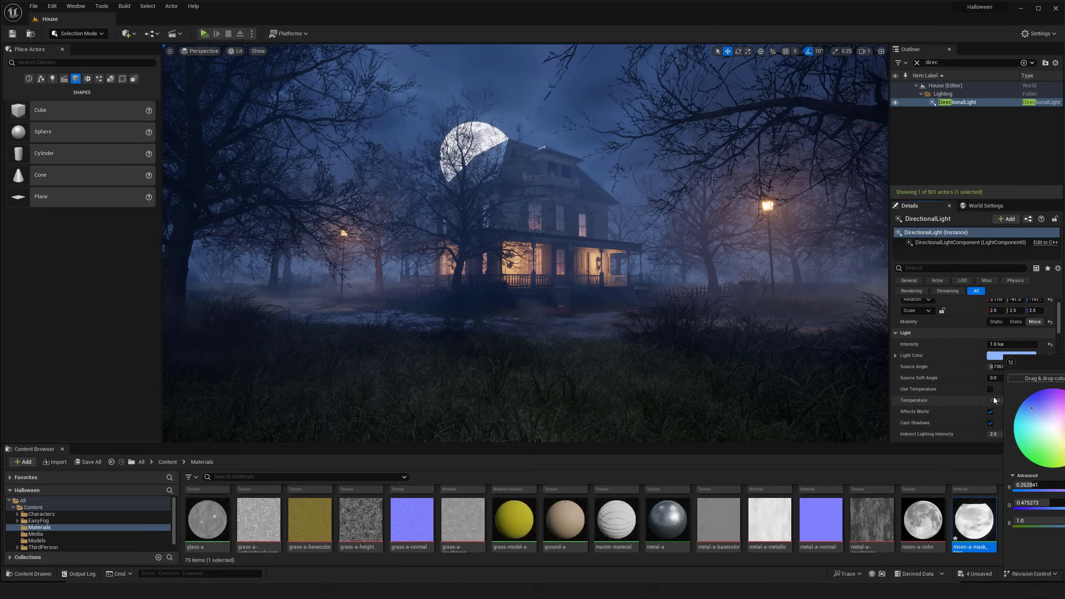
{"action": "mouse_move", "coordinate": [1032, 406]}
{"action": "left_mouse_down"}
{"action": "mouse_move", "coordinate": [1042, 402]}
{"action": "mouse_move", "coordinate": [1024, 412]}
{"action": "mouse_move", "coordinate": [1033, 411]}
{"action": "left_mouse_up"}
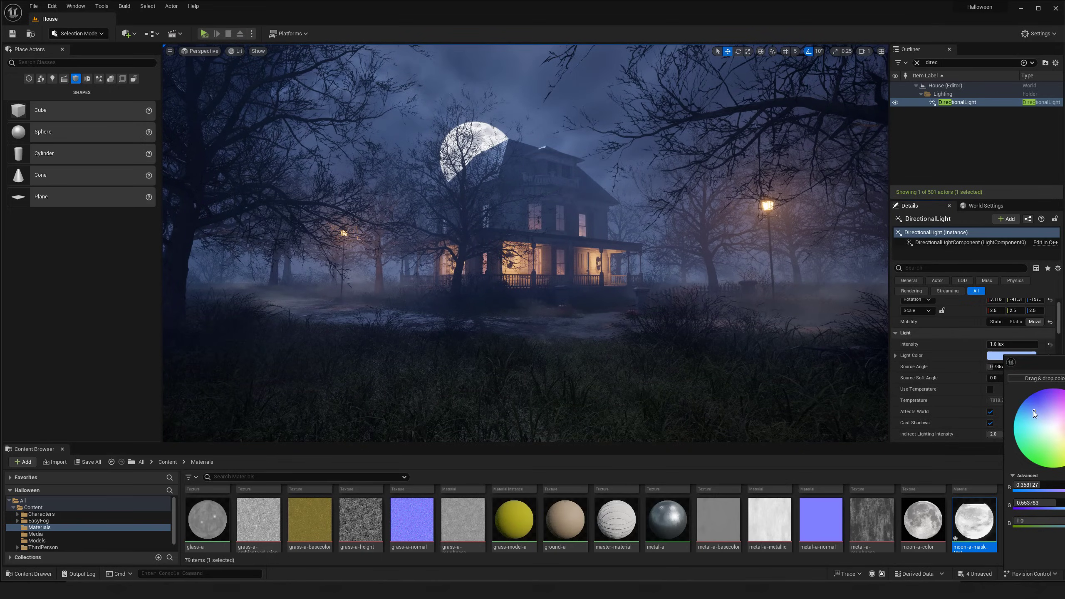
{"action": "key", "text": "w"}
{"action": "right_click_drag", "start_coordinate": [713, 319], "coordinate": [707, 319]}
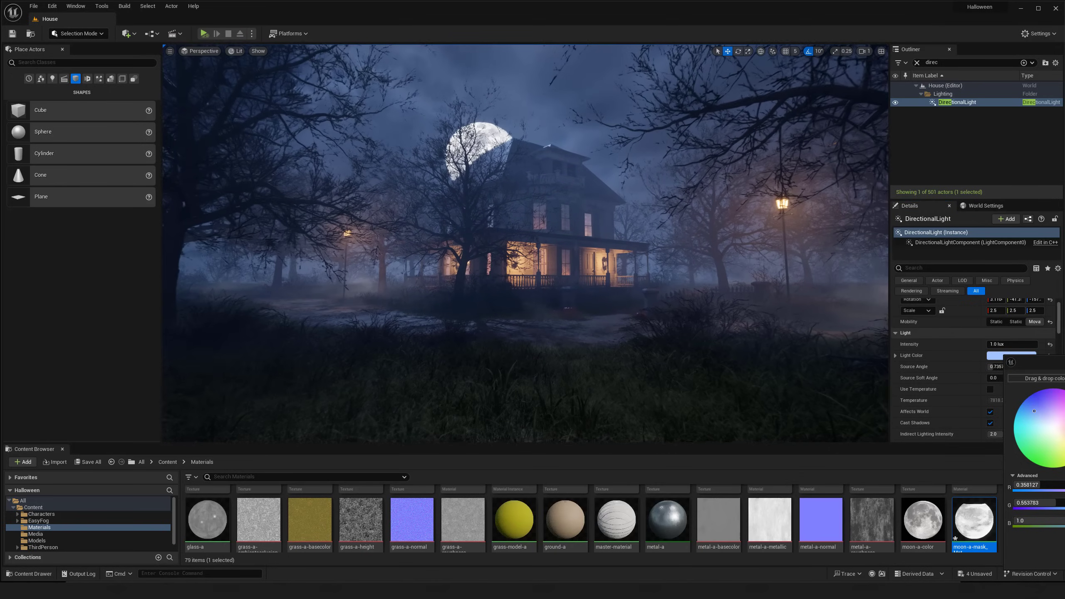
{"action": "key", "text": "w"}
{"action": "right_click_drag", "start_coordinate": [620, 374], "coordinate": [620, 373]}
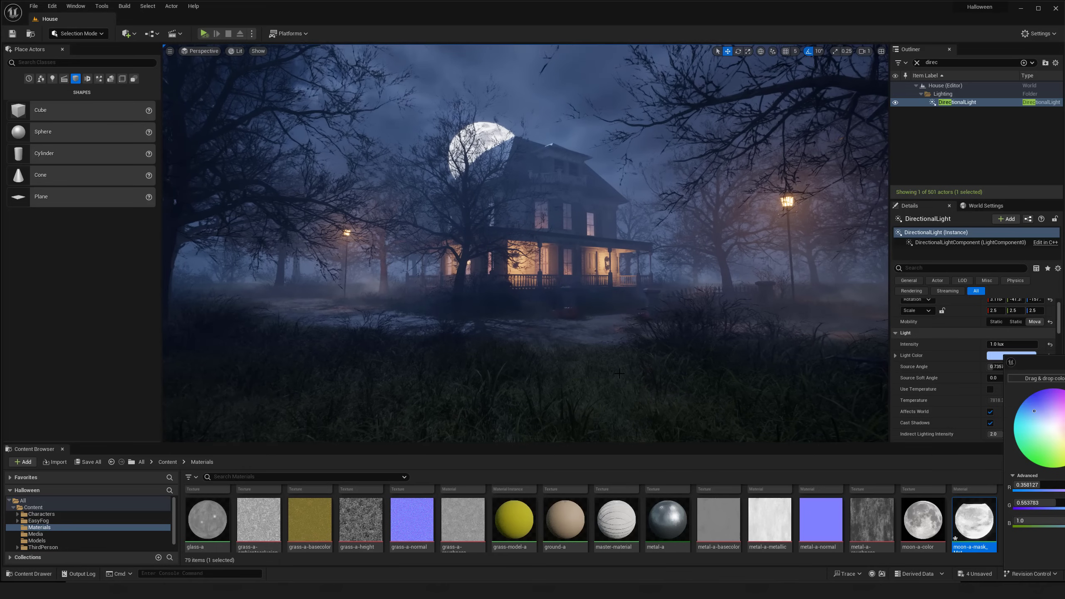
{"action": "key", "text": "g"}
{"action": "key", "text": "g"}
{"action": "key", "text": "g"}
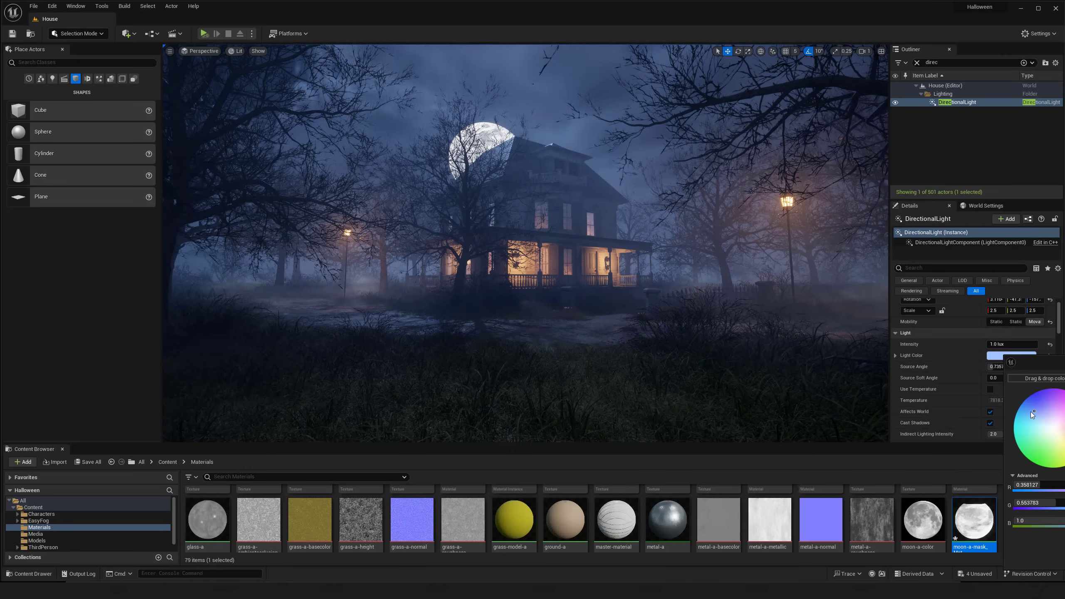
Refine the directional light's blue to about R 0.350, G 0.555, B 1.0 and accept the colour.
{"action": "left_click_drag", "start_coordinate": [1032, 414], "coordinate": [1035, 411]}
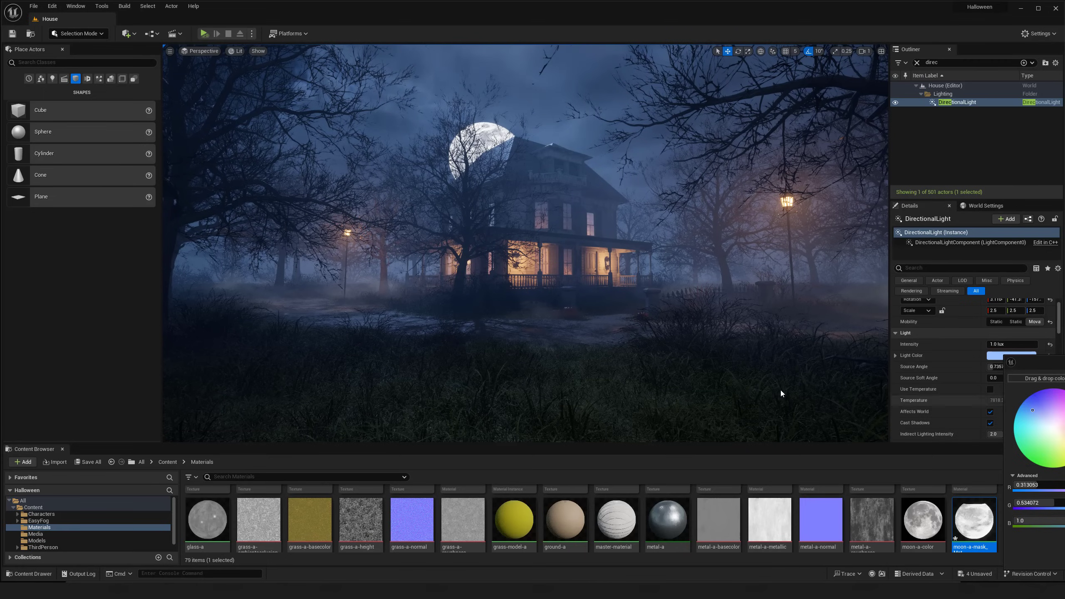
{"action": "scroll", "coordinate": [782, 394], "scroll_direction": "down", "scroll_amount": 4}
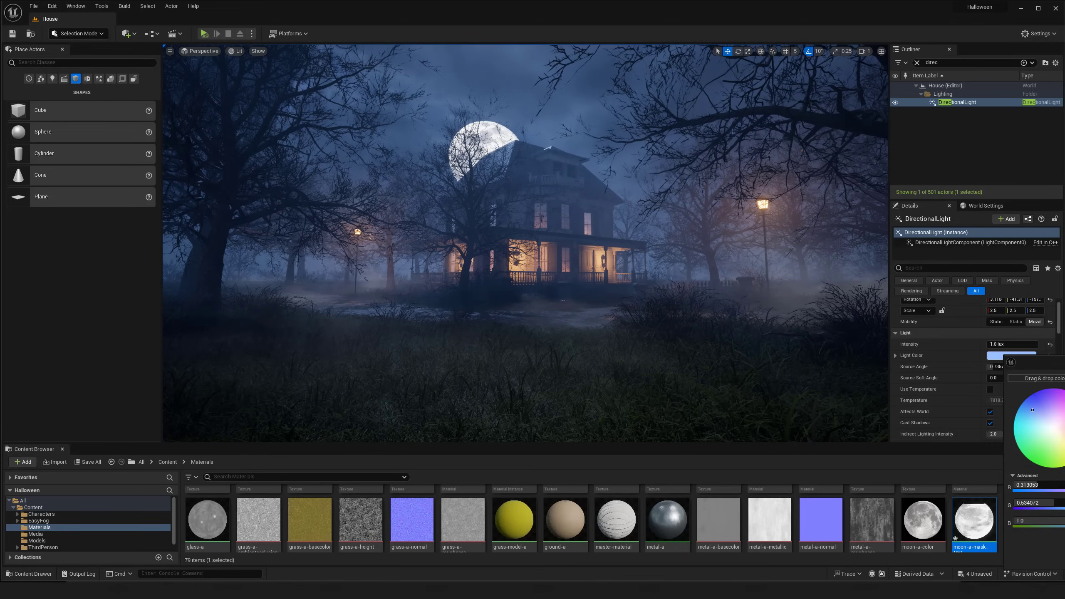
{"action": "left_click_drag", "start_coordinate": [1032, 410], "coordinate": [1029, 408]}
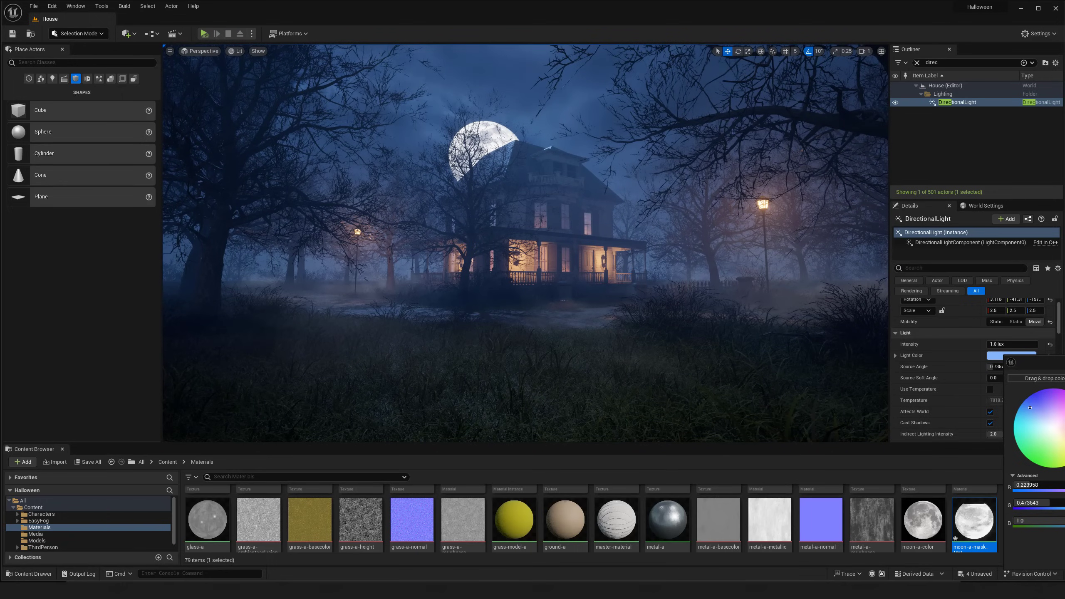
{"action": "left_click_drag", "start_coordinate": [1023, 361], "coordinate": [850, 338]}
{"action": "left_click_drag", "start_coordinate": [766, 361], "coordinate": [767, 368]}
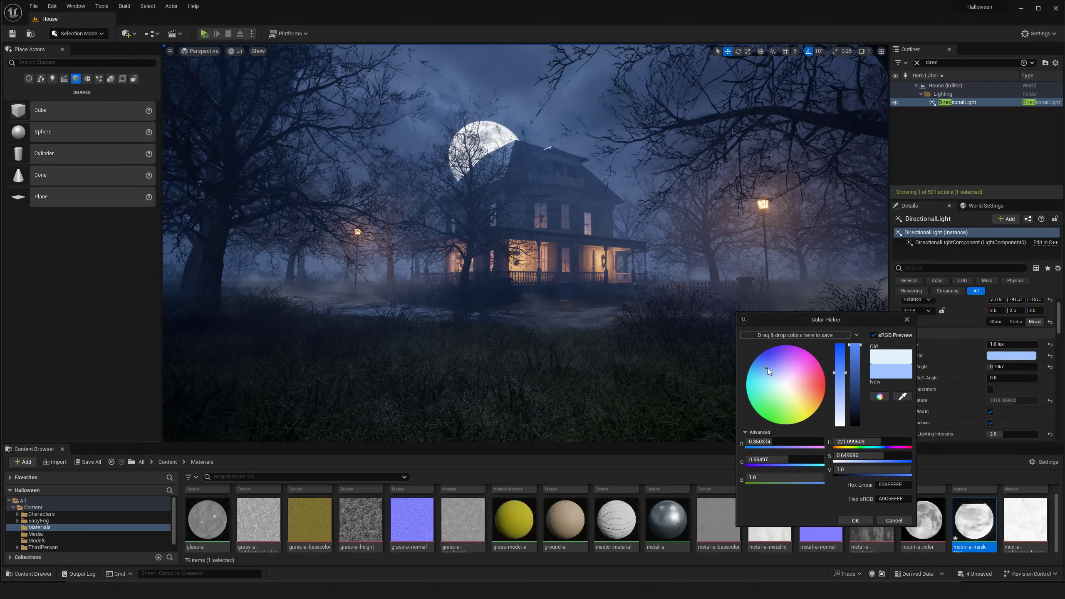
{"action": "left_click", "coordinate": [855, 520]}
Set the directional light's intensity to 2 lux and check the brighter scene.
{"action": "left_click", "coordinate": [990, 347]}
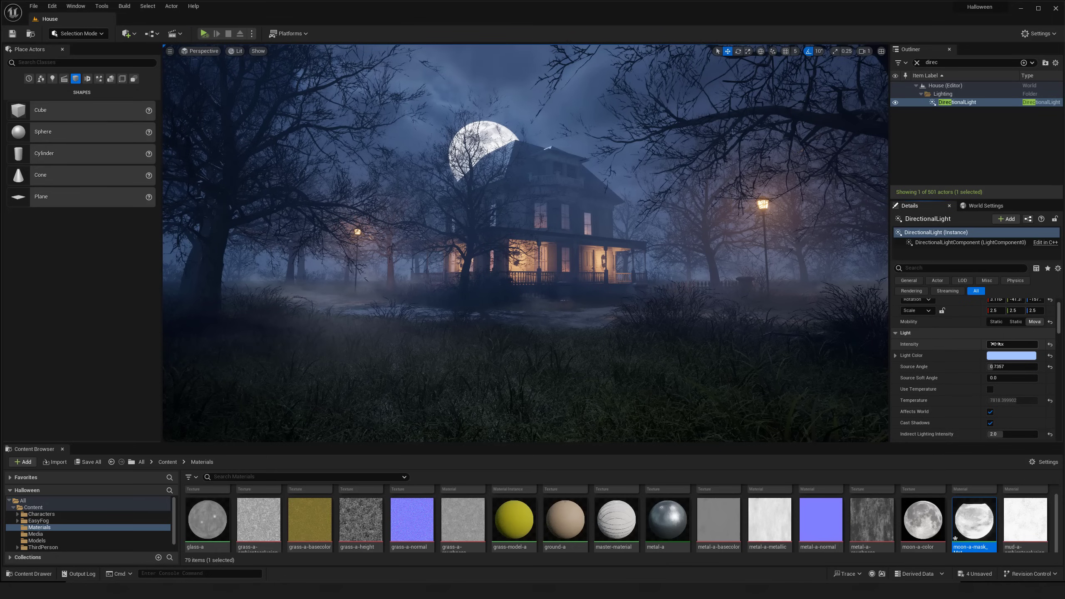
{"action": "type", "text": "2"}
{"action": "key", "text": "Return"}
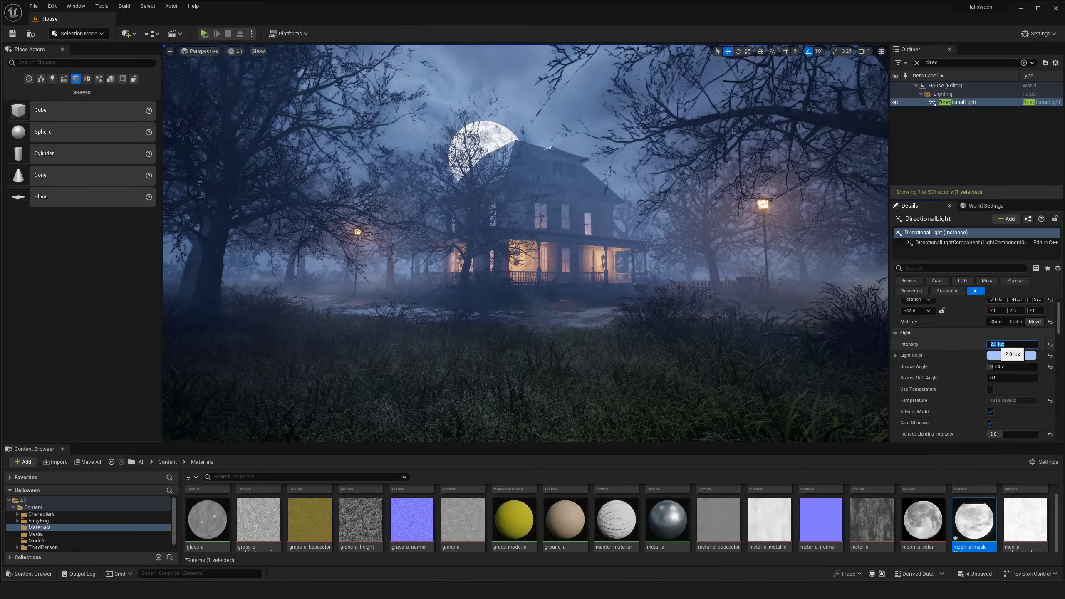
{"action": "right_click_drag", "start_coordinate": [614, 294], "coordinate": [622, 289]}
Deepen the directional light's blue to about R 0.278, G 0.459, B 1.0 and accept the colour.
{"action": "left_click", "coordinate": [993, 355]}
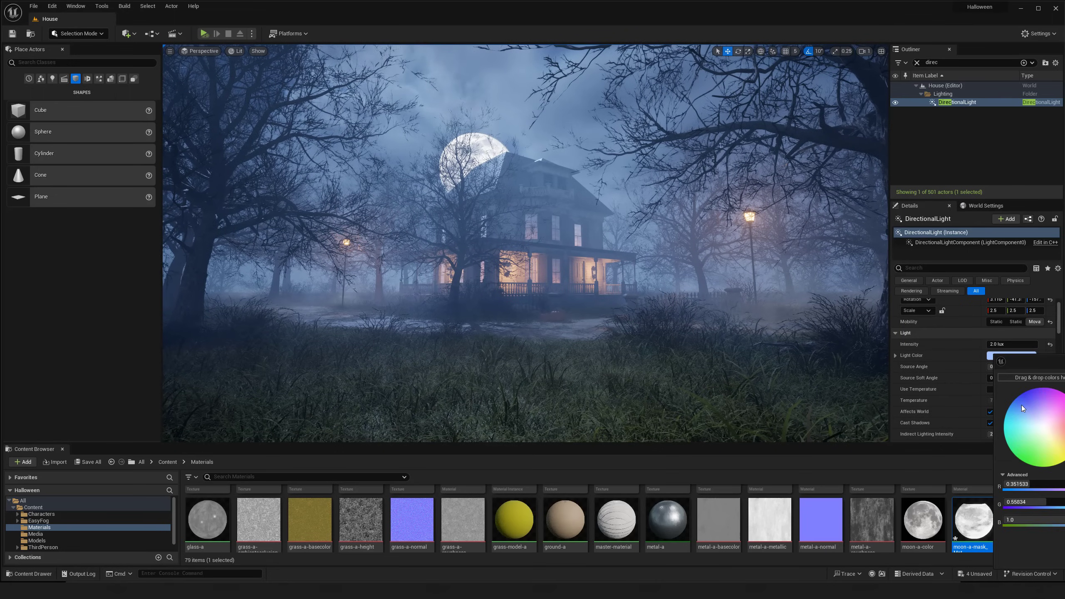
{"action": "left_click", "coordinate": [1023, 407]}
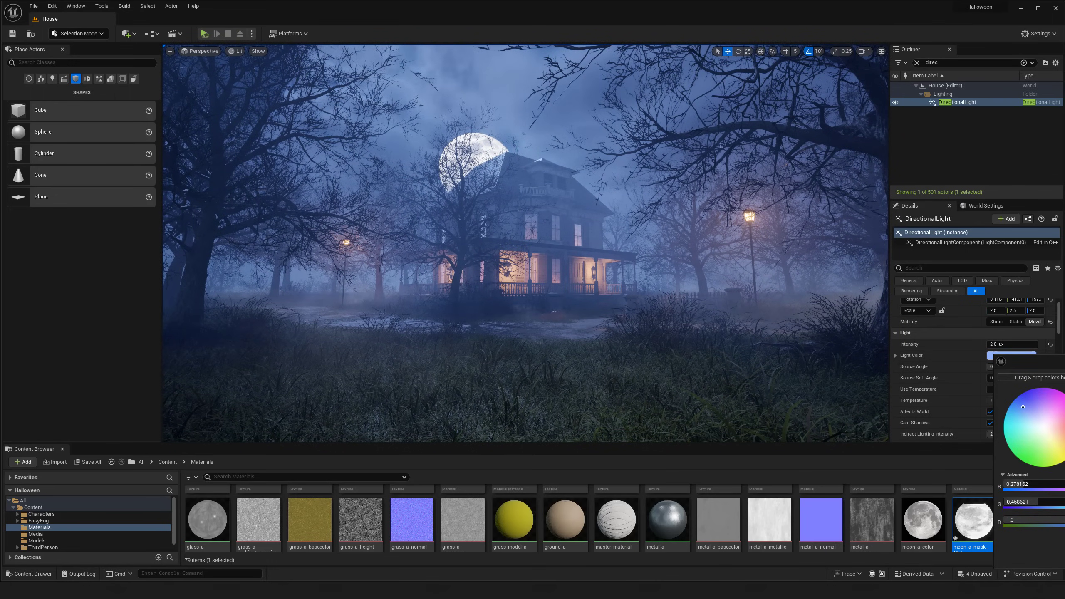
{"action": "left_click_drag", "start_coordinate": [1064, 360], "coordinate": [879, 332]}
{"action": "left_click", "coordinate": [907, 534]}
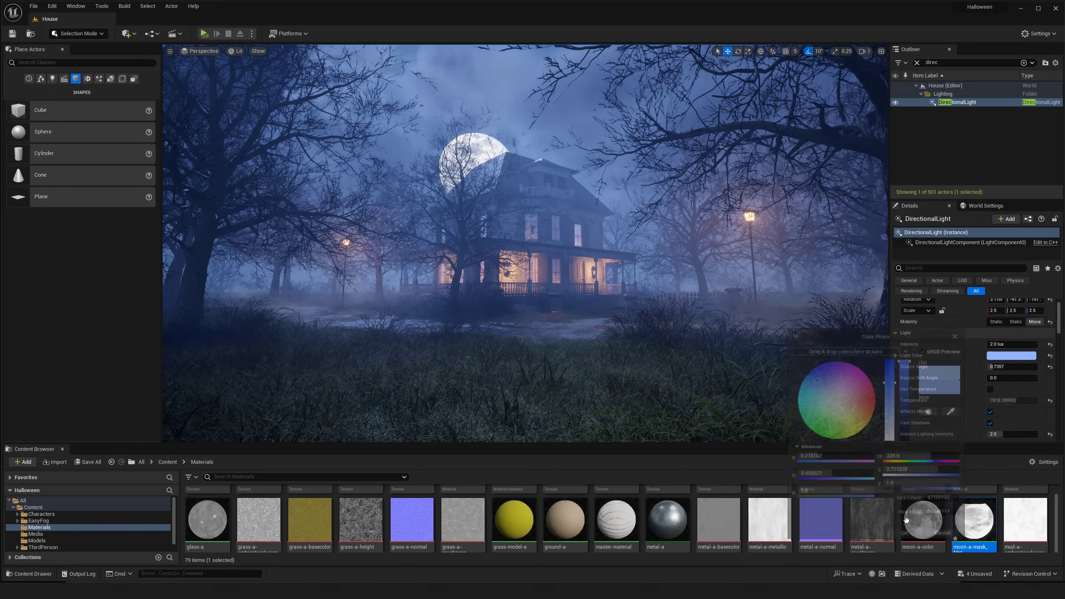
Set the directional light's intensity to 1.5 lux.
{"action": "left_click", "coordinate": [1001, 344]}
{"action": "type", "text": "1.5"}
{"action": "key", "text": "Return"}
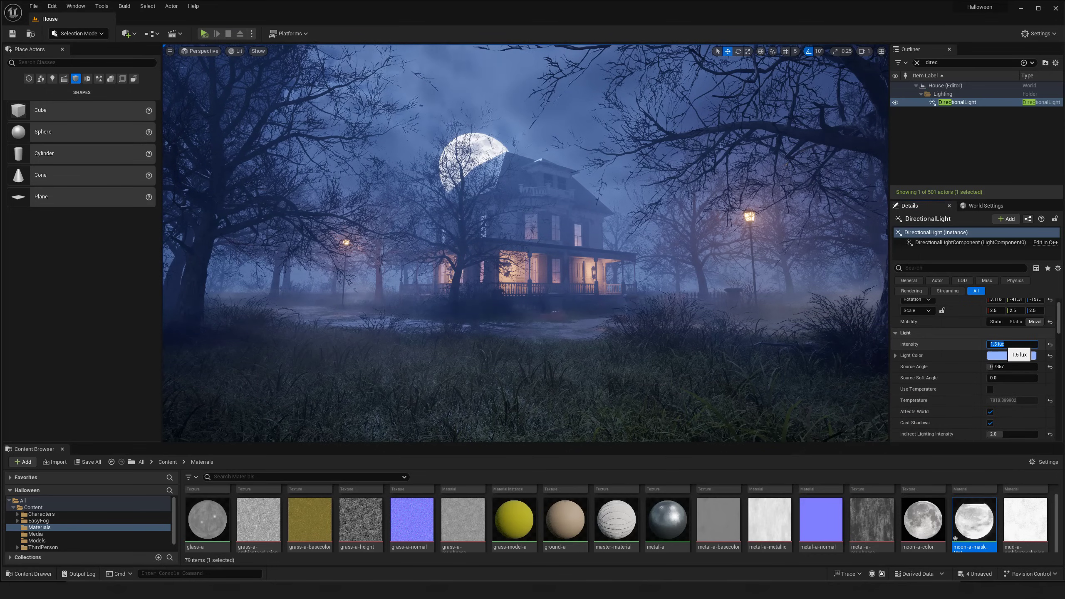
Soften the directional light's blue to about R 0.337, G 0.503, B 1.0 and accept the colour.
{"action": "left_click", "coordinate": [1006, 355]}
{"action": "left_click_drag", "start_coordinate": [1035, 410], "coordinate": [1039, 413]}
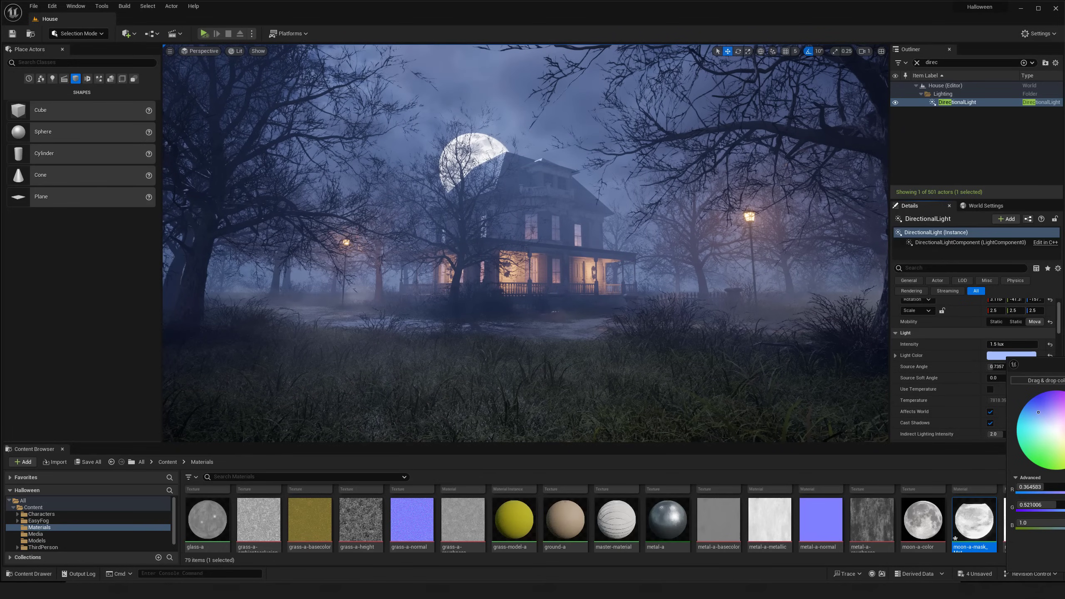
{"action": "left_click_drag", "start_coordinate": [1064, 364], "coordinate": [906, 340]}
{"action": "left_click_drag", "start_coordinate": [950, 392], "coordinate": [948, 394]}
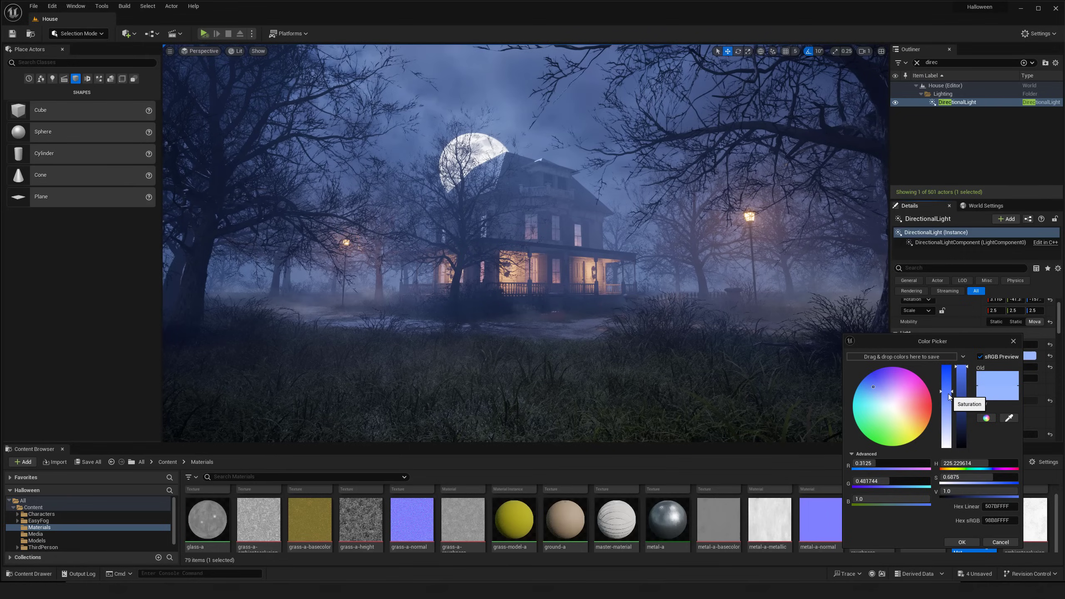
{"action": "left_click", "coordinate": [962, 542]}
Shift the directional light's colour towards cyan-blue, about R 0.321, G 0.596, B 1.0, and accept it.
{"action": "right_click_drag", "start_coordinate": [753, 321], "coordinate": [704, 329]}
{"action": "key", "text": "g"}
{"action": "key", "text": "g"}
{"action": "left_click", "coordinate": [1001, 356]}
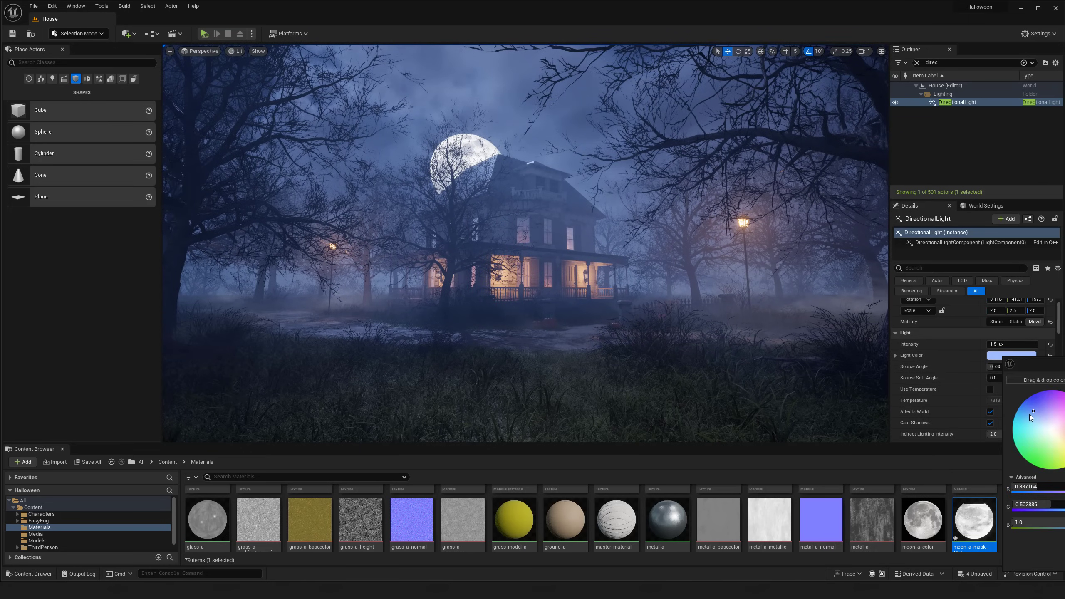
{"action": "left_click", "coordinate": [1030, 414]}
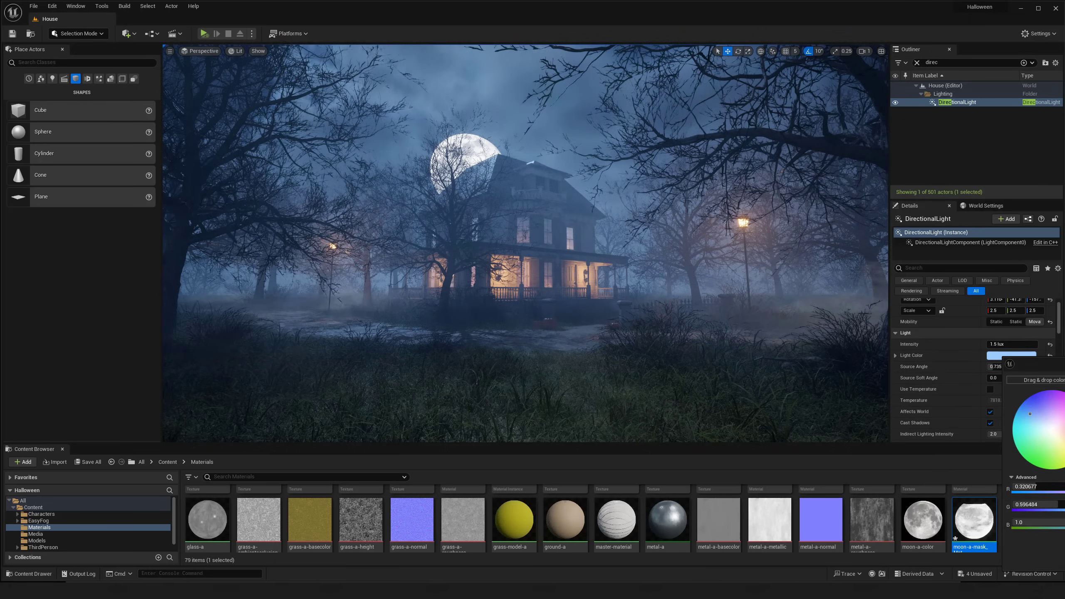
{"action": "right_click_drag", "start_coordinate": [721, 353], "coordinate": [711, 355]}
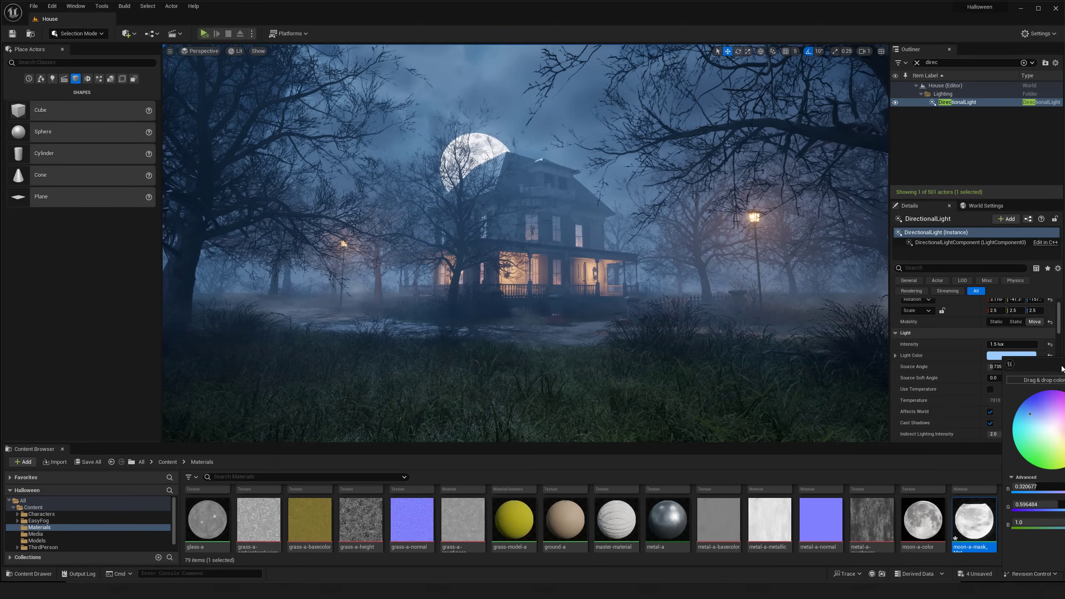
{"action": "left_click_drag", "start_coordinate": [1062, 368], "coordinate": [827, 330]}
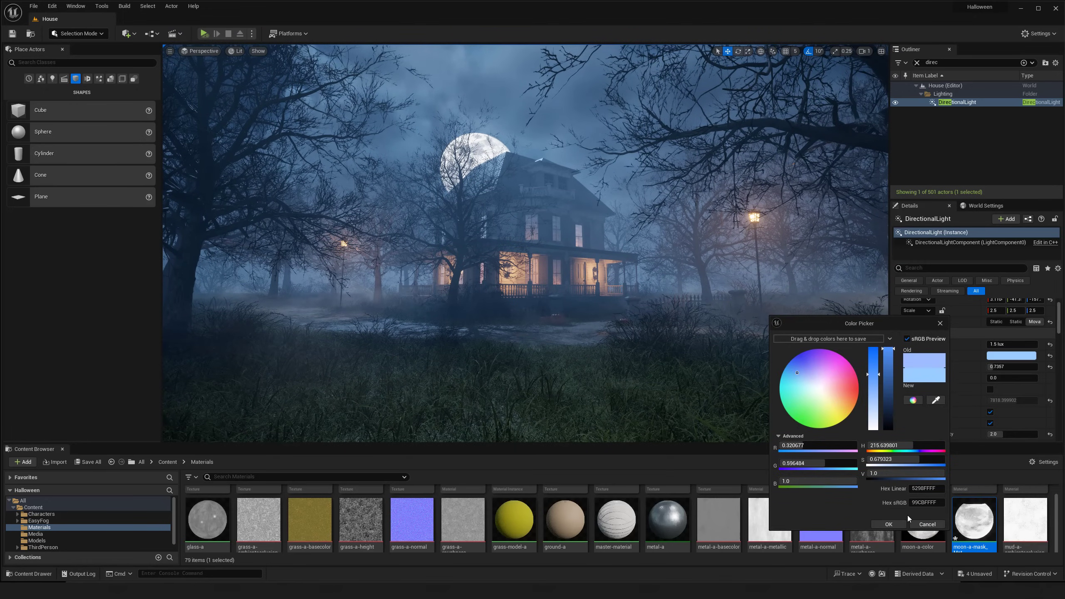
{"action": "left_click", "coordinate": [893, 525]}
Examine the moonlit house and its surroundings from several viewpoints, moving closer to compare the warm street lamps with the blue light.
{"action": "key", "text": "g"}
{"action": "right_click_drag", "start_coordinate": [730, 399], "coordinate": [739, 402]}
{"action": "key", "text": "g"}
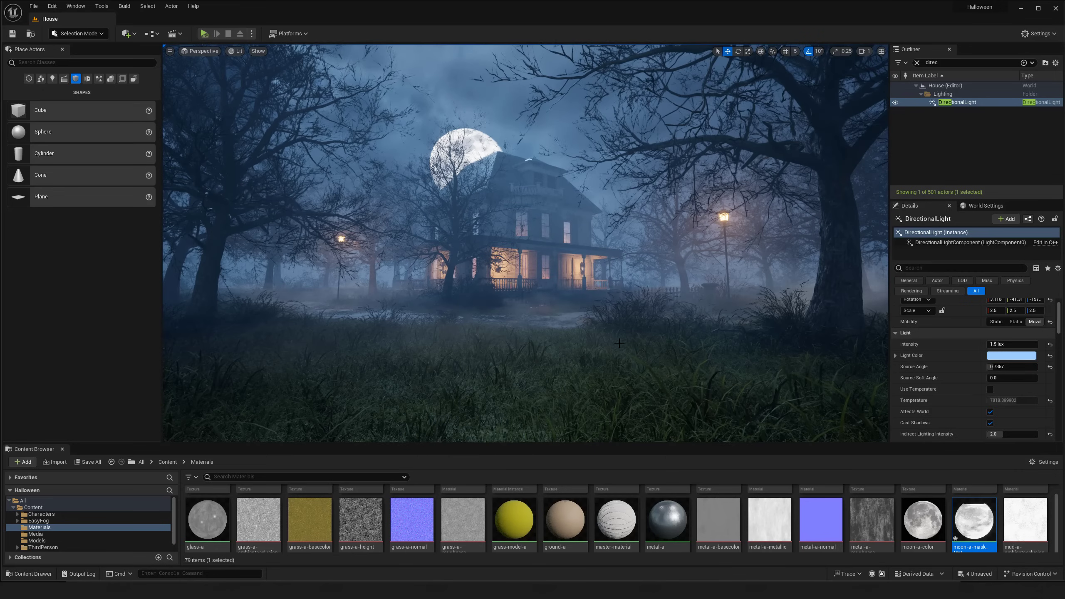
{"action": "right_click_drag", "start_coordinate": [606, 342], "coordinate": [606, 342]}
{"action": "key", "text": "g"}
{"action": "key", "text": "g"}
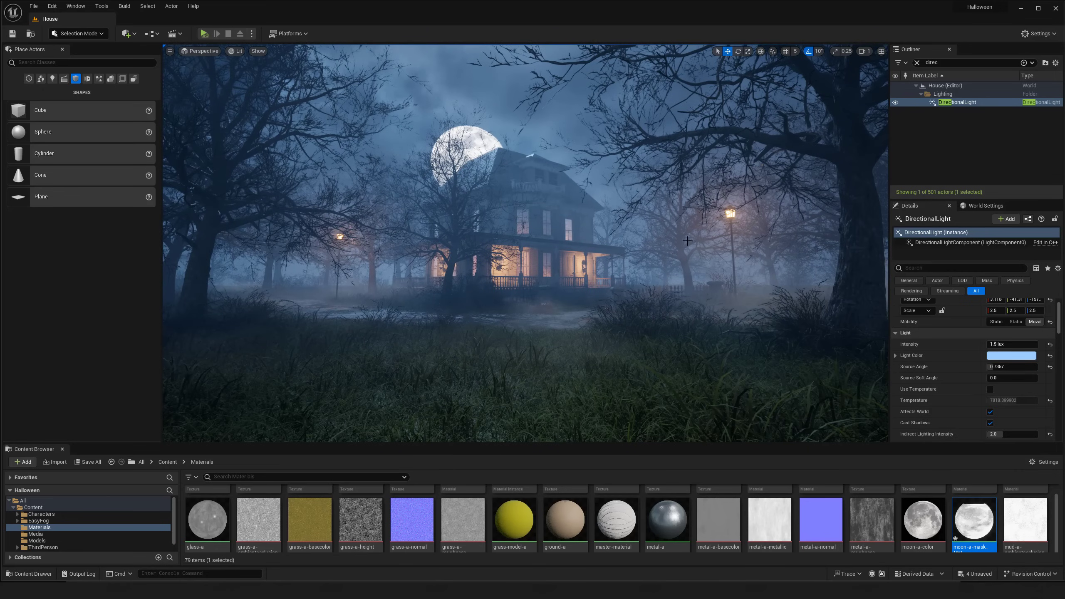
{"action": "right_click_drag", "start_coordinate": [496, 275], "coordinate": [502, 276]}
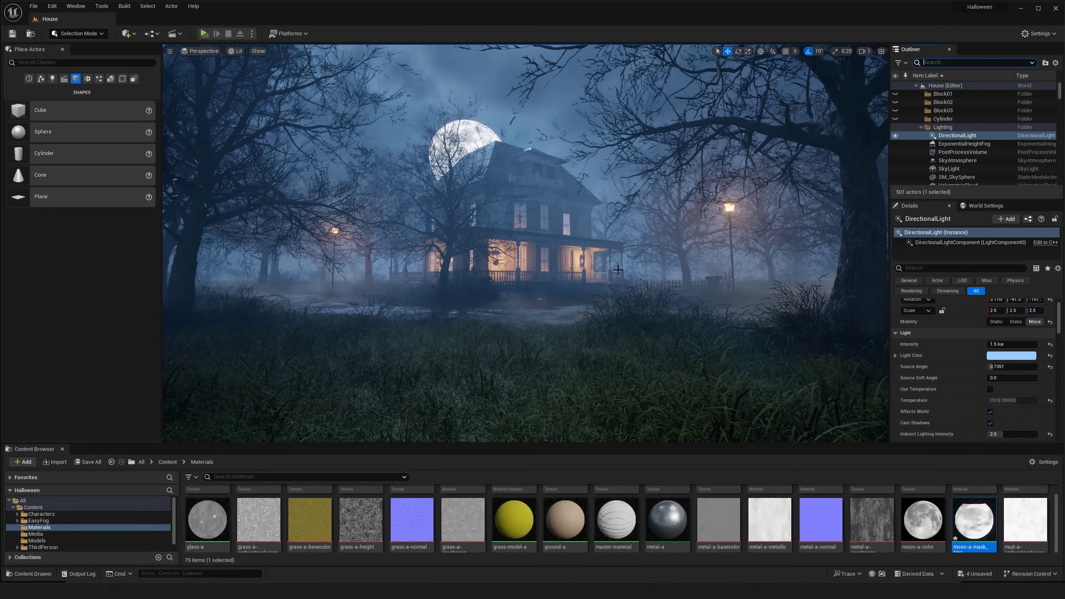
{"action": "key", "text": "w"}
{"action": "right_click_drag", "start_coordinate": [613, 266], "coordinate": [621, 257]}
{"action": "key", "text": "s"}
{"action": "key", "text": "w"}
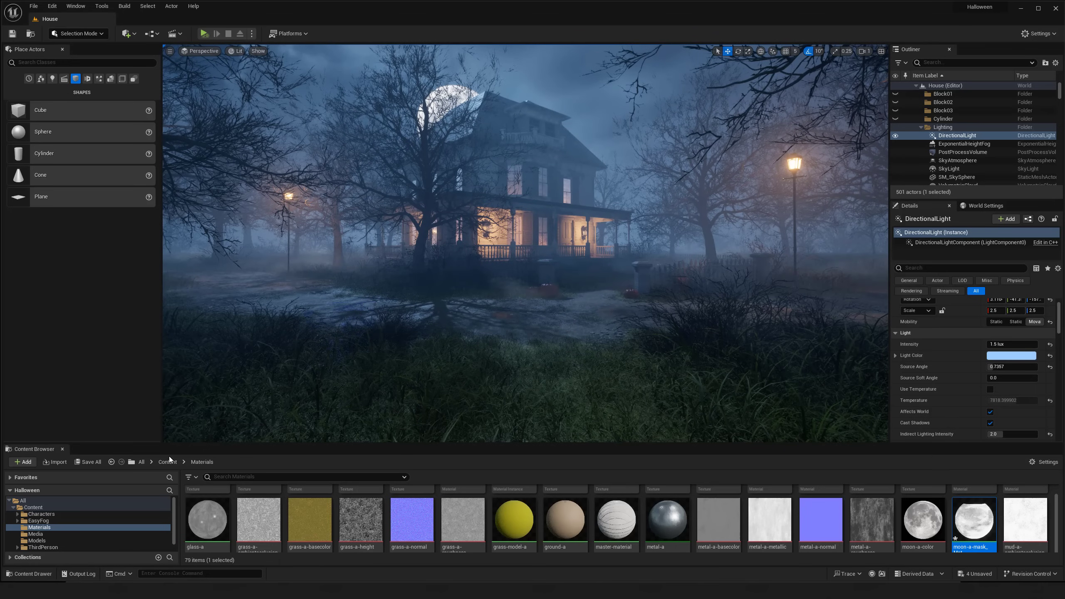
Open the street-lamp-light-a blueprint from the Models folder and select its PointLight component, keeping the lamp in the scene in view.
{"action": "left_click", "coordinate": [168, 461]}
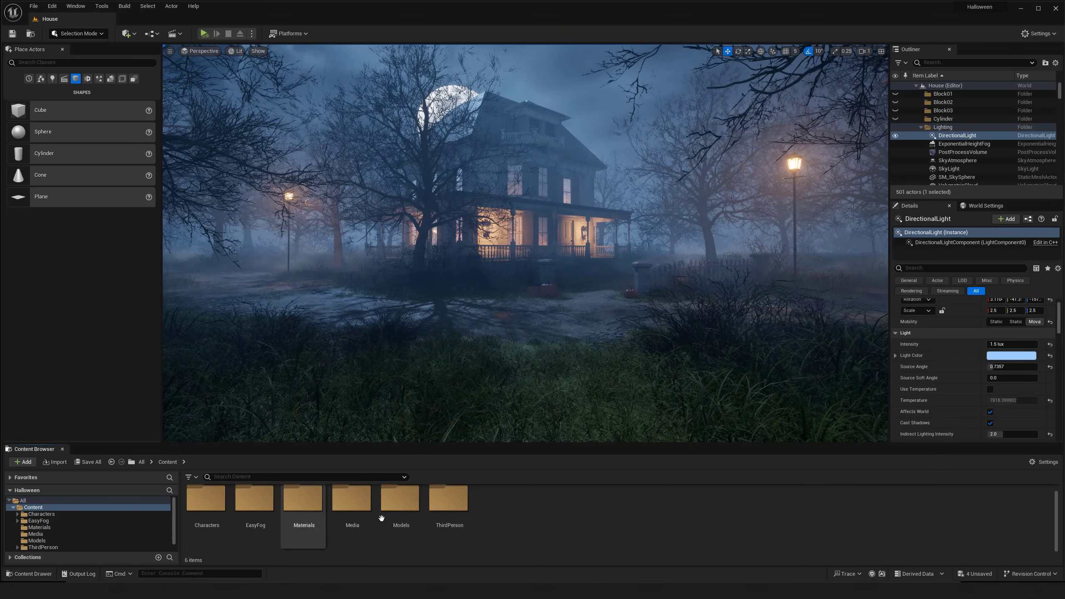
{"action": "double_click", "coordinate": [399, 503]}
{"action": "scroll", "coordinate": [595, 500], "scroll_direction": "down", "scroll_amount": 2}
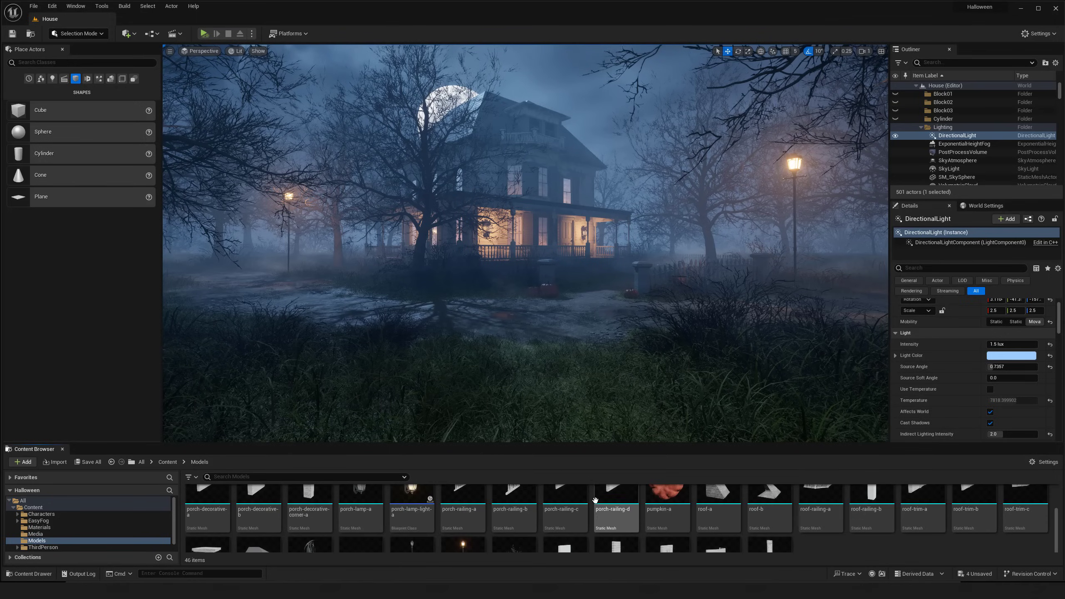
{"action": "scroll", "coordinate": [595, 500], "scroll_direction": "down", "scroll_amount": 2}
{"action": "left_click", "coordinate": [462, 512]}
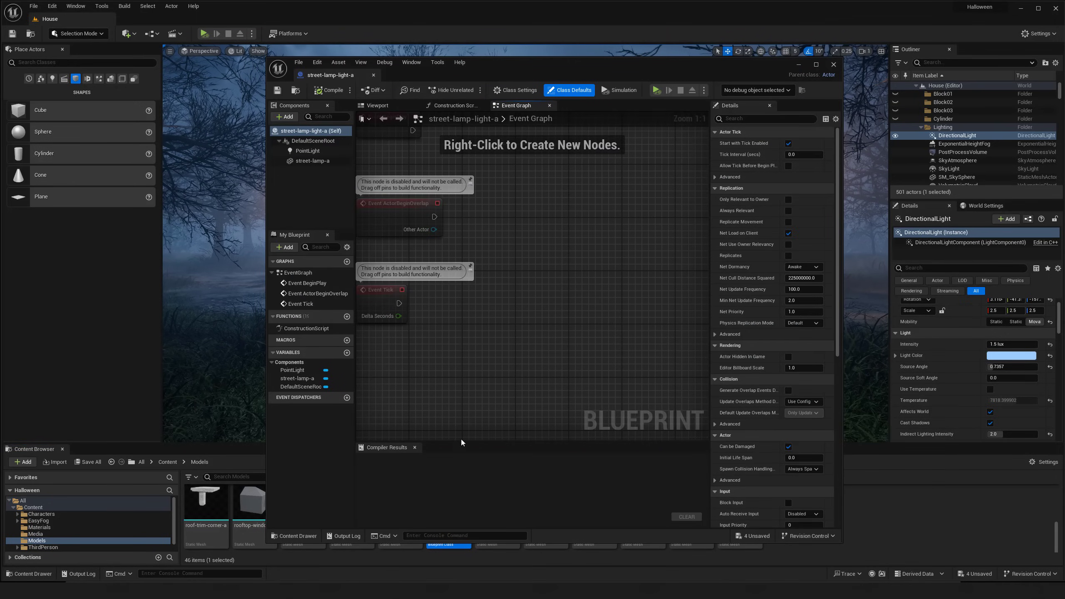
{"action": "left_click", "coordinate": [376, 106]}
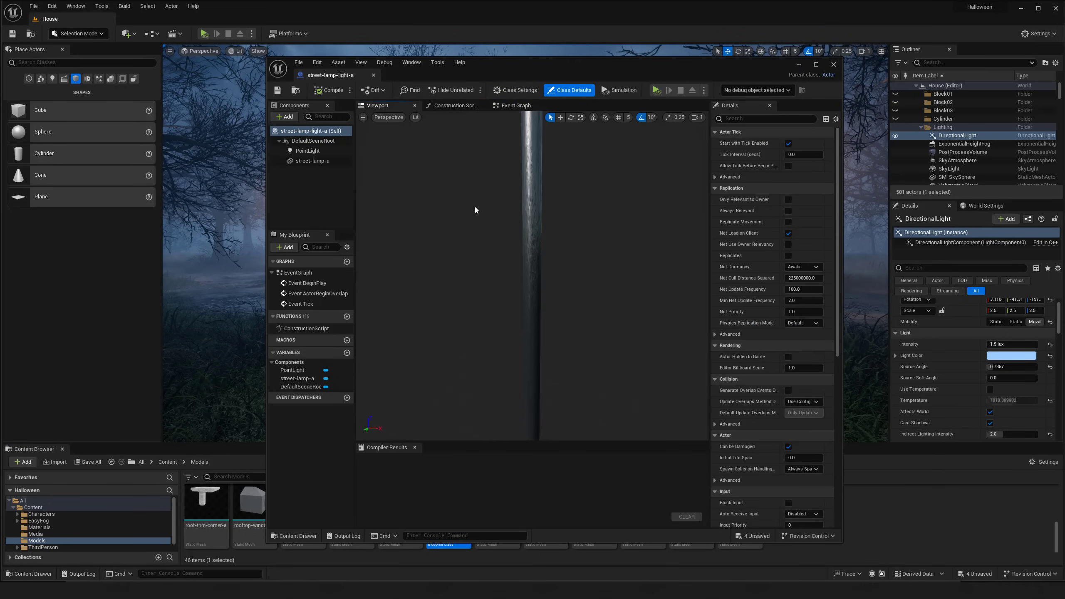
{"action": "left_click", "coordinate": [308, 151]}
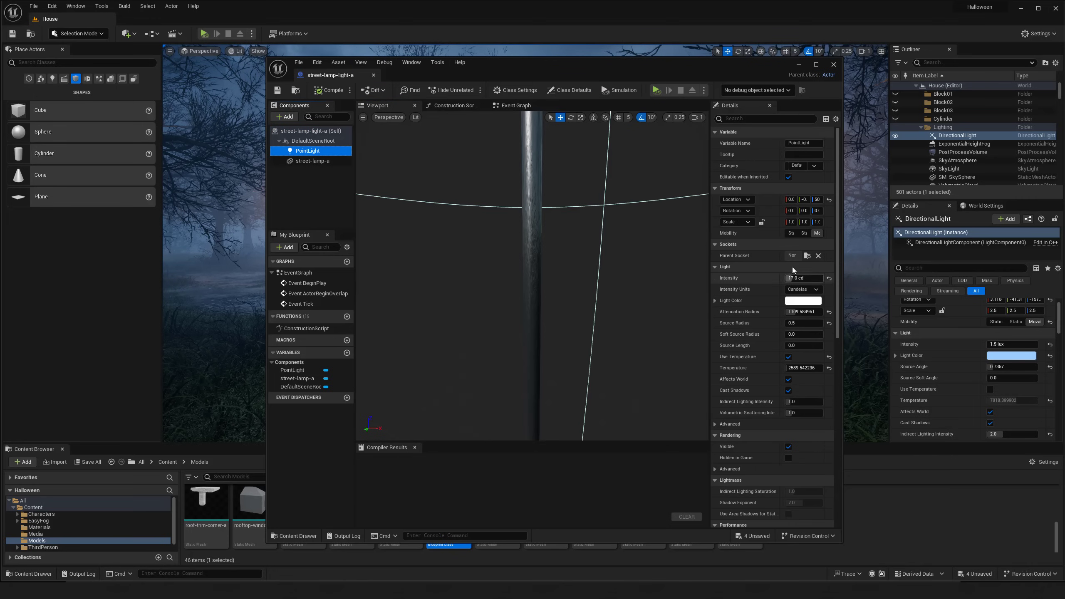
{"action": "left_click_drag", "start_coordinate": [734, 68], "coordinate": [530, 57]}
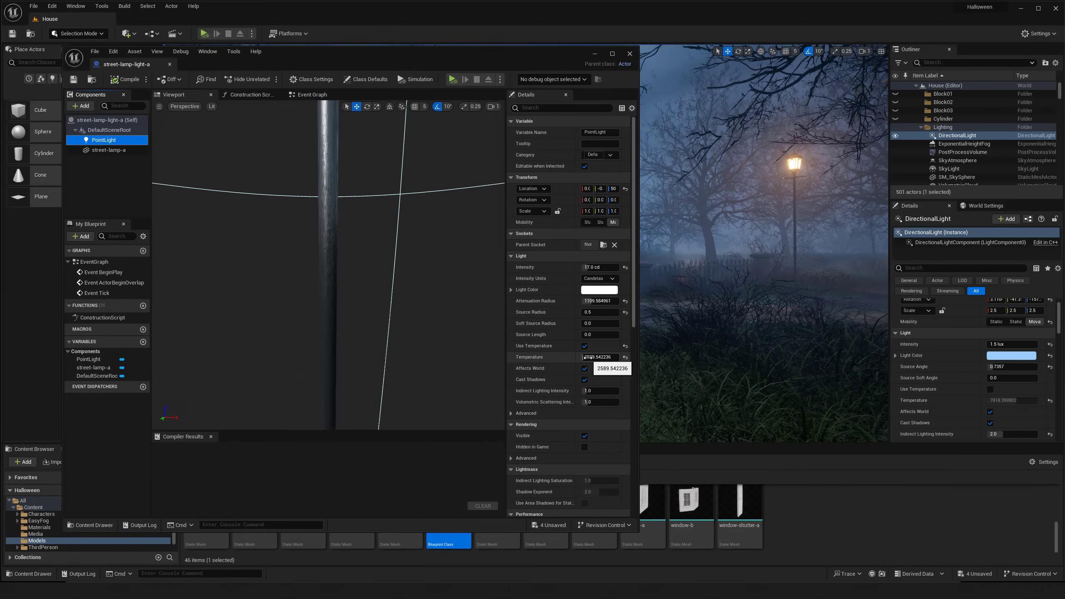
Try a temperature of 2000 on the street lamp's PointLight, settle on 2200, compile the blueprint and close it.
{"action": "left_click", "coordinate": [587, 357]}
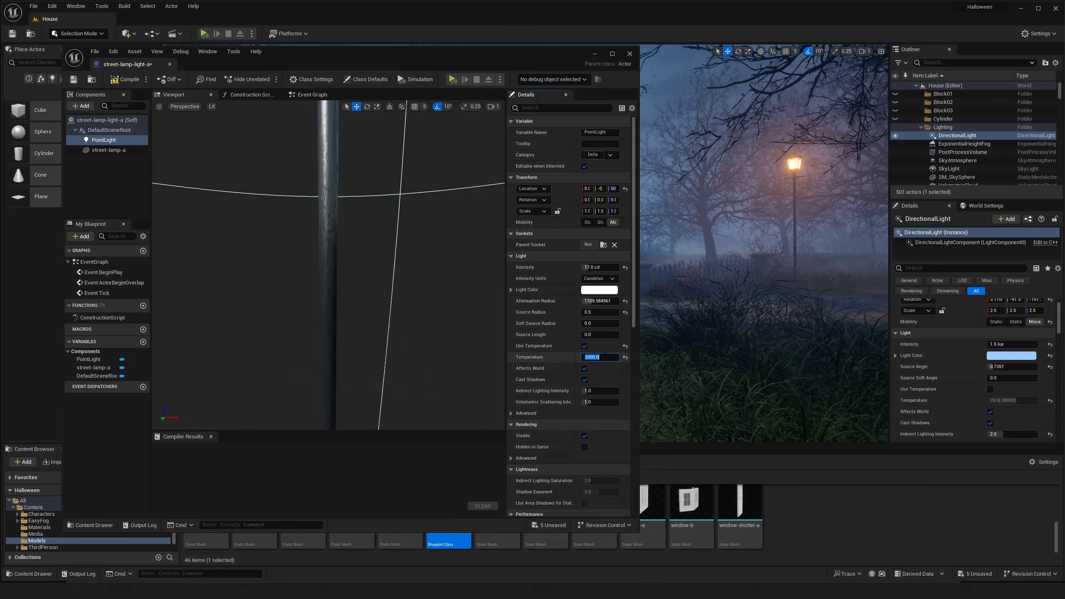
{"action": "left_click", "coordinate": [125, 80]}
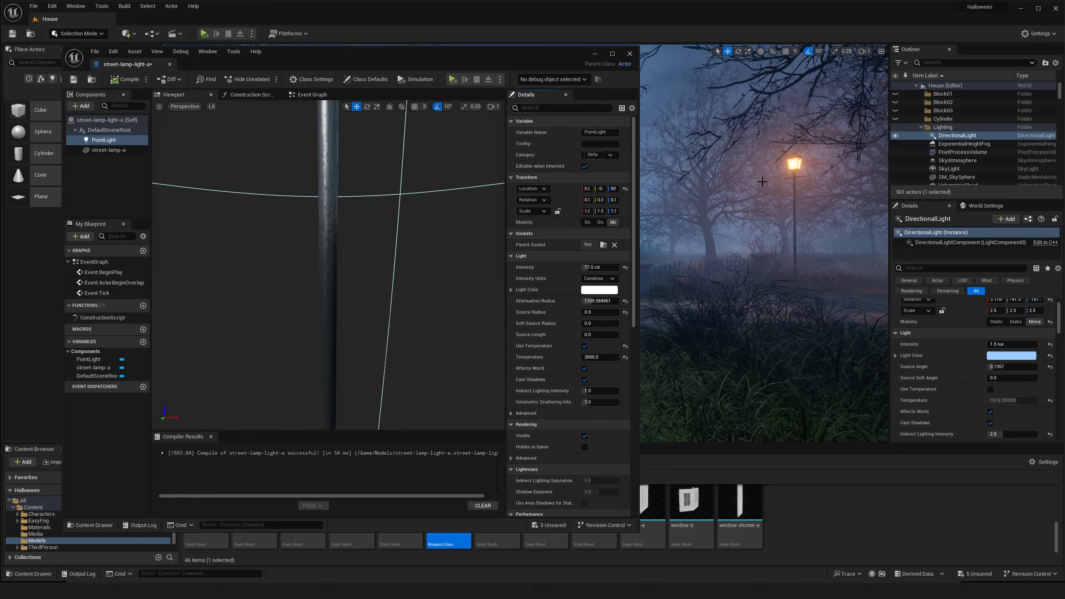
{"action": "left_click", "coordinate": [603, 357]}
{"action": "type", "text": "20"}
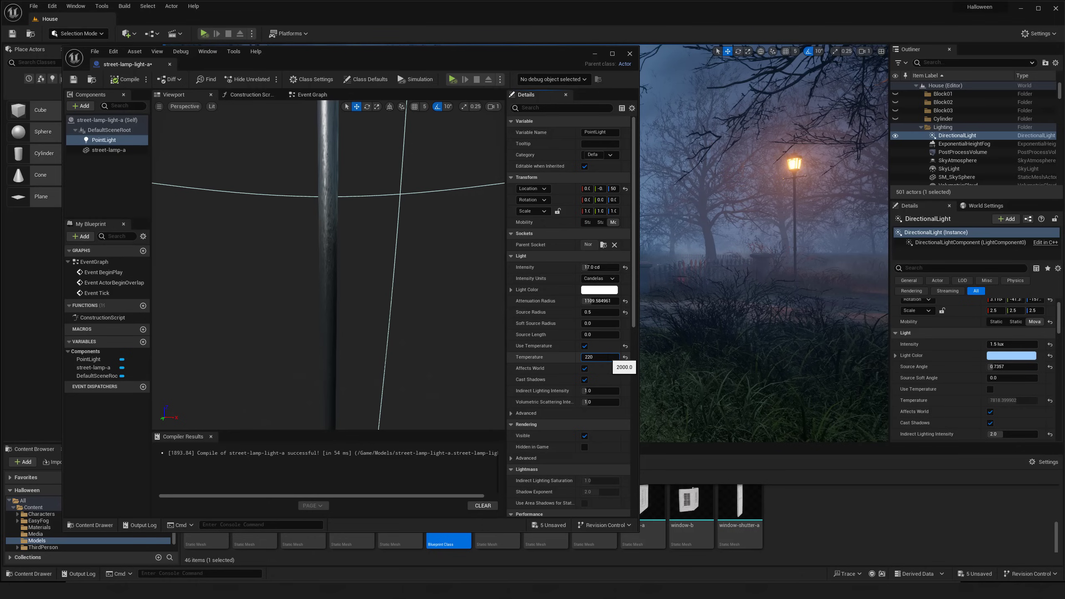
{"action": "left_click", "coordinate": [127, 82]}
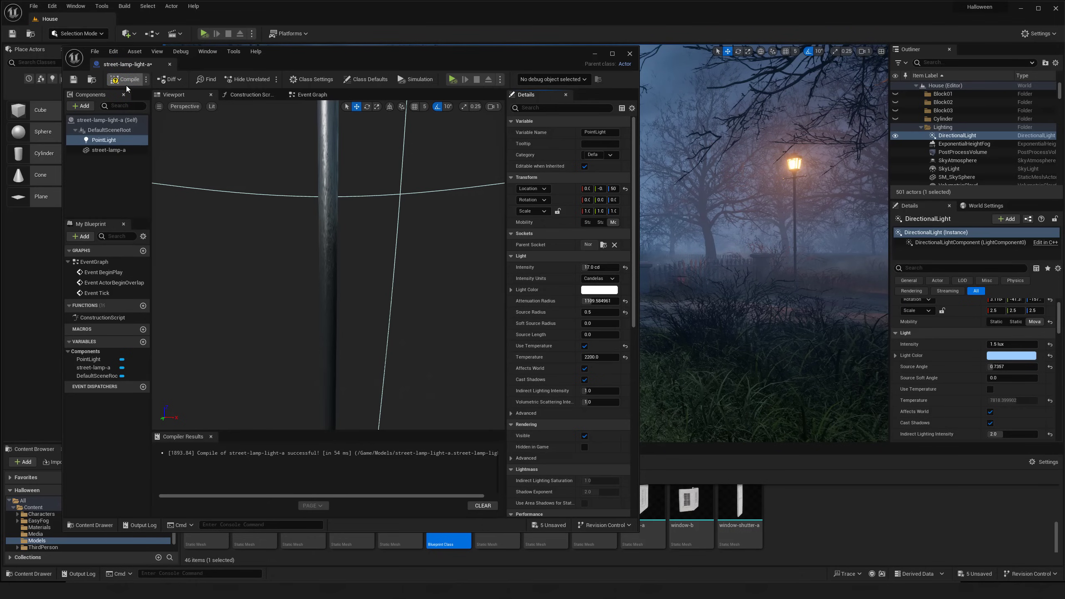
{"action": "left_click", "coordinate": [170, 64]}
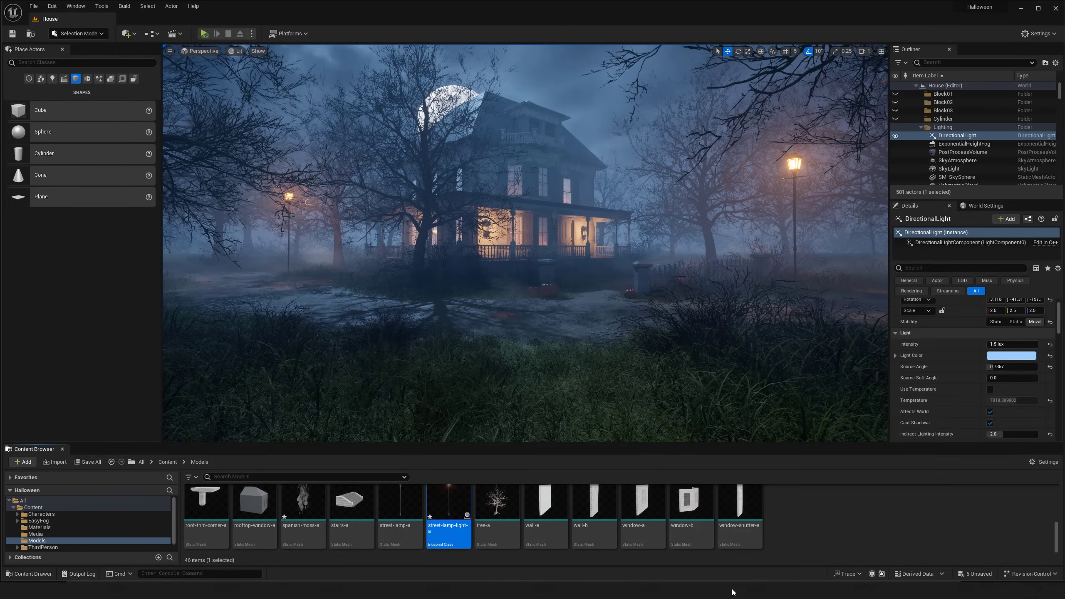
Open the porch-lamp-light-a blueprint from the Models folder and select its PointLight component.
{"action": "scroll", "coordinate": [590, 495], "scroll_direction": "up", "scroll_amount": 3}
{"action": "scroll", "coordinate": [590, 495], "scroll_direction": "down", "scroll_amount": 1}
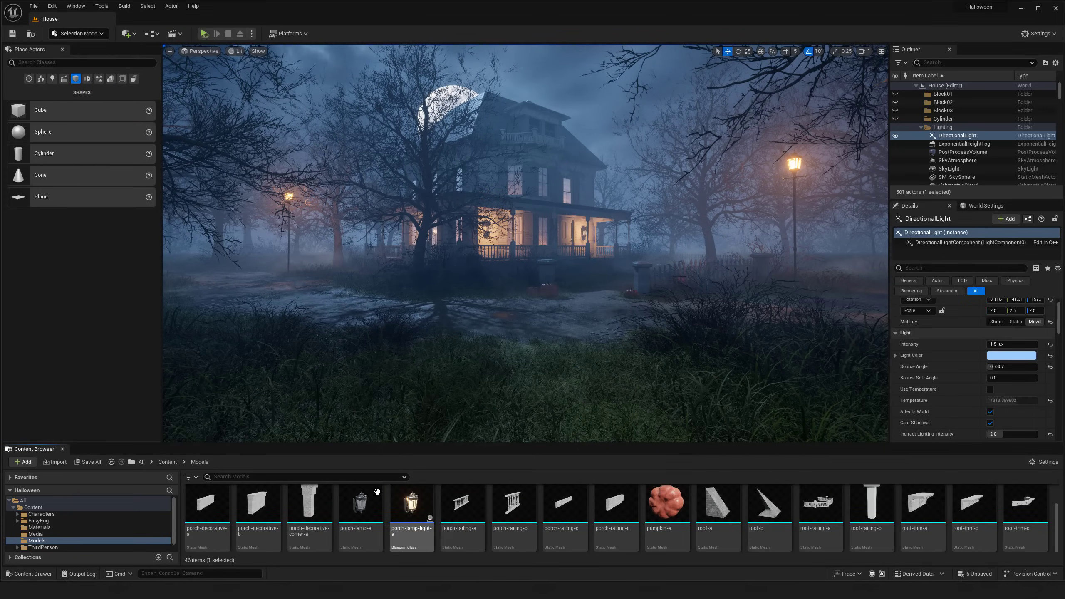
{"action": "double_click", "coordinate": [396, 502]}
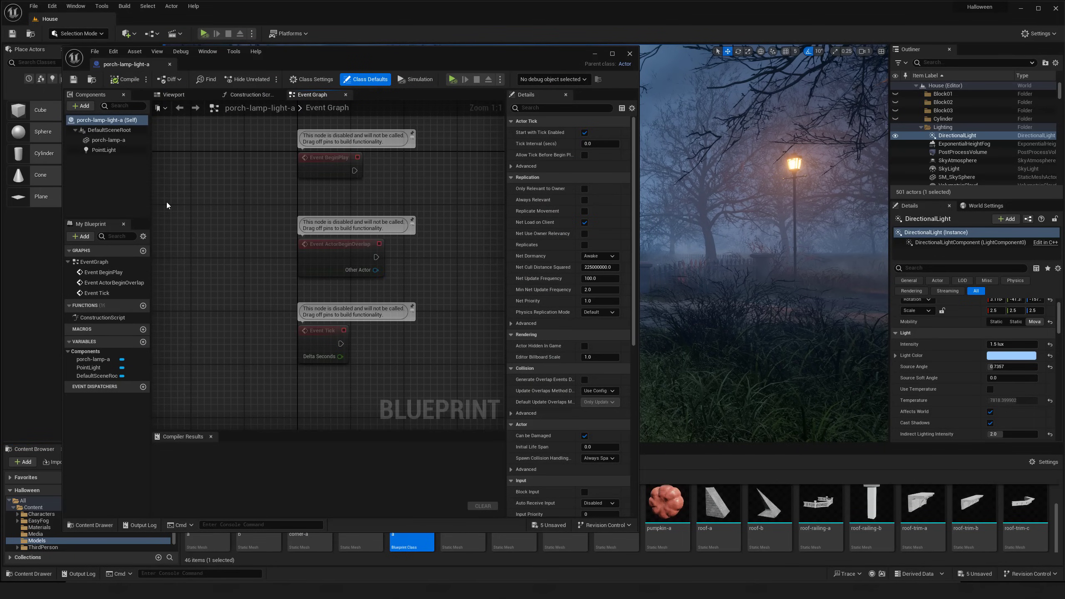
{"action": "left_click", "coordinate": [106, 150]}
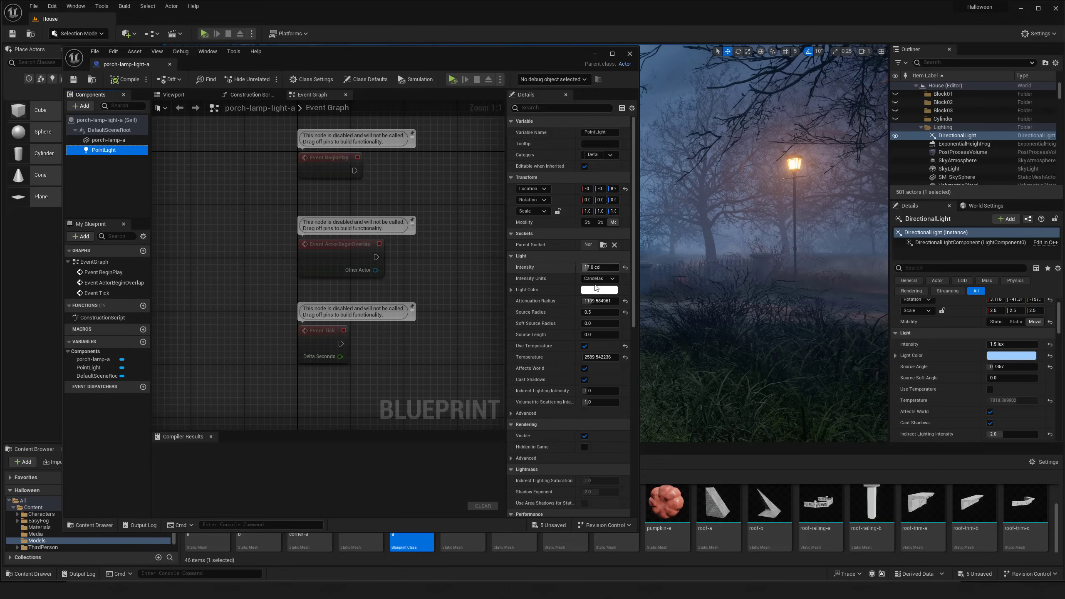
Set the porch lamp PointLight's temperature to 2200, compile the blueprint and close it.
{"action": "left_click", "coordinate": [591, 356]}
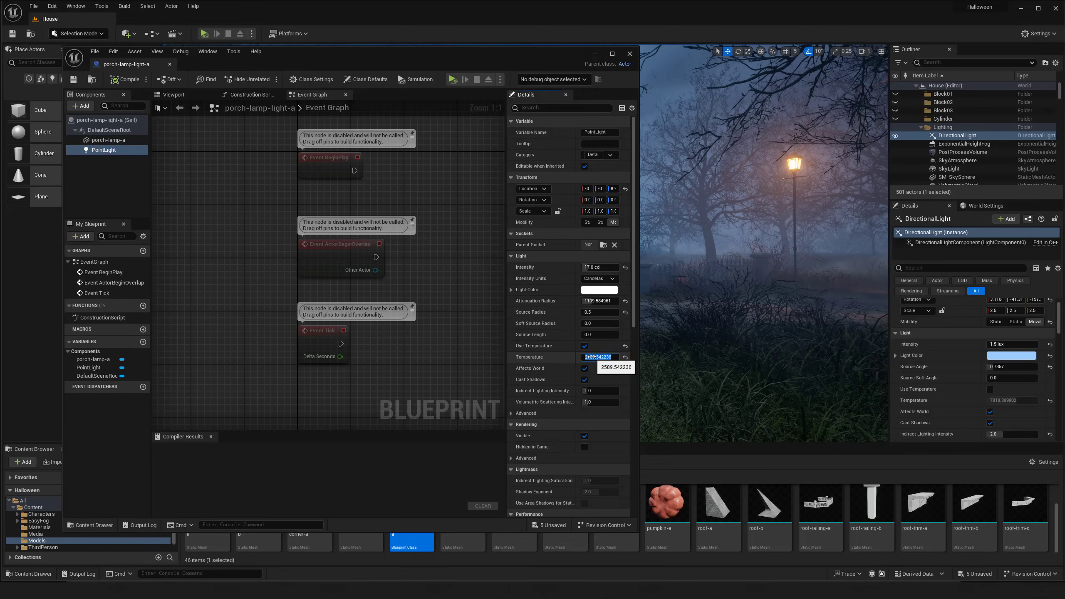
{"action": "type", "text": "2200"}
{"action": "key", "text": "Return"}
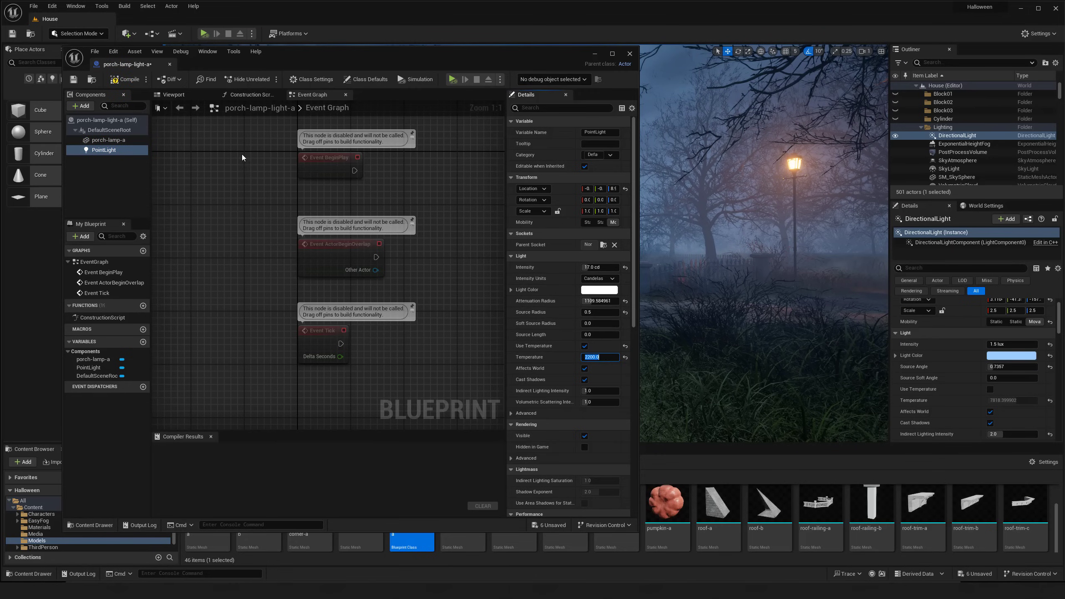
{"action": "left_click", "coordinate": [124, 80]}
{"action": "left_click", "coordinate": [169, 64]}
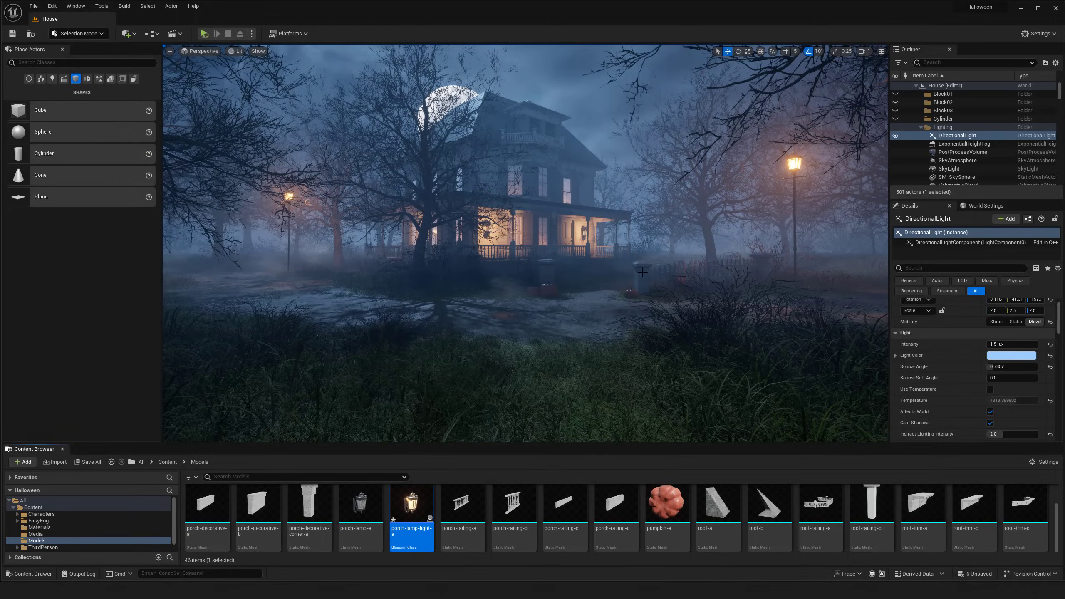
Retune the directional light's hue, saturation and value to about R 0.322, G 0.482, B 0.896 and accept the colour.
{"action": "key", "text": "s"}
{"action": "mouse_move", "coordinate": [634, 266]}
{"action": "right_mouse_down"}
{"action": "mouse_move", "coordinate": [612, 254]}
{"action": "mouse_move", "coordinate": [636, 246]}
{"action": "right_mouse_up"}
{"action": "left_click", "coordinate": [1011, 355]}
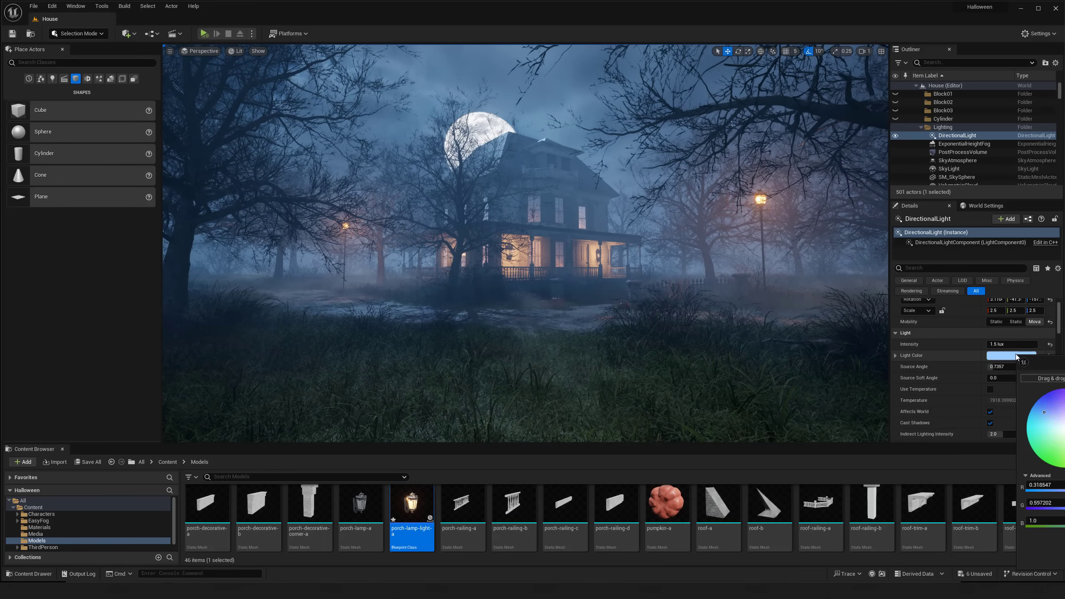
{"action": "left_click_drag", "start_coordinate": [1061, 363], "coordinate": [659, 315]}
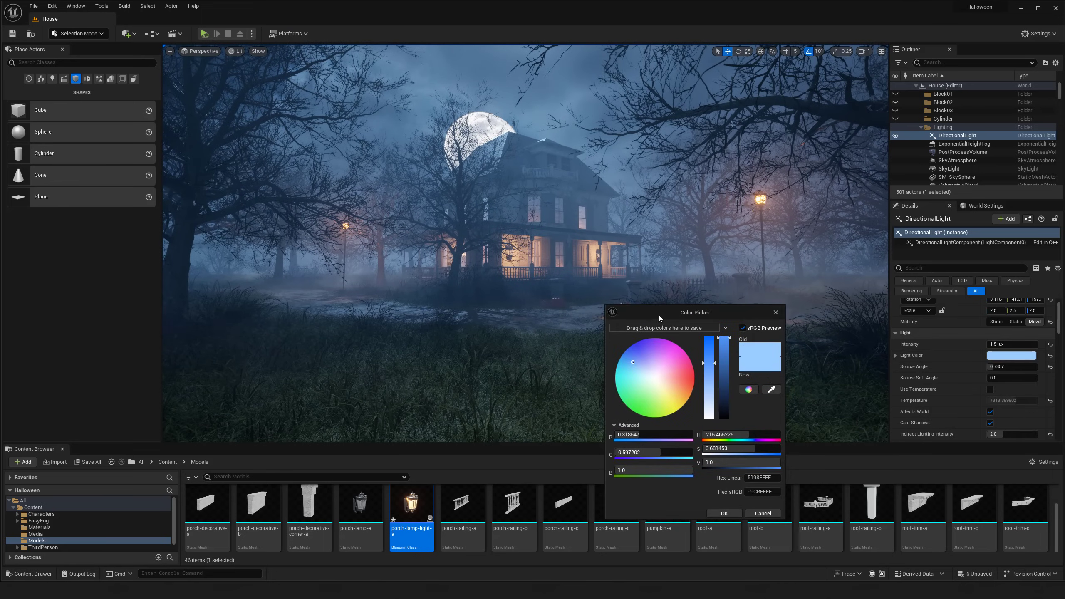
{"action": "left_click_drag", "start_coordinate": [638, 360], "coordinate": [639, 360]}
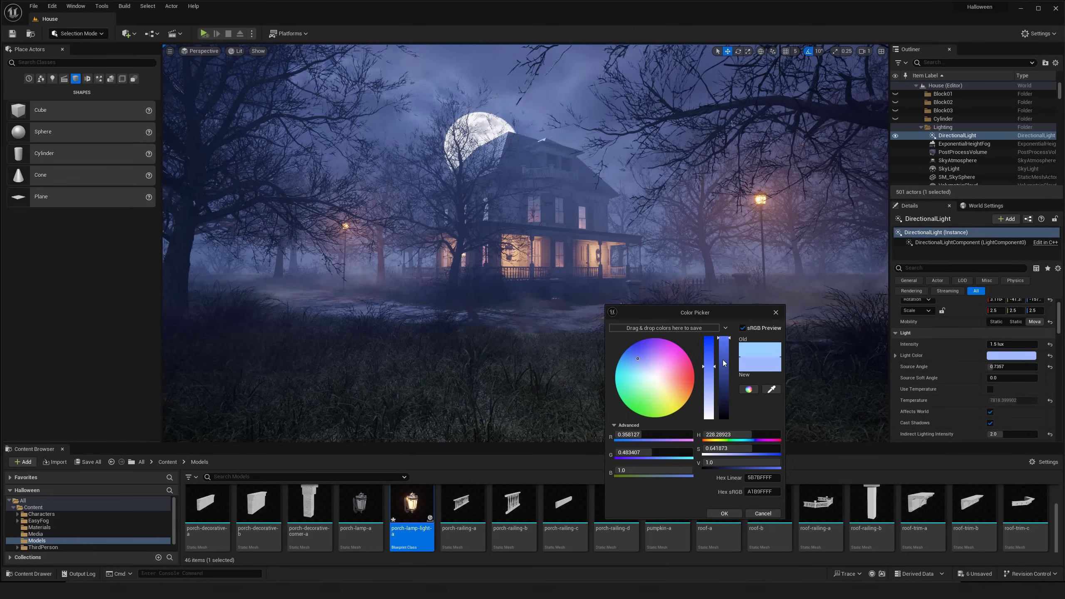
{"action": "left_click_drag", "start_coordinate": [723, 363], "coordinate": [706, 362]}
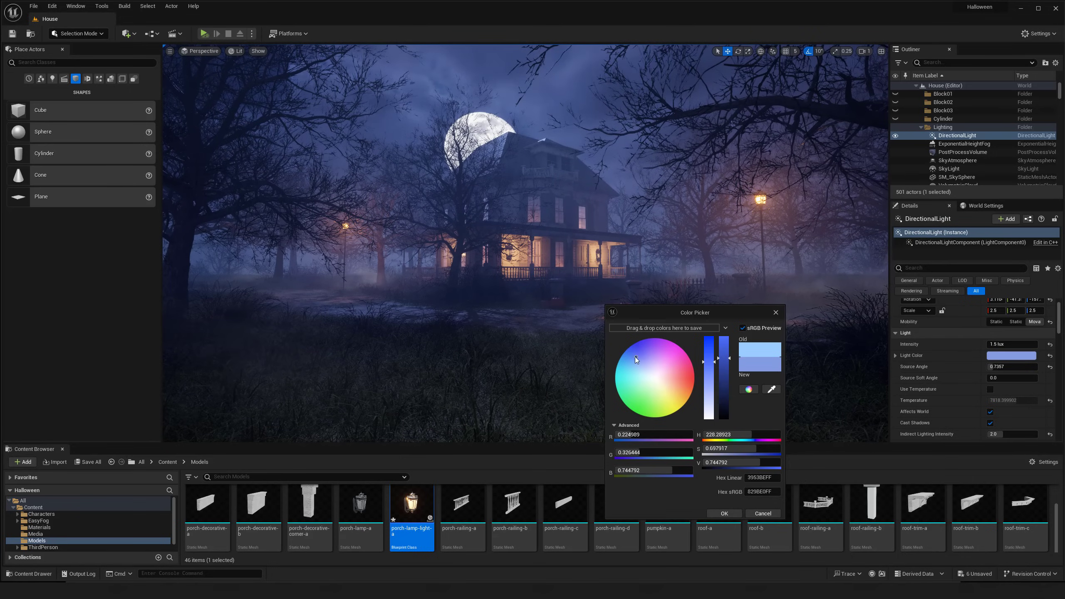
{"action": "left_click_drag", "start_coordinate": [635, 356], "coordinate": [634, 357]}
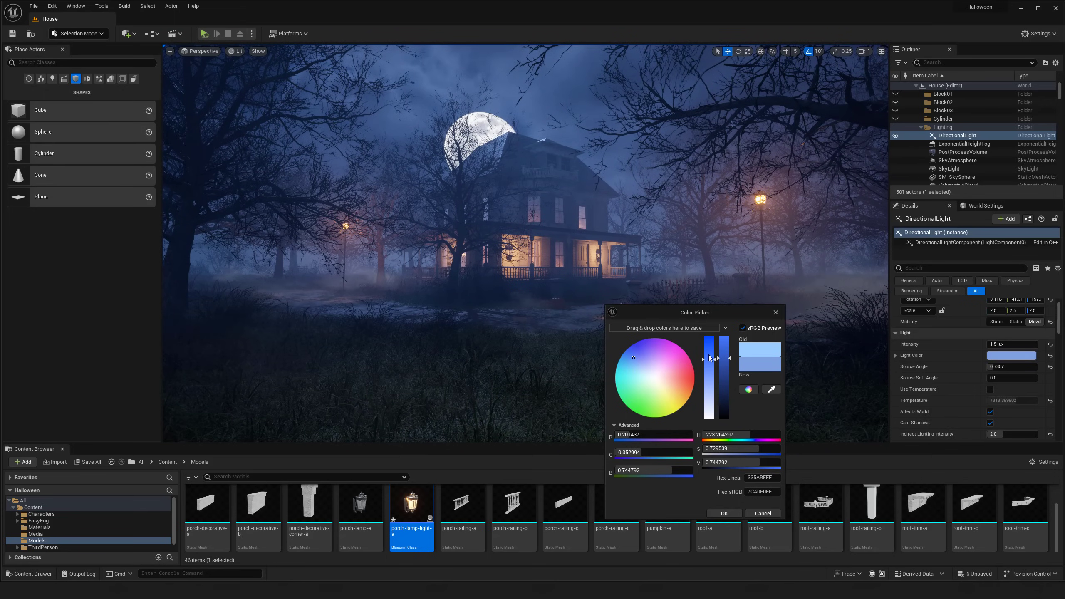
{"action": "mouse_move", "coordinate": [709, 357]}
{"action": "left_mouse_down"}
{"action": "mouse_move", "coordinate": [709, 338]}
{"action": "mouse_move", "coordinate": [711, 369]}
{"action": "left_mouse_up"}
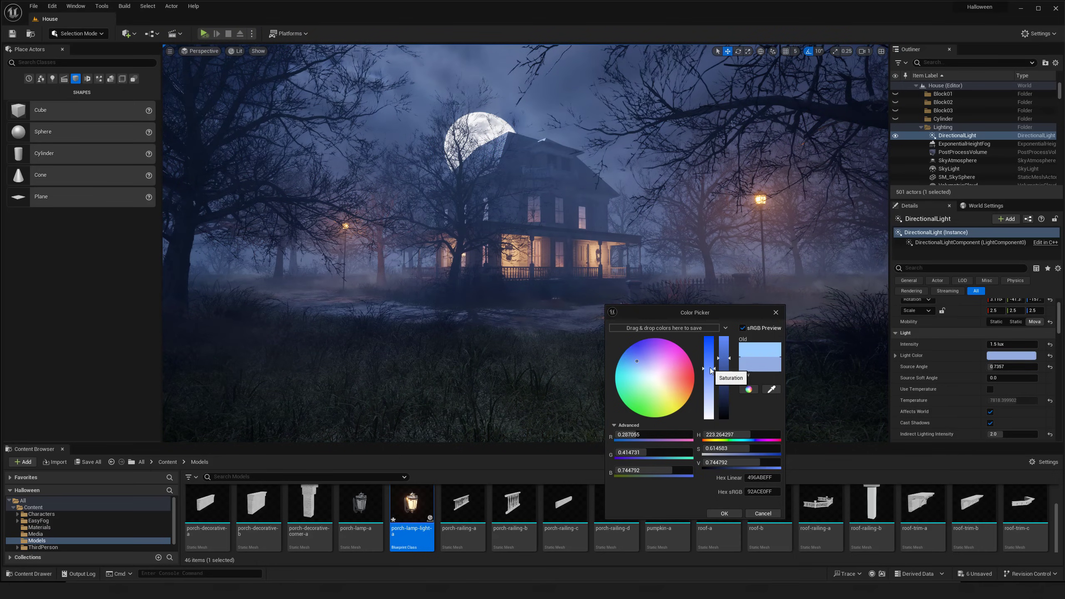
{"action": "left_click_drag", "start_coordinate": [711, 370], "coordinate": [728, 348]}
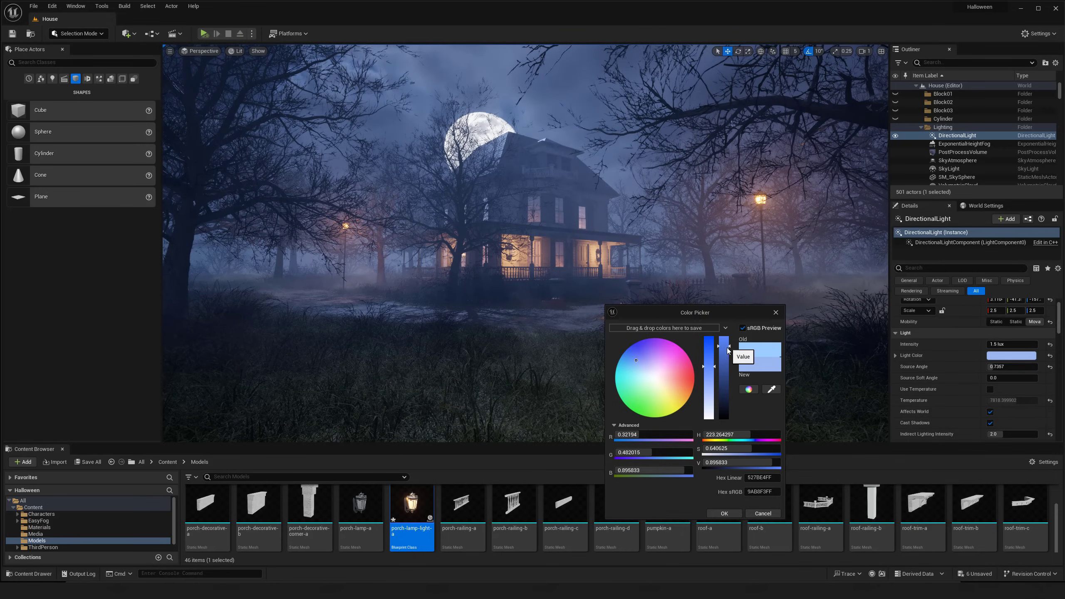
{"action": "left_click", "coordinate": [724, 514]}
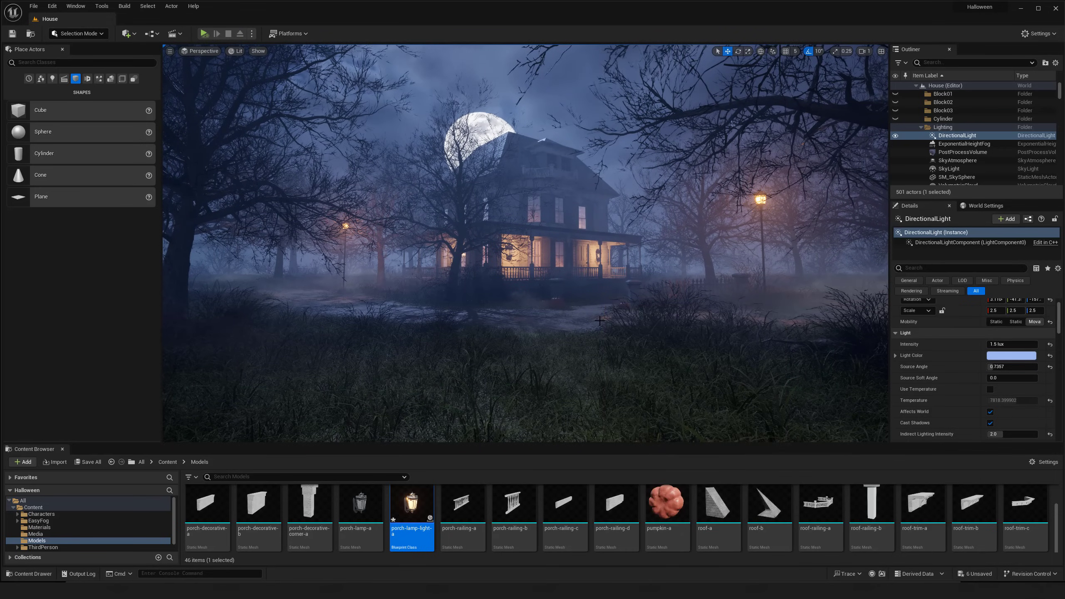
Rotate the directional light sideways to change the direction of the moonlight on the house.
{"action": "key", "text": "s"}
{"action": "right_click_drag", "start_coordinate": [599, 320], "coordinate": [587, 273]}
{"action": "key", "text": "g"}
{"action": "key", "text": "w"}
{"action": "key", "text": "g"}
{"action": "key", "text": "g"}
{"action": "key", "text": "g"}
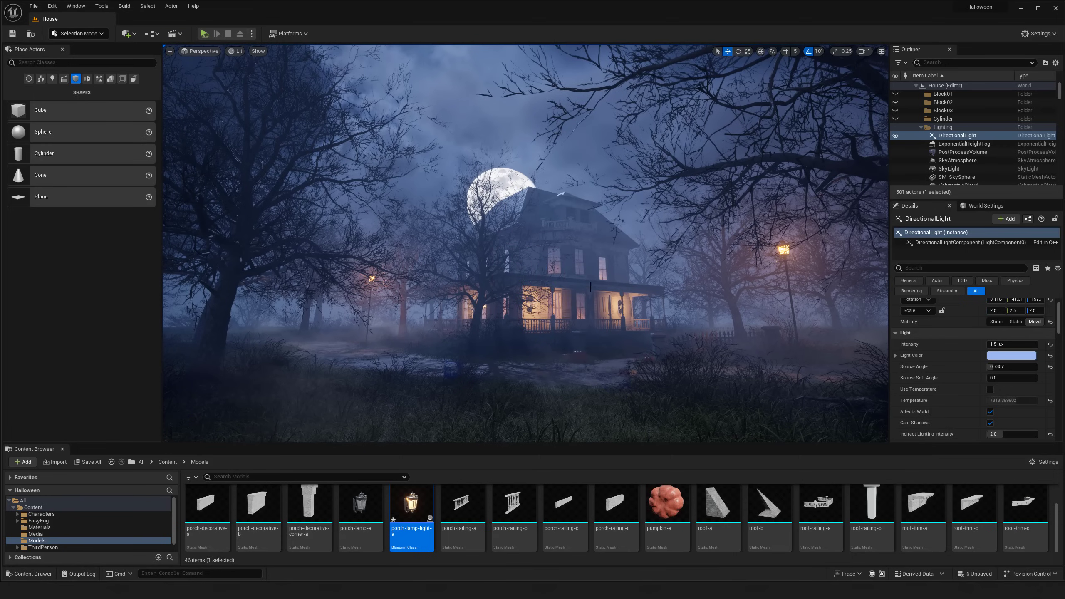
{"action": "key", "text": "g"}
{"action": "key", "text": "e"}
{"action": "left_click_drag", "start_coordinate": [557, 299], "coordinate": [810, 297]}
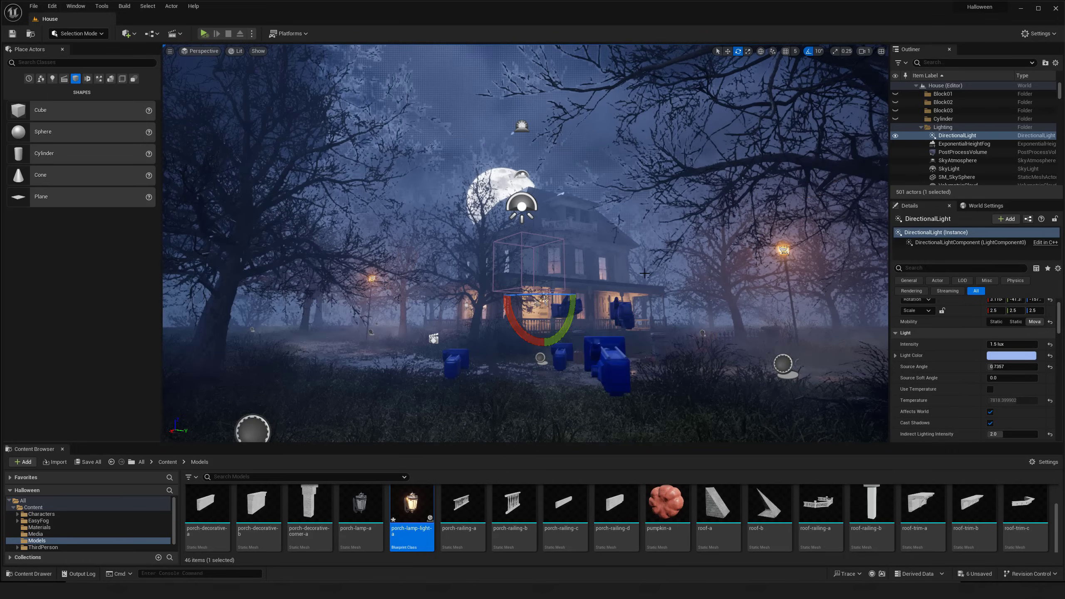
Examine how the moonlight falls on the house and trees, with and without the editor icons.
{"action": "right_click_drag", "start_coordinate": [645, 273], "coordinate": [663, 254]}
{"action": "key", "text": "w"}
{"action": "key", "text": "g"}
{"action": "key", "text": "g"}
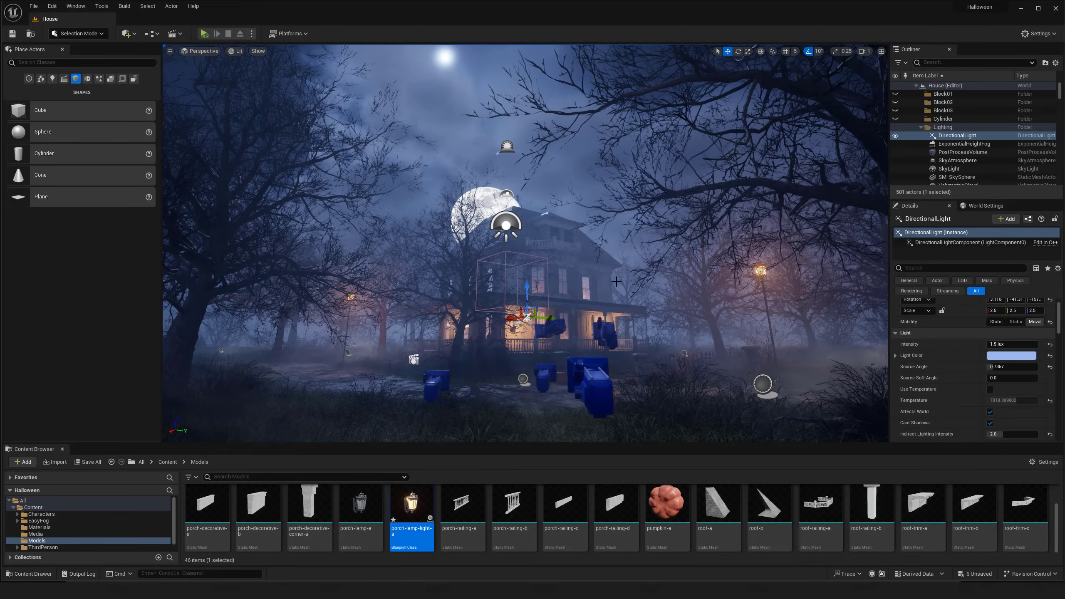
{"action": "key", "text": "g"}
{"action": "right_click_drag", "start_coordinate": [616, 282], "coordinate": [566, 288]}
{"action": "key", "text": "g"}
{"action": "key", "text": "g"}
{"action": "right_click_drag", "start_coordinate": [778, 191], "coordinate": [770, 226]}
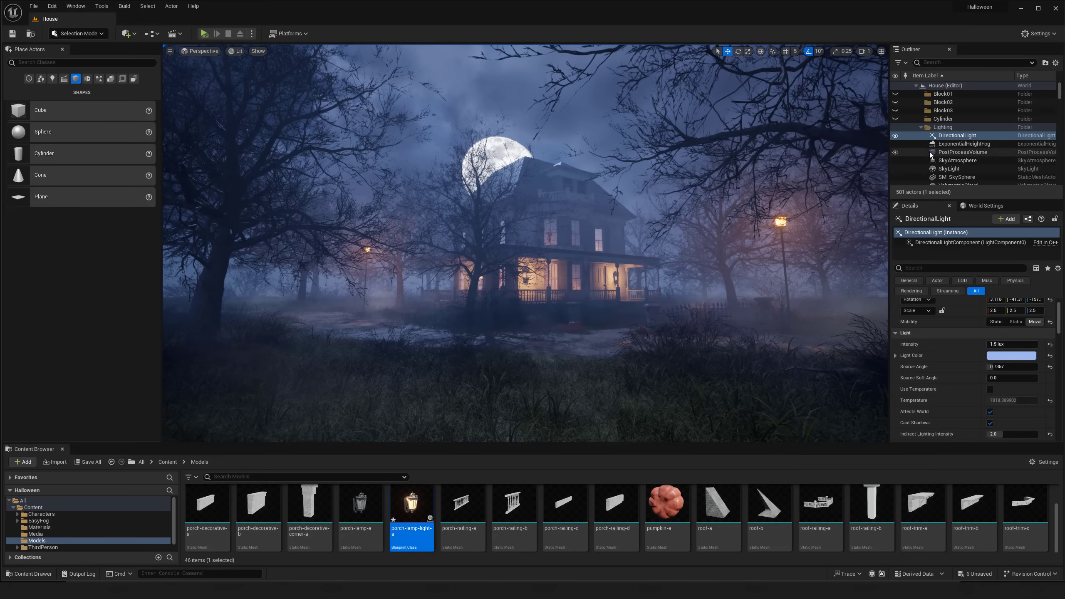
Select the ExponentialHeightFog and toggle its visibility off and on to compare the scene.
{"action": "left_click", "coordinate": [964, 144]}
{"action": "left_click", "coordinate": [895, 144]}
{"action": "left_click", "coordinate": [895, 144]}
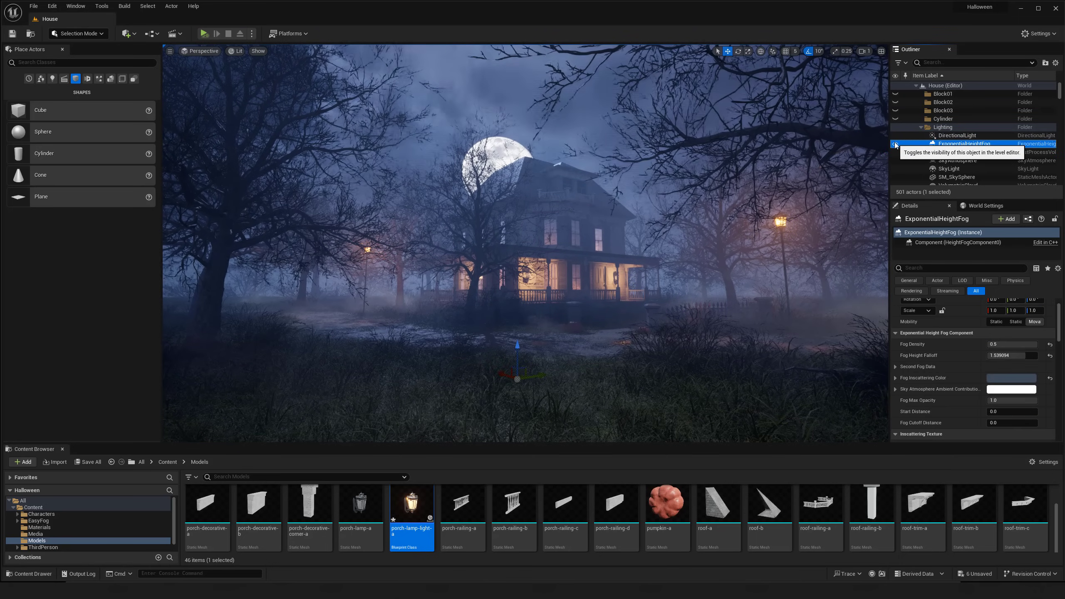
Try a deeper blue fog inscattering colour of about R 0.004, G 0.037, B 0.109.
{"action": "left_click", "coordinate": [1002, 381]}
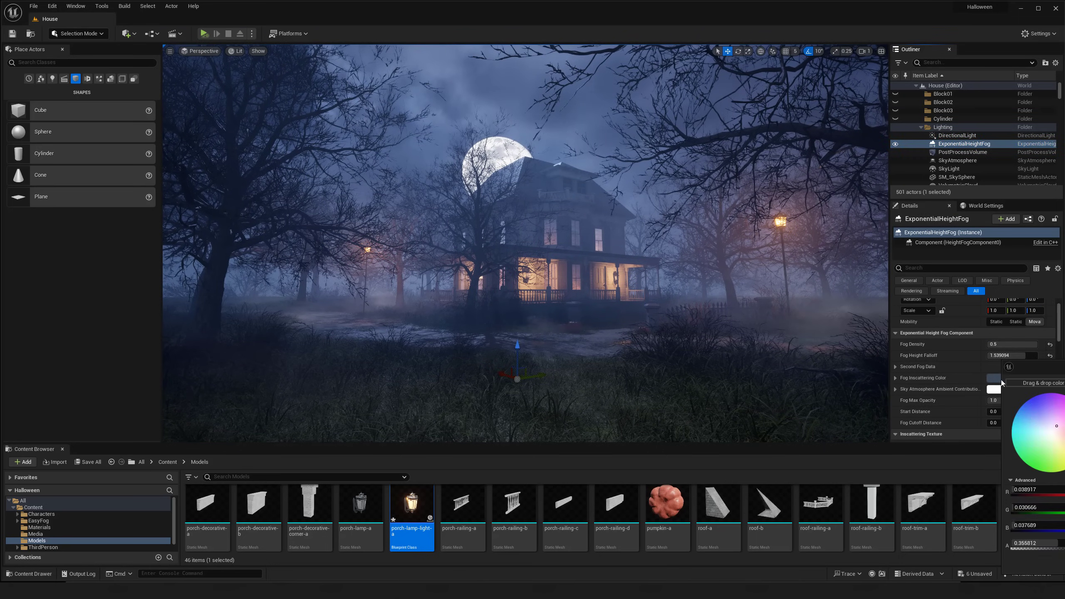
{"action": "left_click", "coordinate": [1022, 408]}
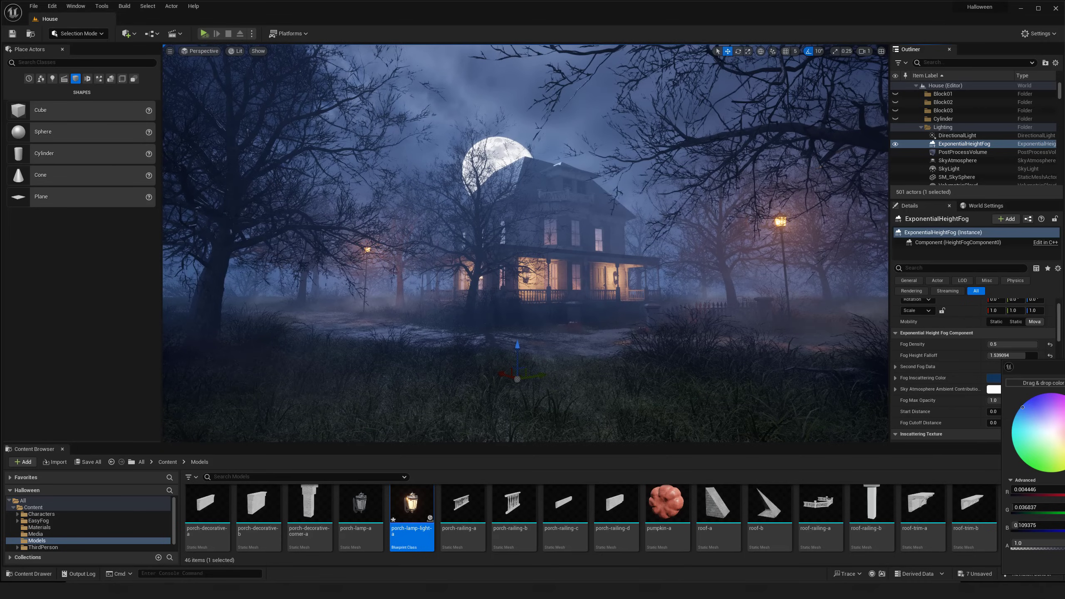
{"action": "left_click_drag", "start_coordinate": [1025, 367], "coordinate": [672, 325]}
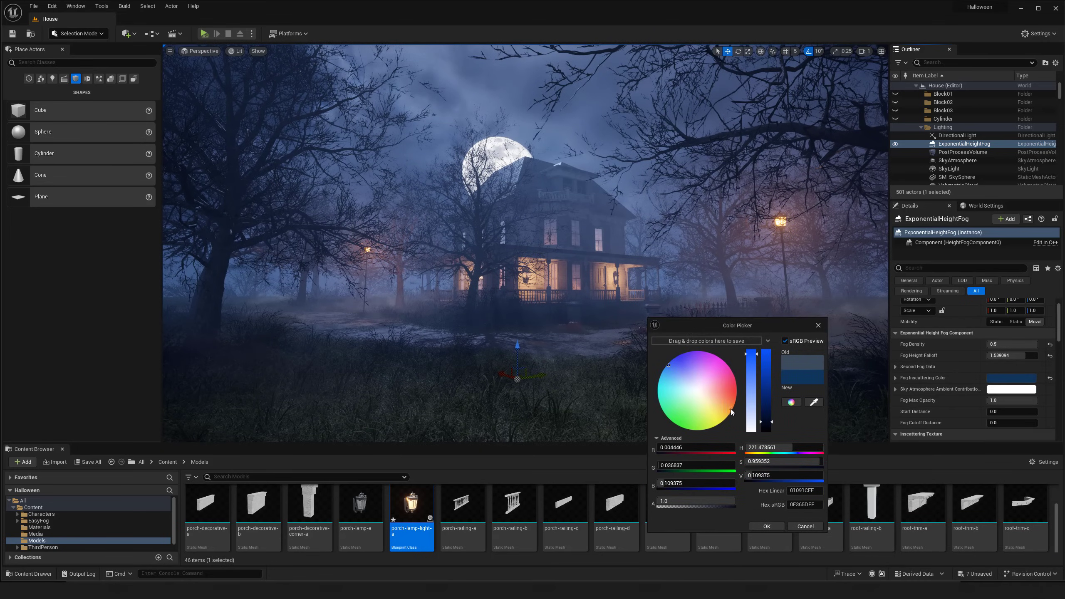
{"action": "left_click", "coordinate": [797, 528]}
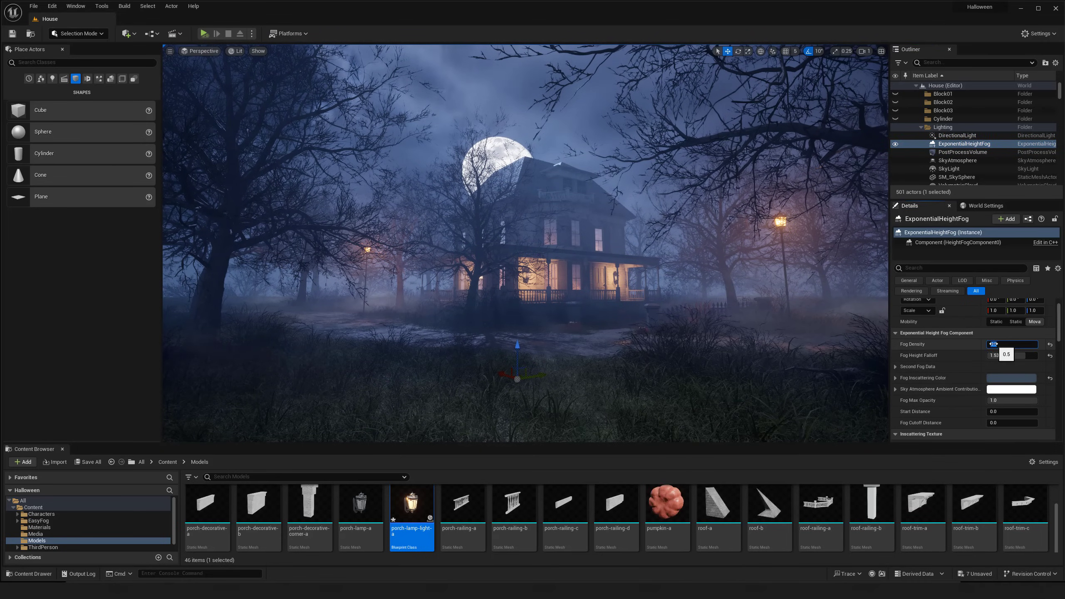
Set the height fog's density to 1.0.
{"action": "left_click_drag", "start_coordinate": [993, 344], "coordinate": [994, 344]}
{"action": "right_click_drag", "start_coordinate": [757, 302], "coordinate": [762, 303]}
{"action": "key", "text": "w"}
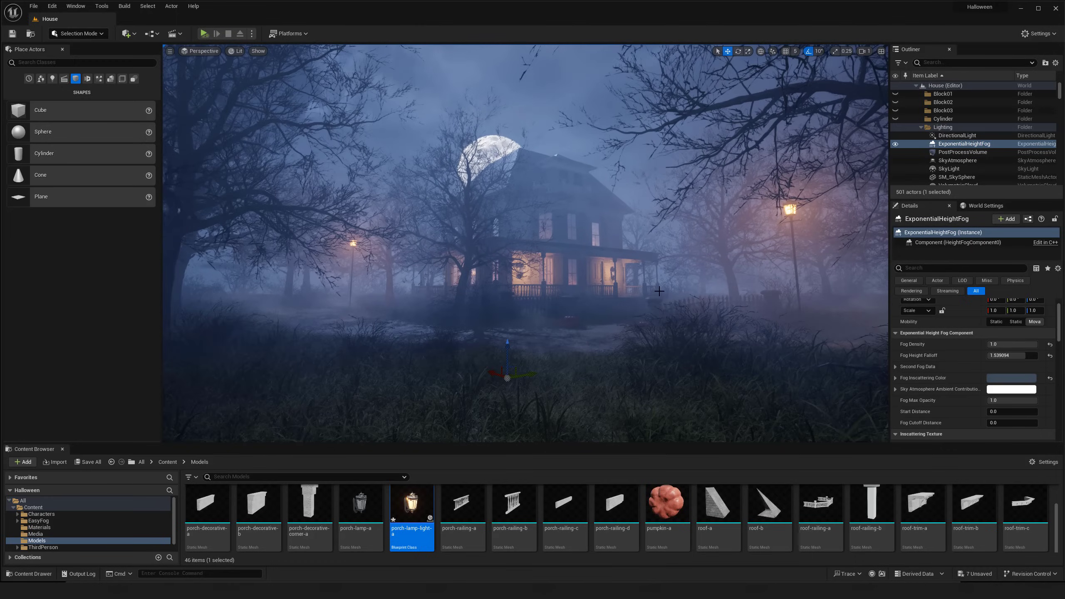
Examine the denser fog around the house, moon and street lamps from several distances.
{"action": "key", "text": "w"}
{"action": "mouse_move", "coordinate": [660, 291]}
{"action": "right_mouse_down"}
{"action": "mouse_move", "coordinate": [664, 306]}
{"action": "mouse_move", "coordinate": [713, 305]}
{"action": "mouse_move", "coordinate": [623, 316]}
{"action": "mouse_move", "coordinate": [649, 316]}
{"action": "mouse_move", "coordinate": [626, 315]}
{"action": "mouse_move", "coordinate": [651, 315]}
{"action": "mouse_move", "coordinate": [648, 306]}
{"action": "right_mouse_up"}
{"action": "key", "text": "w"}
{"action": "key", "text": "w"}
{"action": "key", "text": "s"}
{"action": "key", "text": "s"}
{"action": "key", "text": "w"}
{"action": "key", "text": "w"}
{"action": "key", "text": "s"}
{"action": "key", "text": "s"}
{"action": "key", "text": "g"}
{"action": "key", "text": "w"}
{"action": "key", "text": "s"}
{"action": "key", "text": "g"}
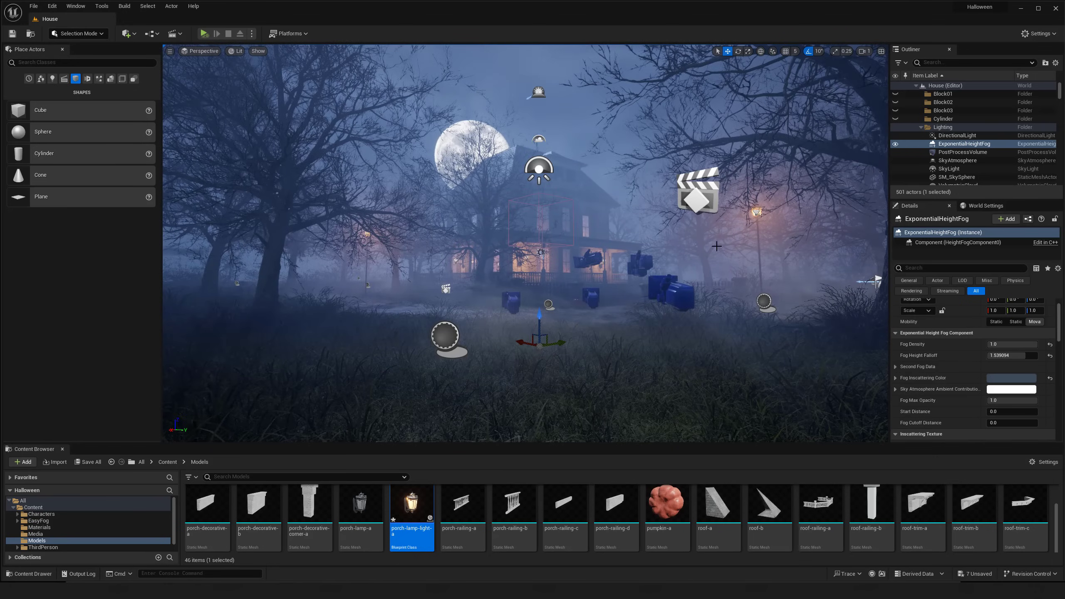
{"action": "key", "text": "w"}
{"action": "right_click_drag", "start_coordinate": [592, 267], "coordinate": [590, 271]}
{"action": "key", "text": "g"}
{"action": "key", "text": "s"}
{"action": "key", "text": "w"}
{"action": "key", "text": "g"}
{"action": "key", "text": "g"}
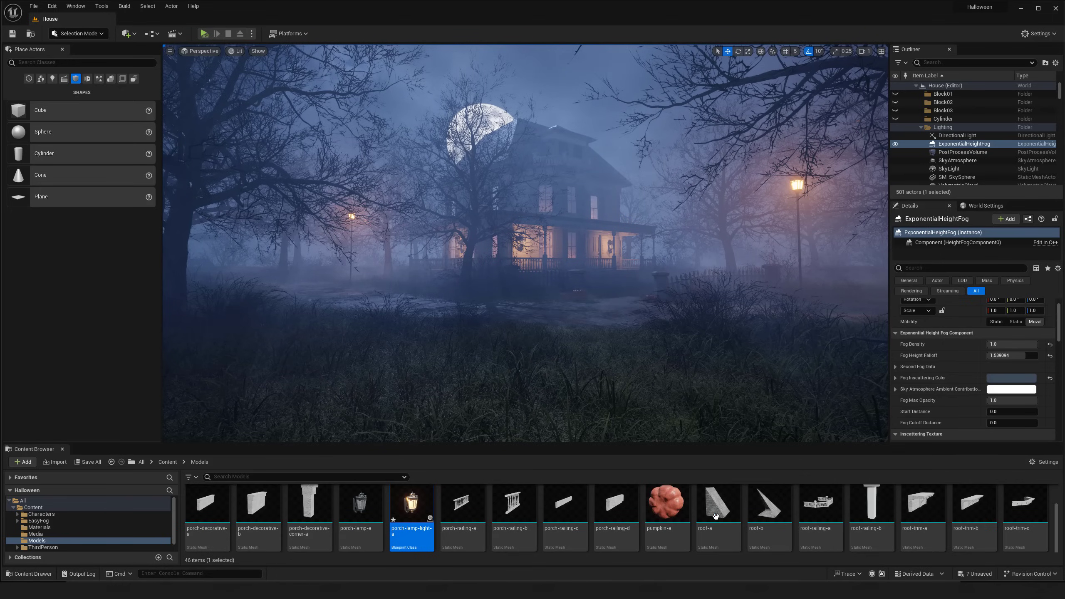
{"action": "scroll", "coordinate": [714, 514], "scroll_direction": "down", "scroll_amount": 2}
{"action": "scroll", "coordinate": [712, 511], "scroll_direction": "up", "scroll_amount": 2}
Rescale the pumpkin-low3 pumpkin in front of the gate pillar beside the fence.
{"action": "key", "text": "w"}
{"action": "mouse_move", "coordinate": [654, 318]}
{"action": "right_mouse_down"}
{"action": "mouse_move", "coordinate": [649, 336]}
{"action": "mouse_move", "coordinate": [660, 322]}
{"action": "right_mouse_up"}
{"action": "left_click", "coordinate": [642, 322]}
{"action": "key", "text": "s"}
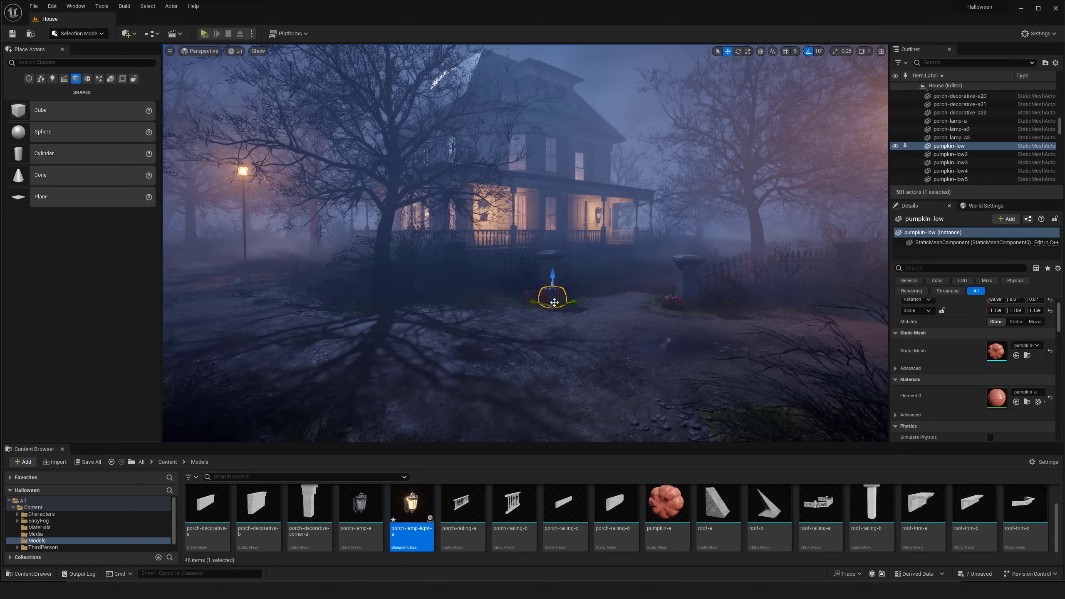
{"action": "left_click", "coordinate": [677, 300]}
{"action": "key", "text": "space"}
{"action": "key", "text": "space"}
{"action": "left_click_drag", "start_coordinate": [673, 309], "coordinate": [602, 304]}
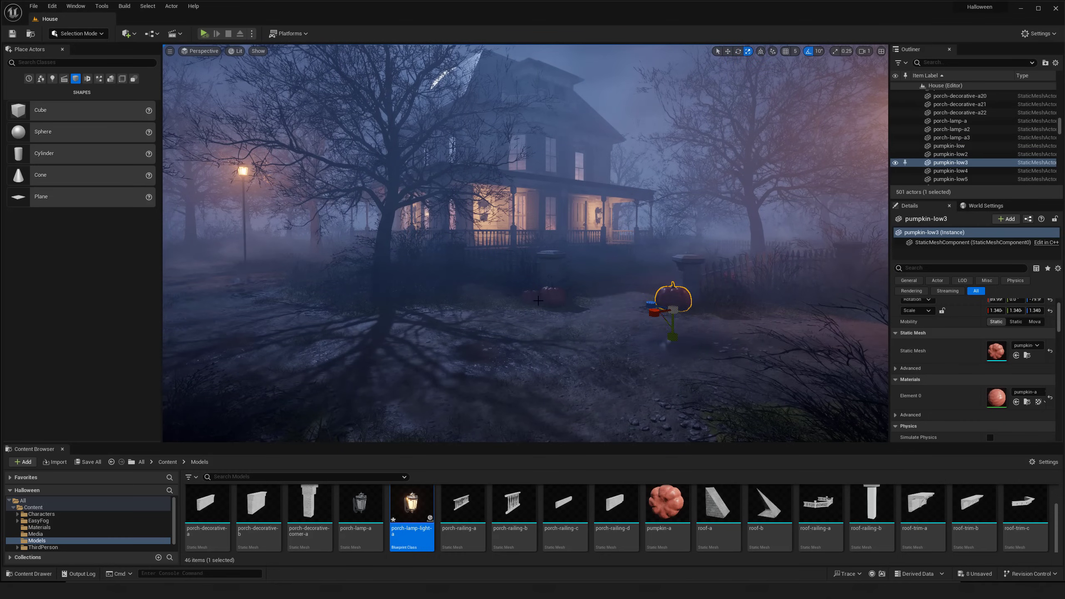
{"action": "mouse_move", "coordinate": [672, 310]}
{"action": "left_mouse_down"}
{"action": "mouse_move", "coordinate": [655, 312]}
{"action": "mouse_move", "coordinate": [678, 306]}
{"action": "left_mouse_up"}
Add a copy of the gate-pillar pumpkin right next to it and scale the copy to about 0.70.
{"action": "key", "text": "space"}
{"action": "key", "text": "space"}
{"action": "key", "text": "space"}
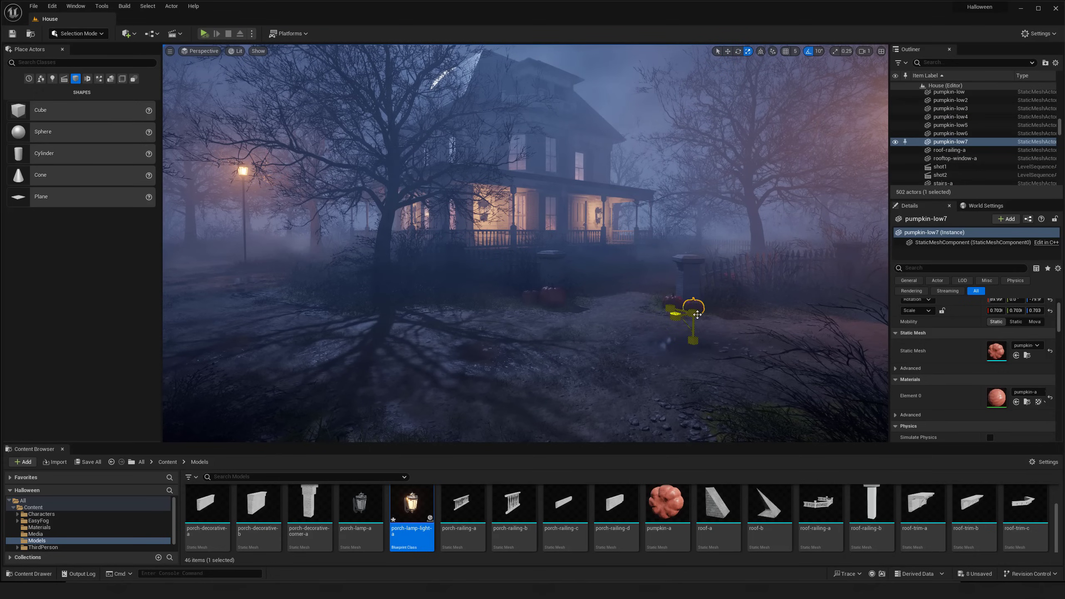
{"action": "key", "text": "space"}
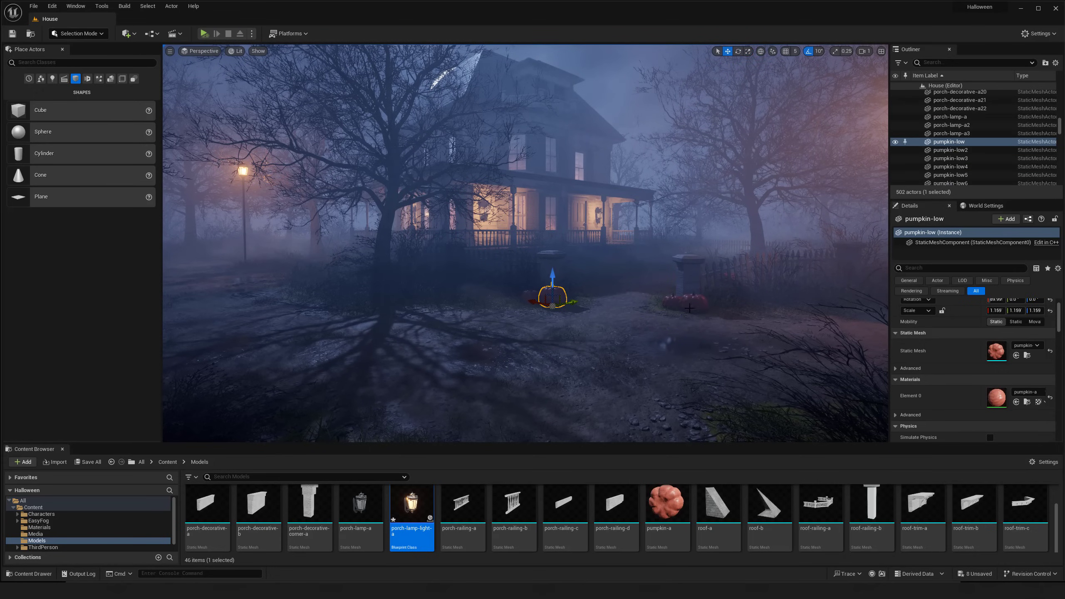
Place another pumpkin copy at the fence end of the gate-pillar group, scaled to about 0.79.
{"action": "left_click_drag", "start_coordinate": [670, 309], "coordinate": [720, 325], "text": "alt"}
{"action": "key", "text": "e"}
{"action": "key", "text": "r"}
{"action": "key", "text": "e"}
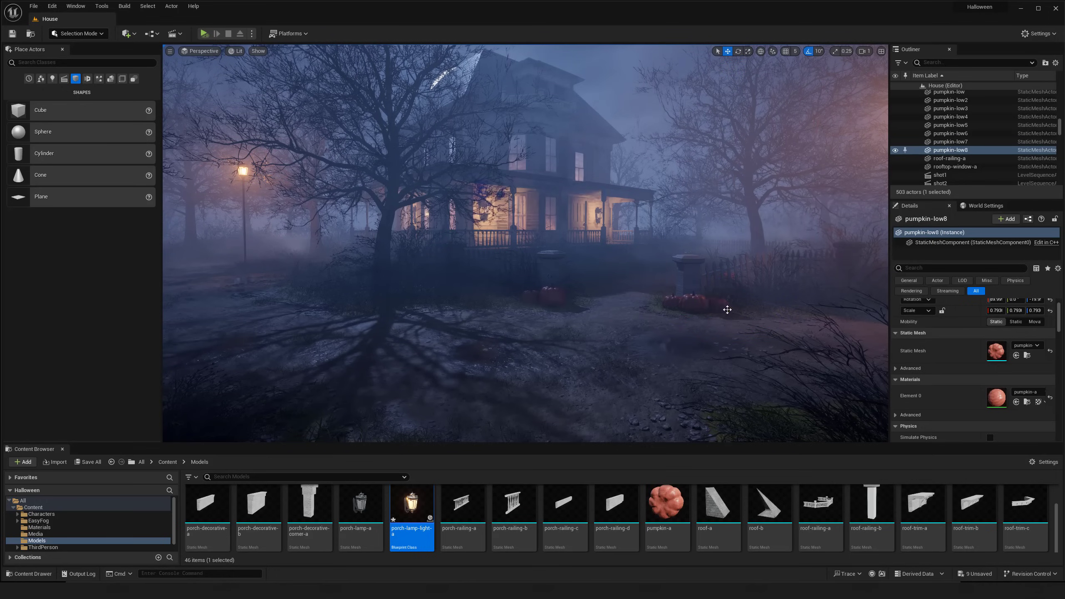
Rotate the pumpkin-low3 pumpkin in the gate-pillar group about its vertical axis.
{"action": "key", "text": "g"}
{"action": "key", "text": "g"}
{"action": "key", "text": "s"}
{"action": "right_click_drag", "start_coordinate": [729, 308], "coordinate": [772, 318]}
{"action": "key", "text": "w"}
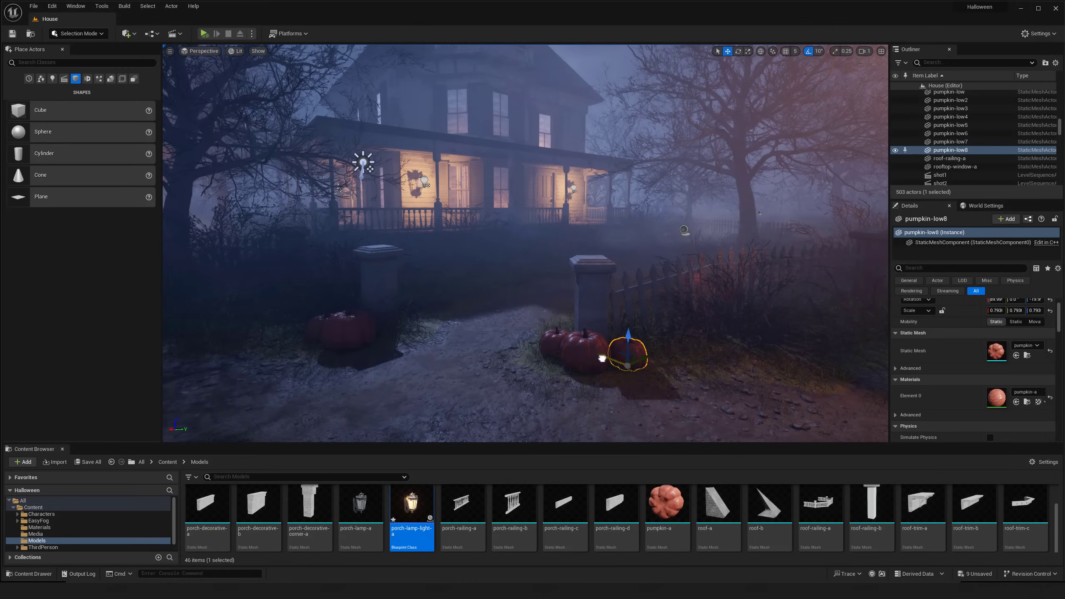
{"action": "key", "text": "g"}
{"action": "key", "text": "s"}
{"action": "right_click_drag", "start_coordinate": [567, 348], "coordinate": [610, 343]}
{"action": "key", "text": "g"}
{"action": "left_click", "coordinate": [633, 327]}
{"action": "key", "text": "w"}
{"action": "left_click_drag", "start_coordinate": [610, 343], "coordinate": [632, 346]}
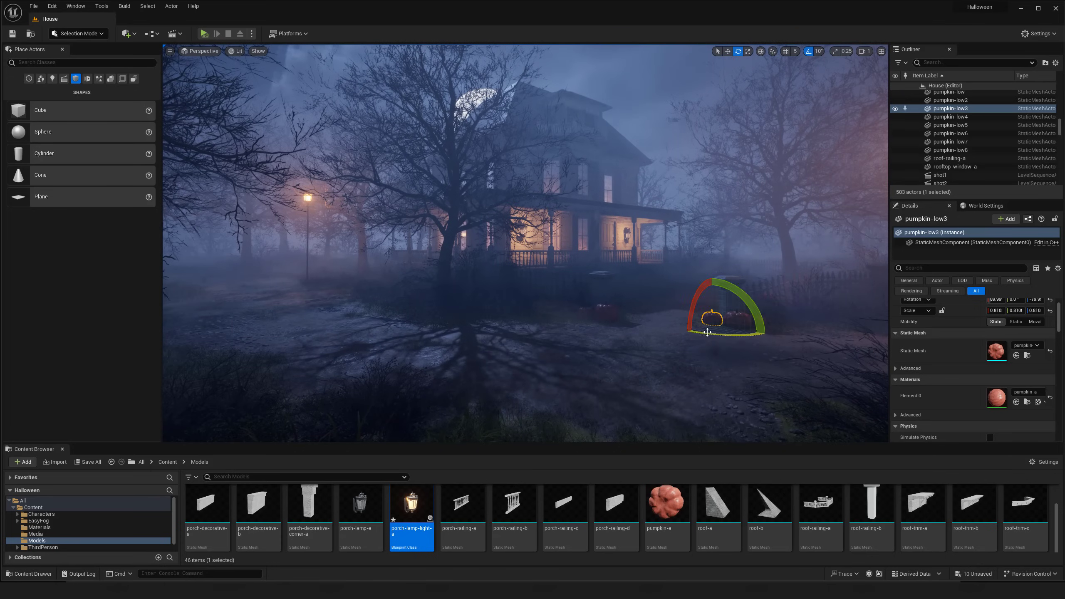
Review the pumpkin arrangement in the whole scene and show the placeable light actors.
{"action": "key", "text": "w"}
{"action": "key", "text": "g"}
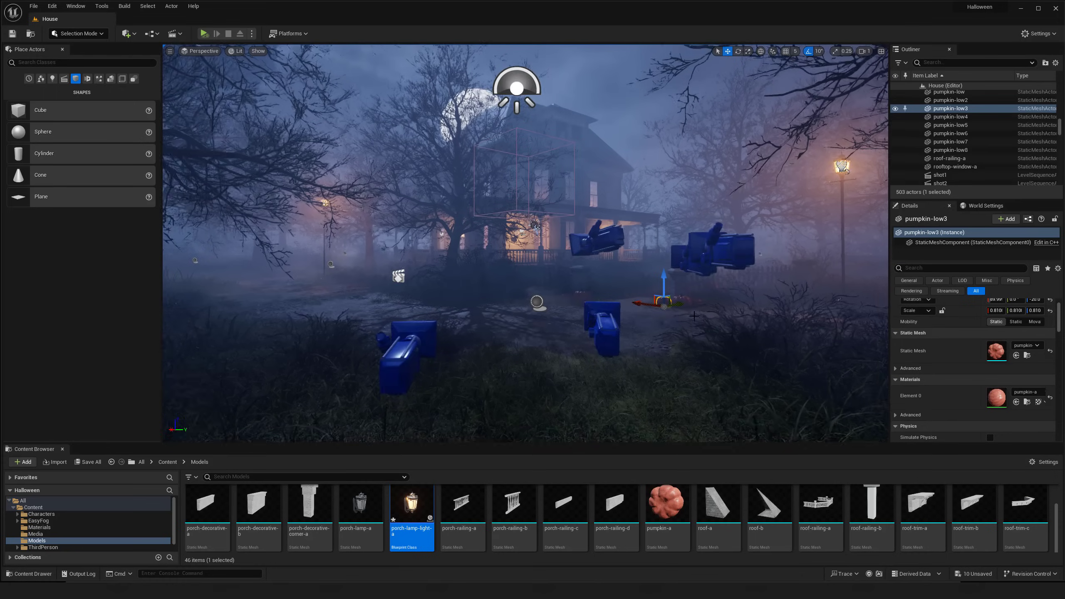
{"action": "key", "text": "g"}
{"action": "right_click_drag", "start_coordinate": [419, 235], "coordinate": [411, 252]}
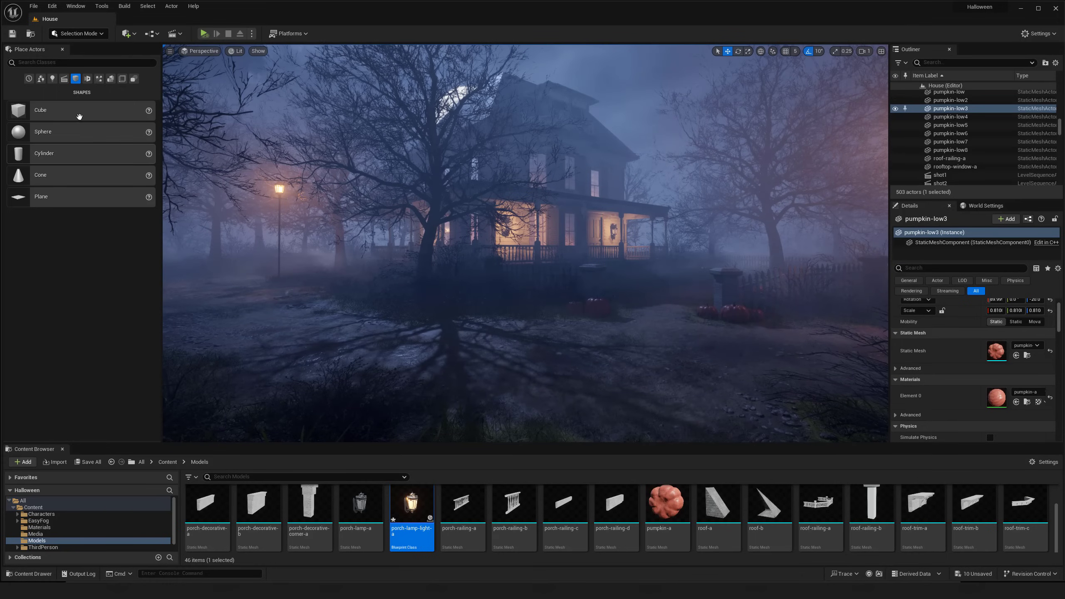
{"action": "left_click", "coordinate": [51, 79]}
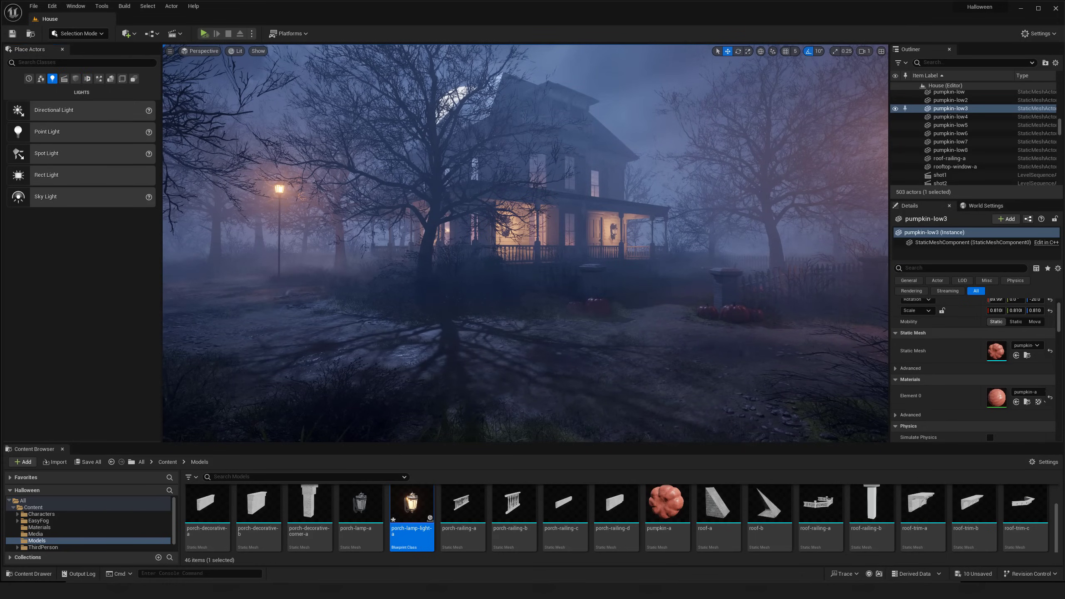
Play the level from a point on the ground in front of the house and walk the character around.
{"action": "key", "text": "s"}
{"action": "mouse_move", "coordinate": [524, 244]}
{"action": "right_mouse_down"}
{"action": "mouse_move", "coordinate": [524, 210]}
{"action": "mouse_move", "coordinate": [525, 235]}
{"action": "right_mouse_up"}
{"action": "right_click", "coordinate": [540, 320]}
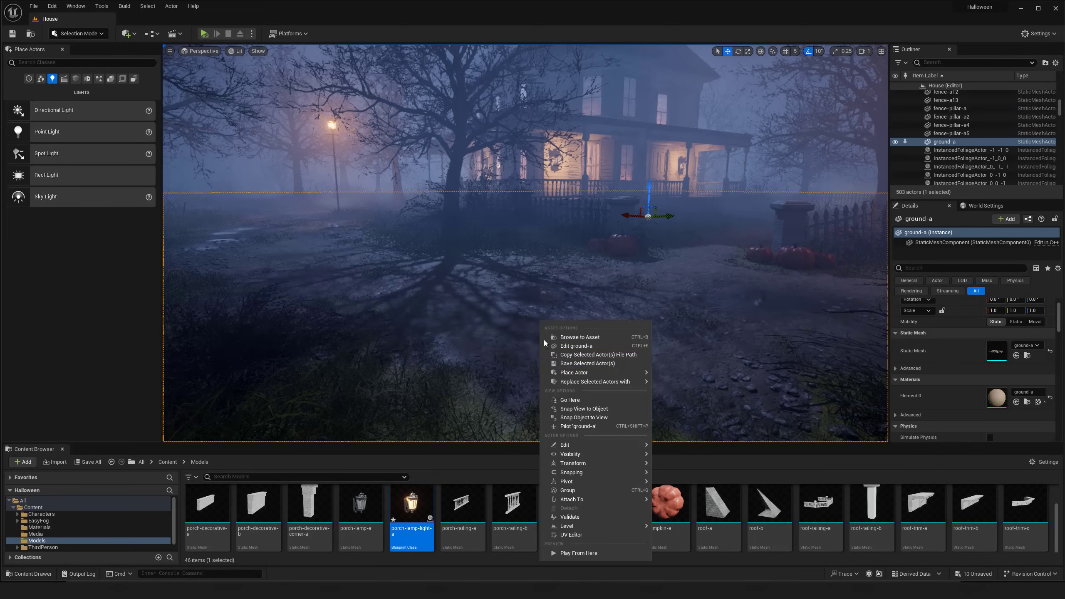
{"action": "left_click", "coordinate": [570, 553]}
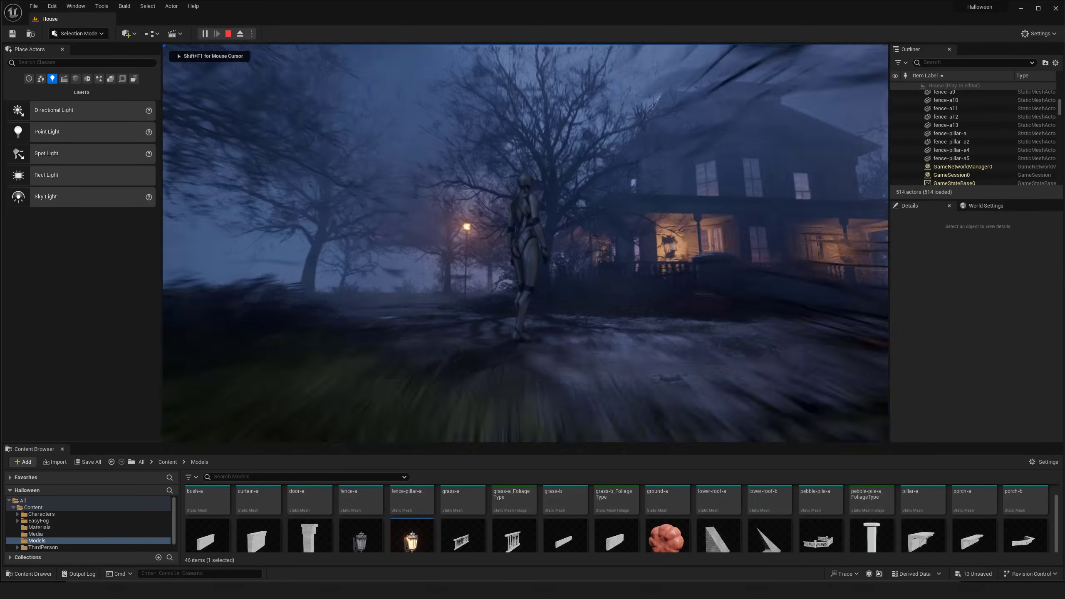
{"action": "key", "text": "w"}
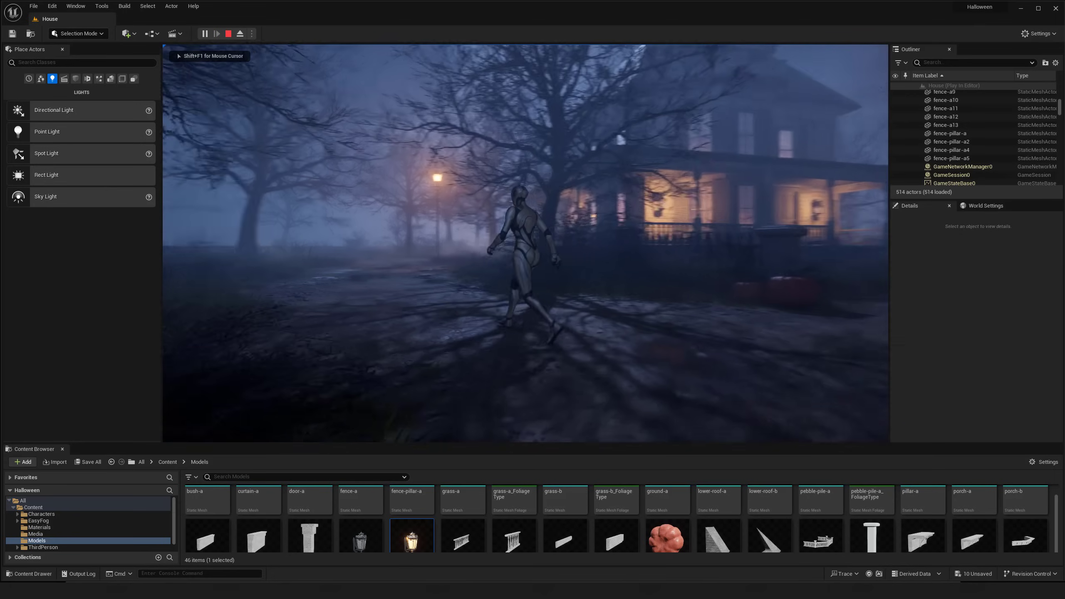
{"action": "key", "text": "w"}
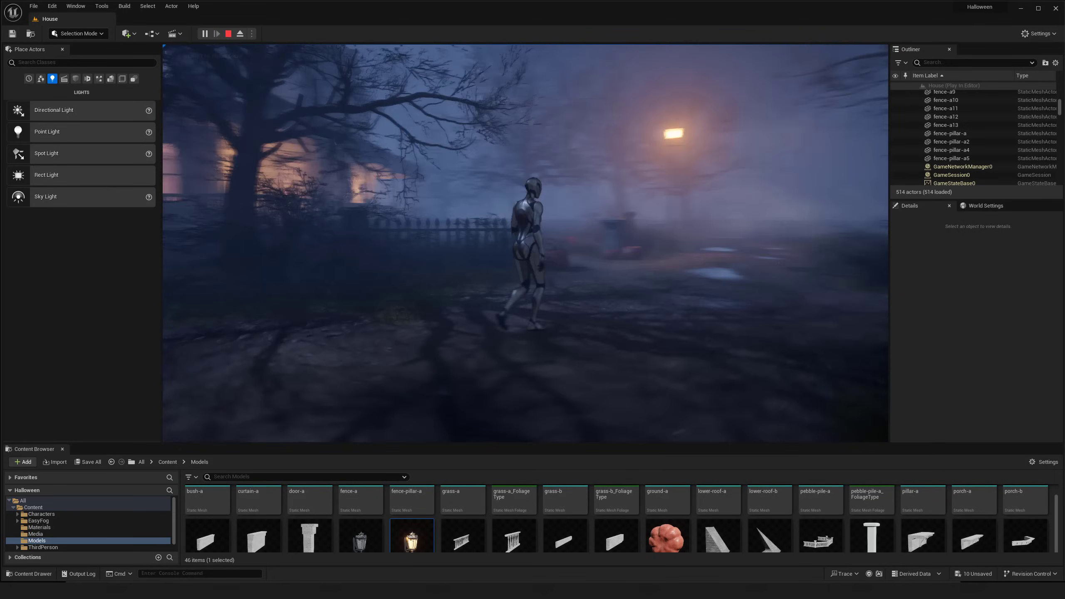
{"action": "key", "text": "Escape"}
Return to the overall view of the house and go up to the project's top-level Content folder.
{"action": "key", "text": "s"}
{"action": "mouse_move", "coordinate": [630, 293]}
{"action": "right_mouse_down"}
{"action": "mouse_move", "coordinate": [583, 293]}
{"action": "mouse_move", "coordinate": [625, 302]}
{"action": "right_mouse_up"}
{"action": "key", "text": "g"}
{"action": "key", "text": "s"}
{"action": "key", "text": "w"}
{"action": "left_click", "coordinate": [167, 461]}
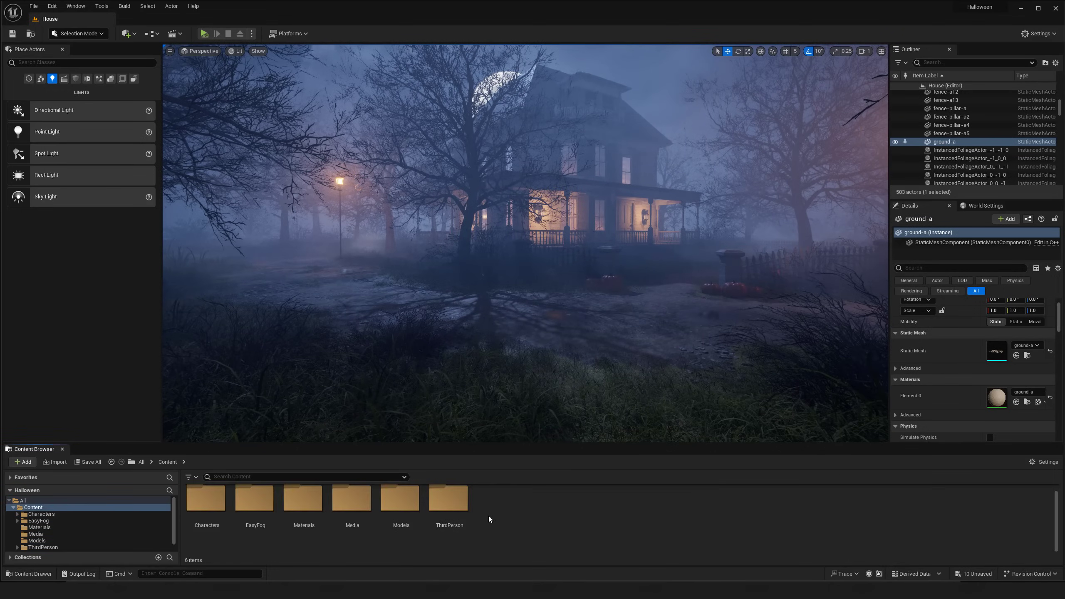
{"action": "scroll", "coordinate": [512, 515], "scroll_direction": "down", "scroll_amount": 1}
Create a new Niagara emitter in the Content folder from the Blowing Particles template.
{"action": "right_click", "coordinate": [510, 515]}
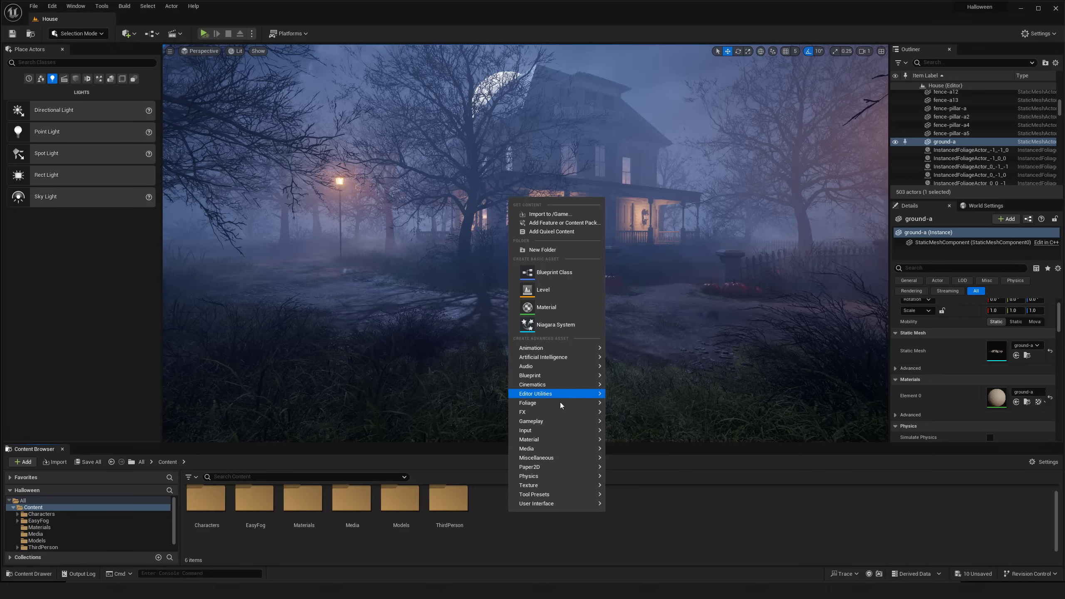
{"action": "mouse_move", "coordinate": [558, 412]}
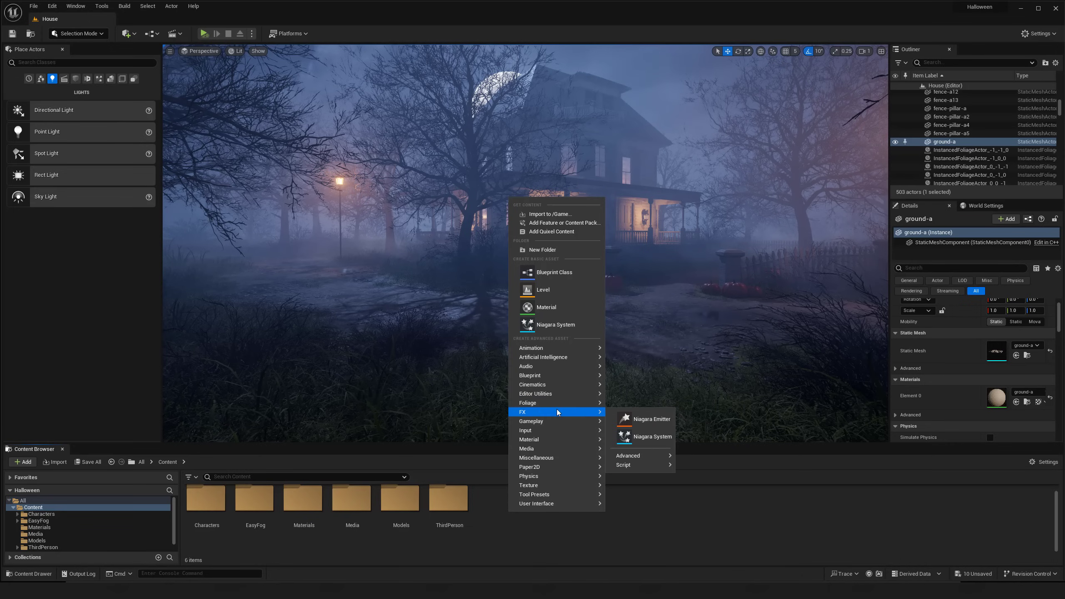
{"action": "left_click", "coordinate": [639, 419]}
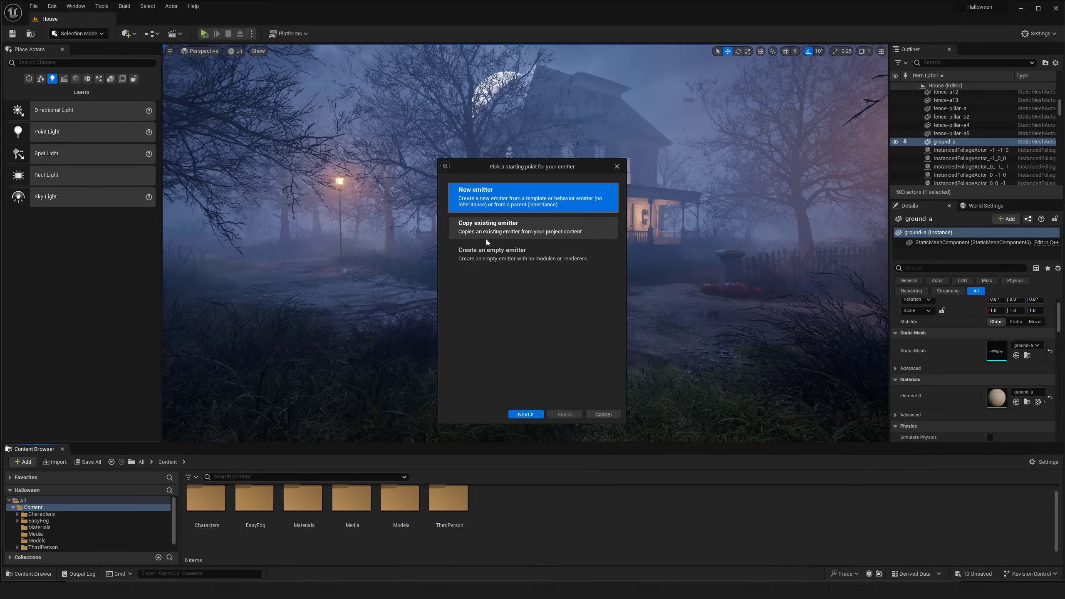
{"action": "left_click", "coordinate": [524, 414]}
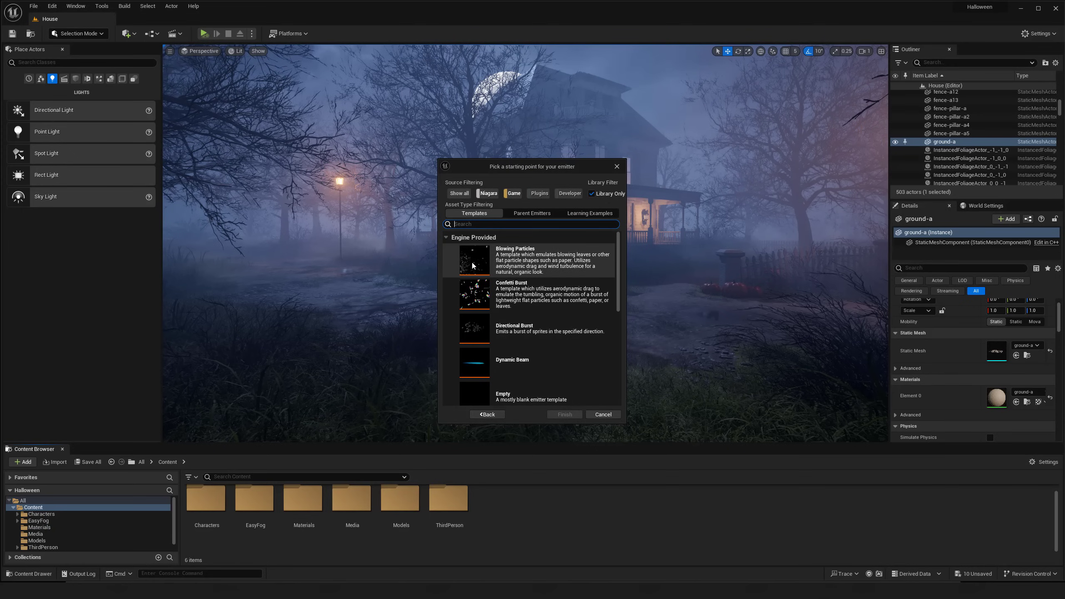
{"action": "scroll", "coordinate": [478, 311], "scroll_direction": "down", "scroll_amount": 8}
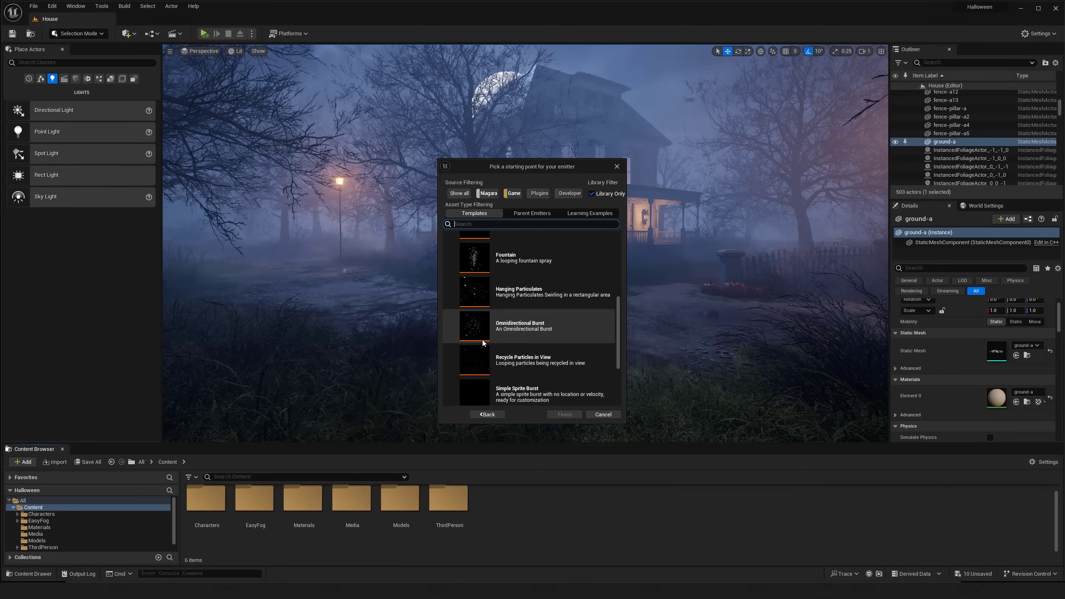
{"action": "scroll", "coordinate": [487, 359], "scroll_direction": "up", "scroll_amount": 8}
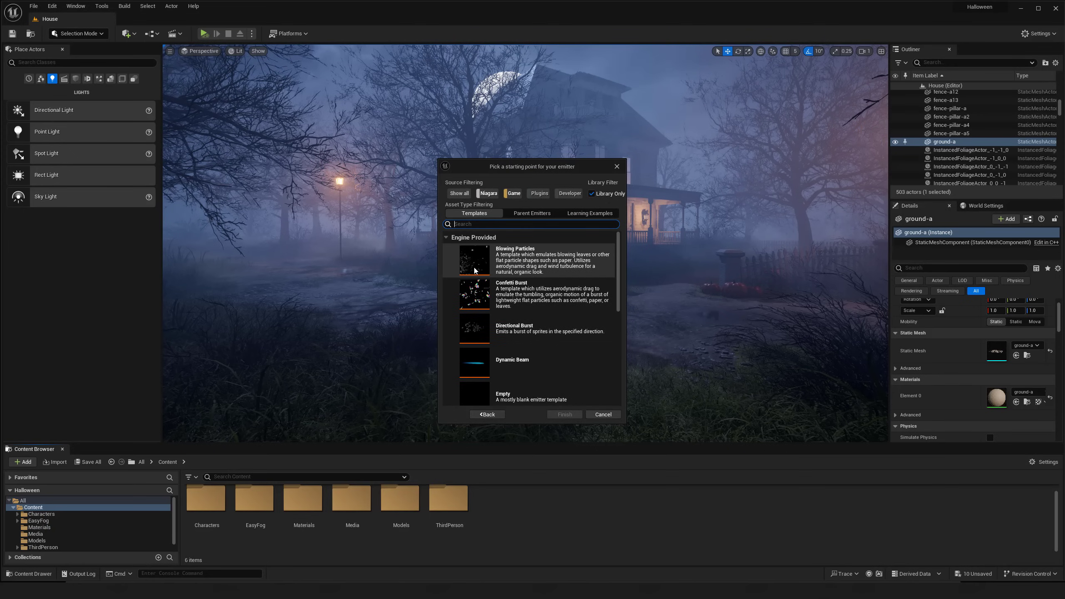
{"action": "left_click", "coordinate": [507, 260]}
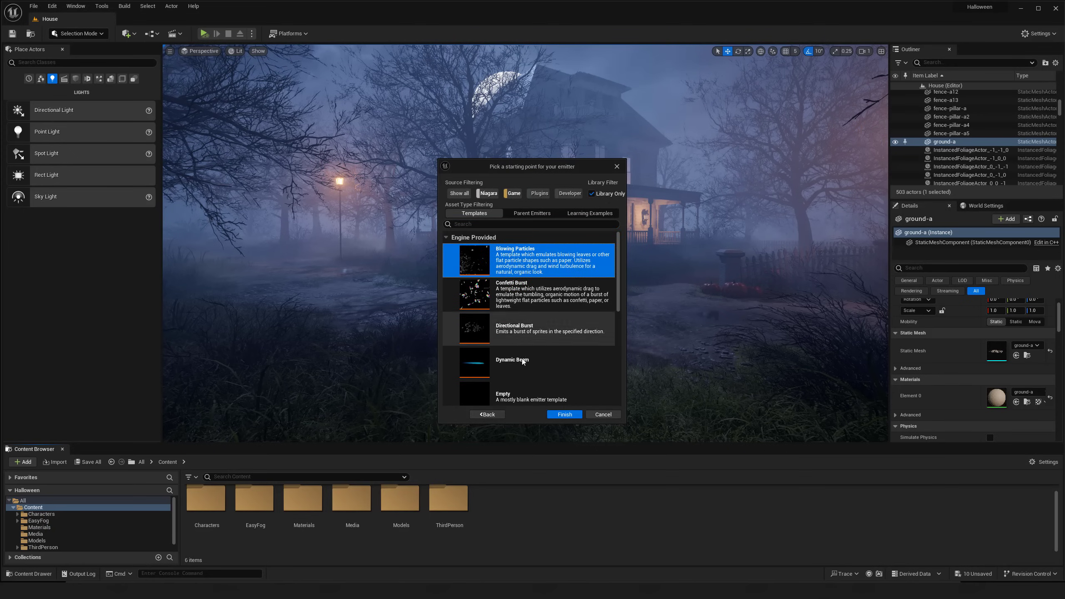
{"action": "left_click", "coordinate": [548, 415]}
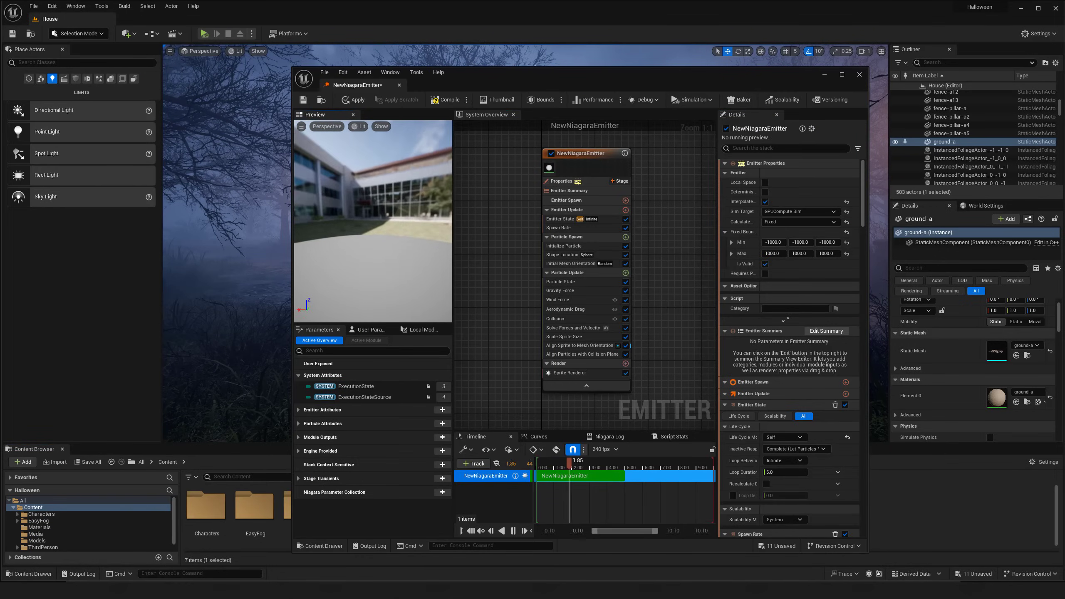
Orbit the new emitter's preview, then close its editor and apply the changes to the original emitter.
{"action": "left_click_drag", "start_coordinate": [343, 246], "coordinate": [374, 246]}
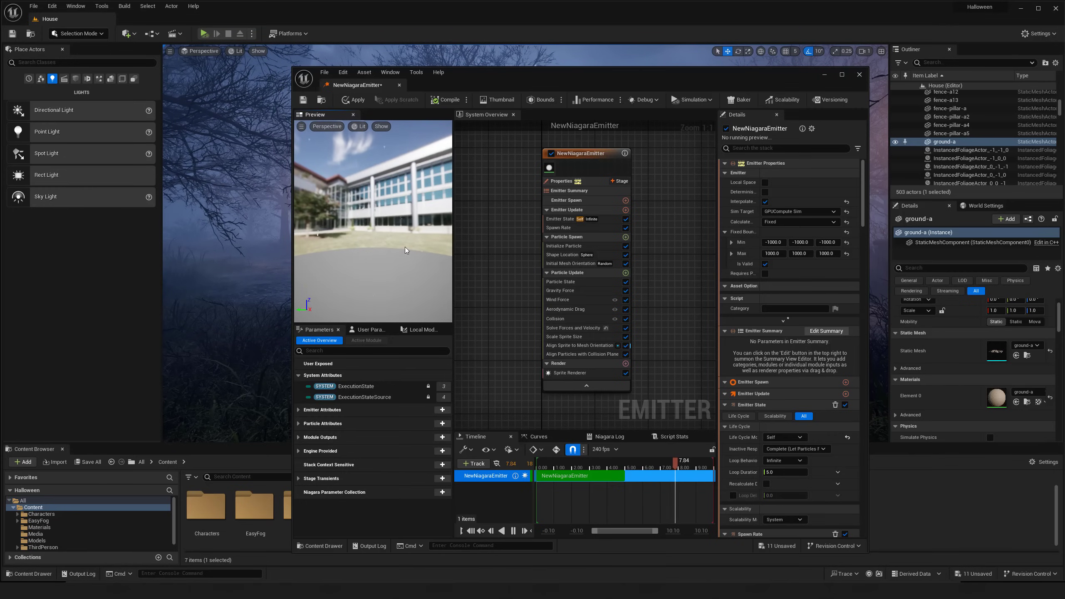
{"action": "left_click", "coordinate": [399, 85]}
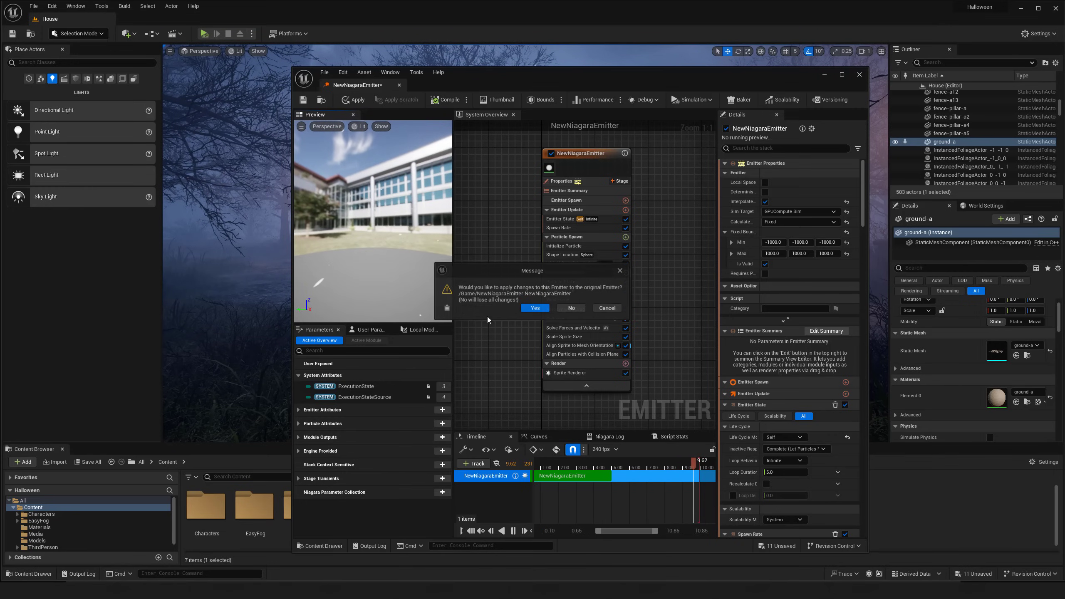
{"action": "left_click", "coordinate": [535, 308]}
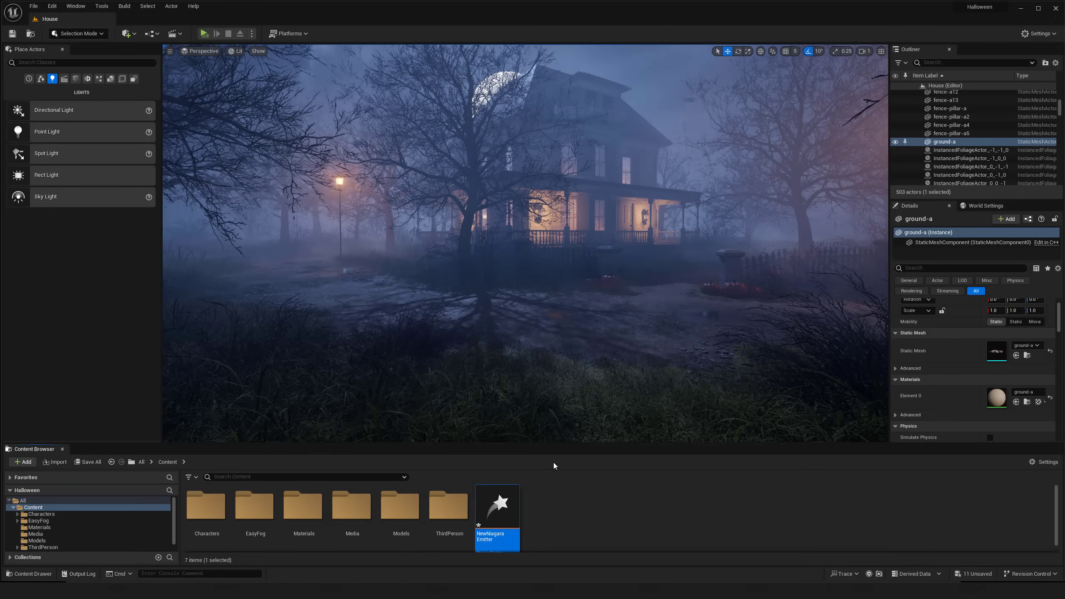
Create a Niagara system from the new emitter, check its nodes in the system editor and close it.
{"action": "right_click", "coordinate": [497, 509]}
{"action": "mouse_move", "coordinate": [527, 387]}
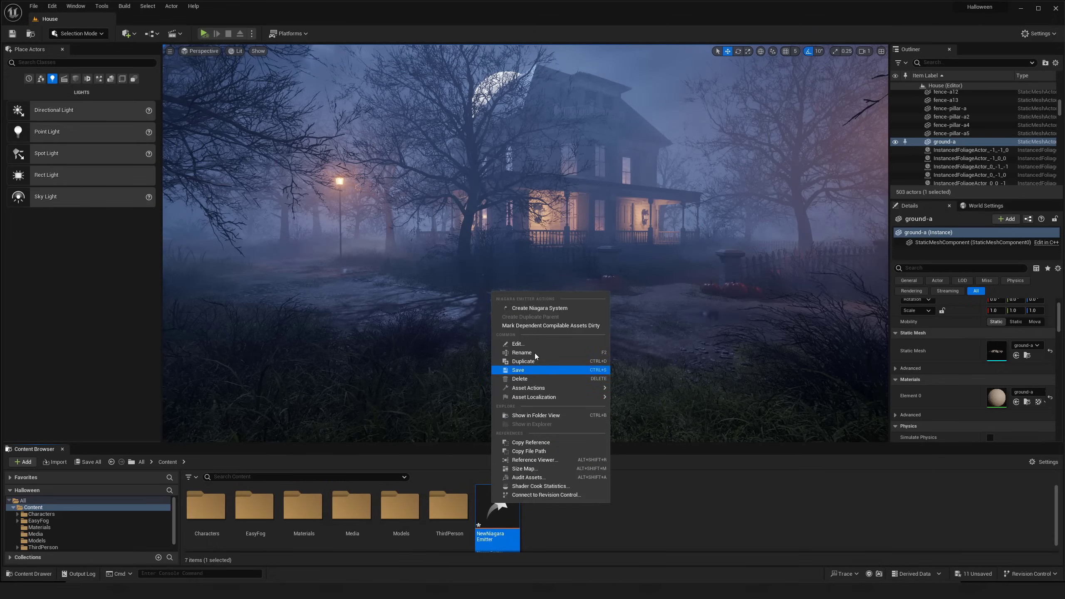
{"action": "left_click", "coordinate": [538, 308]}
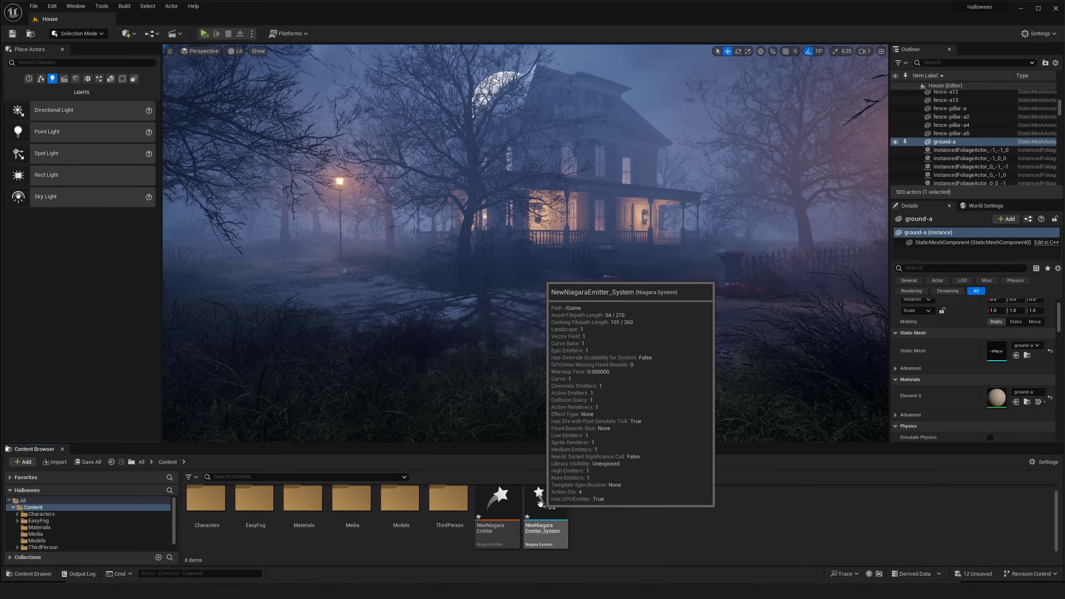
{"action": "left_click", "coordinate": [541, 503]}
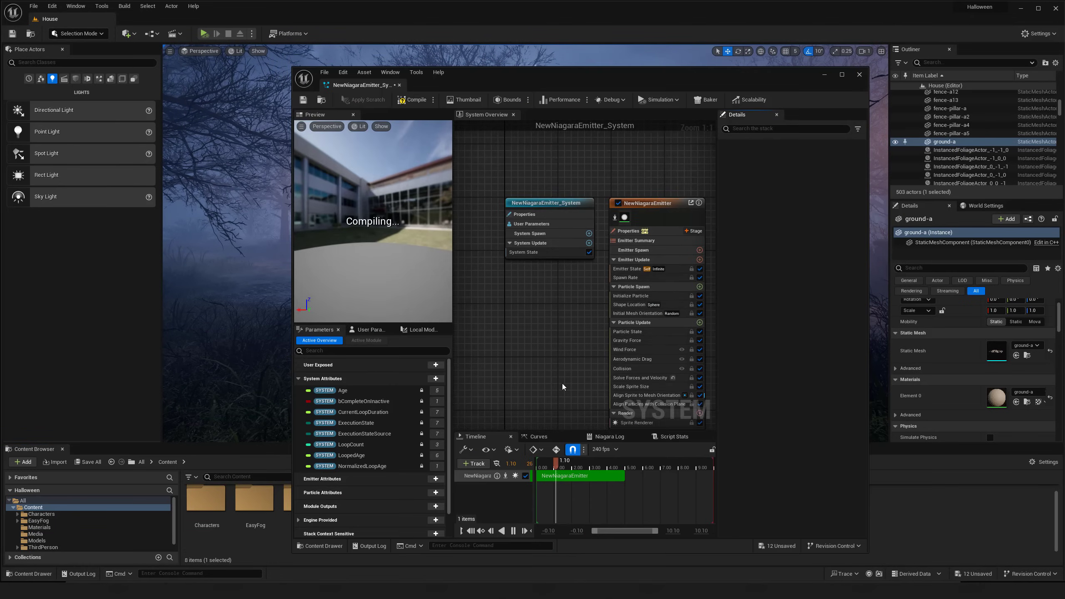
{"action": "right_click_drag", "start_coordinate": [564, 388], "coordinate": [500, 331]}
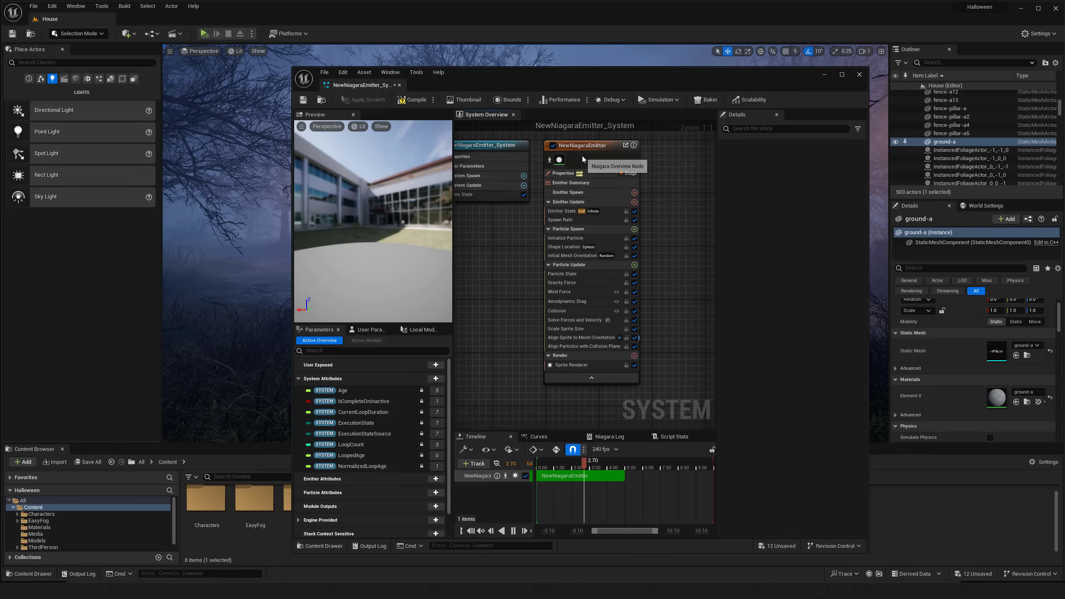
{"action": "left_click", "coordinate": [399, 85]}
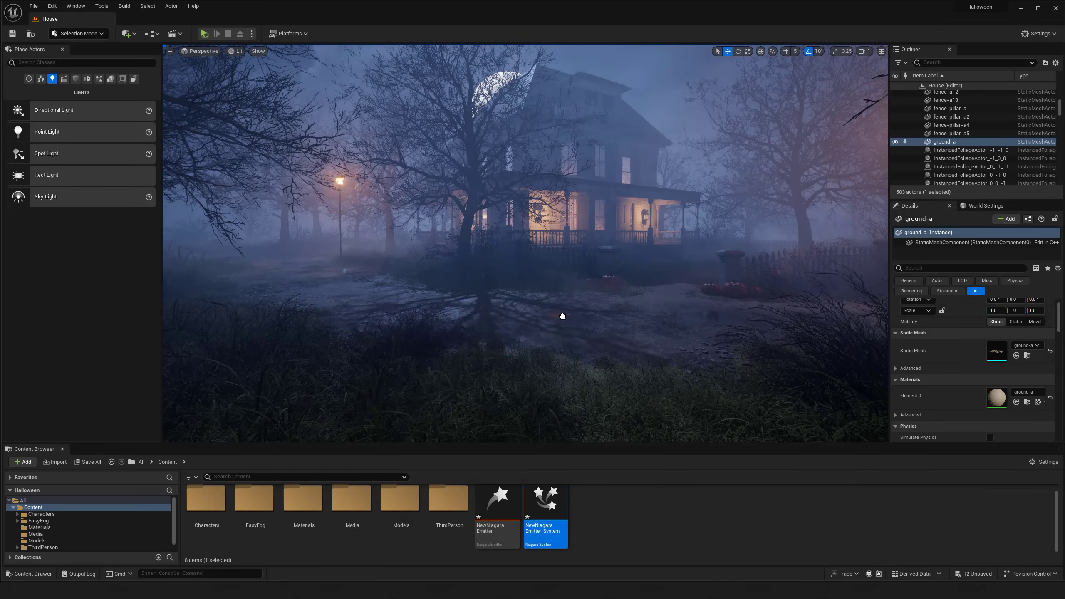
Place the new Niagara system on the ground in front of the house and rotate it about its vertical axis.
{"action": "left_click_drag", "start_coordinate": [563, 316], "coordinate": [561, 288]}
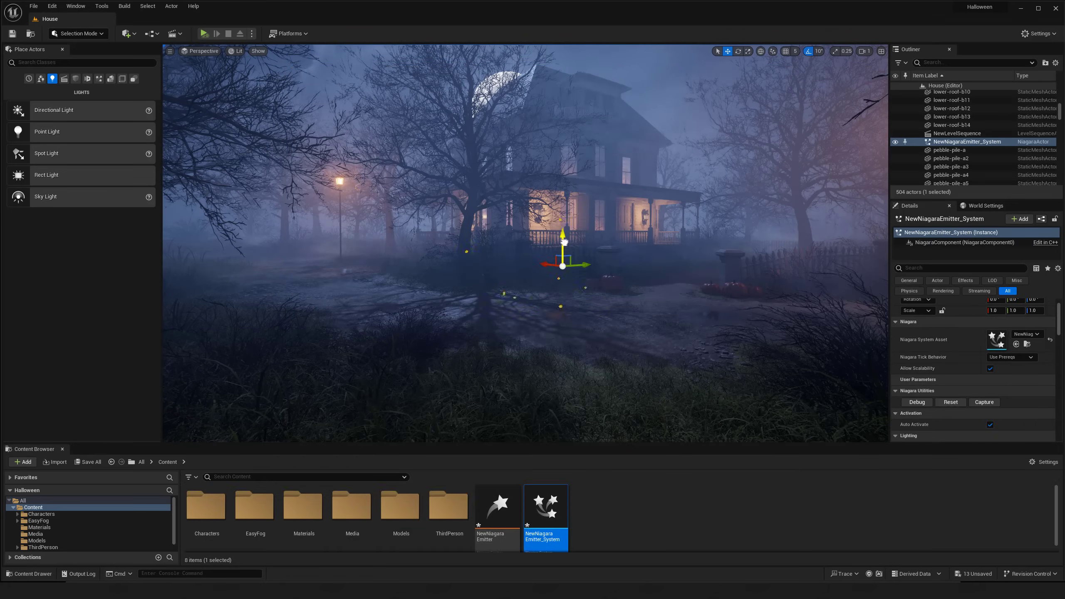
{"action": "key", "text": "e"}
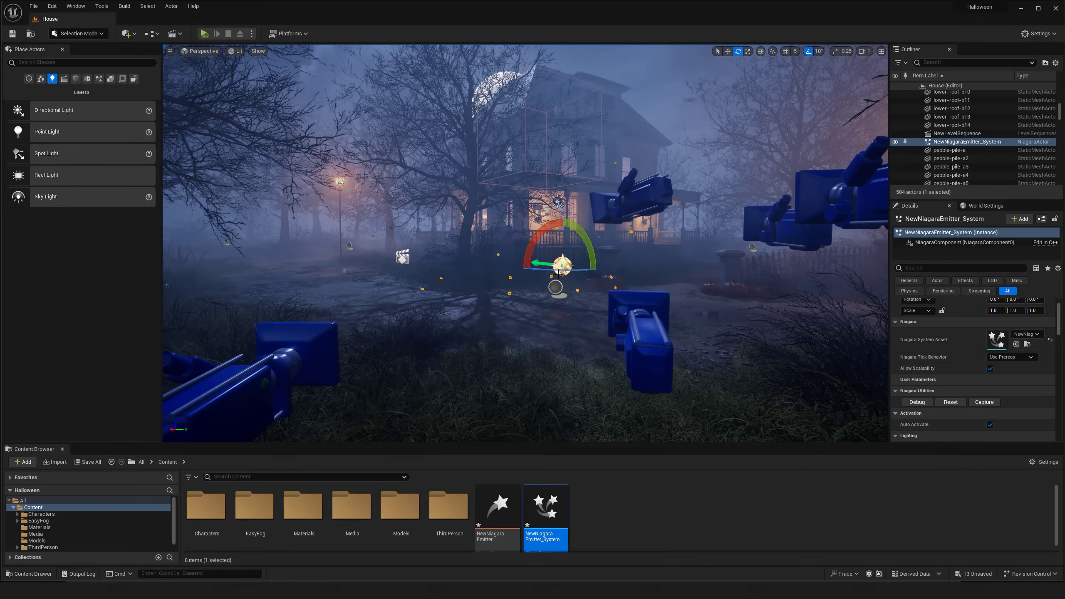
{"action": "left_click_drag", "start_coordinate": [558, 275], "coordinate": [559, 275]}
{"action": "key", "text": "w"}
{"action": "key", "text": "g"}
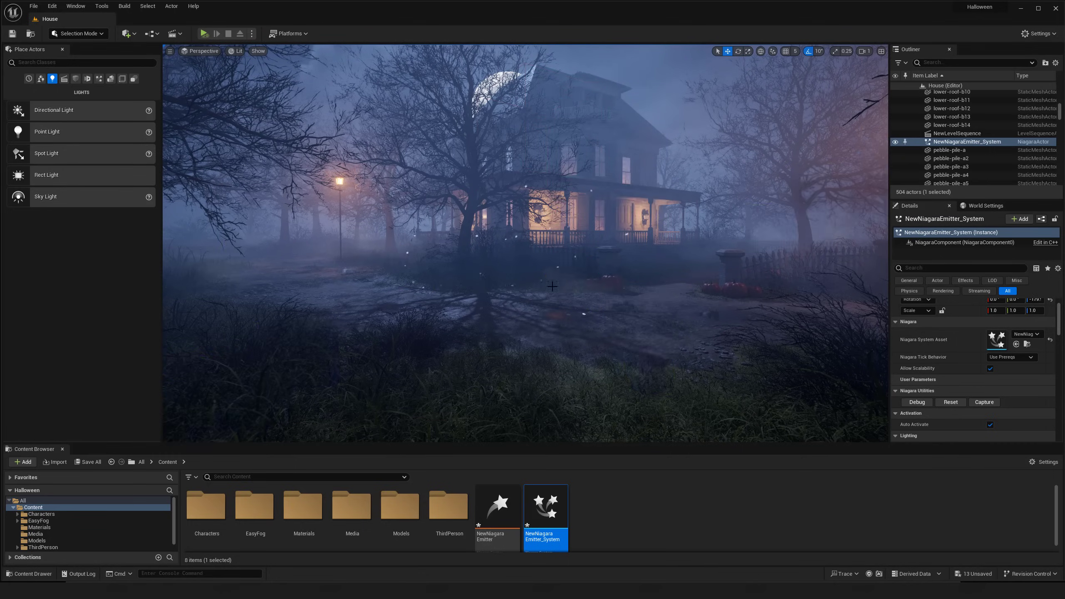
Shift the particle system sideways along the path in front of the house and adjust its rotation.
{"action": "key", "text": "w"}
{"action": "right_click_drag", "start_coordinate": [519, 280], "coordinate": [519, 281]}
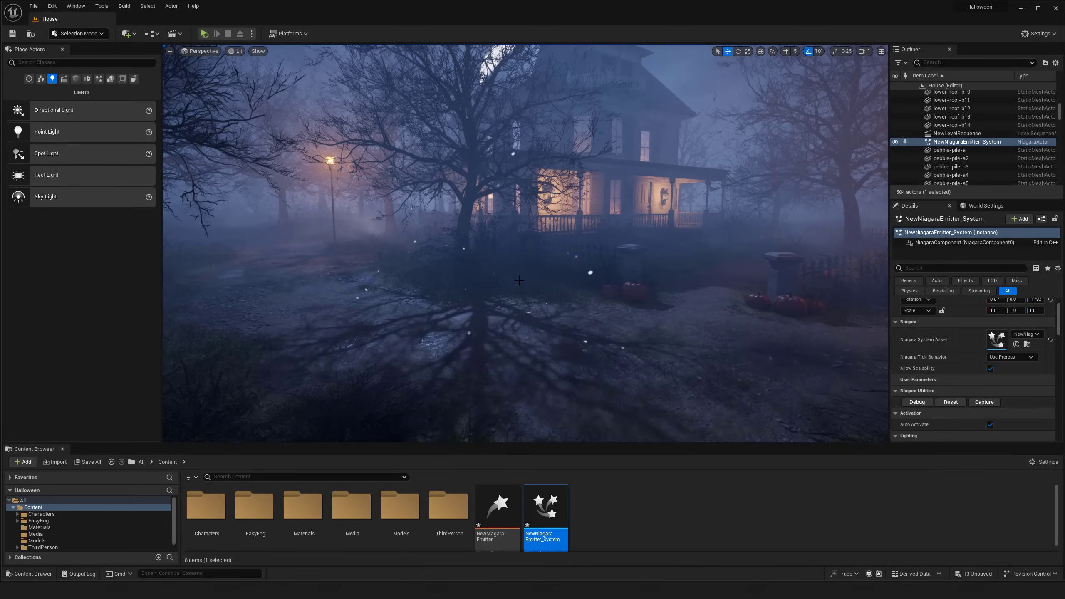
{"action": "key", "text": "g"}
{"action": "left_click_drag", "start_coordinate": [560, 286], "coordinate": [645, 310]}
{"action": "right_click_drag", "start_coordinate": [605, 331], "coordinate": [605, 331]}
{"action": "key", "text": "s"}
{"action": "key", "text": "e"}
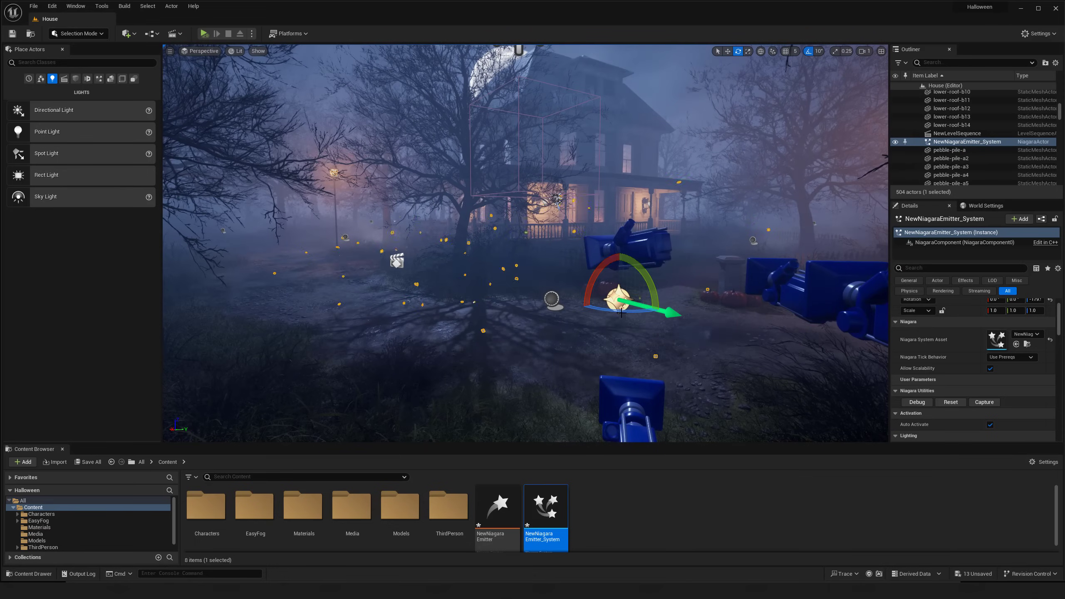
{"action": "left_click_drag", "start_coordinate": [616, 308], "coordinate": [661, 310]}
{"action": "key", "text": "g"}
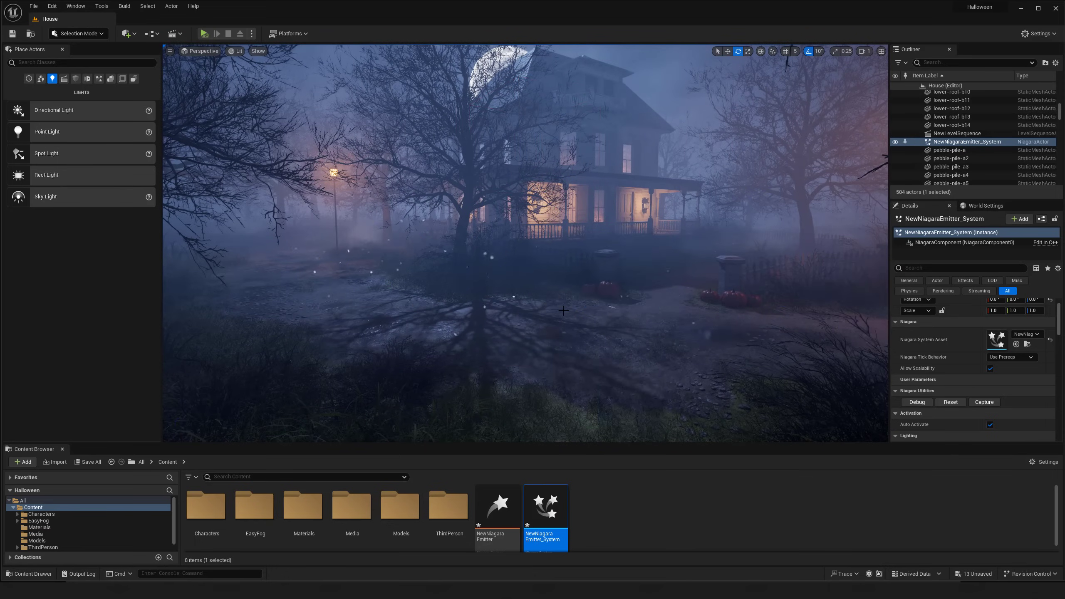
Move the particle system farther out over the yard, toward the viewer and away from the house.
{"action": "middle_click_drag", "start_coordinate": [535, 311], "coordinate": [538, 321]}
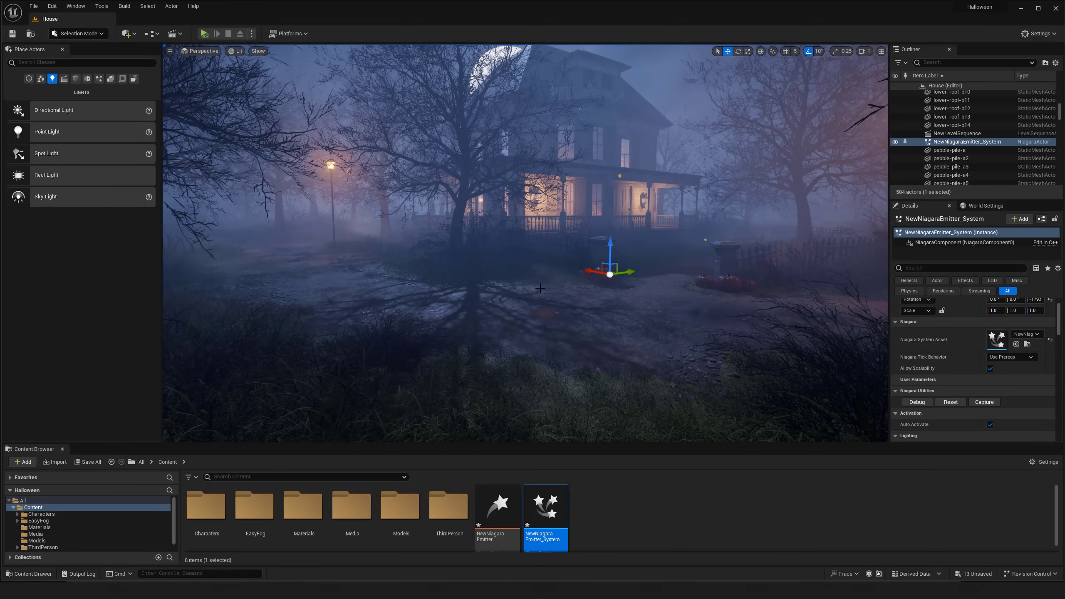
{"action": "key", "text": "g"}
{"action": "key", "text": "g"}
{"action": "key", "text": "g"}
{"action": "left_click_drag", "start_coordinate": [592, 271], "coordinate": [711, 301]}
{"action": "right_click_drag", "start_coordinate": [620, 275], "coordinate": [648, 276]}
{"action": "key", "text": "s"}
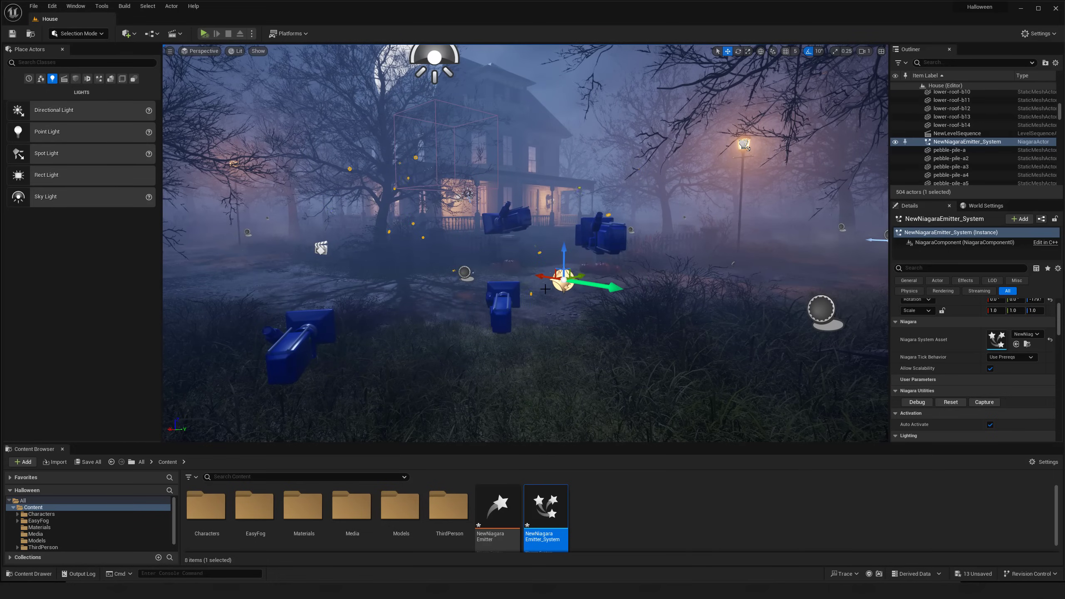
Examine the blowing particles from farther back, with the editor icons shown and hidden.
{"action": "key", "text": "g"}
{"action": "key", "text": "s"}
{"action": "right_click_drag", "start_coordinate": [659, 299], "coordinate": [629, 286]}
{"action": "right_click_drag", "start_coordinate": [543, 304], "coordinate": [594, 326]}
{"action": "key", "text": "g"}
{"action": "key", "text": "g"}
{"action": "key", "text": "g"}
{"action": "key", "text": "g"}
{"action": "key", "text": "s"}
{"action": "key", "text": "g"}
{"action": "key", "text": "g"}
{"action": "key", "text": "w"}
Move the particle system farther toward the lamp post on the right and check the drifting particles.
{"action": "key", "text": "g"}
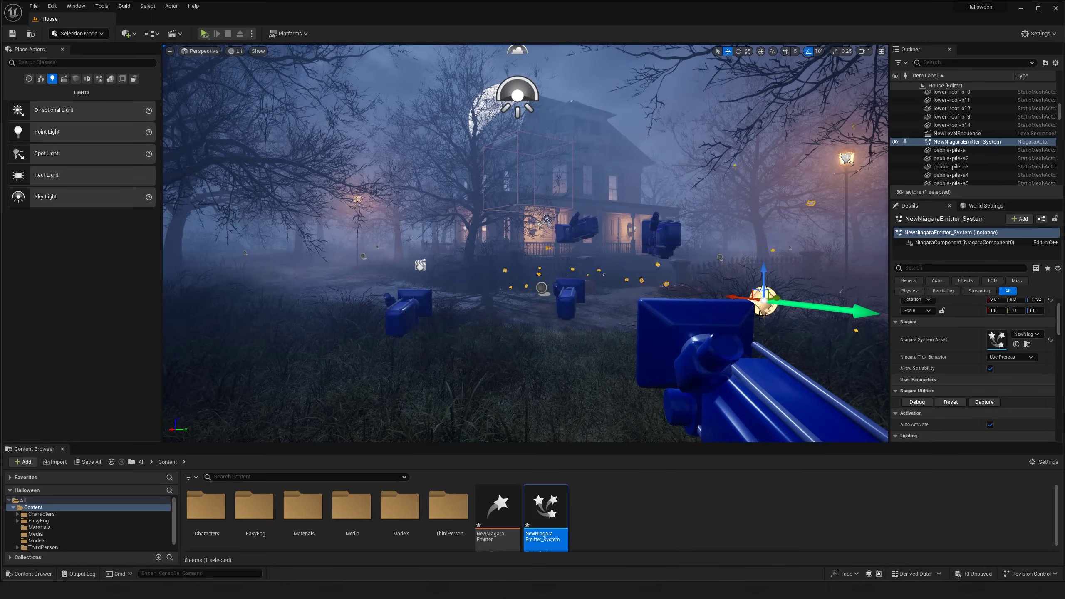
{"action": "left_click_drag", "start_coordinate": [733, 295], "coordinate": [786, 300]}
{"action": "key", "text": "g"}
{"action": "key", "text": "w"}
{"action": "right_click_drag", "start_coordinate": [601, 279], "coordinate": [641, 296]}
{"action": "key", "text": "s"}
{"action": "key", "text": "g"}
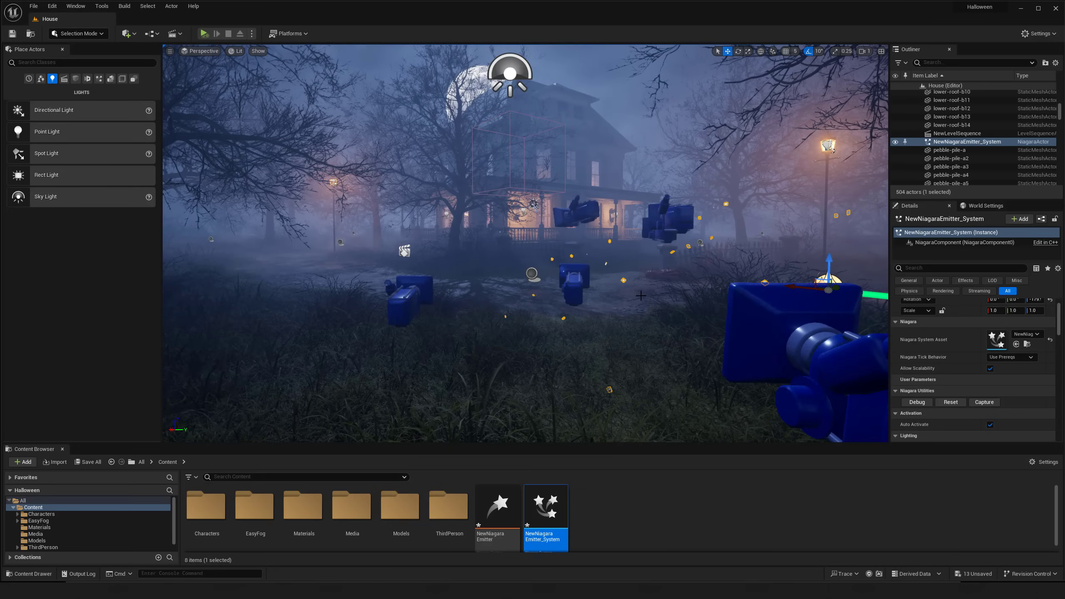
Duplicate the particle system and place the copy over the foreground grass, toward the left side of the yard.
{"action": "left_click_drag", "start_coordinate": [789, 285], "coordinate": [455, 263], "text": "alt"}
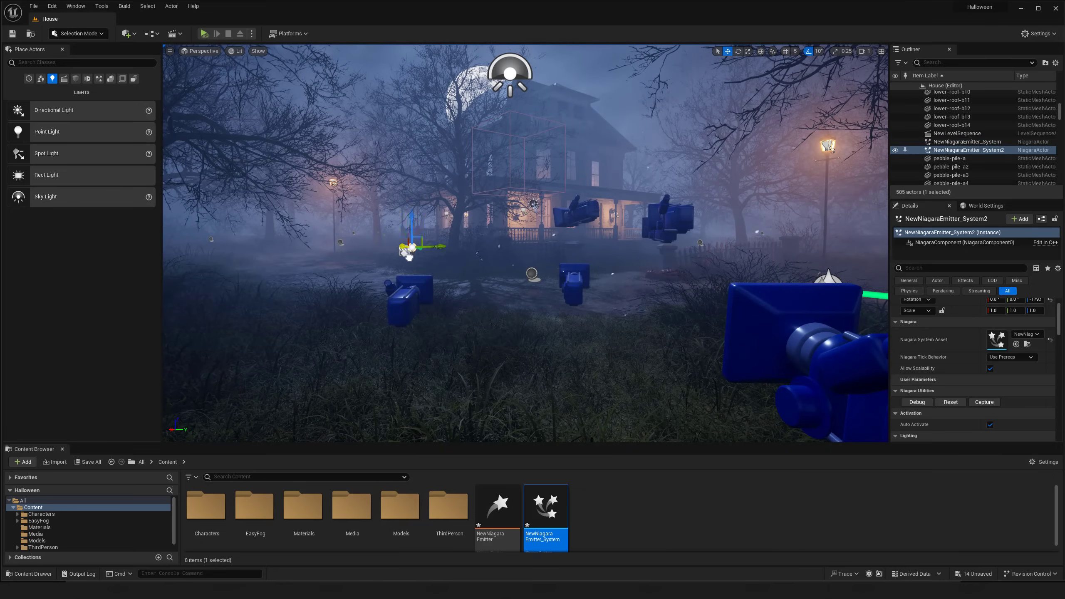
{"action": "key", "text": "s"}
{"action": "right_click_drag", "start_coordinate": [332, 235], "coordinate": [331, 235]}
{"action": "left_click_drag", "start_coordinate": [335, 238], "coordinate": [500, 281]}
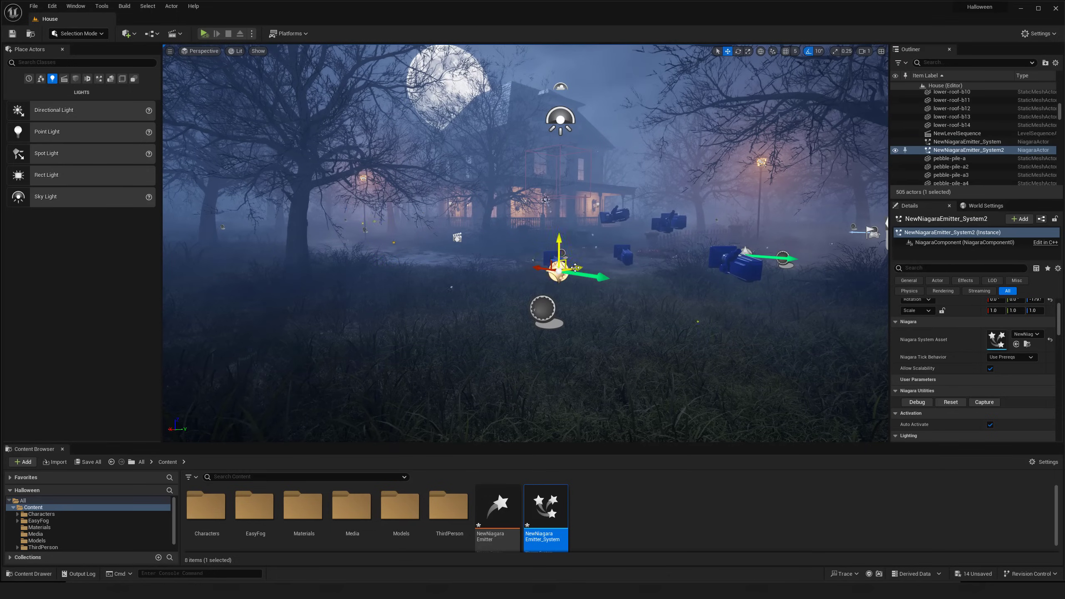
{"action": "left_click_drag", "start_coordinate": [575, 267], "coordinate": [458, 285]}
Examine both particle systems blowing across the house scene, with the editor icons shown and hidden.
{"action": "key", "text": "g"}
{"action": "key", "text": "w"}
{"action": "mouse_move", "coordinate": [497, 316]}
{"action": "right_mouse_down"}
{"action": "mouse_move", "coordinate": [478, 298]}
{"action": "mouse_move", "coordinate": [445, 306]}
{"action": "mouse_move", "coordinate": [490, 309]}
{"action": "right_mouse_up"}
{"action": "key", "text": "w"}
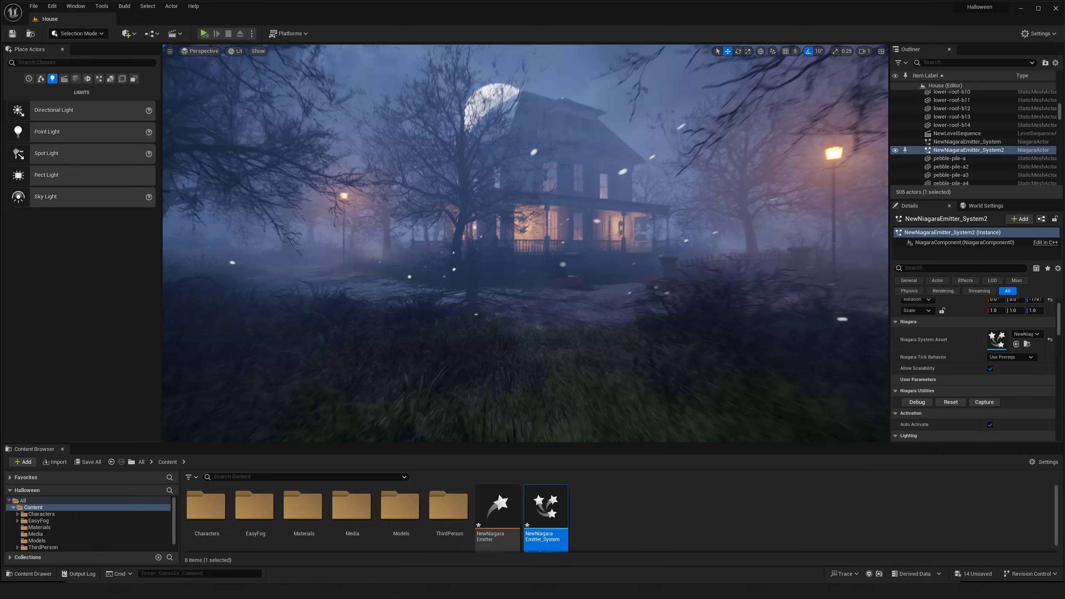
{"action": "right_click_drag", "start_coordinate": [574, 292], "coordinate": [576, 291]}
{"action": "key", "text": "g"}
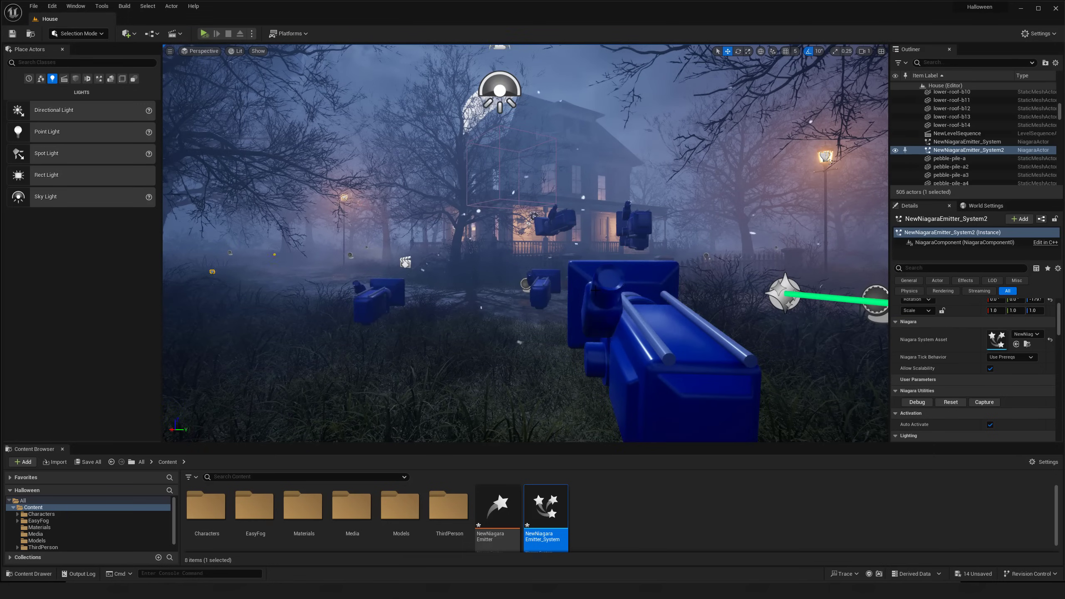
{"action": "key", "text": "g"}
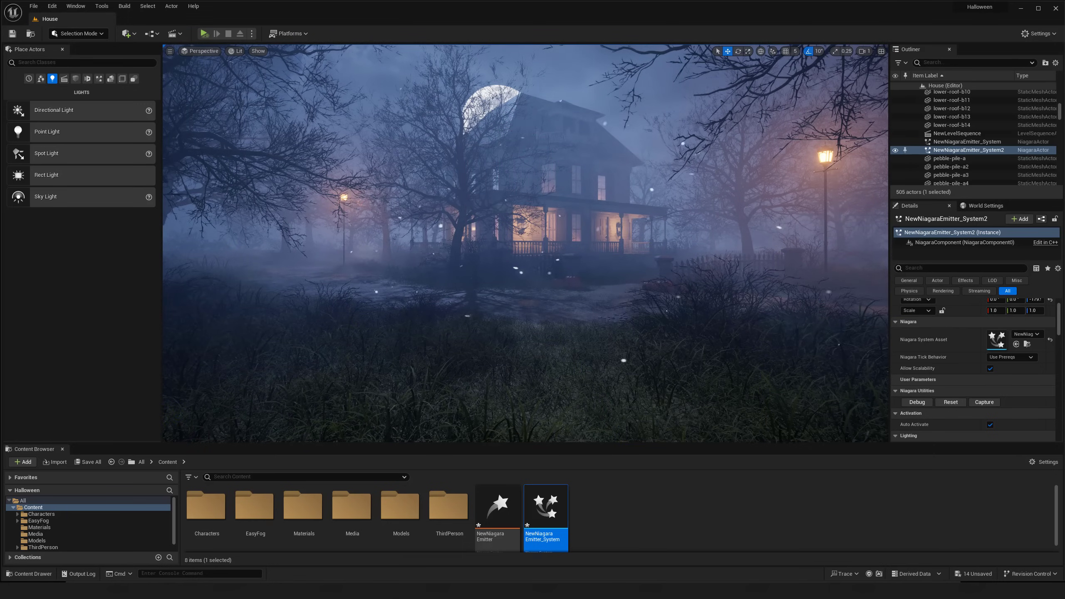
{"action": "key", "text": "g"}
{"action": "mouse_move", "coordinate": [597, 291]}
{"action": "right_mouse_down"}
{"action": "mouse_move", "coordinate": [594, 309]}
{"action": "mouse_move", "coordinate": [595, 296]}
{"action": "right_mouse_up"}
{"action": "key", "text": "g"}
Open the Niagara system, inspect the Sprite Renderer's DefaultSpriteMaterial graph and close the material.
{"action": "double_click", "coordinate": [539, 508]}
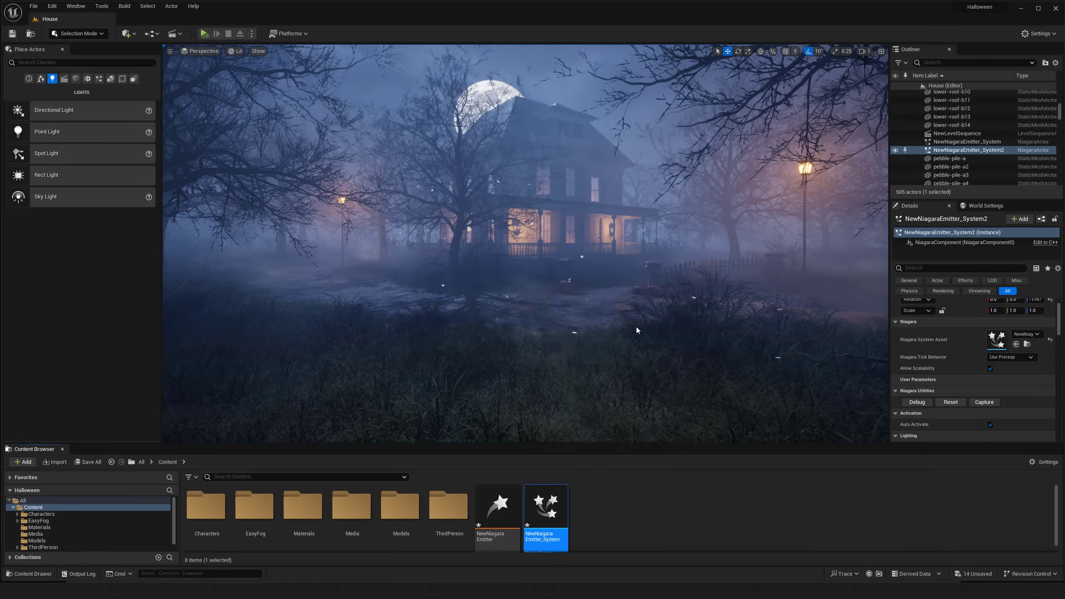
{"action": "left_click", "coordinate": [611, 145]}
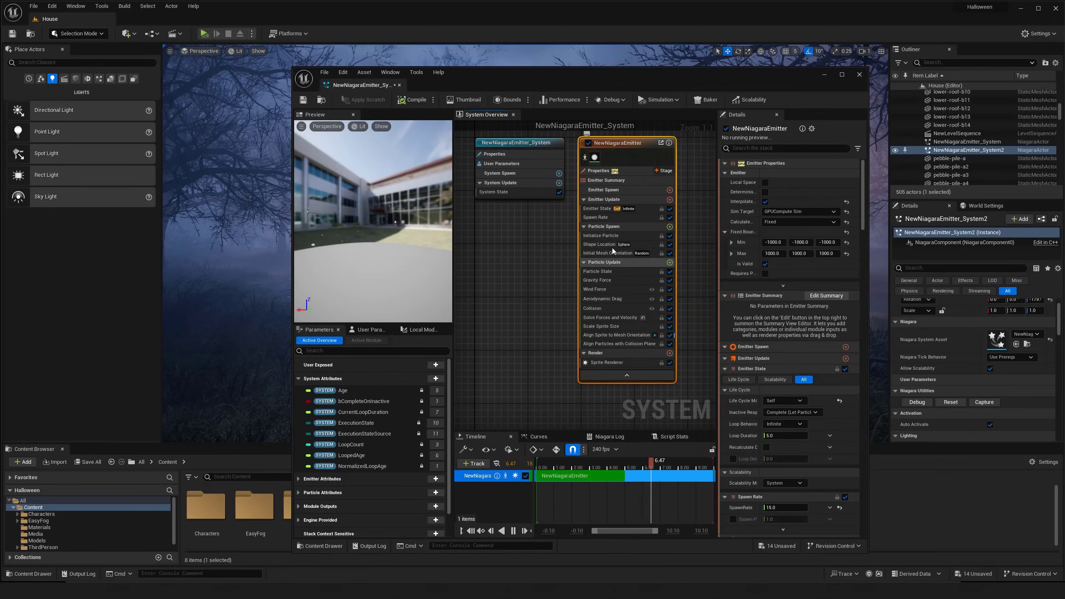
{"action": "left_click", "coordinate": [595, 157]}
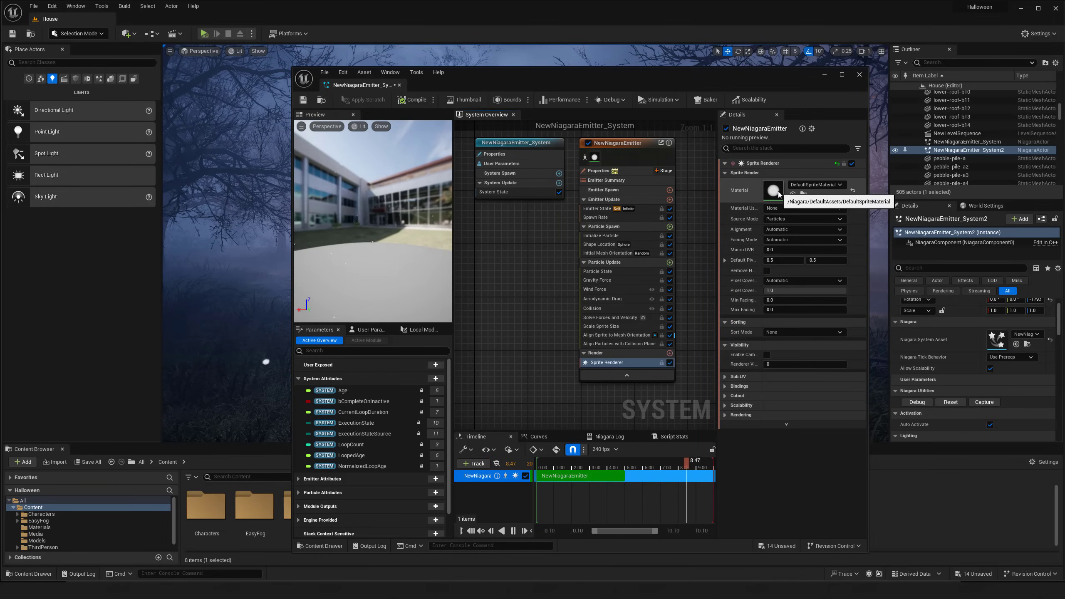
{"action": "double_click", "coordinate": [773, 190]}
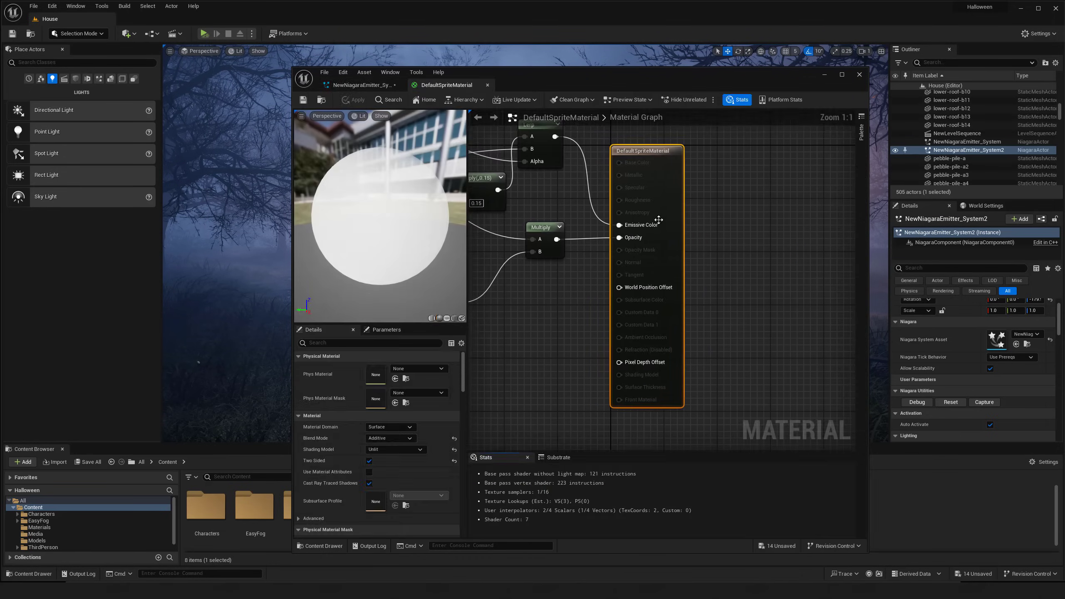
{"action": "right_click_drag", "start_coordinate": [563, 300], "coordinate": [786, 321]}
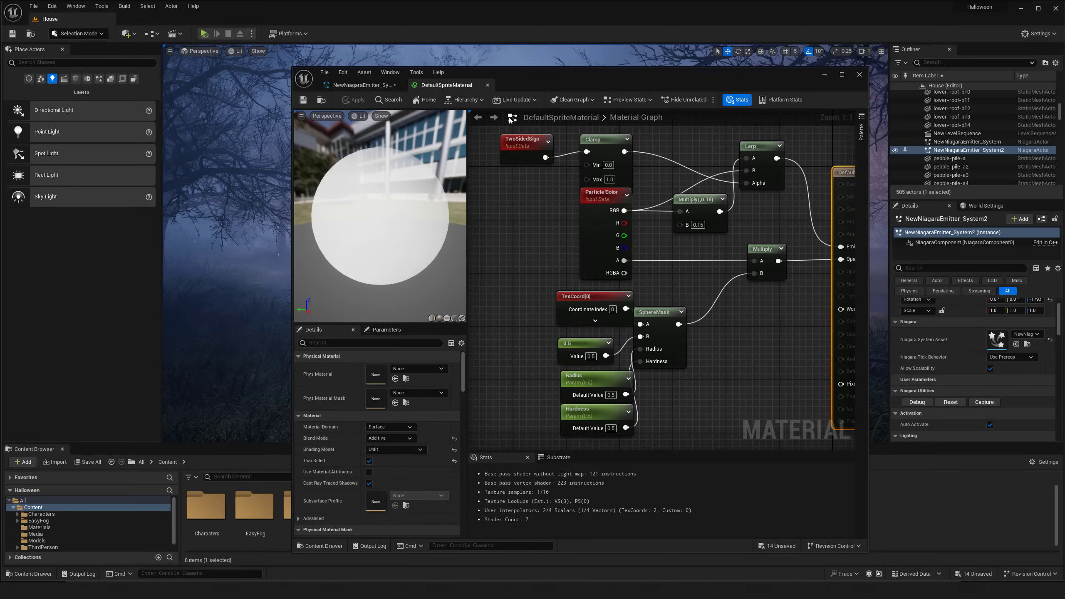
{"action": "left_click", "coordinate": [487, 86]}
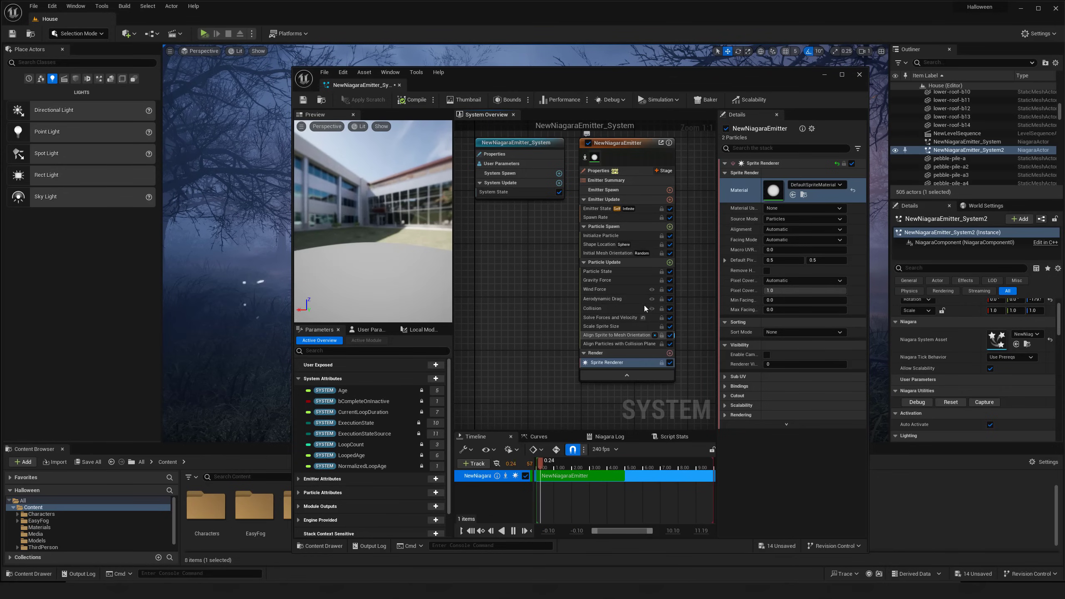
Add a Color module to Particle Update and set its color to dark orange, R 0.463542, G 0.185401, B 0.005134.
{"action": "left_click", "coordinate": [669, 263]}
{"action": "type", "text": "color"}
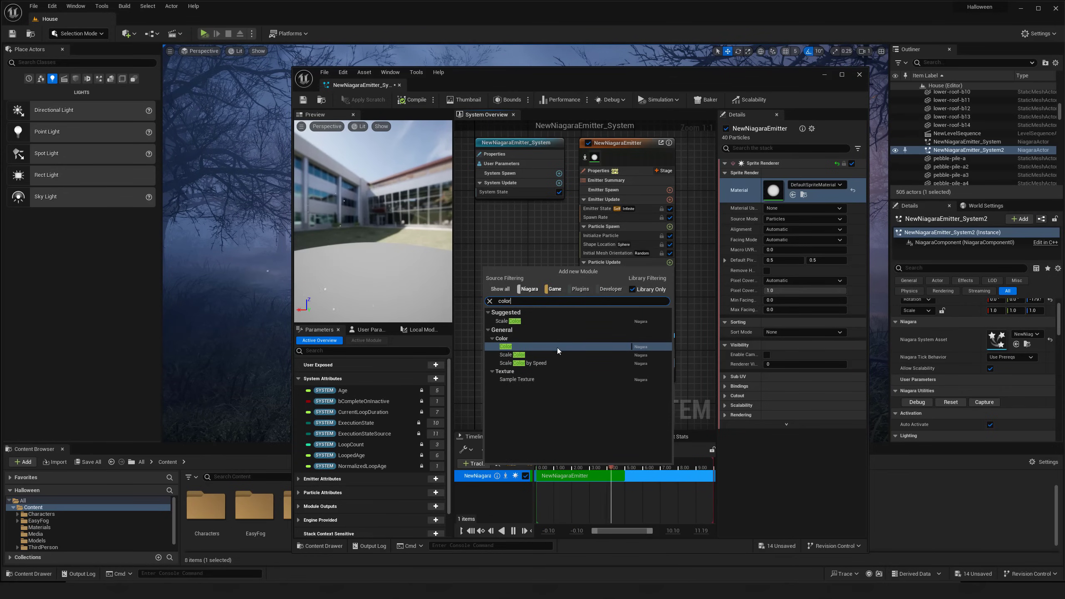
{"action": "left_click", "coordinate": [558, 348]}
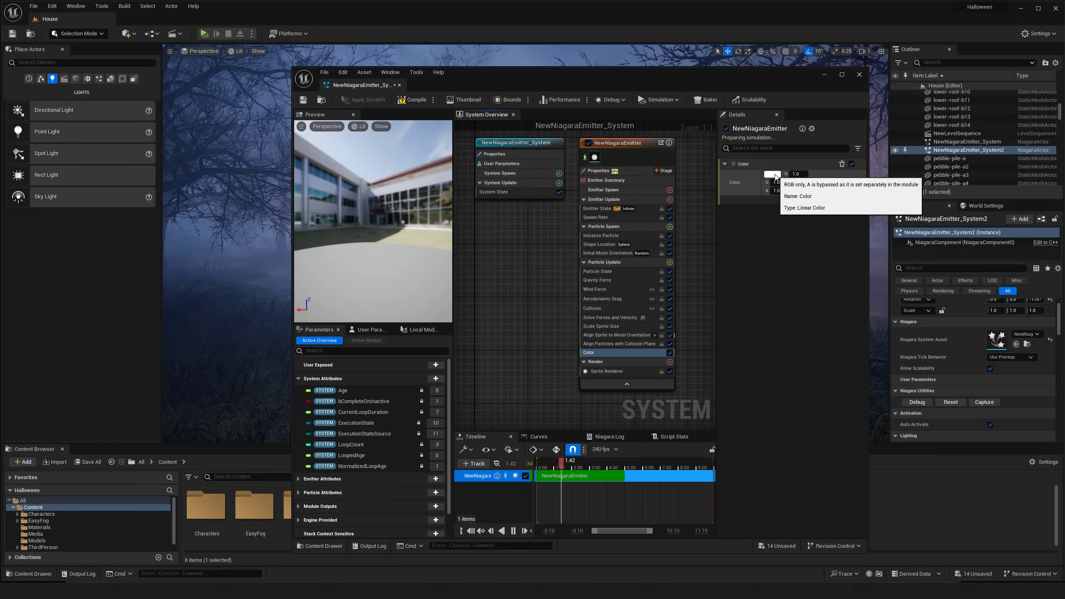
{"action": "left_click", "coordinate": [773, 174]}
{"action": "left_click_drag", "start_coordinate": [838, 261], "coordinate": [862, 265]}
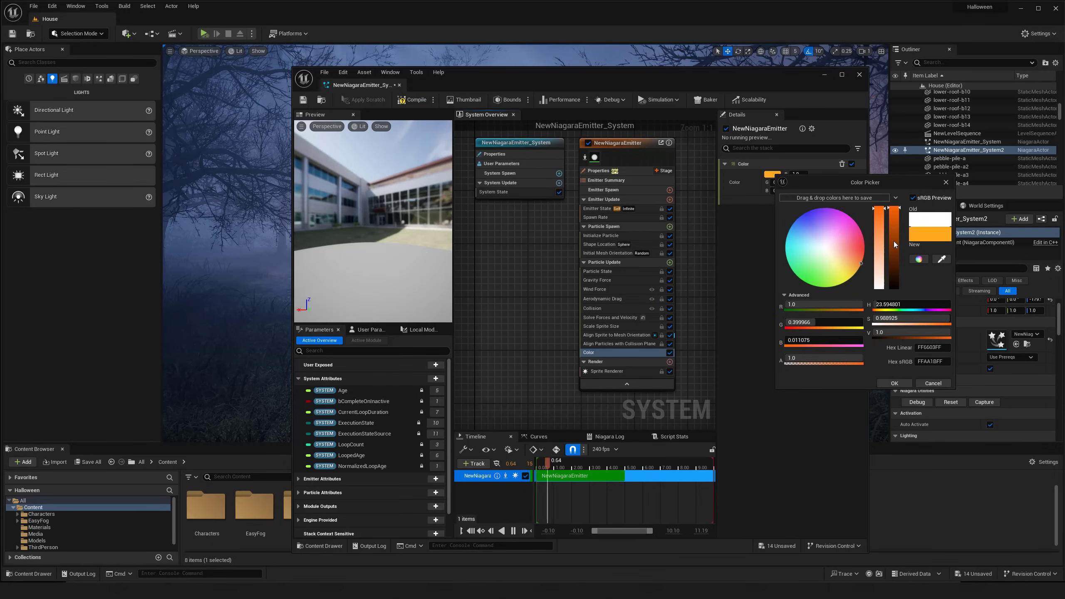
{"action": "left_click_drag", "start_coordinate": [894, 209], "coordinate": [894, 251]}
{"action": "left_click", "coordinate": [895, 383]}
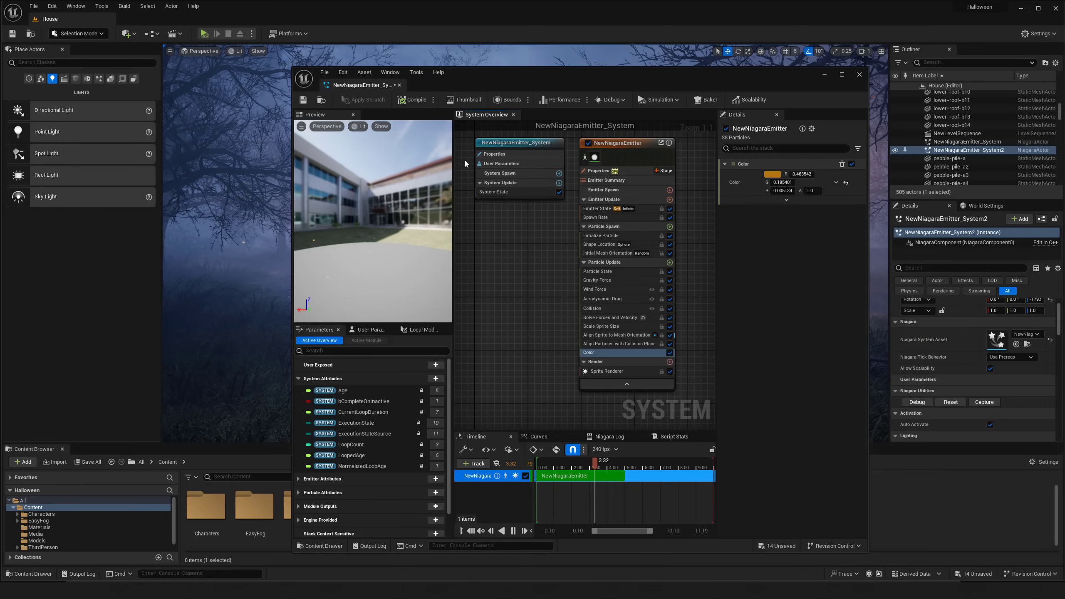
Darken the particle Color to a deeper orange, R 0.223958, G 0.089576, B 0.00248, and check the particles in the scene.
{"action": "left_click_drag", "start_coordinate": [527, 79], "coordinate": [248, 93]}
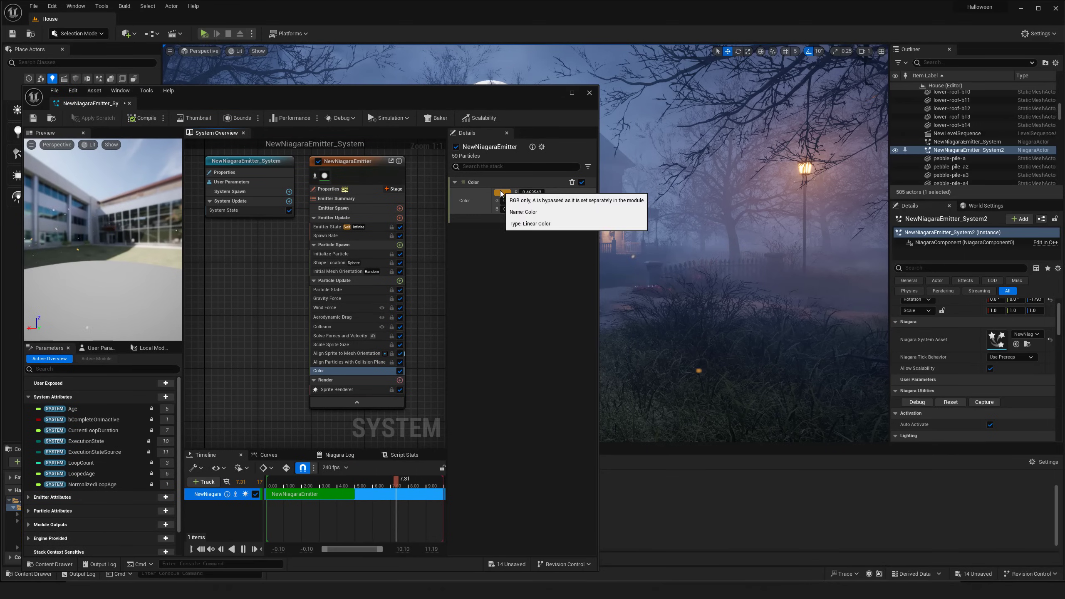
{"action": "left_click", "coordinate": [501, 194]}
{"action": "left_click", "coordinate": [617, 284]}
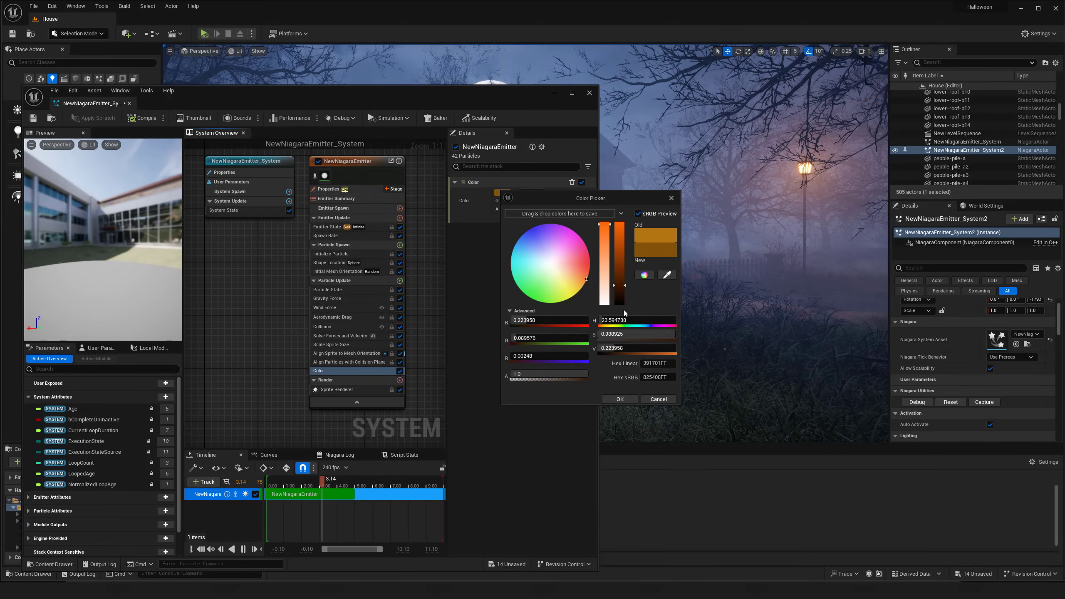
{"action": "left_click", "coordinate": [620, 399]}
{"action": "left_click_drag", "start_coordinate": [495, 89], "coordinate": [536, 420]}
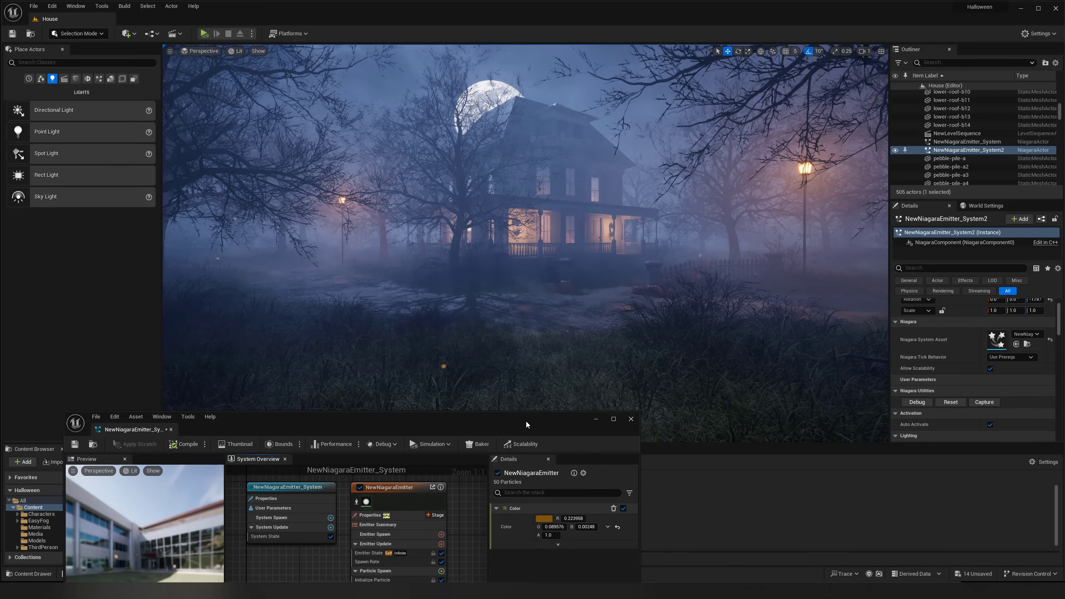
Lower the emitter's spawn rate, check the particles in the yard, and close the Niagara system editor.
{"action": "left_click_drag", "start_coordinate": [526, 421], "coordinate": [610, 80]}
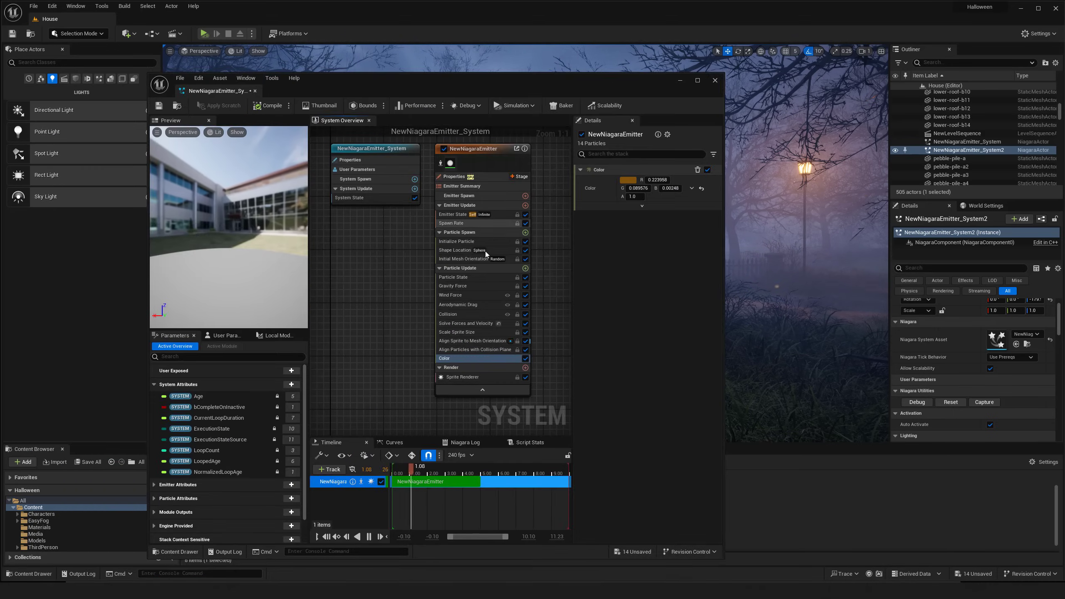
{"action": "left_click", "coordinate": [460, 295]}
{"action": "left_click", "coordinate": [462, 287]}
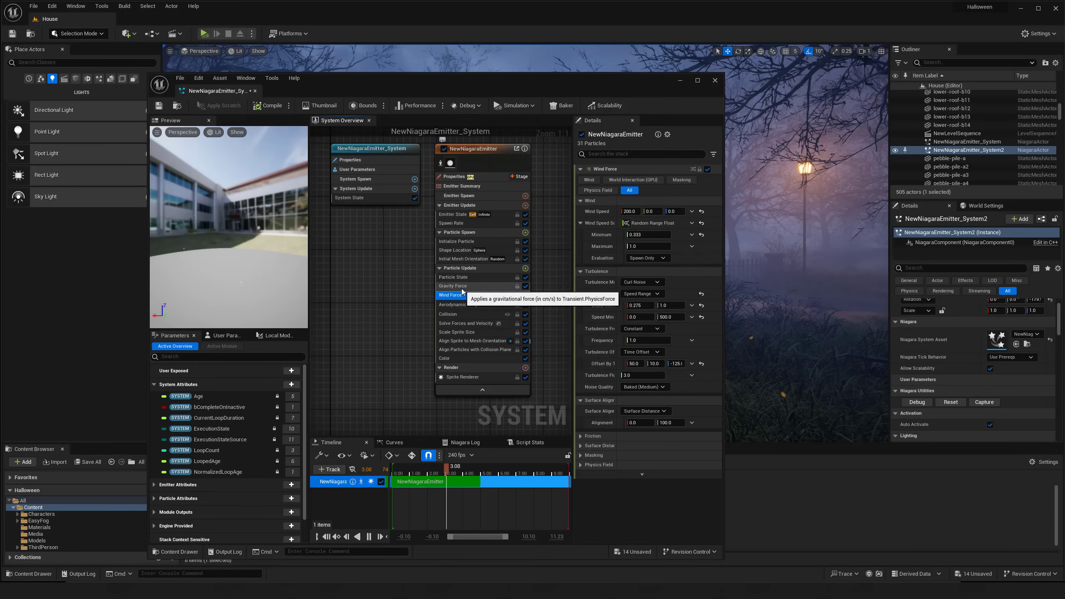
{"action": "left_click", "coordinate": [467, 278]}
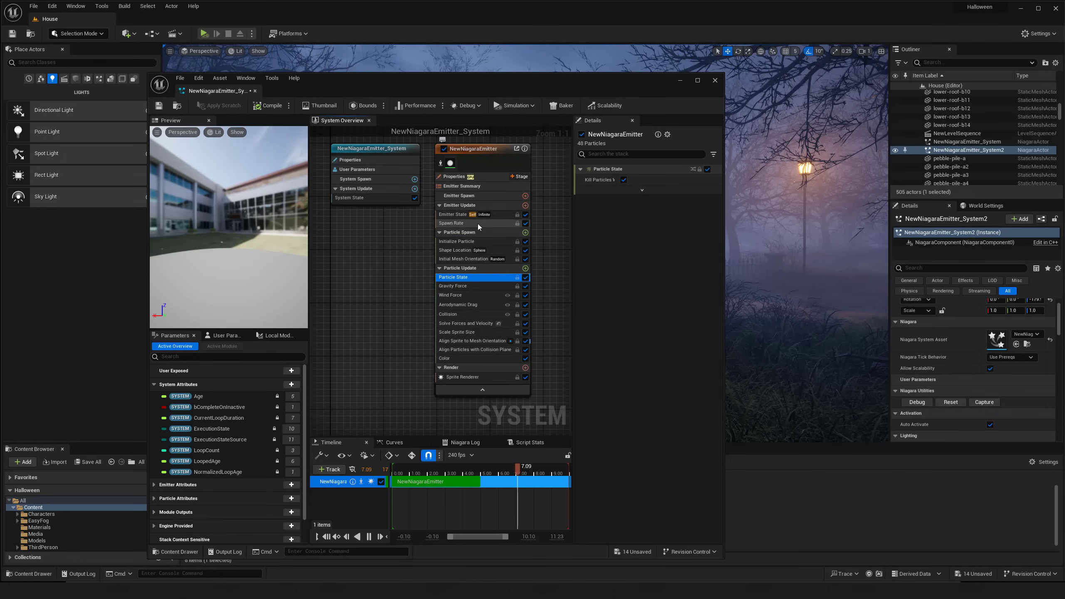
{"action": "left_click", "coordinate": [453, 223]}
{"action": "left_click", "coordinate": [644, 179]}
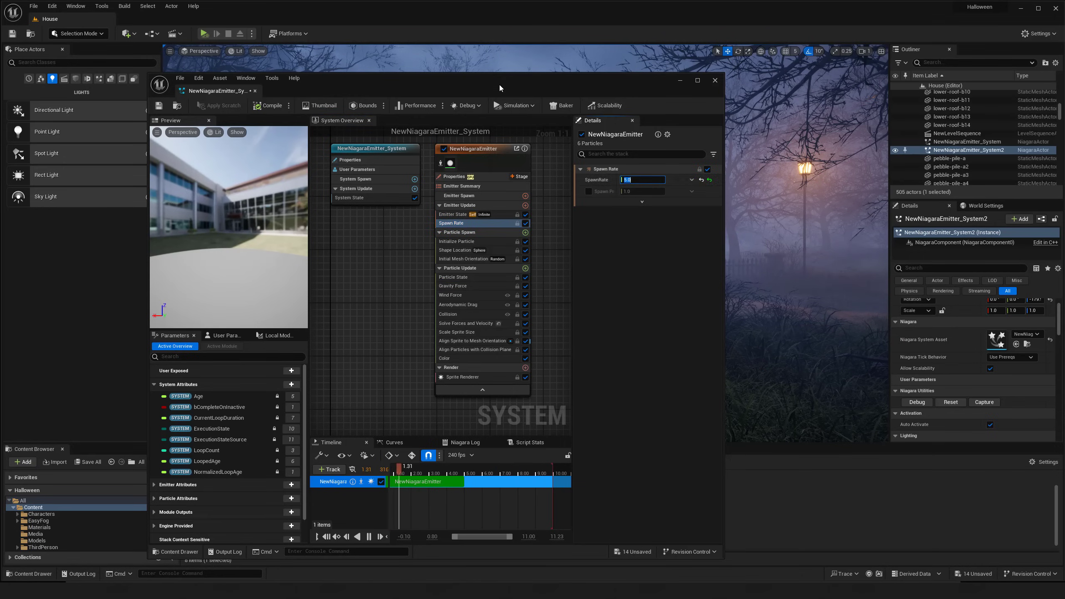
{"action": "left_click_drag", "start_coordinate": [499, 88], "coordinate": [466, 461]}
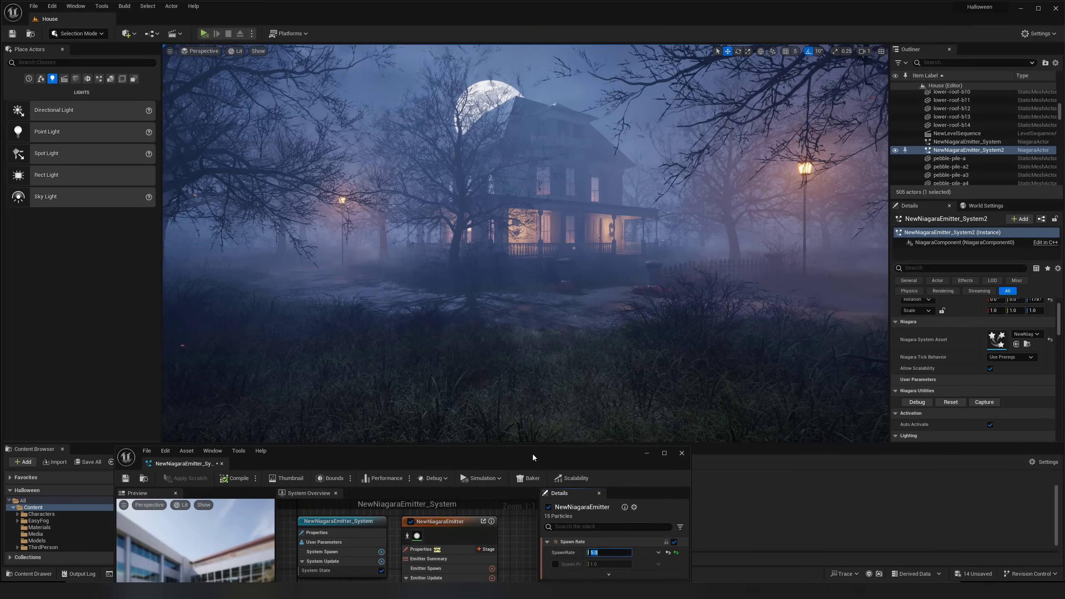
{"action": "left_click_drag", "start_coordinate": [533, 454], "coordinate": [563, 92]}
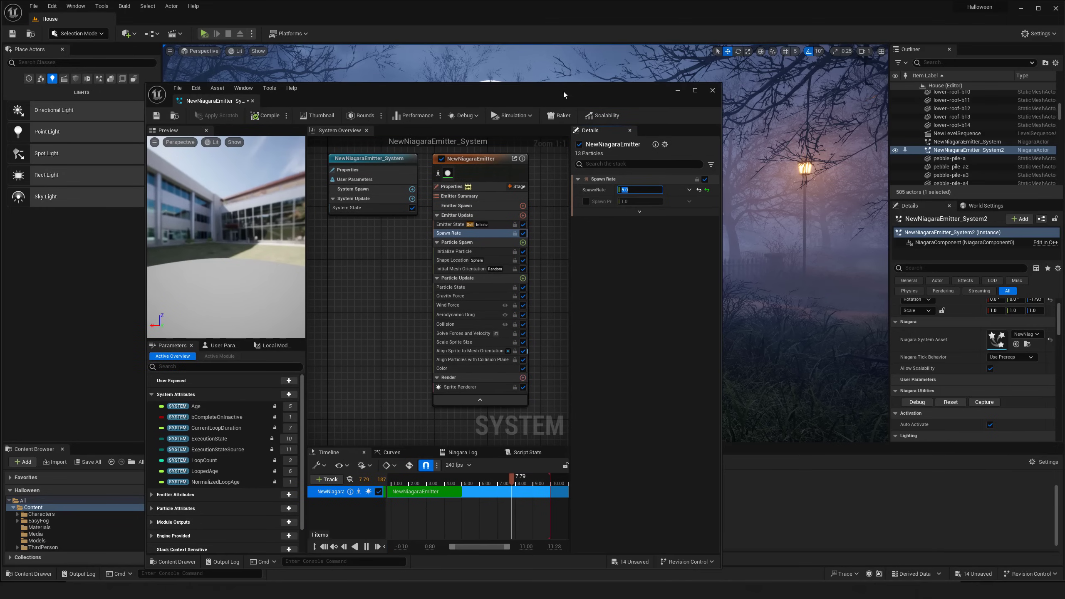
{"action": "left_click", "coordinate": [253, 100]}
Duplicate the original particle system and place the copy farther back, near the middle of the yard.
{"action": "right_click_drag", "start_coordinate": [530, 280], "coordinate": [524, 300]}
{"action": "key", "text": "s"}
{"action": "key", "text": "g"}
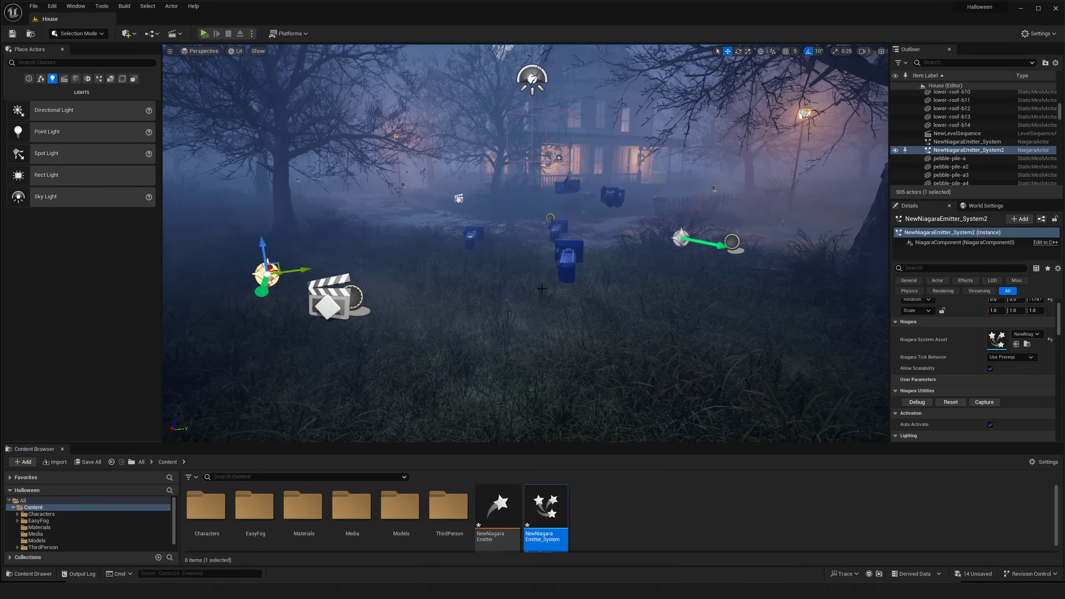
{"action": "key", "text": "w"}
{"action": "right_click_drag", "start_coordinate": [570, 270], "coordinate": [575, 269]}
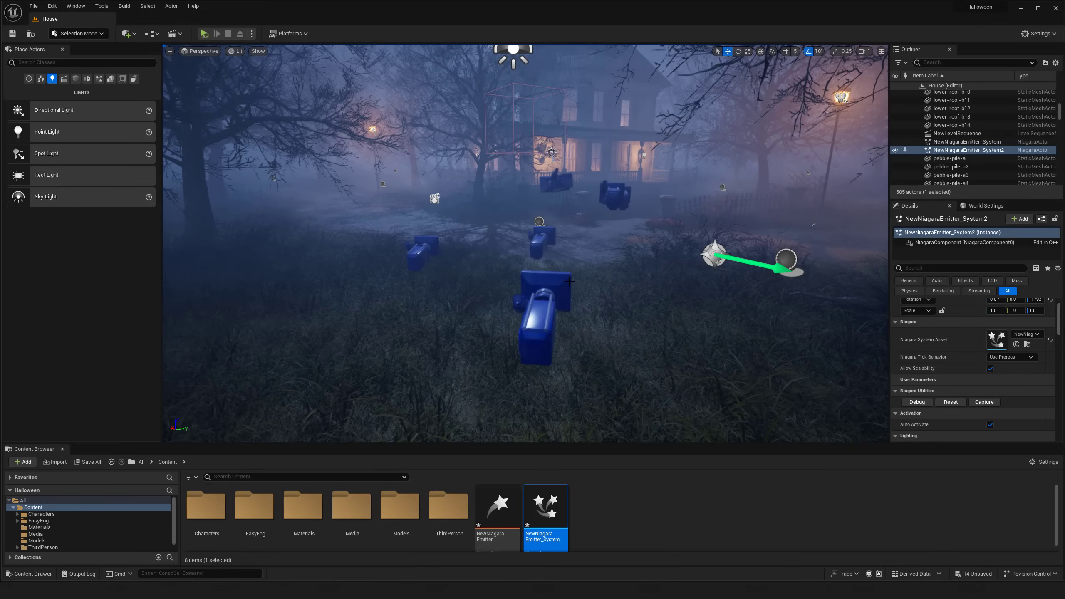
{"action": "left_click", "coordinate": [712, 255]}
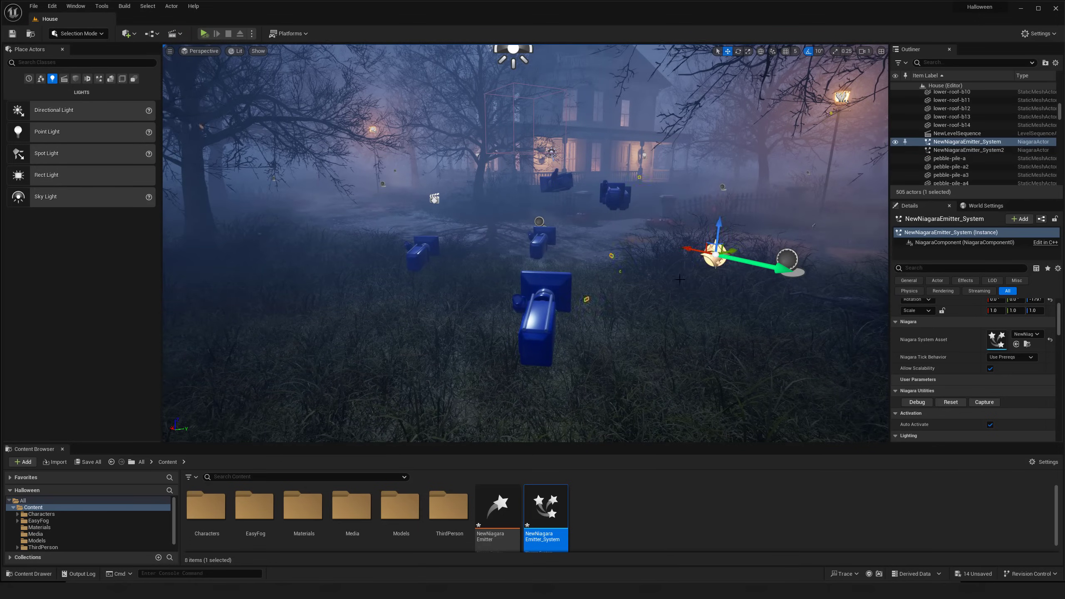
{"action": "key", "text": "s"}
{"action": "key", "text": "d"}
{"action": "right_click_drag", "start_coordinate": [712, 255], "coordinate": [712, 257]}
{"action": "left_click_drag", "start_coordinate": [598, 244], "coordinate": [414, 221], "text": "alt"}
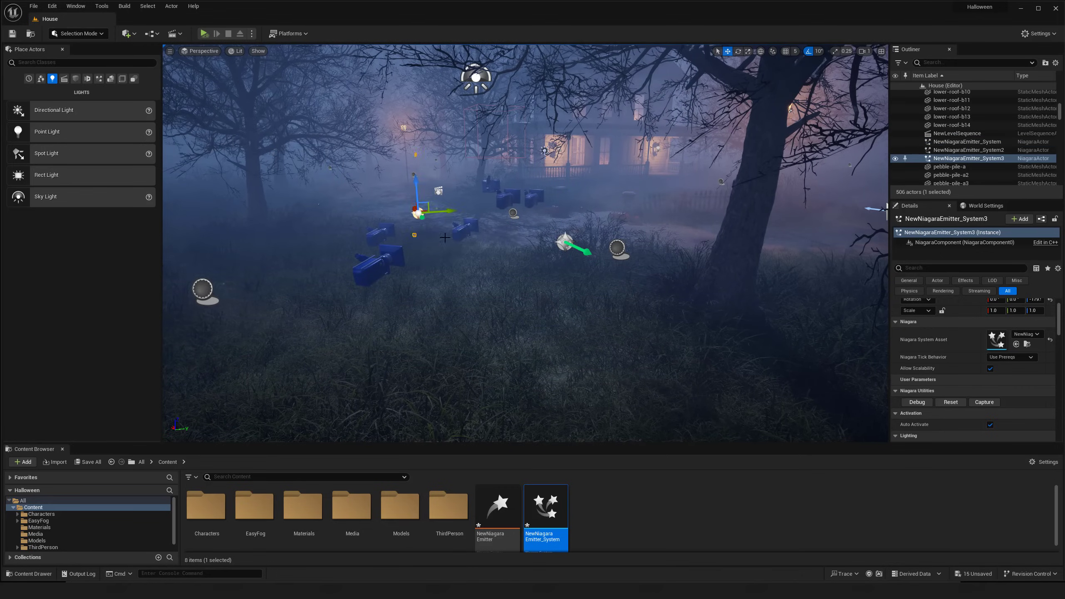
Select the moon plane behind the house and enlarge it slightly with uniform scaling.
{"action": "key", "text": "g"}
{"action": "key", "text": "s"}
{"action": "right_click_drag", "start_coordinate": [445, 237], "coordinate": [442, 210]}
{"action": "key", "text": "w"}
{"action": "key", "text": "s"}
{"action": "key", "text": "w"}
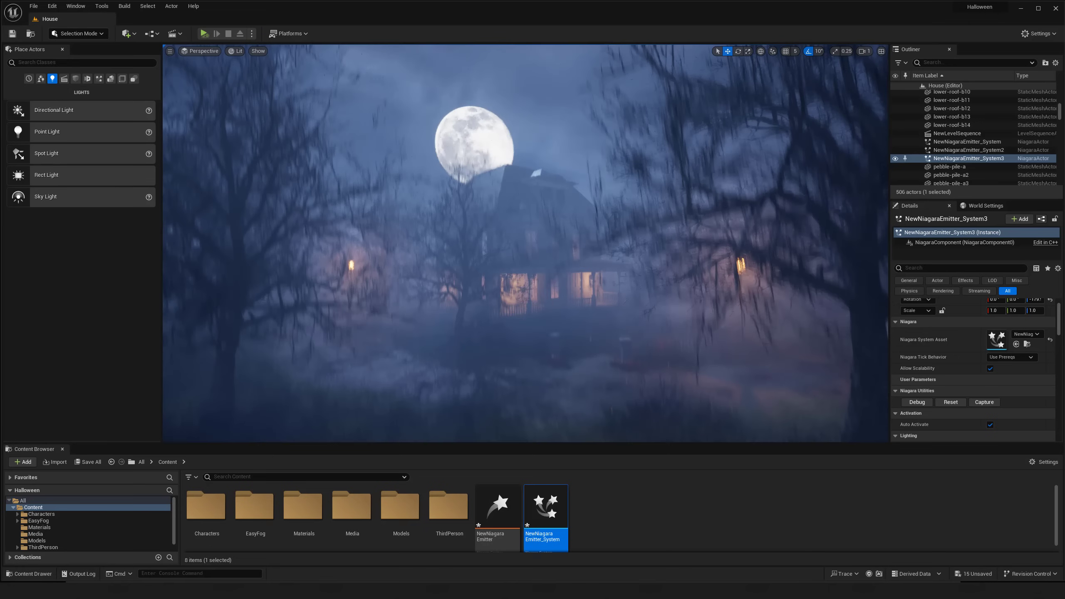
{"action": "left_click", "coordinate": [478, 134]}
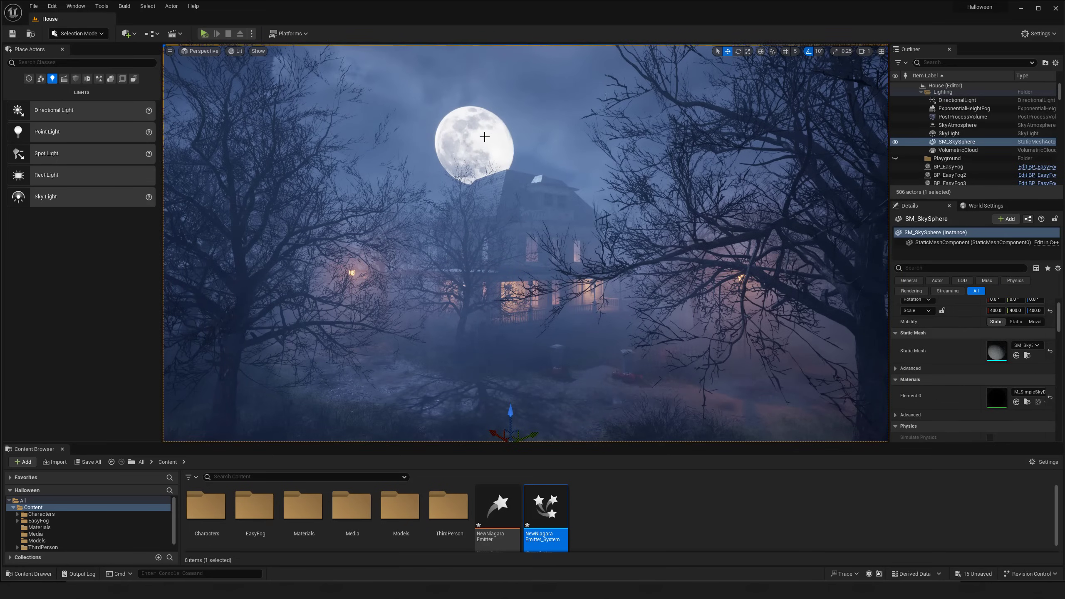
{"action": "left_click", "coordinate": [485, 137]}
{"action": "scroll", "coordinate": [478, 151], "scroll_direction": "up", "scroll_amount": 3}
{"action": "key", "text": "r"}
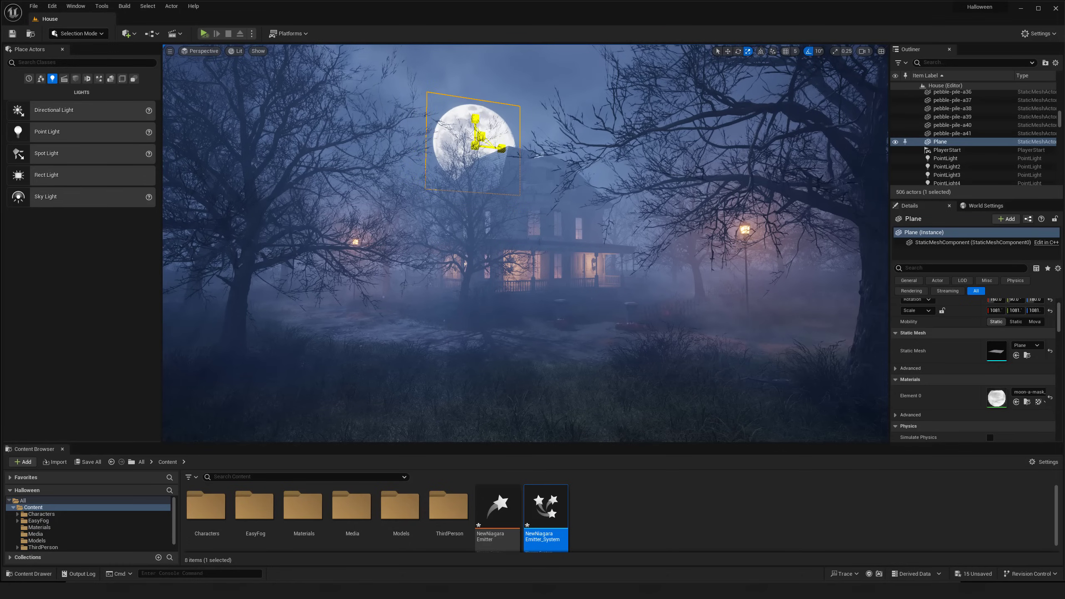
{"action": "left_click_drag", "start_coordinate": [475, 146], "coordinate": [478, 142]}
{"action": "key", "text": "w"}
{"action": "key", "text": "g"}
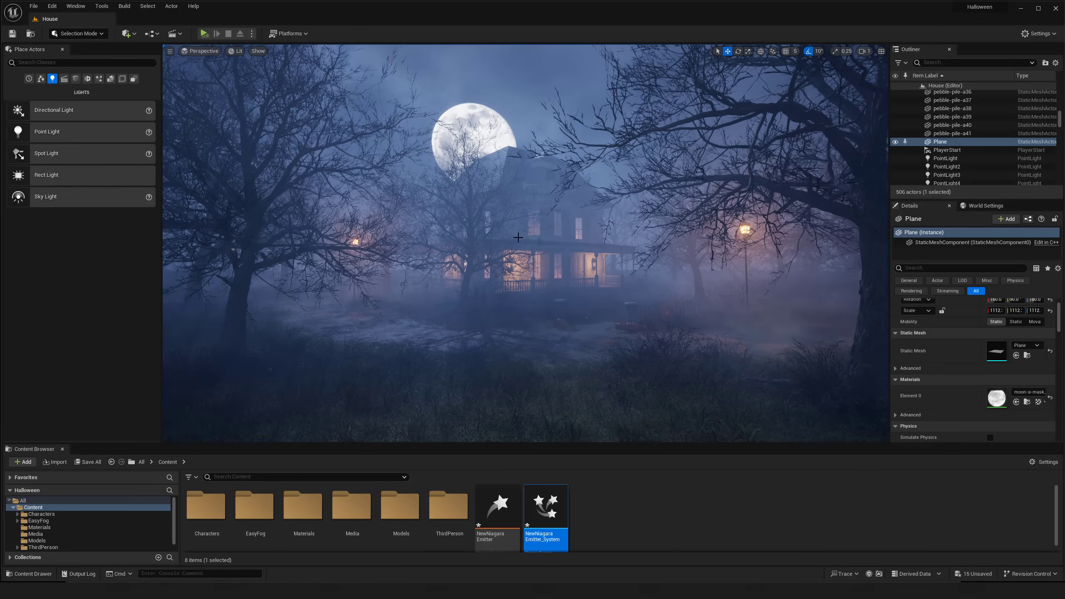
Set the moon plane's scale to 2000 on all three axes.
{"action": "right_click_drag", "start_coordinate": [539, 206], "coordinate": [540, 185]}
{"action": "key", "text": "g"}
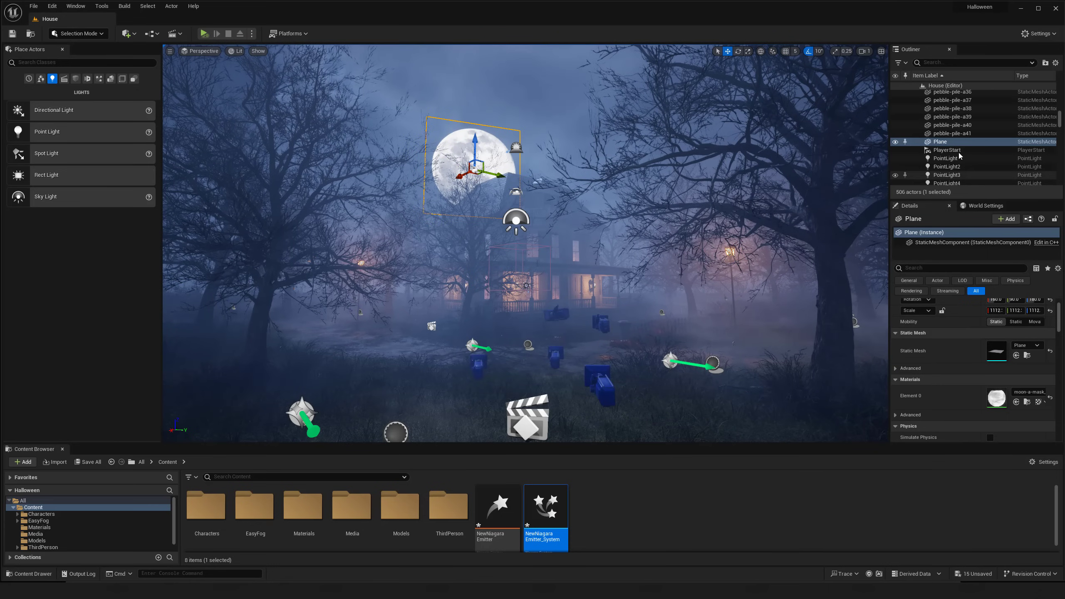
{"action": "left_click", "coordinate": [995, 311]}
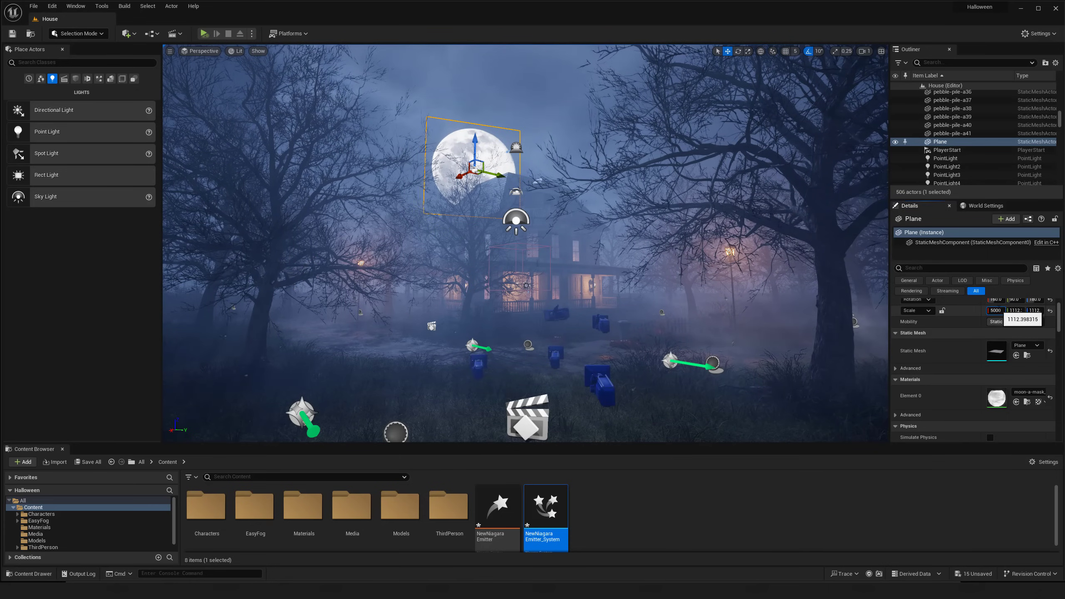
{"action": "type", "text": "5000"}
{"action": "key", "text": "Tab"}
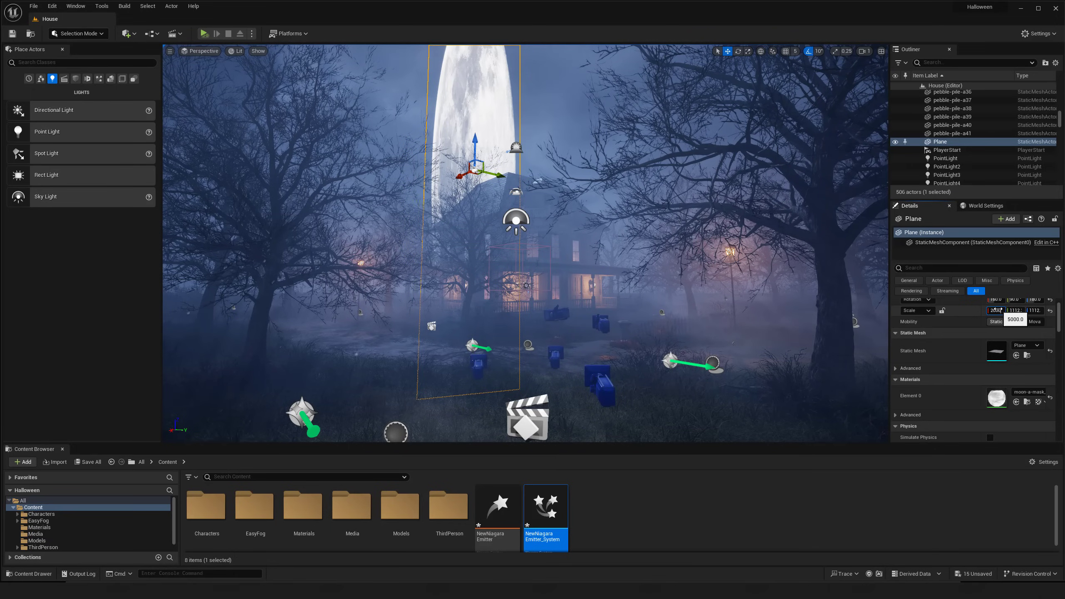
{"action": "key", "text": "Tab"}
{"action": "type", "text": "2000"}
{"action": "key", "text": "Tab"}
{"action": "type", "text": "2"}
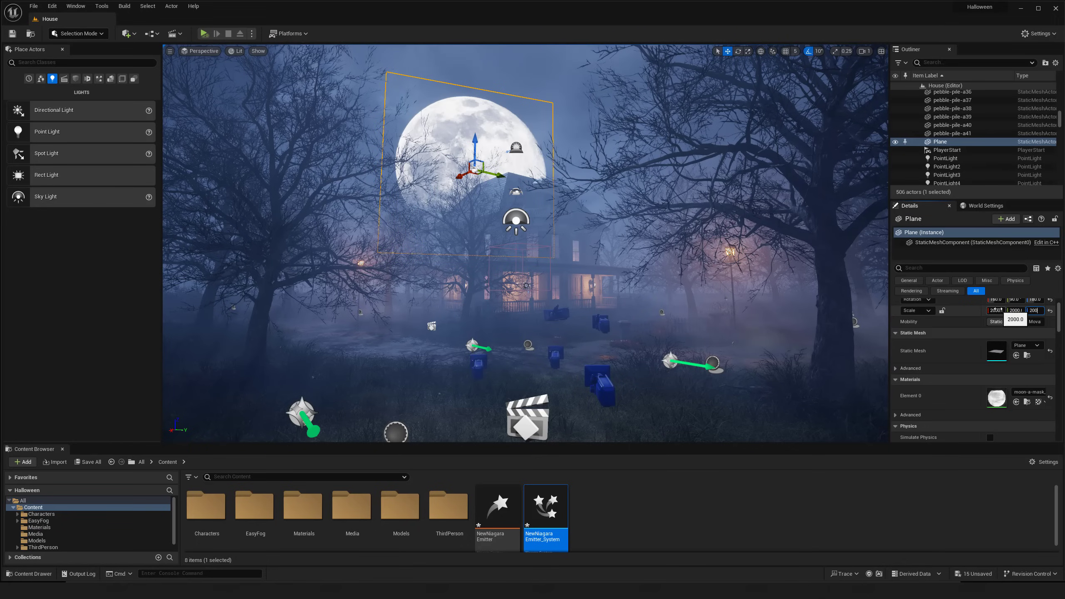
Move the enlarged moon plane farther back behind the house and check it against the sky.
{"action": "right_click_drag", "start_coordinate": [538, 228], "coordinate": [520, 220]}
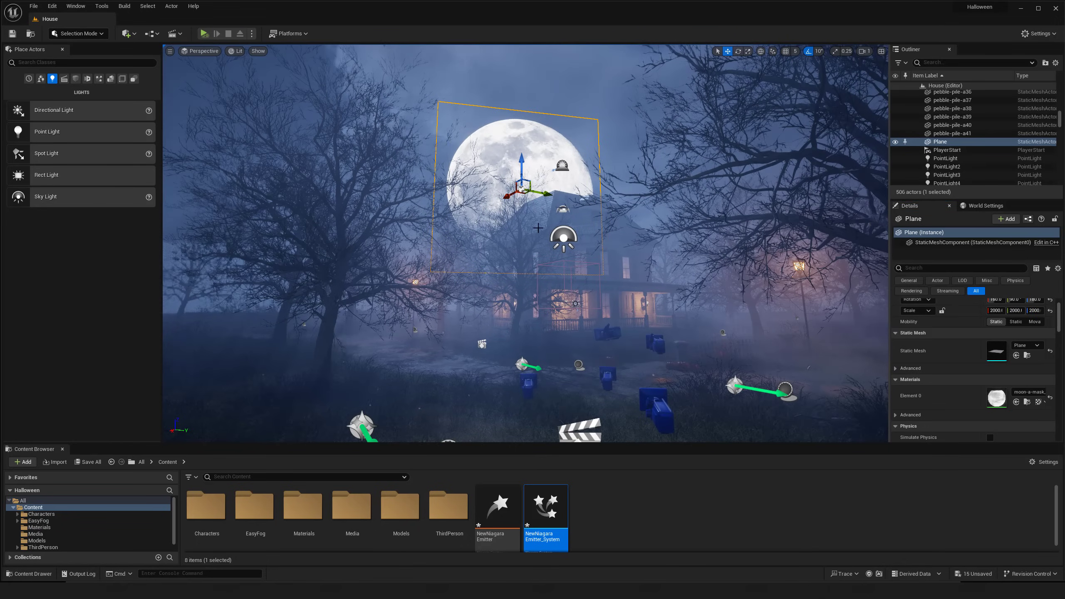
{"action": "left_click_drag", "start_coordinate": [505, 192], "coordinate": [550, 205]}
{"action": "key", "text": "g"}
{"action": "middle_click_drag", "start_coordinate": [550, 205], "coordinate": [552, 178]}
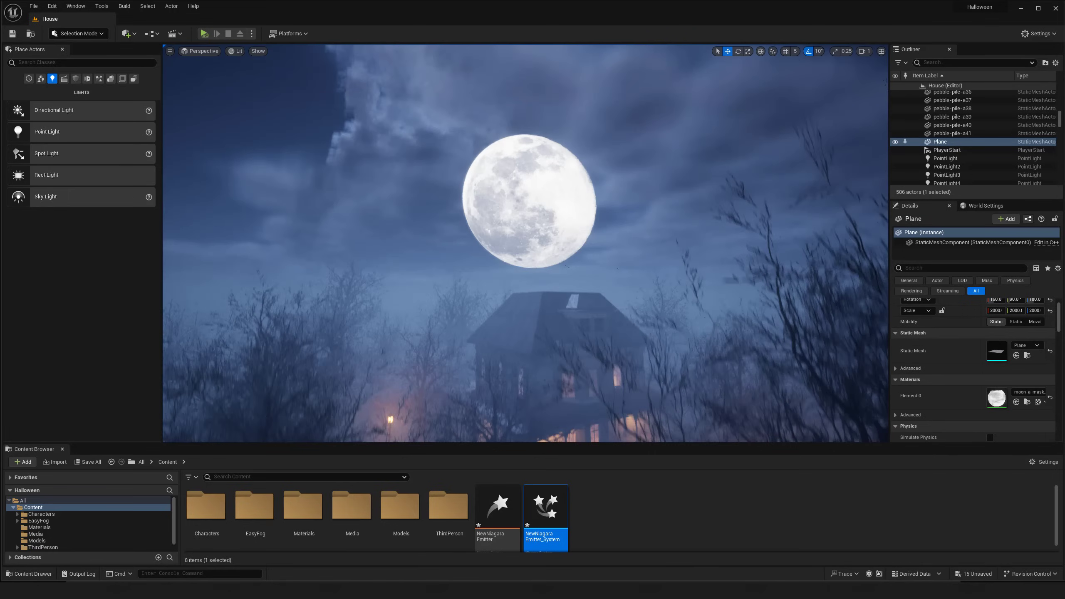
{"action": "right_click_drag", "start_coordinate": [553, 179], "coordinate": [561, 264]}
{"action": "key", "text": "w"}
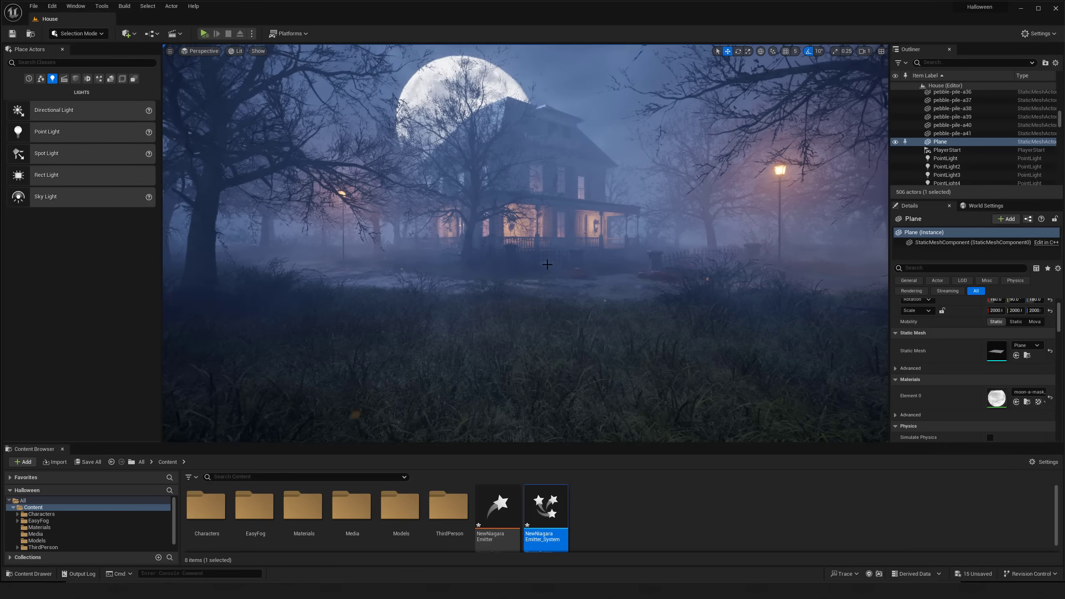
Rotate the moon plane 10 degrees about its vertical axis and check it with the editor icons hidden.
{"action": "key", "text": "g"}
{"action": "key", "text": "e"}
{"action": "left_click_drag", "start_coordinate": [461, 122], "coordinate": [483, 126]}
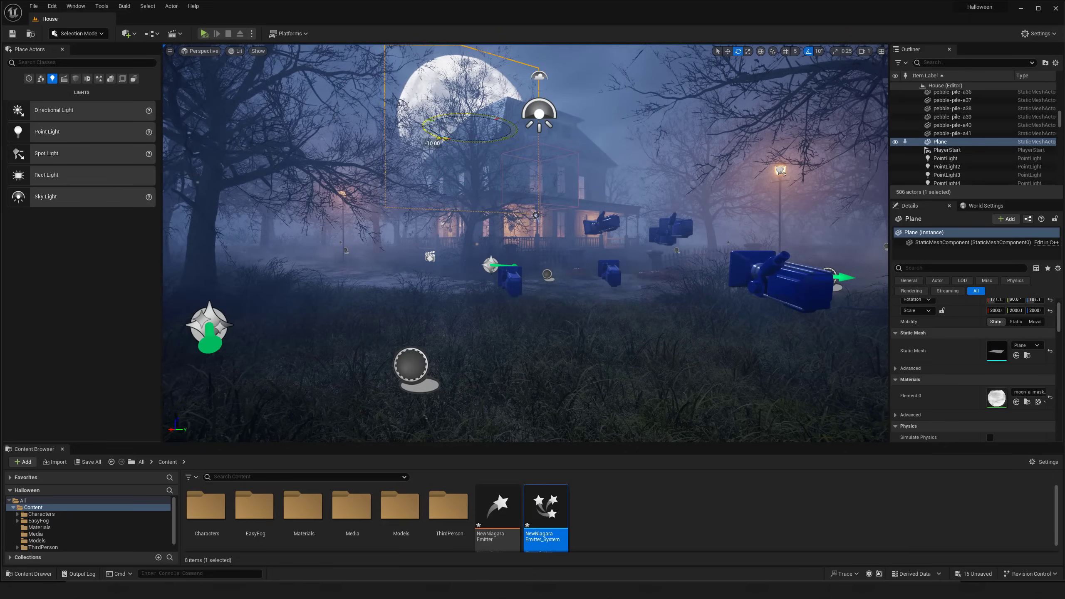
{"action": "key", "text": "w"}
{"action": "key", "text": "g"}
{"action": "right_click_drag", "start_coordinate": [526, 160], "coordinate": [519, 158]}
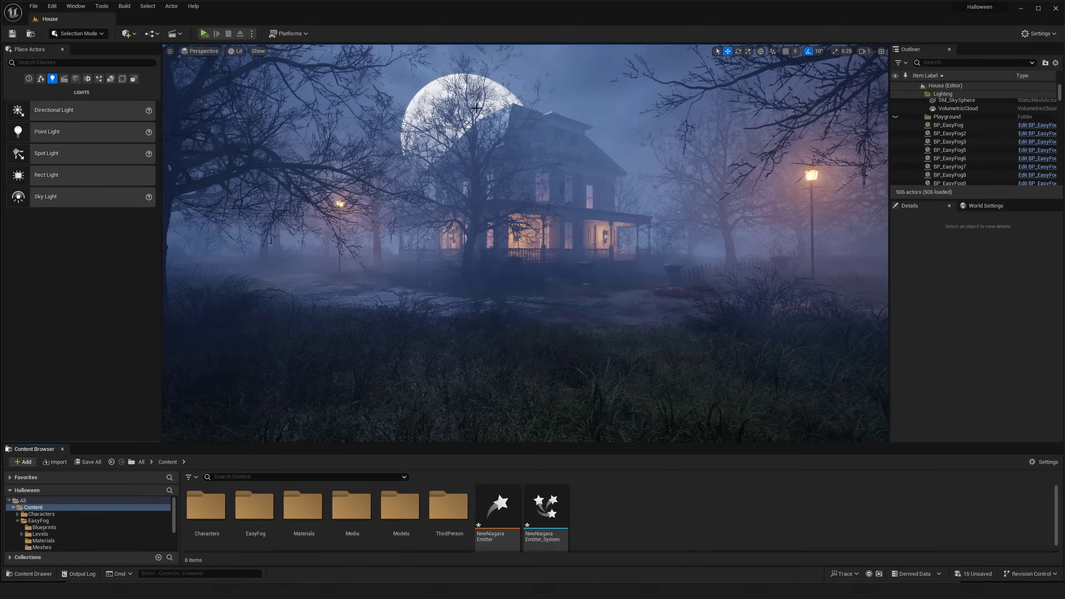
{"action": "key", "text": "s"}
{"action": "right_click_drag", "start_coordinate": [469, 130], "coordinate": [491, 166]}
{"action": "key", "text": "w"}
Find the ExponentialHeightFog actor and set its Fog Height Falloff to 2.0.
{"action": "left_click", "coordinate": [960, 63]}
{"action": "type", "text": "ex"}
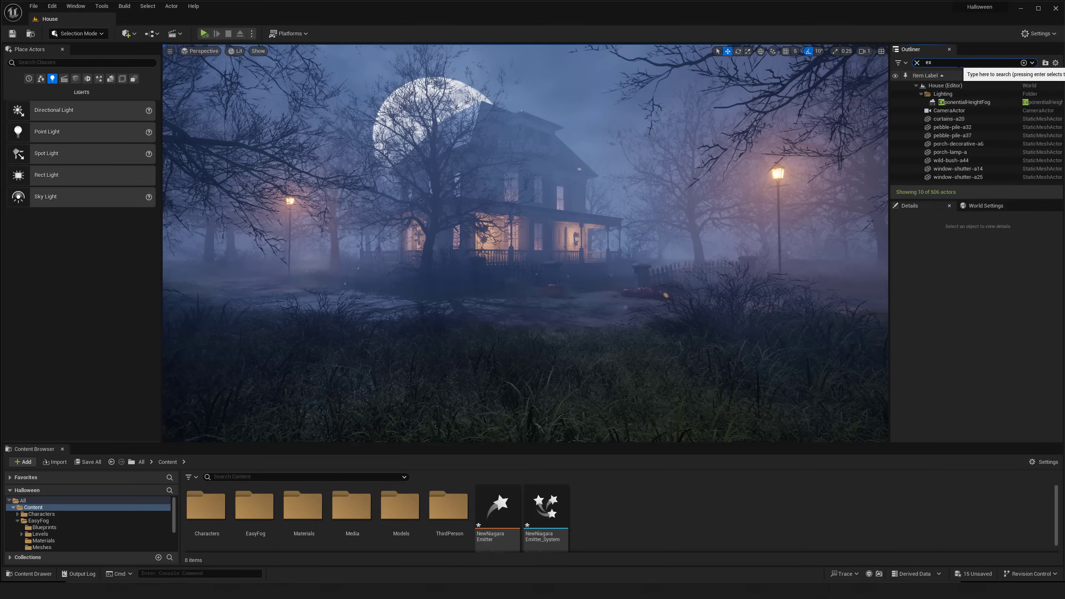
{"action": "left_click", "coordinate": [965, 102]}
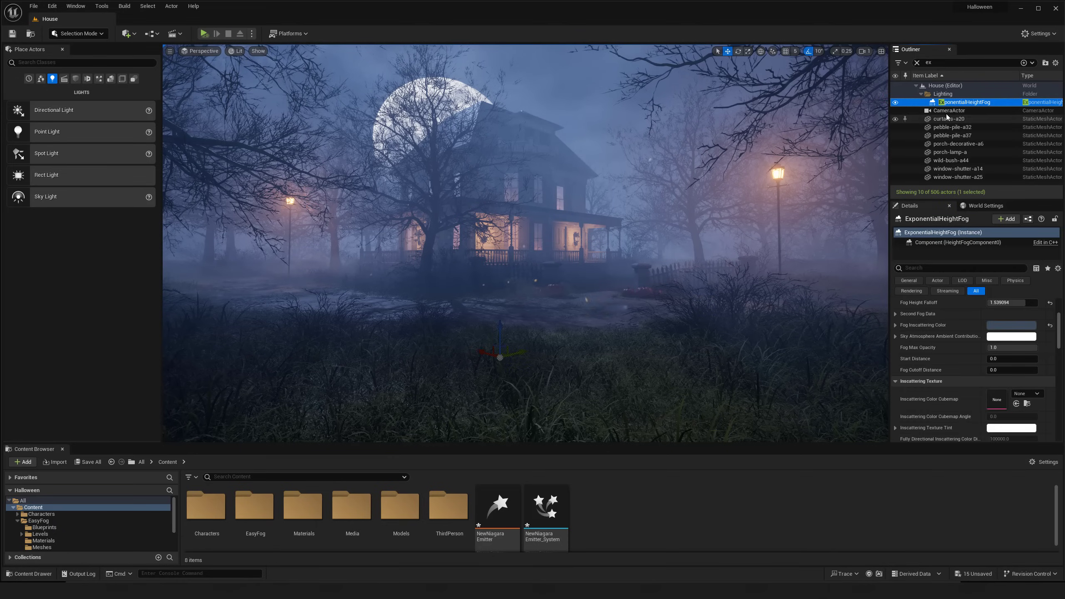
{"action": "left_click", "coordinate": [998, 303]}
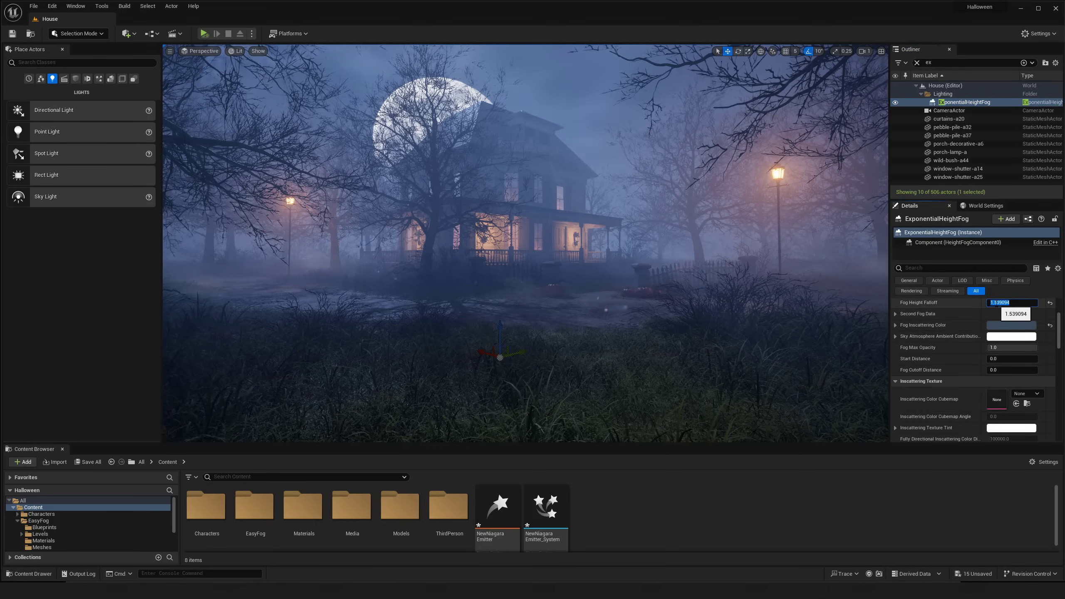
{"action": "left_click_drag", "start_coordinate": [685, 248], "coordinate": [679, 256]}
{"action": "scroll", "coordinate": [998, 369], "scroll_direction": "up", "scroll_amount": 3}
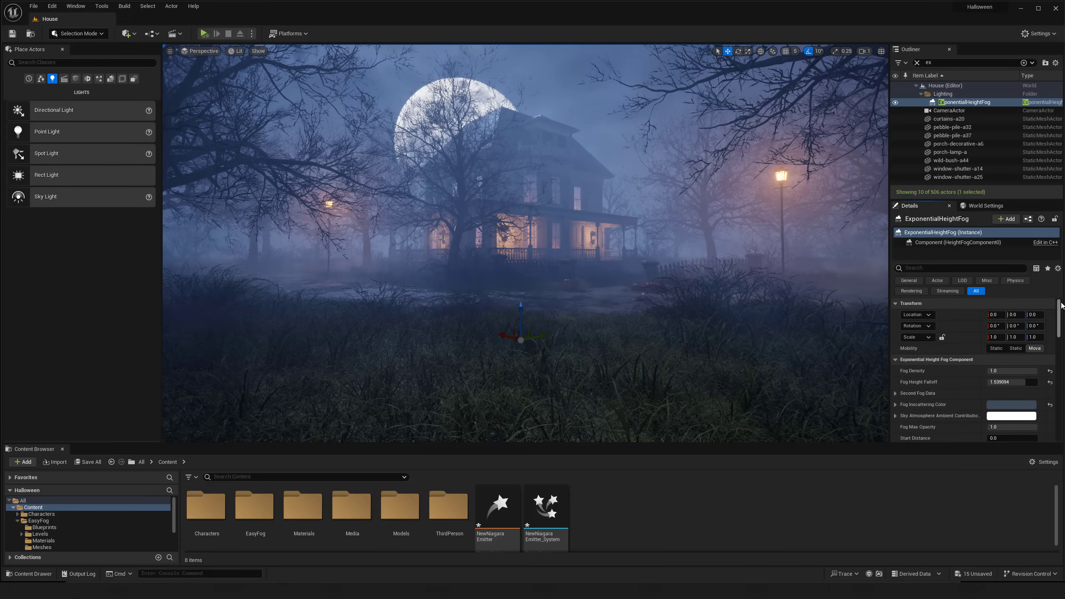
{"action": "left_click", "coordinate": [998, 370]}
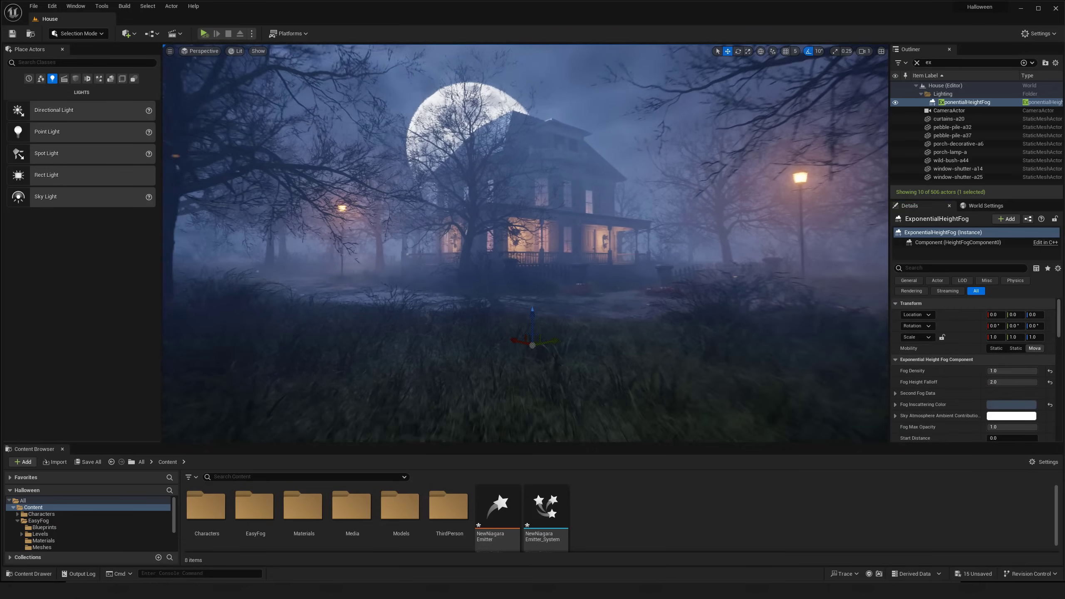
{"action": "mouse_move", "coordinate": [682, 302]}
{"action": "right_mouse_down"}
{"action": "mouse_move", "coordinate": [669, 295]}
{"action": "mouse_move", "coordinate": [682, 302]}
{"action": "right_mouse_up"}
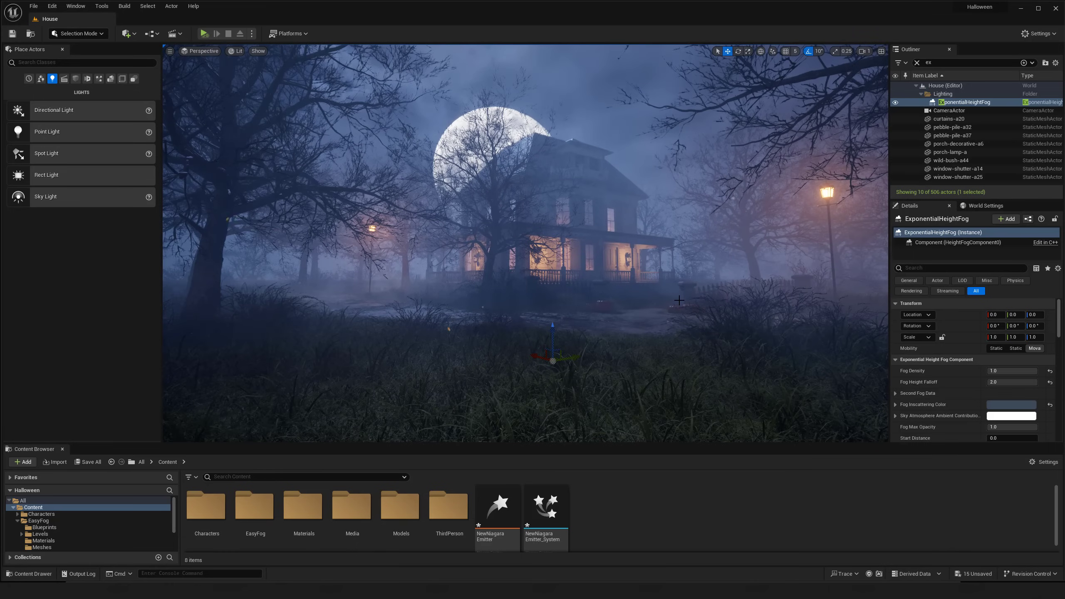
{"action": "left_click_drag", "start_coordinate": [1012, 382], "coordinate": [1038, 383]}
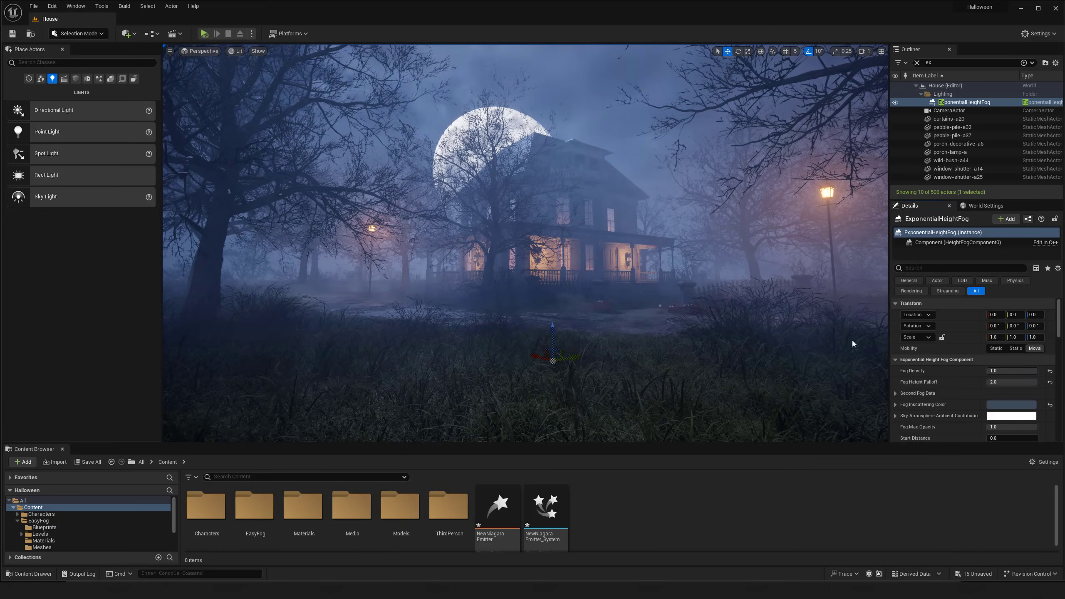
Set the ExponentialHeightFog's Fog Density to 0.7.
{"action": "mouse_move", "coordinate": [853, 342]}
{"action": "right_mouse_down"}
{"action": "mouse_move", "coordinate": [746, 343]}
{"action": "mouse_move", "coordinate": [841, 334]}
{"action": "right_mouse_up"}
{"action": "key", "text": "w"}
{"action": "right_click_drag", "start_coordinate": [743, 272], "coordinate": [751, 315]}
{"action": "left_click", "coordinate": [1014, 370]}
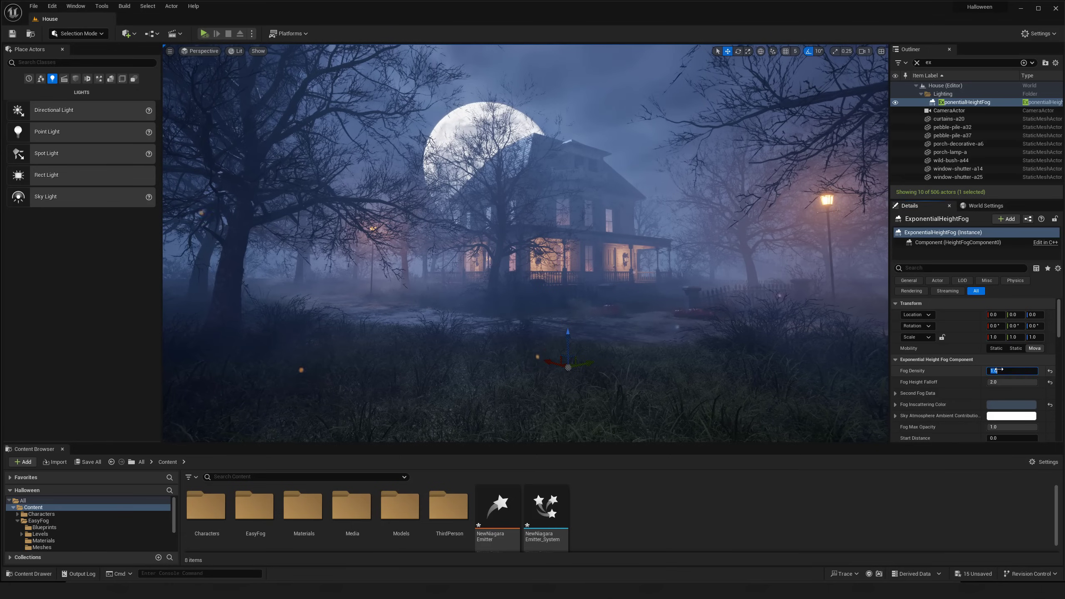
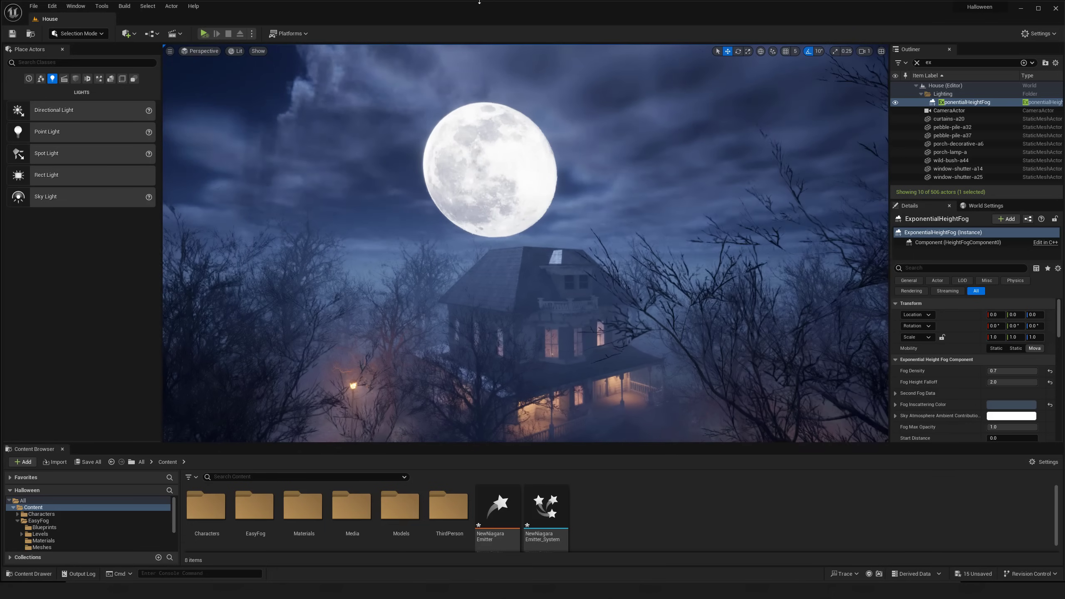
Select the moon plane and move it much farther back and higher into the sky above the house.
{"action": "left_click", "coordinate": [480, 158]}
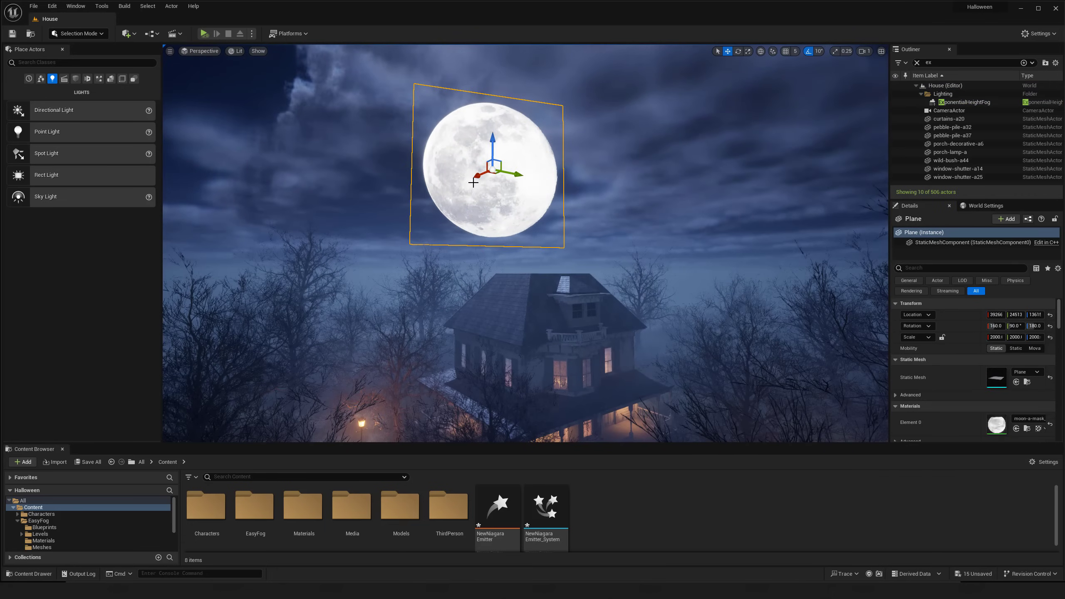
{"action": "left_click_drag", "start_coordinate": [480, 169], "coordinate": [404, 91]}
{"action": "right_click_drag", "start_coordinate": [431, 104], "coordinate": [431, 69]}
{"action": "left_click_drag", "start_coordinate": [436, 143], "coordinate": [478, 113]}
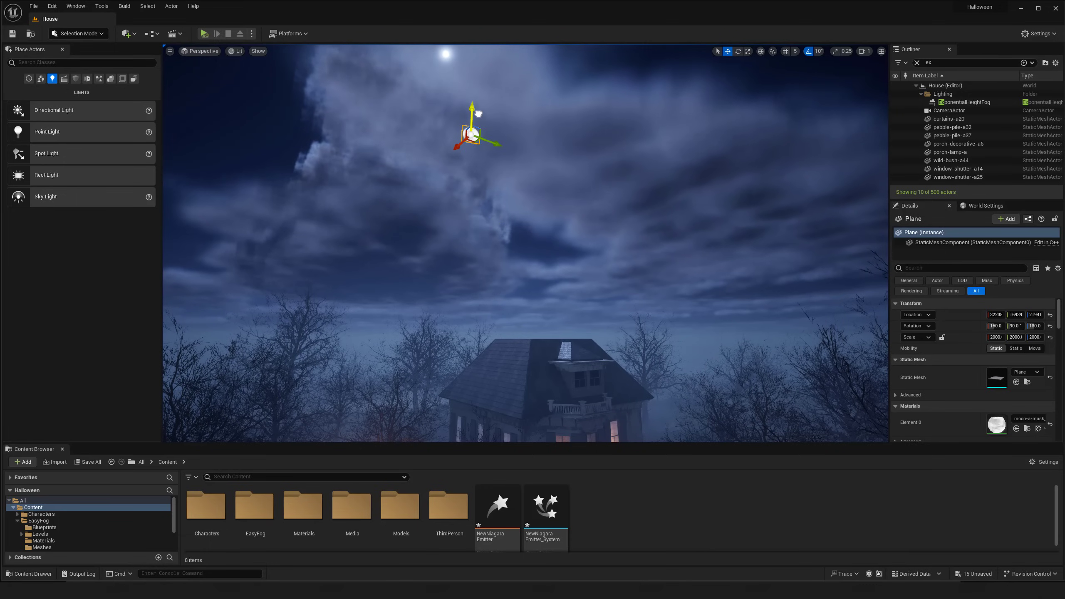
{"action": "right_click_drag", "start_coordinate": [446, 168], "coordinate": [469, 184]}
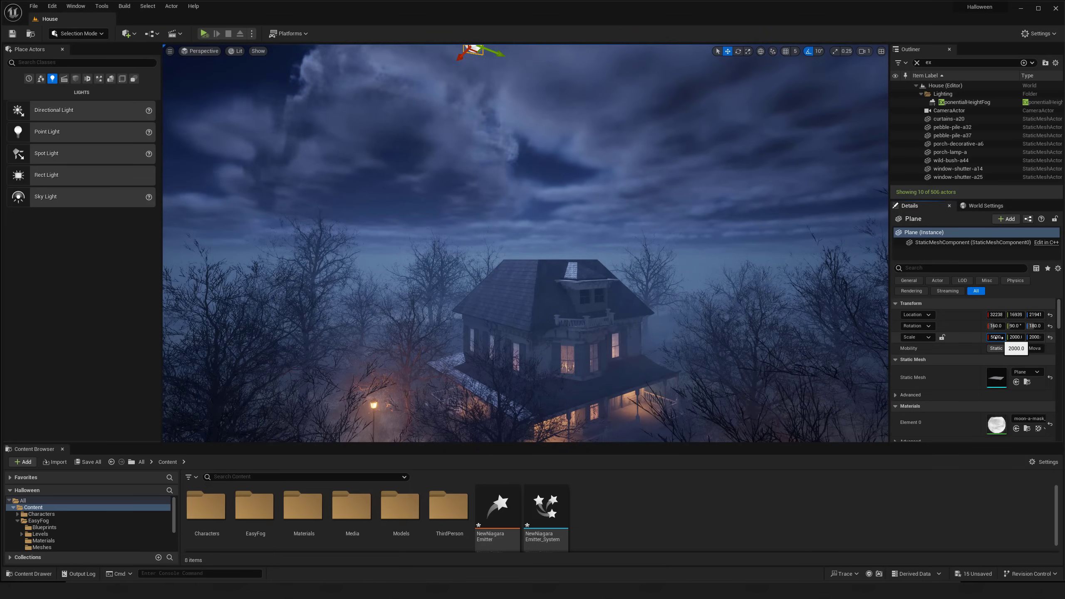
Set the moon plane's scale to 5000 on all three axes.
{"action": "key", "text": "Tab"}
{"action": "type", "text": "50"}
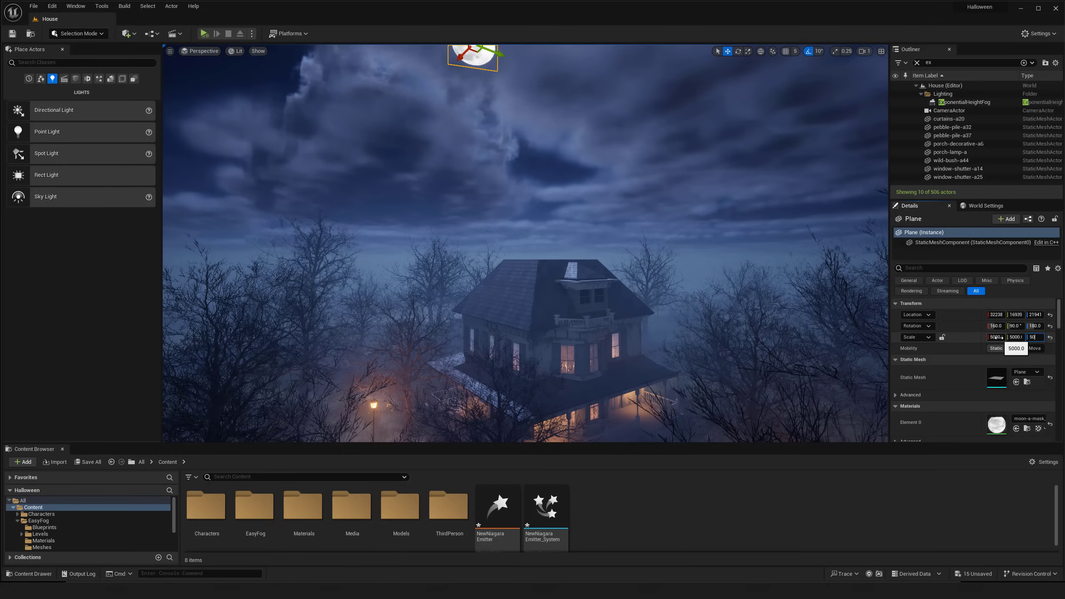
{"action": "right_click_drag", "start_coordinate": [670, 282], "coordinate": [674, 252]}
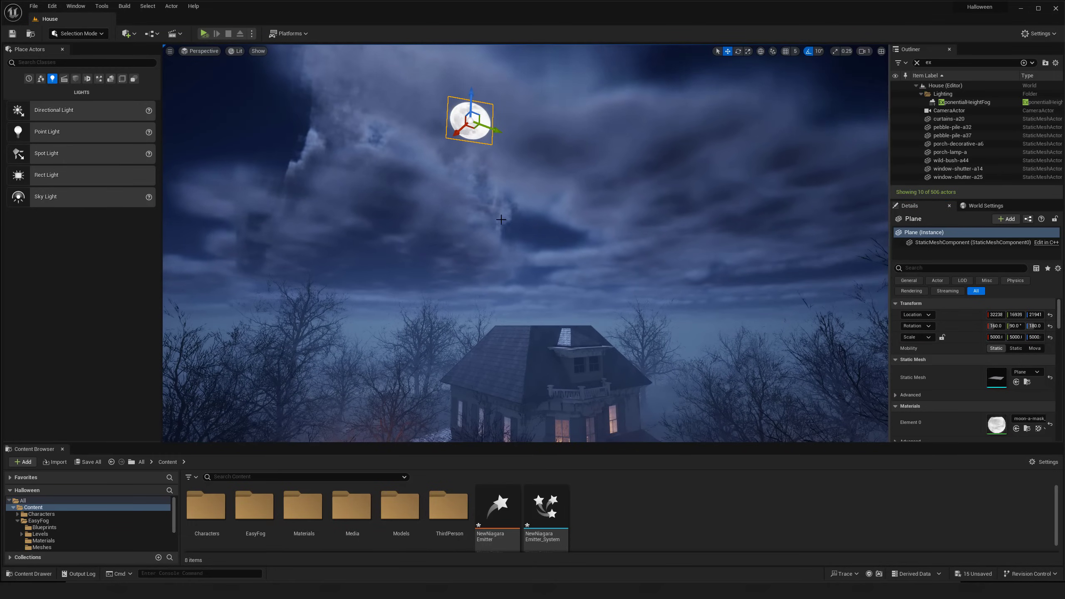
Lower the moon plane and reposition it beside the house roof as seen from the front yard.
{"action": "right_click_drag", "start_coordinate": [555, 223], "coordinate": [559, 213]}
{"action": "left_click_drag", "start_coordinate": [470, 113], "coordinate": [503, 264]}
{"action": "key", "text": "s"}
{"action": "right_click_drag", "start_coordinate": [514, 269], "coordinate": [513, 269]}
{"action": "left_click_drag", "start_coordinate": [465, 259], "coordinate": [522, 232]}
{"action": "key", "text": "s"}
{"action": "right_click_drag", "start_coordinate": [522, 232], "coordinate": [522, 233]}
{"action": "key", "text": "w"}
{"action": "right_click_drag", "start_coordinate": [491, 168], "coordinate": [491, 169]}
{"action": "left_click_drag", "start_coordinate": [473, 153], "coordinate": [470, 113]}
Set the moon plane's scale to 10000 on all three axes.
{"action": "key", "text": "e"}
{"action": "key", "text": "r"}
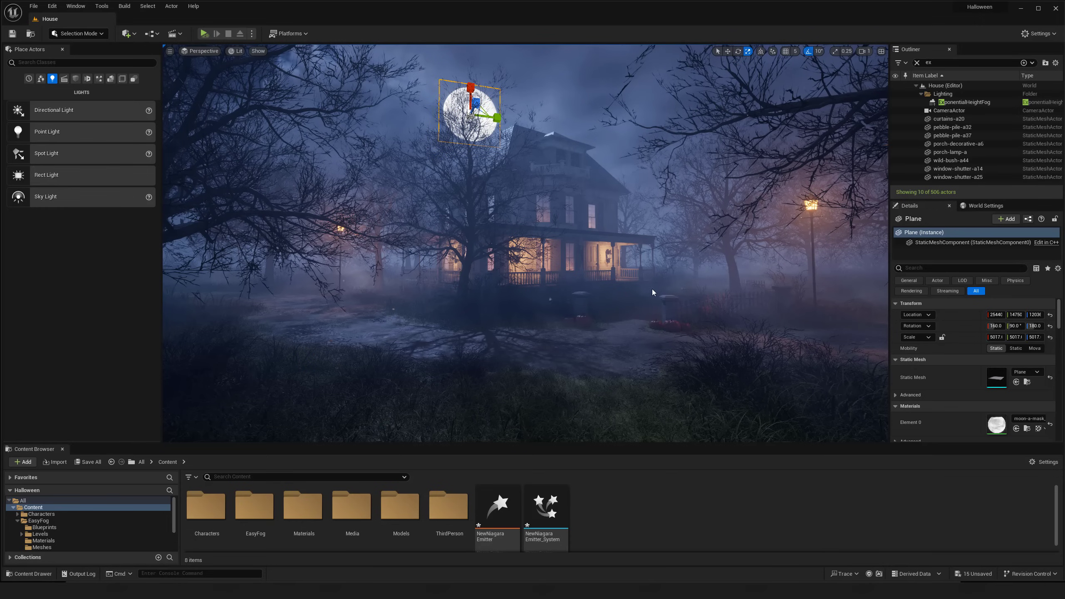
{"action": "left_click", "coordinate": [997, 337]}
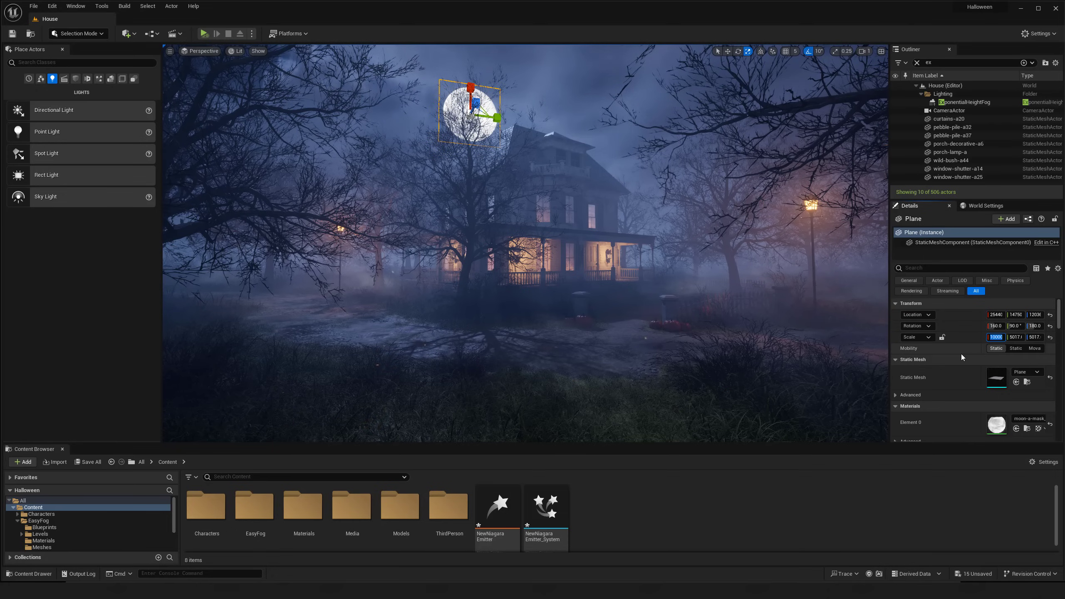
{"action": "key", "text": "Tab"}
{"action": "type", "text": "10000"}
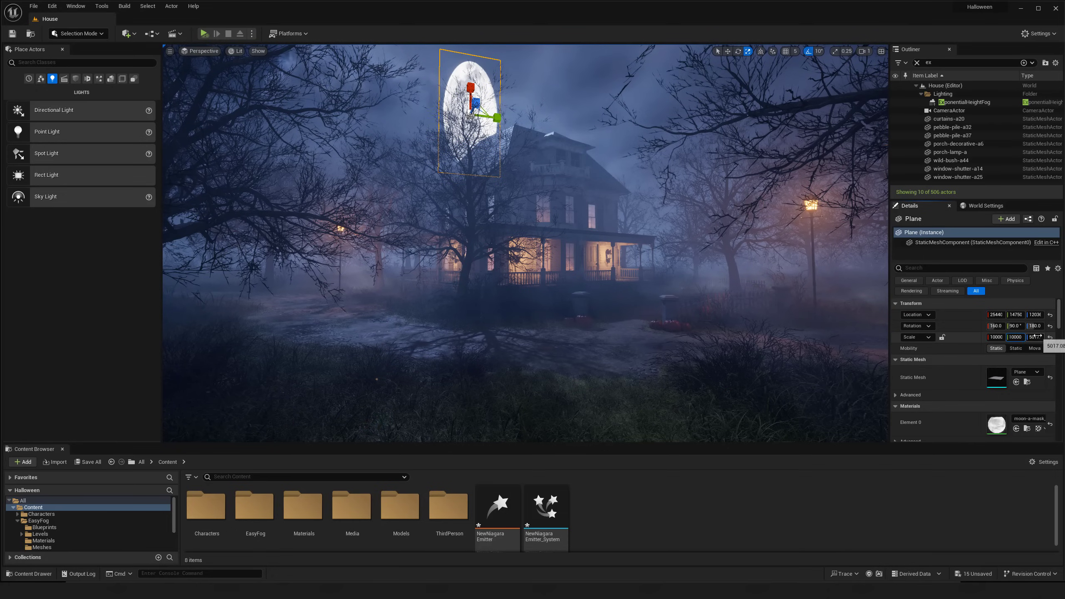
{"action": "key", "text": "Tab"}
{"action": "type", "text": "10000"}
{"action": "key", "text": "Return"}
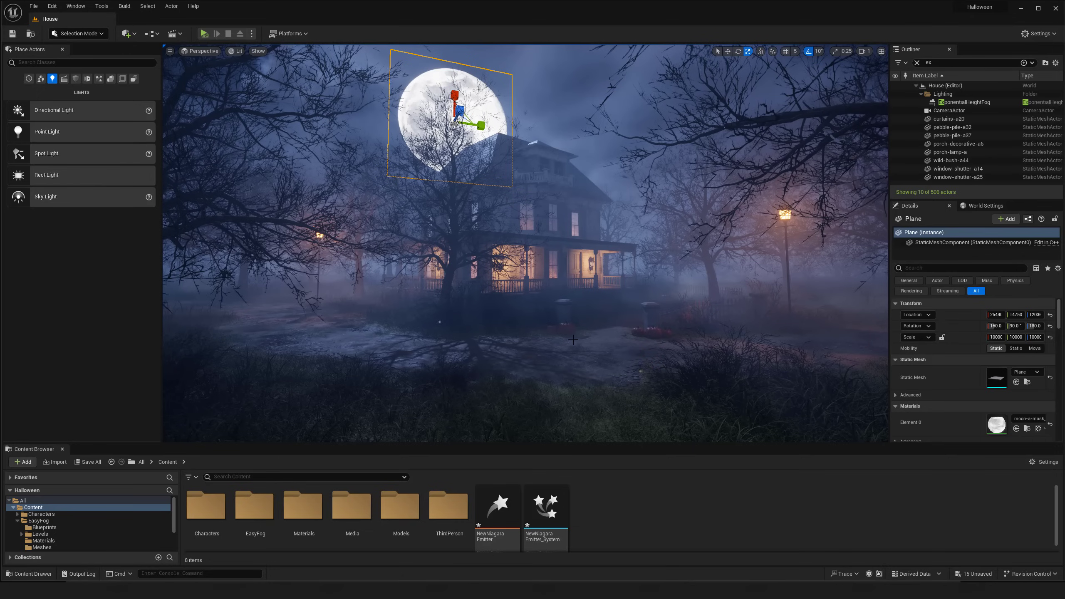
Lower the moon plane and shift it sideways so it sits partly behind the roof, checking it with editor icons hidden.
{"action": "key", "text": "w"}
{"action": "left_click_drag", "start_coordinate": [468, 105], "coordinate": [486, 160]}
{"action": "key", "text": "g"}
{"action": "key", "text": "g"}
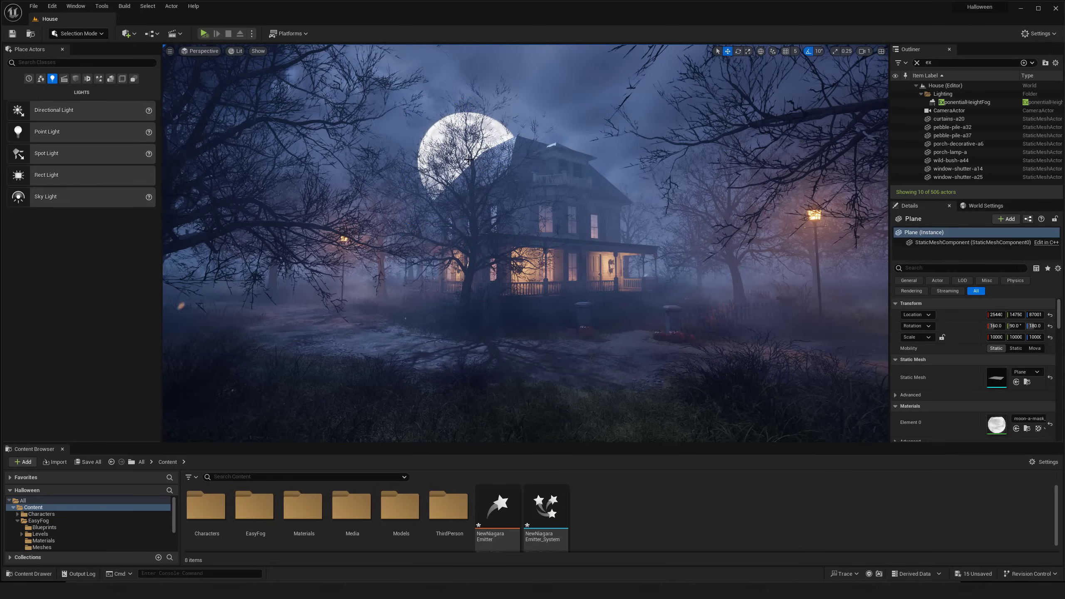
{"action": "key", "text": "s"}
{"action": "right_click_drag", "start_coordinate": [485, 159], "coordinate": [478, 164]}
{"action": "key", "text": "g"}
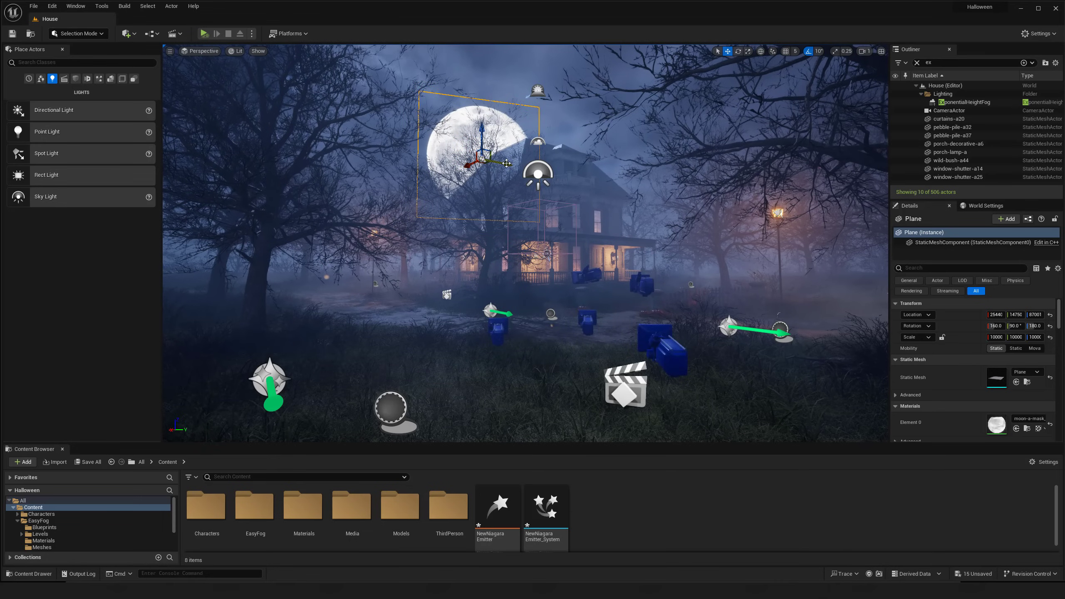
{"action": "left_click_drag", "start_coordinate": [506, 163], "coordinate": [519, 162]}
{"action": "key", "text": "g"}
{"action": "key", "text": "d"}
{"action": "right_click_drag", "start_coordinate": [531, 161], "coordinate": [523, 157]}
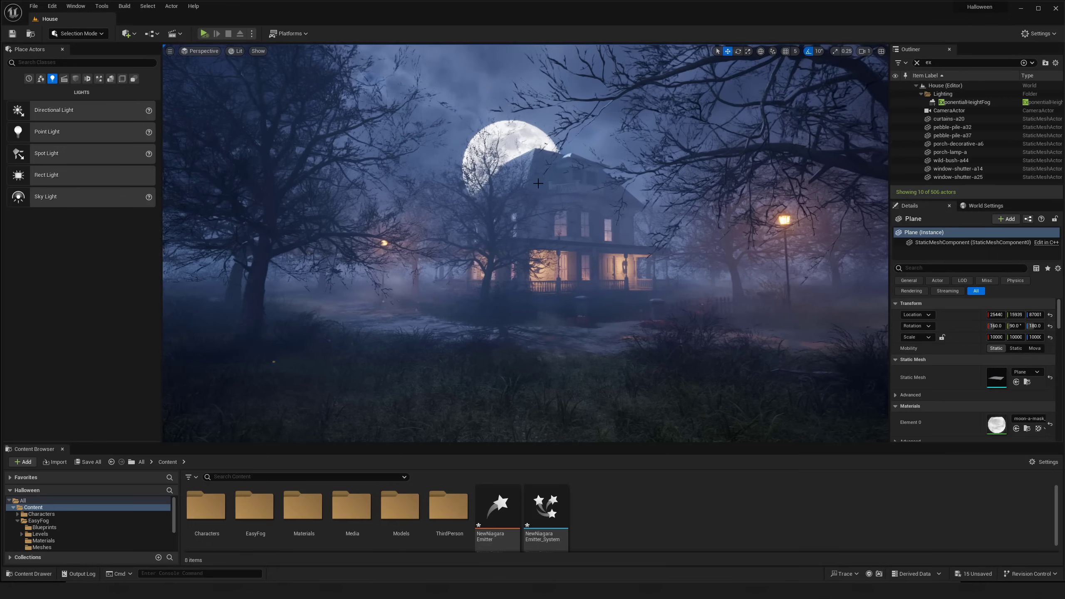
Find the VolumetricCloud actor and try a different Layer Height for the clouds.
{"action": "left_click", "coordinate": [917, 62]}
{"action": "type", "text": "vol"}
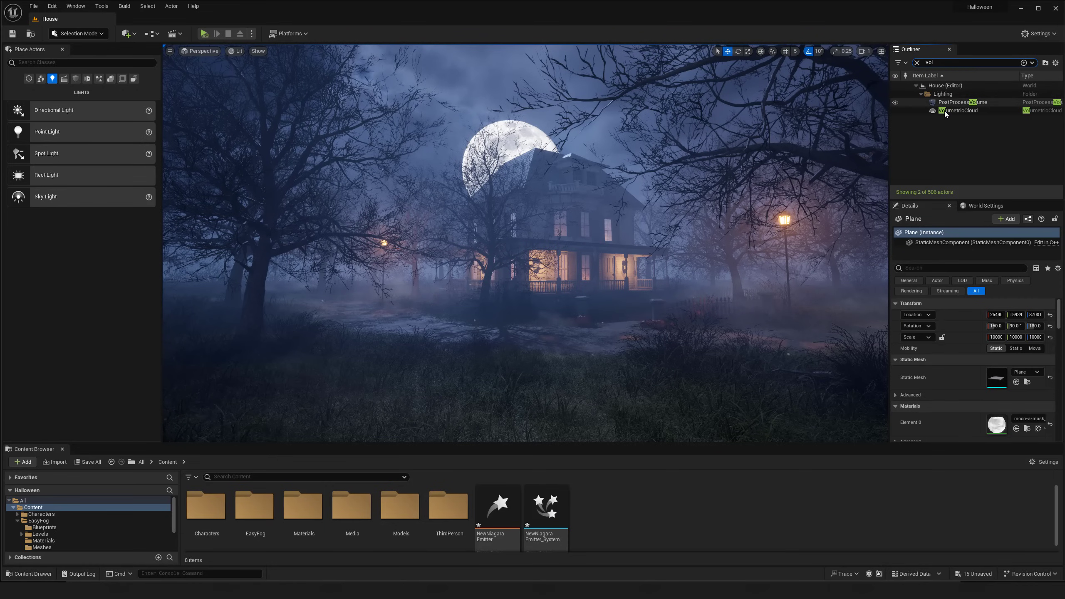
{"action": "left_click", "coordinate": [945, 112]}
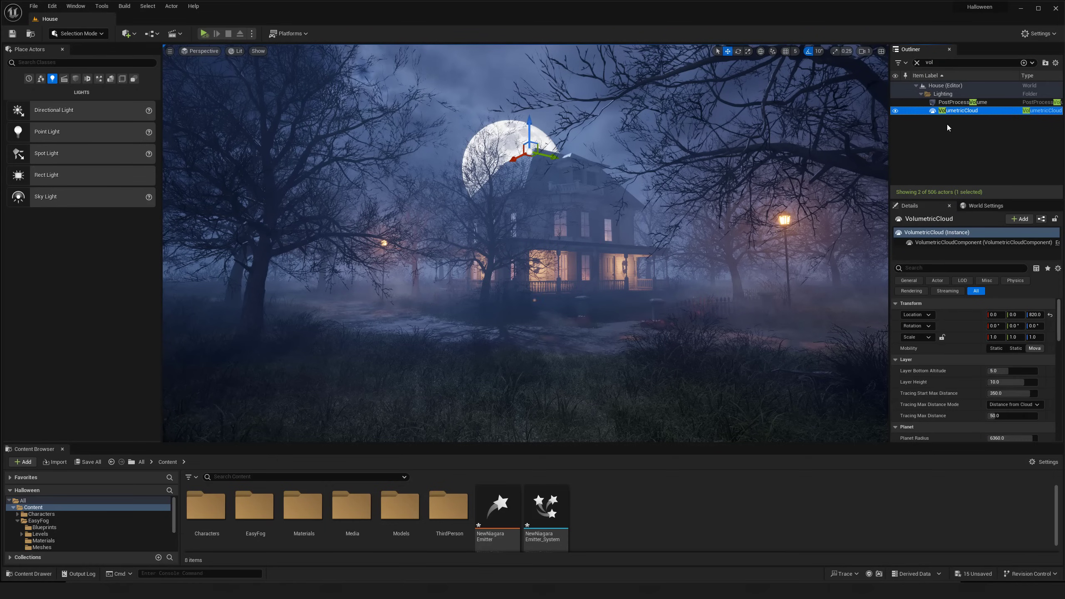
{"action": "scroll", "coordinate": [1015, 361], "scroll_direction": "down", "scroll_amount": 1}
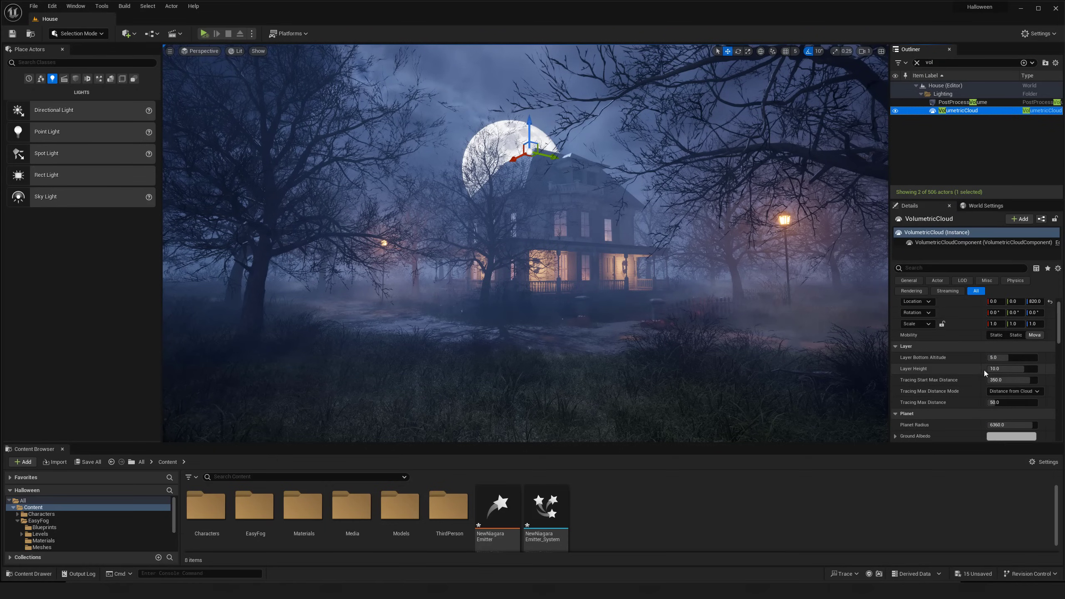
{"action": "mouse_move", "coordinate": [1011, 369]}
{"action": "left_mouse_down"}
{"action": "mouse_move", "coordinate": [994, 368]}
{"action": "mouse_move", "coordinate": [1000, 357]}
{"action": "left_mouse_up"}
{"action": "key", "text": "ctrl+z"}
{"action": "type", "text": "0"}
{"action": "key", "text": "Return"}
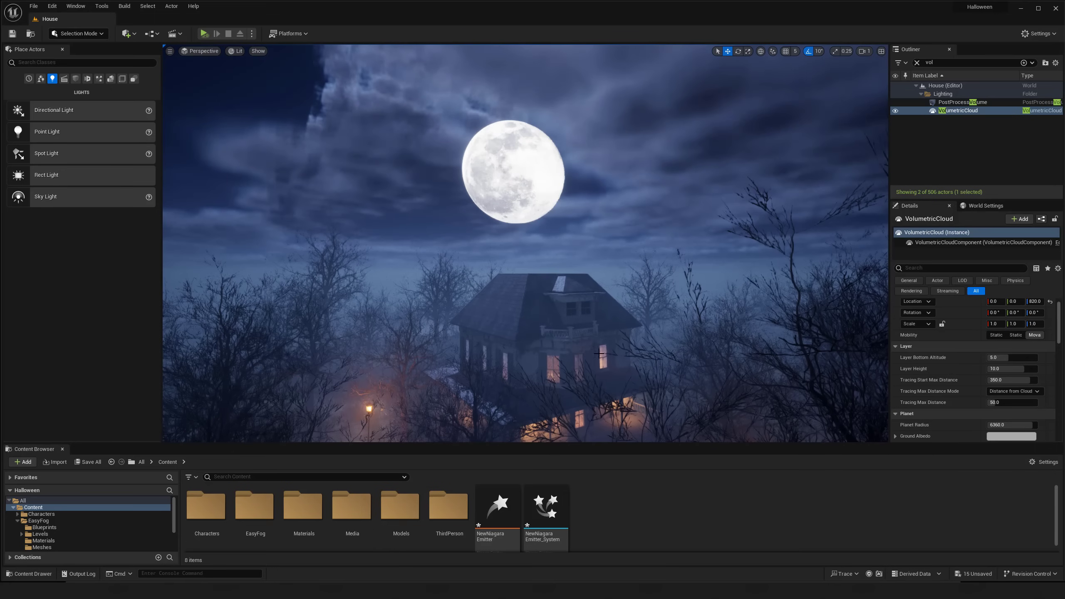
Try a different Layer Bottom Altitude and a Tracing Max Distance of 500 on the VolumetricCloud, undoing both.
{"action": "left_click_drag", "start_coordinate": [992, 357], "coordinate": [991, 358]}
{"action": "key", "text": "ctrl+z"}
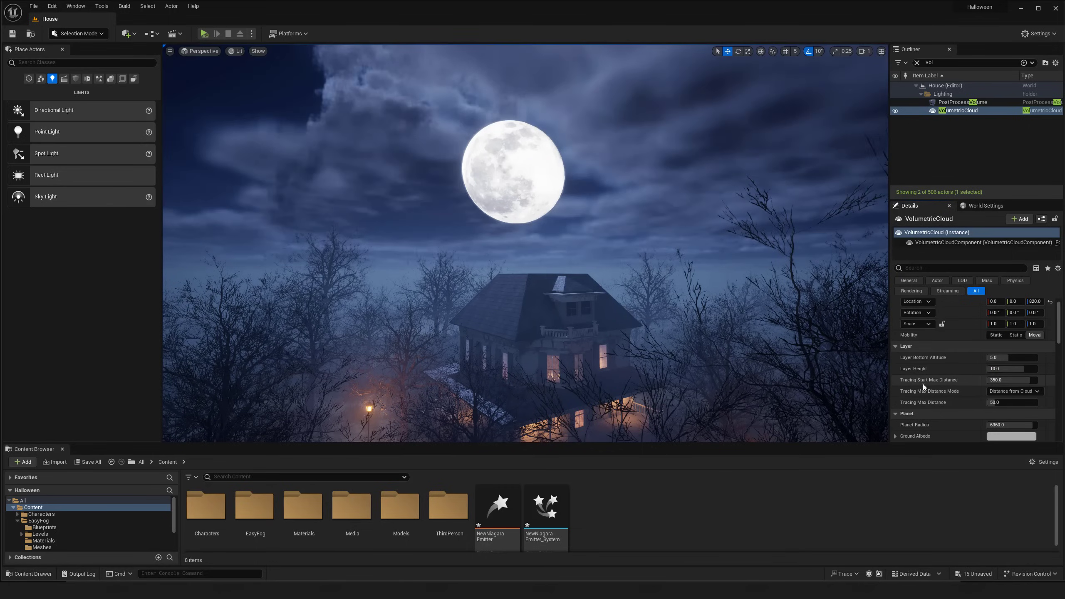
{"action": "key", "text": "ctrl+z"}
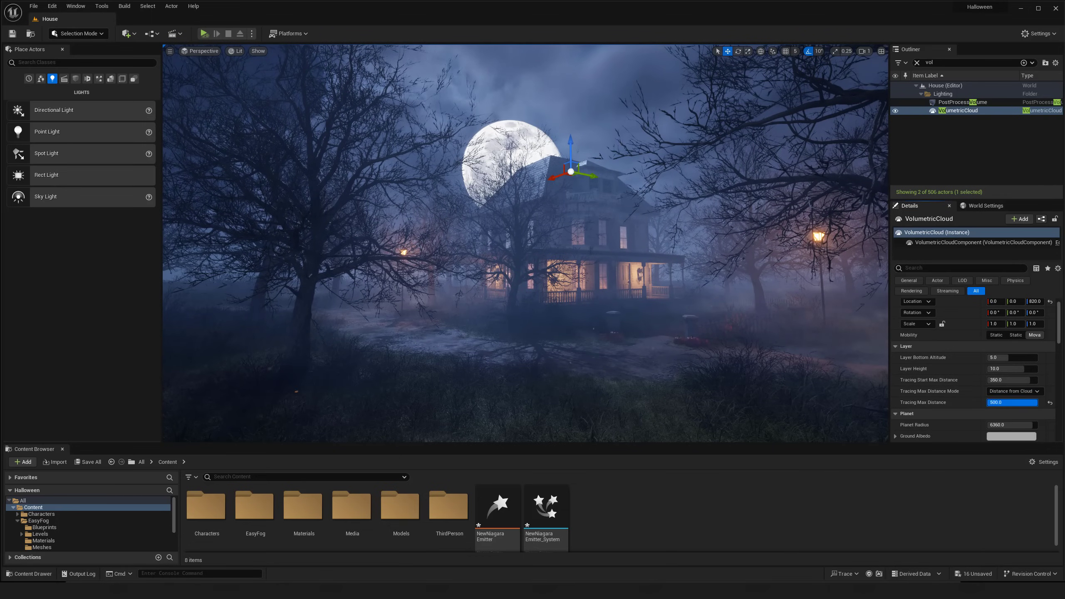
{"action": "left_click_drag", "start_coordinate": [1012, 402], "coordinate": [1037, 402]}
{"action": "key", "text": "ctrl+z"}
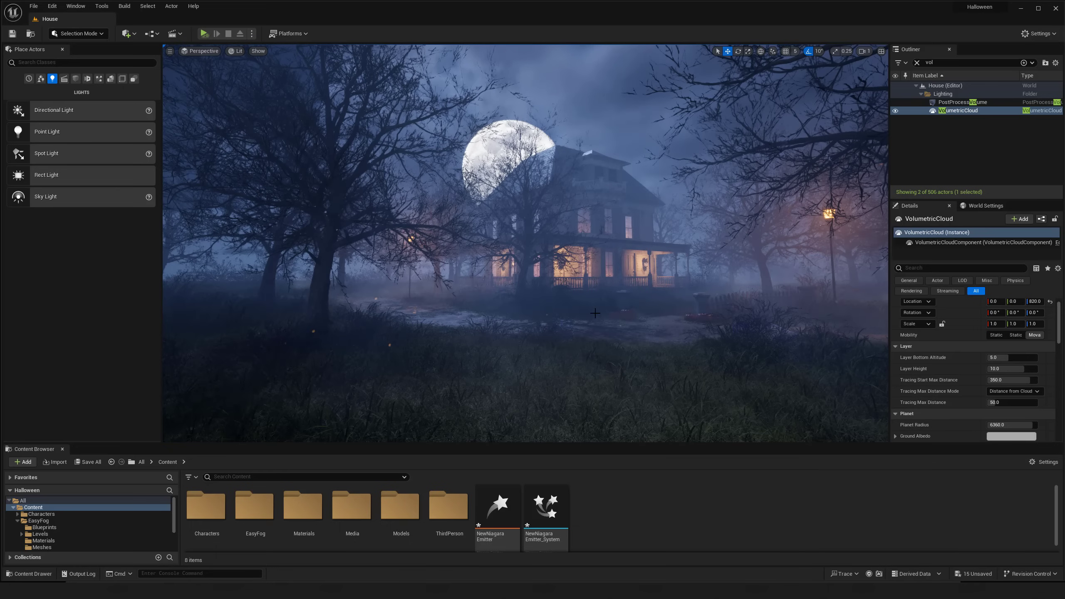
Examine the composition of moon, house and trees from the front yard with the editor icons hidden and shown.
{"action": "middle_click_drag", "start_coordinate": [599, 293], "coordinate": [610, 289]}
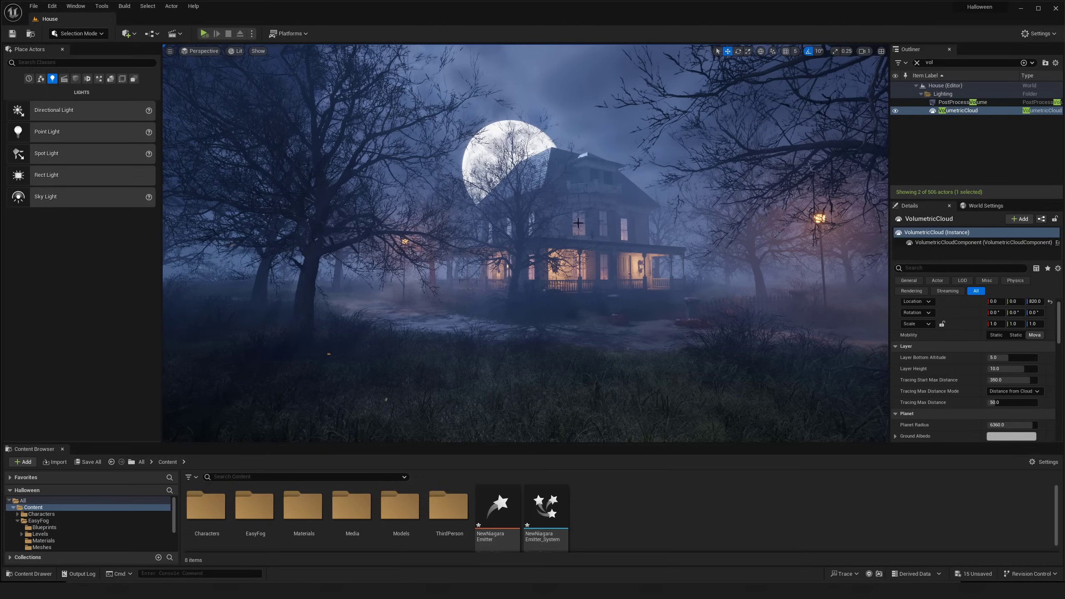
{"action": "right_click_drag", "start_coordinate": [559, 277], "coordinate": [568, 278]}
{"action": "key", "text": "s"}
{"action": "key", "text": "w"}
{"action": "key", "text": "g"}
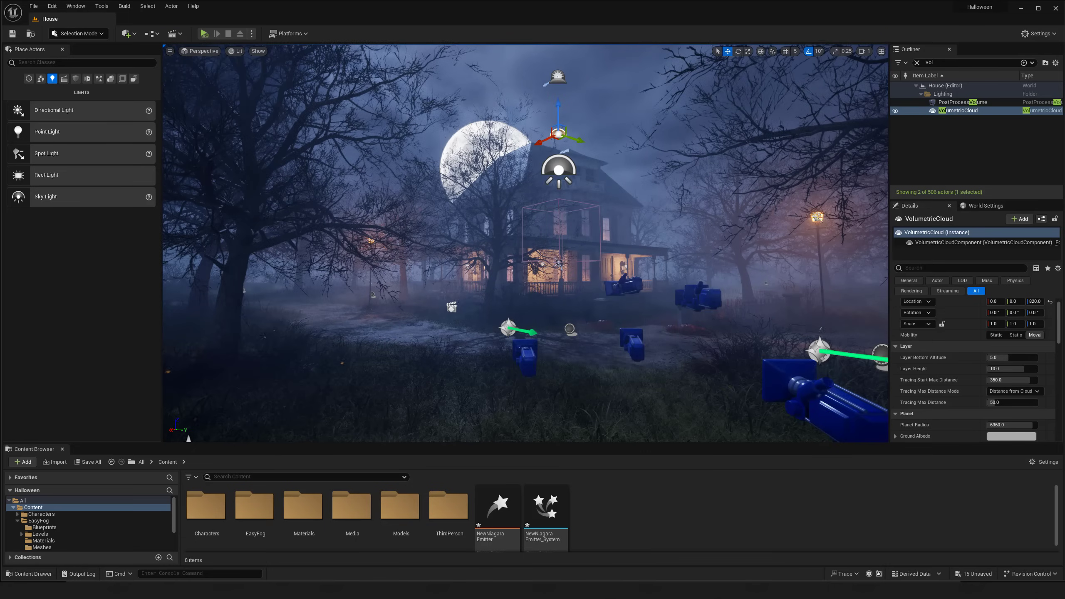
{"action": "key", "text": "s"}
{"action": "right_click_drag", "start_coordinate": [462, 264], "coordinate": [461, 264]}
{"action": "key", "text": "w"}
{"action": "key", "text": "g"}
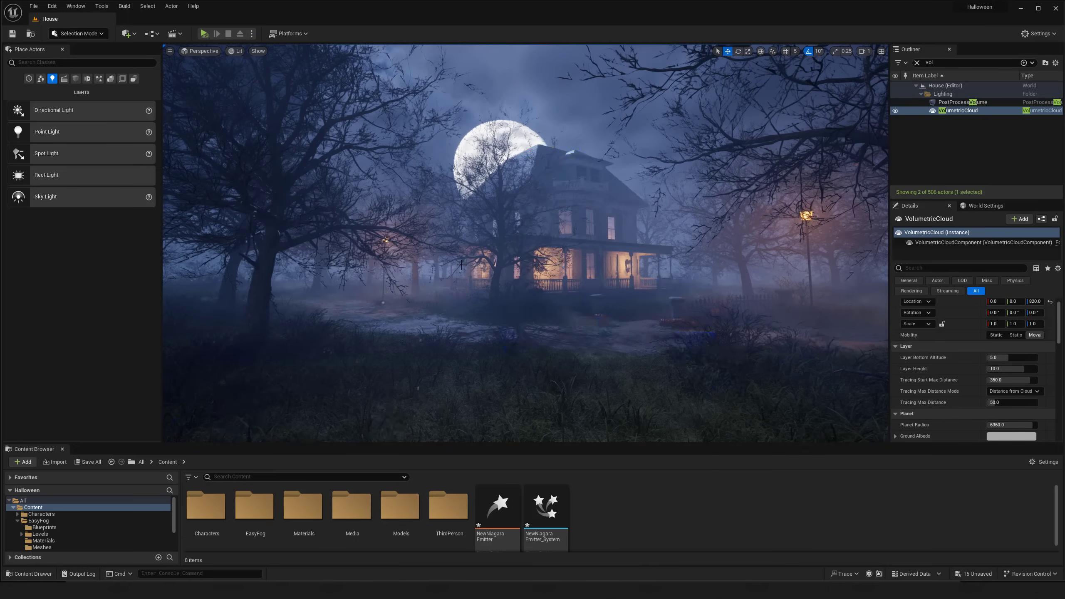
{"action": "key", "text": "g"}
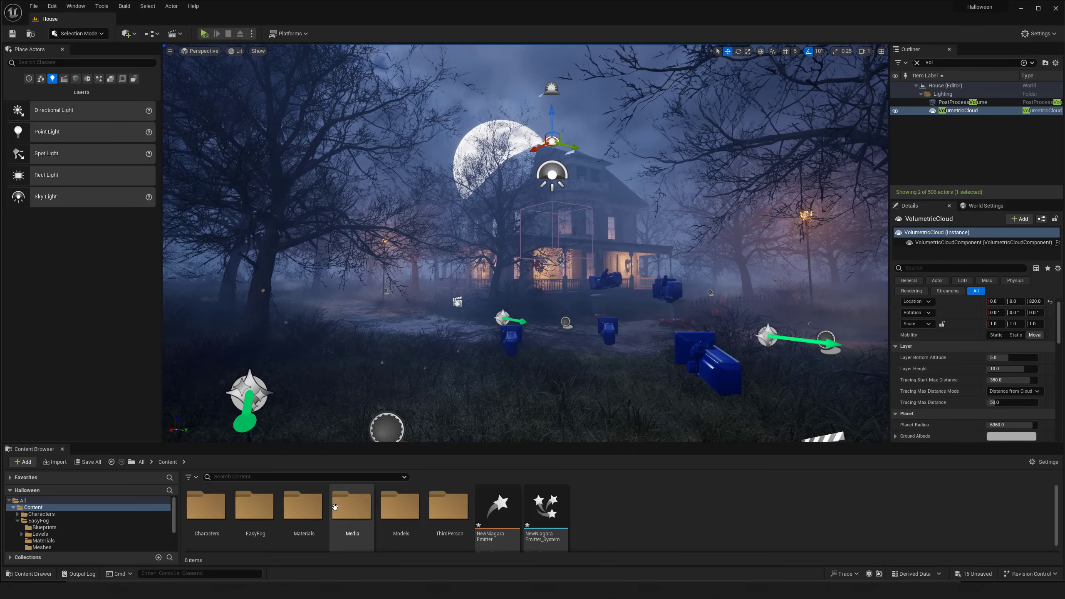
Open the moon-a-mask_Mat material from the Materials folder and place its editor window beside the scene view.
{"action": "left_click", "coordinate": [300, 504]}
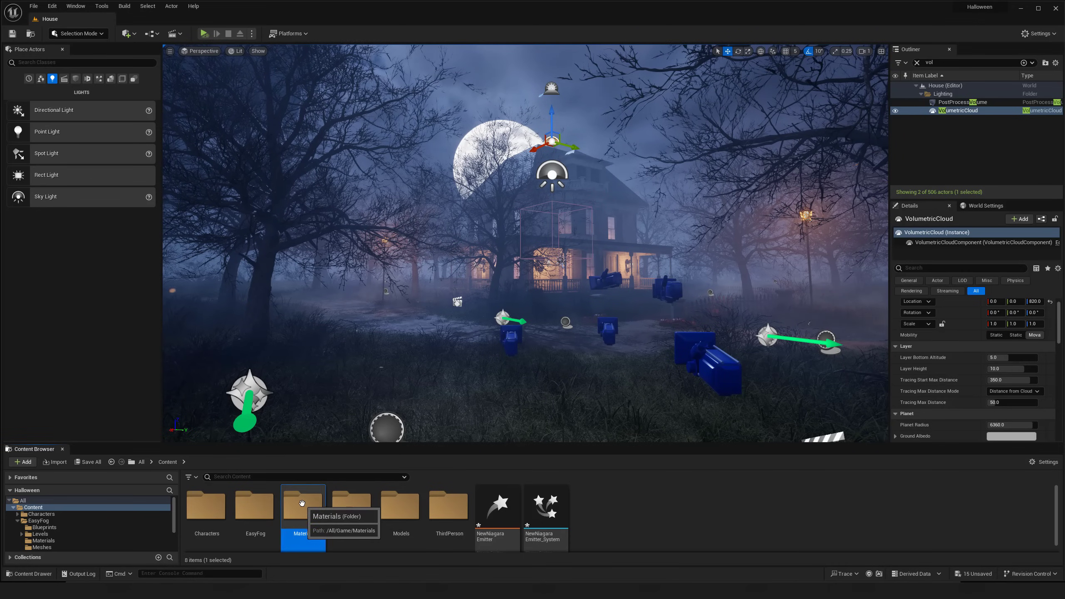
{"action": "double_click", "coordinate": [298, 503]}
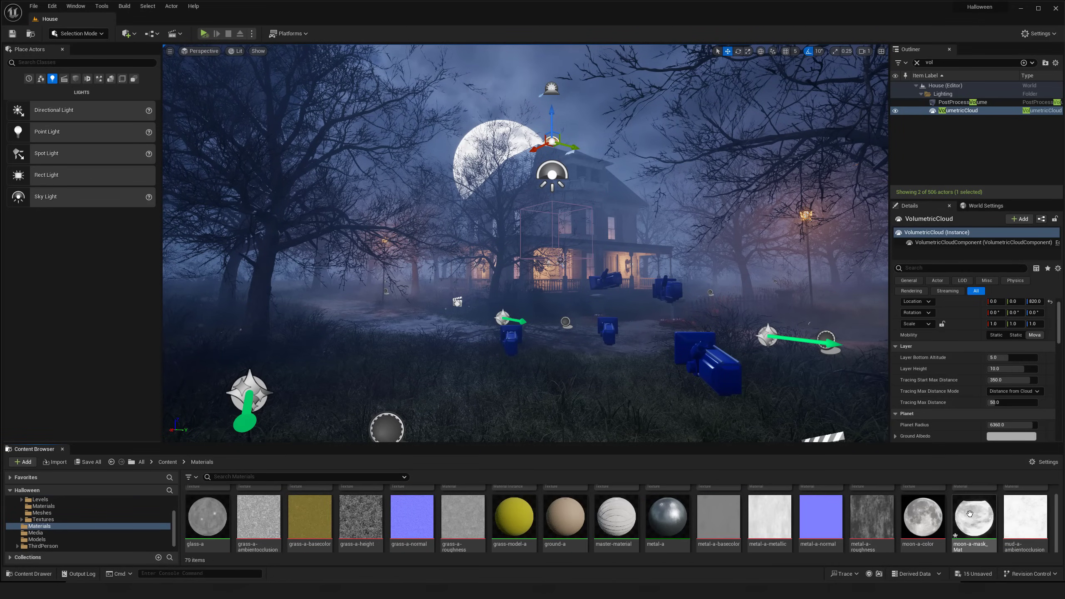
{"action": "double_click", "coordinate": [973, 518]}
{"action": "left_click_drag", "start_coordinate": [522, 91], "coordinate": [988, 77]}
{"action": "right_click_drag", "start_coordinate": [930, 224], "coordinate": [1021, 232]}
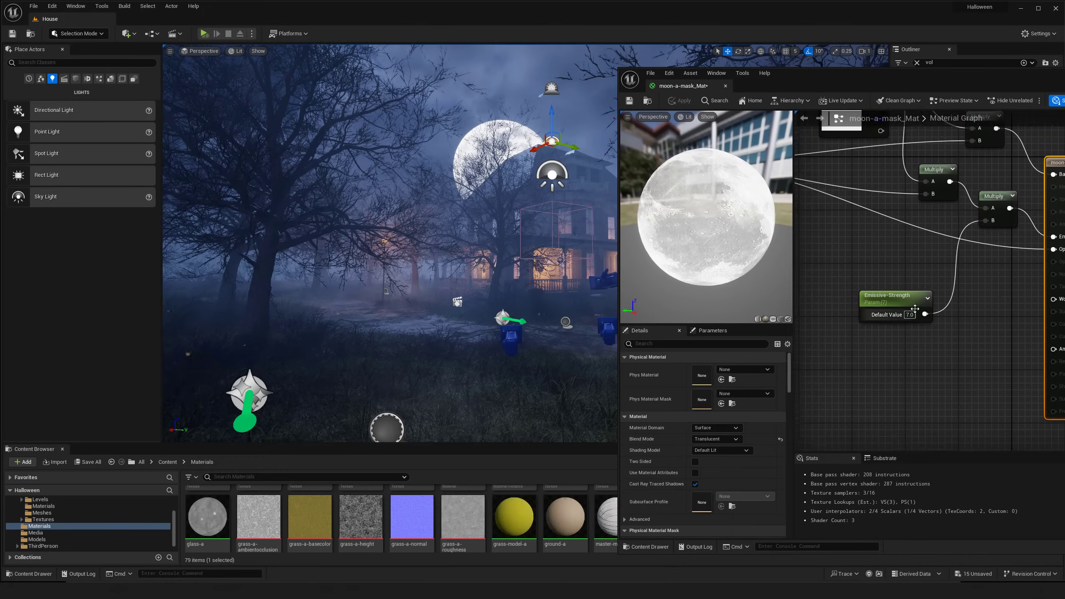
Set the default value of the moon material's Emissive-Strength parameter to 4.
{"action": "left_click", "coordinate": [893, 296]}
{"action": "left_click_drag", "start_coordinate": [717, 391], "coordinate": [704, 392]}
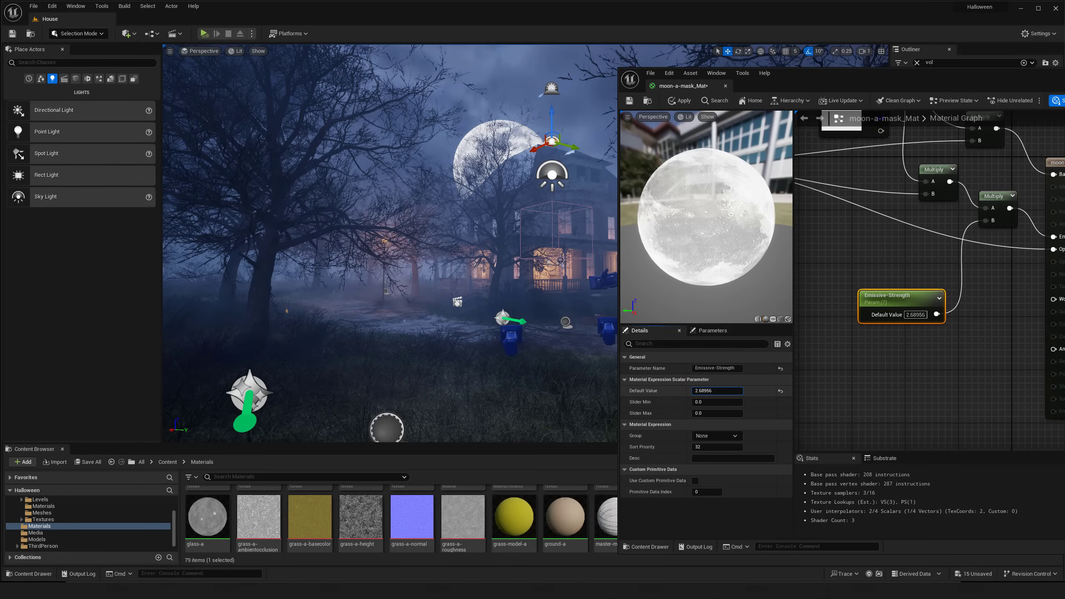
{"action": "left_click", "coordinate": [698, 391]}
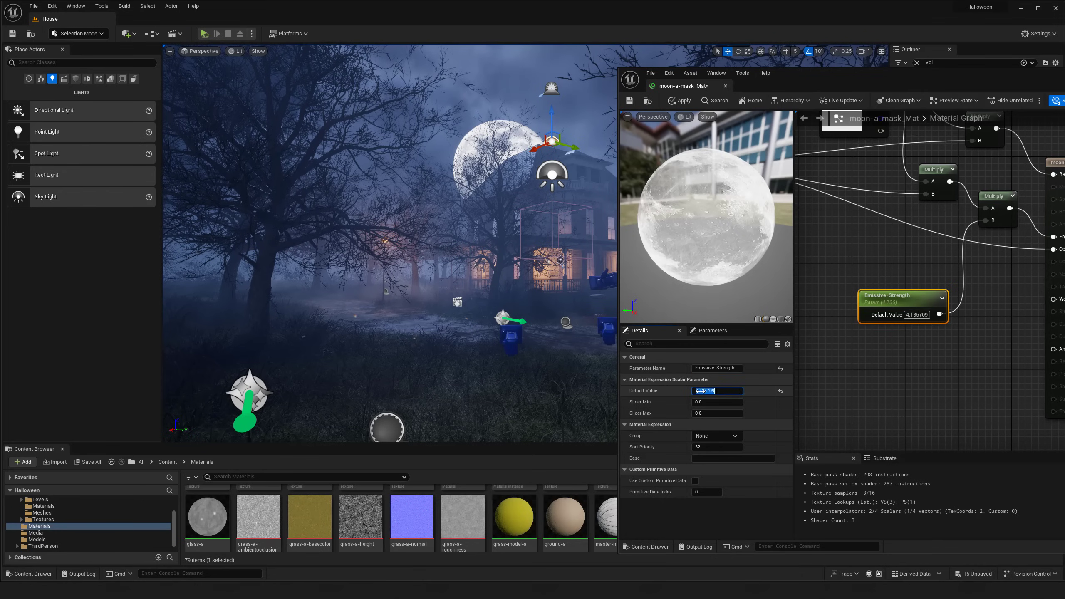
{"action": "type", "text": "4"}
{"action": "key", "text": "Return"}
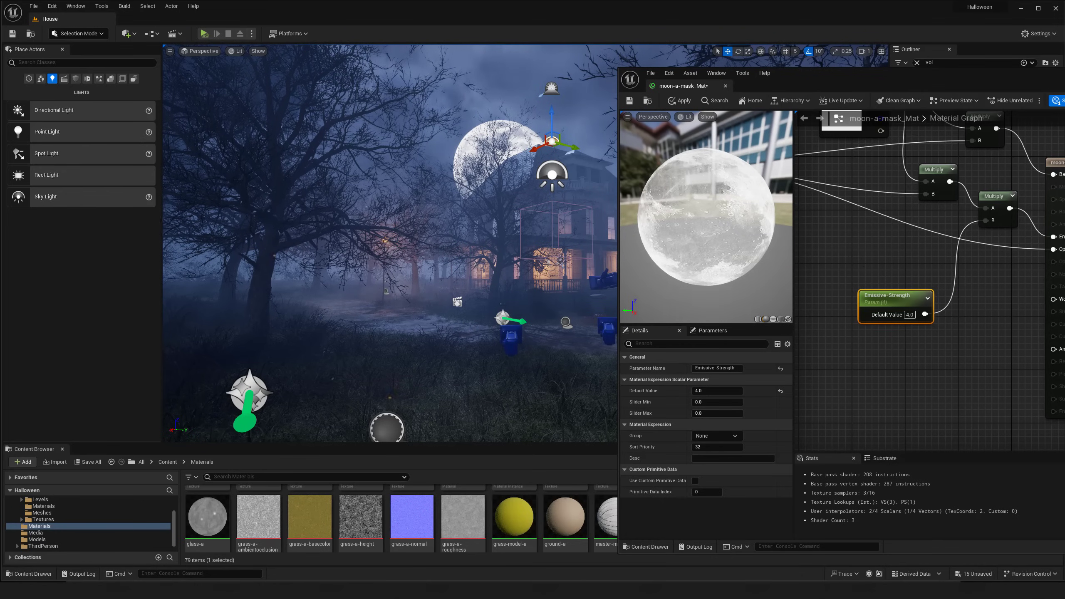
Set the moon material's Color-tint to pale blue (hex sRGB CCE3FFFF), then close the material and check the scene without icons.
{"action": "right_click_drag", "start_coordinate": [851, 259], "coordinate": [901, 345]}
{"action": "left_click", "coordinate": [901, 345]}
{"action": "left_click", "coordinate": [891, 200]}
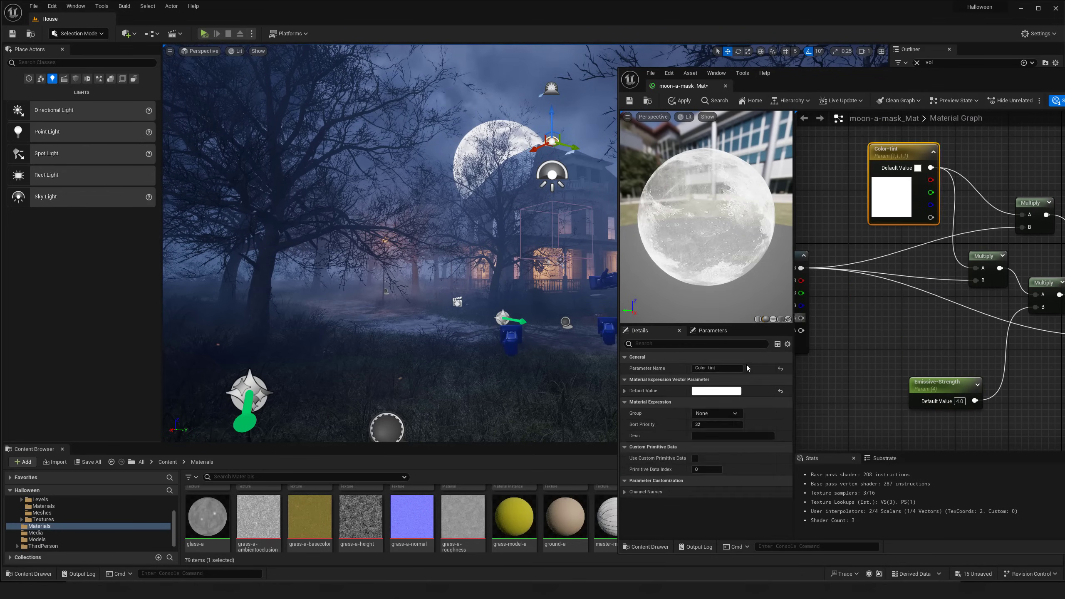
{"action": "left_click", "coordinate": [719, 392]}
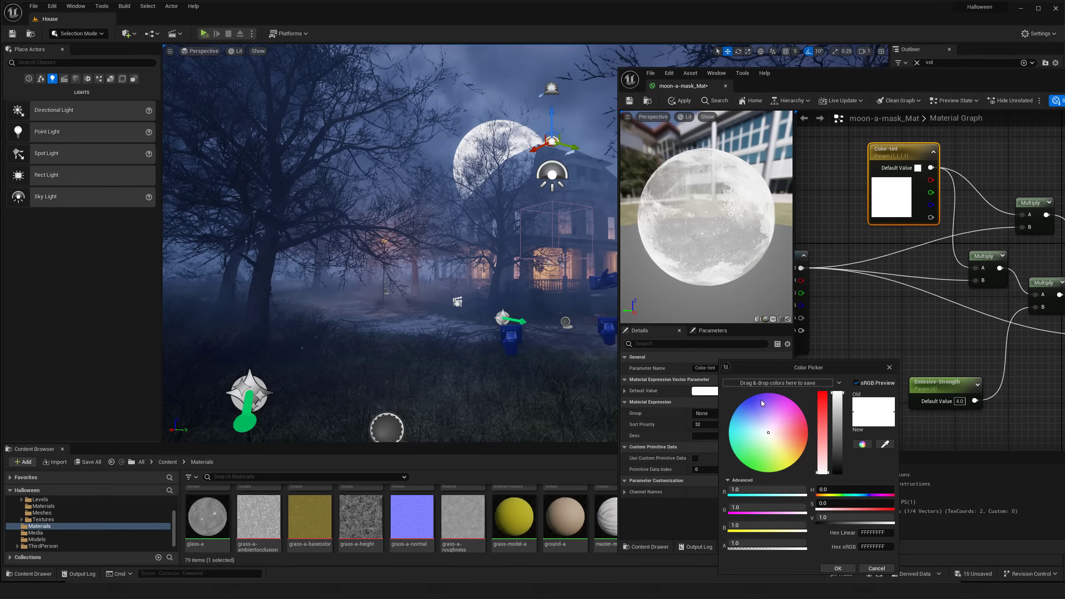
{"action": "left_click", "coordinate": [752, 421]}
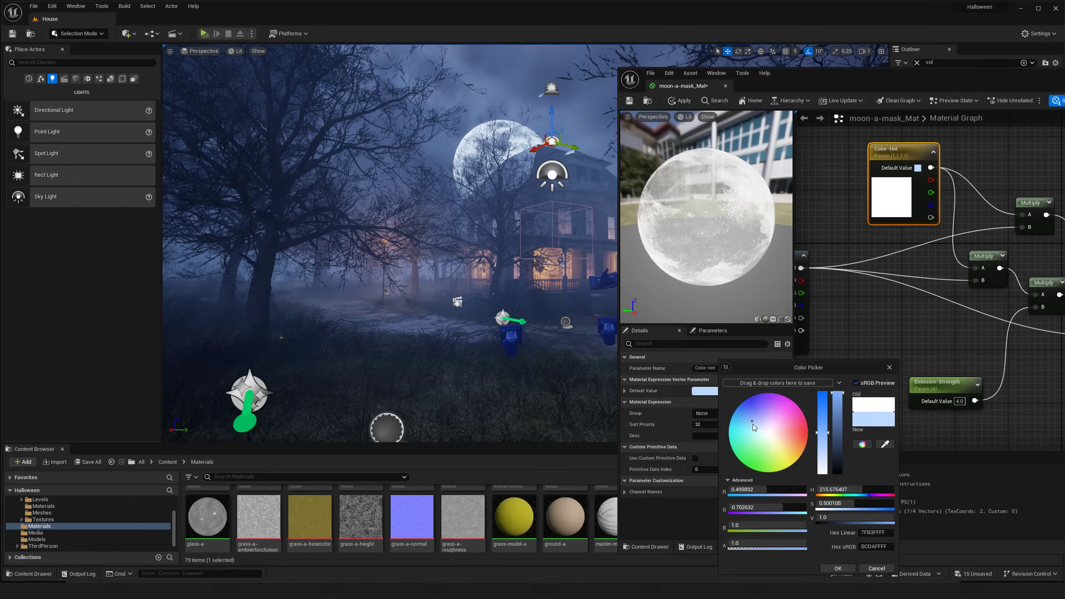
{"action": "left_click_drag", "start_coordinate": [752, 425], "coordinate": [756, 423]}
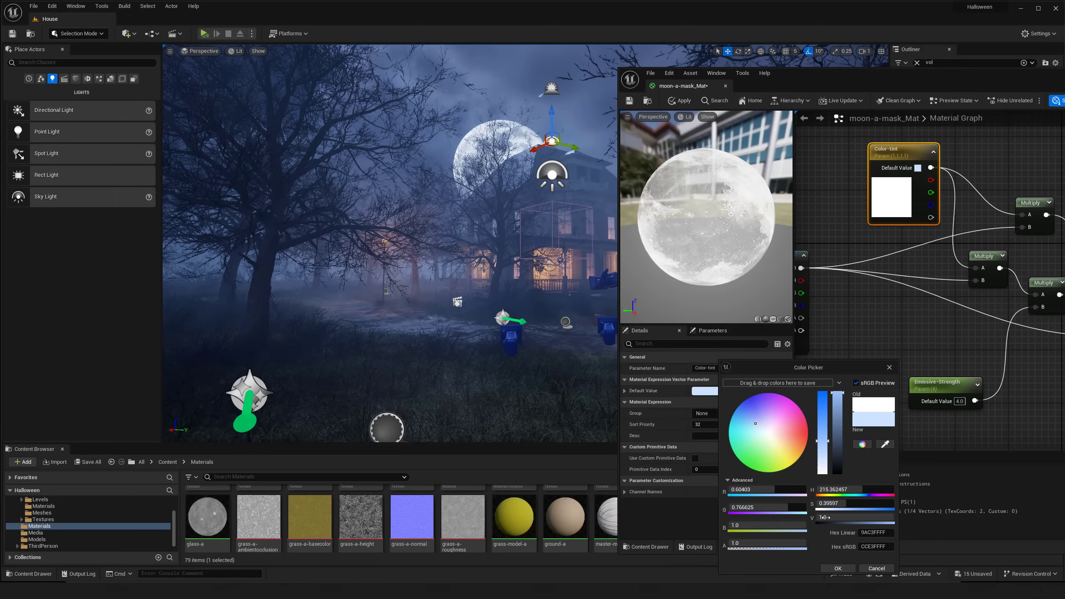
{"action": "left_click", "coordinate": [836, 569]}
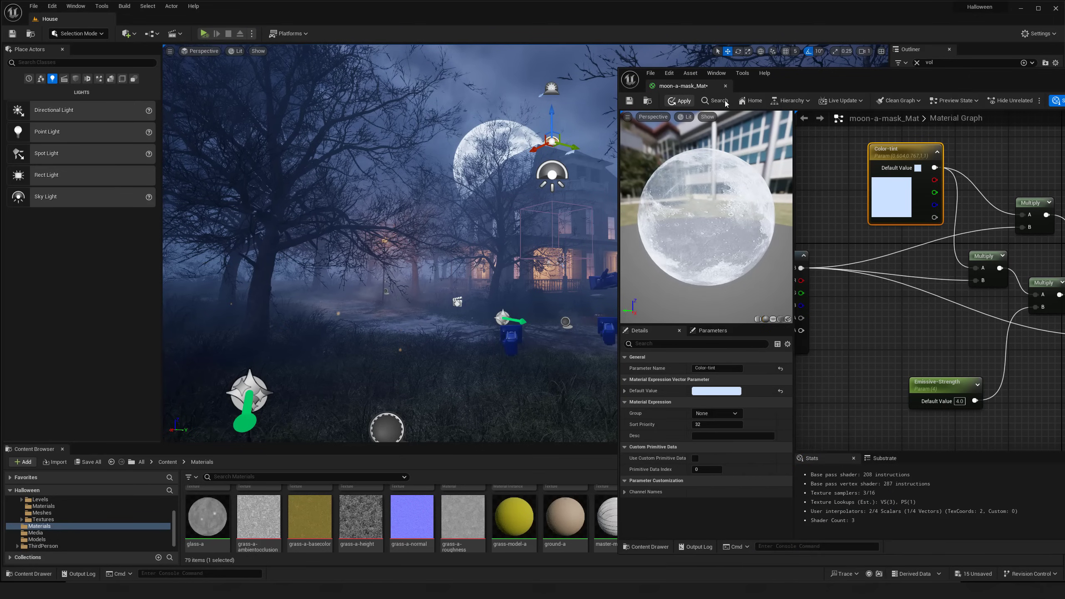
{"action": "left_click", "coordinate": [725, 86]}
{"action": "key", "text": "g"}
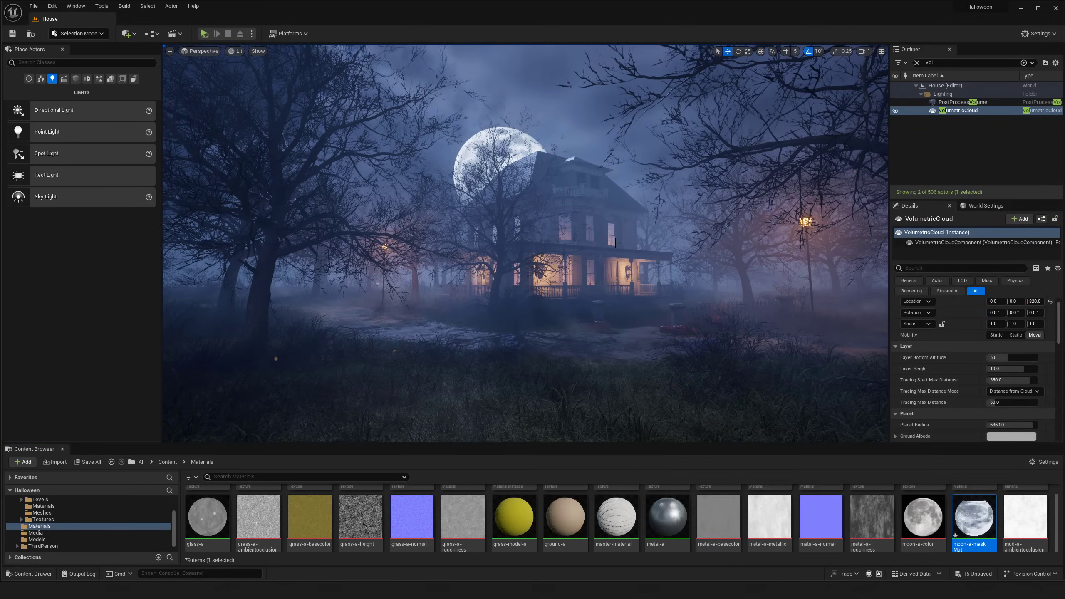
Find the DirectionalLight by filtering the scene actors for "dire" and select it.
{"action": "key", "text": "g"}
{"action": "key", "text": "g"}
{"action": "mouse_move", "coordinate": [620, 238]}
{"action": "right_mouse_down"}
{"action": "mouse_move", "coordinate": [621, 256]}
{"action": "mouse_move", "coordinate": [609, 254]}
{"action": "right_mouse_up"}
{"action": "key", "text": "w"}
{"action": "key", "text": "g"}
{"action": "key", "text": "g"}
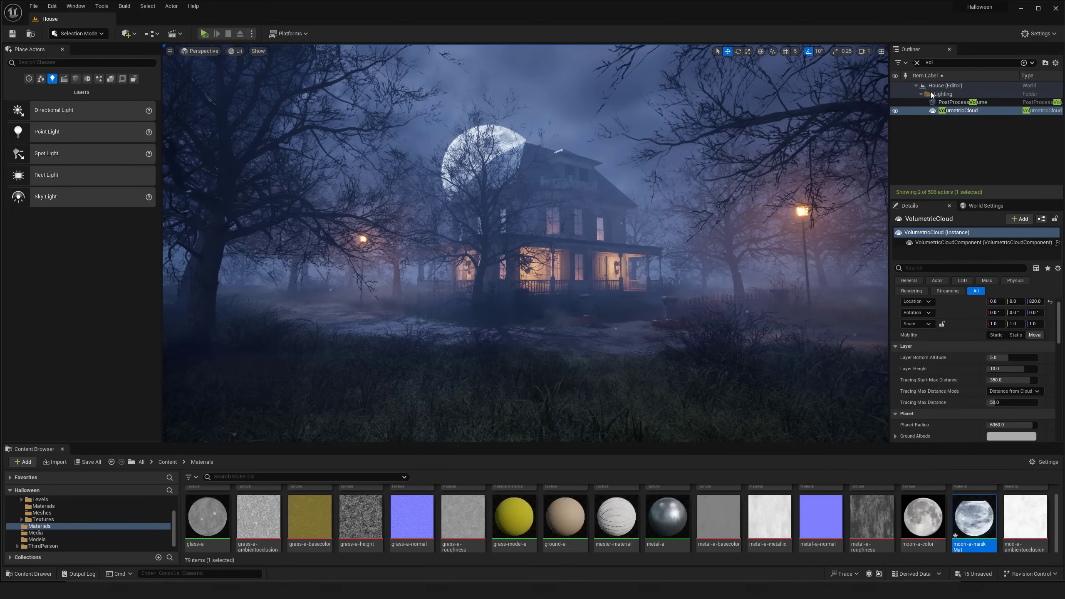
{"action": "left_click", "coordinate": [917, 63]}
{"action": "type", "text": "dire"}
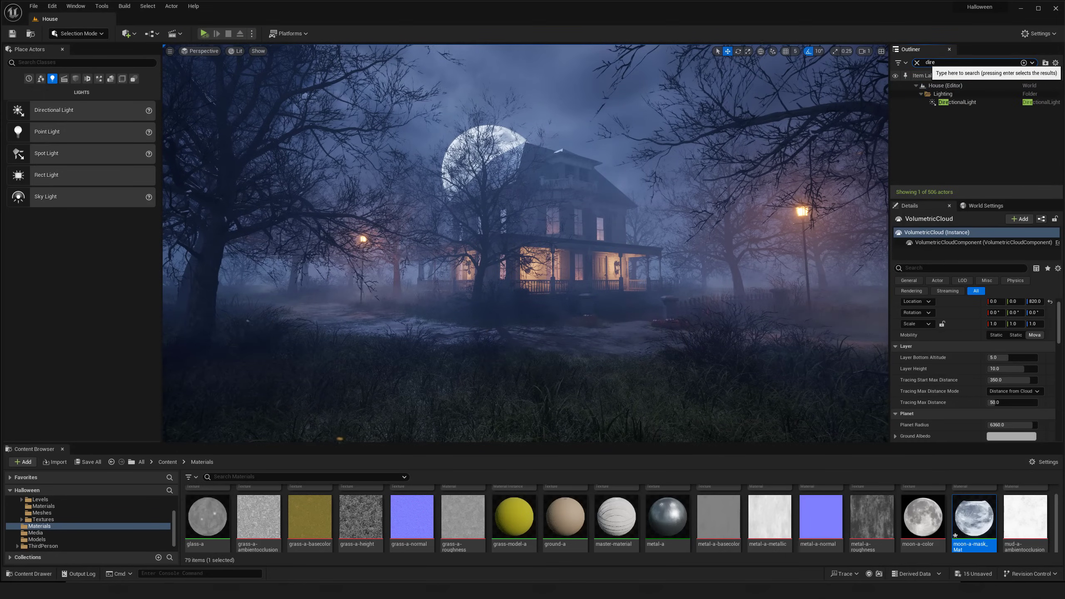
{"action": "left_click", "coordinate": [970, 103]}
Try rotating the directional light to a steeper moonlight angle, and undo the rotation.
{"action": "right_click_drag", "start_coordinate": [628, 258], "coordinate": [617, 266]}
{"action": "key", "text": "e"}
{"action": "left_click_drag", "start_coordinate": [546, 248], "coordinate": [524, 270]}
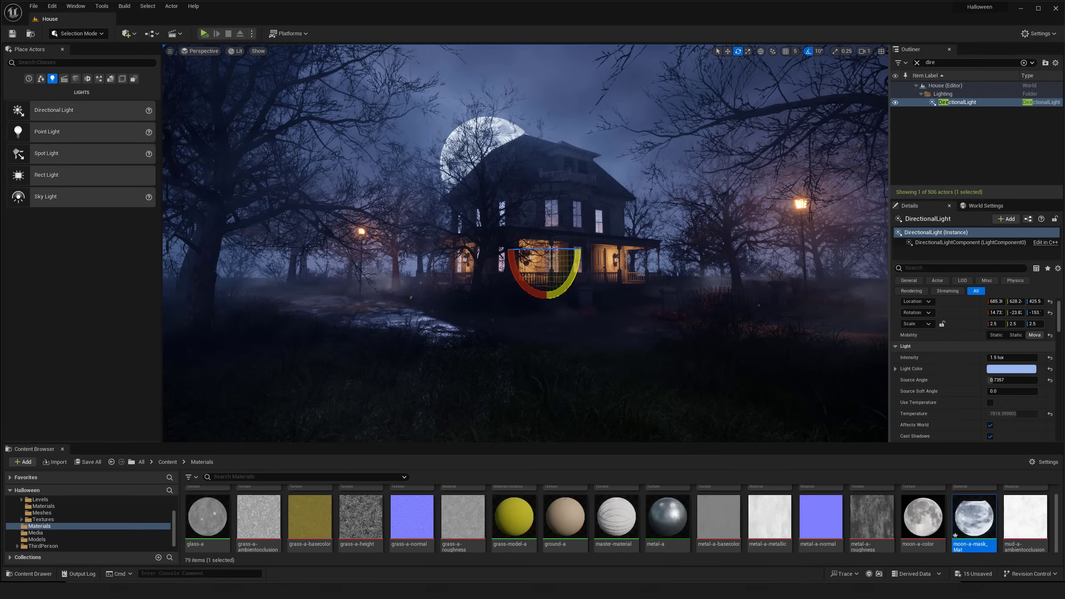
{"action": "key", "text": "ctrl+z"}
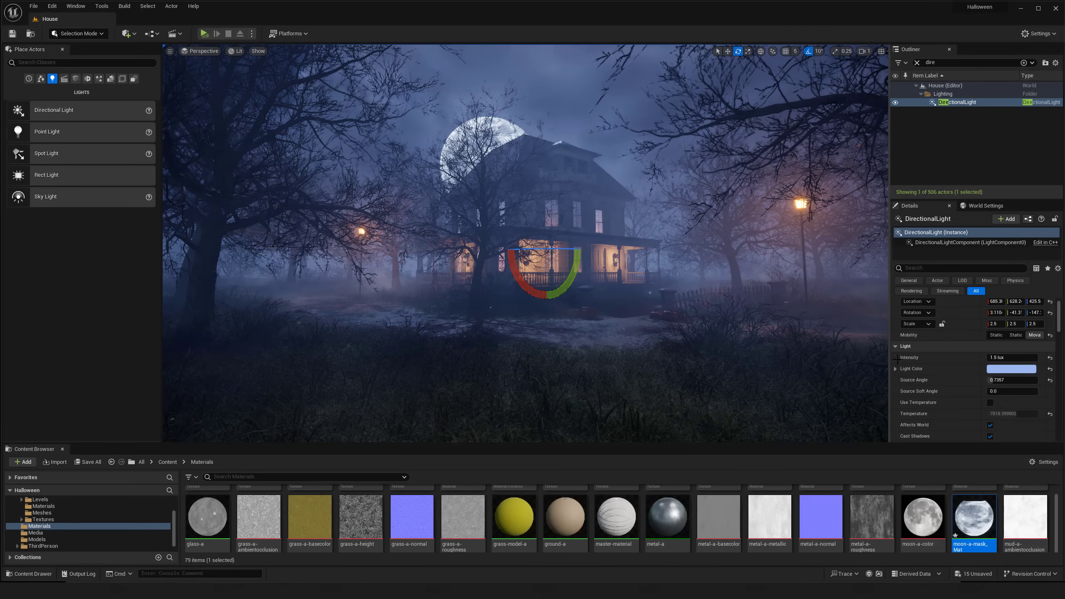
Try a directional light intensity of 1 lux, check the darker scene, and undo the change.
{"action": "key", "text": "w"}
{"action": "left_click", "coordinate": [1012, 357]}
{"action": "type", "text": "1"}
{"action": "key", "text": "Return"}
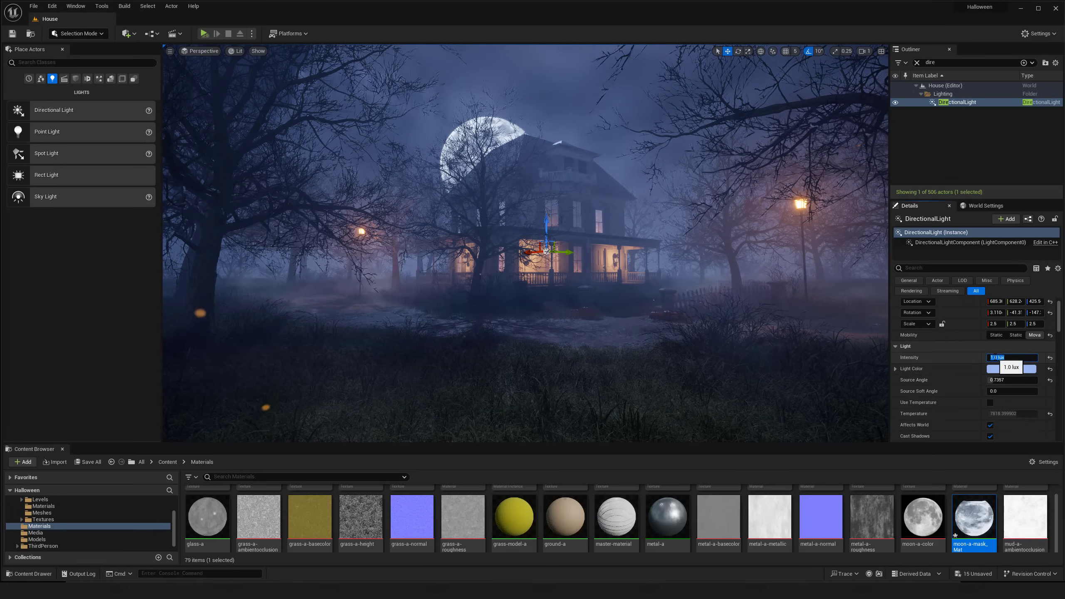
{"action": "right_click_drag", "start_coordinate": [671, 251], "coordinate": [669, 258]}
{"action": "key", "text": "w"}
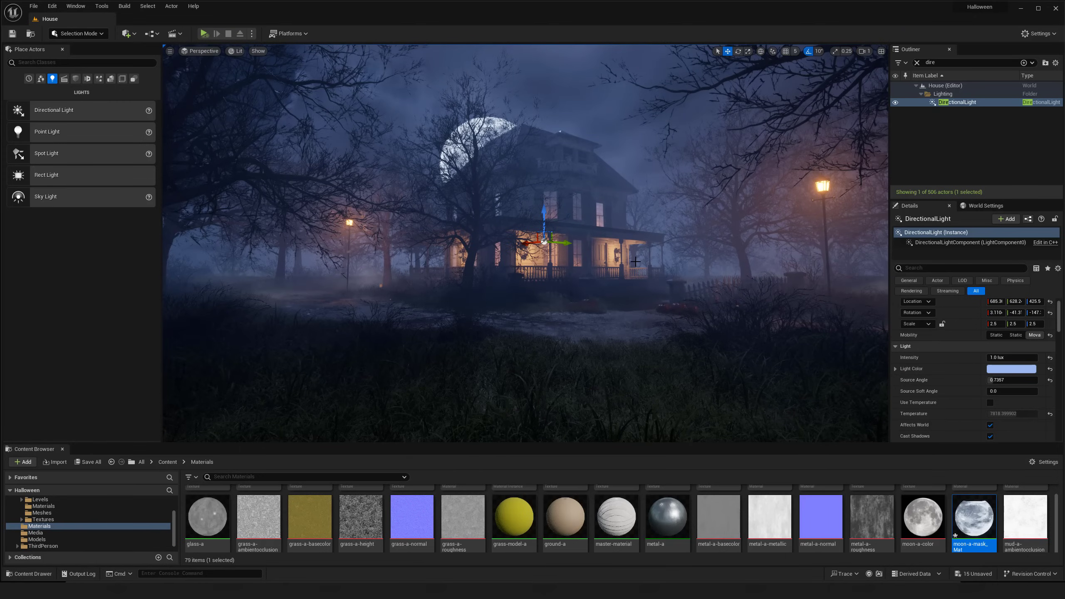
{"action": "key", "text": "ctrl+z"}
Try turning the directional light with 10° rotation snapping active, and undo that turn.
{"action": "middle_click_drag", "start_coordinate": [641, 262], "coordinate": [638, 253]}
{"action": "key", "text": "g"}
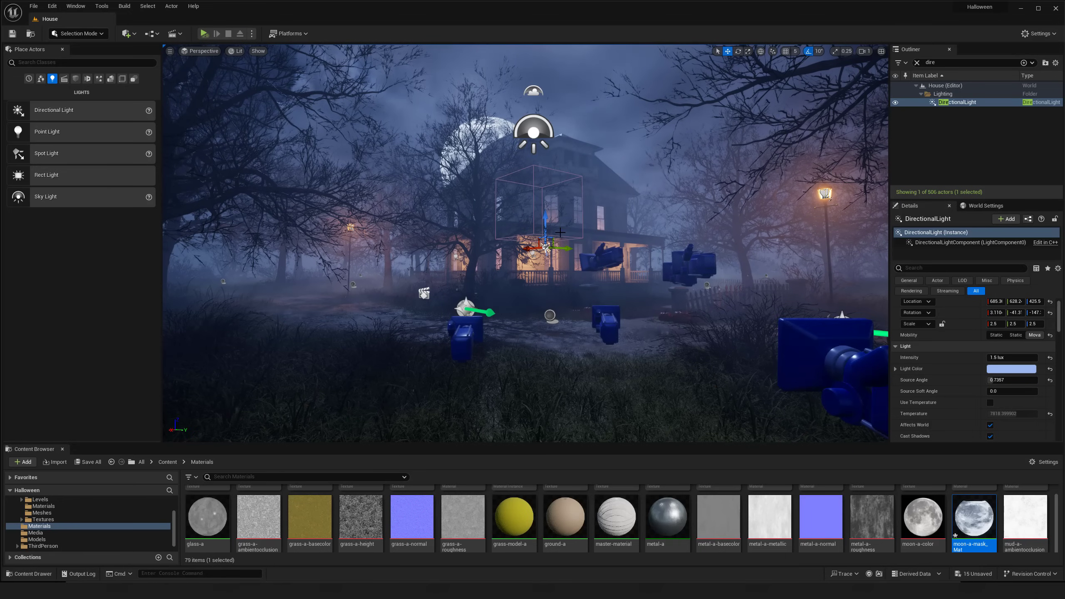
{"action": "key", "text": "g"}
{"action": "key", "text": "g"}
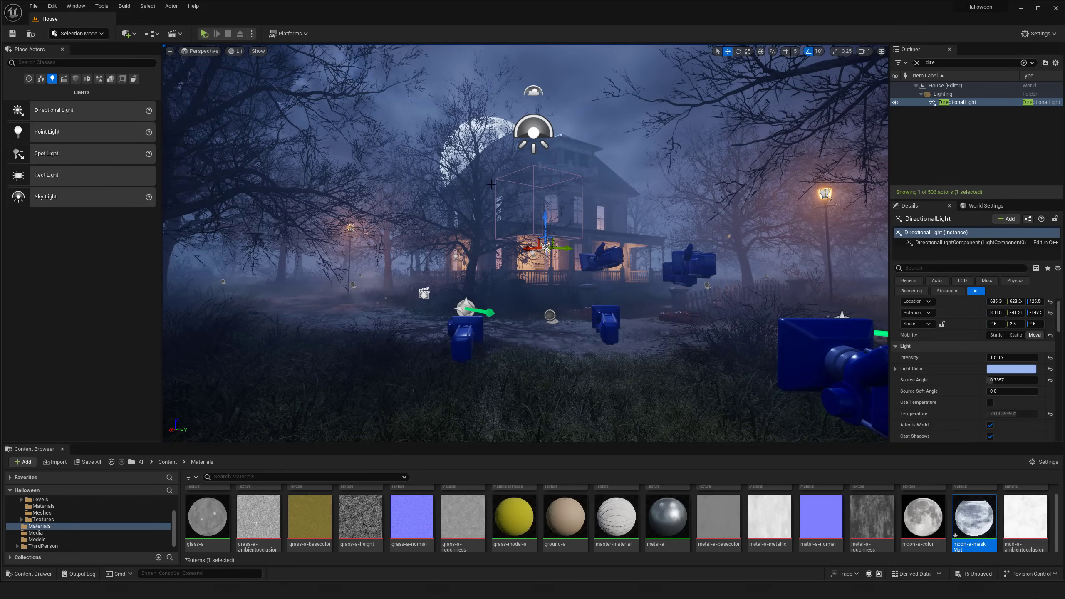
{"action": "mouse_move", "coordinate": [764, 62]}
{"action": "middle_mouse_down"}
{"action": "mouse_move", "coordinate": [757, 41]}
{"action": "mouse_move", "coordinate": [763, 59]}
{"action": "middle_mouse_up"}
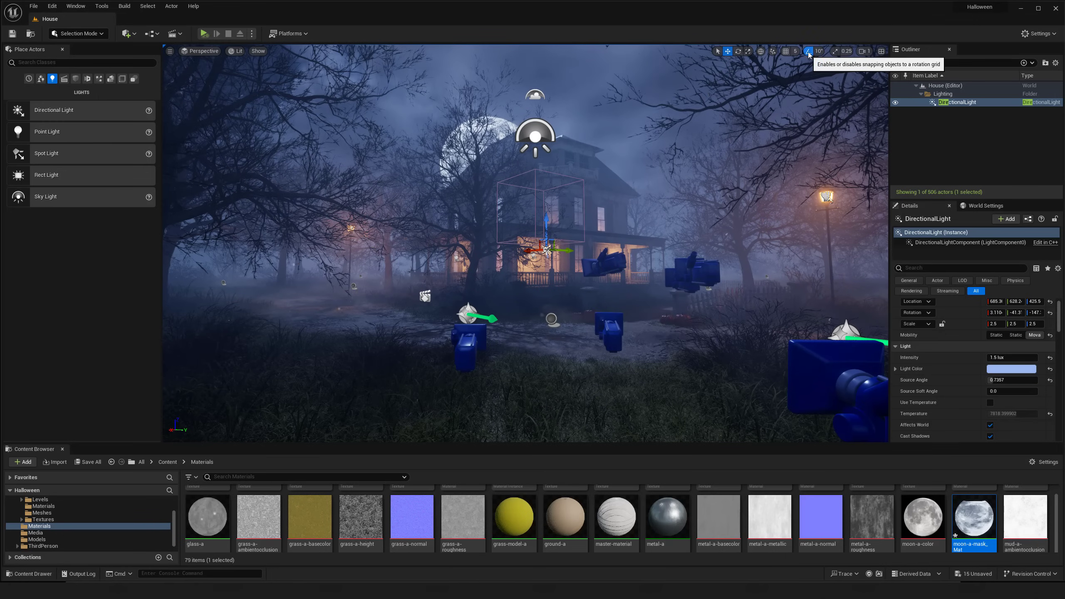
{"action": "key", "text": "e"}
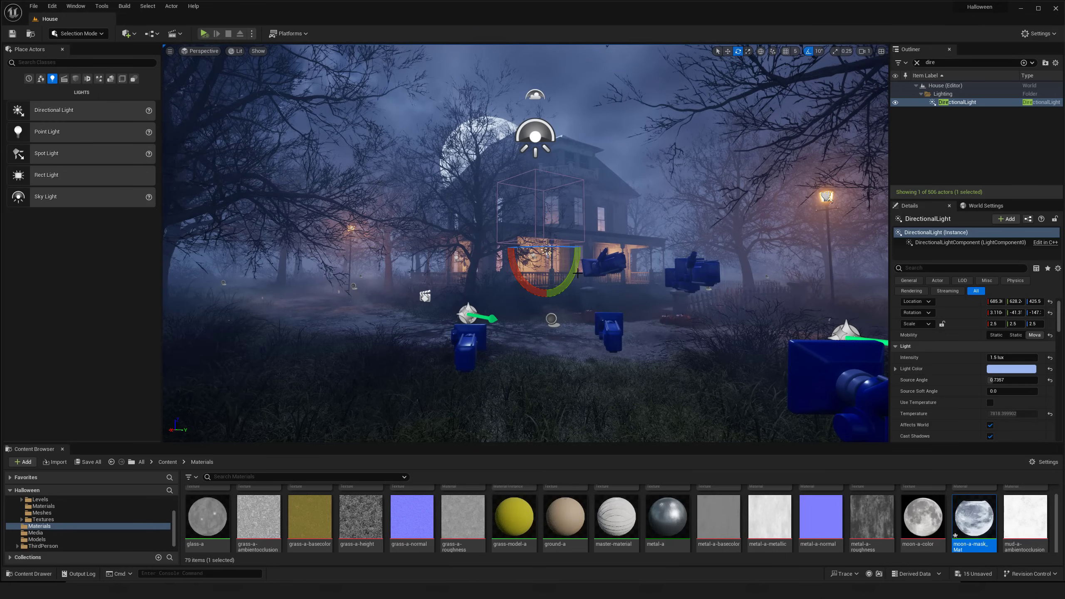
{"action": "left_click_drag", "start_coordinate": [575, 273], "coordinate": [568, 286]}
{"action": "key", "text": "ctrl+z"}
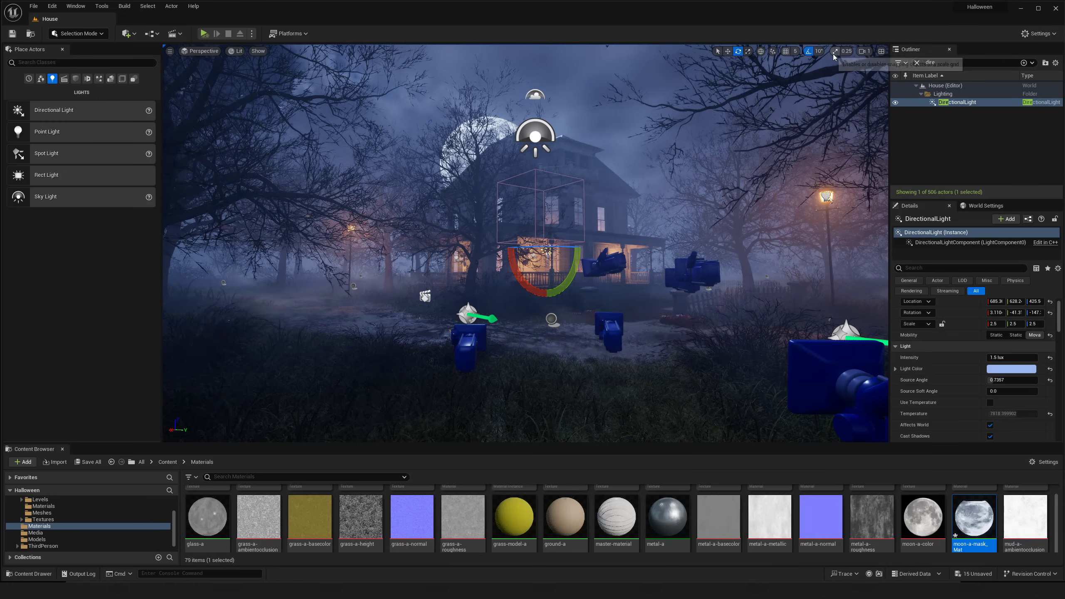
Turn off rotation snapping and rotate the directional light freely to about 16.7°, -17.5° and -152°.
{"action": "left_click", "coordinate": [773, 51]}
{"action": "right_click_drag", "start_coordinate": [646, 241], "coordinate": [640, 245]}
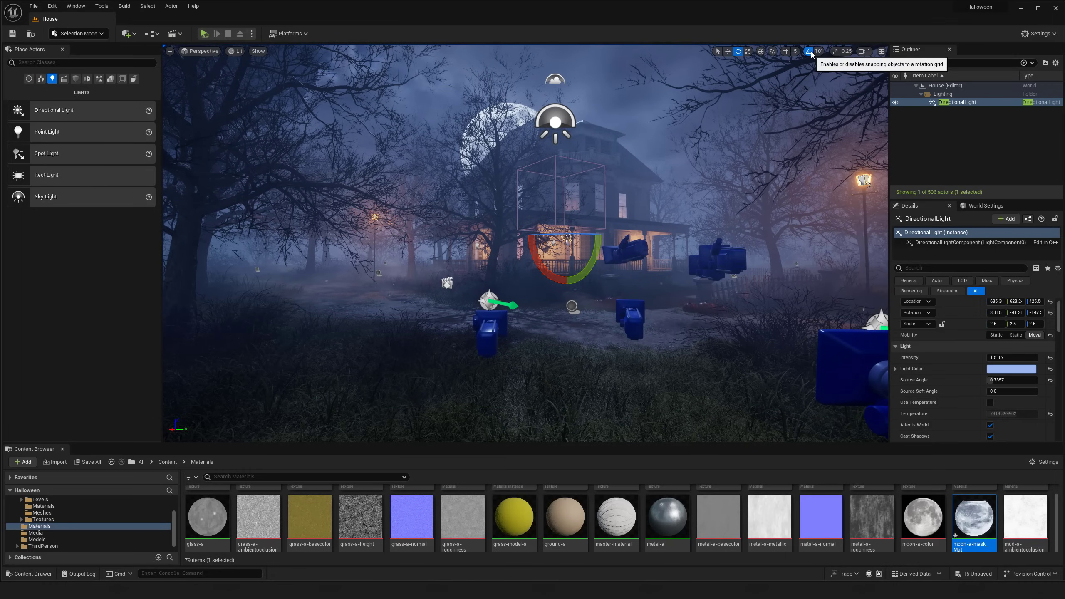
{"action": "right_click_drag", "start_coordinate": [610, 247], "coordinate": [617, 243]}
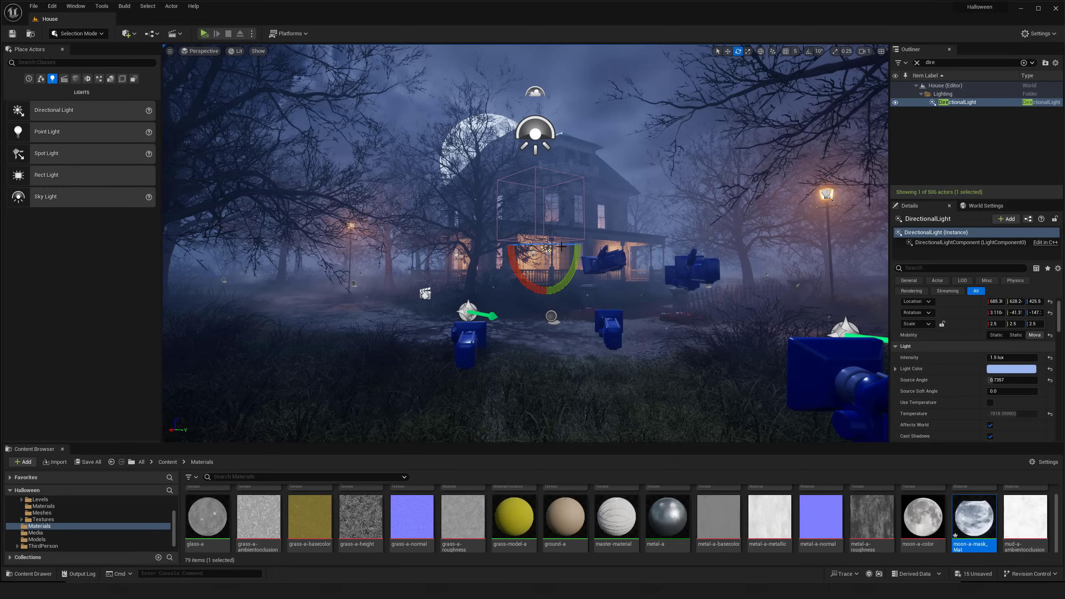
{"action": "mouse_move", "coordinate": [515, 250]}
{"action": "left_mouse_down"}
{"action": "mouse_move", "coordinate": [528, 250]}
{"action": "mouse_move", "coordinate": [513, 250]}
{"action": "left_mouse_up"}
{"action": "left_click_drag", "start_coordinate": [564, 273], "coordinate": [521, 276]}
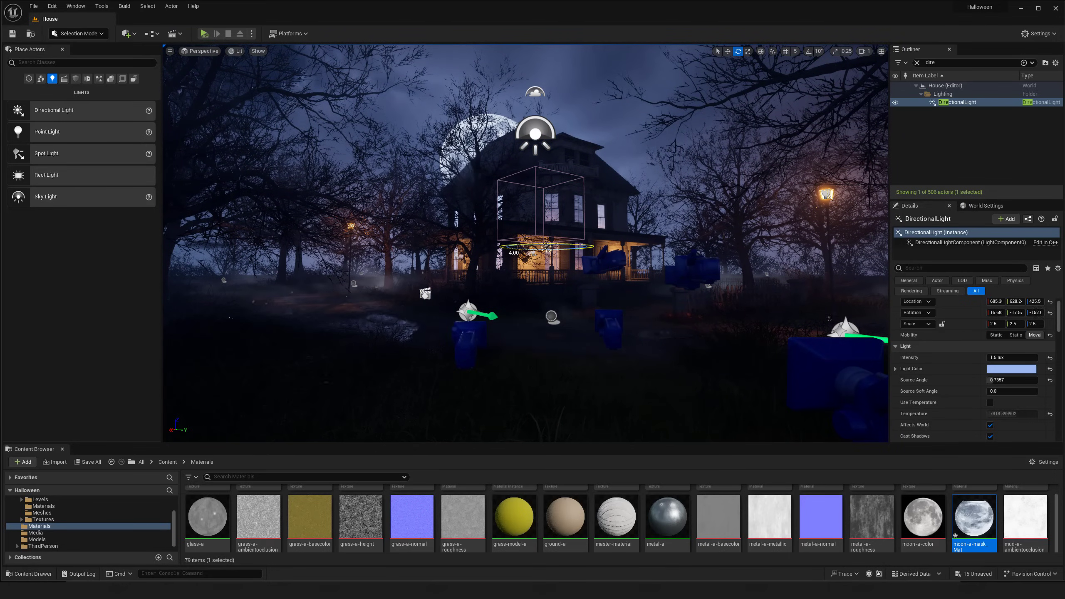
Examine the house, trees and light actors from above to judge the new moonlight direction.
{"action": "key", "text": "d"}
{"action": "right_click_drag", "start_coordinate": [555, 242], "coordinate": [608, 332]}
{"action": "key", "text": "a"}
{"action": "key", "text": "w"}
{"action": "key", "text": "q"}
{"action": "key", "text": "w"}
{"action": "key", "text": "w"}
{"action": "key", "text": "a"}
{"action": "key", "text": "d"}
{"action": "key", "text": "e"}
{"action": "key", "text": "s"}
{"action": "key", "text": "d"}
{"action": "key", "text": "e"}
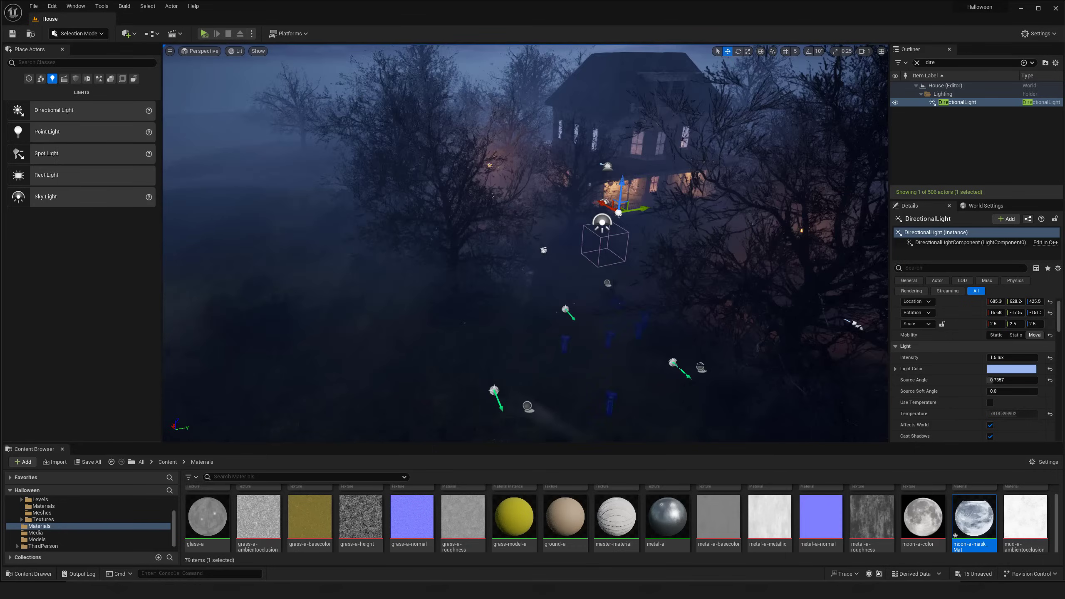
Undo the strong tilt and rotate the directional light to about 8.3°, -33.7° and -153°.
{"action": "right_click_drag", "start_coordinate": [592, 293], "coordinate": [648, 235]}
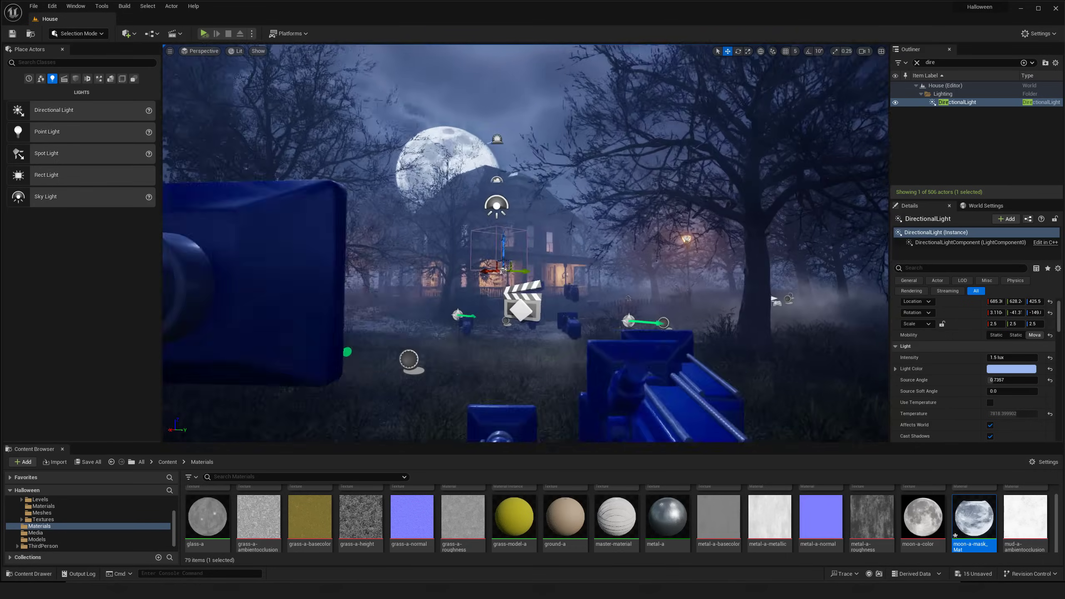
{"action": "key", "text": "w"}
{"action": "right_click_drag", "start_coordinate": [553, 303], "coordinate": [524, 324]}
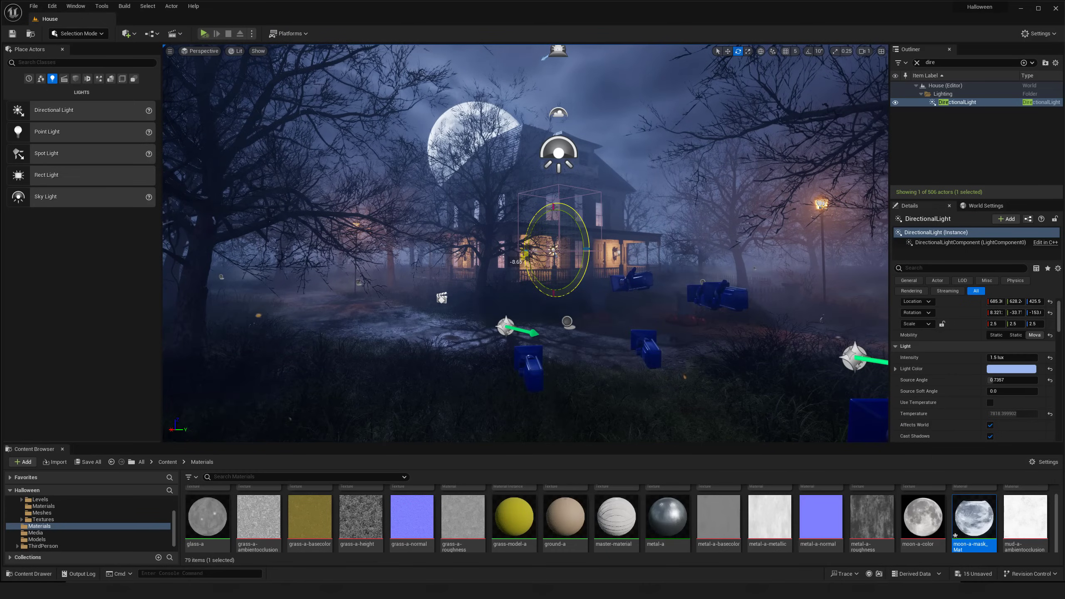
{"action": "key", "text": "s"}
{"action": "right_click_drag", "start_coordinate": [571, 292], "coordinate": [562, 294]}
{"action": "key", "text": "w"}
{"action": "key", "text": "s"}
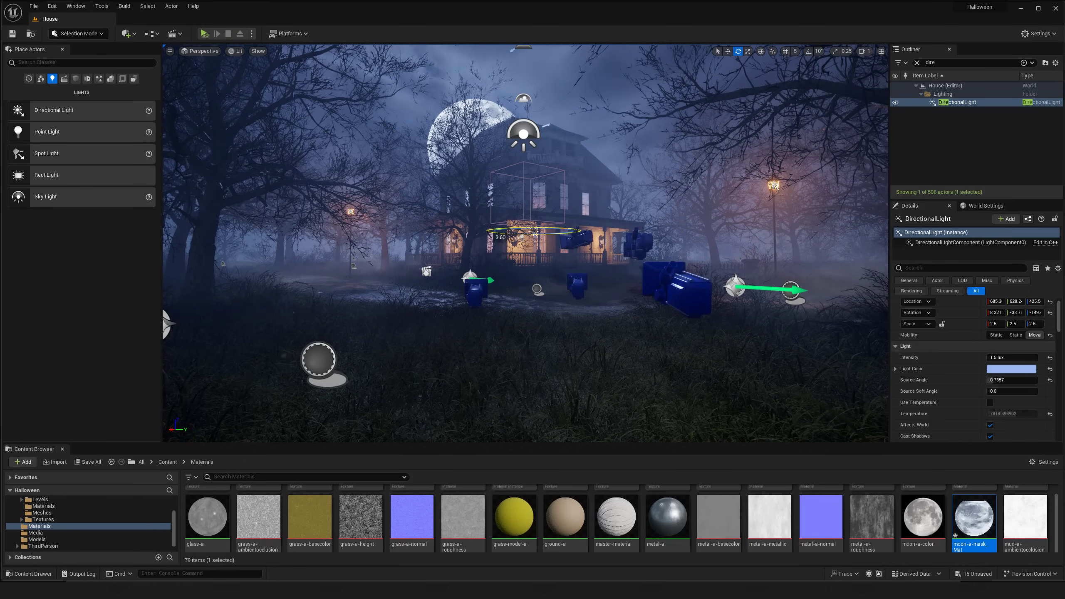
Examine the moonlight and tree shadows on the path and house with the editor icons hidden and shown.
{"action": "key", "text": "g"}
{"action": "key", "text": "d"}
{"action": "mouse_move", "coordinate": [601, 276]}
{"action": "right_mouse_down"}
{"action": "mouse_move", "coordinate": [568, 270]}
{"action": "mouse_move", "coordinate": [604, 267]}
{"action": "right_mouse_up"}
{"action": "key", "text": "a"}
{"action": "key", "text": "s"}
{"action": "key", "text": "g"}
{"action": "key", "text": "g"}
{"action": "key", "text": "ctrl+l"}
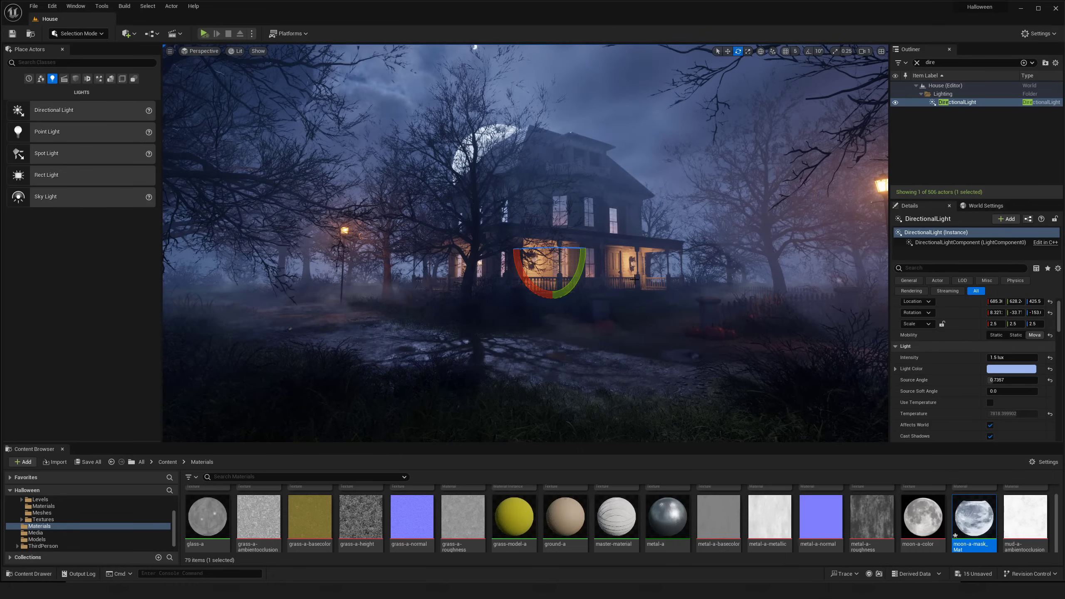
{"action": "middle_click_drag", "start_coordinate": [635, 279], "coordinate": [640, 252]}
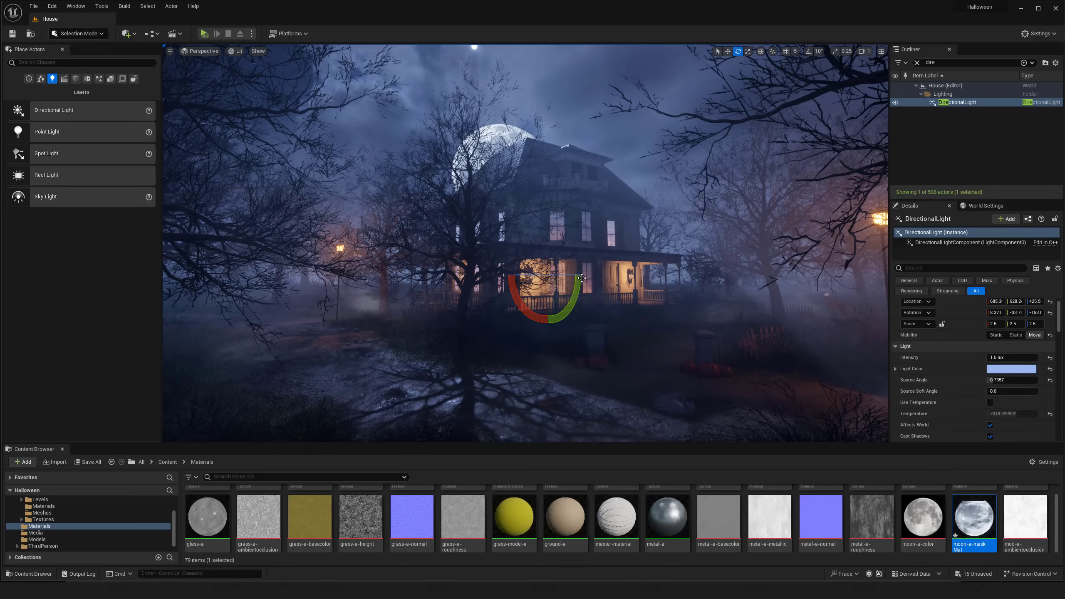
{"action": "right_click_drag", "start_coordinate": [637, 309], "coordinate": [650, 312]}
{"action": "key", "text": "w"}
{"action": "key", "text": "g"}
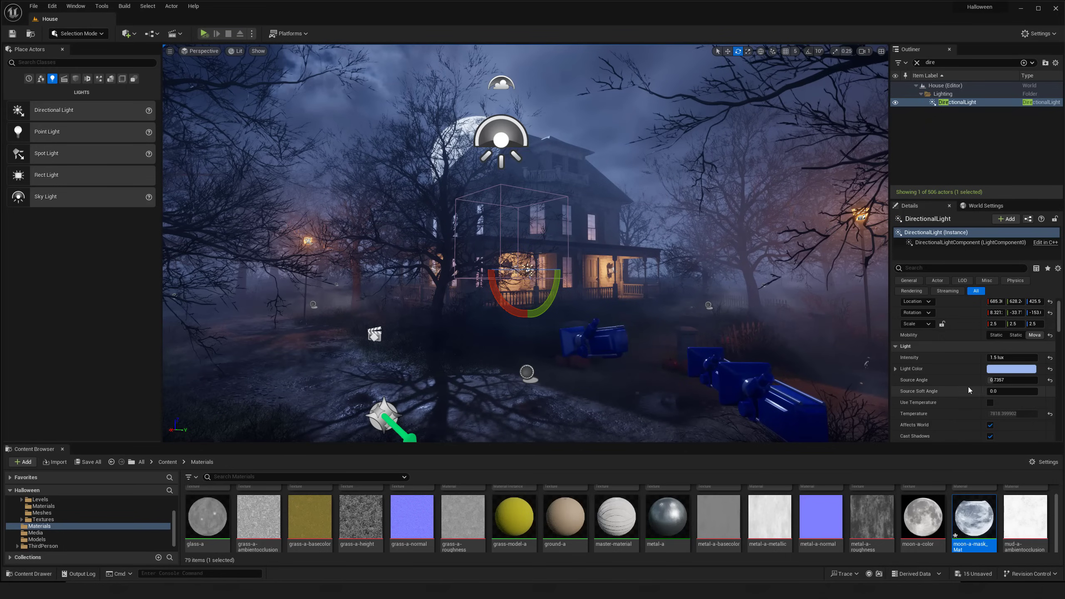
Clear the actor filter and view the moonlit house from the front yard without editor icons.
{"action": "left_click", "coordinate": [917, 62]}
{"action": "key", "text": "s"}
{"action": "right_click_drag", "start_coordinate": [621, 335], "coordinate": [625, 296]}
{"action": "key", "text": "g"}
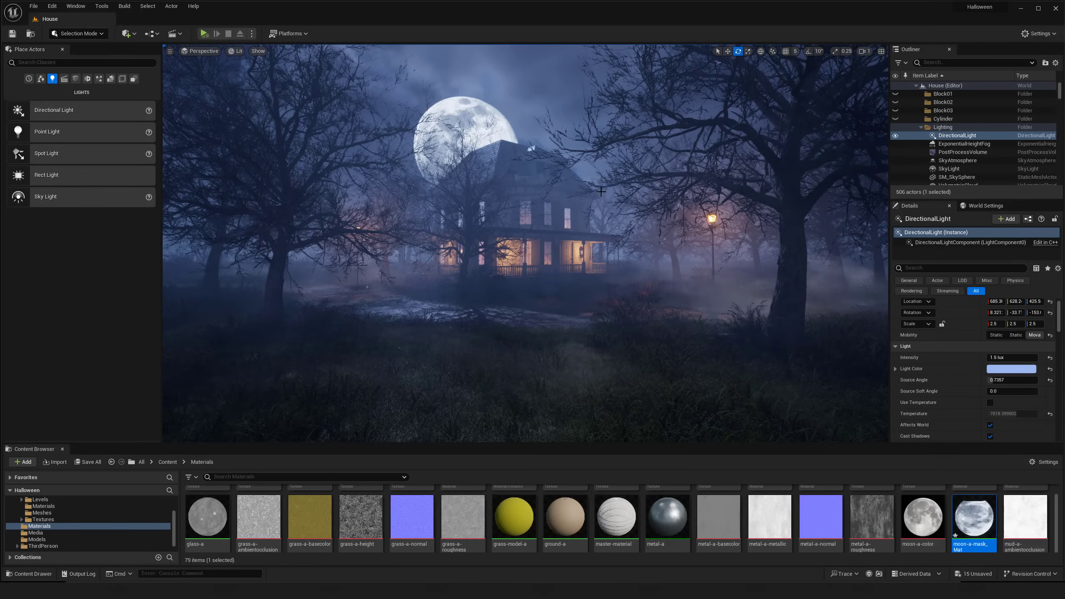
{"action": "key", "text": "w"}
{"action": "right_click_drag", "start_coordinate": [601, 192], "coordinate": [593, 192]}
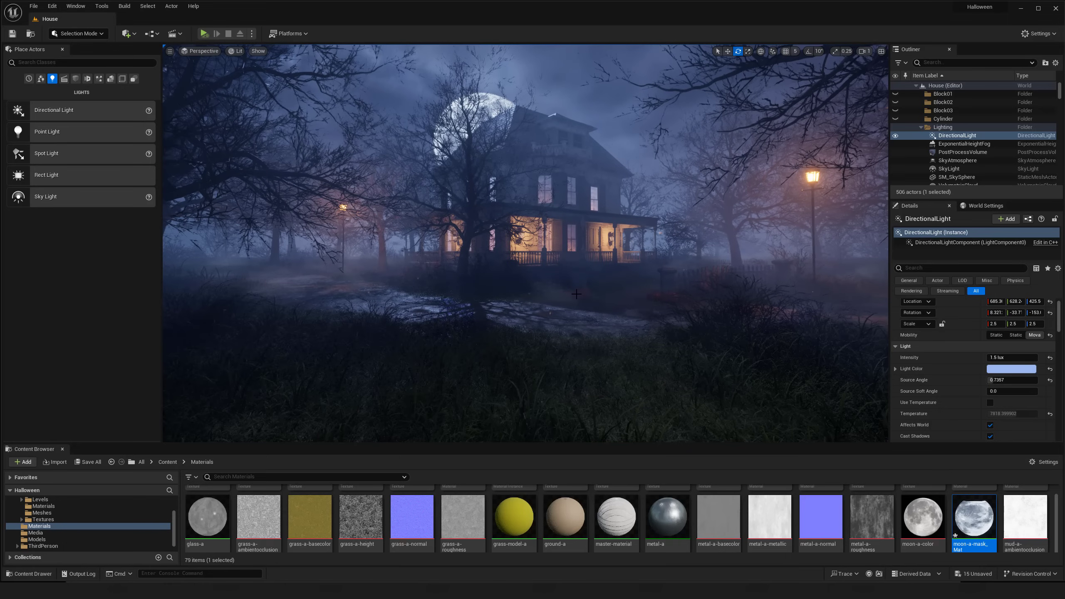
Open the grass-model-a material from the project's Materials folder.
{"action": "left_click", "coordinate": [174, 462]}
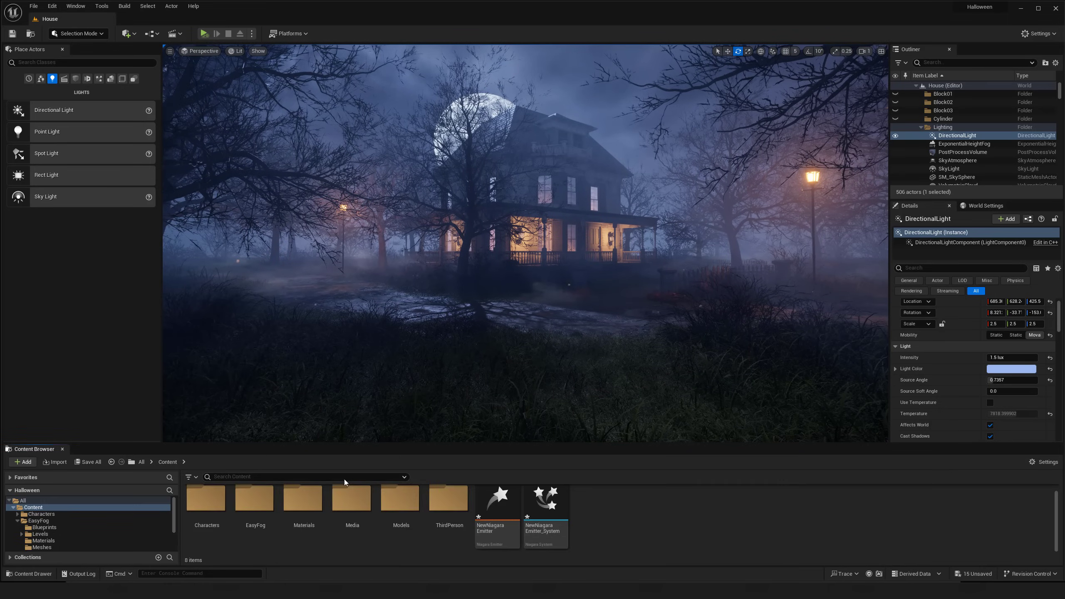
{"action": "left_click", "coordinate": [398, 506]}
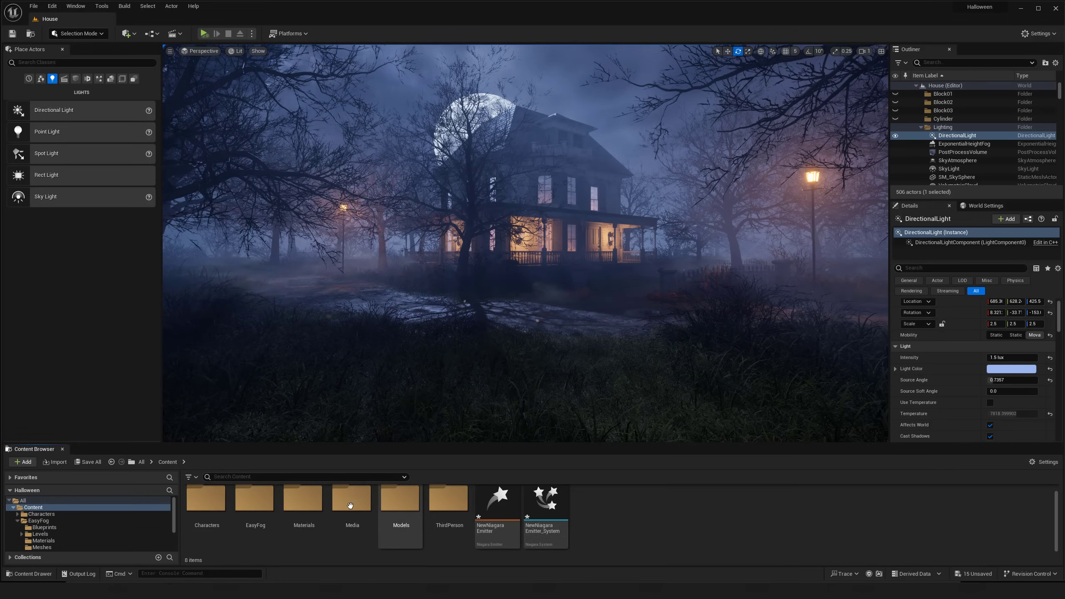
{"action": "double_click", "coordinate": [351, 506]}
{"action": "left_click", "coordinate": [170, 462]}
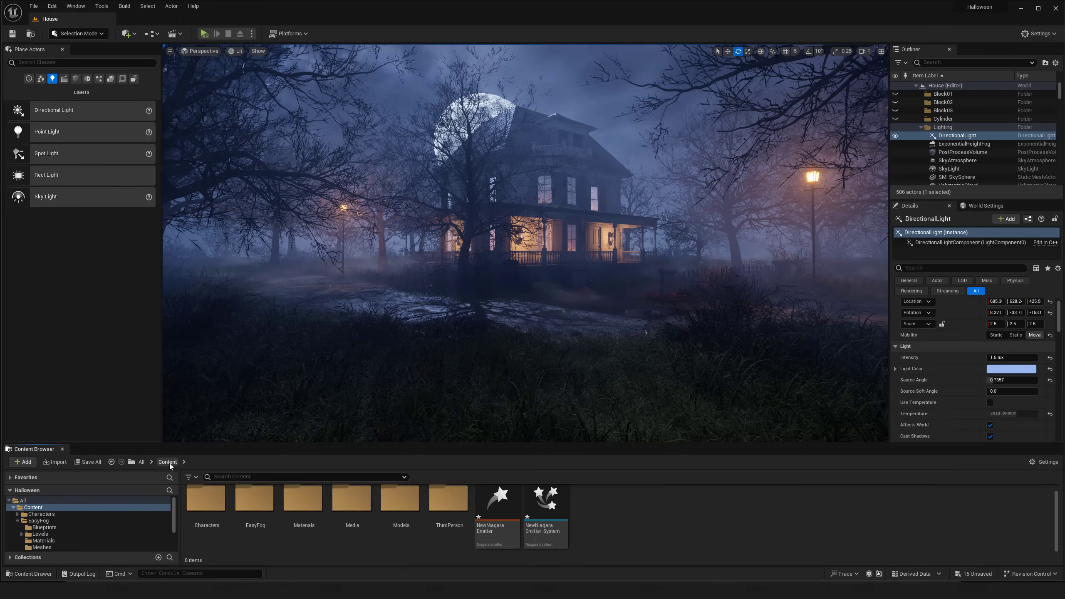
{"action": "double_click", "coordinate": [303, 501]}
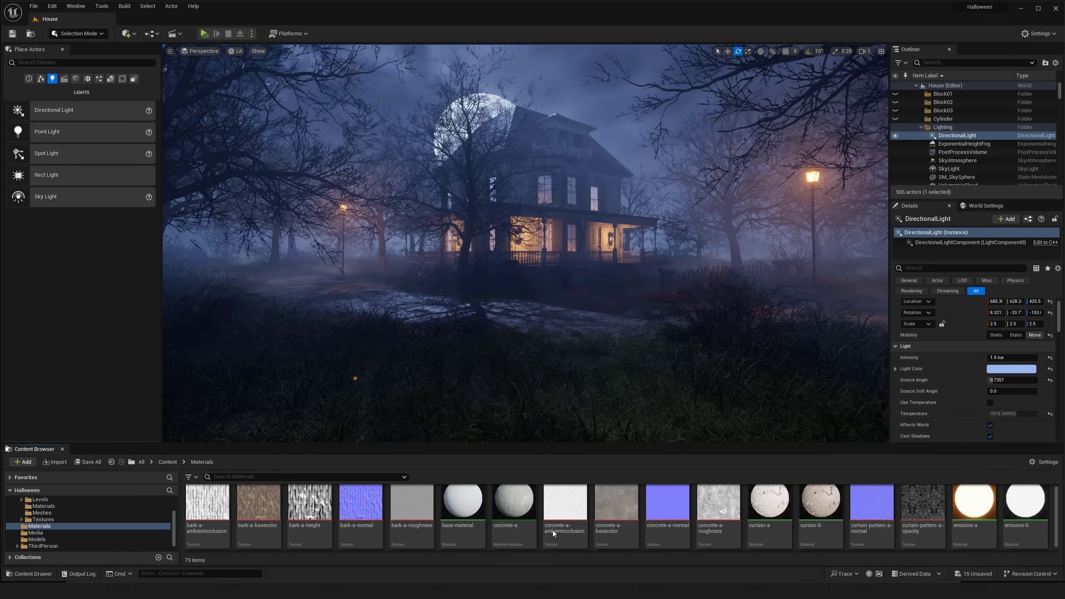
{"action": "scroll", "coordinate": [592, 520], "scroll_direction": "down", "scroll_amount": 3}
{"action": "scroll", "coordinate": [596, 501], "scroll_direction": "down", "scroll_amount": 5}
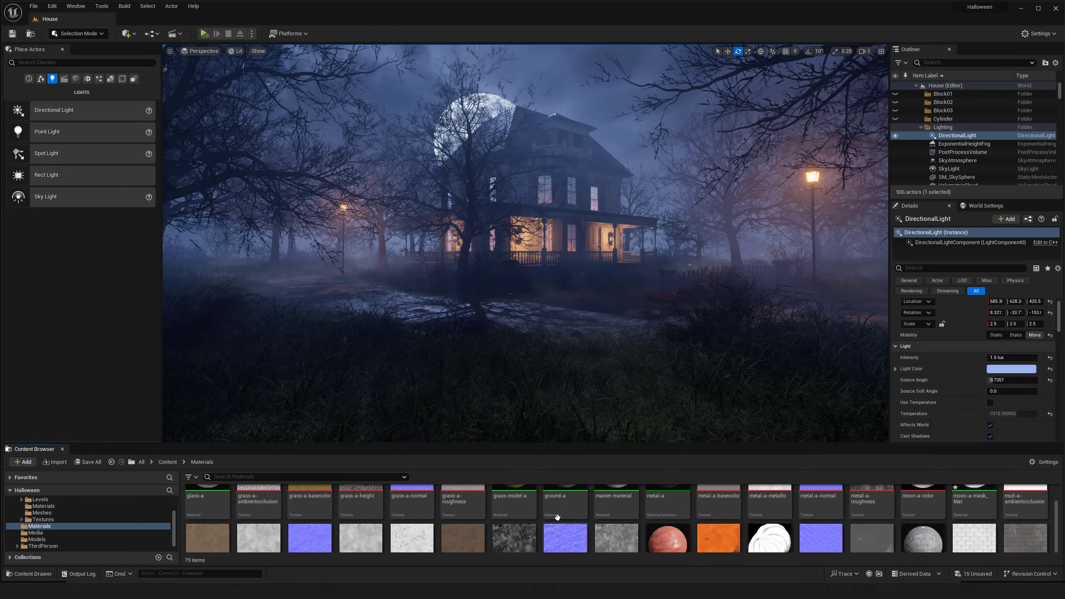
{"action": "scroll", "coordinate": [515, 504], "scroll_direction": "up", "scroll_amount": 5}
{"action": "double_click", "coordinate": [516, 506]}
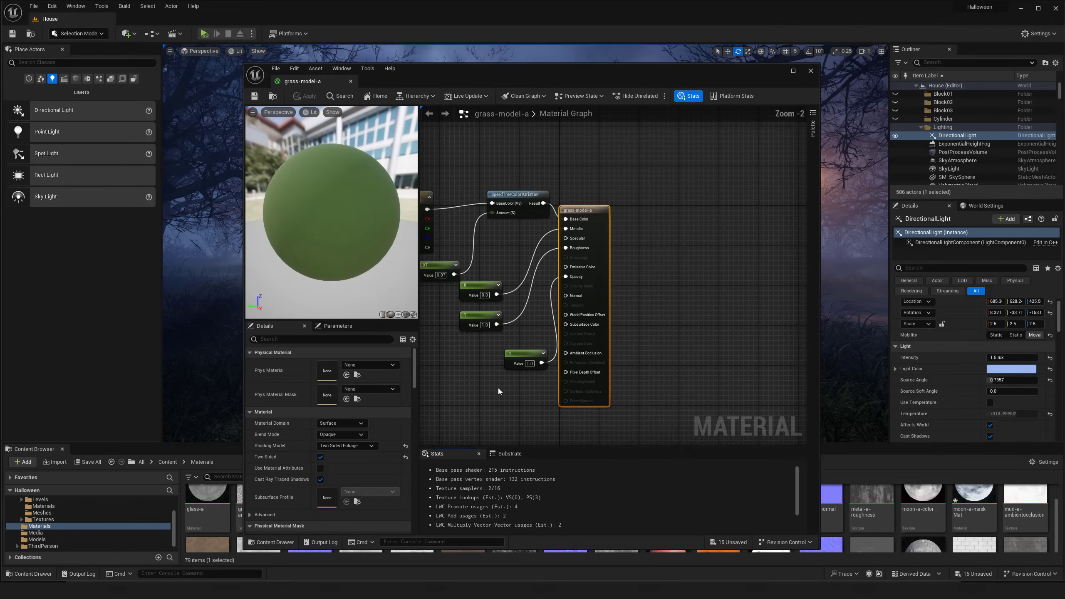
Add a SimpleGrassWind node, connect its Result to World Position Offset, and move the Opacity constant node further from the material output.
{"action": "right_click_drag", "start_coordinate": [498, 388], "coordinate": [607, 318]}
{"action": "right_click", "coordinate": [564, 351]}
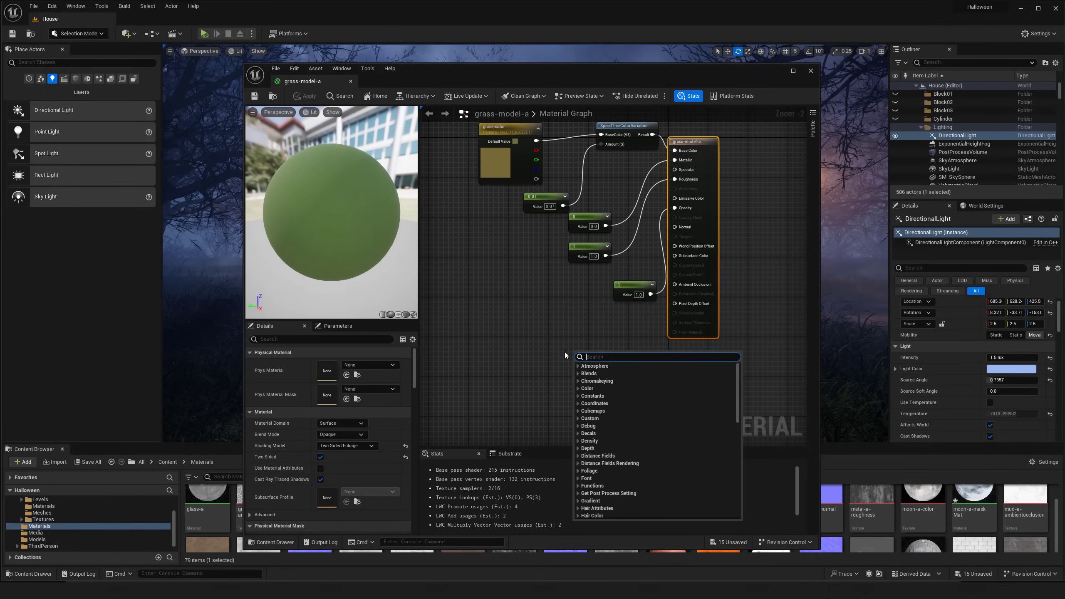
{"action": "right_click_drag", "start_coordinate": [512, 337], "coordinate": [537, 329]}
{"action": "right_click", "coordinate": [552, 350]}
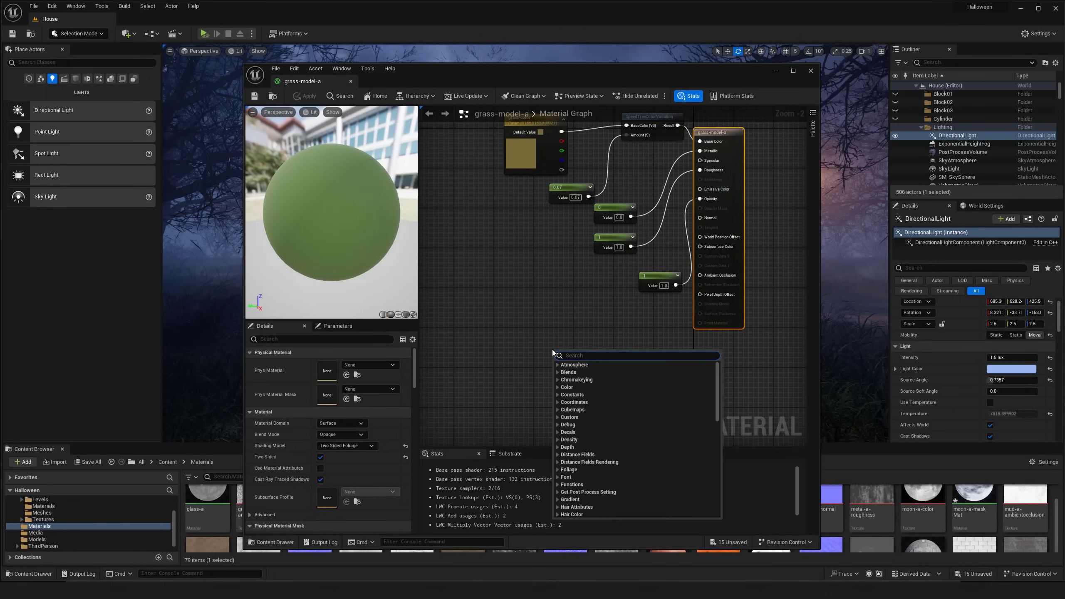
{"action": "type", "text": "simple"}
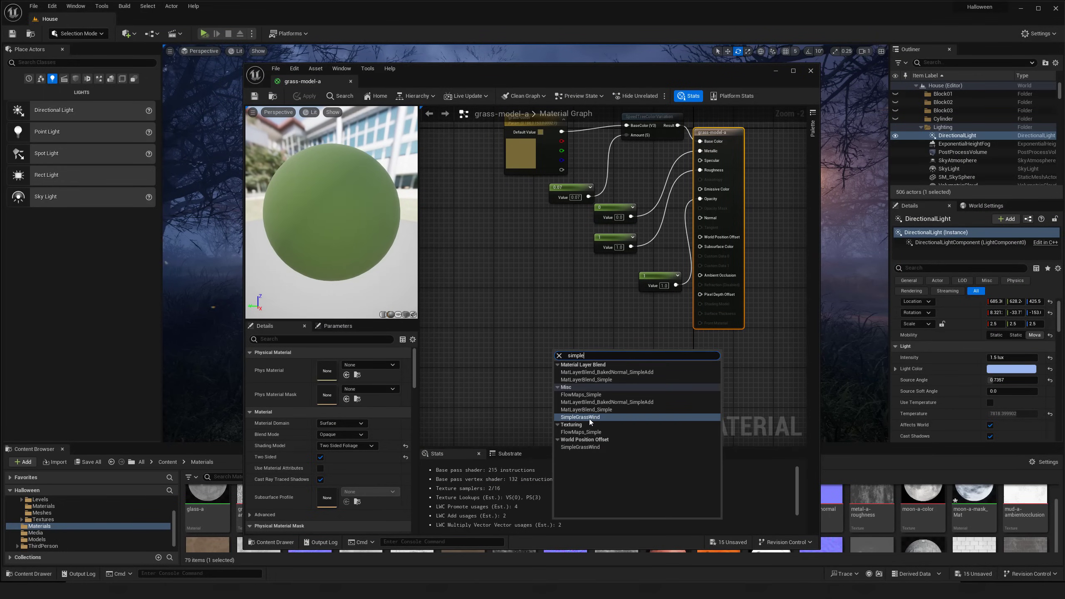
{"action": "left_click", "coordinate": [587, 417]}
{"action": "left_click_drag", "start_coordinate": [612, 361], "coordinate": [700, 239]}
{"action": "left_click_drag", "start_coordinate": [648, 276], "coordinate": [592, 271]}
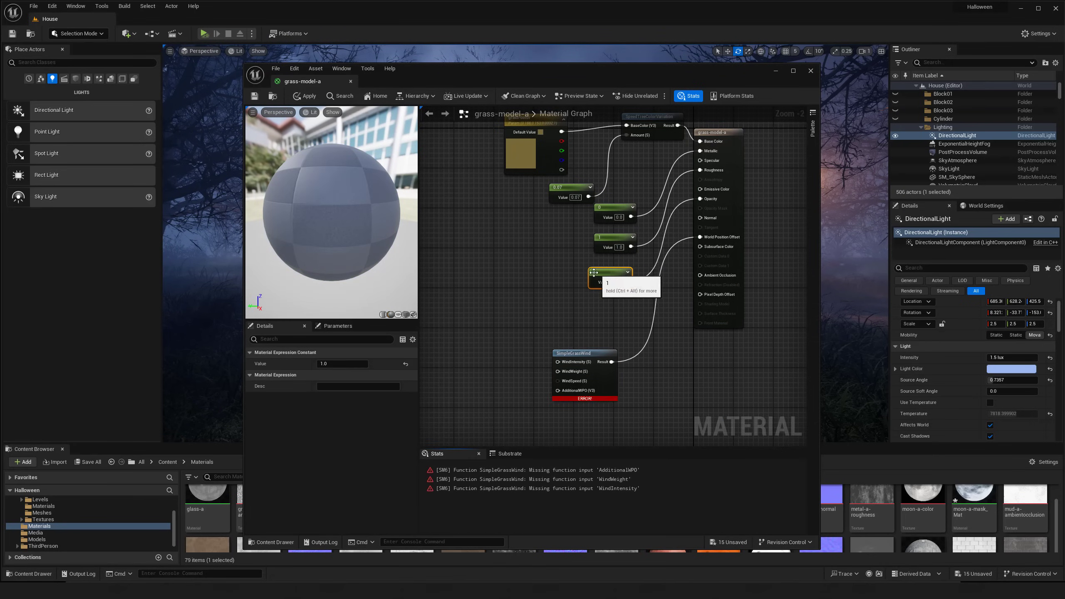
Add four Constant nodes beside the SimpleGrassWind node in the grass-model-a material graph.
{"action": "right_click_drag", "start_coordinate": [566, 305], "coordinate": [608, 313]}
{"action": "scroll", "coordinate": [569, 346], "scroll_direction": "up", "scroll_amount": 1}
{"action": "right_click_drag", "start_coordinate": [569, 347], "coordinate": [570, 313]}
{"action": "left_click", "coordinate": [515, 296]}
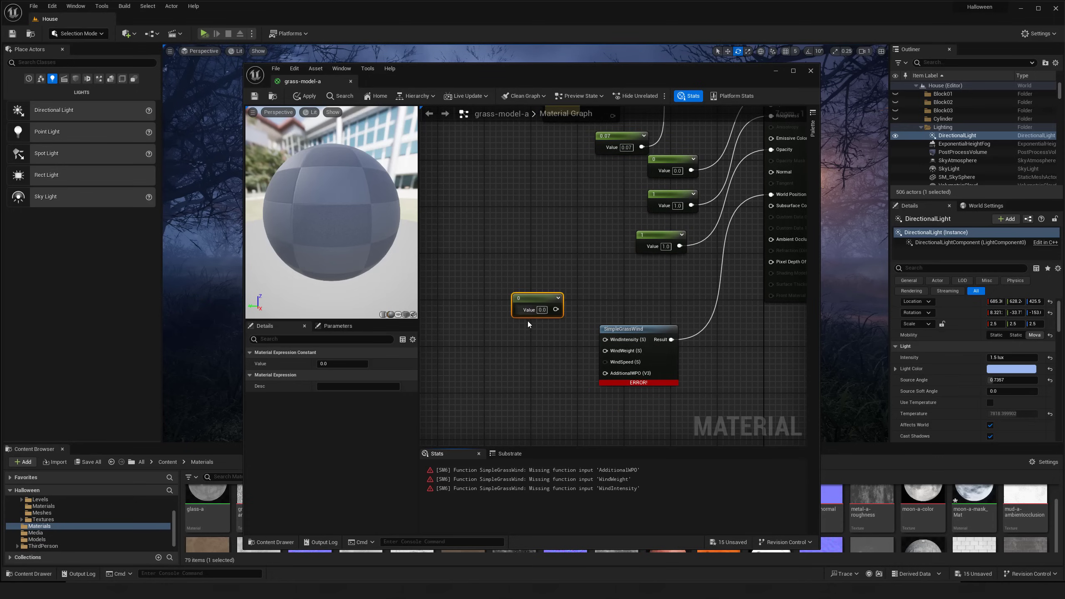
{"action": "left_click", "coordinate": [508, 332]}
{"action": "left_click", "coordinate": [503, 368]}
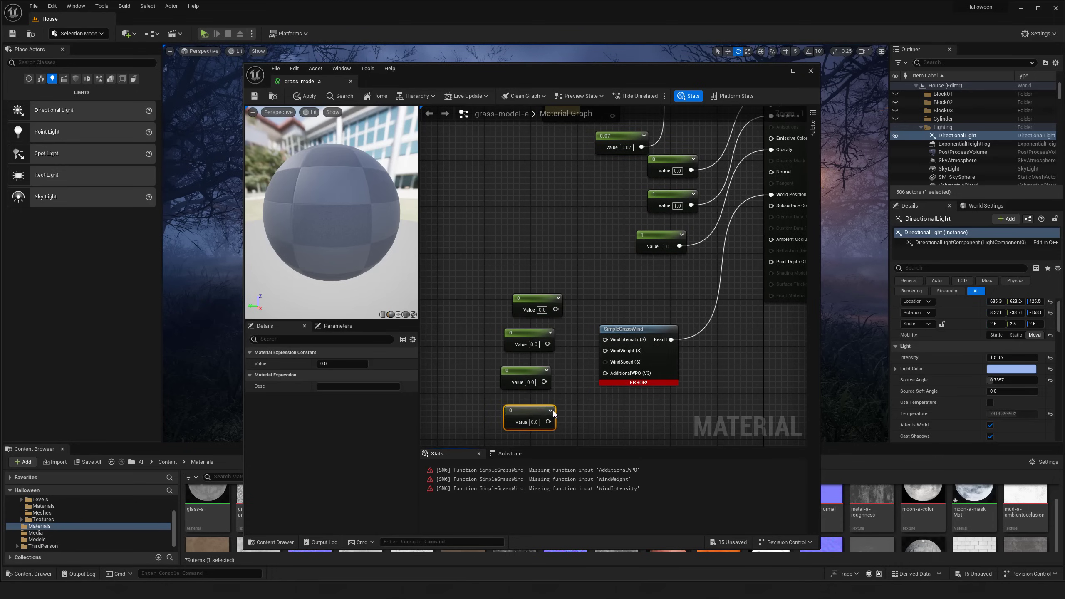
Connect the four constants in order to SimpleGrassWind's WindIntensity, WindWeight, WindSpeed and AdditionalWPO inputs.
{"action": "left_click_drag", "start_coordinate": [547, 421], "coordinate": [602, 381]}
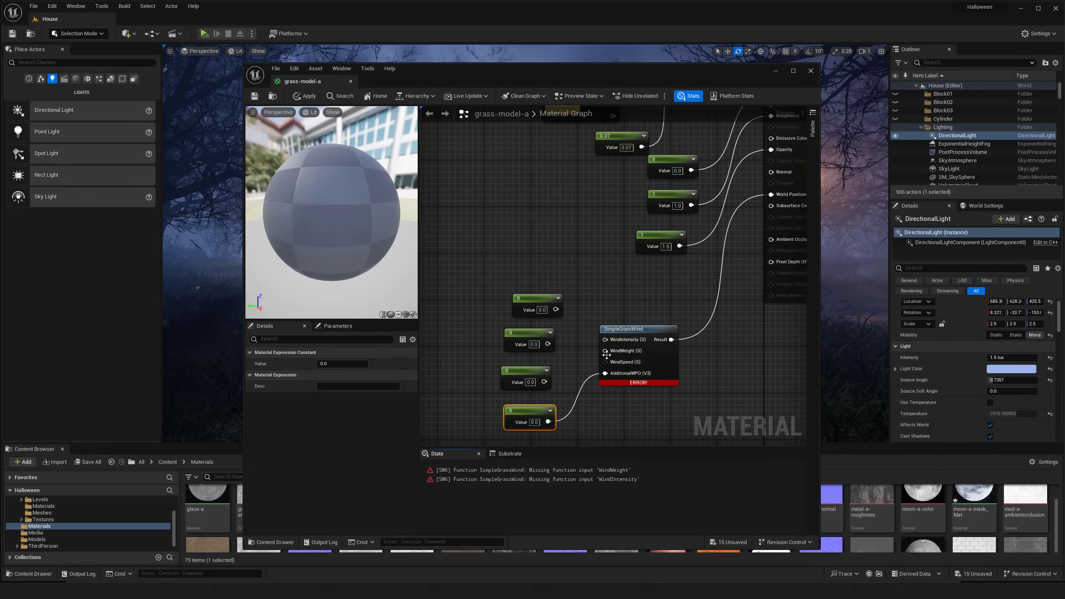
{"action": "mouse_move", "coordinate": [604, 351]}
{"action": "left_mouse_down"}
{"action": "mouse_move", "coordinate": [575, 365]}
{"action": "mouse_move", "coordinate": [547, 344]}
{"action": "mouse_move", "coordinate": [604, 339]}
{"action": "left_mouse_up"}
{"action": "left_click_drag", "start_coordinate": [544, 382], "coordinate": [605, 361]}
Set the SimpleGrassWind constants to 0.2 for WindSpeed, 1.0 for WindWeight and 0.2 for WindIntensity.
{"action": "left_click", "coordinate": [511, 378]}
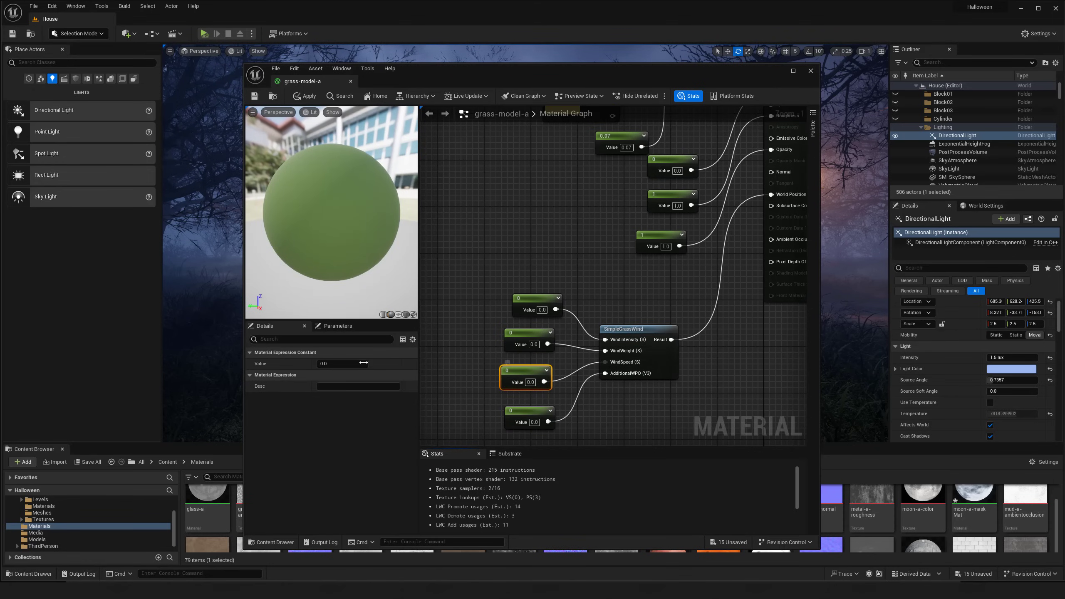
{"action": "left_click", "coordinate": [344, 363]}
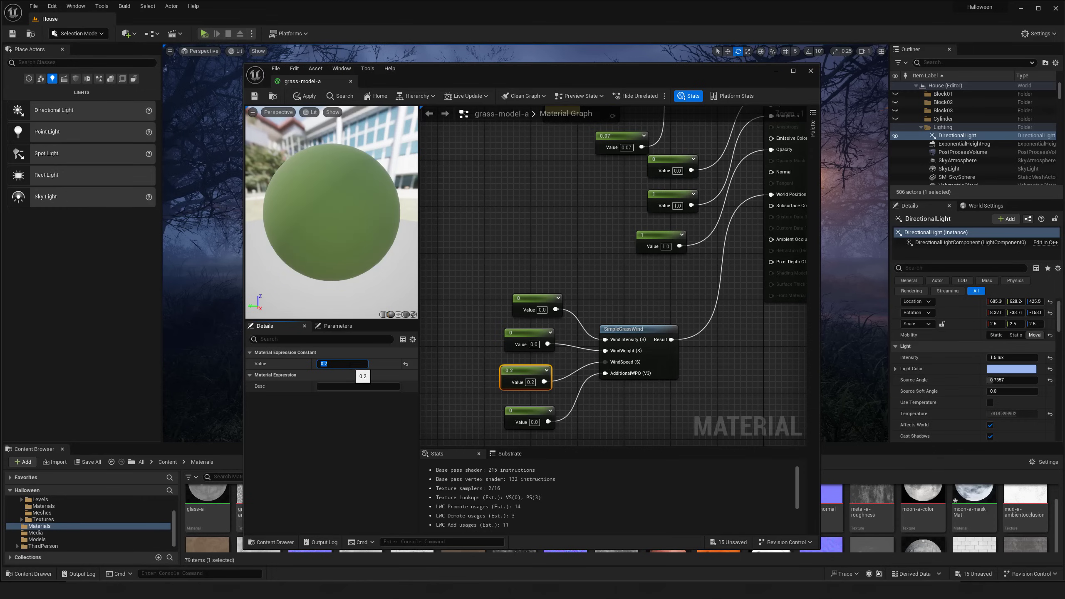
{"action": "left_click", "coordinate": [523, 337]}
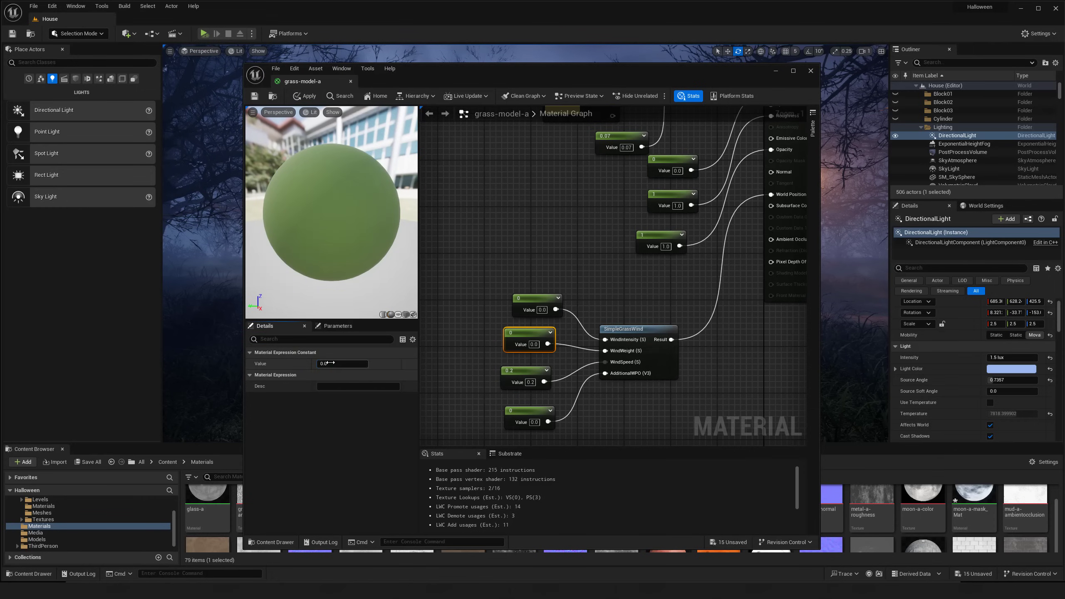
{"action": "left_click", "coordinate": [525, 303]}
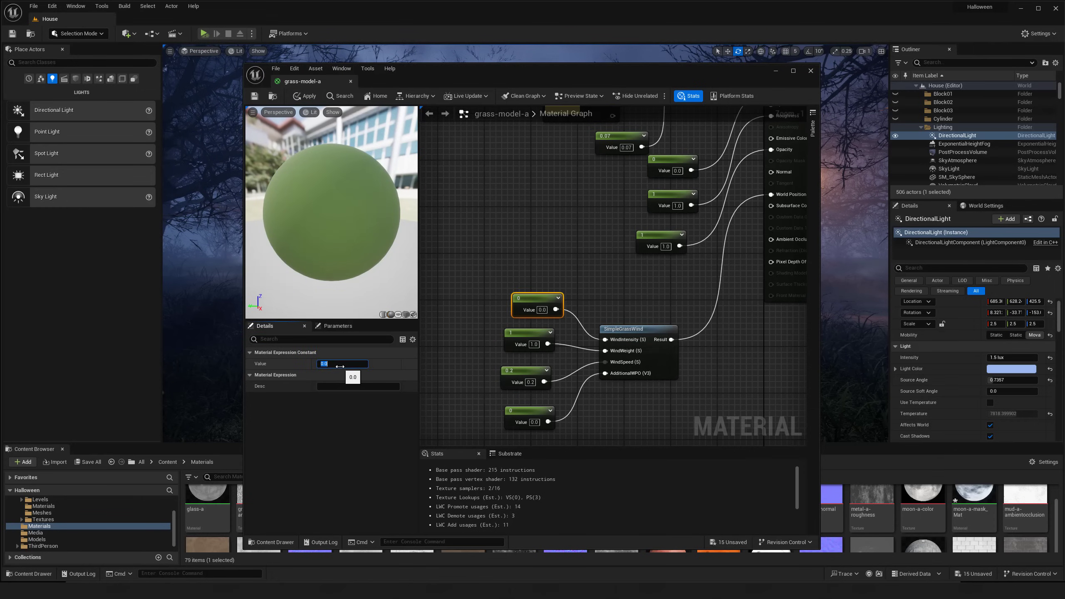
{"action": "type", "text": "0.2"}
{"action": "key", "text": "Return"}
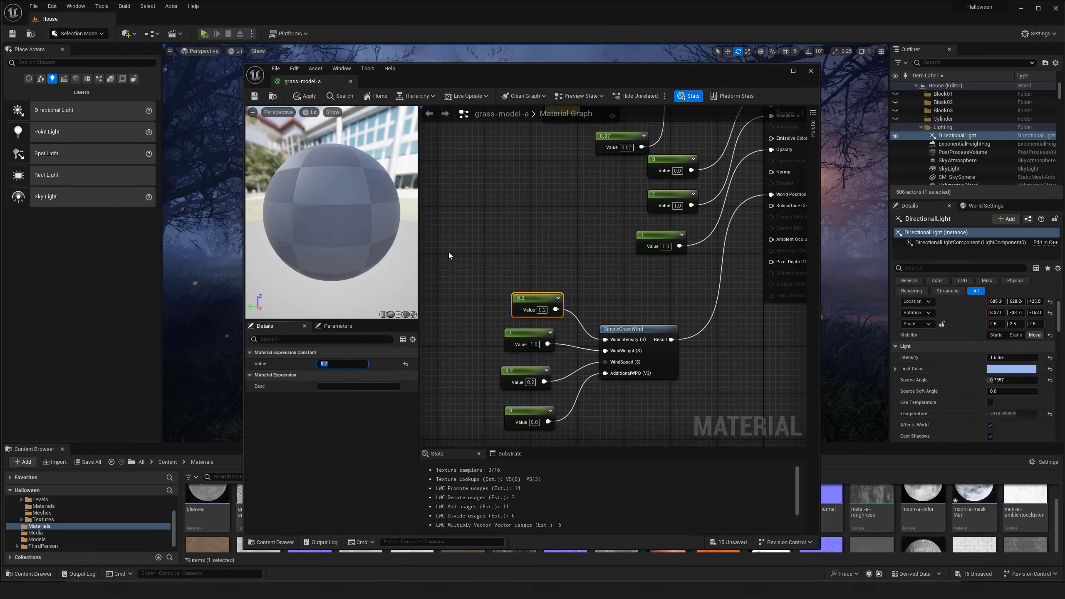
Apply the material changes and move the material editor window aside to view the grass in the level viewport.
{"action": "left_click", "coordinate": [305, 96]}
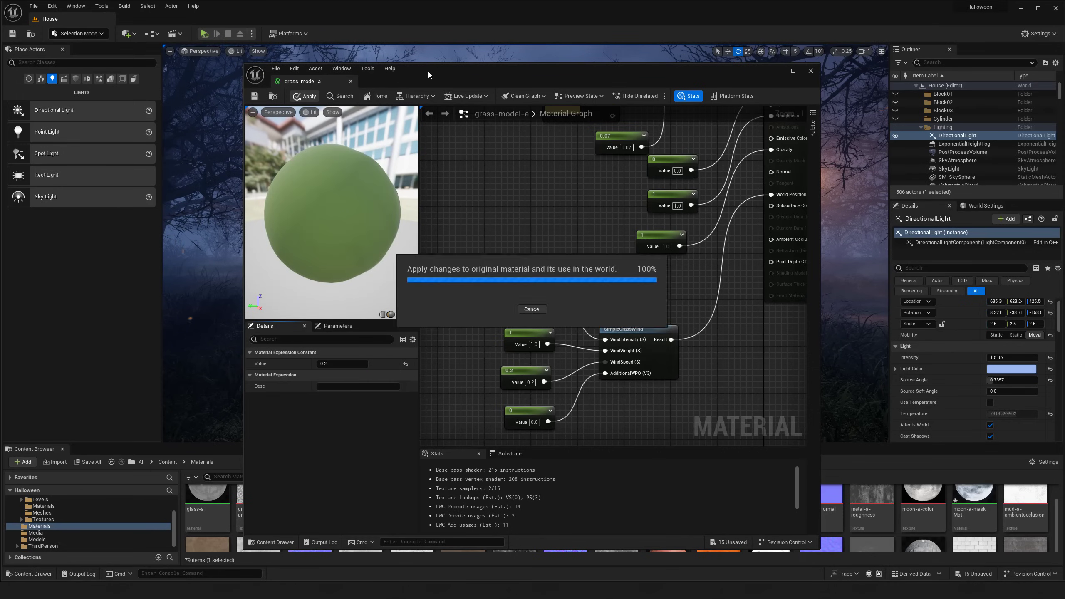
{"action": "left_click_drag", "start_coordinate": [457, 76], "coordinate": [787, 99]}
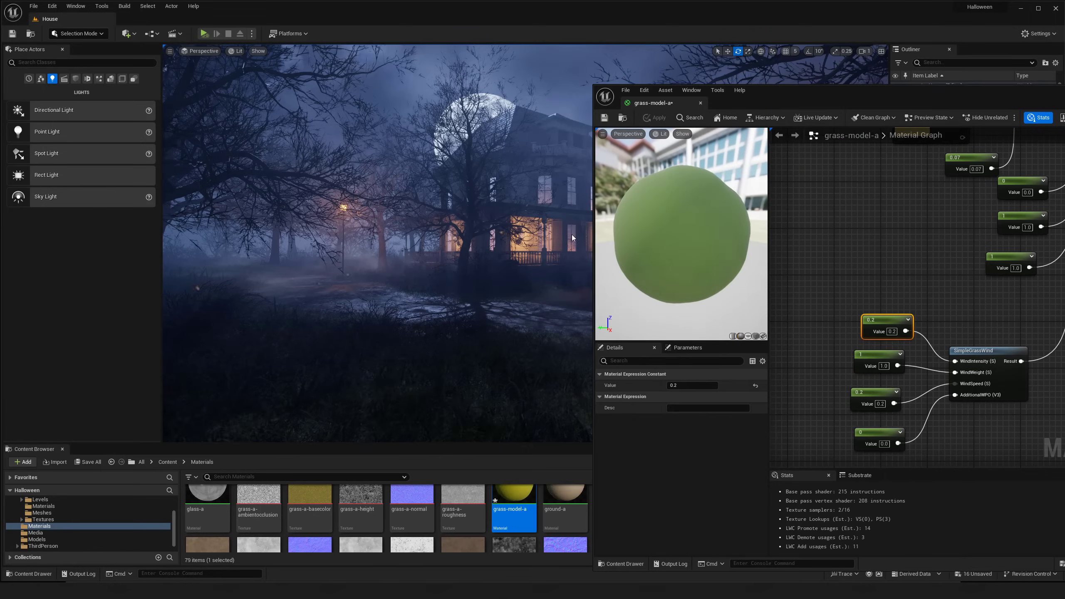
{"action": "right_click_drag", "start_coordinate": [477, 343], "coordinate": [494, 321]}
{"action": "key", "text": "e"}
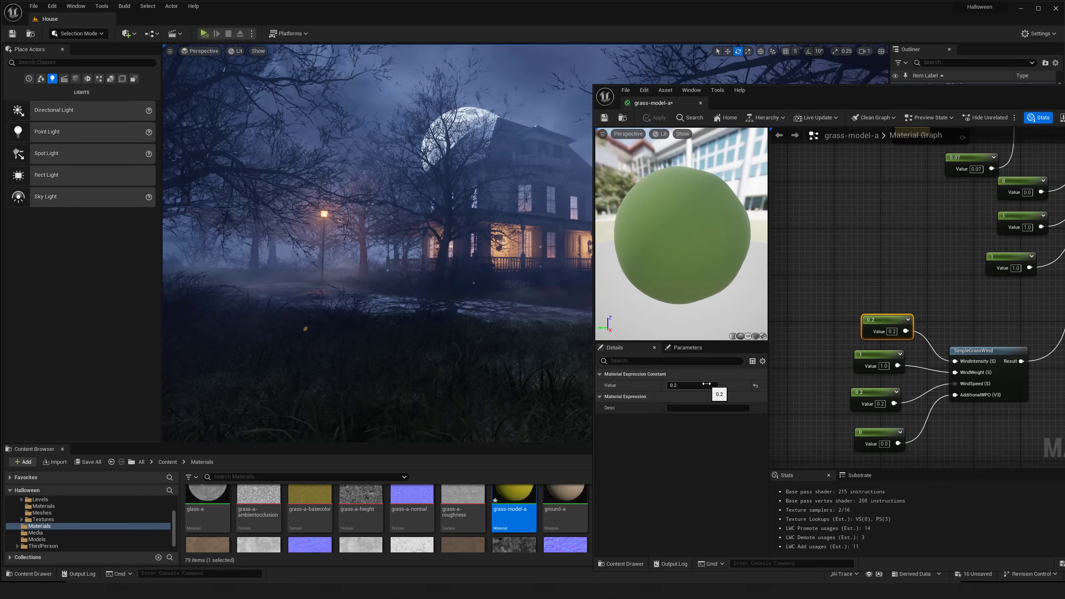
Set the WindWeight constant to 0.5 and the WindIntensity constant to 0.1.
{"action": "left_click", "coordinate": [874, 355]}
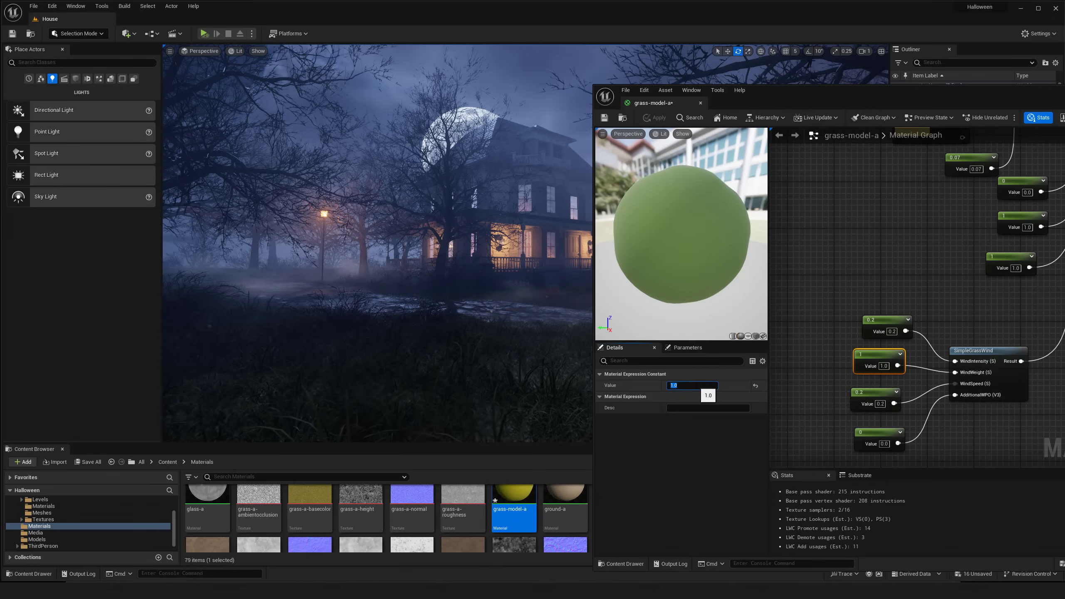
{"action": "key", "text": "Return"}
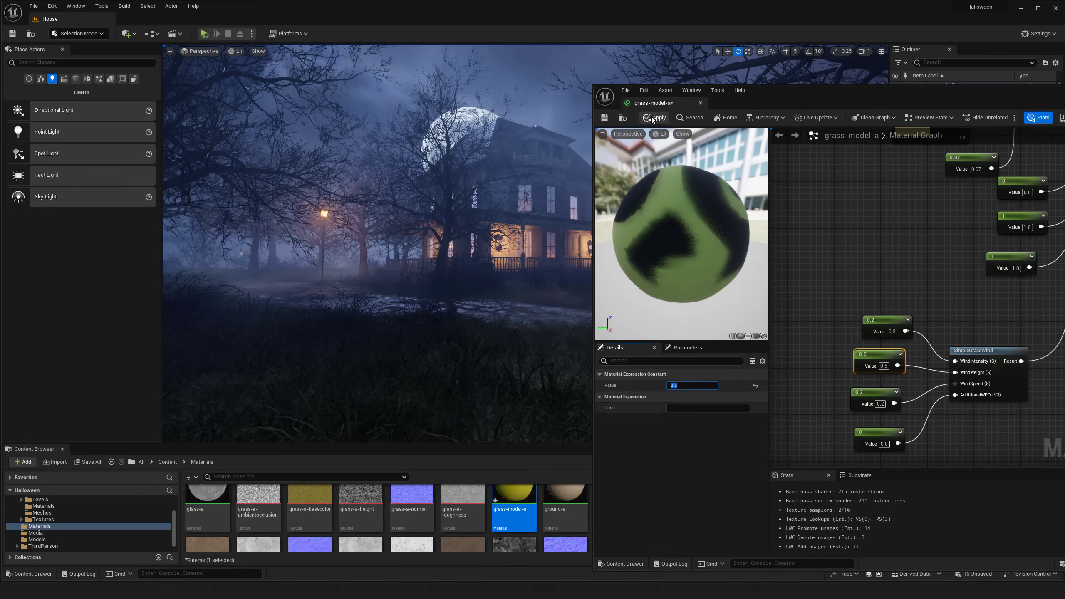
{"action": "left_click", "coordinate": [879, 325]}
{"action": "left_click", "coordinate": [702, 385]}
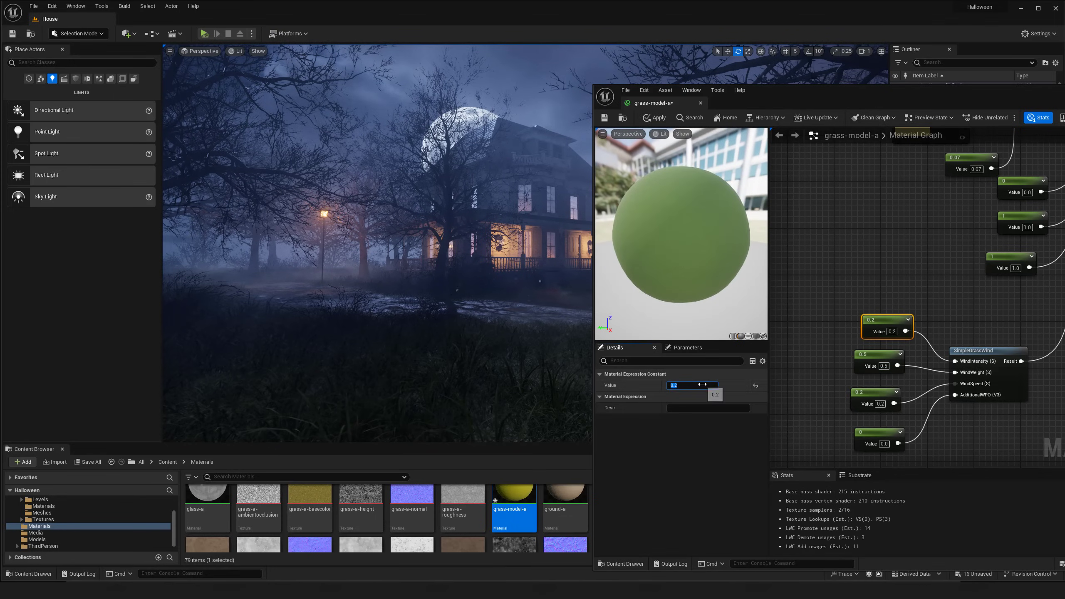
{"action": "type", "text": ".1"}
{"action": "key", "text": "Return"}
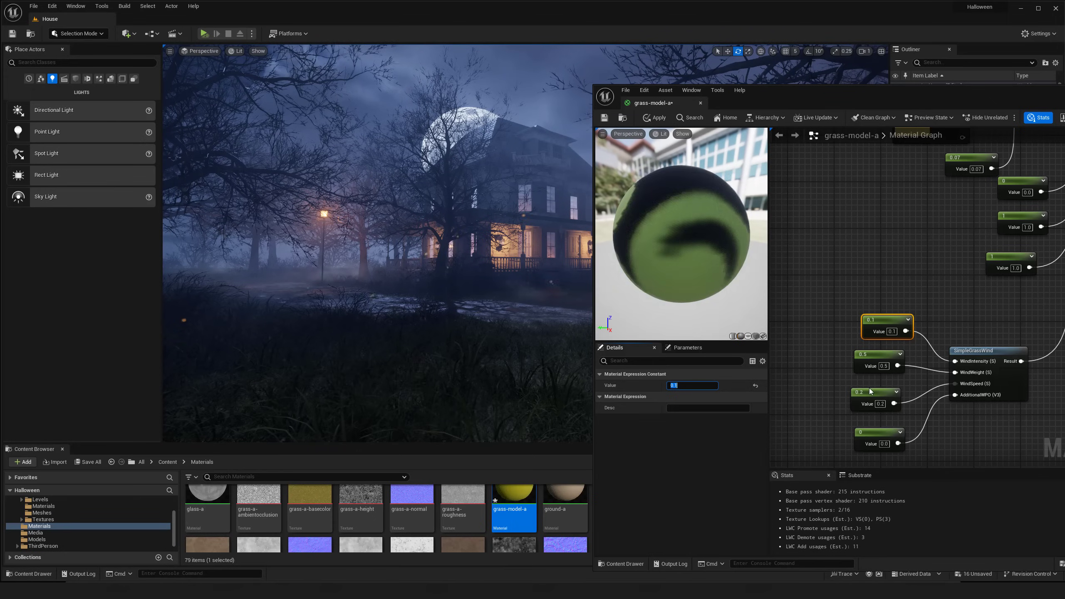
Set the WindSpeed constant to 0.05 and apply the material to check the grass motion in the level.
{"action": "left_click", "coordinate": [873, 397]}
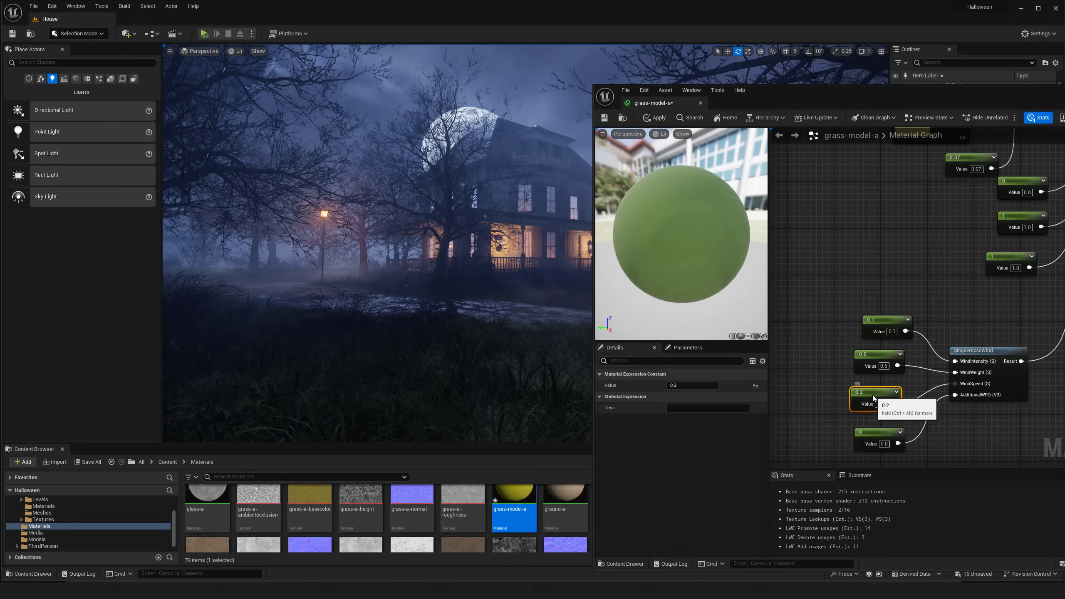
{"action": "left_click", "coordinate": [708, 385]}
{"action": "type", "text": ".05"}
{"action": "key", "text": "Return"}
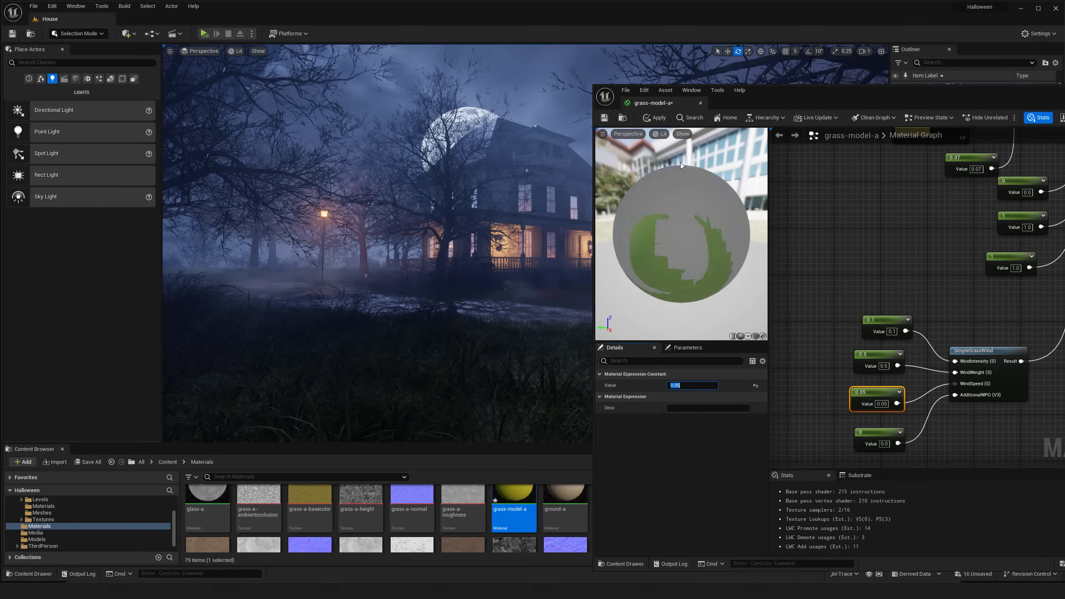
{"action": "left_click", "coordinate": [654, 117]}
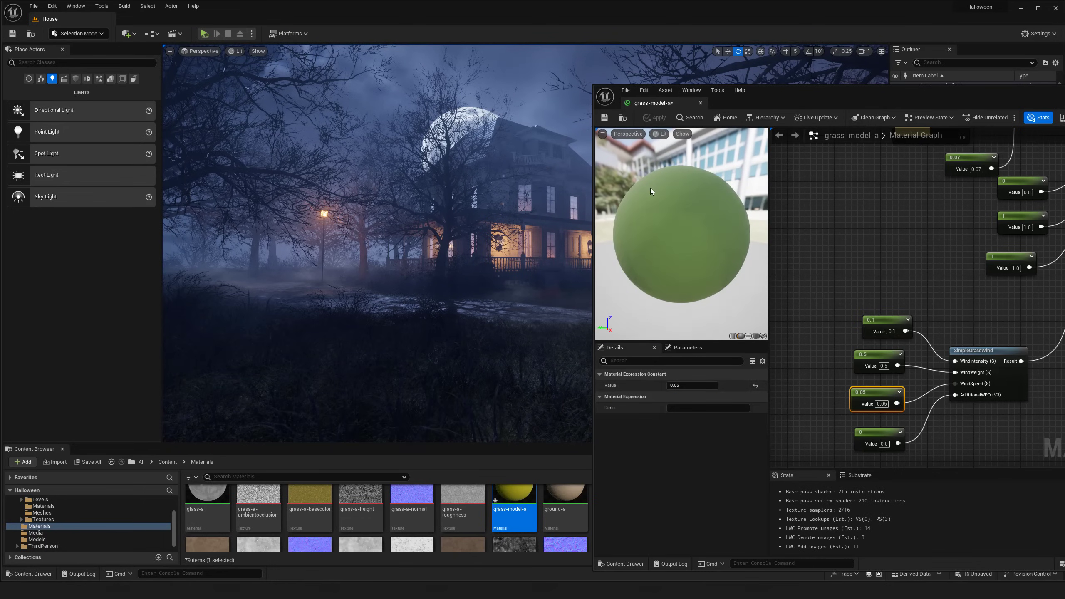
{"action": "mouse_move", "coordinate": [484, 277]}
{"action": "middle_mouse_down"}
{"action": "mouse_move", "coordinate": [494, 288]}
{"action": "mouse_move", "coordinate": [485, 276]}
{"action": "middle_mouse_up"}
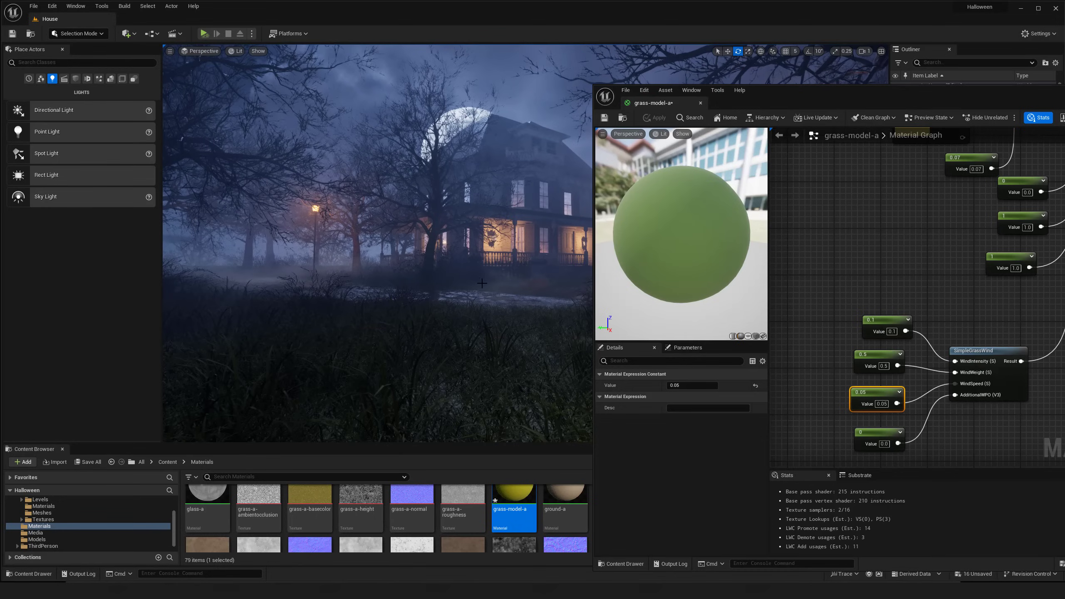
{"action": "mouse_move", "coordinate": [482, 283]}
{"action": "right_mouse_down"}
{"action": "mouse_move", "coordinate": [397, 283]}
{"action": "mouse_move", "coordinate": [482, 297]}
{"action": "mouse_move", "coordinate": [487, 273]}
{"action": "right_mouse_up"}
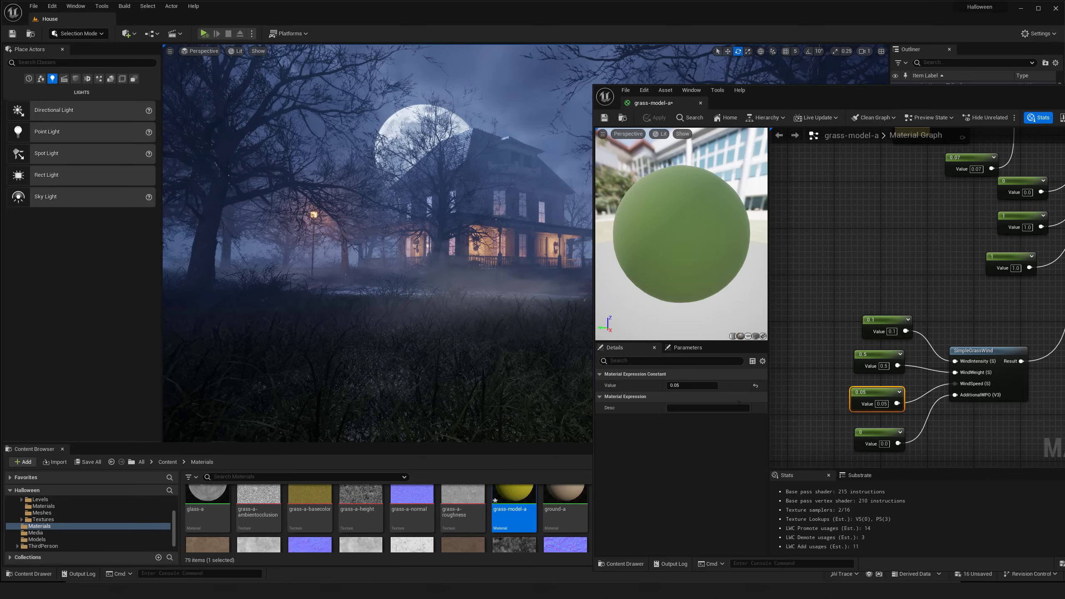
Set the WindIntensity constant to 0.5 and apply the material to the grass in the level.
{"action": "left_click", "coordinate": [880, 326]}
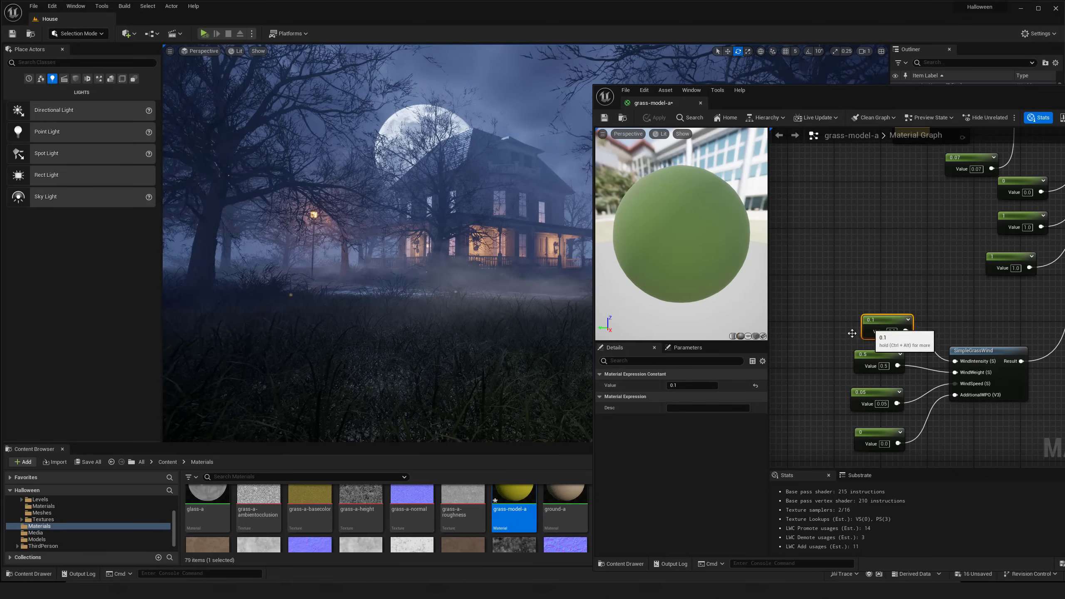
{"action": "left_click", "coordinate": [688, 385]}
{"action": "type", "text": "2"}
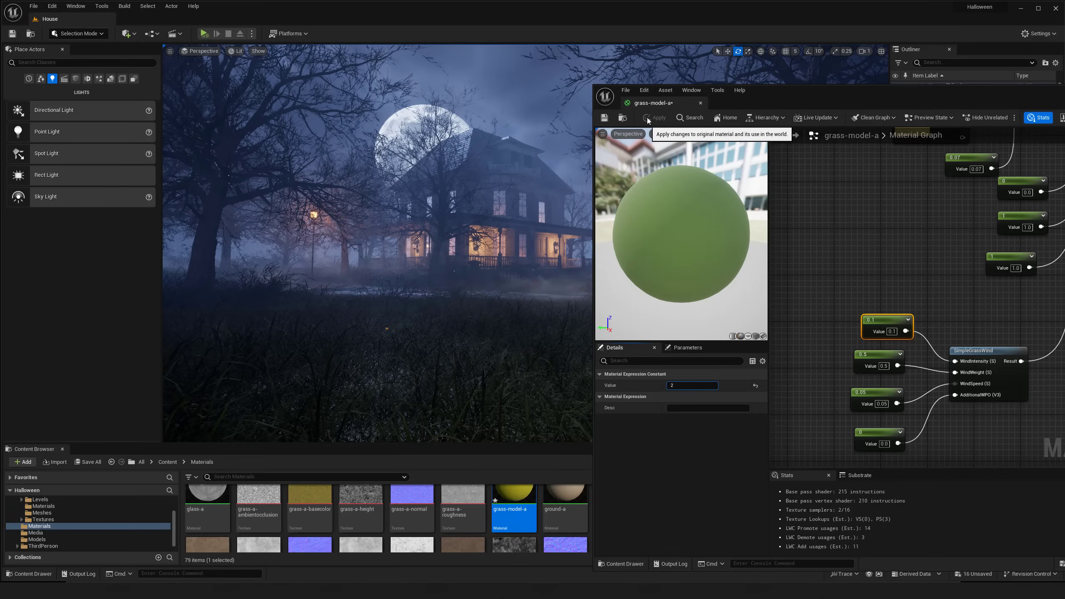
{"action": "key", "text": "Return"}
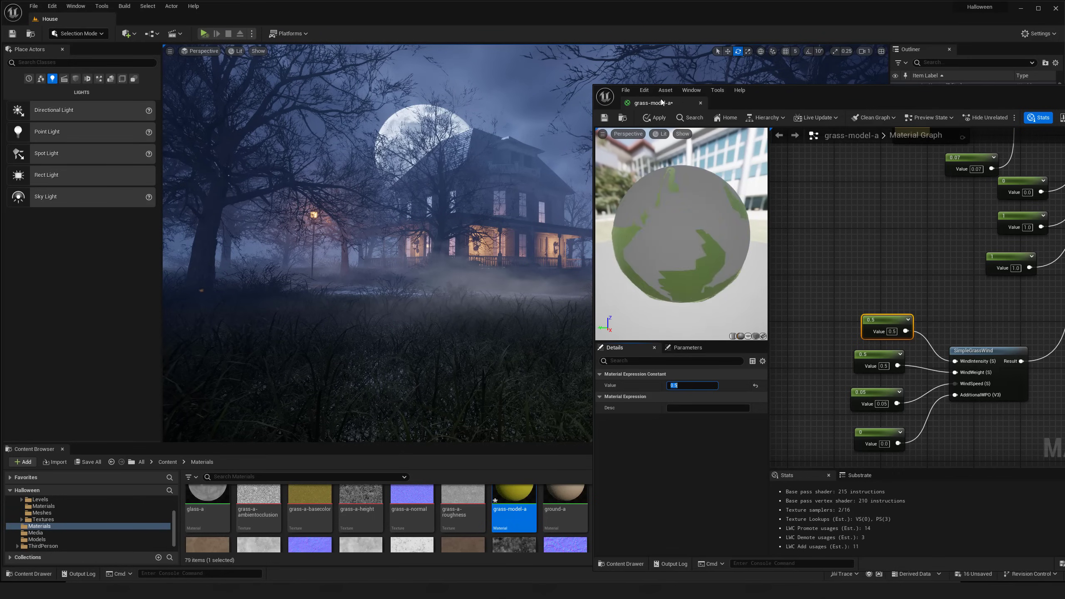
{"action": "left_click", "coordinate": [654, 118]}
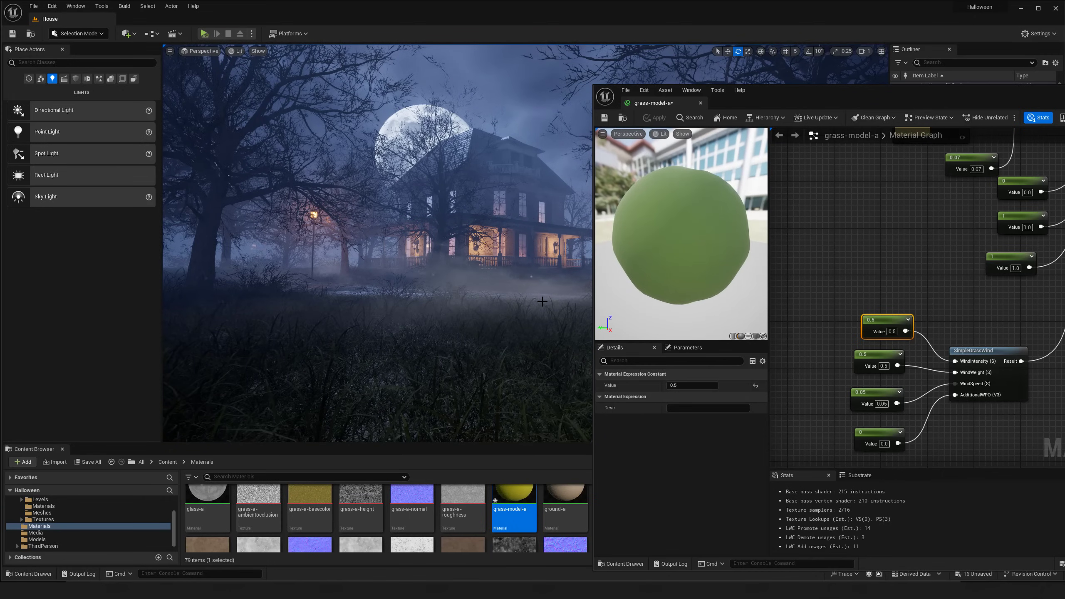
{"action": "key", "text": "w"}
{"action": "right_click_drag", "start_coordinate": [542, 302], "coordinate": [561, 307]}
Set the WindSpeed constant to 0.1 and apply the material, checking the grass around the house.
{"action": "left_click", "coordinate": [876, 439]}
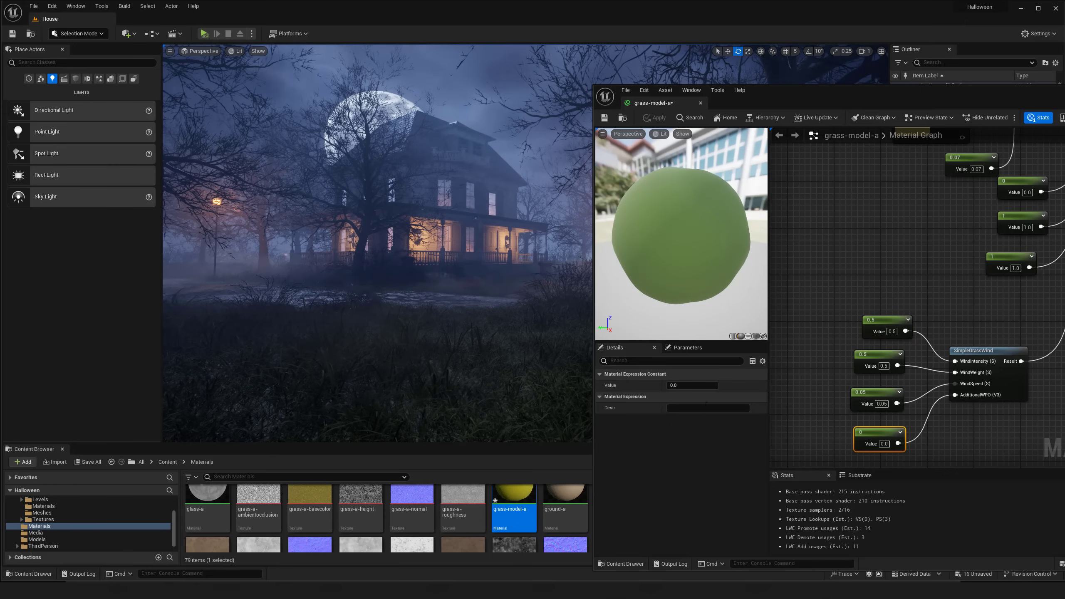
{"action": "left_click", "coordinate": [691, 385]}
{"action": "left_click", "coordinate": [885, 394]}
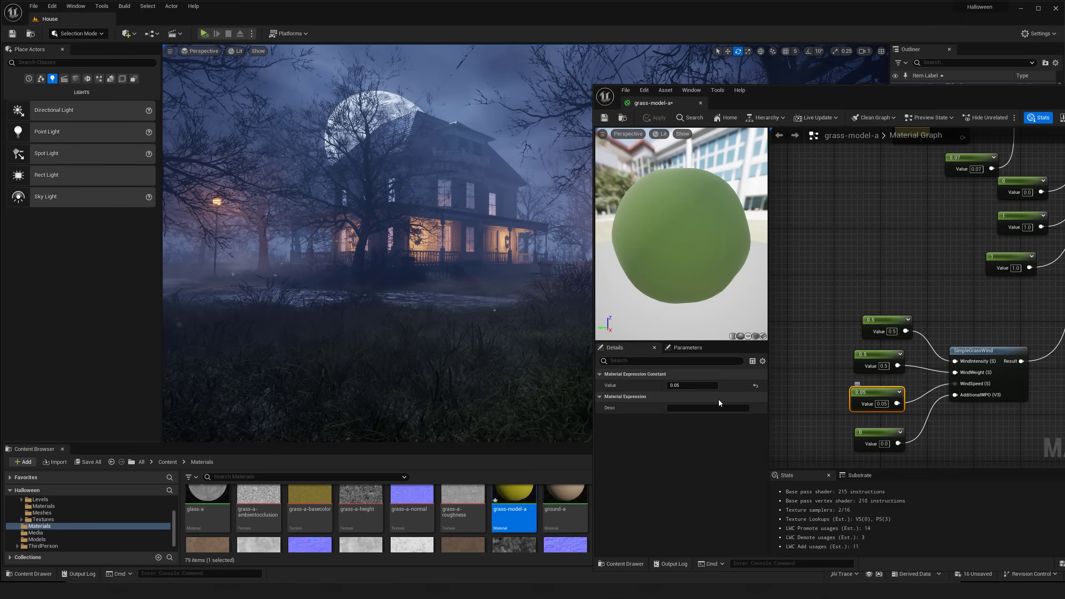
{"action": "type", "text": "0.1"}
{"action": "key", "text": "Return"}
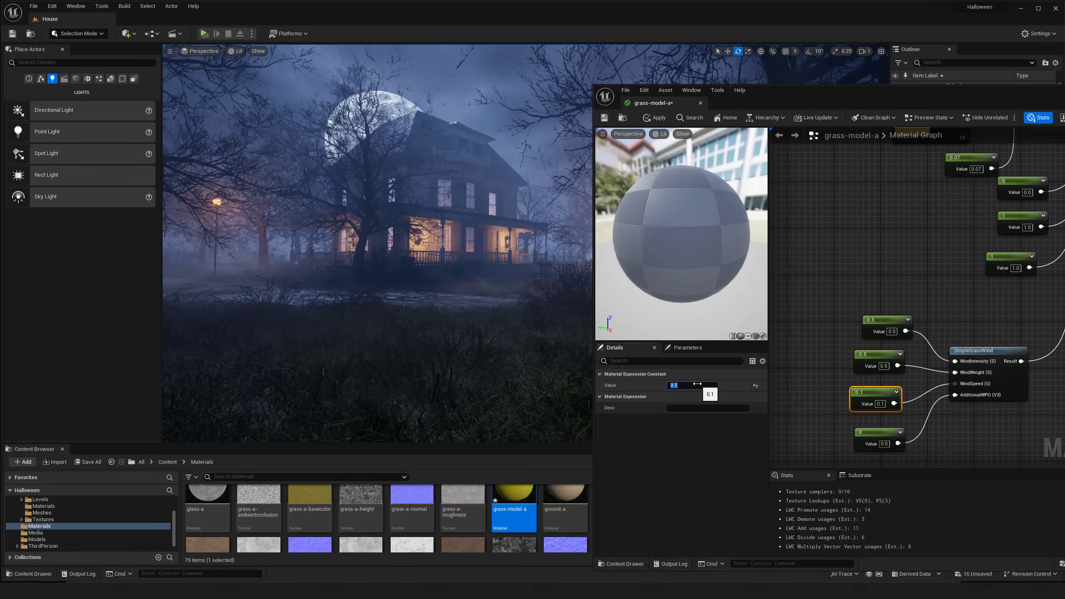
{"action": "left_click", "coordinate": [654, 118]}
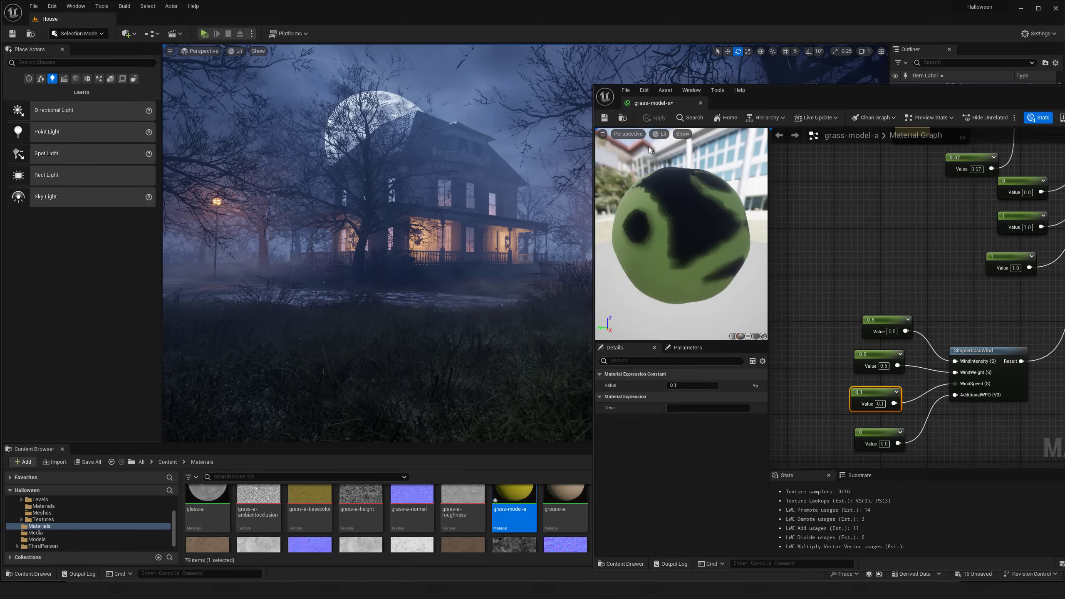
{"action": "right_click_drag", "start_coordinate": [495, 259], "coordinate": [463, 271]}
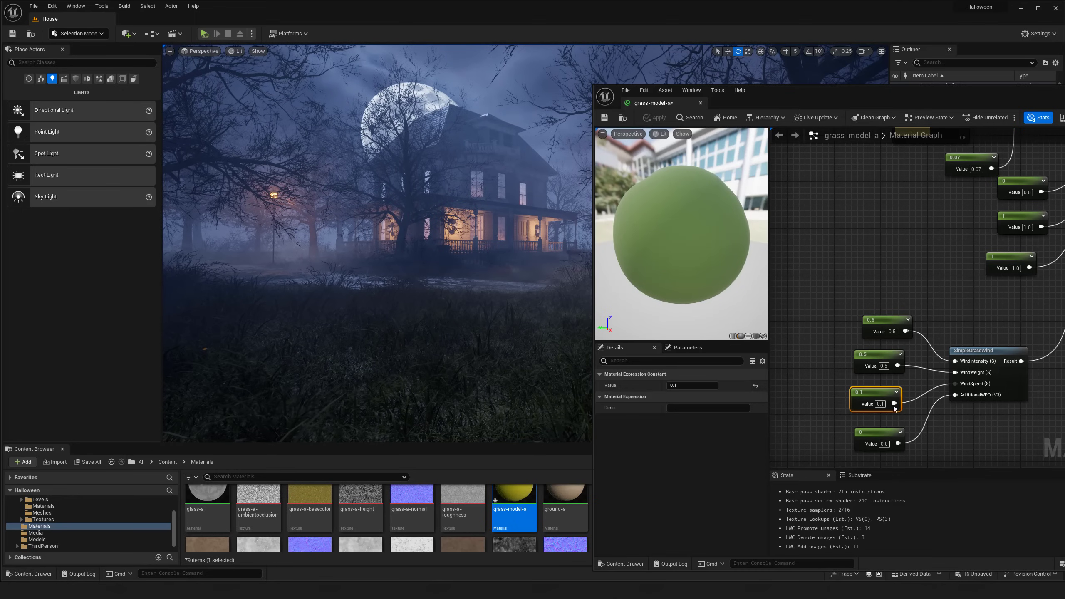
Raise the WindSpeed constant to 0.3 and apply the material, inspecting the grass movement in the viewport.
{"action": "left_click", "coordinate": [703, 383]}
{"action": "type", "text": "."}
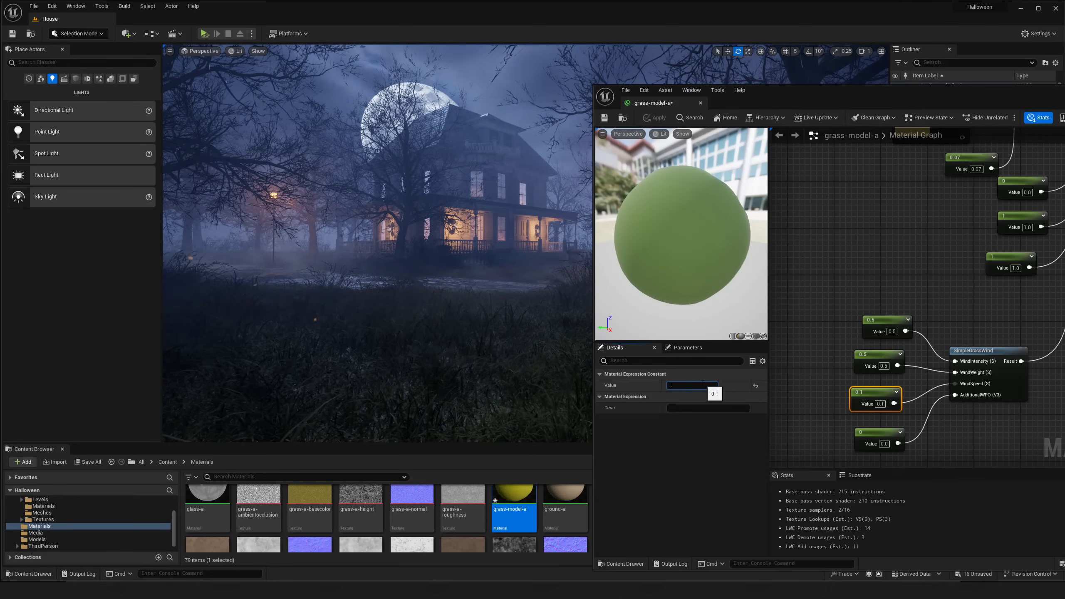
{"action": "type", "text": "2"}
{"action": "key", "text": "Return"}
{"action": "type", "text": ".3"}
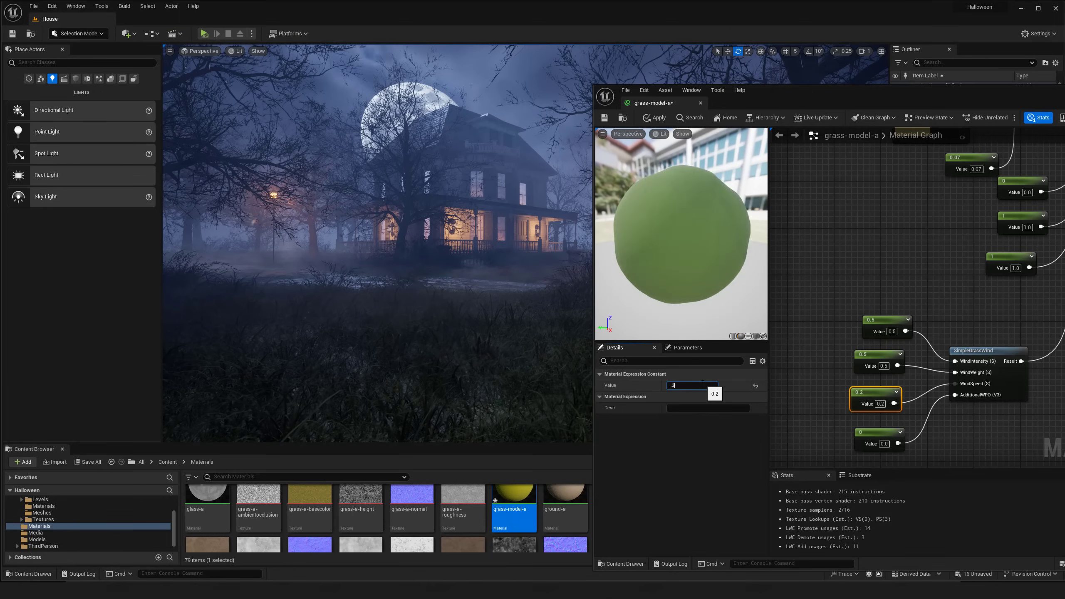
{"action": "key", "text": "Return"}
{"action": "left_click", "coordinate": [654, 117]}
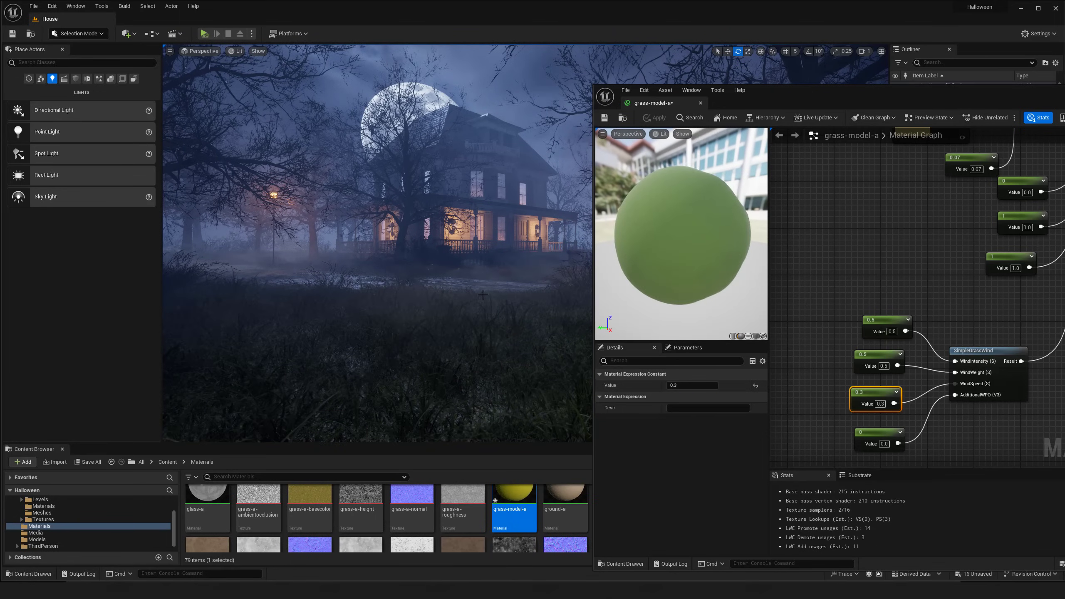
{"action": "right_click_drag", "start_coordinate": [378, 293], "coordinate": [329, 282]}
{"action": "right_click_drag", "start_coordinate": [431, 353], "coordinate": [431, 352]}
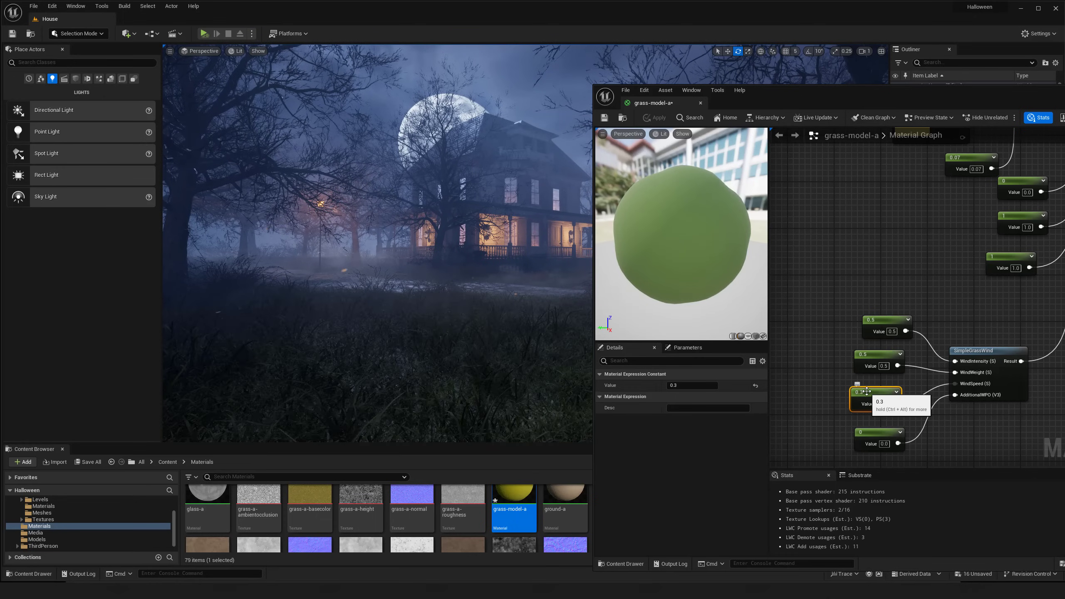
Set the WindWeight constant of SimpleGrassWind to 0.2.
{"action": "left_click", "coordinate": [879, 355]}
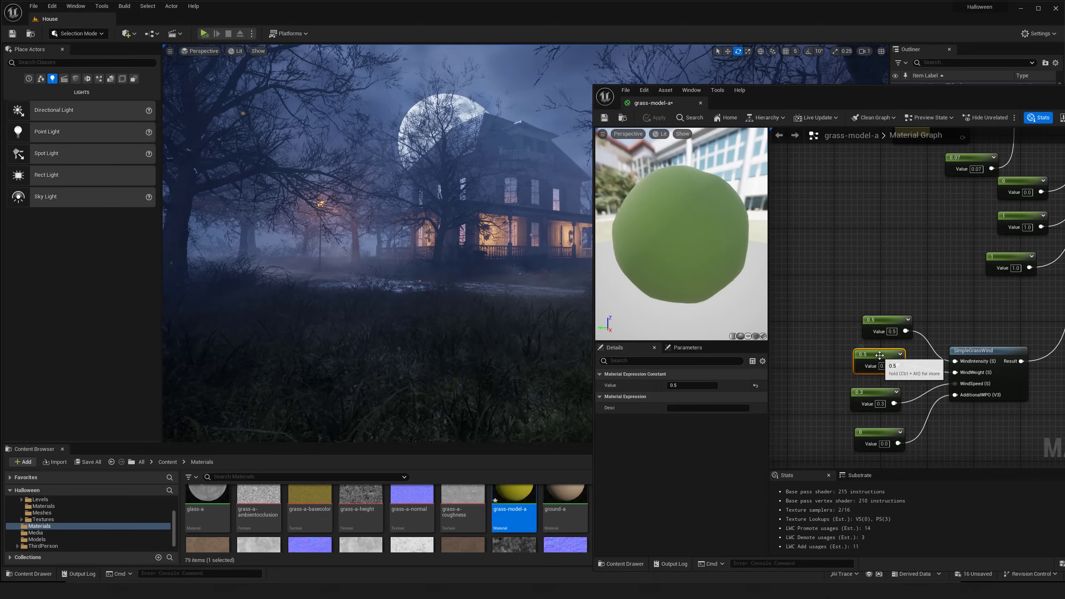
{"action": "left_click", "coordinate": [692, 385]}
{"action": "type", "text": "0.2"}
{"action": "key", "text": "Return"}
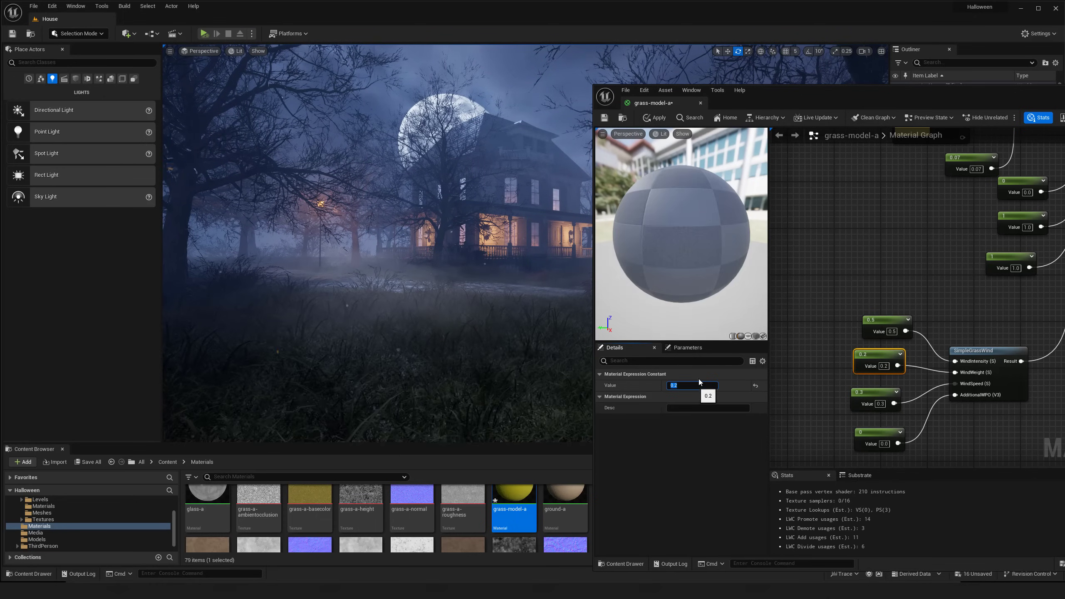
Set the WindWeight constant of SimpleGrassWind to 0.5 and apply the grass material.
{"action": "left_click", "coordinate": [654, 118]}
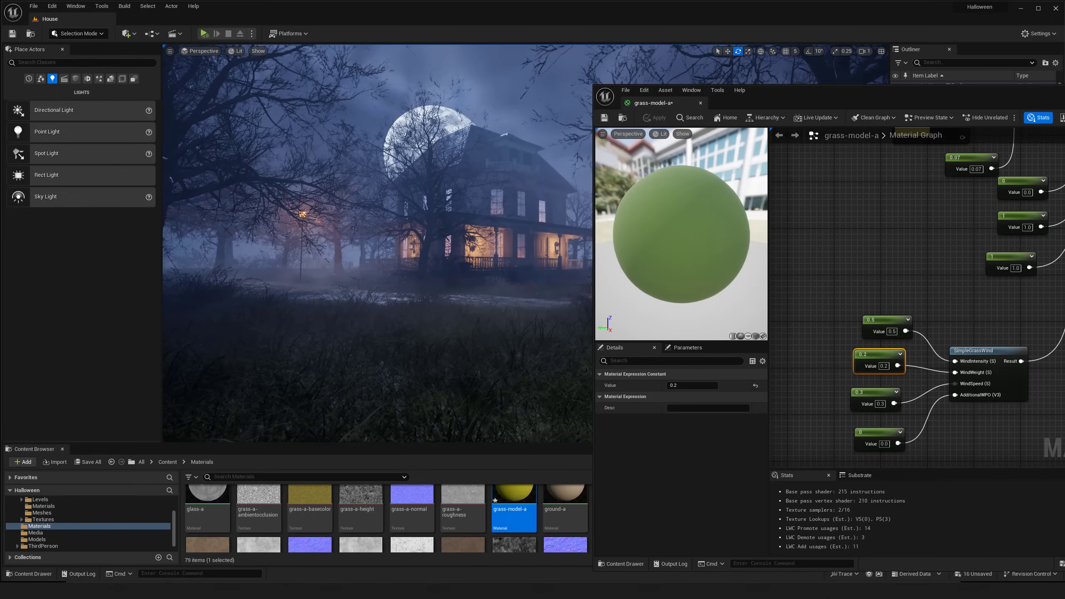
{"action": "left_click", "coordinate": [818, 269]}
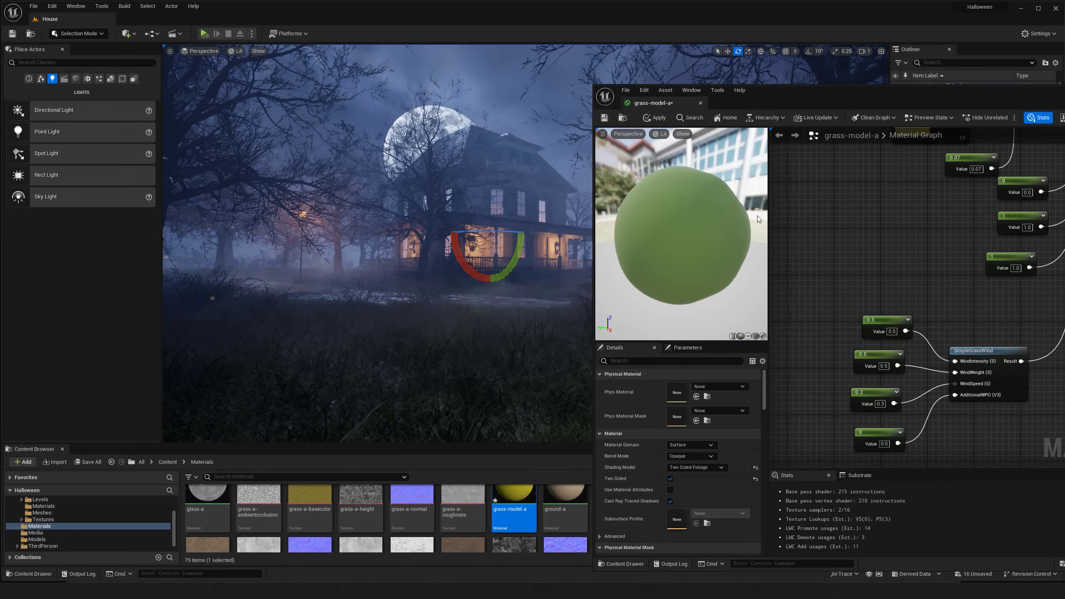
{"action": "left_click", "coordinate": [655, 117]}
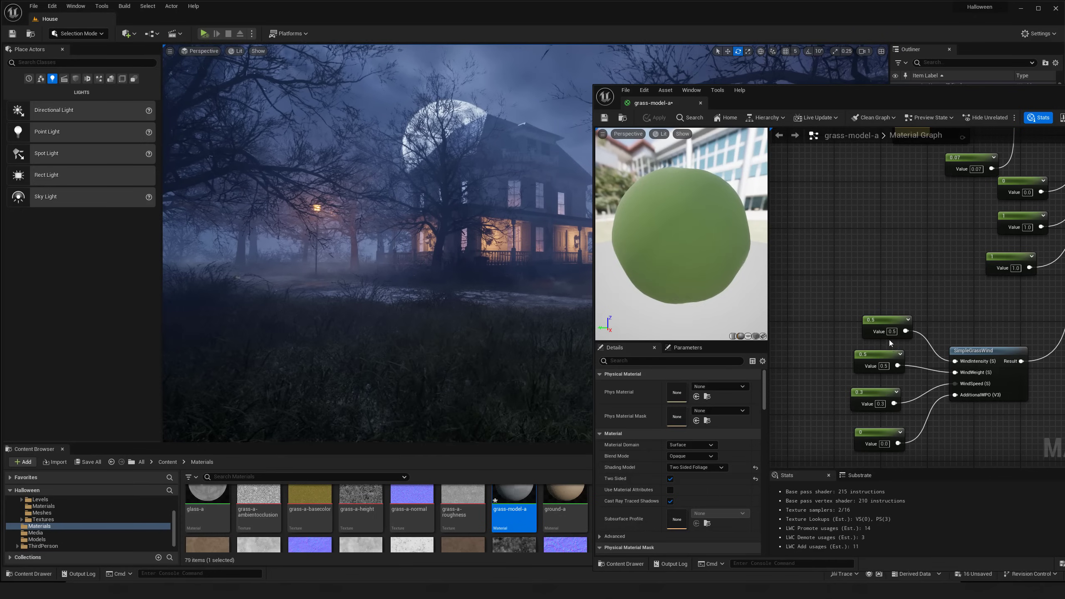
Set the WindIntensity constant to 0.2, apply the material and check the grass in front of the house.
{"action": "left_click", "coordinate": [885, 319]}
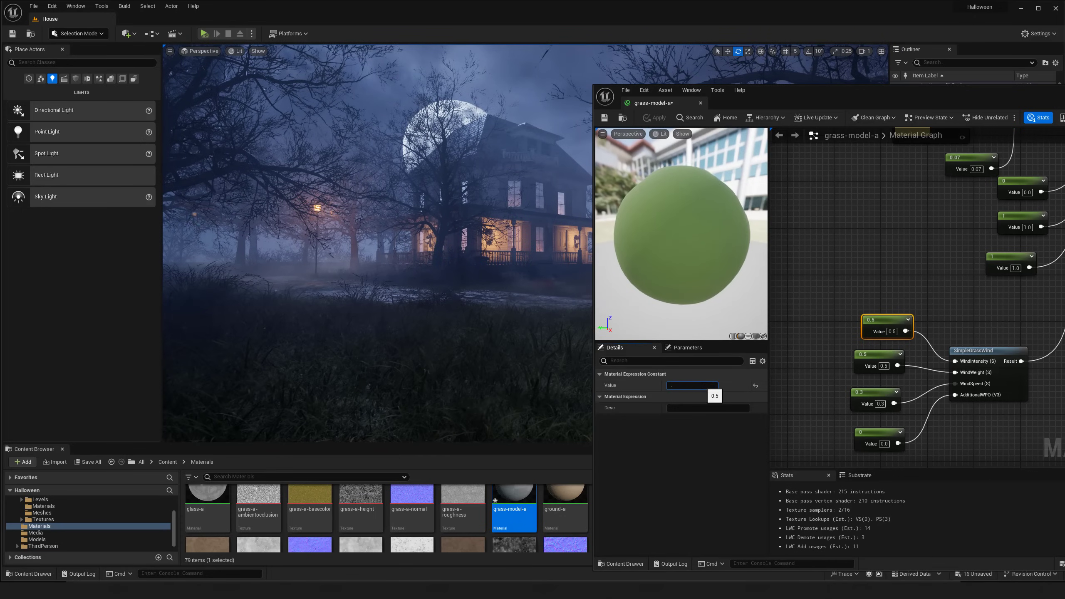
{"action": "type", "text": "0.1"}
{"action": "key", "text": "Return"}
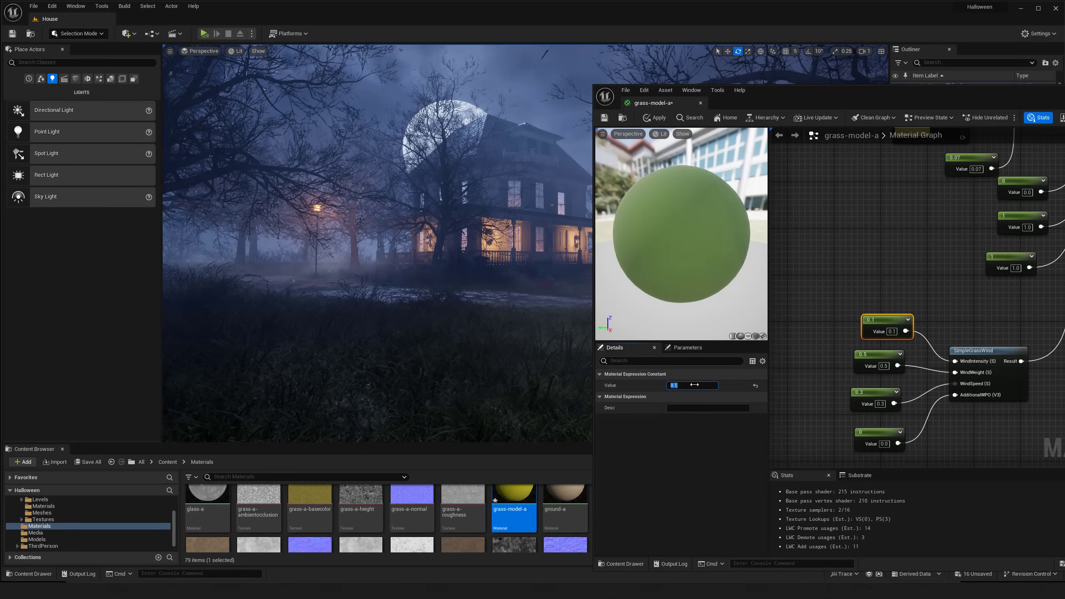
{"action": "key", "text": "BackSpace"}
{"action": "type", "text": "2"}
{"action": "key", "text": "Return"}
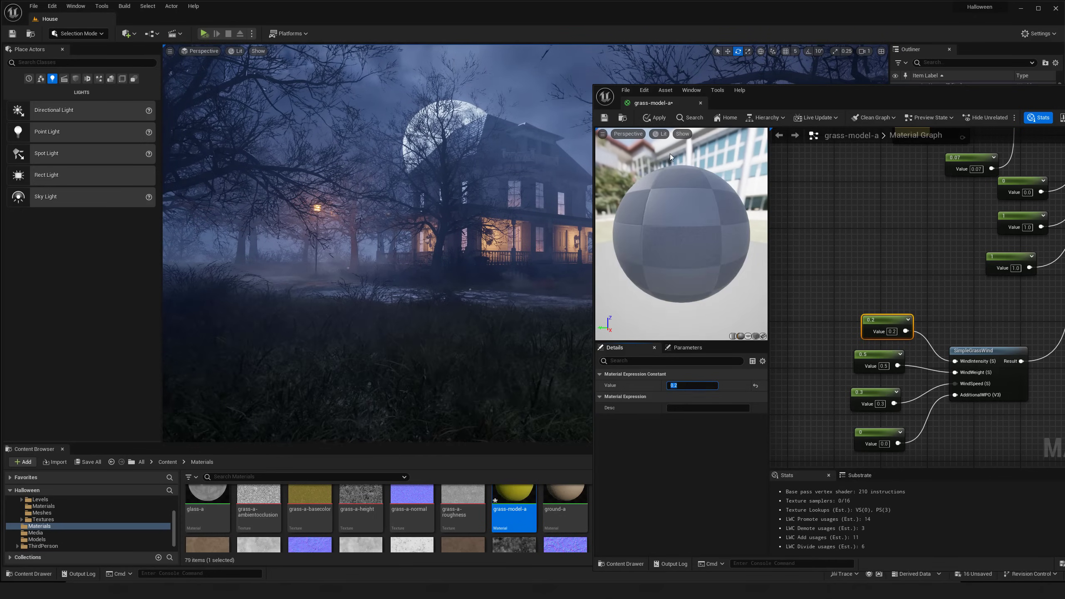
{"action": "left_click", "coordinate": [655, 118]}
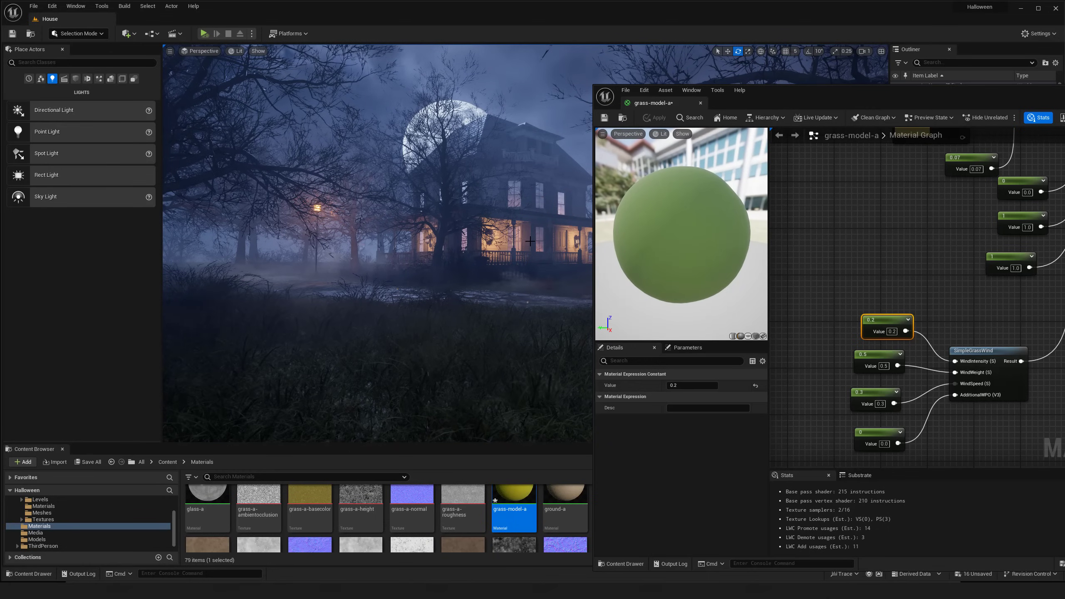
{"action": "right_click_drag", "start_coordinate": [535, 241], "coordinate": [573, 219]}
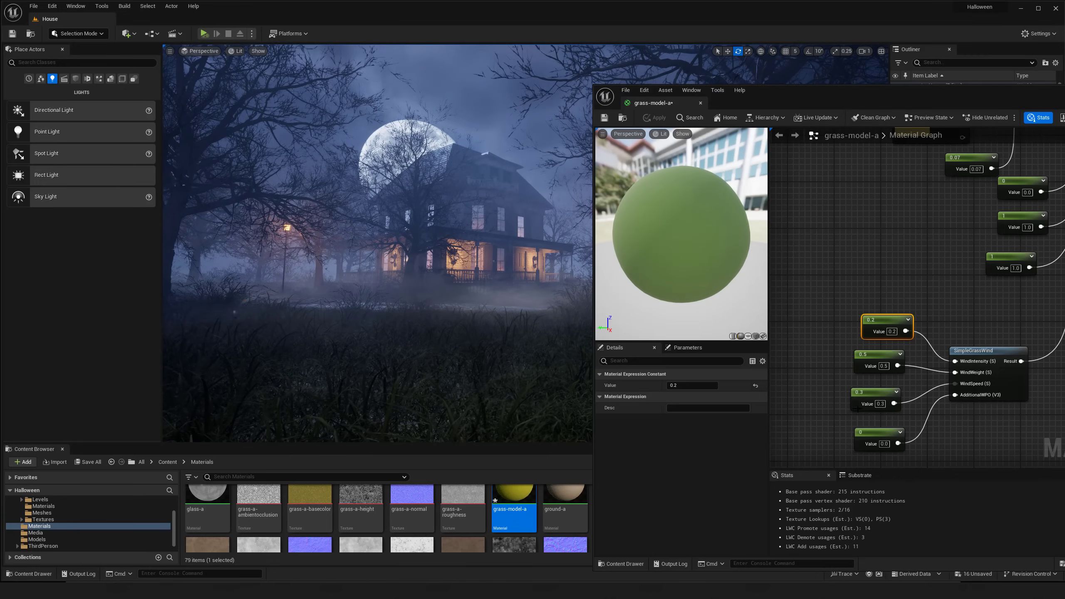
Try a WindSpeed constant of 1.0, apply the material and inspect the grass movement in the level.
{"action": "left_click", "coordinate": [874, 393]}
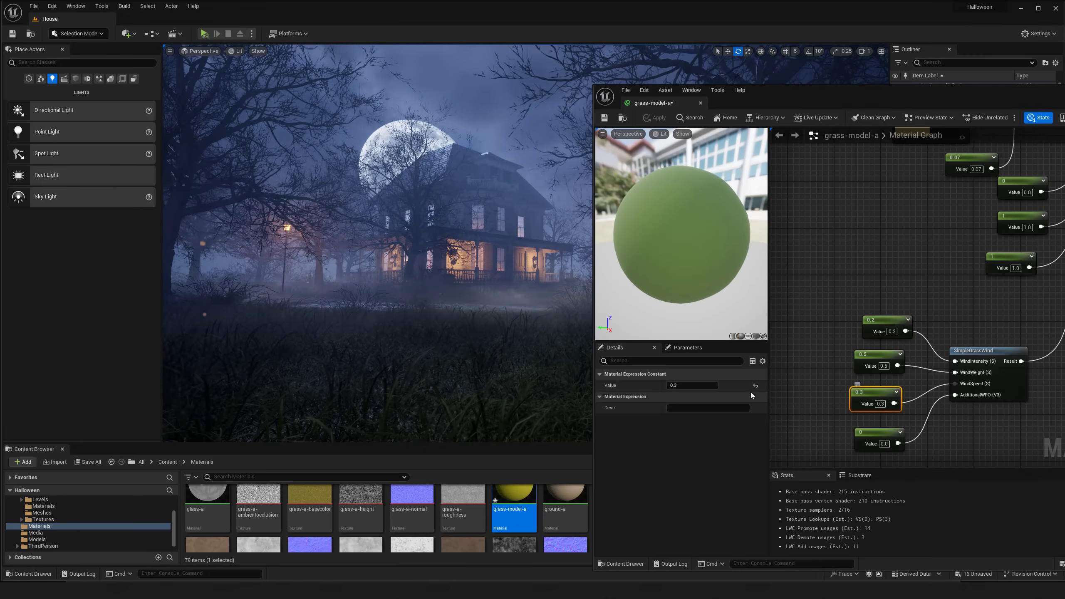
{"action": "left_click", "coordinate": [693, 385]}
{"action": "type", "text": ".5"}
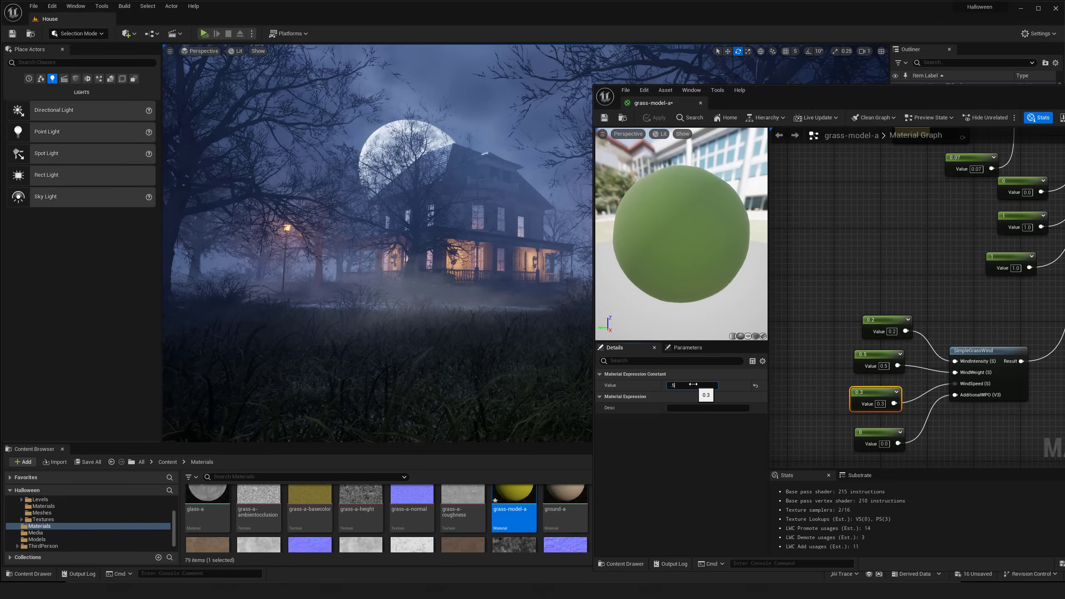
{"action": "key", "text": "Return"}
{"action": "type", "text": "1"}
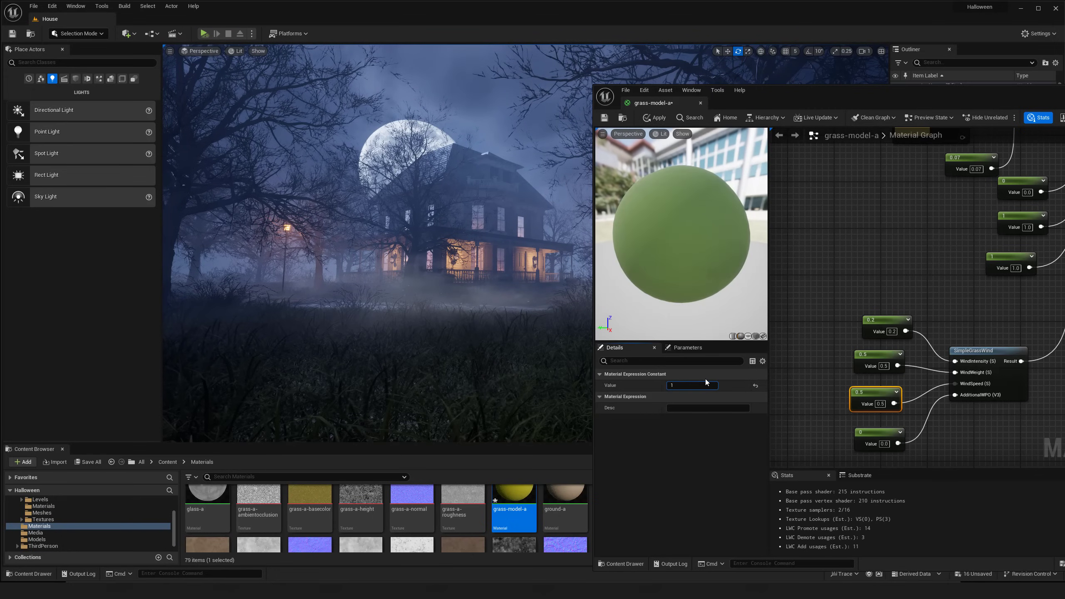
{"action": "key", "text": "Return"}
{"action": "left_click", "coordinate": [654, 118]}
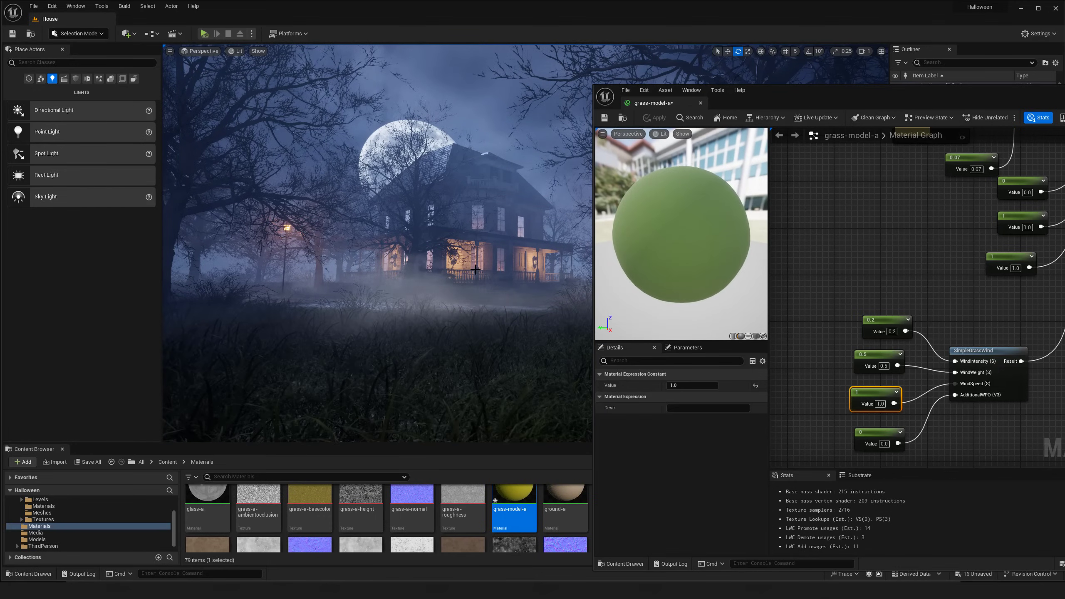
{"action": "key", "text": "w"}
{"action": "right_click_drag", "start_coordinate": [475, 270], "coordinate": [481, 293]}
{"action": "key", "text": "a"}
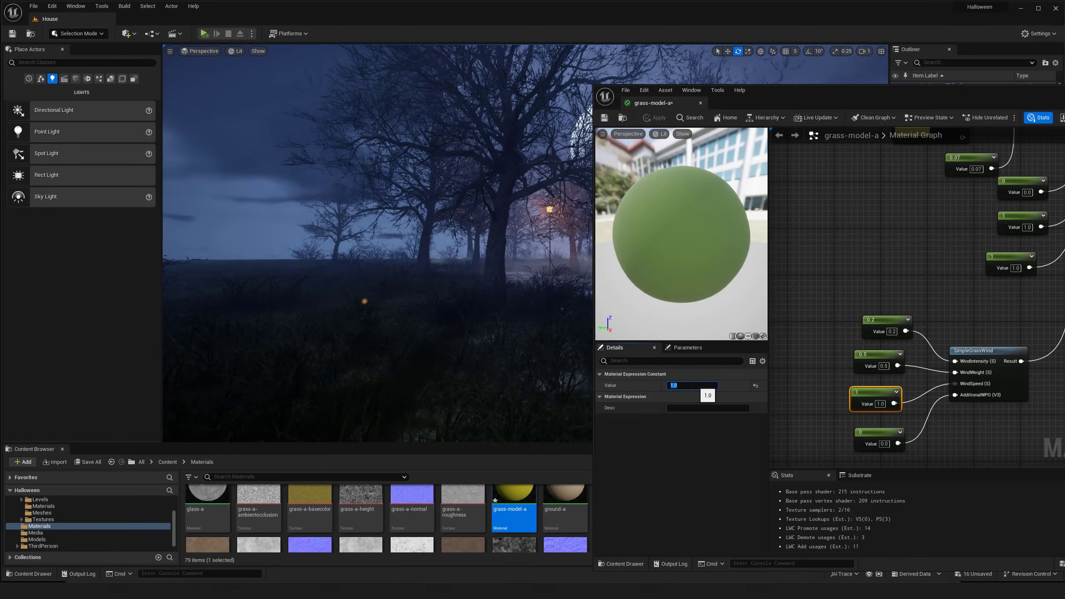
Set the WindSpeed constant to 0.8 and apply the grass material.
{"action": "type", "text": "8"}
{"action": "key", "text": "Return"}
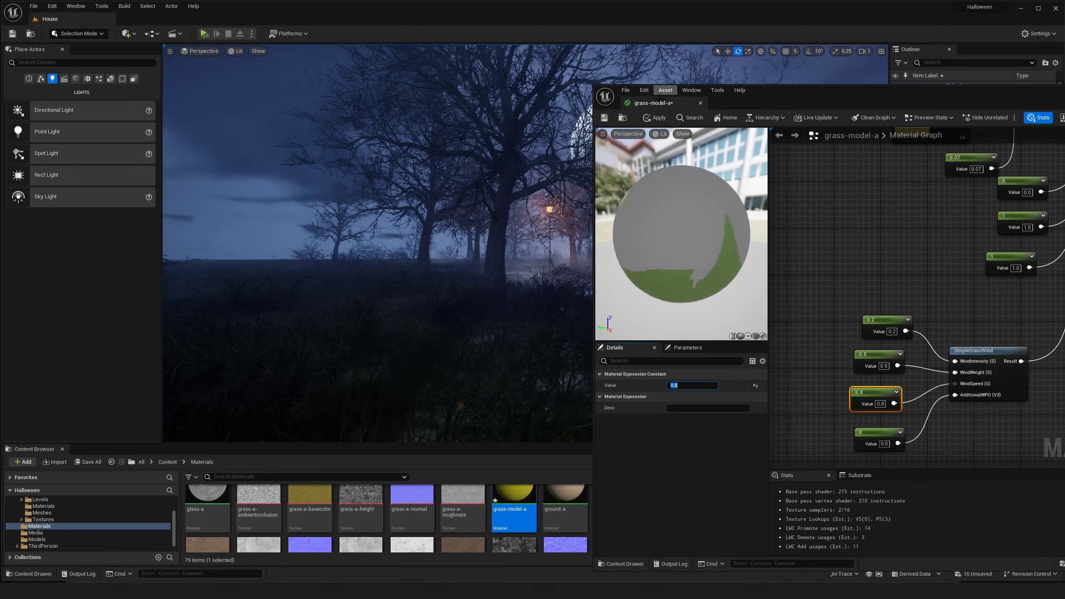
{"action": "left_click", "coordinate": [655, 118]}
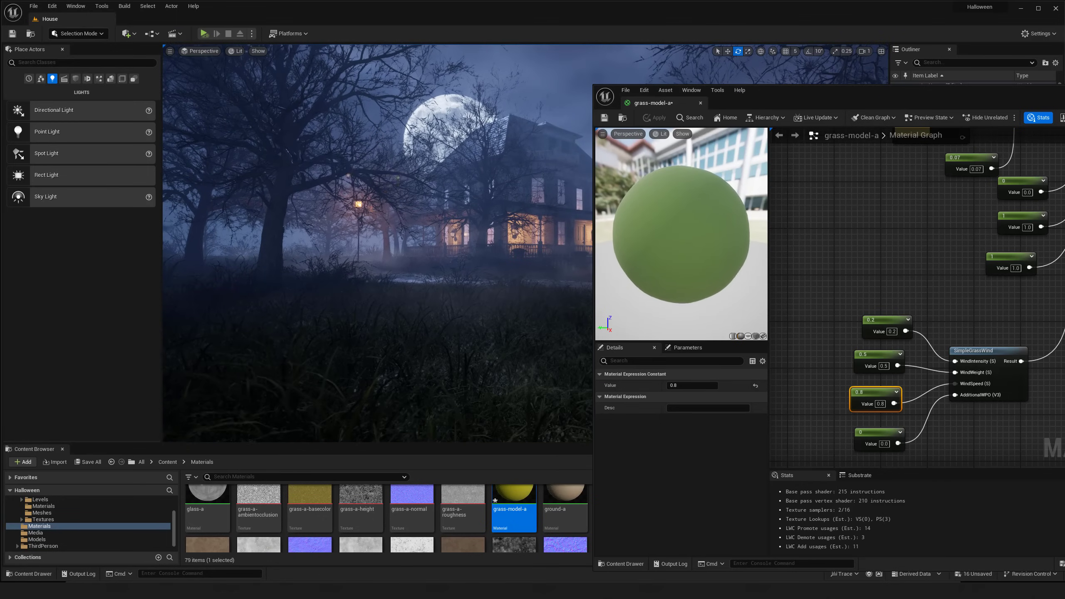
Close the grass-model-a material and inspect the swaying grass around the house and path.
{"action": "left_click", "coordinate": [700, 103]}
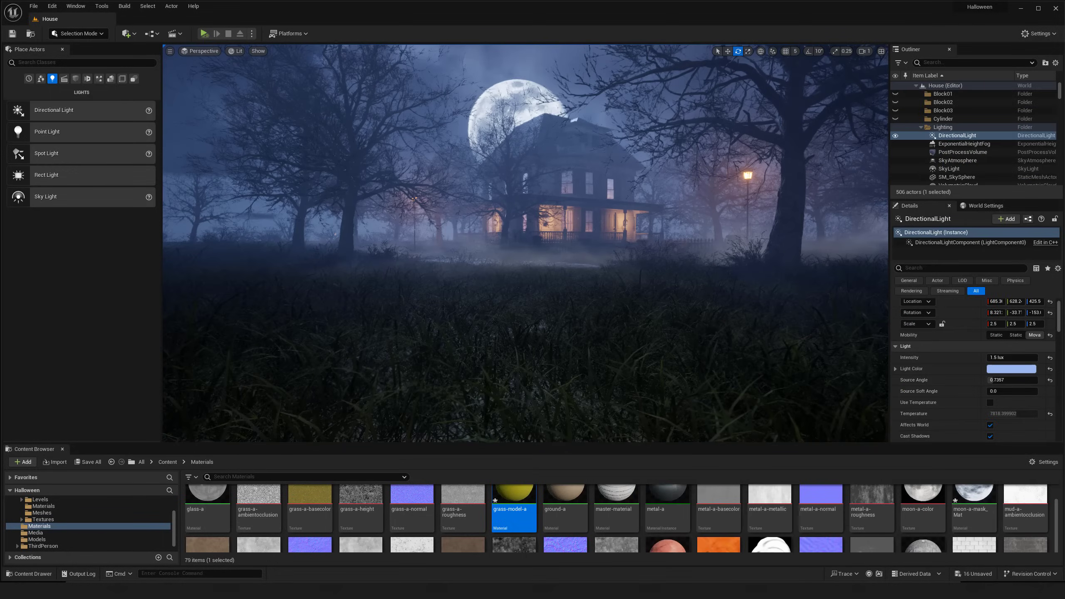
{"action": "key", "text": "w"}
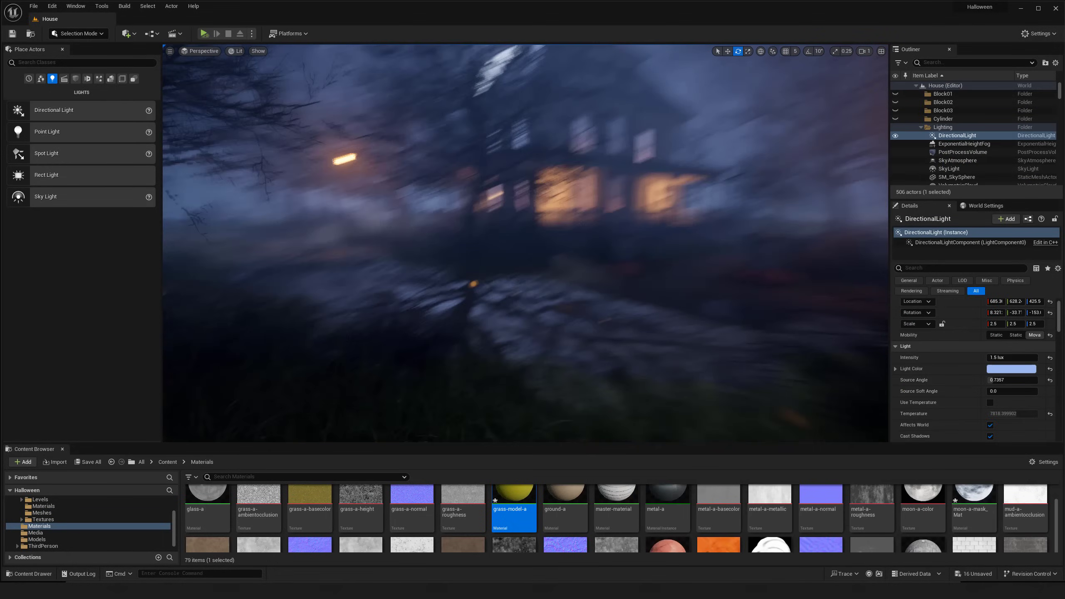
{"action": "mouse_move", "coordinate": [526, 304]}
{"action": "right_mouse_down"}
{"action": "mouse_move", "coordinate": [504, 317]}
{"action": "mouse_move", "coordinate": [526, 309]}
{"action": "right_mouse_up"}
{"action": "key", "text": "s"}
{"action": "key", "text": "s"}
{"action": "key", "text": "e"}
{"action": "key", "text": "w"}
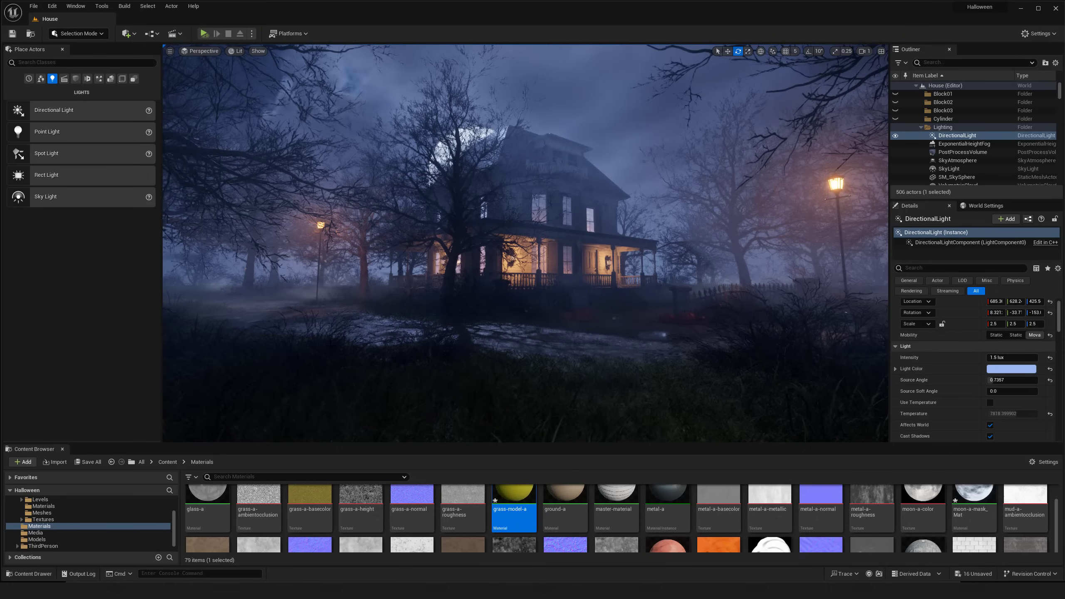
{"action": "left_click", "coordinate": [526, 309]}
Select the wild bush in the foreground beside the path and open its tree-branch-a material.
{"action": "key", "text": "w"}
{"action": "right_click_drag", "start_coordinate": [454, 408], "coordinate": [455, 426]}
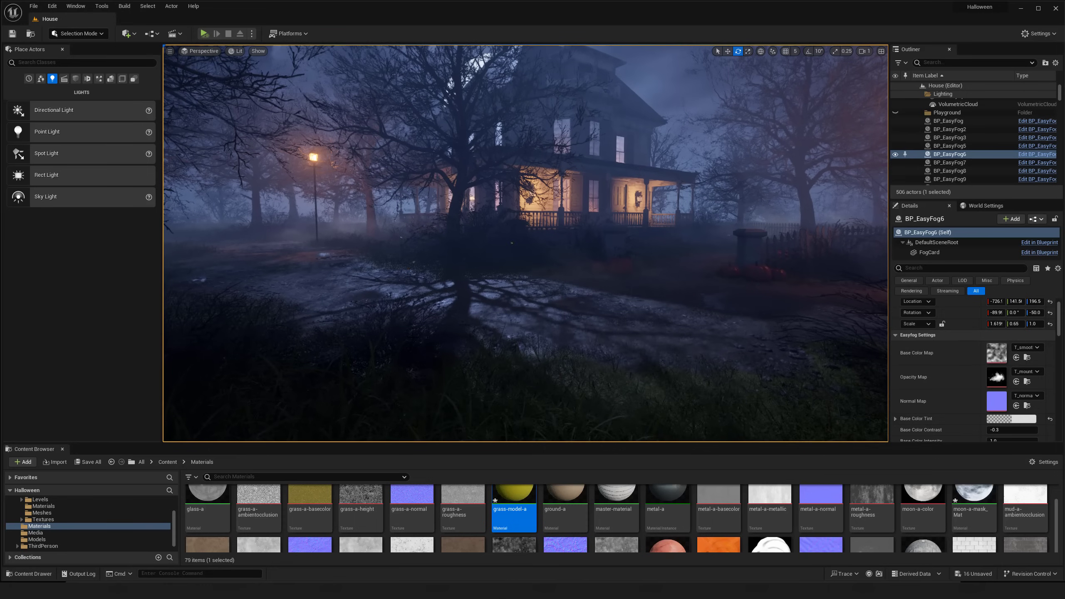
{"action": "left_click", "coordinate": [454, 407]}
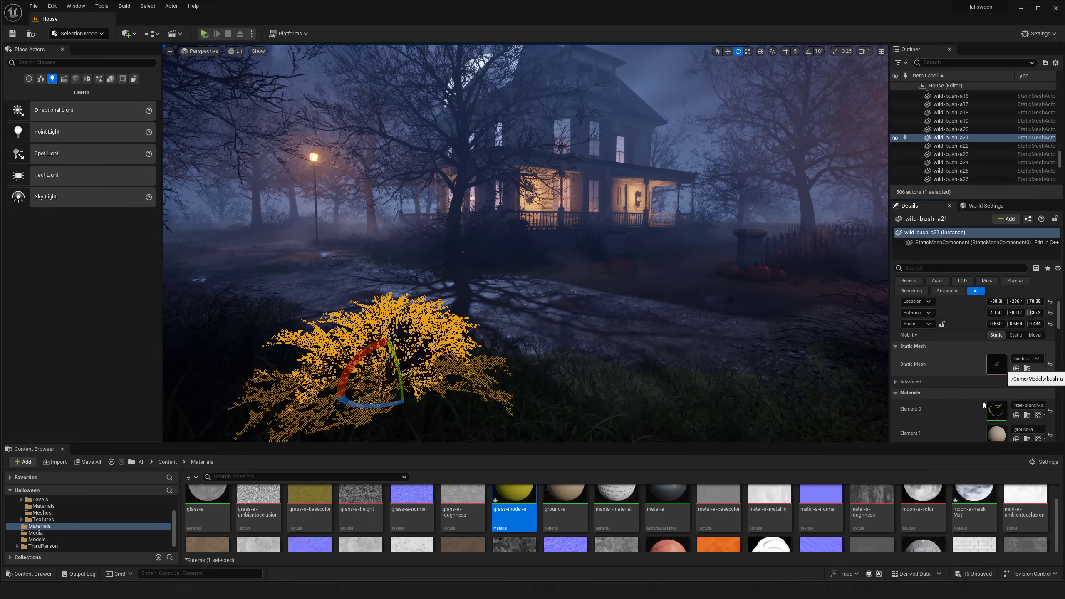
{"action": "double_click", "coordinate": [1000, 368]}
{"action": "double_click", "coordinate": [1063, 190]}
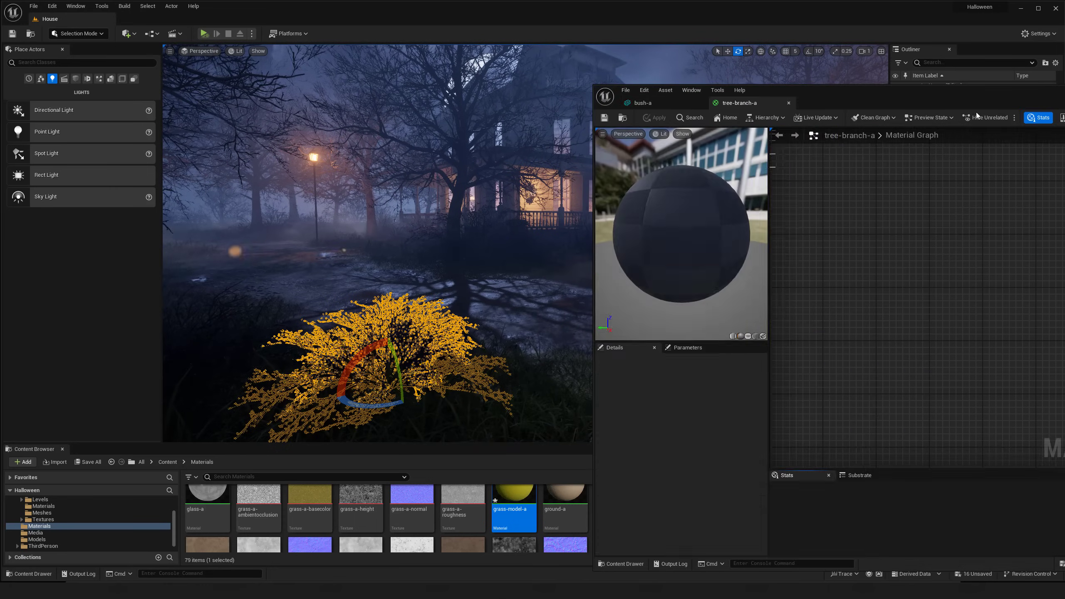
{"action": "left_click_drag", "start_coordinate": [913, 95], "coordinate": [661, 65]}
Connect the SimpleGrassWind result to World Position Offset in tree-branch-a and apply the material.
{"action": "right_click_drag", "start_coordinate": [641, 354], "coordinate": [728, 254]}
{"action": "scroll", "coordinate": [717, 273], "scroll_direction": "down", "scroll_amount": 3}
{"action": "scroll", "coordinate": [725, 309], "scroll_direction": "up", "scroll_amount": 1}
{"action": "right_click_drag", "start_coordinate": [730, 310], "coordinate": [712, 341]}
{"action": "left_click_drag", "start_coordinate": [712, 341], "coordinate": [618, 374]}
{"action": "left_click", "coordinate": [744, 423]}
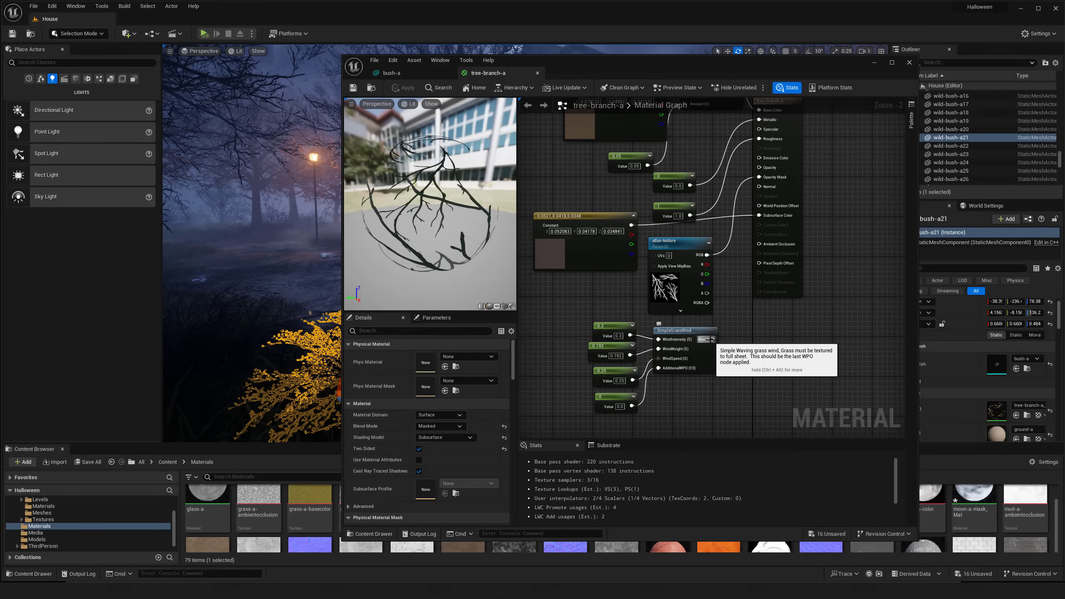
{"action": "left_click_drag", "start_coordinate": [712, 340], "coordinate": [759, 205]}
{"action": "left_click", "coordinate": [405, 89]}
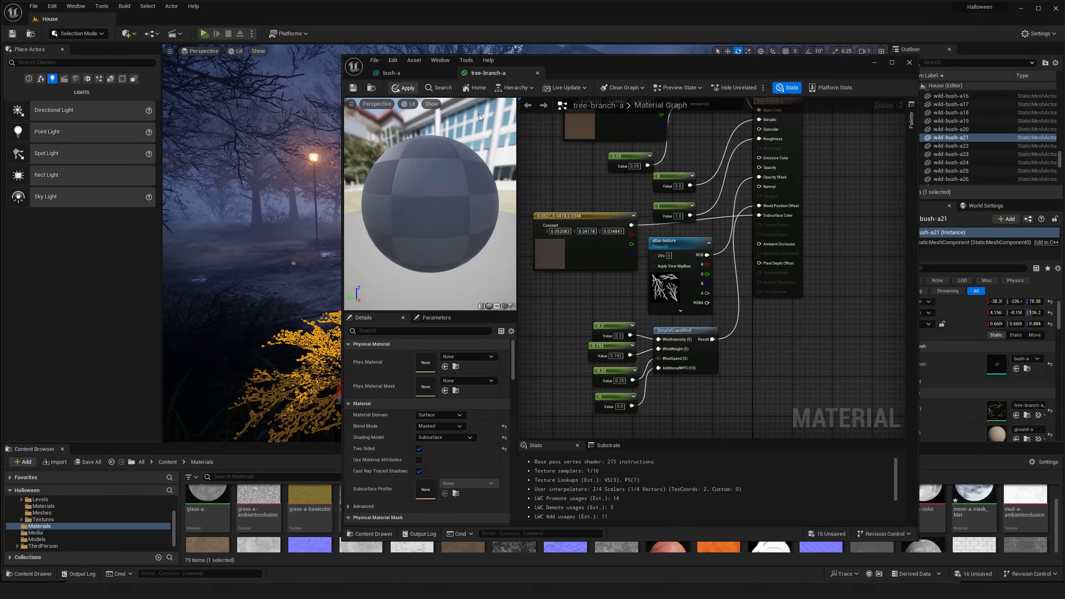
{"action": "left_click_drag", "start_coordinate": [574, 62], "coordinate": [570, 89]}
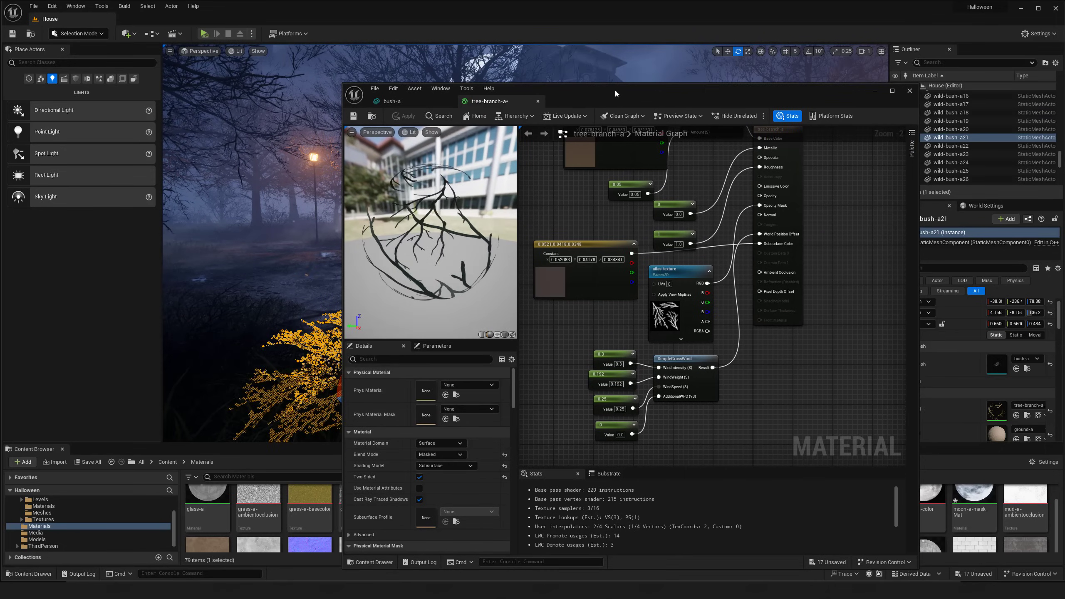
Reopen tree-branch-a from the bush-a mesh, review its SimpleGrassWind constants, and close both editors.
{"action": "left_click", "coordinate": [534, 101]}
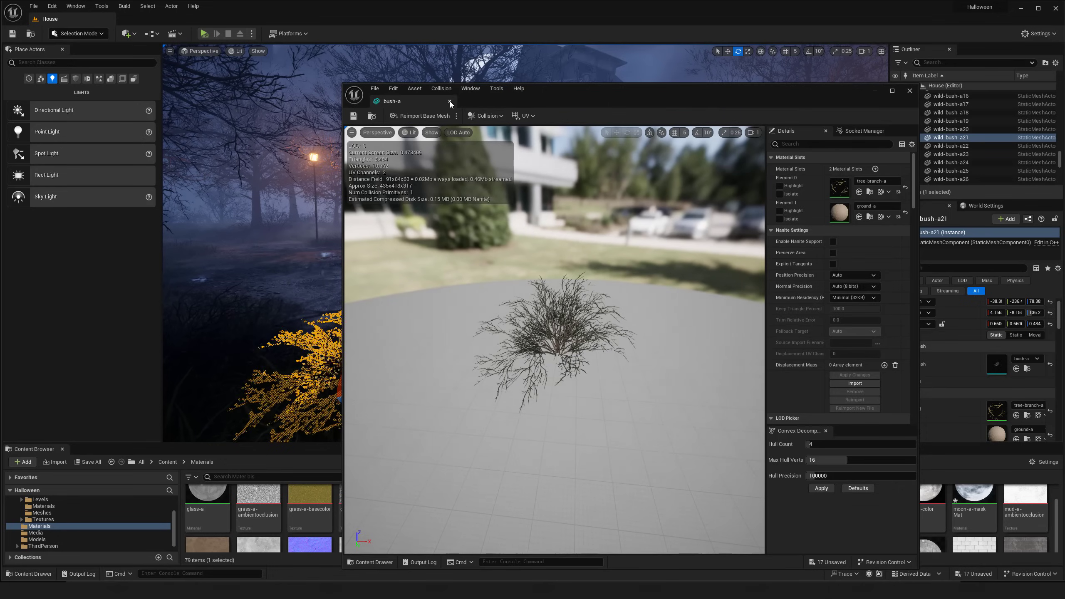
{"action": "double_click", "coordinate": [838, 192]}
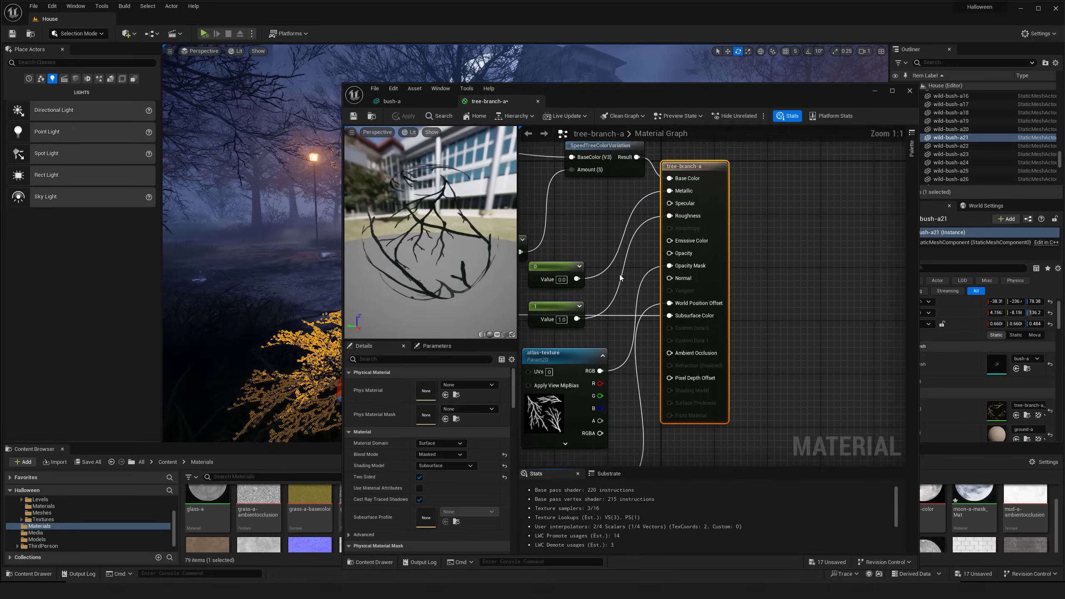
{"action": "right_click_drag", "start_coordinate": [545, 423], "coordinate": [674, 223]}
{"action": "left_click_drag", "start_coordinate": [546, 261], "coordinate": [725, 370]}
{"action": "left_click", "coordinate": [725, 368]}
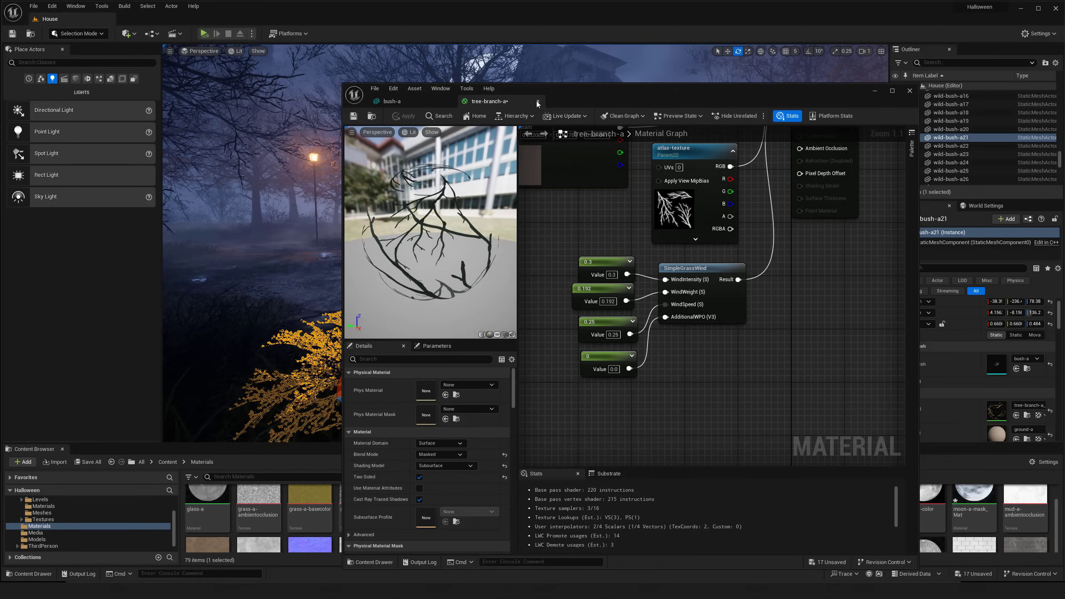
{"action": "left_click", "coordinate": [537, 101]}
{"action": "left_click", "coordinate": [449, 101]}
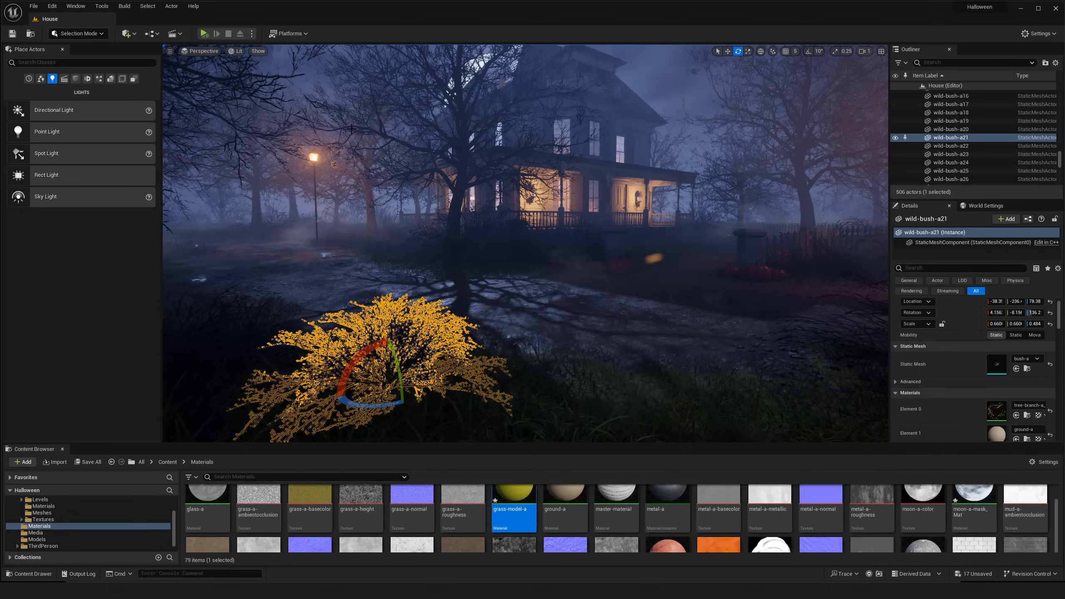
Hide the editor overlays with game view and inspect the wind movement of the grass and branches around the house.
{"action": "key", "text": "s"}
{"action": "right_click_drag", "start_coordinate": [380, 131], "coordinate": [340, 128]}
{"action": "key", "text": "g"}
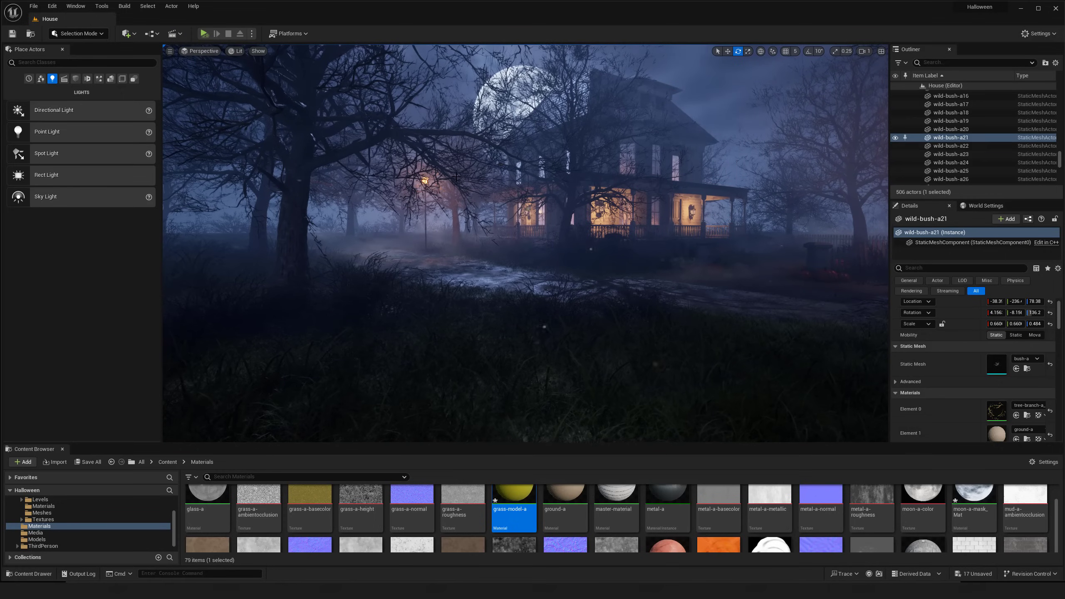
{"action": "mouse_move", "coordinate": [570, 154]}
{"action": "right_mouse_down"}
{"action": "mouse_move", "coordinate": [657, 146]}
{"action": "mouse_move", "coordinate": [573, 172]}
{"action": "right_mouse_up"}
{"action": "key", "text": "d"}
{"action": "key", "text": "s"}
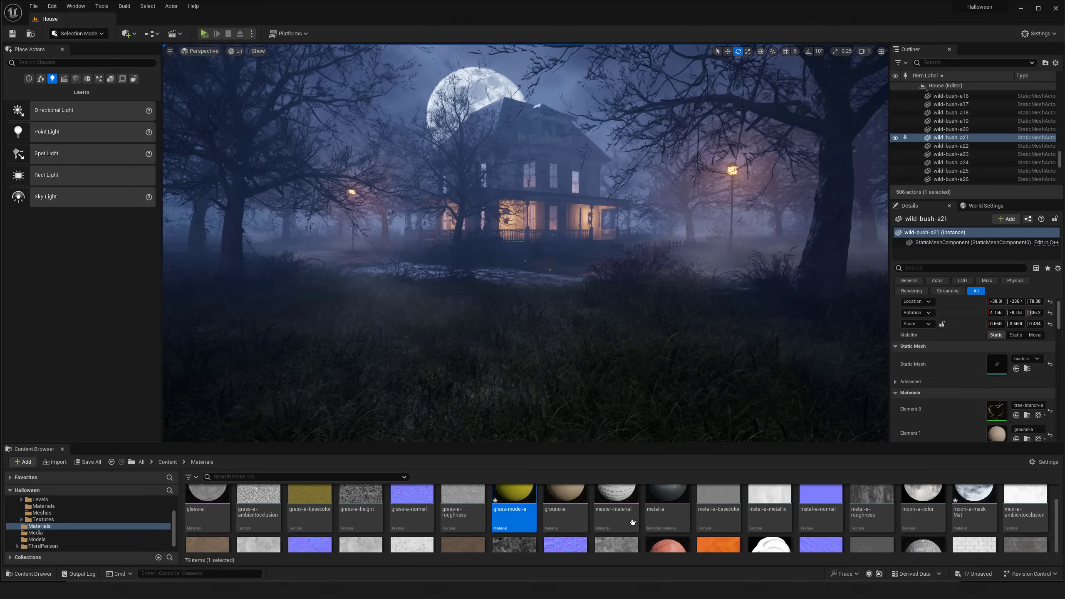
Reopen the grass-model-a material and set the WindSpeed constant to 0.6.
{"action": "double_click", "coordinate": [506, 495]}
{"action": "left_click", "coordinate": [650, 260]}
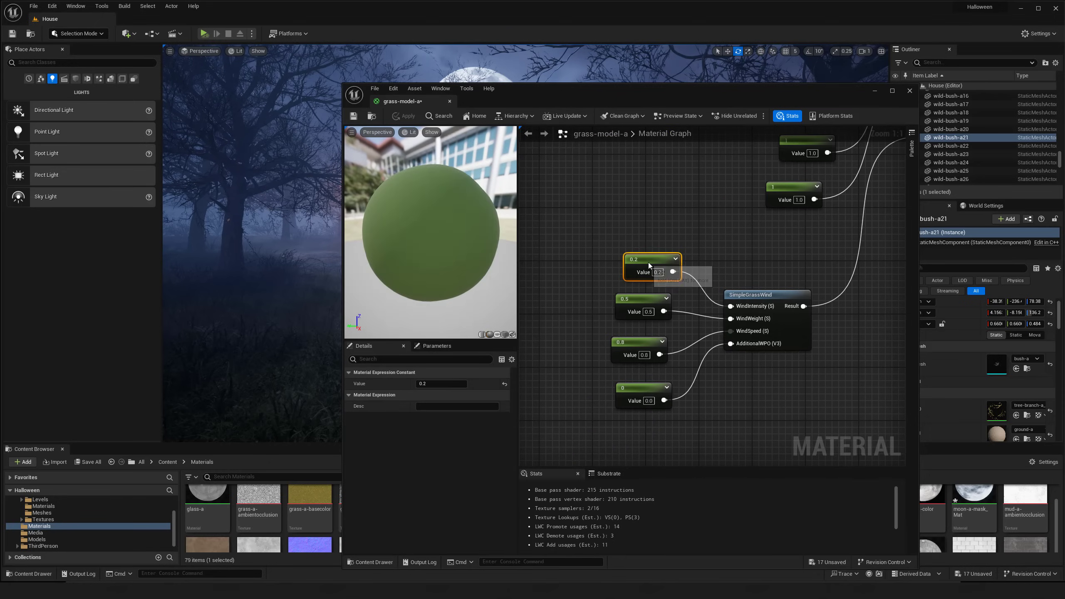
{"action": "left_click", "coordinate": [655, 339]}
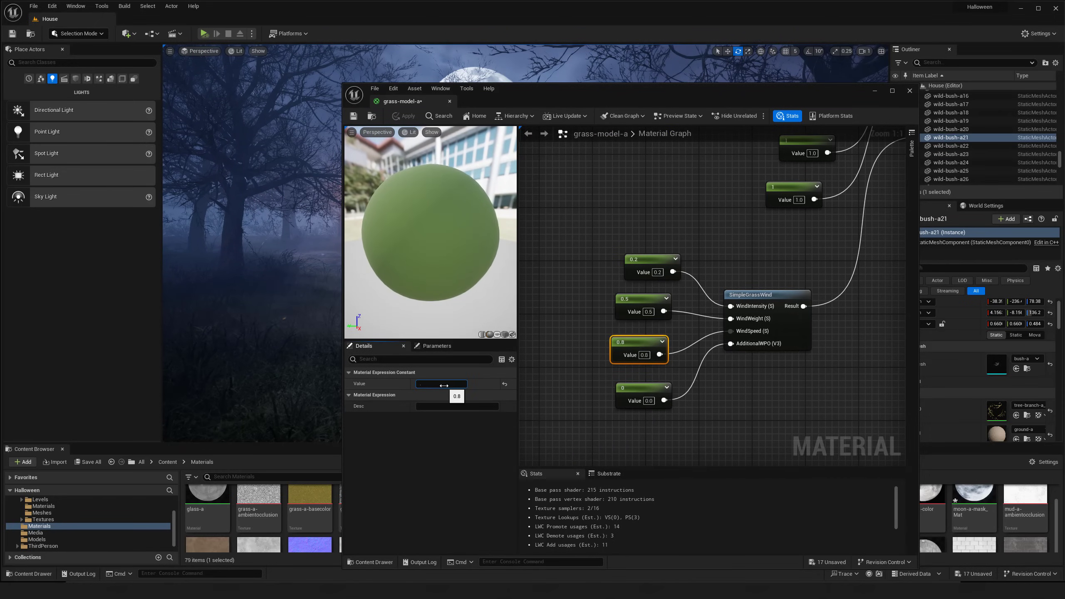
{"action": "key", "text": "Return"}
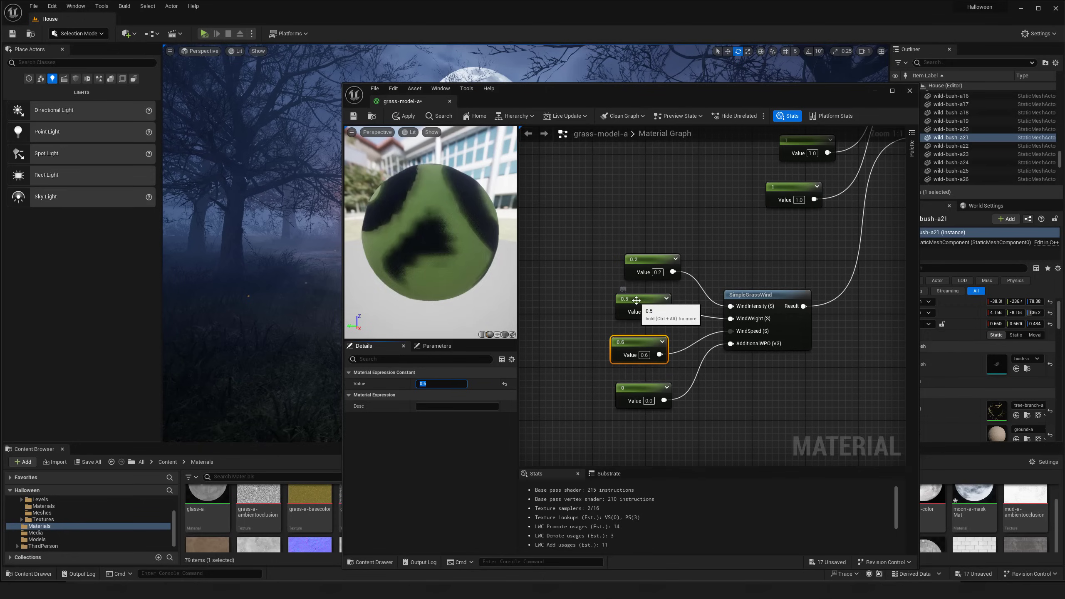
Set the WindIntensity constant of SimpleGrassWind to 0.1.
{"action": "left_click", "coordinate": [644, 278]}
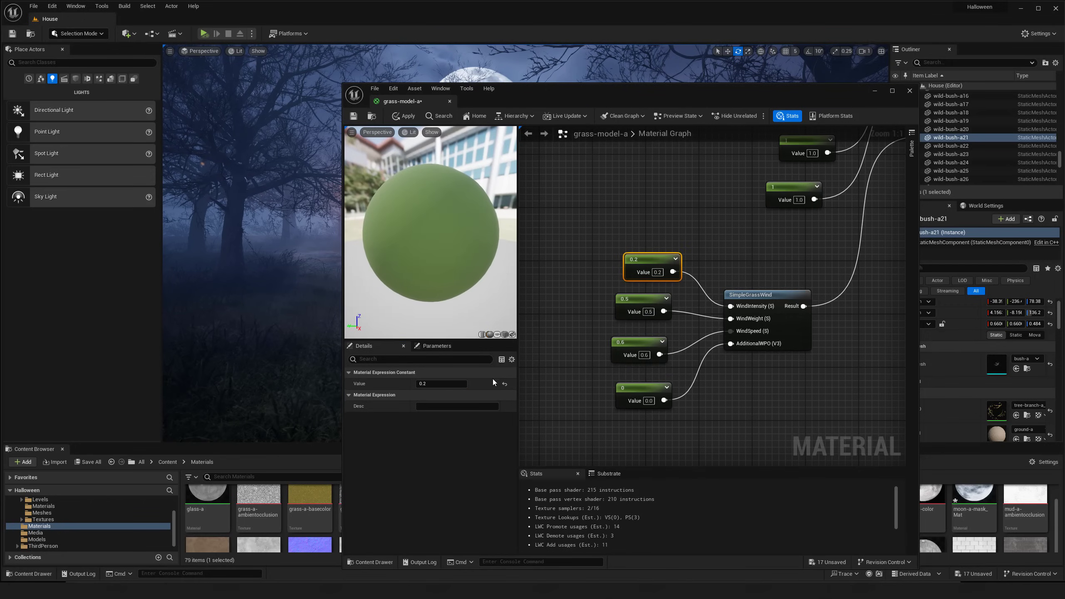
{"action": "left_click", "coordinate": [437, 384]}
{"action": "type", "text": ".1"}
{"action": "key", "text": "Return"}
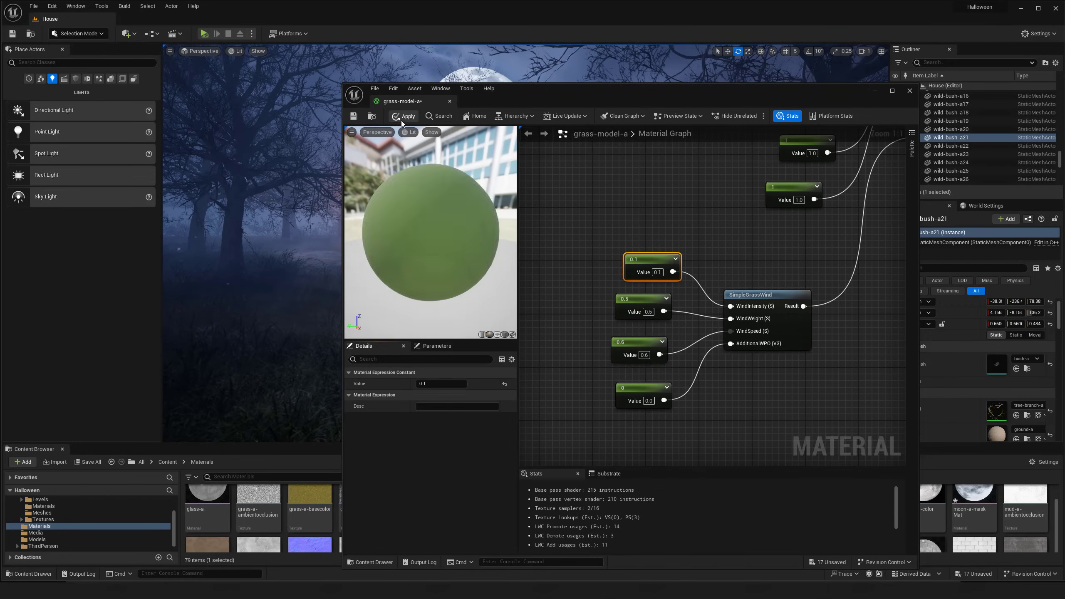
Apply the grass-model-a material changes, close its editor and inspect the grass movement in front of the house.
{"action": "left_click", "coordinate": [404, 116]}
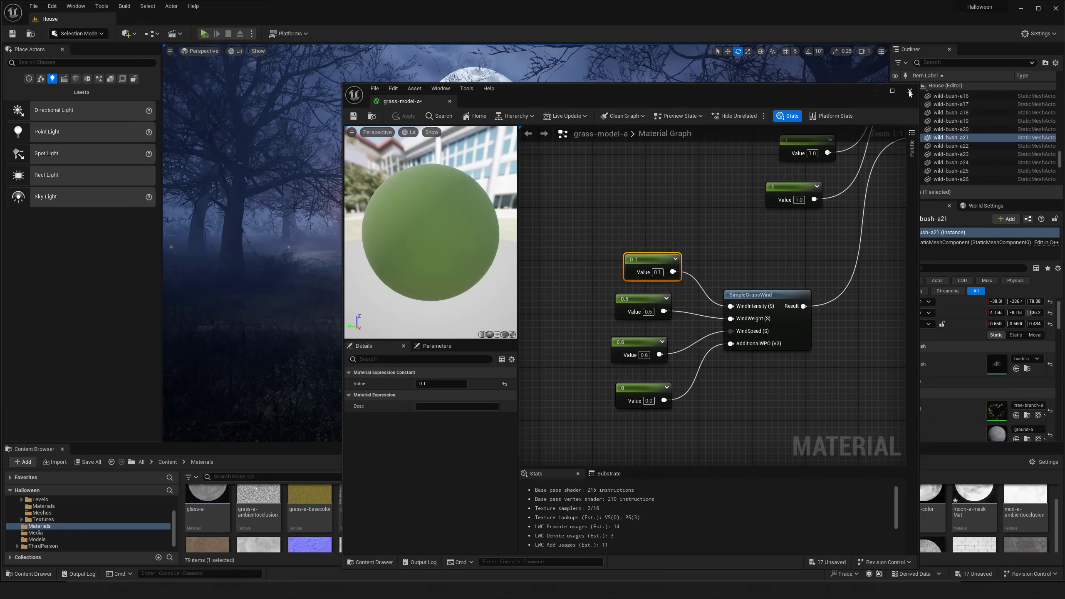
{"action": "left_click", "coordinate": [909, 91]}
{"action": "middle_click_drag", "start_coordinate": [526, 243], "coordinate": [484, 265]}
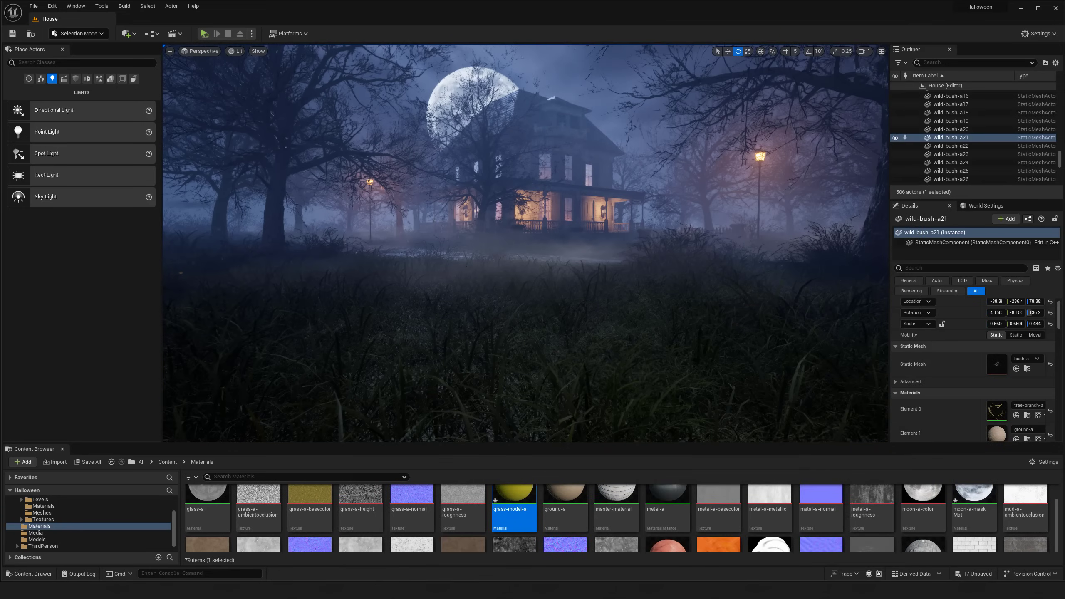
{"action": "right_click_drag", "start_coordinate": [479, 279], "coordinate": [498, 301]}
{"action": "key", "text": "w"}
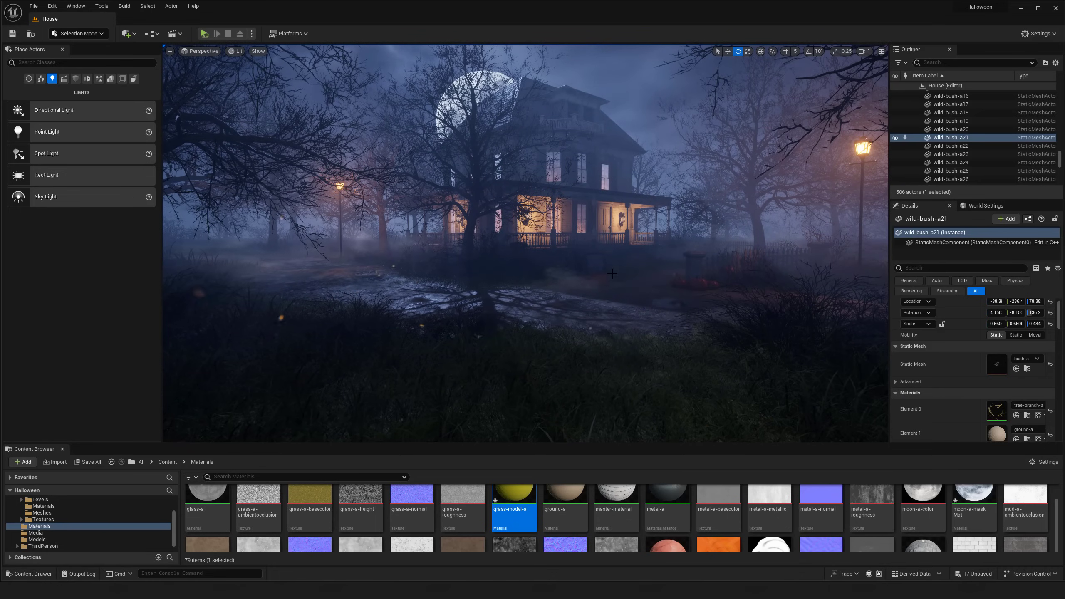
{"action": "scroll", "coordinate": [625, 262], "scroll_direction": "down", "scroll_amount": 8}
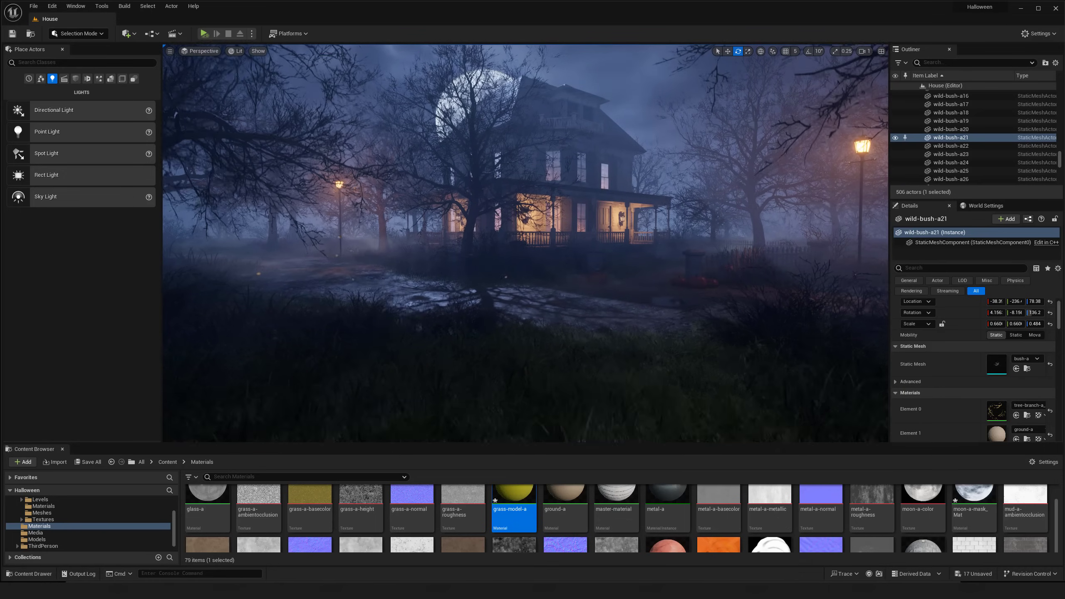
{"action": "key", "text": "g"}
{"action": "key", "text": "g"}
{"action": "key", "text": "w"}
{"action": "right_click_drag", "start_coordinate": [591, 298], "coordinate": [598, 299]}
Browse to the Models folder, then look over the spanish-moss-a model in SpeedTree Modeler and return to Unreal Editor.
{"action": "scroll", "coordinate": [294, 491], "scroll_direction": "down", "scroll_amount": 3}
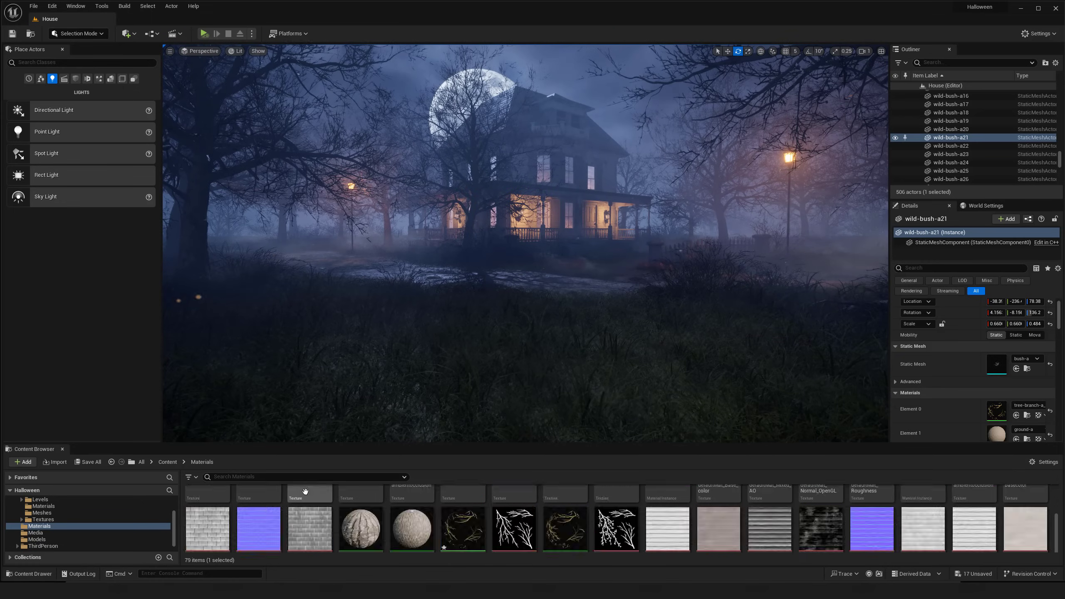
{"action": "left_click", "coordinate": [167, 462]}
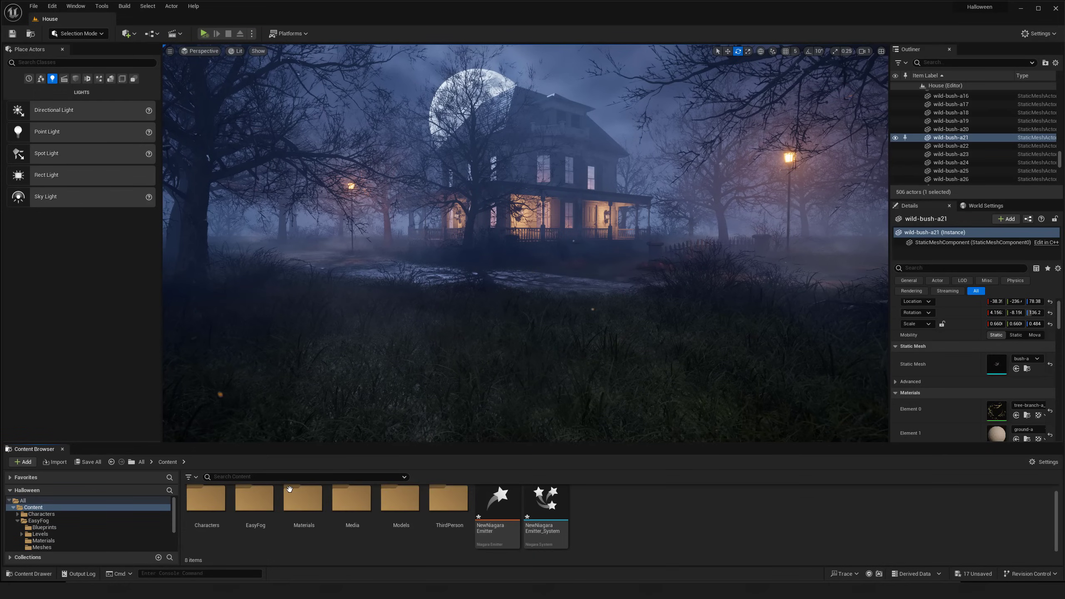
{"action": "double_click", "coordinate": [398, 501]}
{"action": "scroll", "coordinate": [445, 516], "scroll_direction": "down", "scroll_amount": 5}
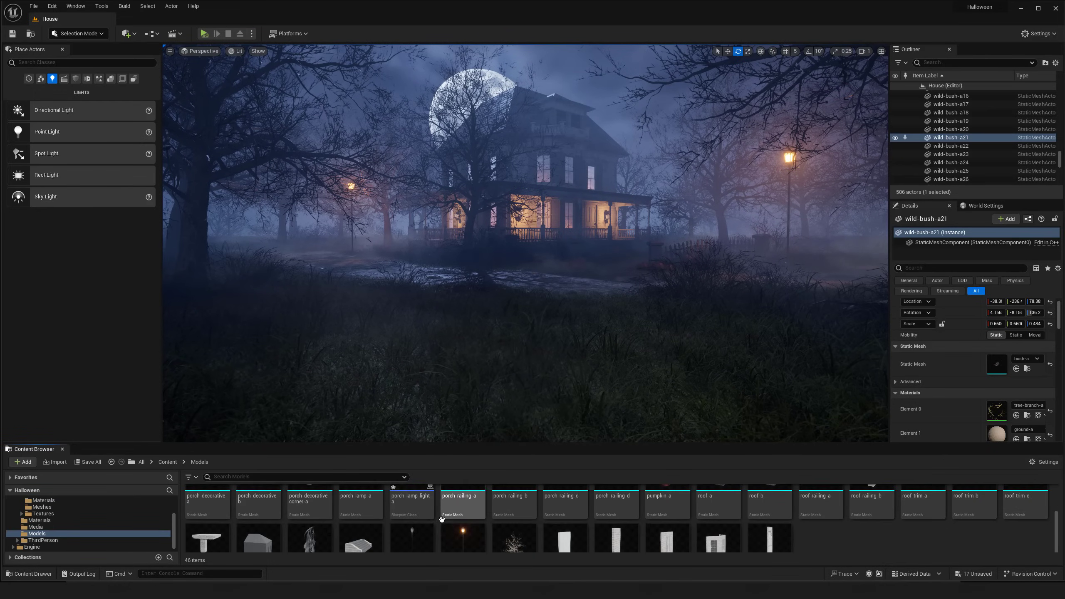
{"action": "left_click", "coordinate": [121, 591]}
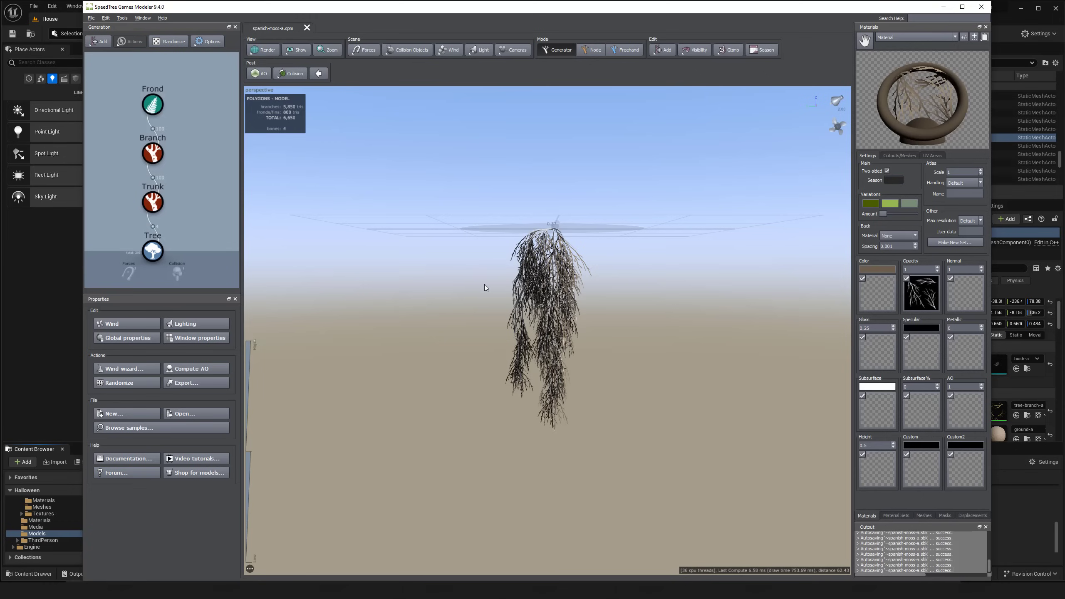
{"action": "left_click_drag", "start_coordinate": [484, 288], "coordinate": [624, 322]}
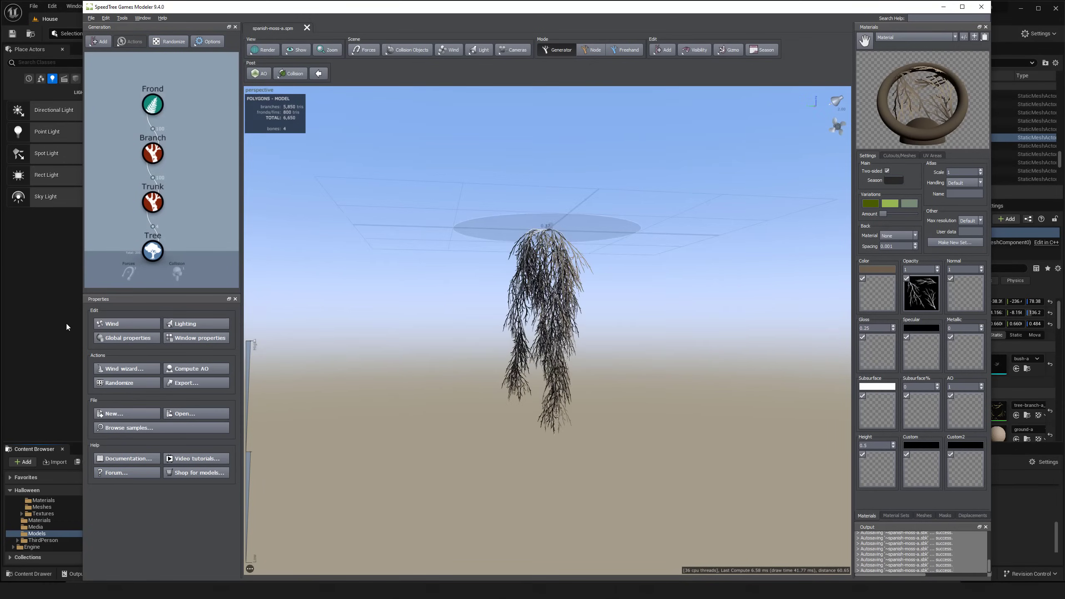
{"action": "left_click", "coordinate": [66, 327]}
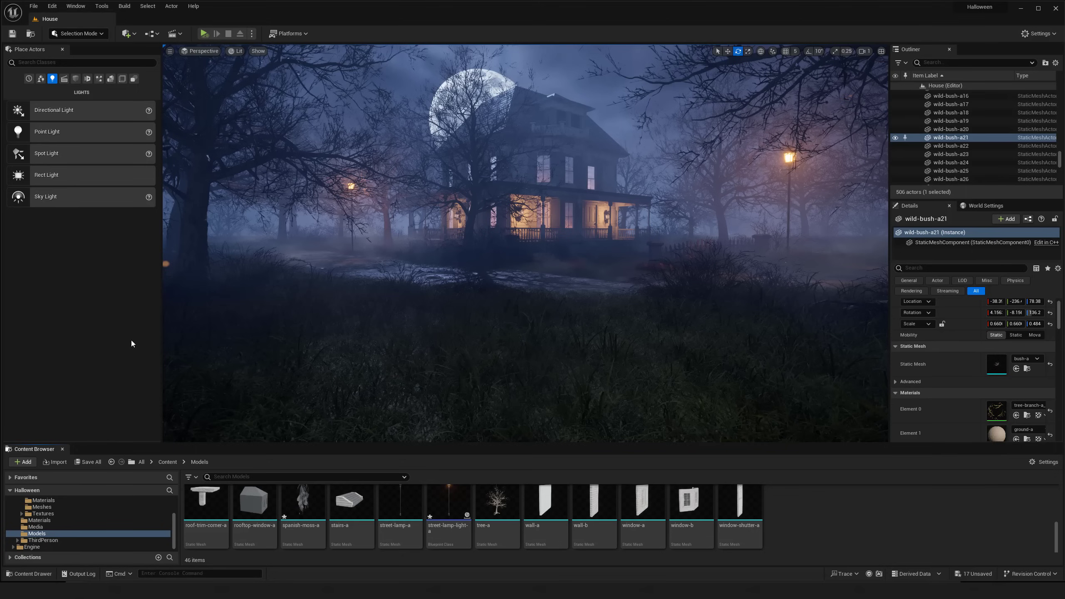
Open the spanish-moss-a static mesh from the Models folder and reposition its editor window.
{"action": "left_click", "coordinate": [302, 499]}
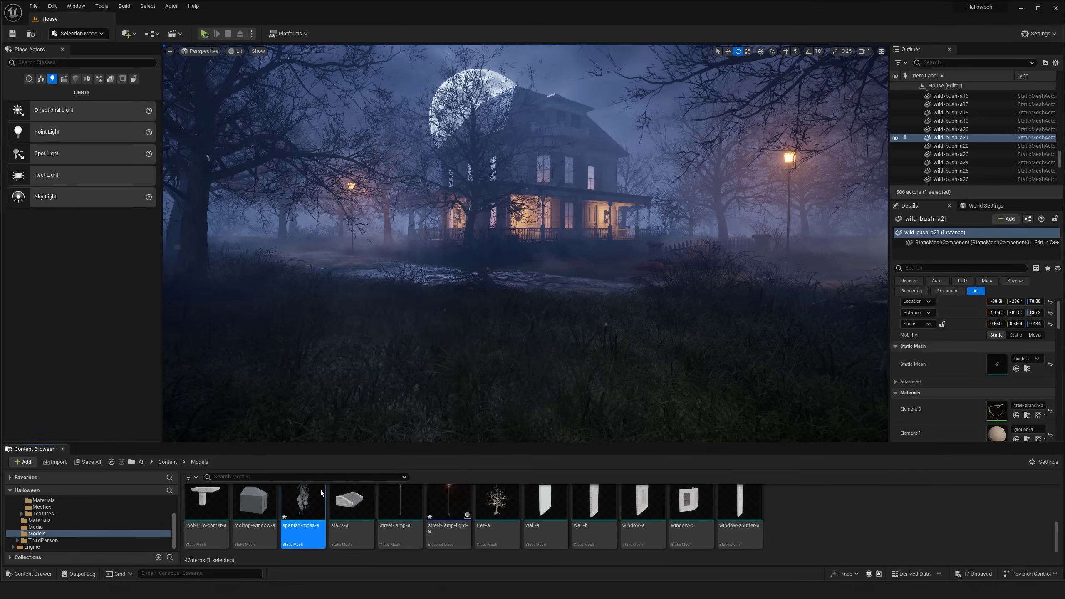
{"action": "left_click", "coordinate": [788, 497]}
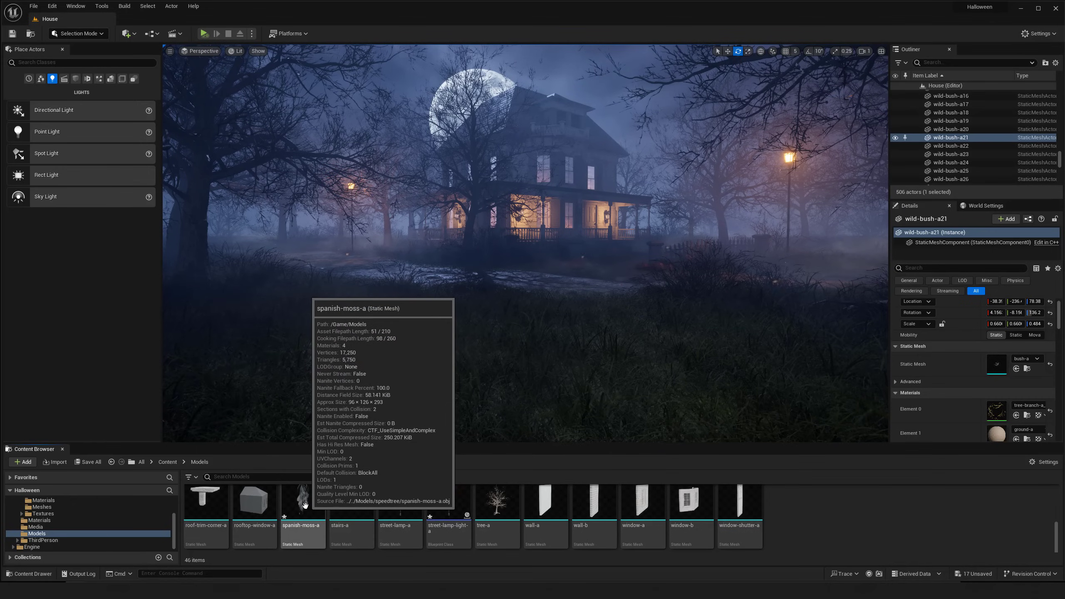
{"action": "left_click_drag", "start_coordinate": [297, 497], "coordinate": [294, 501]}
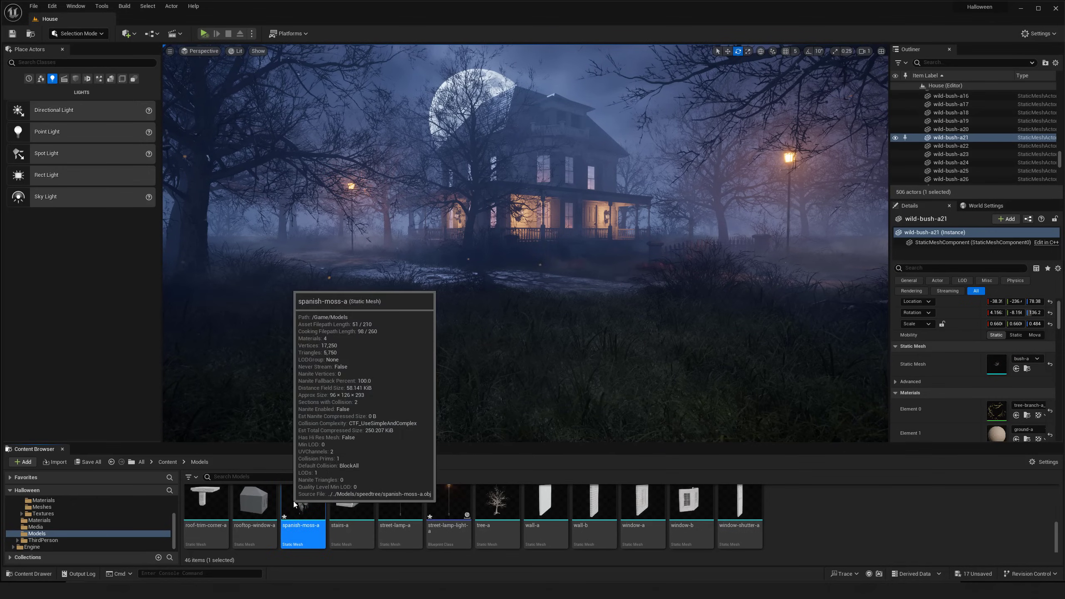
{"action": "double_click", "coordinate": [292, 501]}
{"action": "left_click_drag", "start_coordinate": [566, 91], "coordinate": [457, 47]}
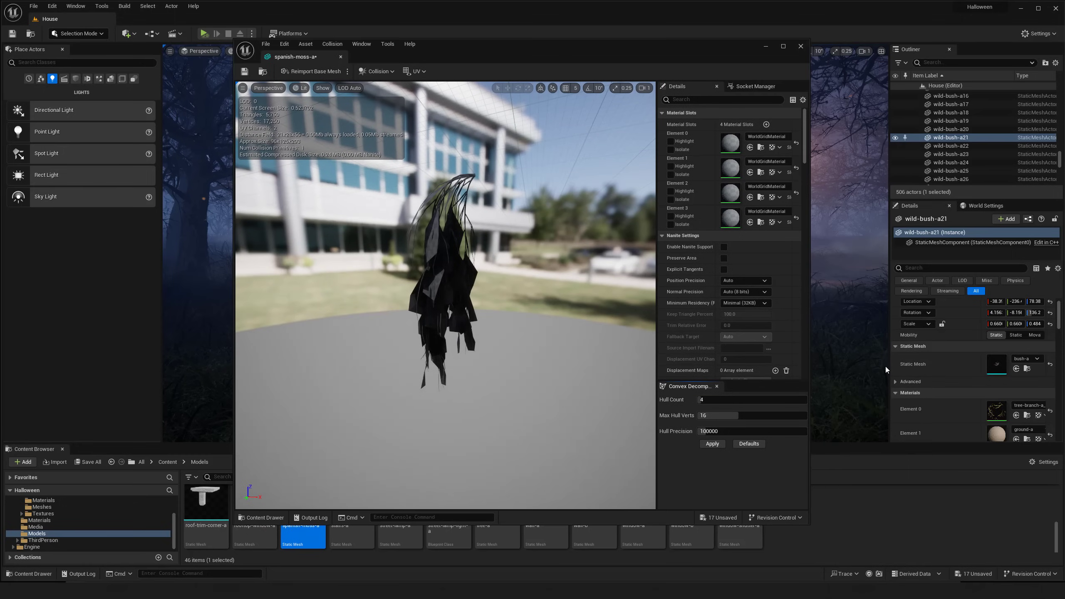
Locate the tree-branch-a_Inst material and assign it to Element 1 of the spanish-moss-a mesh.
{"action": "left_click", "coordinate": [1027, 415]}
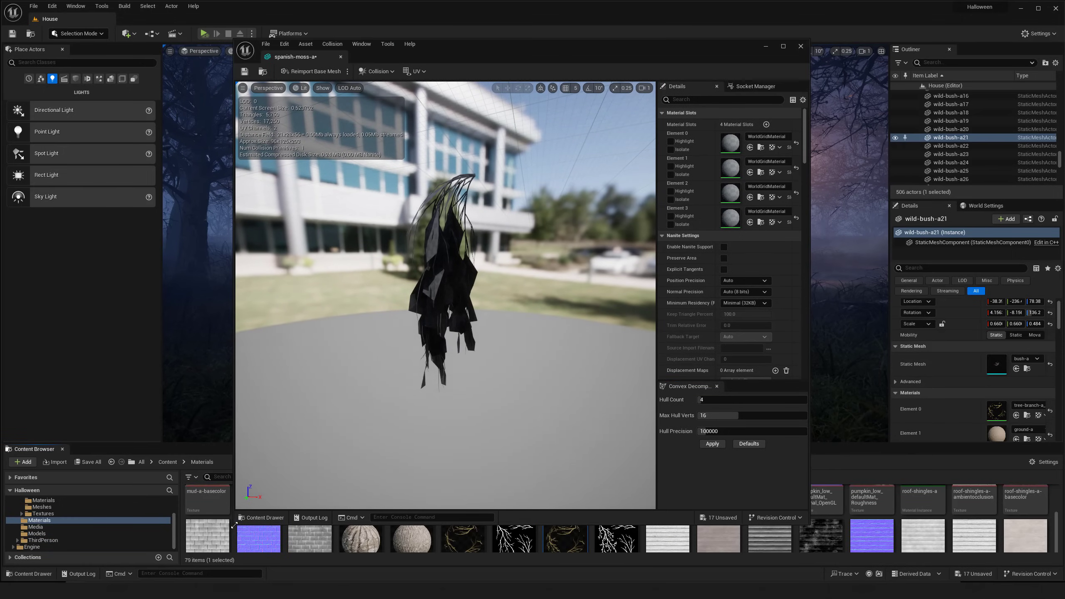
{"action": "left_click_drag", "start_coordinate": [234, 528], "coordinate": [300, 418]}
{"action": "left_click_drag", "start_coordinate": [566, 517], "coordinate": [742, 165]}
{"action": "left_click_drag", "start_coordinate": [558, 209], "coordinate": [629, 212]}
{"action": "mouse_move", "coordinate": [486, 242]}
{"action": "right_mouse_down"}
{"action": "mouse_move", "coordinate": [505, 234]}
{"action": "mouse_move", "coordinate": [464, 234]}
{"action": "mouse_move", "coordinate": [486, 236]}
{"action": "right_mouse_up"}
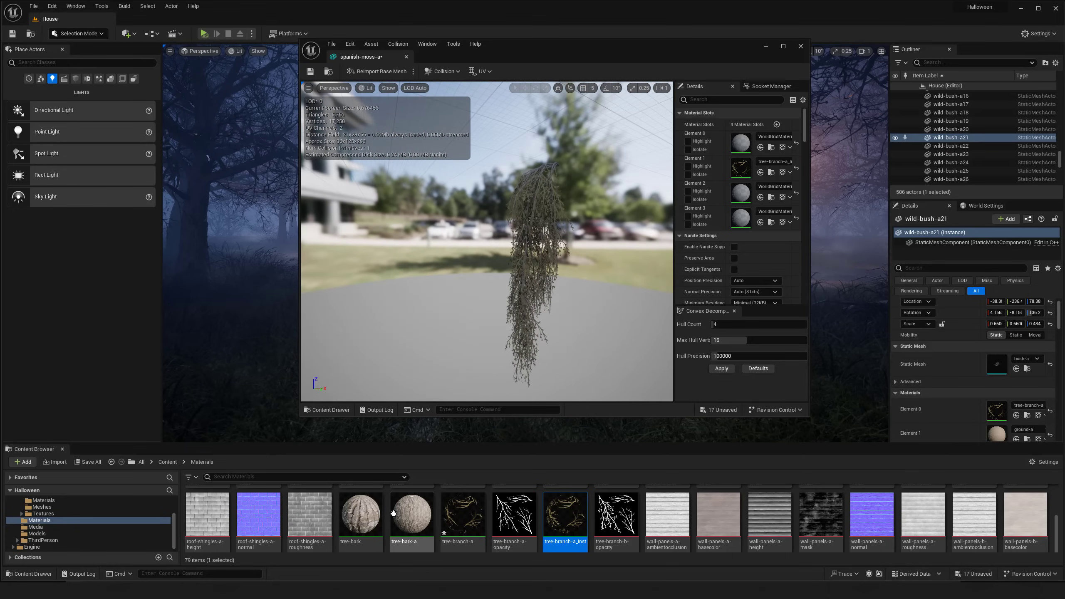
Assign the tree-bark material to Elements 0, 2 and 3 of the moss mesh and close its editor.
{"action": "left_click_drag", "start_coordinate": [360, 514], "coordinate": [736, 148]}
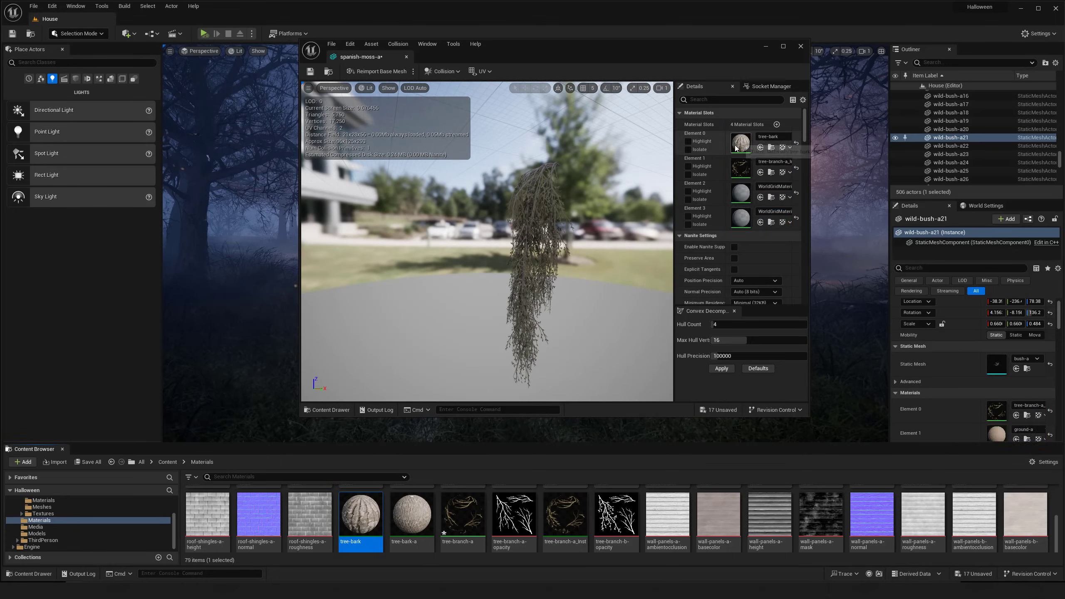
{"action": "left_click_drag", "start_coordinate": [354, 517], "coordinate": [740, 193]}
{"action": "left_click_drag", "start_coordinate": [360, 515], "coordinate": [740, 218]}
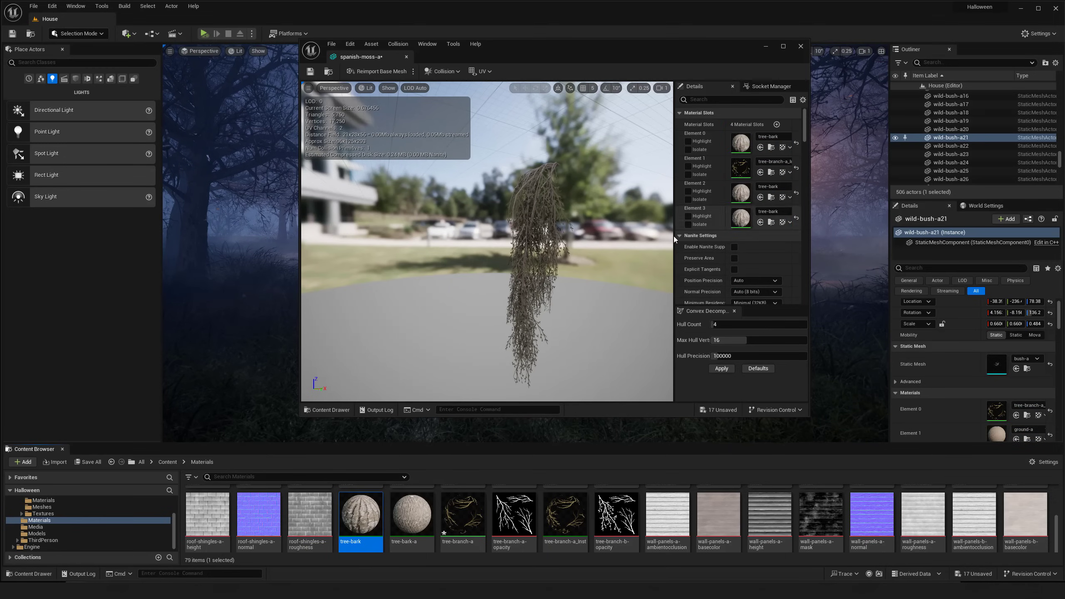
{"action": "left_click_drag", "start_coordinate": [612, 255], "coordinate": [545, 255]}
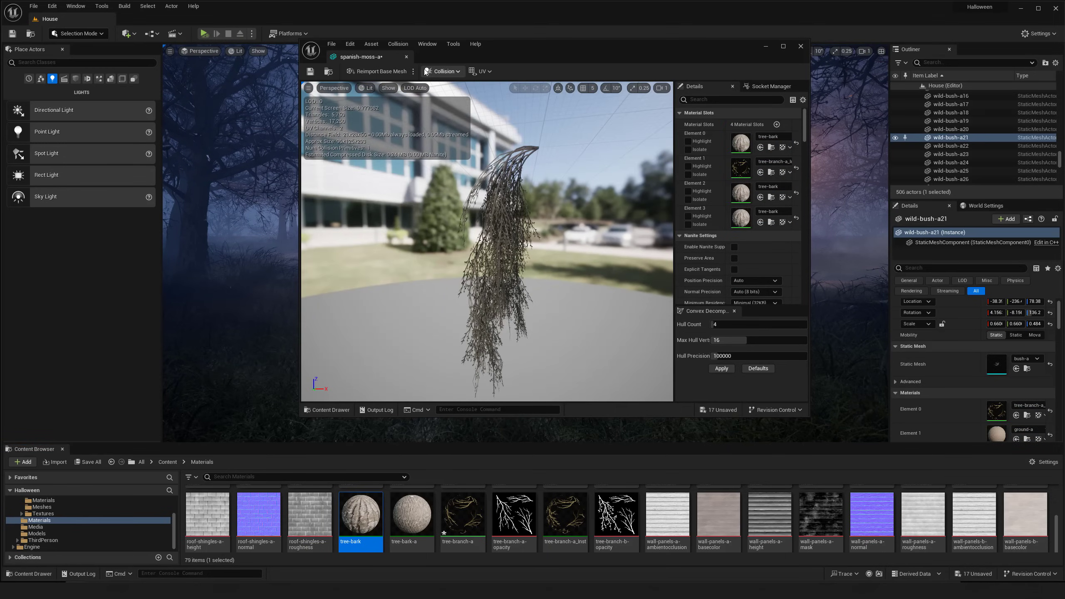
{"action": "left_click", "coordinate": [406, 58]}
Return to the Models folder and place the spanish-moss-a mesh on the front edge of the porch roof.
{"action": "scroll", "coordinate": [466, 500], "scroll_direction": "down", "scroll_amount": 2}
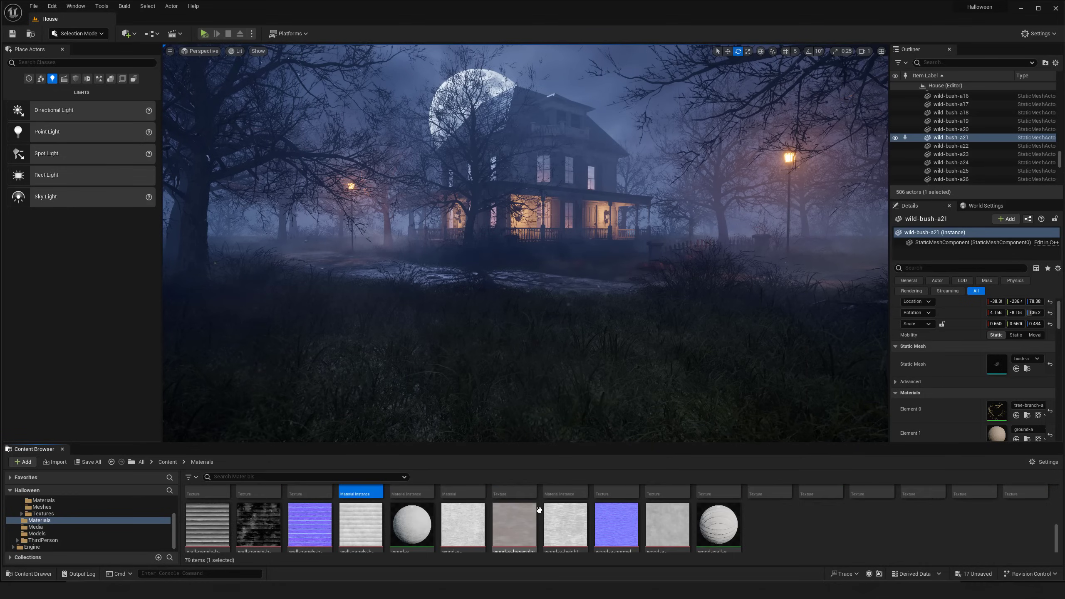
{"action": "left_click", "coordinate": [167, 461]}
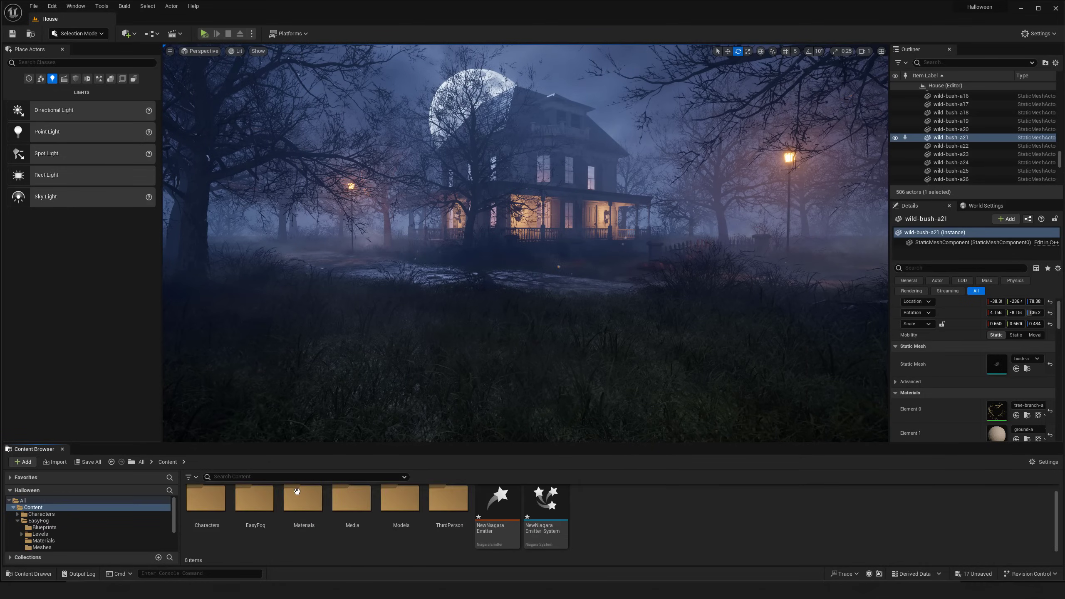
{"action": "double_click", "coordinate": [400, 498]}
{"action": "scroll", "coordinate": [516, 510], "scroll_direction": "down", "scroll_amount": 2}
{"action": "scroll", "coordinate": [516, 509], "scroll_direction": "down", "scroll_amount": 2}
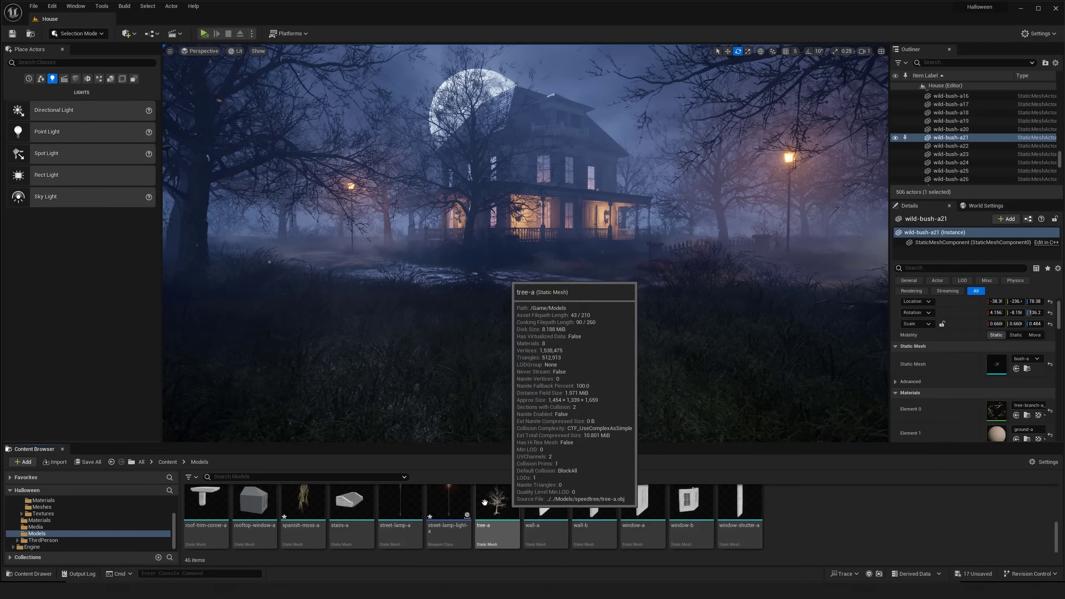
{"action": "left_click_drag", "start_coordinate": [303, 503], "coordinate": [575, 266]}
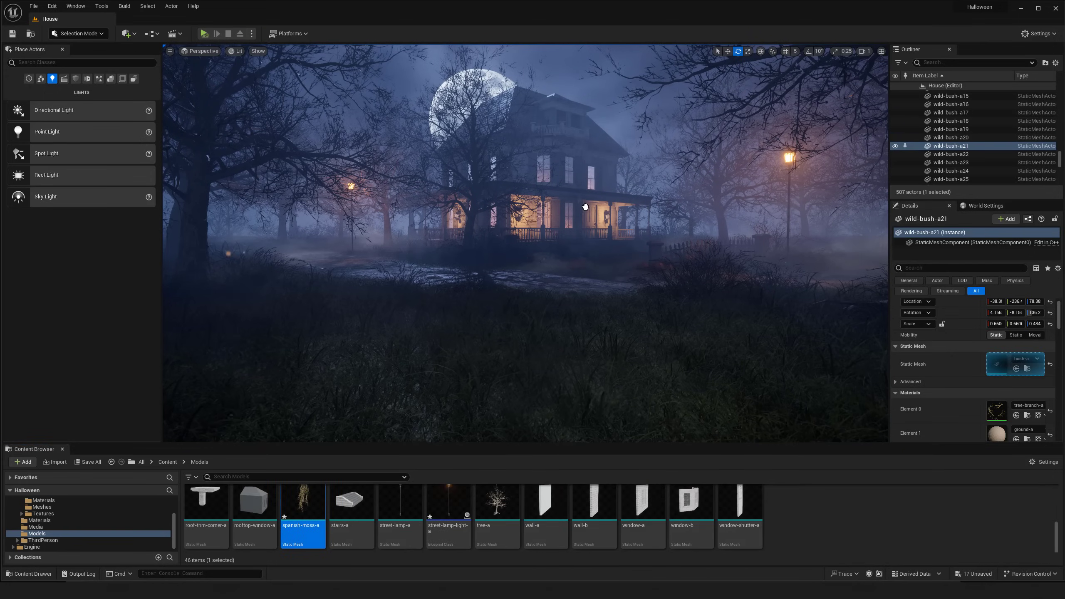
{"action": "left_click_drag", "start_coordinate": [588, 194], "coordinate": [588, 193]}
Duplicate the hanging moss along the Y axis of the porch roof edge.
{"action": "key", "text": "w"}
{"action": "right_click_drag", "start_coordinate": [589, 194], "coordinate": [610, 189]}
{"action": "key", "text": "w"}
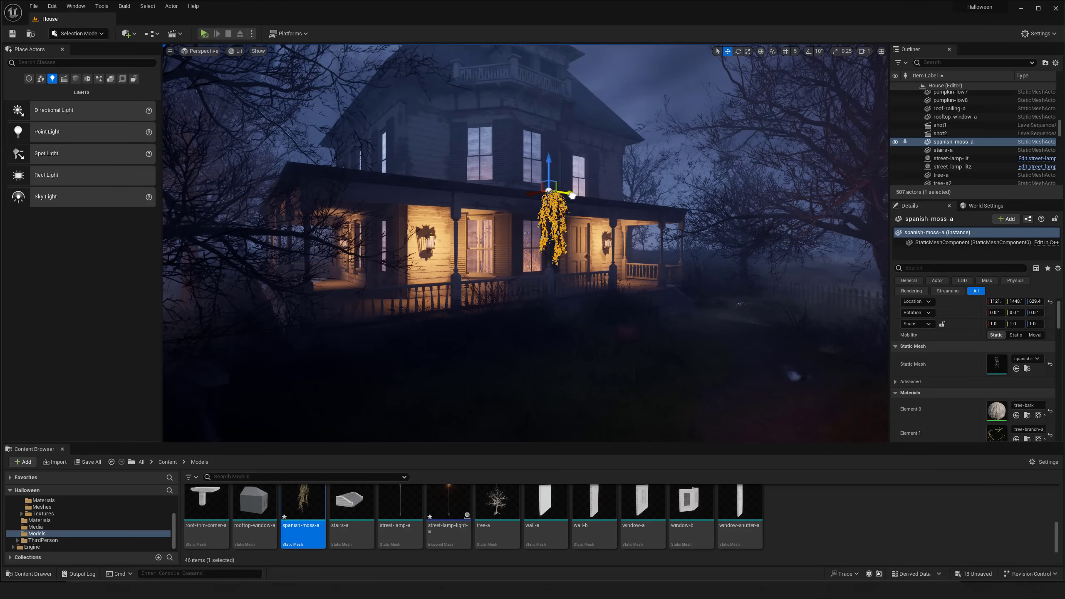
{"action": "key", "text": "g"}
{"action": "key", "text": "g"}
{"action": "key", "text": "d"}
{"action": "right_click_drag", "start_coordinate": [573, 195], "coordinate": [636, 279]}
{"action": "key", "text": "g"}
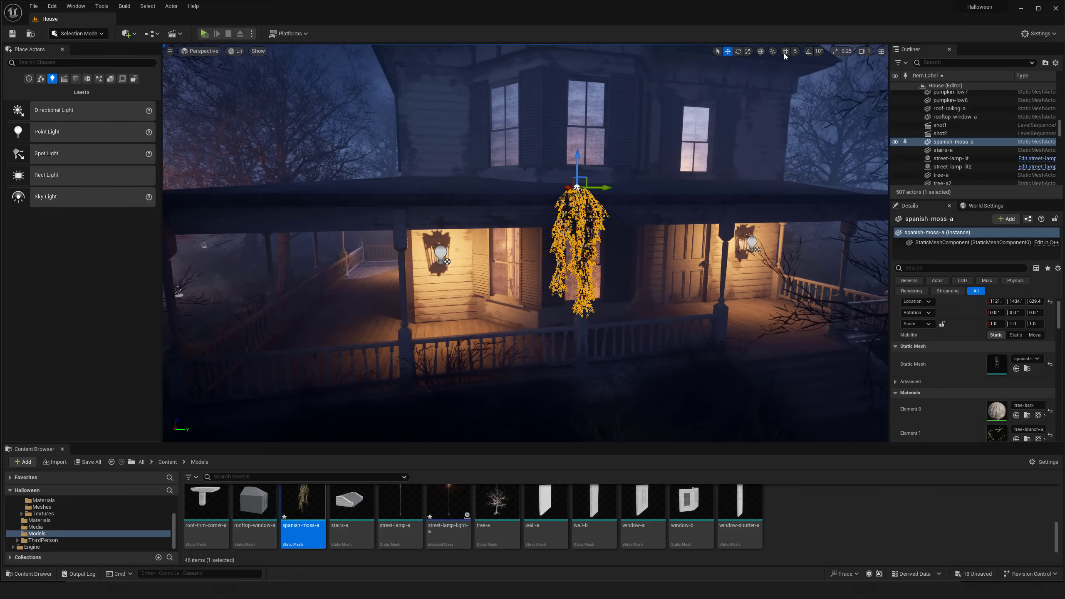
{"action": "left_click_drag", "start_coordinate": [602, 188], "coordinate": [574, 188], "text": "alt"}
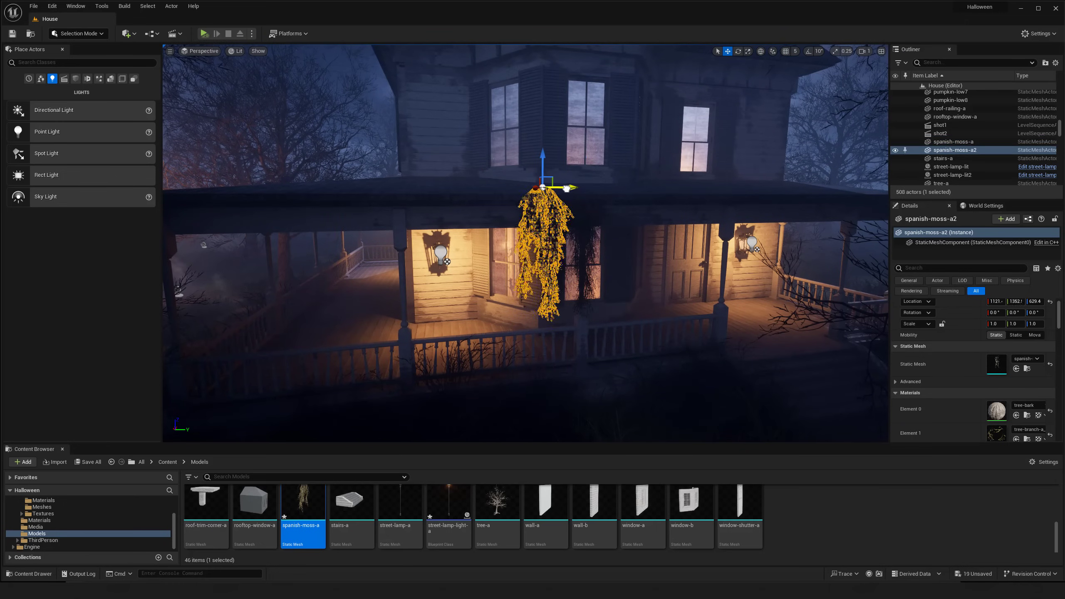
Move the duplicated moss along the roof edge to the porch corner by the bare trees, at about Y 619.
{"action": "key", "text": "s"}
{"action": "right_click_drag", "start_coordinate": [604, 218], "coordinate": [603, 191]}
{"action": "key", "text": "g"}
{"action": "key", "text": "s"}
{"action": "key", "text": "w"}
{"action": "key", "text": "g"}
{"action": "key", "text": "g"}
{"action": "key", "text": "g"}
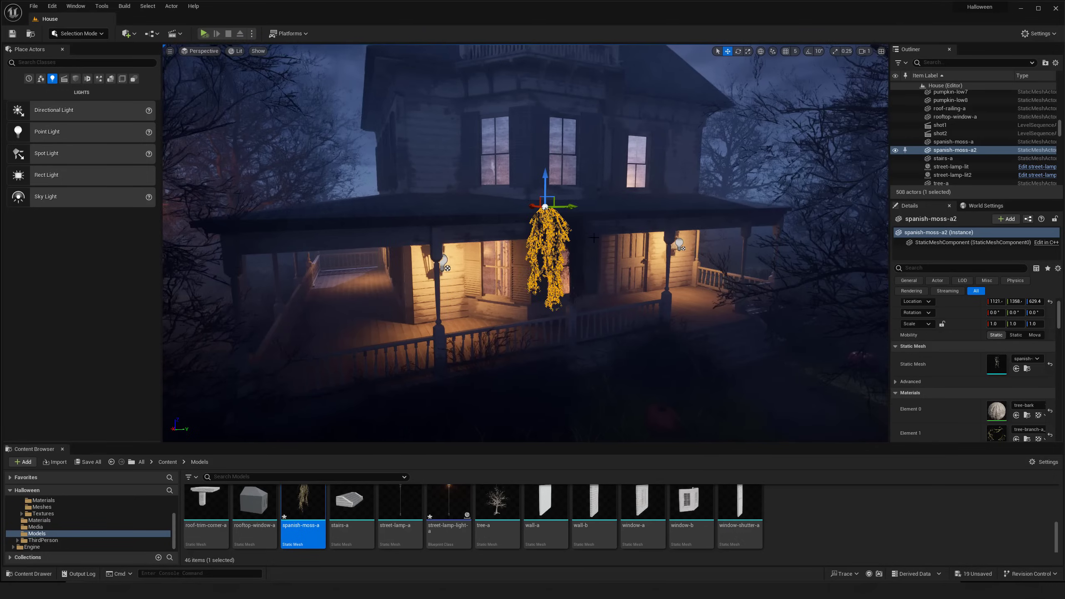
{"action": "left_click_drag", "start_coordinate": [562, 220], "coordinate": [252, 256]}
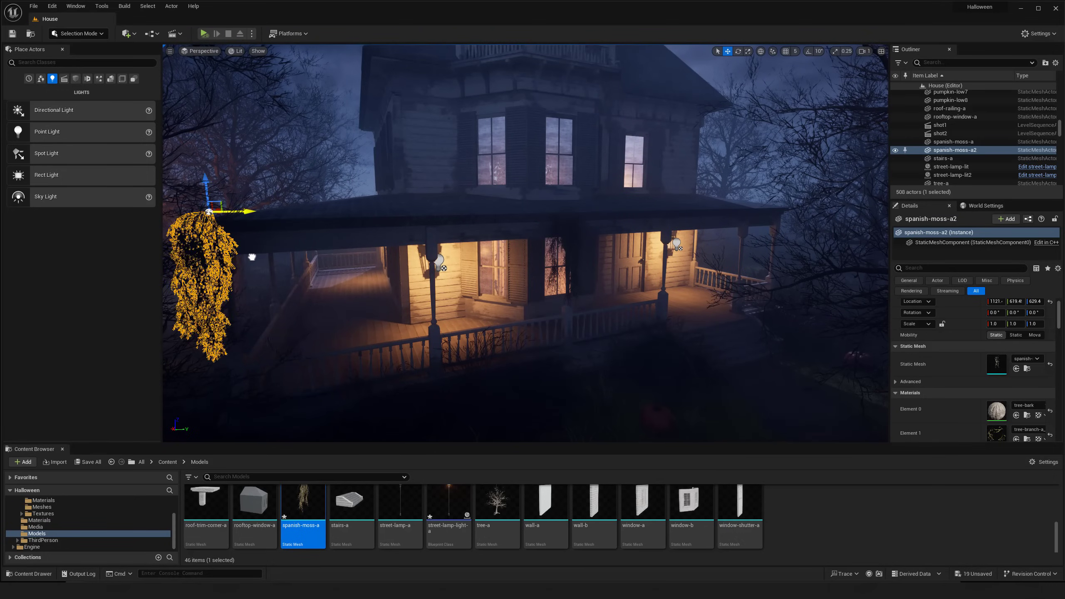
Select the original spanish-moss-a and move it along the roof edge beside the corner copy, to about Y 675.
{"action": "left_click", "coordinate": [541, 213]}
{"action": "right_click_drag", "start_coordinate": [686, 218], "coordinate": [662, 223]}
{"action": "left_click", "coordinate": [689, 223]}
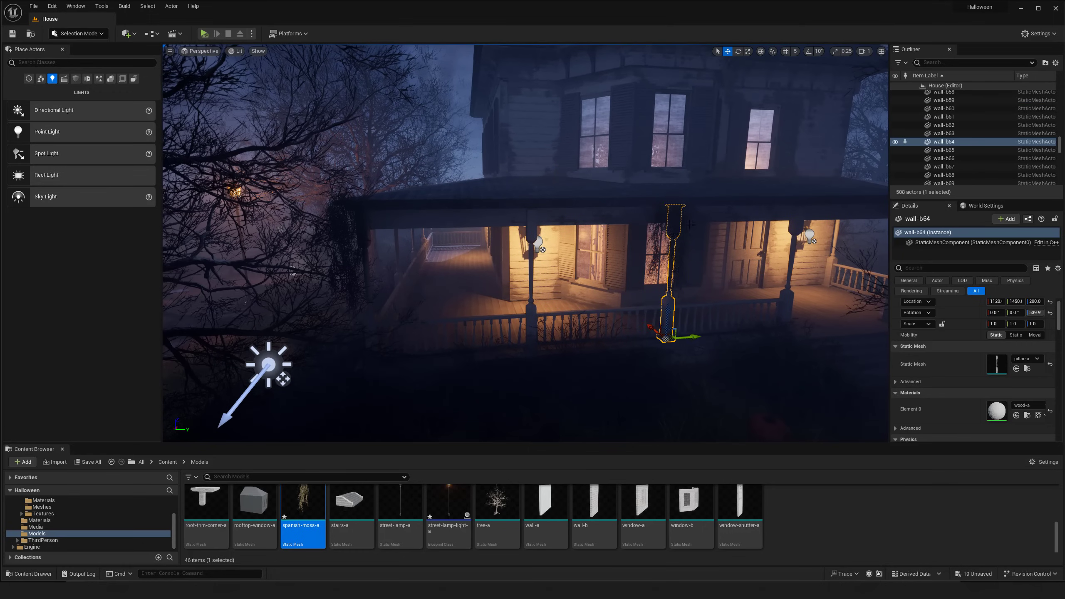
{"action": "left_click", "coordinate": [673, 233]}
{"action": "left_click_drag", "start_coordinate": [687, 208], "coordinate": [394, 218]}
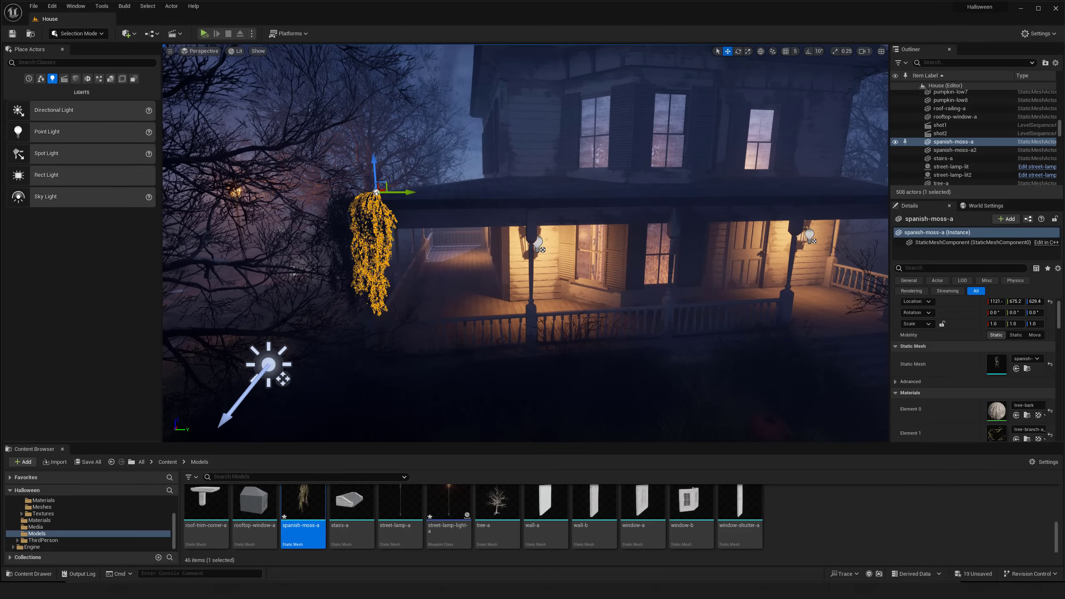
Scale the spanish-moss-a actor beside the porch corner down uniformly to about 0.743.
{"action": "right_click_drag", "start_coordinate": [395, 222], "coordinate": [383, 236]}
{"action": "middle_click_drag", "start_coordinate": [394, 229], "coordinate": [391, 299]}
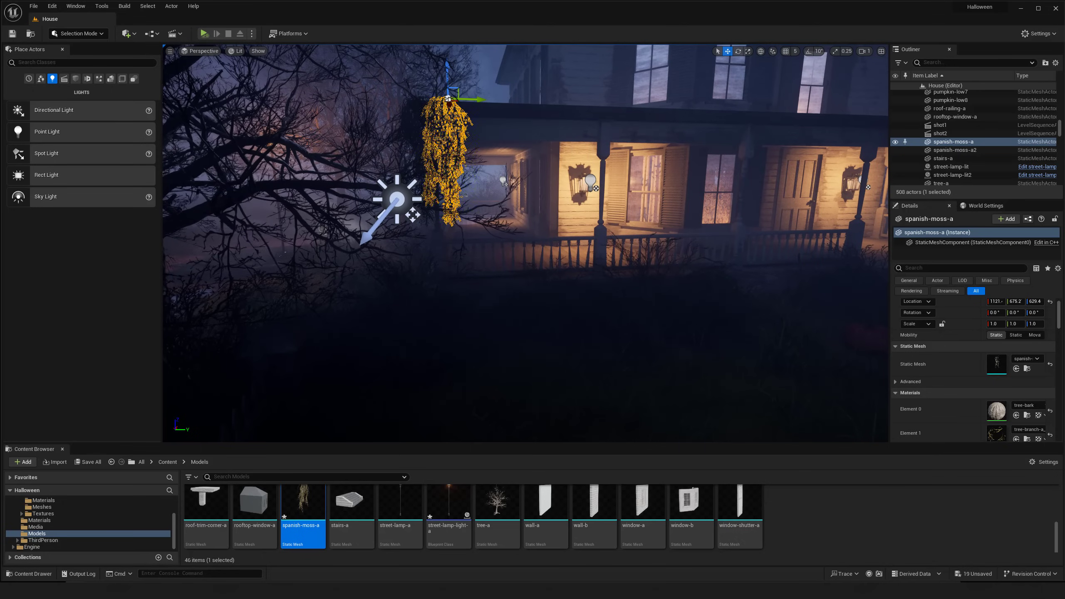
{"action": "right_click_drag", "start_coordinate": [394, 226], "coordinate": [399, 172]}
{"action": "key", "text": "e"}
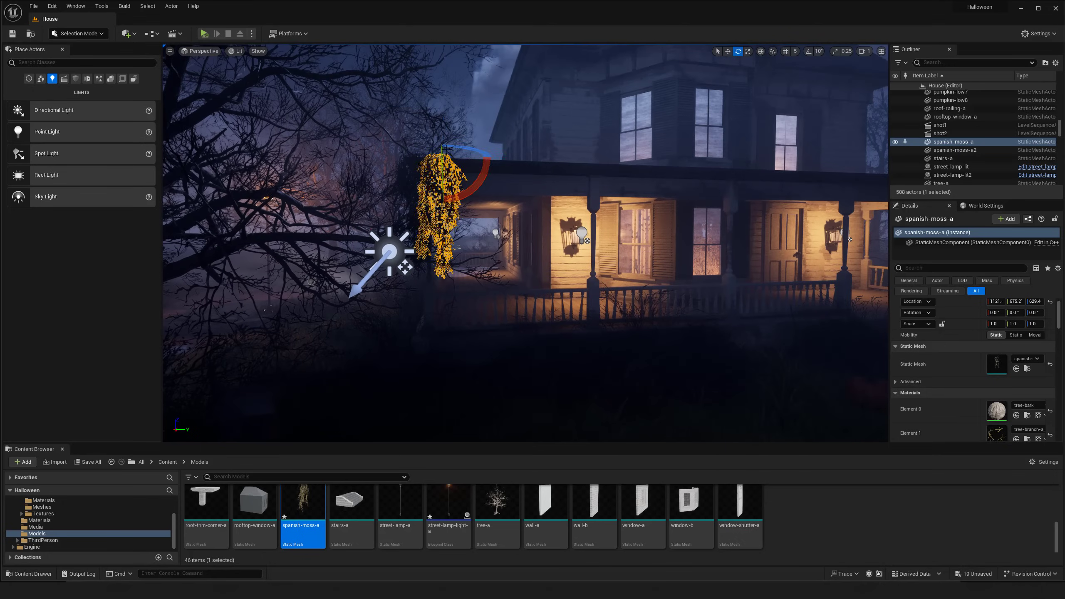
{"action": "key", "text": "r"}
{"action": "left_click_drag", "start_coordinate": [444, 156], "coordinate": [475, 156]}
Duplicate the scaled moss and lower the copy to the porch railing corner, at about Y 634, Z 296.
{"action": "key", "text": "w"}
{"action": "key", "text": "g"}
{"action": "right_click_drag", "start_coordinate": [446, 207], "coordinate": [419, 197]}
{"action": "key", "text": "g"}
{"action": "left_click_drag", "start_coordinate": [455, 183], "coordinate": [493, 202], "text": "alt"}
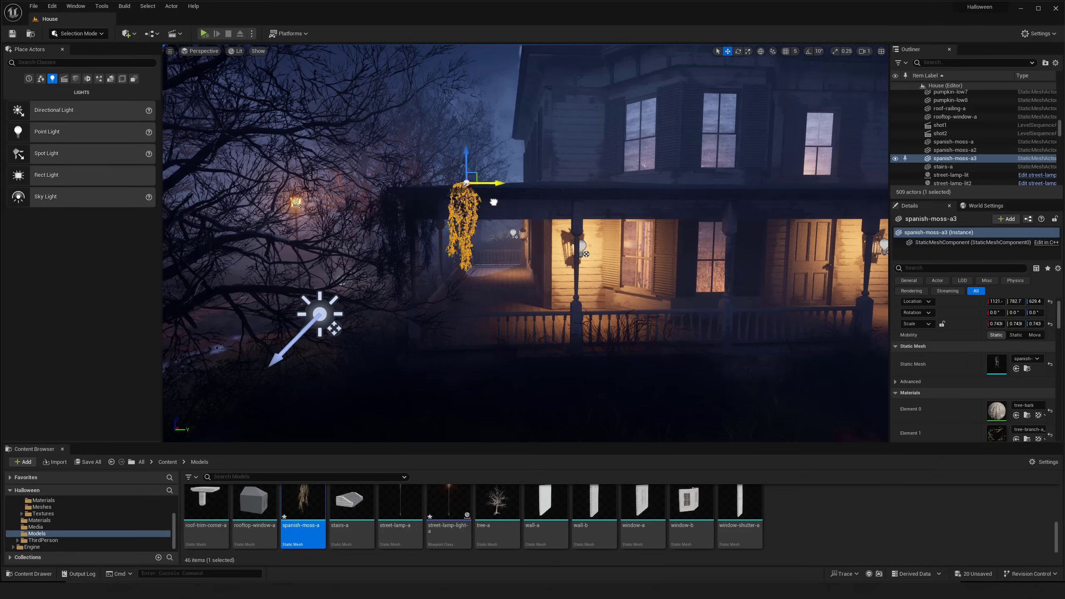
{"action": "left_click_drag", "start_coordinate": [409, 153], "coordinate": [409, 287]}
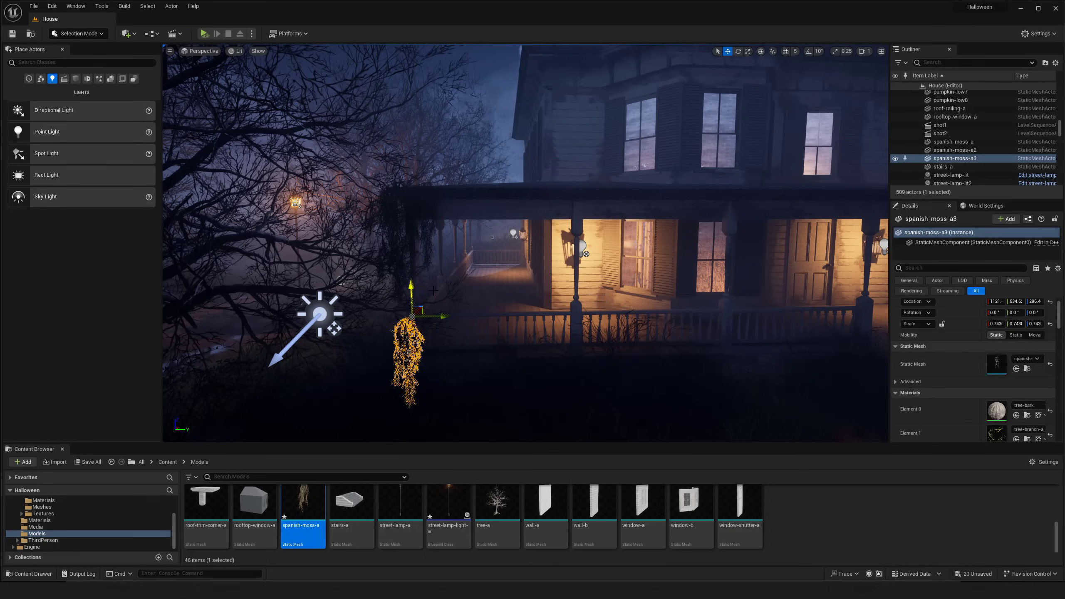
Shift the railing-corner moss copy along X to about 1140 and undo its trial rotation about Z.
{"action": "key", "text": "w"}
{"action": "right_click_drag", "start_coordinate": [414, 287], "coordinate": [387, 304]}
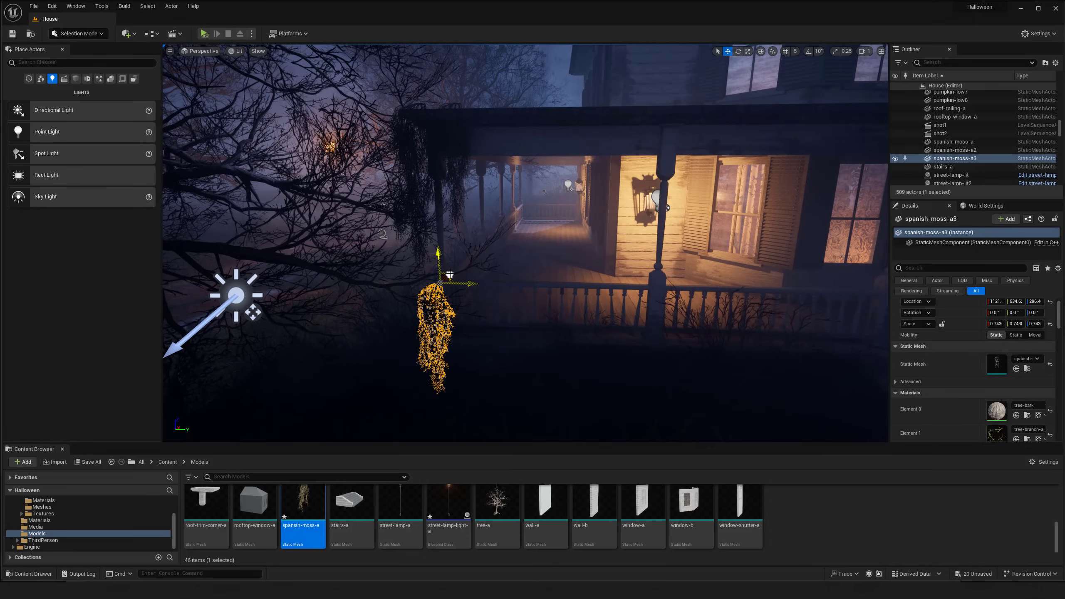
{"action": "left_click", "coordinate": [449, 275]}
{"action": "right_click_drag", "start_coordinate": [449, 275], "coordinate": [413, 285]}
{"action": "key", "text": "d"}
{"action": "key", "text": "ctrl+z"}
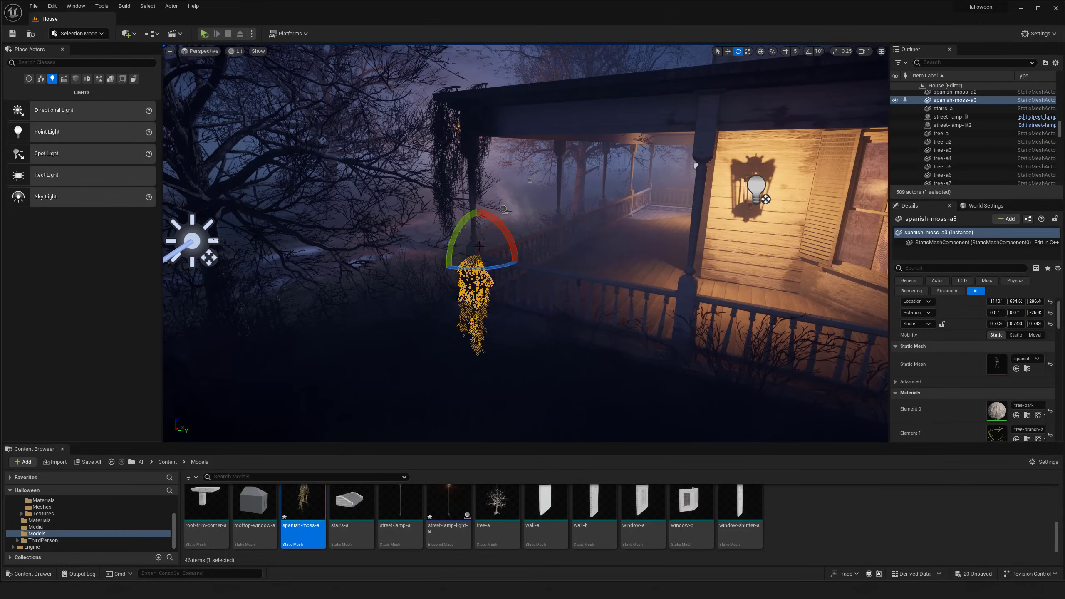
{"action": "key", "text": "ctrl+z"}
{"action": "key", "text": "w"}
{"action": "mouse_move", "coordinate": [476, 221]}
{"action": "left_mouse_down"}
{"action": "mouse_move", "coordinate": [475, 137]}
{"action": "mouse_move", "coordinate": [490, 216]}
{"action": "left_mouse_up"}
Duplicate the moss along the porch railing to the front porch post, at about Y 1045, Z 329.
{"action": "key", "text": "s"}
{"action": "mouse_move", "coordinate": [522, 252]}
{"action": "right_mouse_down"}
{"action": "mouse_move", "coordinate": [533, 254]}
{"action": "mouse_move", "coordinate": [509, 251]}
{"action": "right_mouse_up"}
{"action": "key", "text": "g"}
{"action": "key", "text": "g"}
{"action": "key", "text": "w"}
{"action": "key", "text": "g"}
{"action": "key", "text": "g"}
{"action": "left_click_drag", "start_coordinate": [459, 238], "coordinate": [625, 254], "text": "alt"}
{"action": "key", "text": "g"}
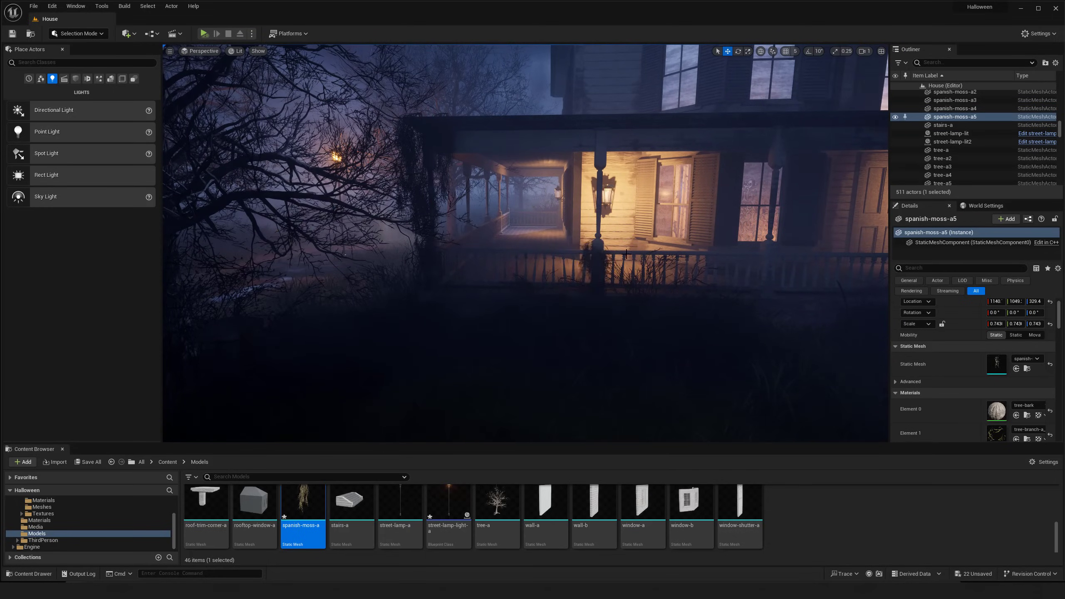
Add another moss copy beside the post on the front railing, at about X 1121, Y 1075, Z 293.
{"action": "key", "text": "s"}
{"action": "mouse_move", "coordinate": [625, 253]}
{"action": "right_mouse_down"}
{"action": "mouse_move", "coordinate": [641, 252]}
{"action": "mouse_move", "coordinate": [631, 257]}
{"action": "right_mouse_up"}
{"action": "right_click_drag", "start_coordinate": [510, 254], "coordinate": [509, 254]}
{"action": "key", "text": "g"}
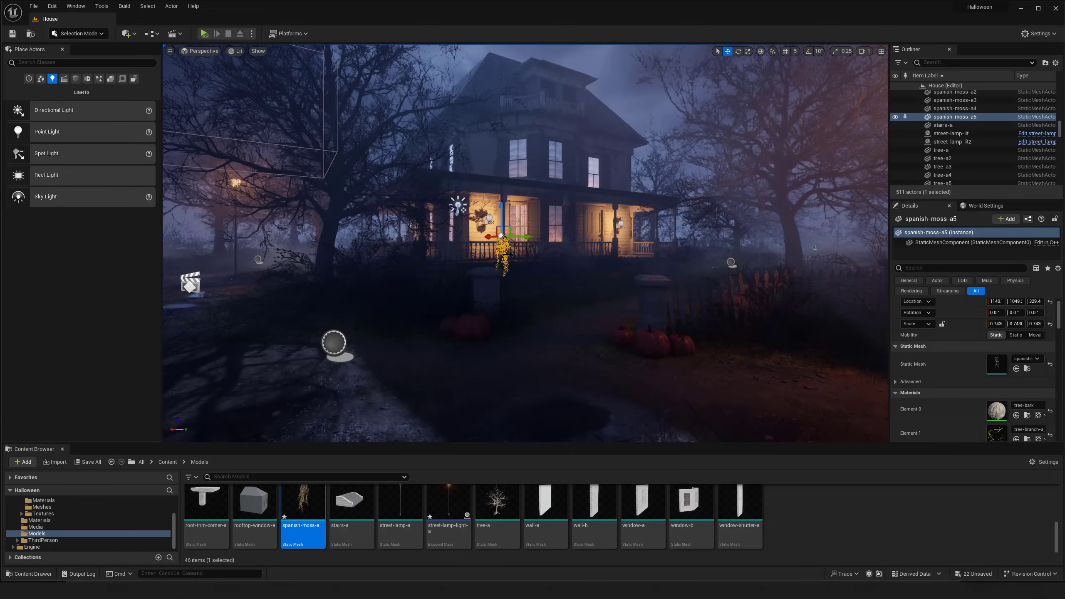
{"action": "left_click_drag", "start_coordinate": [491, 235], "coordinate": [494, 235]}
{"action": "key", "text": "g"}
{"action": "key", "text": "w"}
{"action": "mouse_move", "coordinate": [478, 289]}
{"action": "right_mouse_down"}
{"action": "mouse_move", "coordinate": [486, 284]}
{"action": "mouse_move", "coordinate": [477, 290]}
{"action": "right_mouse_up"}
{"action": "key", "text": "g"}
{"action": "left_click_drag", "start_coordinate": [419, 268], "coordinate": [423, 209], "text": "alt"}
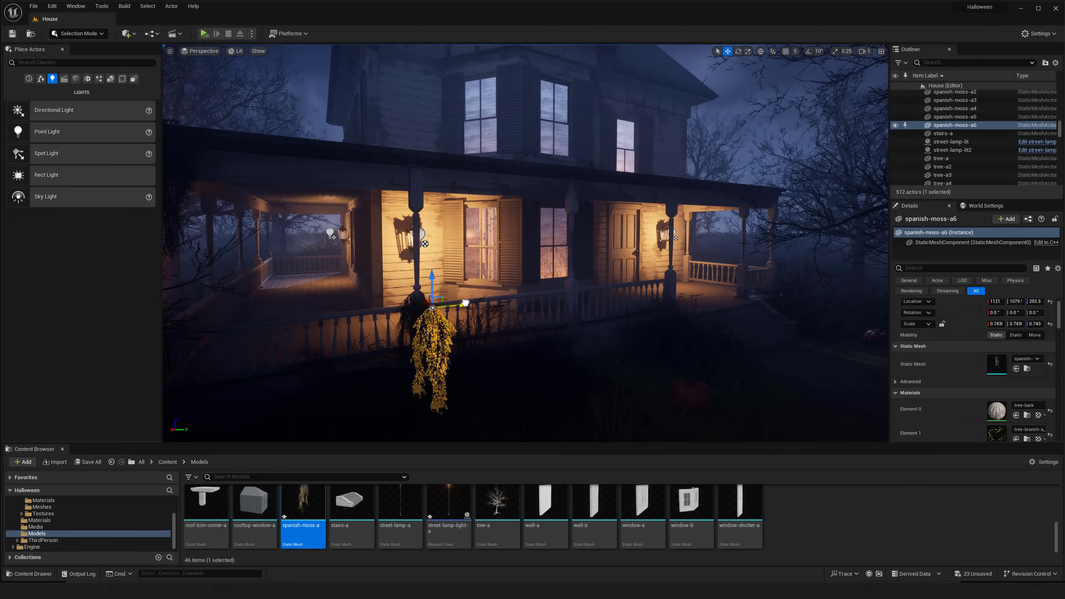
Duplicate the front-post moss, rotate the copy about 28.9° around Z and place it at about X 1089, Y 1023.
{"action": "left_click_drag", "start_coordinate": [470, 306], "coordinate": [473, 306], "text": "alt"}
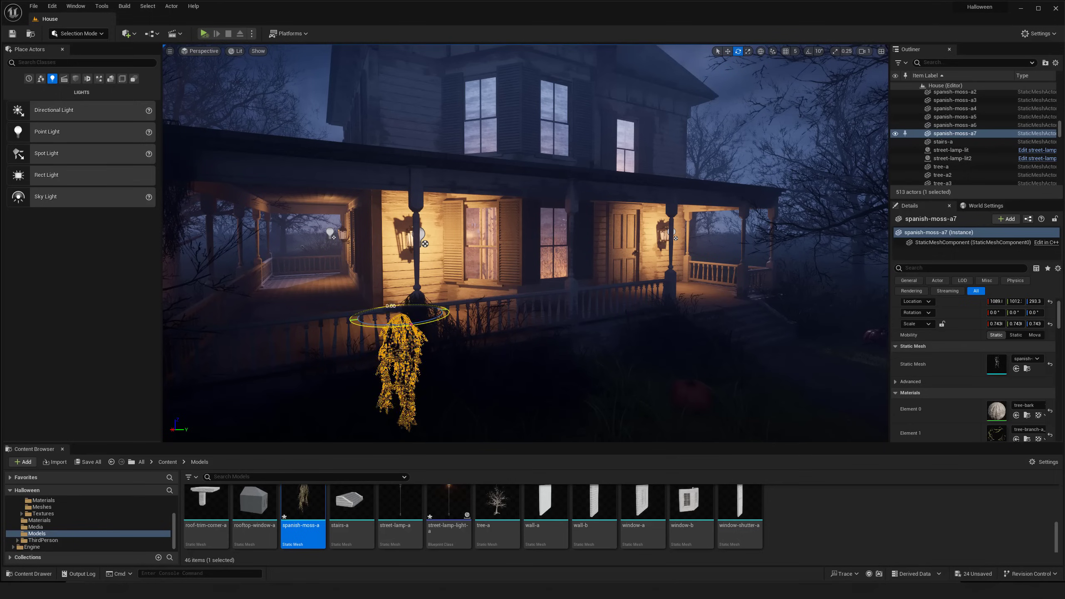
{"action": "key", "text": "w"}
{"action": "left_click_drag", "start_coordinate": [429, 311], "coordinate": [435, 310]}
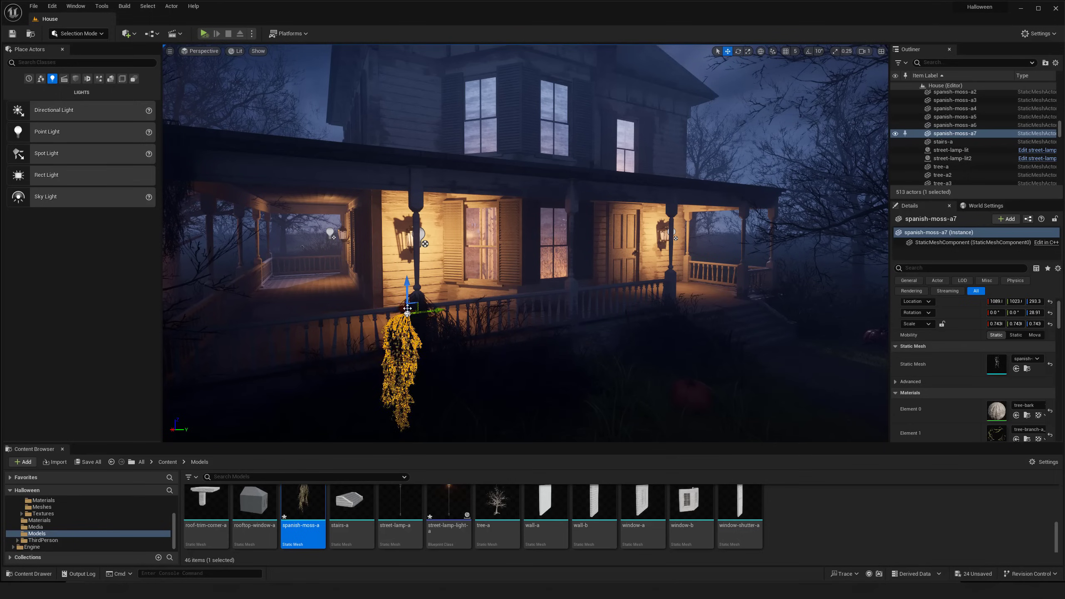
Duplicate the rotated moss up to the upper roof eave at about X 1382, Y 1198, Z 1108, scaled to about 1.462.
{"action": "key", "text": "s"}
{"action": "right_click_drag", "start_coordinate": [443, 308], "coordinate": [475, 286]}
{"action": "key", "text": "w"}
{"action": "left_click_drag", "start_coordinate": [454, 297], "coordinate": [463, 63], "text": "alt"}
{"action": "right_click_drag", "start_coordinate": [464, 201], "coordinate": [463, 164]}
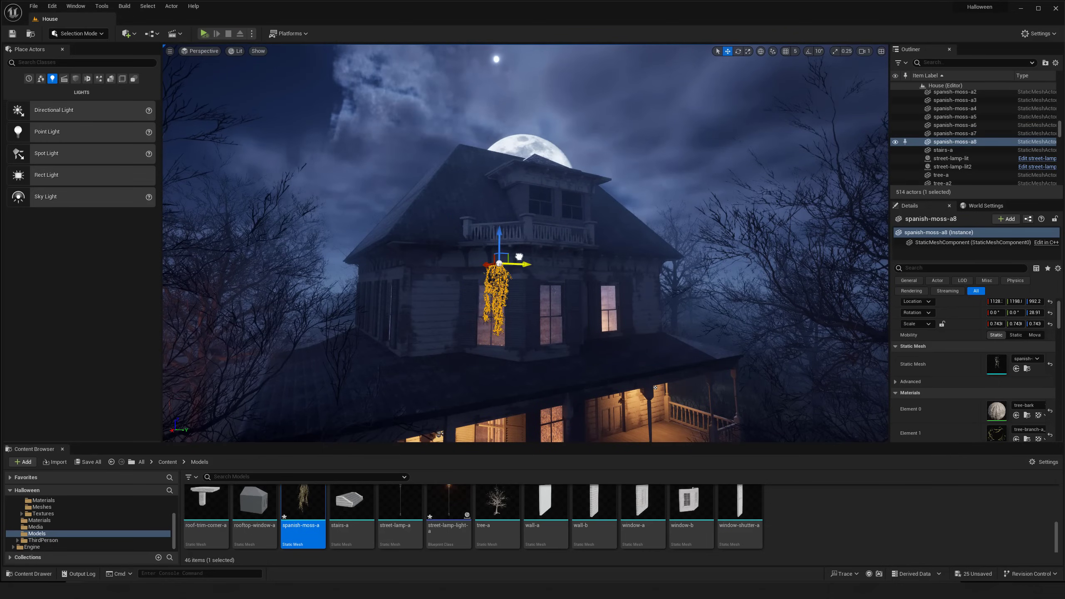
{"action": "left_click_drag", "start_coordinate": [499, 264], "coordinate": [465, 270]}
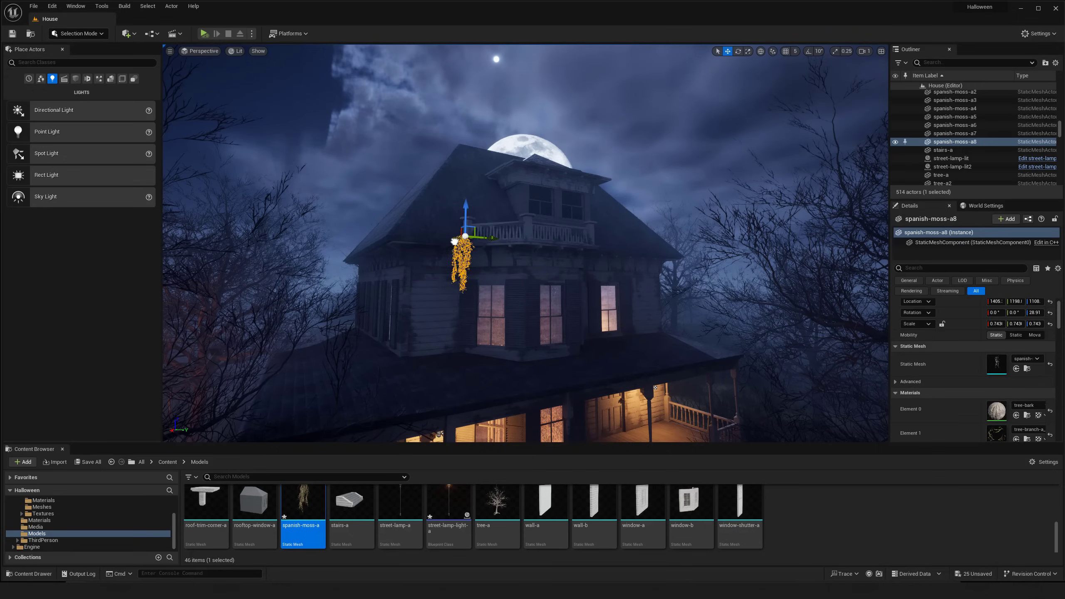
{"action": "mouse_move", "coordinate": [469, 238]}
{"action": "left_mouse_down"}
{"action": "mouse_move", "coordinate": [488, 251]}
{"action": "mouse_move", "coordinate": [480, 246]}
{"action": "left_mouse_up"}
{"action": "middle_click_drag", "start_coordinate": [493, 286], "coordinate": [488, 325]}
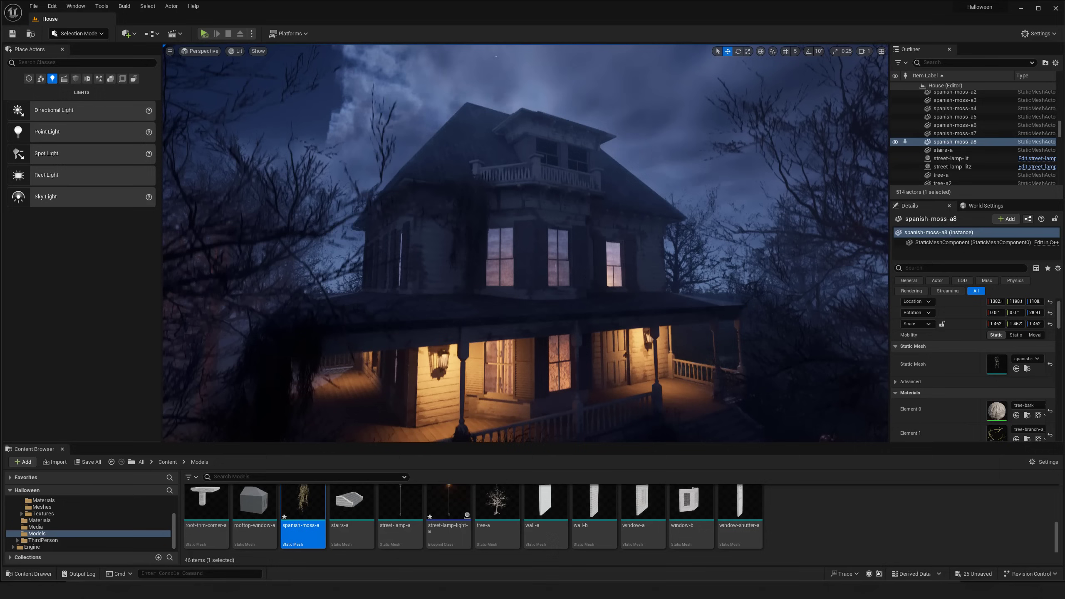
Duplicate the eave moss to below the roof balcony at about X 1456, Y 1333, Z 1146, scaled to about 1.164.
{"action": "left_click_drag", "start_coordinate": [463, 182], "coordinate": [500, 190]}
{"action": "key", "text": "g"}
{"action": "key", "text": "e"}
{"action": "key", "text": "r"}
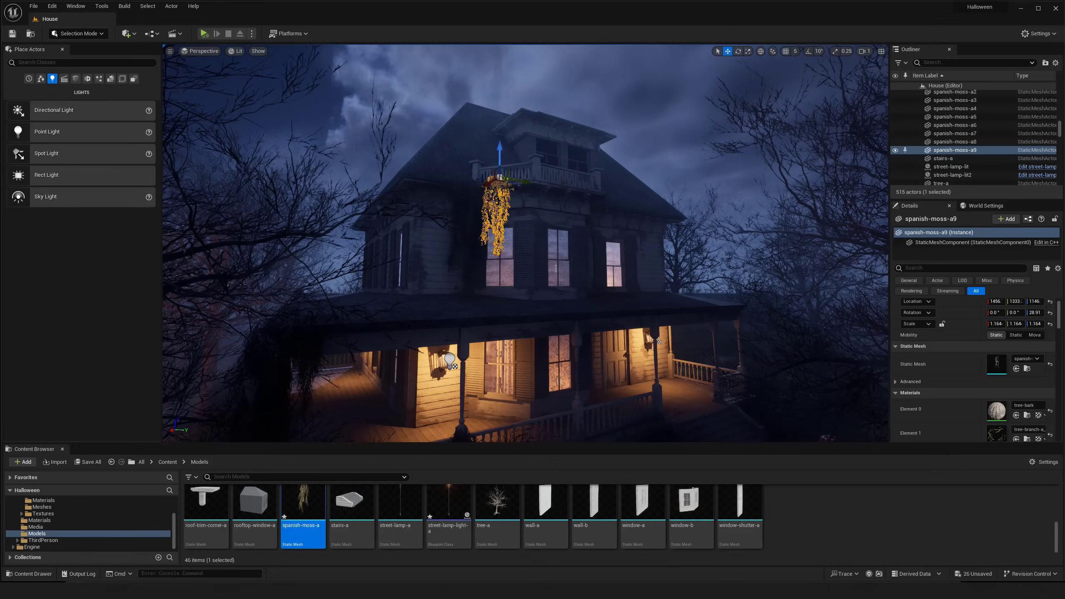
{"action": "key", "text": "g"}
Duplicate the 1.164-scale moss farther along the balcony eave and adjust the copy to about X 1267, Y 1387, Z 1175.
{"action": "left_click_drag", "start_coordinate": [491, 182], "coordinate": [549, 185]}
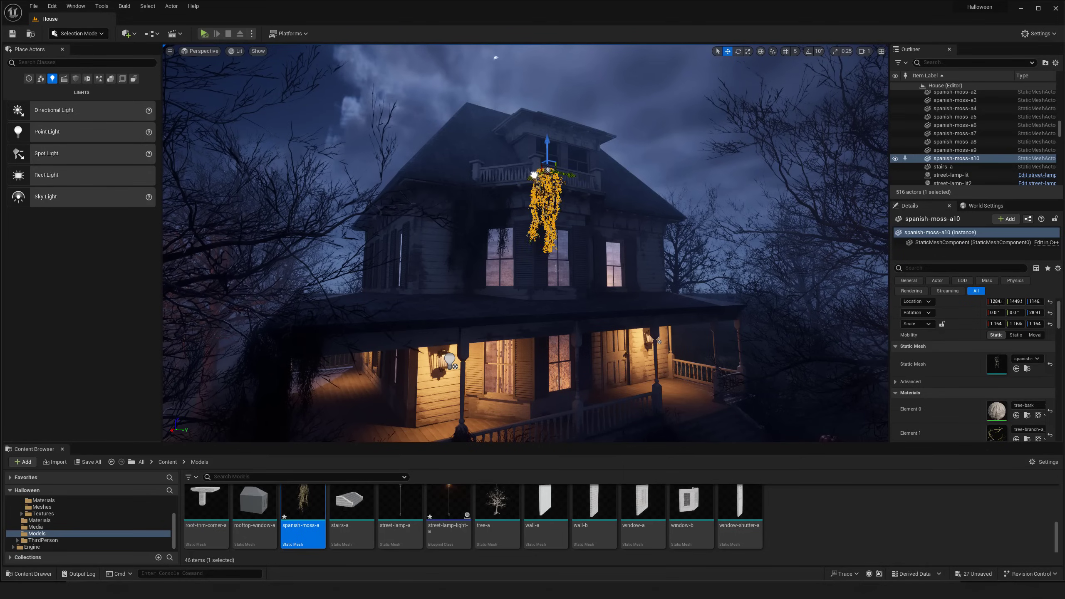
{"action": "left_click_drag", "start_coordinate": [560, 169], "coordinate": [587, 181]}
{"action": "key", "text": "g"}
{"action": "key", "text": "g"}
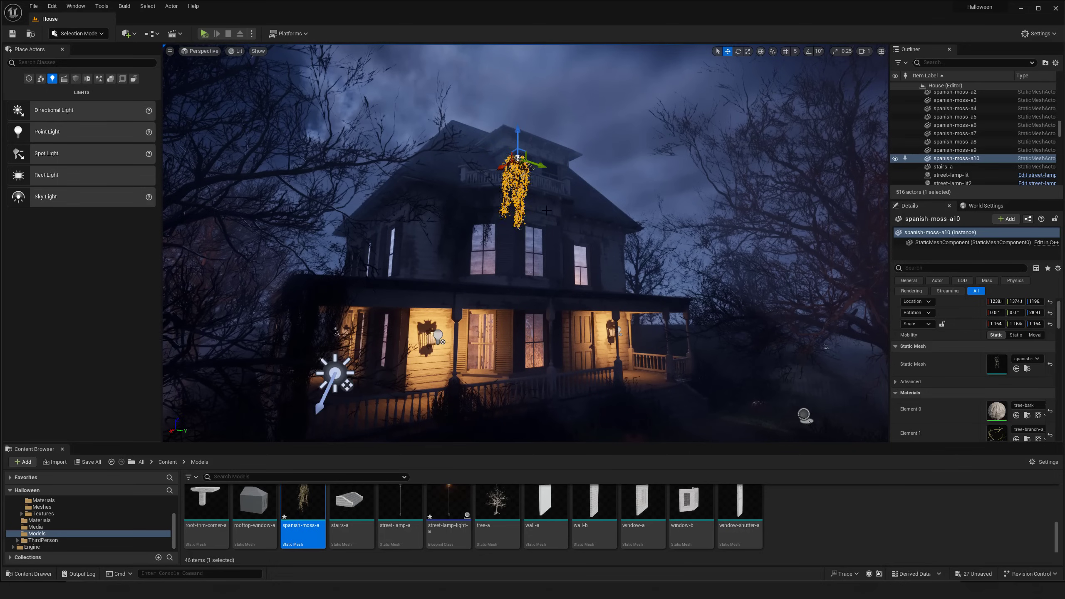
{"action": "key", "text": "g"}
{"action": "key", "text": "g"}
{"action": "left_click_drag", "start_coordinate": [502, 167], "coordinate": [518, 149]}
{"action": "key", "text": "g"}
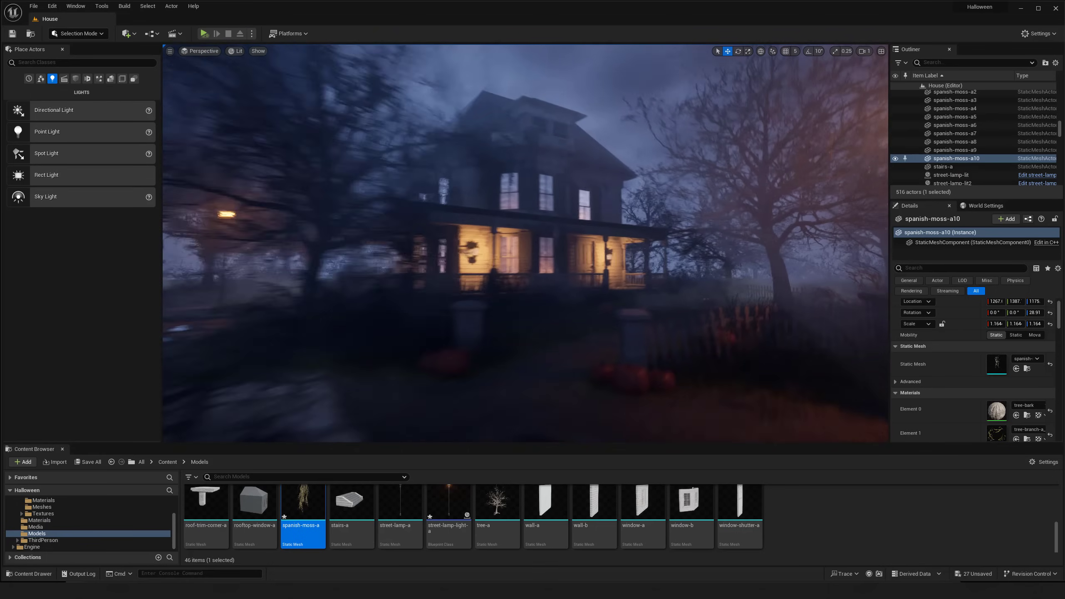
Duplicate the balcony-eave moss to the far corner of the upper roof, at about X 1410, Y 2337, Z 1058.
{"action": "left_click_drag", "start_coordinate": [532, 118], "coordinate": [587, 136], "text": "alt"}
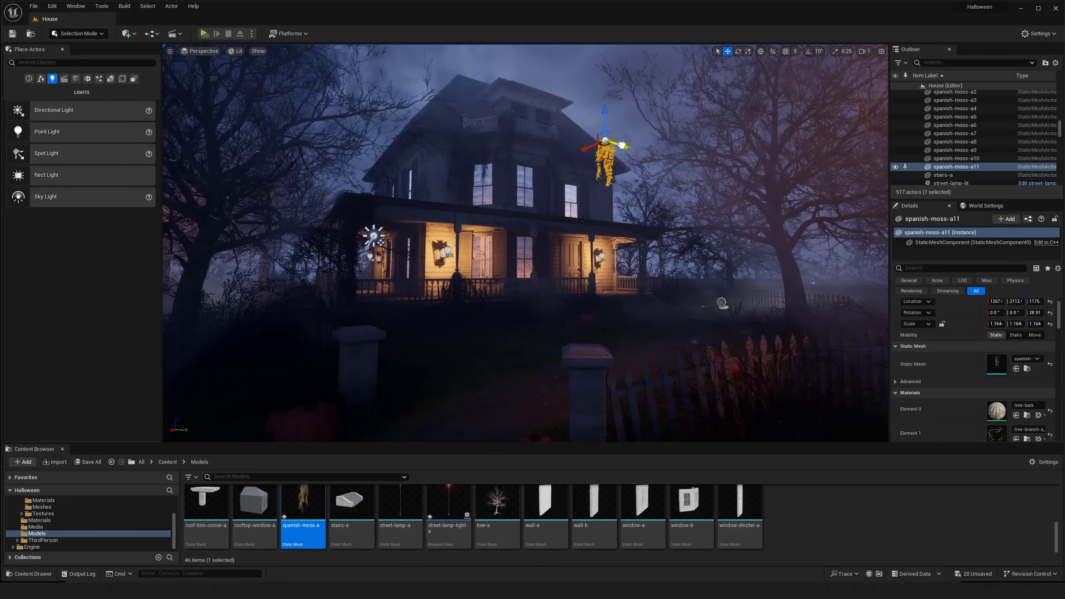
{"action": "key", "text": "w"}
{"action": "mouse_move", "coordinate": [644, 232]}
{"action": "right_mouse_down"}
{"action": "mouse_move", "coordinate": [656, 210]}
{"action": "mouse_move", "coordinate": [658, 222]}
{"action": "right_mouse_up"}
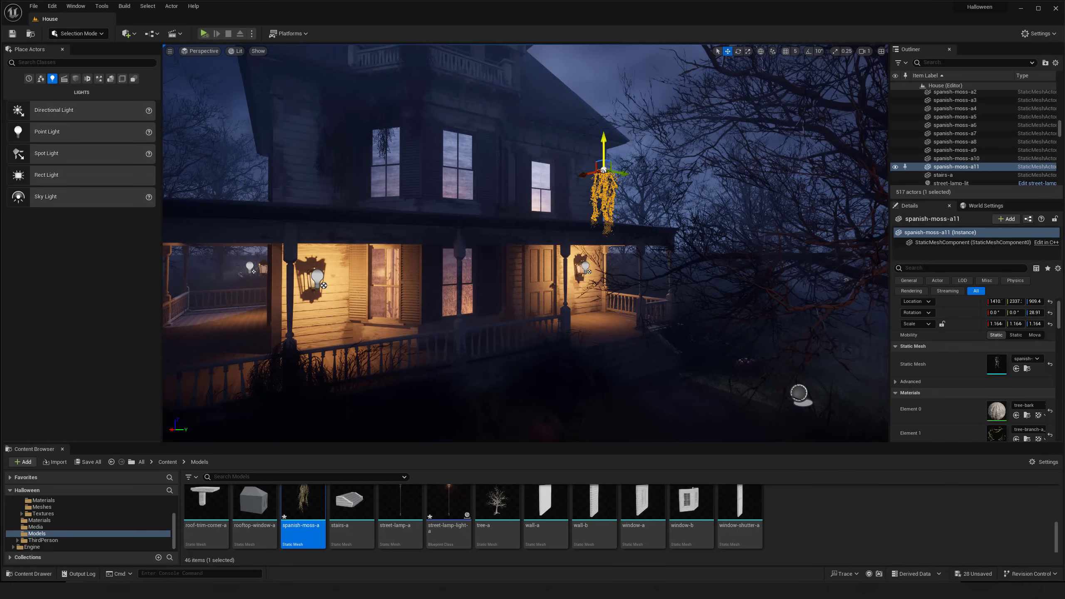
{"action": "key", "text": "g"}
{"action": "key", "text": "g"}
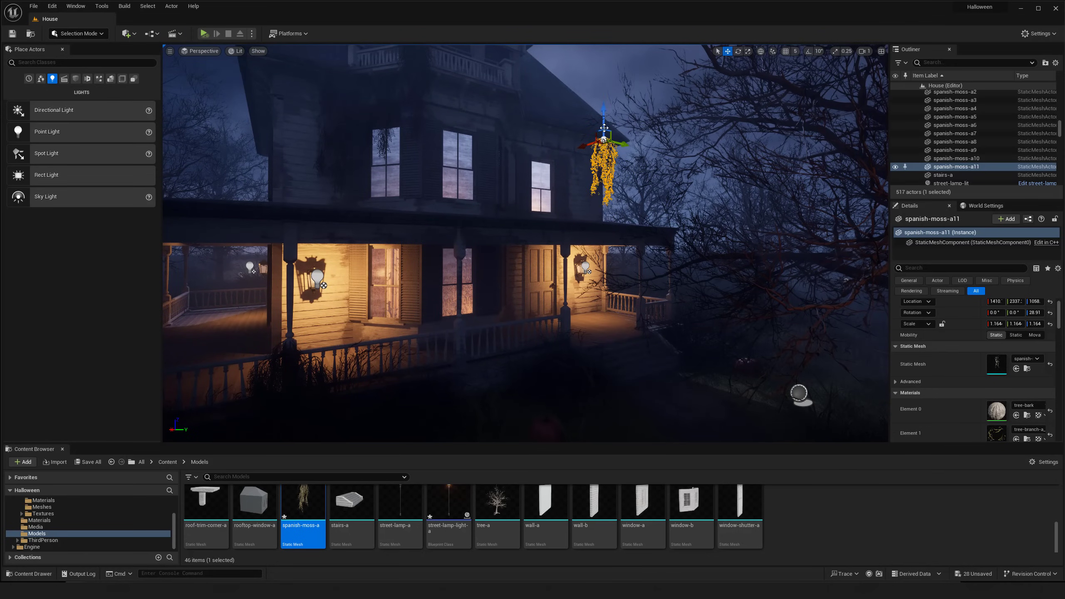
Duplicate the far-corner moss downward and set the copy at about X 1446, Y 2337, Z 866.
{"action": "left_click_drag", "start_coordinate": [602, 139], "coordinate": [605, 159], "text": "alt"}
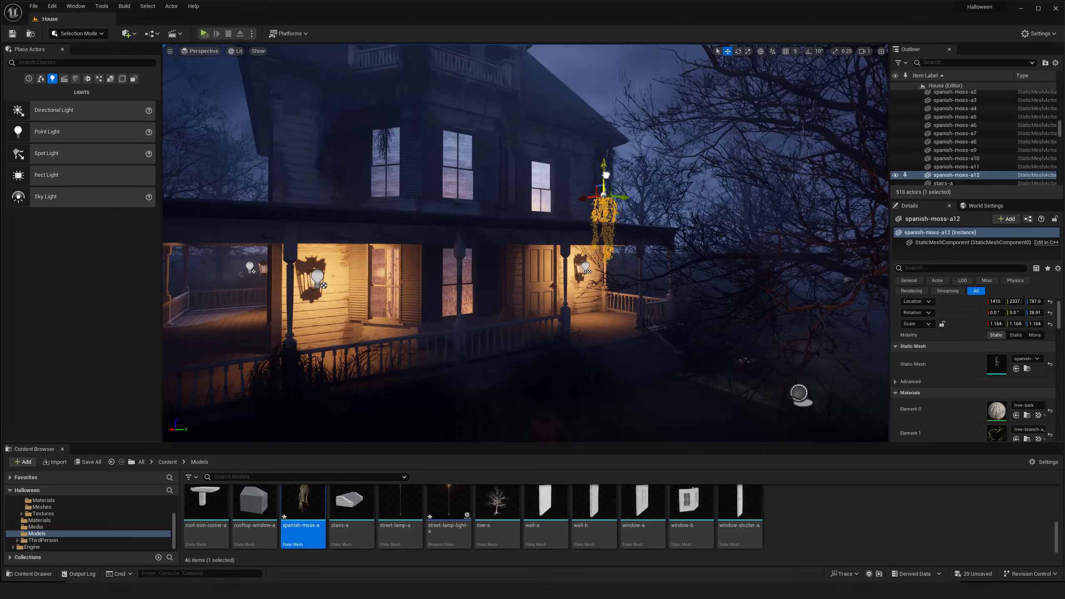
{"action": "key", "text": "g"}
{"action": "middle_click_drag", "start_coordinate": [606, 176], "coordinate": [597, 190]}
{"action": "key", "text": "g"}
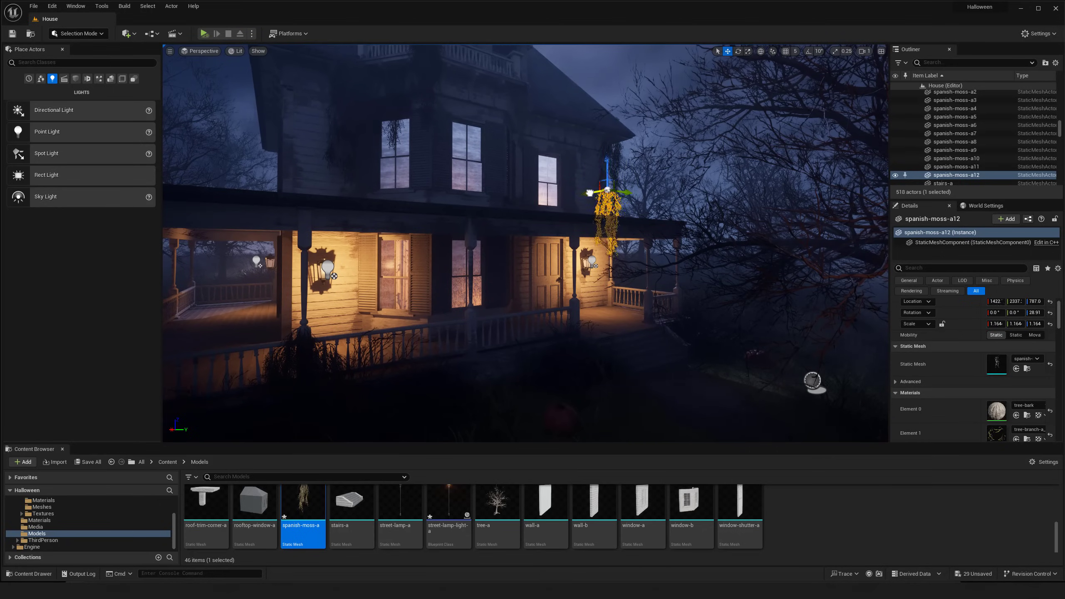
{"action": "left_click_drag", "start_coordinate": [606, 153], "coordinate": [607, 143]}
{"action": "key", "text": "g"}
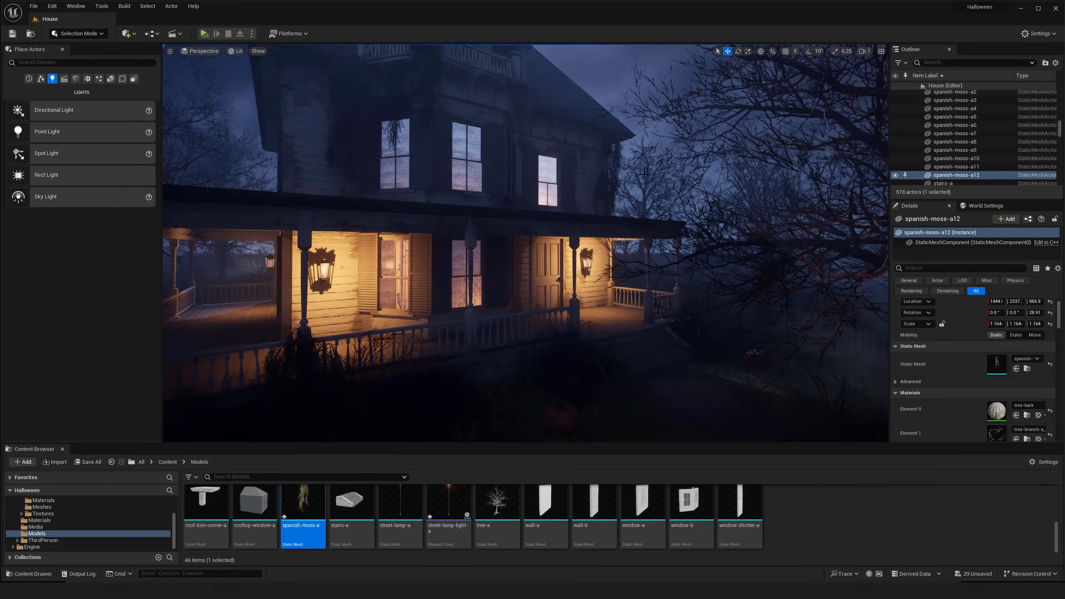
Add another moss copy slightly higher at the far roof corner, at about X 1481, Y 2358, Z 996.
{"action": "key", "text": "s"}
{"action": "mouse_move", "coordinate": [606, 143]}
{"action": "right_mouse_down"}
{"action": "mouse_move", "coordinate": [623, 139]}
{"action": "mouse_move", "coordinate": [603, 164]}
{"action": "mouse_move", "coordinate": [612, 161]}
{"action": "right_mouse_up"}
{"action": "key", "text": "a"}
{"action": "key", "text": "s"}
{"action": "right_click_drag", "start_coordinate": [555, 185], "coordinate": [555, 185]}
{"action": "key", "text": "w"}
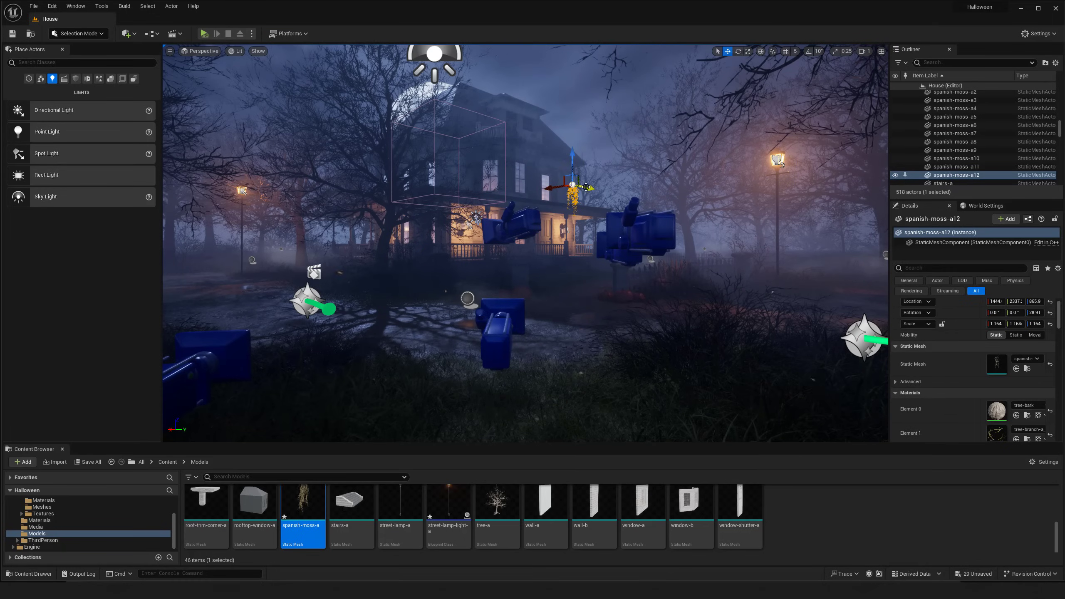
{"action": "left_click_drag", "start_coordinate": [586, 187], "coordinate": [589, 188], "text": "alt"}
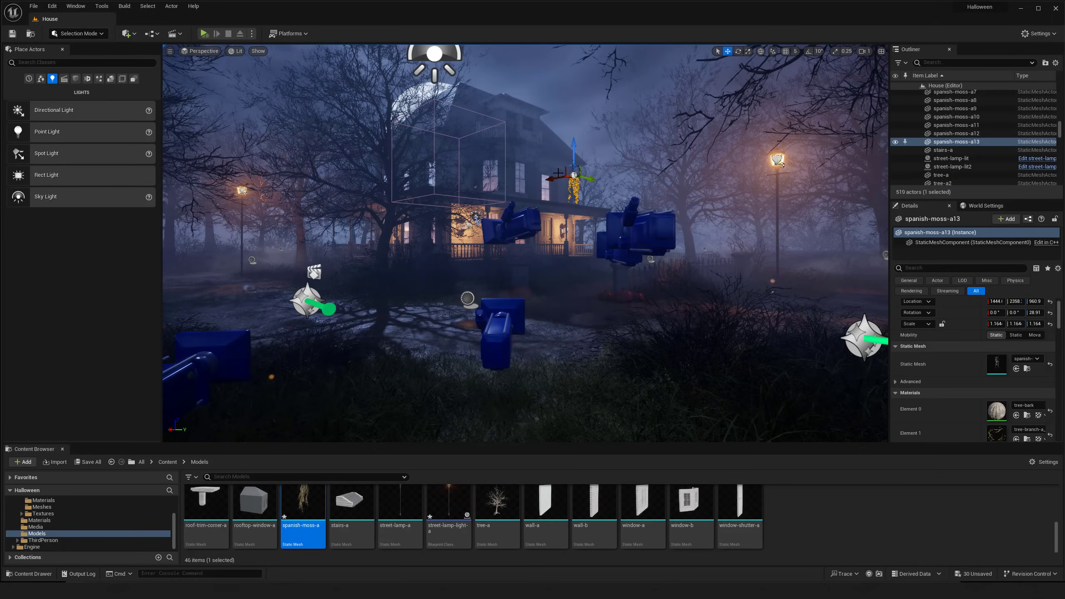
{"action": "scroll", "coordinate": [558, 173], "scroll_direction": "down", "scroll_amount": 3}
{"action": "left_click_drag", "start_coordinate": [556, 179], "coordinate": [565, 158]}
{"action": "key", "text": "g"}
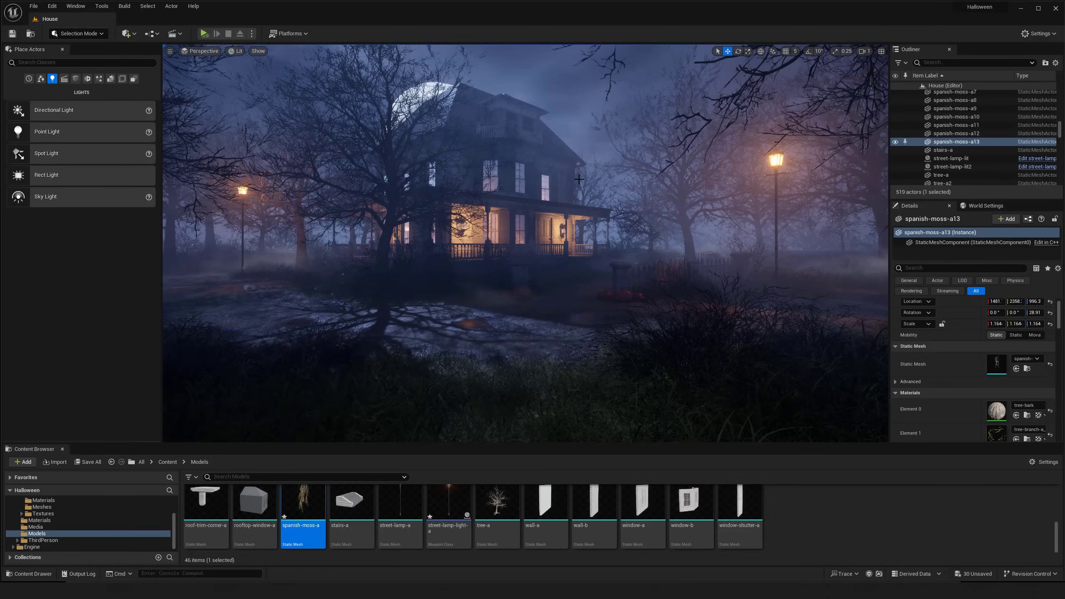
Duplicate the moss to the outer tip of the far upper eave, at about X 1339, Y 2431, Z 1089.
{"action": "key", "text": "w"}
{"action": "right_click_drag", "start_coordinate": [570, 153], "coordinate": [567, 145]}
{"action": "key", "text": "w"}
{"action": "key", "text": "g"}
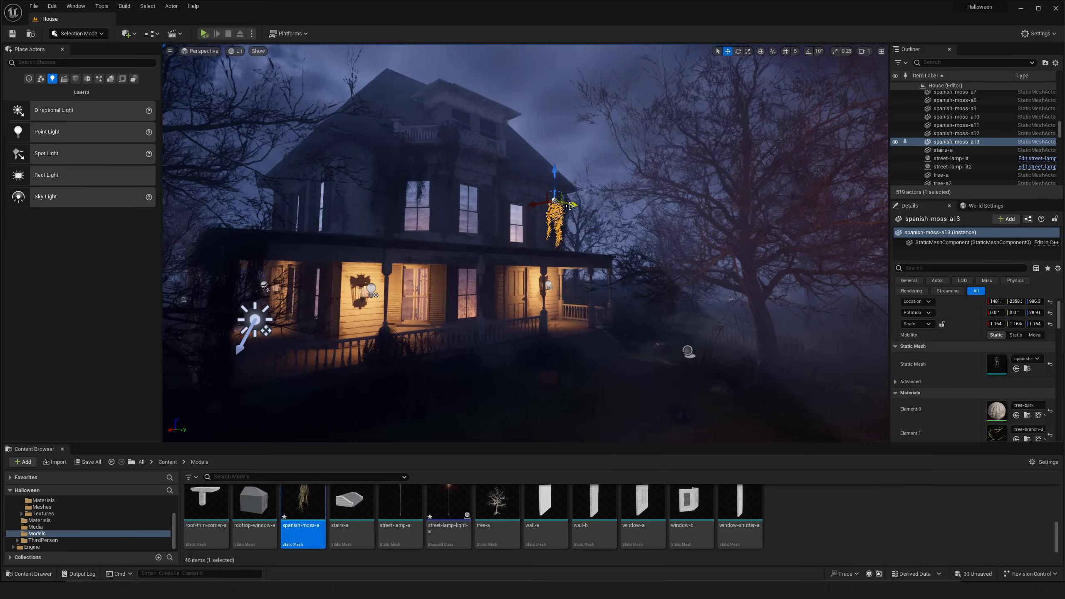
{"action": "left_click_drag", "start_coordinate": [570, 206], "coordinate": [576, 206], "text": "alt"}
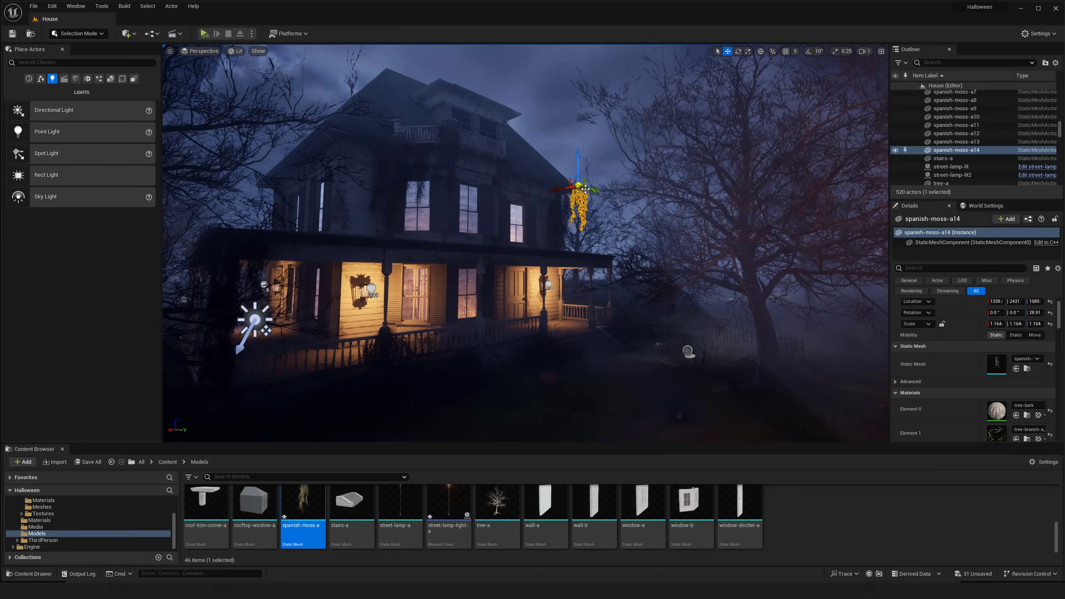
Place two moss copies at the far end of the porch roof, at about Y 2308 and Y 2525, both at Z 635.
{"action": "key", "text": "g"}
{"action": "key", "text": "s"}
{"action": "mouse_move", "coordinate": [587, 189]}
{"action": "right_mouse_down"}
{"action": "mouse_move", "coordinate": [560, 206]}
{"action": "mouse_move", "coordinate": [575, 193]}
{"action": "right_mouse_up"}
{"action": "key", "text": "w"}
{"action": "key", "text": "g"}
{"action": "left_click_drag", "start_coordinate": [560, 148], "coordinate": [586, 145], "text": "alt"}
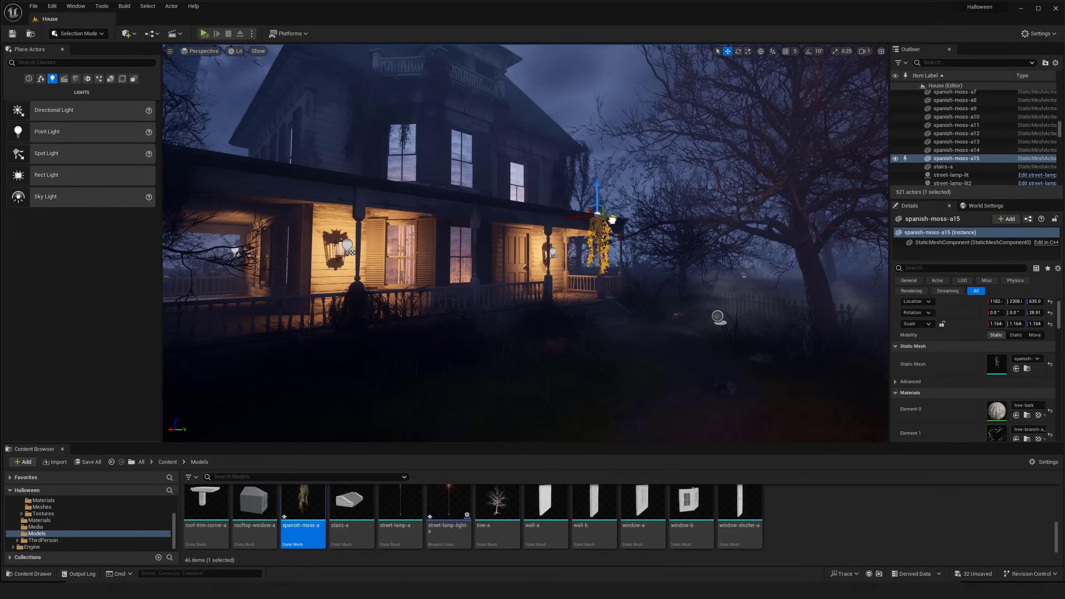
{"action": "left_click_drag", "start_coordinate": [611, 216], "coordinate": [637, 221], "text": "alt"}
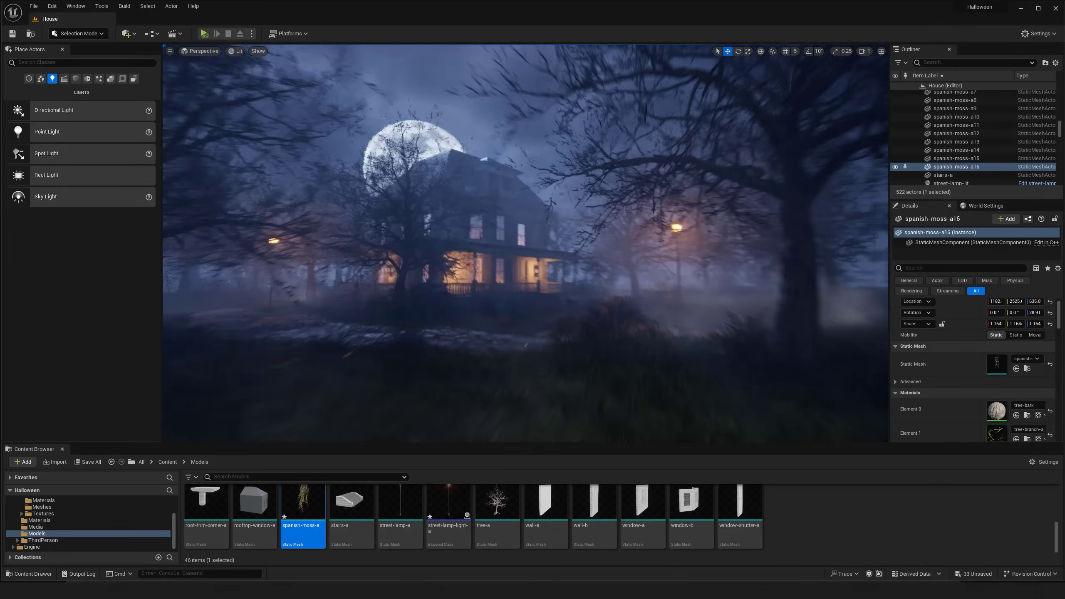
Duplicate the porch-end moss onto the large foreground tree's branches, at about X -817, Y 100, Z 635.
{"action": "key", "text": "g"}
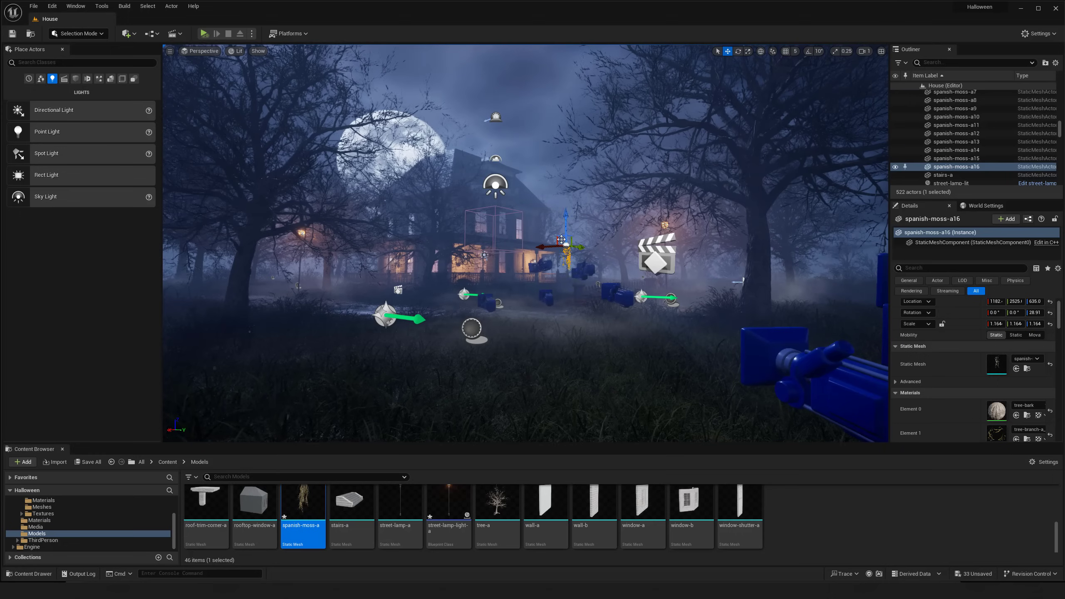
{"action": "left_click_drag", "start_coordinate": [545, 246], "coordinate": [671, 240], "text": "alt"}
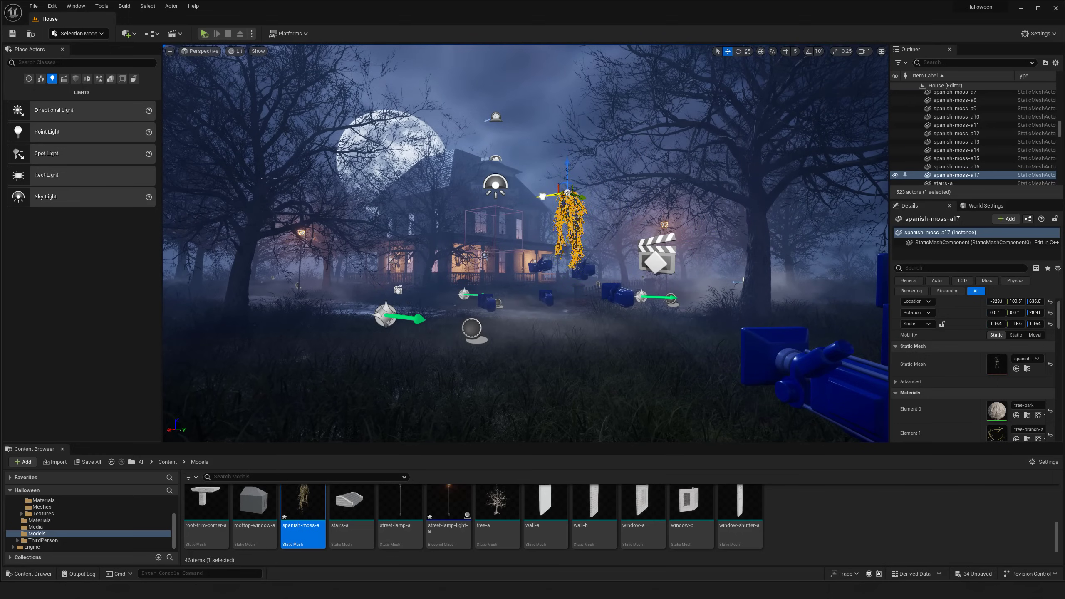
{"action": "left_click_drag", "start_coordinate": [614, 183], "coordinate": [653, 178]}
{"action": "key", "text": "g"}
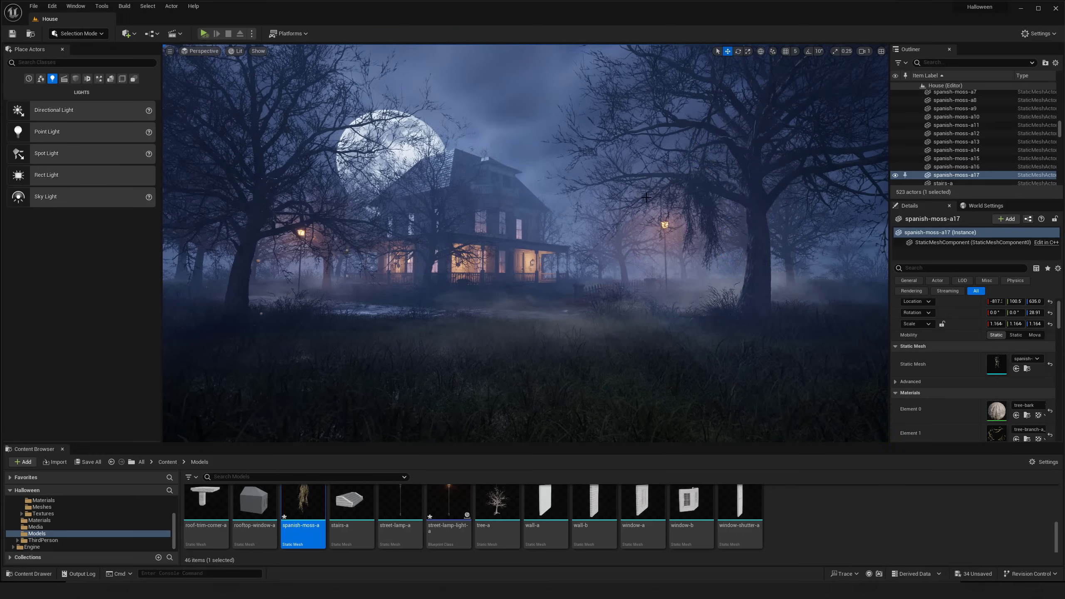
Duplicate the tree moss along the foreground tree's branch, placing the copy at about X -729, Y 239, Z 635.
{"action": "key", "text": "w"}
{"action": "key", "text": "d"}
{"action": "right_click_drag", "start_coordinate": [656, 192], "coordinate": [599, 203]}
{"action": "key", "text": "g"}
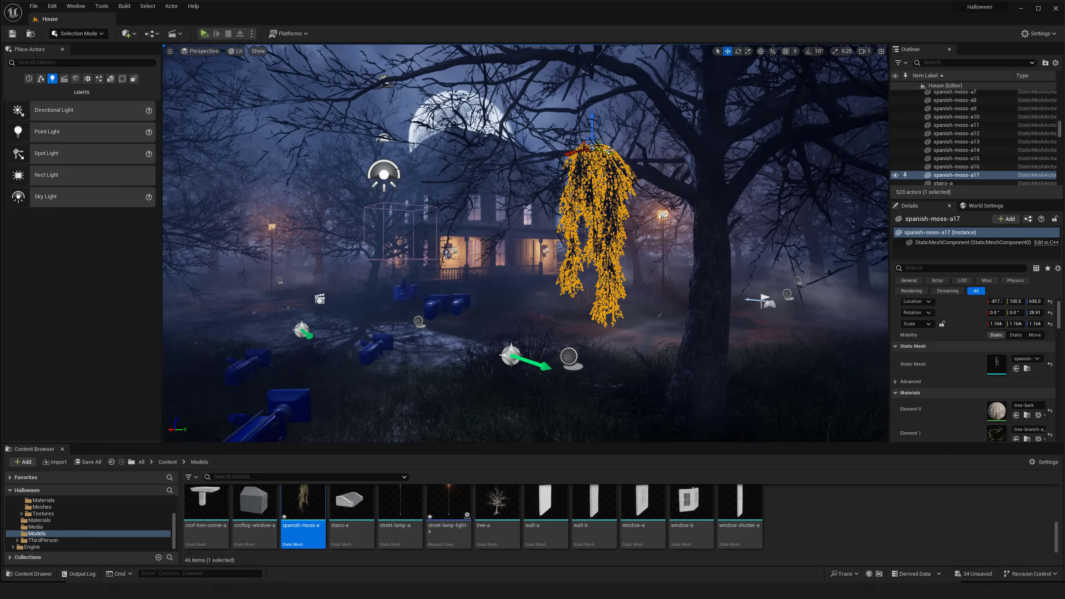
{"action": "left_click_drag", "start_coordinate": [604, 151], "coordinate": [582, 171]}
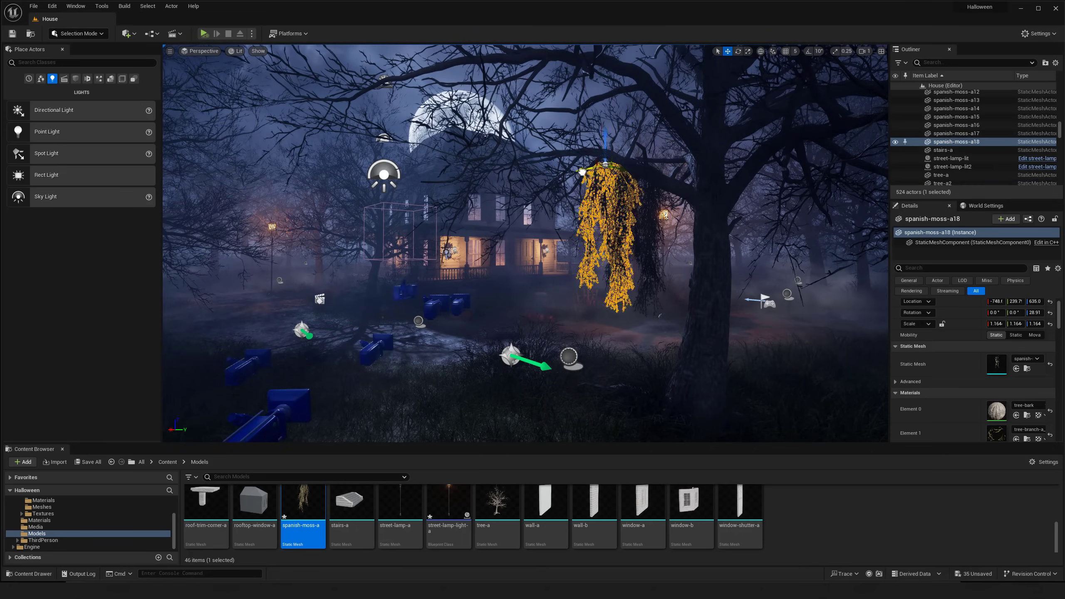
{"action": "key", "text": "w"}
{"action": "right_click_drag", "start_coordinate": [599, 166], "coordinate": [608, 166]}
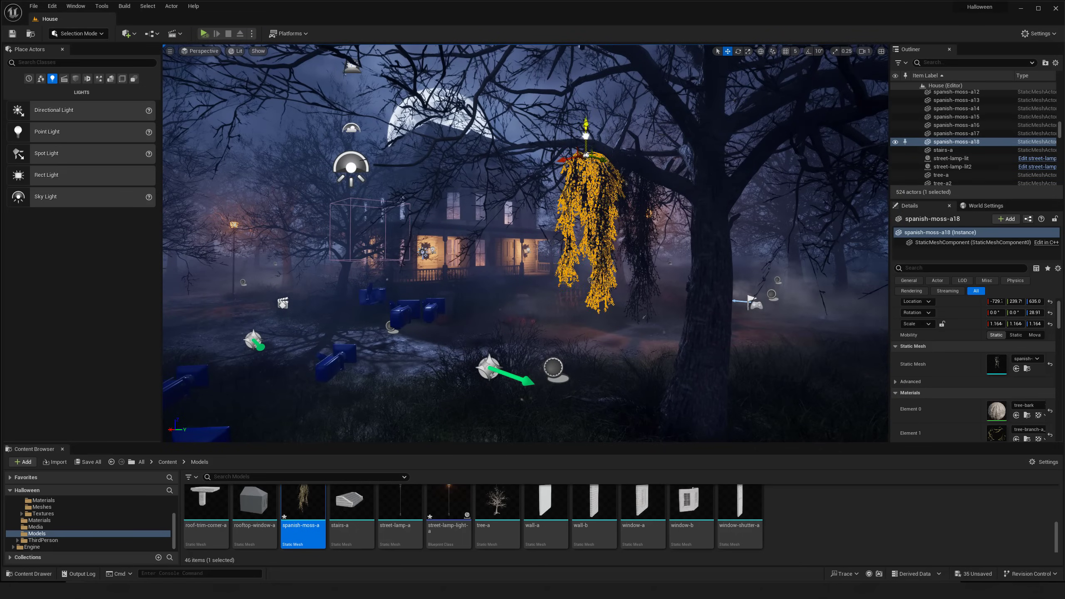
Scale the foreground tree's latest moss copy to 0.853, rotate it to about 65° and raise it to about Y 192, Z 706.
{"action": "left_click_drag", "start_coordinate": [586, 153], "coordinate": [585, 139]}
{"action": "key", "text": "s"}
{"action": "key", "text": "a"}
{"action": "right_click_drag", "start_coordinate": [586, 139], "coordinate": [607, 136]}
{"action": "key", "text": "r"}
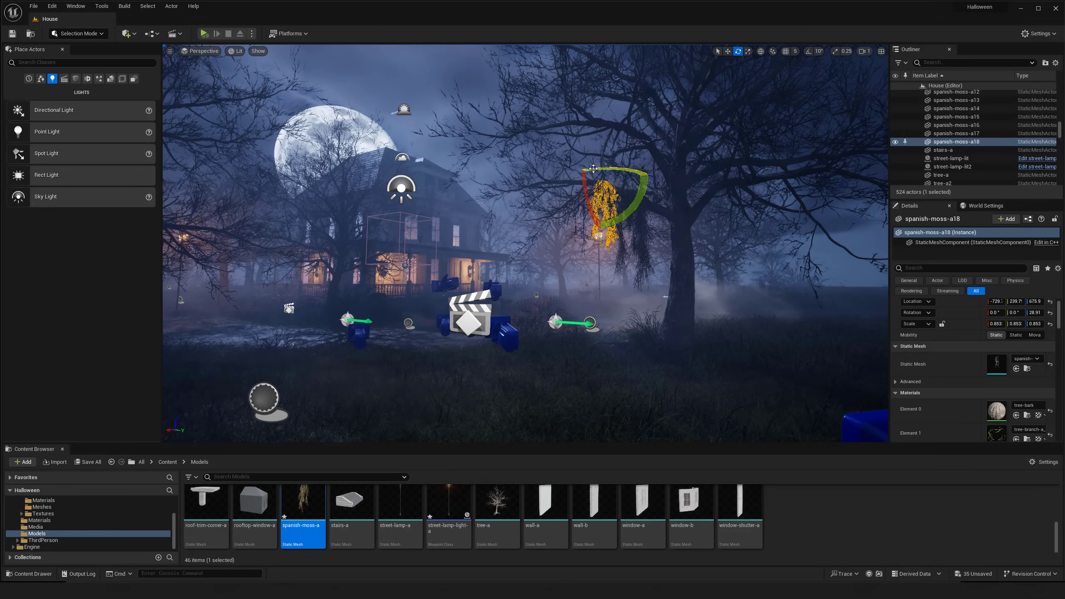
{"action": "right_click_drag", "start_coordinate": [632, 202], "coordinate": [622, 168]}
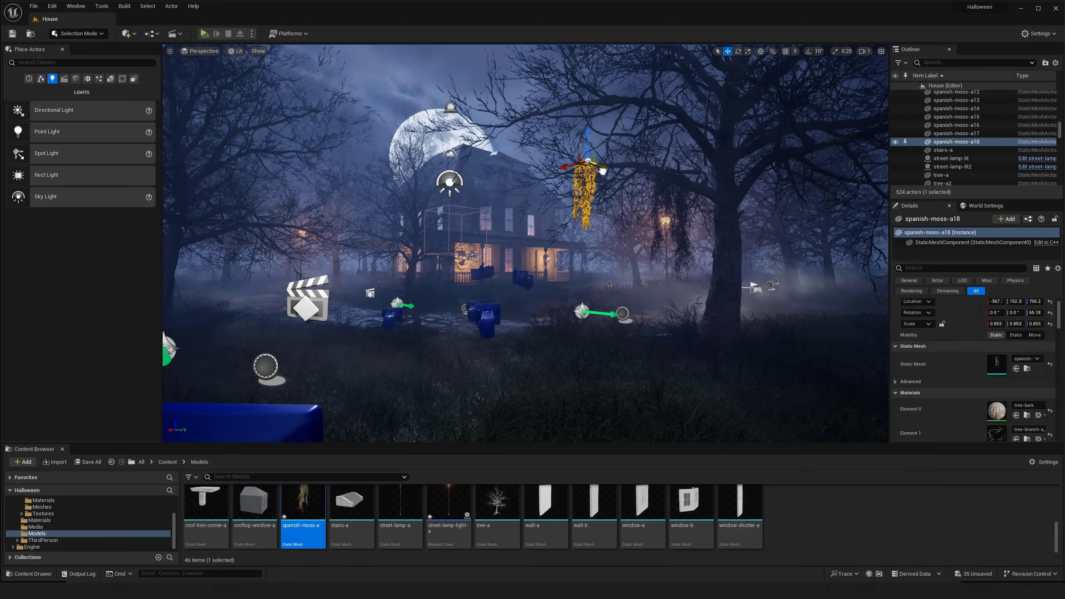
Duplicate the foreground moss onto the tree in front of the house, at about X 531, Y 3, Z 706.
{"action": "key", "text": "g"}
{"action": "key", "text": "a"}
{"action": "right_click_drag", "start_coordinate": [603, 171], "coordinate": [598, 180]}
{"action": "key", "text": "g"}
{"action": "key", "text": "g"}
{"action": "key", "text": "w"}
{"action": "key", "text": "s"}
{"action": "key", "text": "g"}
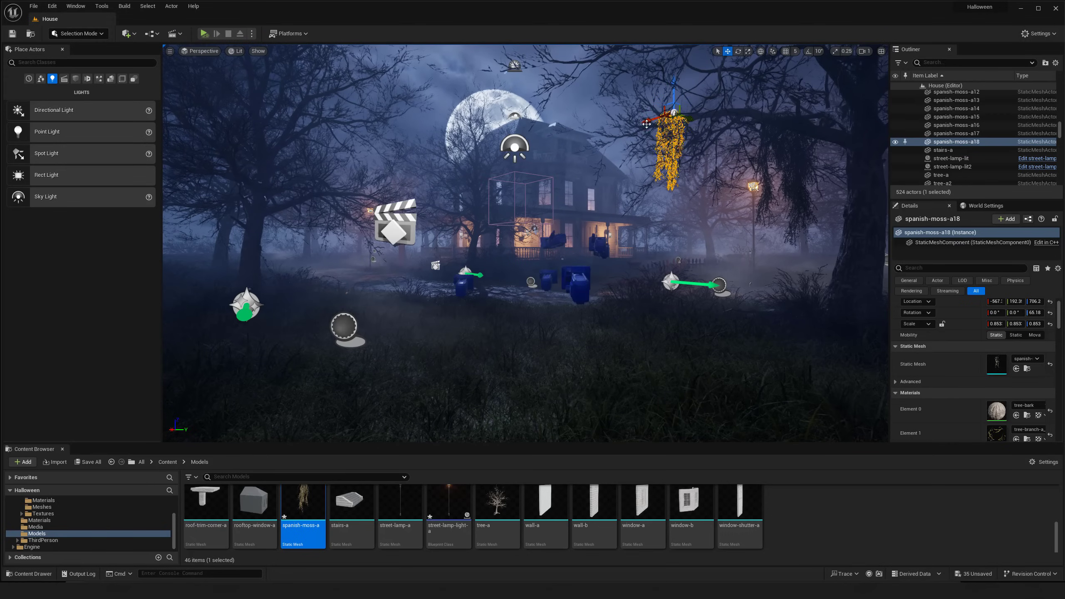
{"action": "left_click_drag", "start_coordinate": [647, 123], "coordinate": [498, 154], "text": "alt"}
{"action": "key", "text": "w"}
{"action": "right_click_drag", "start_coordinate": [479, 161], "coordinate": [549, 144]}
{"action": "left_click_drag", "start_coordinate": [558, 148], "coordinate": [514, 148]}
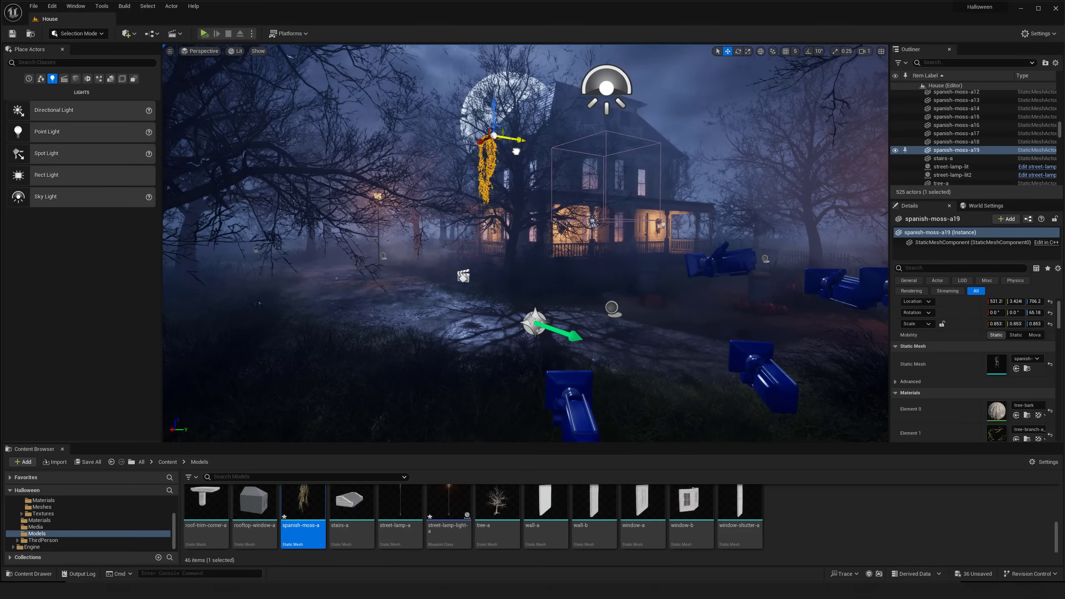
Rotate the new moss copy to about 8.6° and move it deeper into the tree, to about X 816, Z 599.
{"action": "key", "text": "e"}
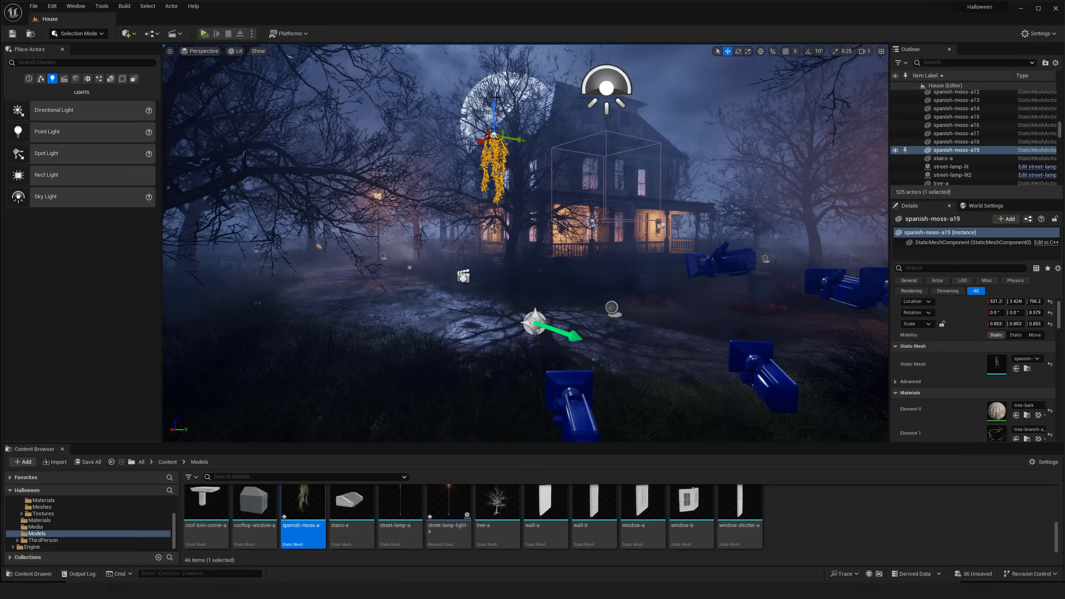
{"action": "key", "text": "s"}
{"action": "right_click_drag", "start_coordinate": [496, 97], "coordinate": [495, 101]}
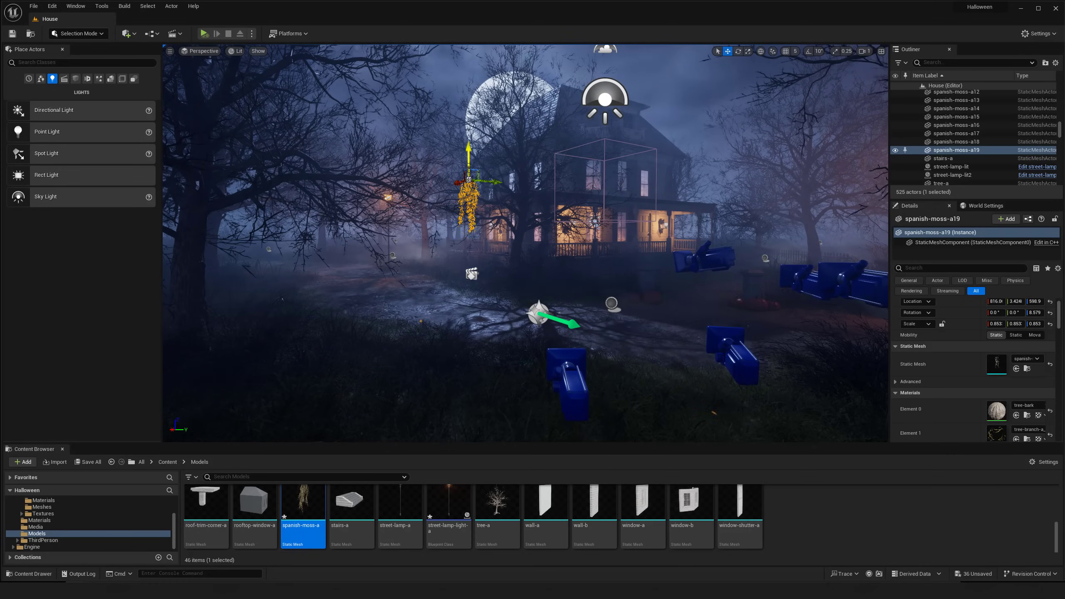
Add two more moss copies to the tree in front of the house, placing the last at about X 677, Y 363, Z 483.
{"action": "key", "text": "g"}
{"action": "key", "text": "w"}
{"action": "right_click_drag", "start_coordinate": [471, 166], "coordinate": [464, 166]}
{"action": "key", "text": "g"}
{"action": "left_click_drag", "start_coordinate": [490, 141], "coordinate": [540, 160], "text": "alt"}
{"action": "key", "text": "f"}
{"action": "scroll", "coordinate": [587, 164], "scroll_direction": "down", "scroll_amount": 4}
{"action": "left_click_drag", "start_coordinate": [511, 126], "coordinate": [511, 143]}
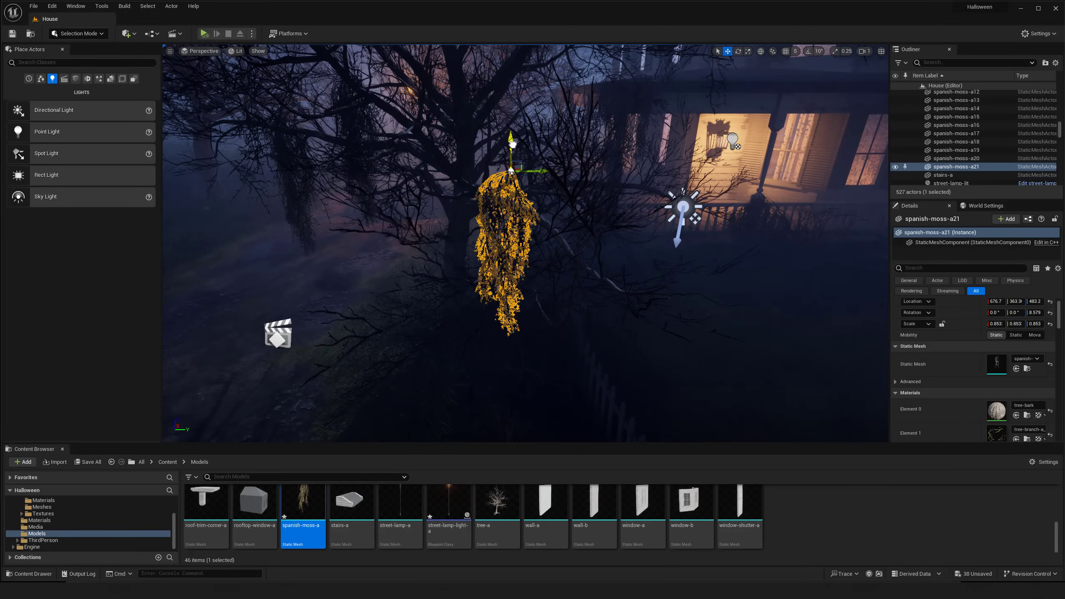
Narrow the newest moss copy on the tree in front of the house to a Y scale of about 0.755.
{"action": "mouse_move", "coordinate": [512, 143]}
{"action": "right_mouse_down"}
{"action": "mouse_move", "coordinate": [516, 105]}
{"action": "mouse_move", "coordinate": [503, 126]}
{"action": "right_mouse_up"}
{"action": "key", "text": "g"}
{"action": "right_click_drag", "start_coordinate": [518, 215], "coordinate": [530, 208]}
{"action": "key", "text": "g"}
{"action": "key", "text": "e"}
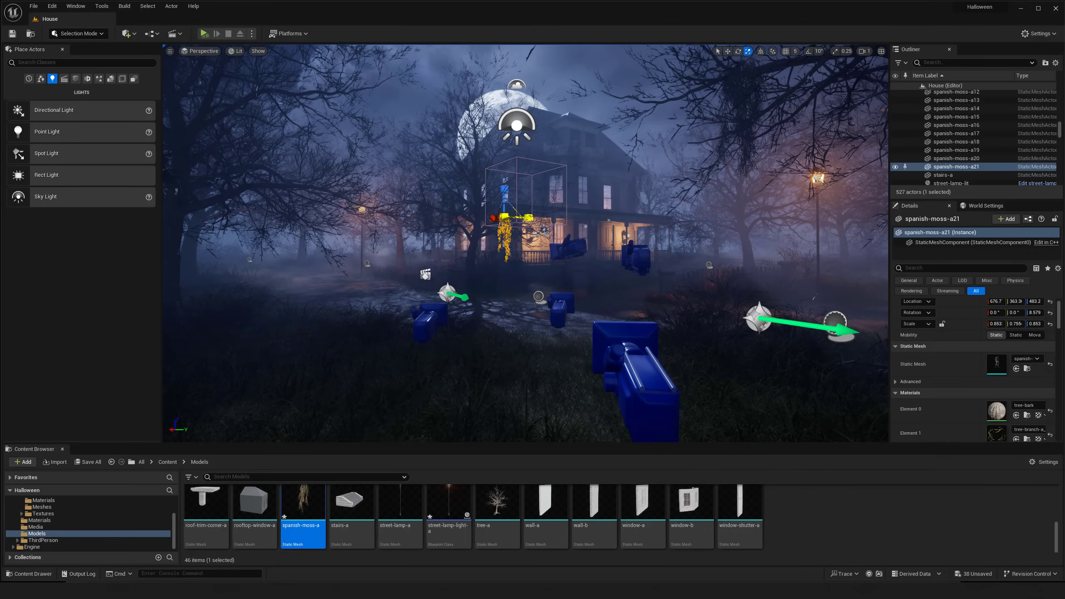
Rotate the moss spanish-moss-a19 on the outer side of the tree in front of the house to about 55.7°.
{"action": "left_click", "coordinate": [434, 214]}
{"action": "key", "text": "e"}
{"action": "key", "text": "w"}
{"action": "right_click_drag", "start_coordinate": [434, 214], "coordinate": [434, 214]}
{"action": "left_click", "coordinate": [435, 212]}
{"action": "left_click", "coordinate": [445, 208]}
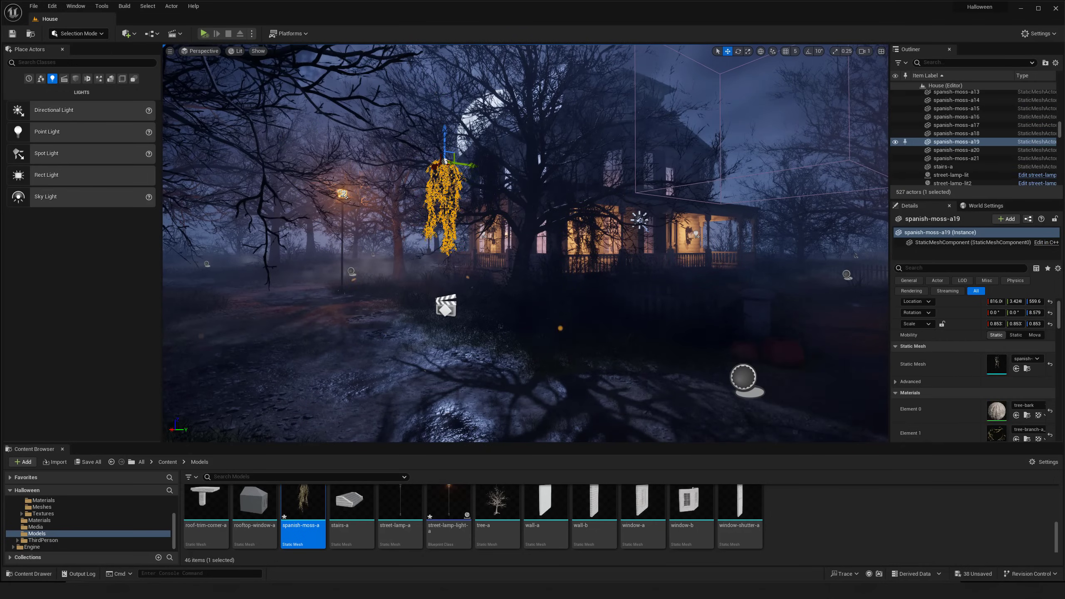
{"action": "left_click_drag", "start_coordinate": [453, 170], "coordinate": [473, 170]}
{"action": "key", "text": "w"}
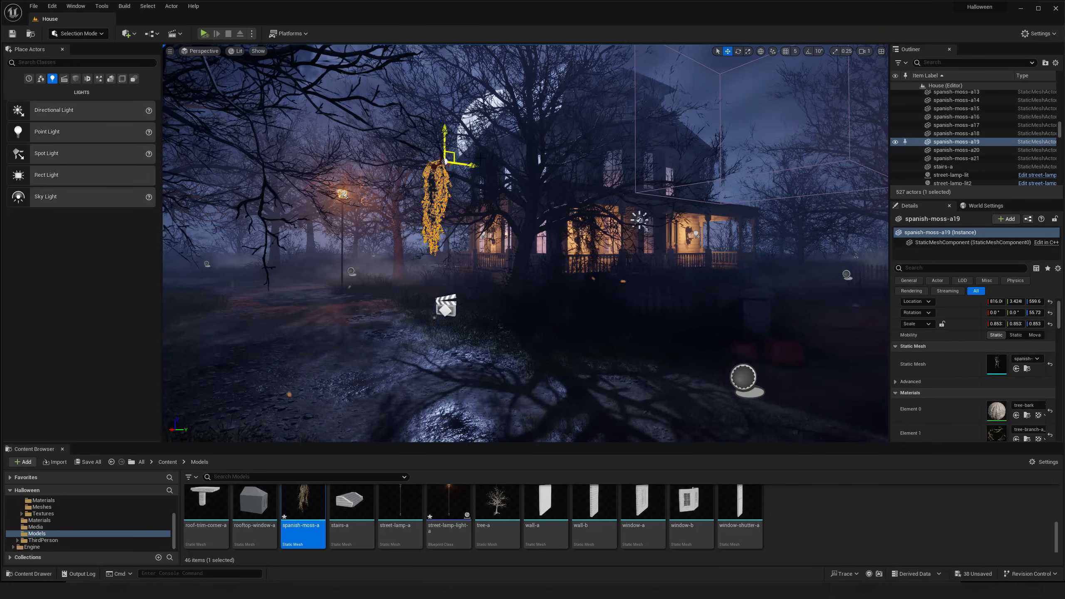
Thin spanish-moss-a19 by reducing its X scale to about 0.399.
{"action": "key", "text": "g"}
{"action": "key", "text": "s"}
{"action": "right_click_drag", "start_coordinate": [474, 176], "coordinate": [448, 202]}
{"action": "key", "text": "w"}
{"action": "key", "text": "g"}
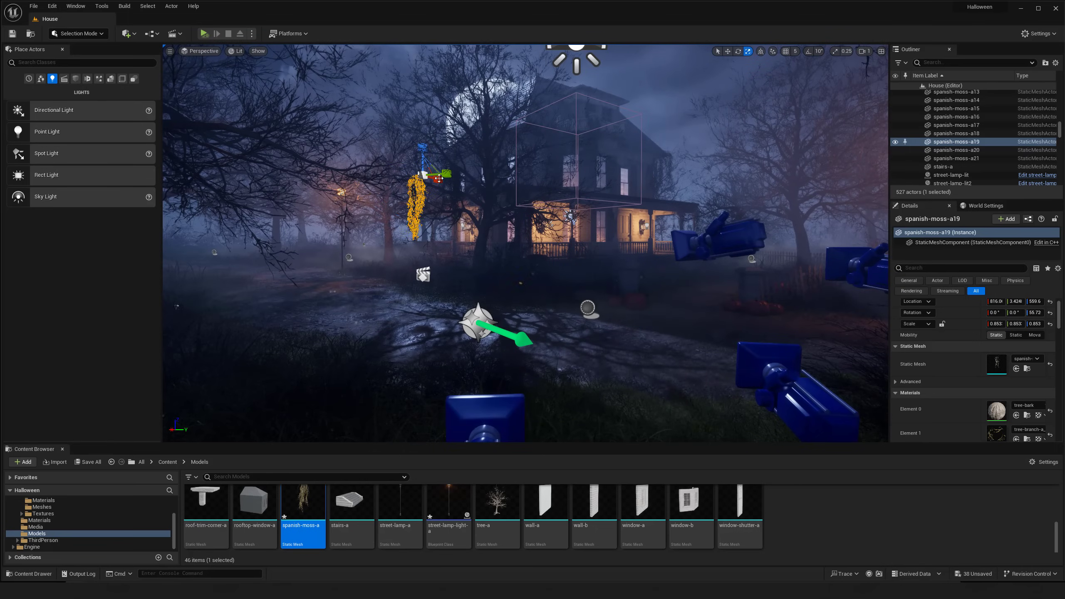
{"action": "left_click_drag", "start_coordinate": [439, 179], "coordinate": [433, 178]}
{"action": "key", "text": "g"}
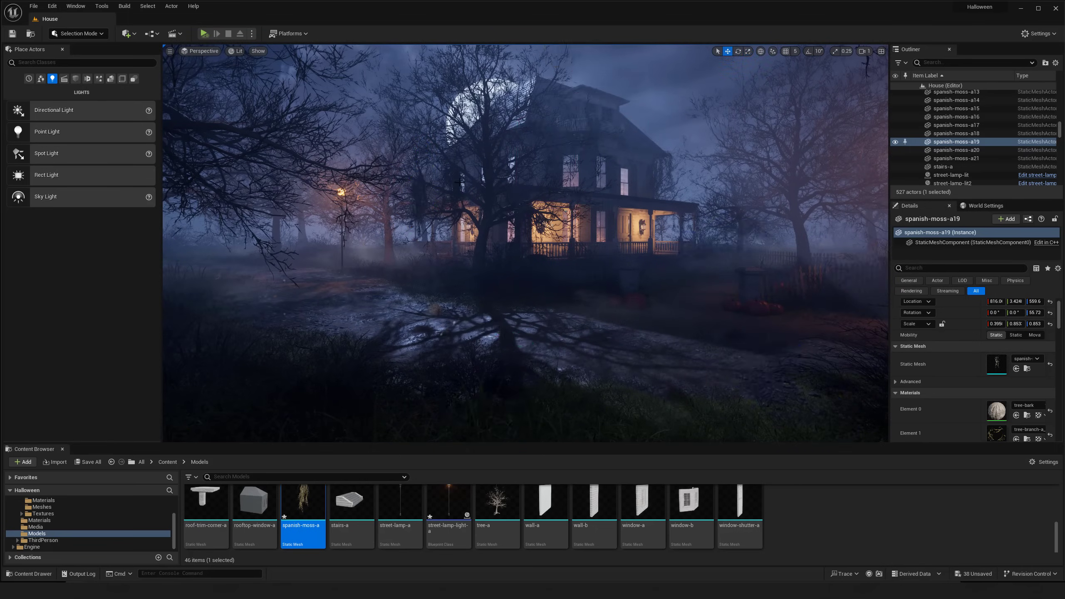
Duplicate the thinned moss along the same tree's outer branch, at about X 816, Y -109, Z 560.
{"action": "key", "text": "s"}
{"action": "right_click_drag", "start_coordinate": [444, 193], "coordinate": [470, 198]}
{"action": "key", "text": "g"}
{"action": "key", "text": "w"}
{"action": "key", "text": "w"}
{"action": "left_click_drag", "start_coordinate": [484, 201], "coordinate": [459, 200], "text": "alt"}
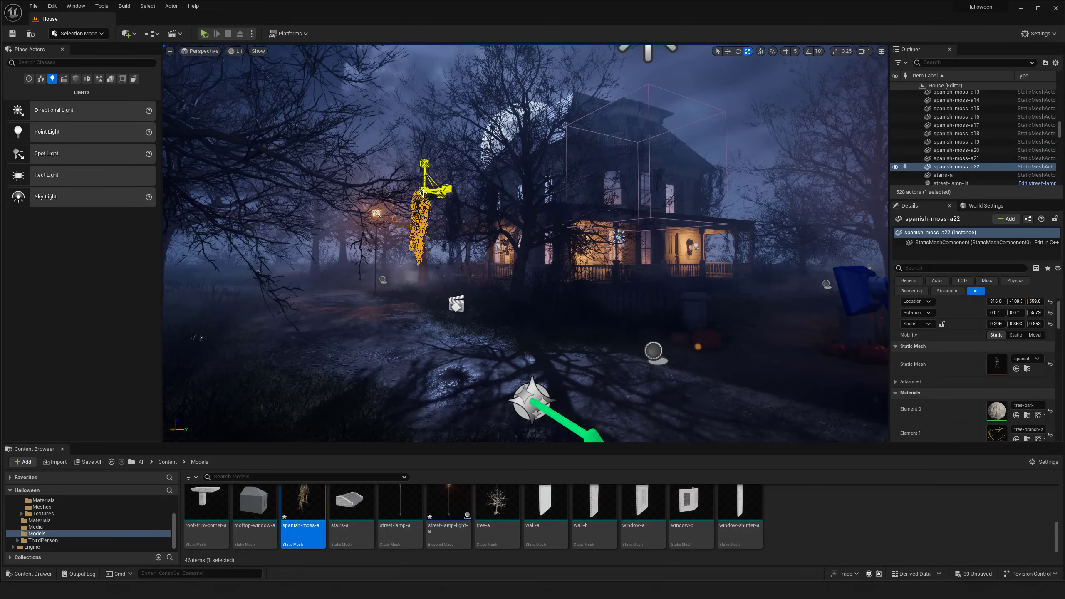
Duplicate the moss to a higher branch at about X 816, Y -5, Z 763, scaled to about 0.054, 0.512 and 0.512.
{"action": "key", "text": "w"}
{"action": "key", "text": "g"}
{"action": "key", "text": "d"}
{"action": "right_click_drag", "start_coordinate": [445, 199], "coordinate": [436, 200]}
{"action": "key", "text": "g"}
{"action": "left_click_drag", "start_coordinate": [427, 200], "coordinate": [439, 119], "text": "alt"}
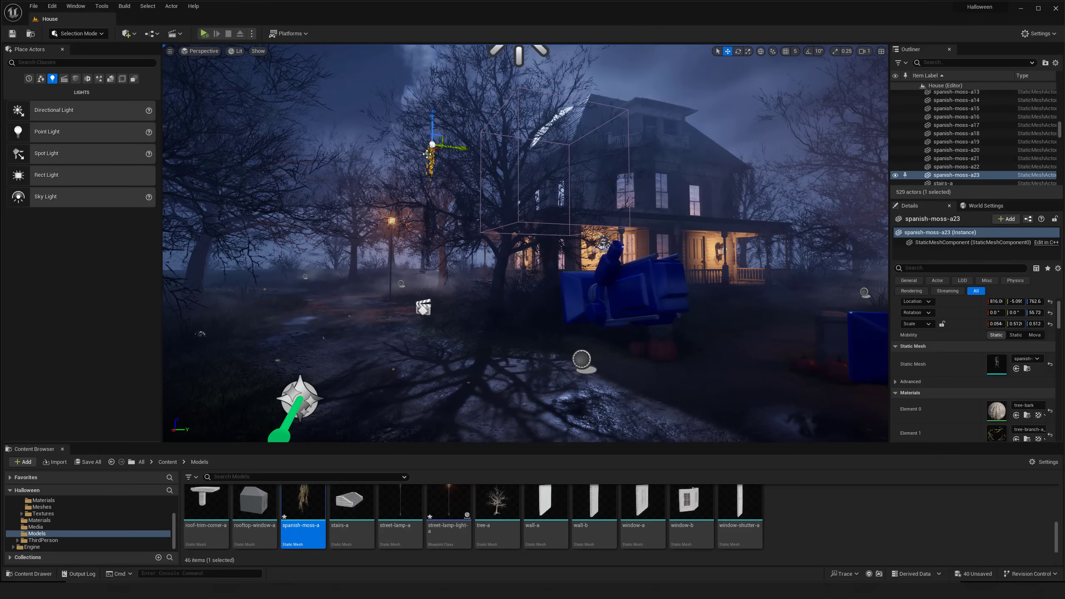
Duplicate the small moss to the same tree's upper crown at about X 609, Y 327, Z 842, scaled to about 0.167, 0.625 and 0.625.
{"action": "left_click_drag", "start_coordinate": [427, 154], "coordinate": [528, 140]}
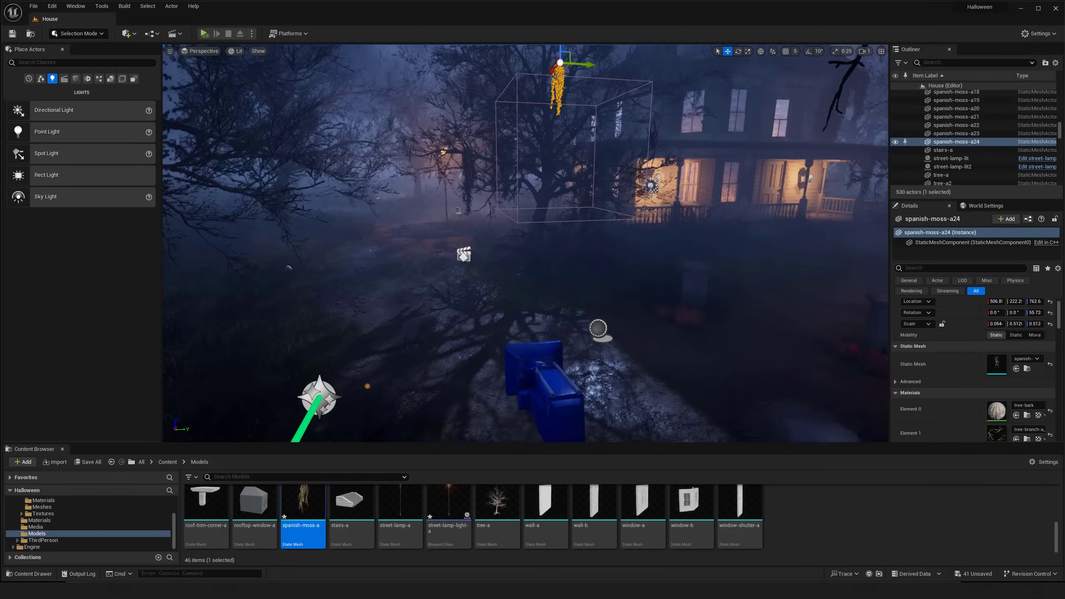
{"action": "mouse_move", "coordinate": [525, 244]}
{"action": "right_mouse_down"}
{"action": "mouse_move", "coordinate": [532, 277]}
{"action": "mouse_move", "coordinate": [525, 231]}
{"action": "right_mouse_up"}
{"action": "left_click_drag", "start_coordinate": [524, 140], "coordinate": [586, 139]}
{"action": "right_click_drag", "start_coordinate": [585, 145], "coordinate": [614, 133]}
{"action": "key", "text": "r"}
{"action": "left_click_drag", "start_coordinate": [583, 152], "coordinate": [541, 77]}
{"action": "key", "text": "w"}
{"action": "key", "text": "g"}
{"action": "right_click_drag", "start_coordinate": [540, 77], "coordinate": [533, 109]}
{"action": "key", "text": "s"}
{"action": "key", "text": "w"}
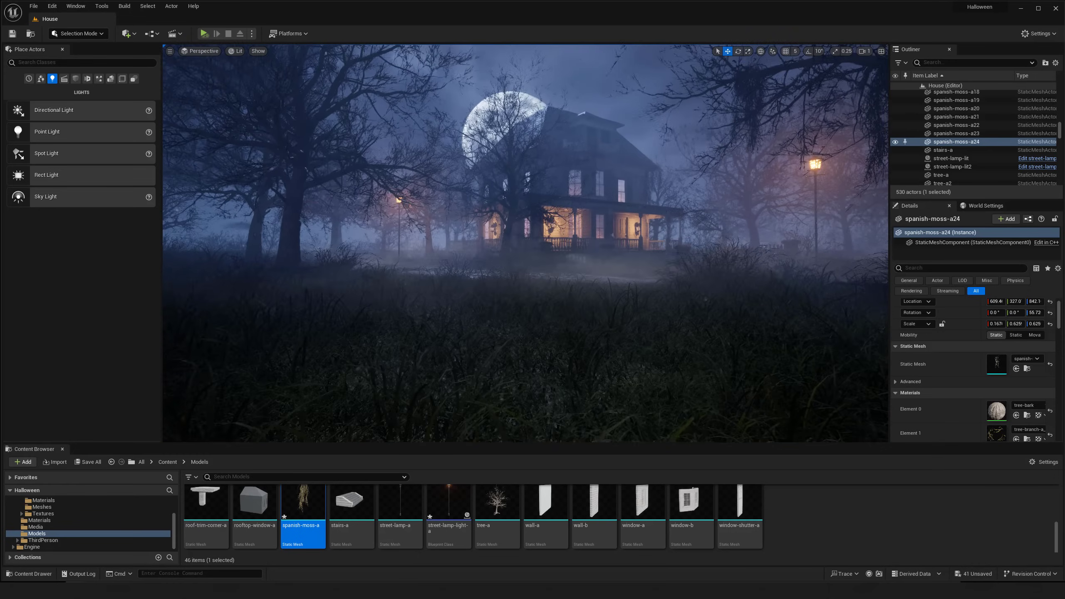
Duplicate the foreground tree's moss onto the large tree across the path, at about X 212, Y -642, Z 511, rotated about 9°.
{"action": "key", "text": "e"}
{"action": "key", "text": "w"}
{"action": "key", "text": "s"}
{"action": "left_click", "coordinate": [743, 109]}
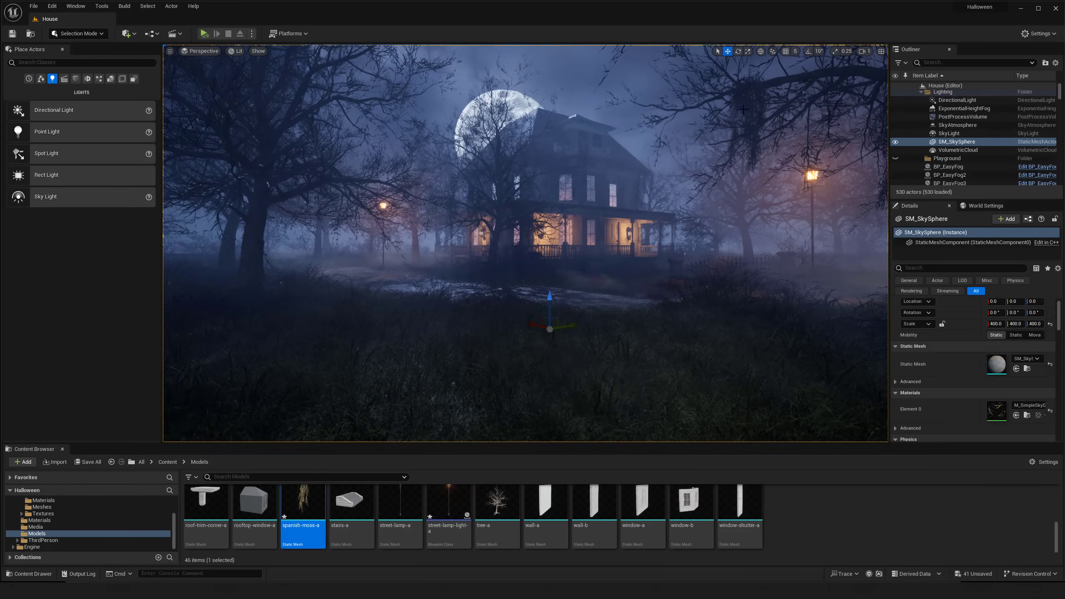
{"action": "left_click", "coordinate": [761, 108]}
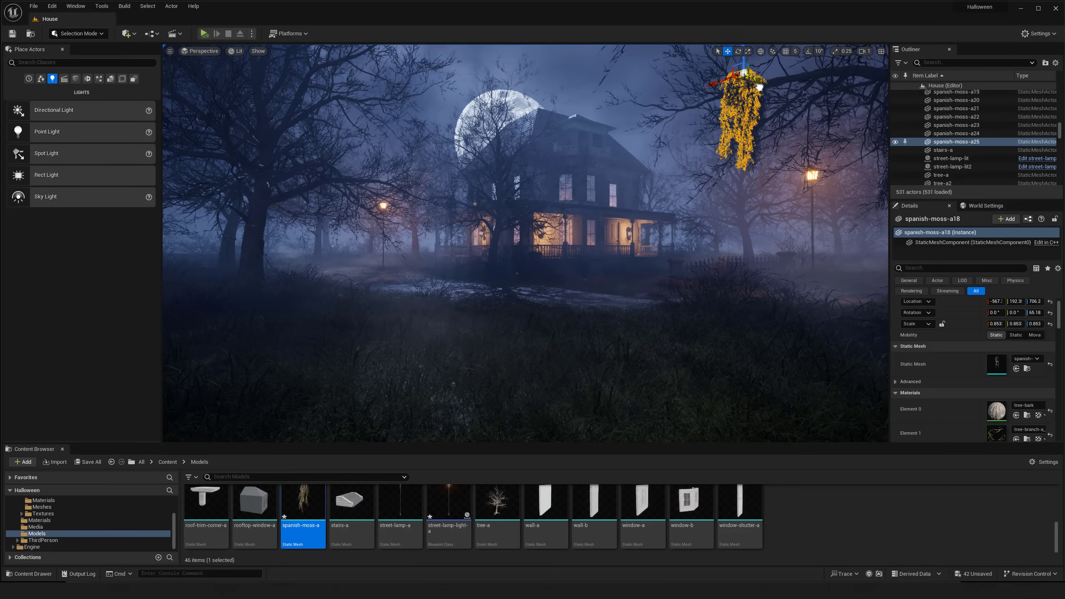
{"action": "left_click_drag", "start_coordinate": [760, 87], "coordinate": [371, 201]}
{"action": "right_click_drag", "start_coordinate": [371, 201], "coordinate": [380, 195]}
{"action": "key", "text": "e"}
{"action": "mouse_move", "coordinate": [405, 253]}
{"action": "left_mouse_down"}
{"action": "mouse_move", "coordinate": [410, 243]}
{"action": "mouse_move", "coordinate": [434, 253]}
{"action": "mouse_move", "coordinate": [411, 251]}
{"action": "left_mouse_up"}
{"action": "key", "text": "w"}
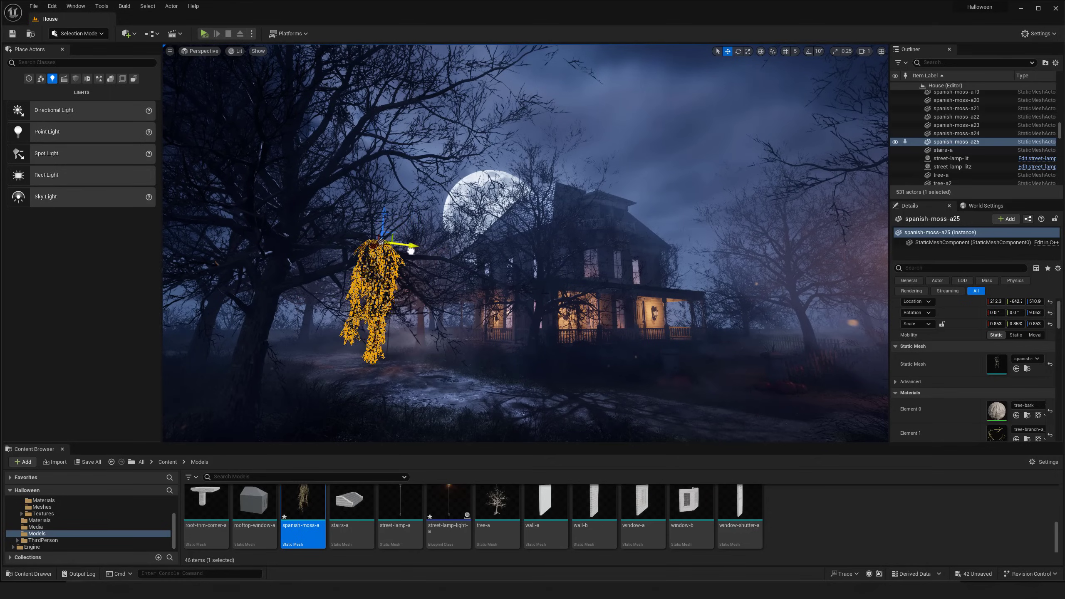
Reposition the new moss to about X 263, Y -643, Z 494 and scale it uniformly to about 0.562.
{"action": "left_click_drag", "start_coordinate": [383, 215], "coordinate": [365, 263]}
{"action": "key", "text": "g"}
{"action": "key", "text": "g"}
{"action": "key", "text": "s"}
{"action": "key", "text": "g"}
{"action": "mouse_move", "coordinate": [397, 262]}
{"action": "right_mouse_down"}
{"action": "mouse_move", "coordinate": [394, 279]}
{"action": "mouse_move", "coordinate": [397, 262]}
{"action": "right_mouse_up"}
{"action": "key", "text": "g"}
{"action": "key", "text": "Escape"}
{"action": "key", "text": "g"}
{"action": "key", "text": "g"}
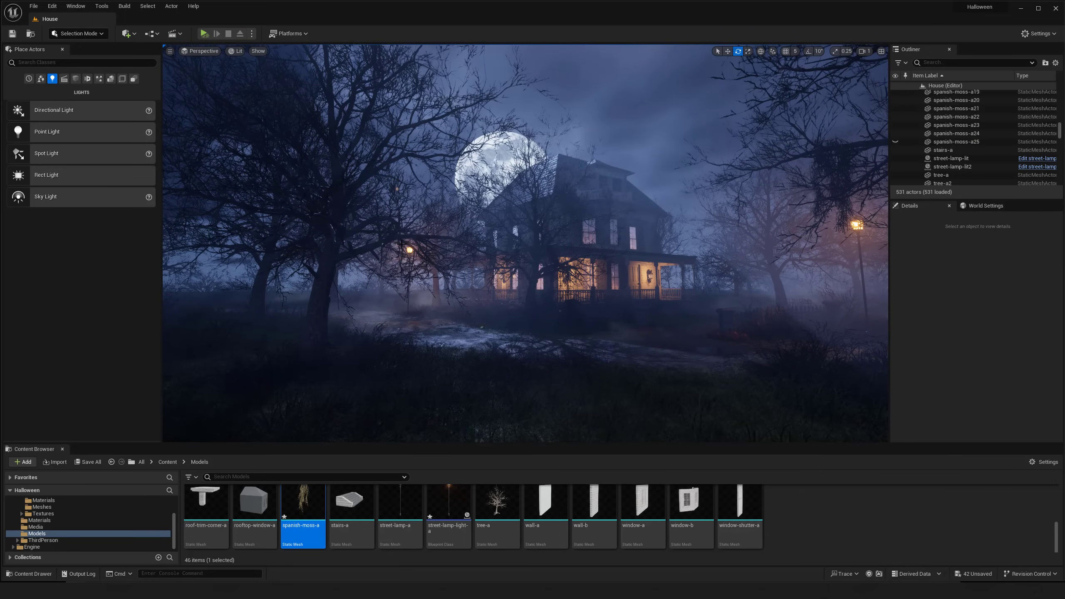
{"action": "left_click", "coordinate": [402, 245]}
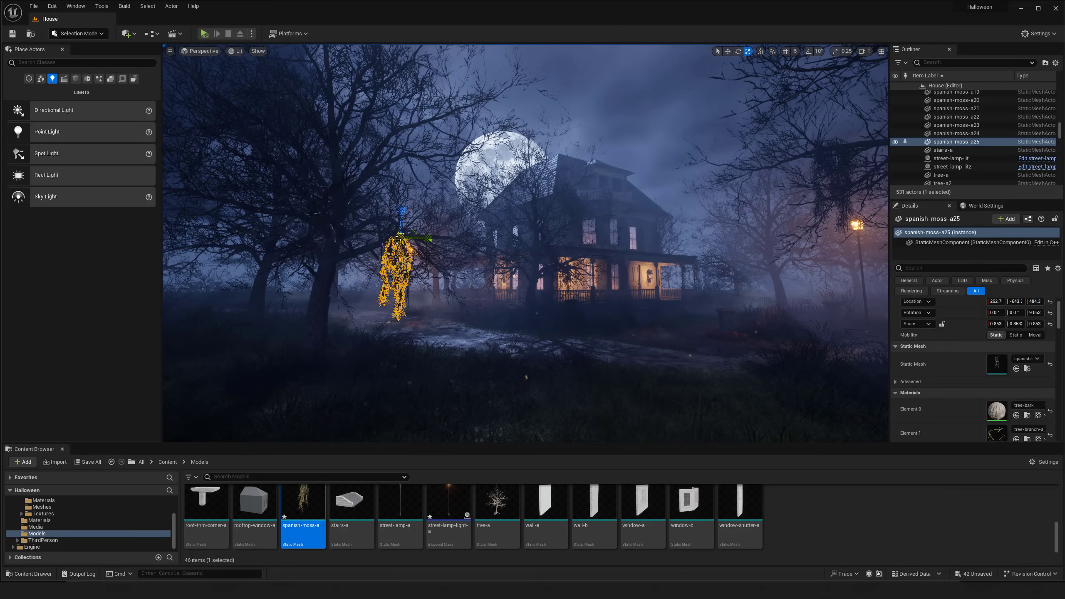
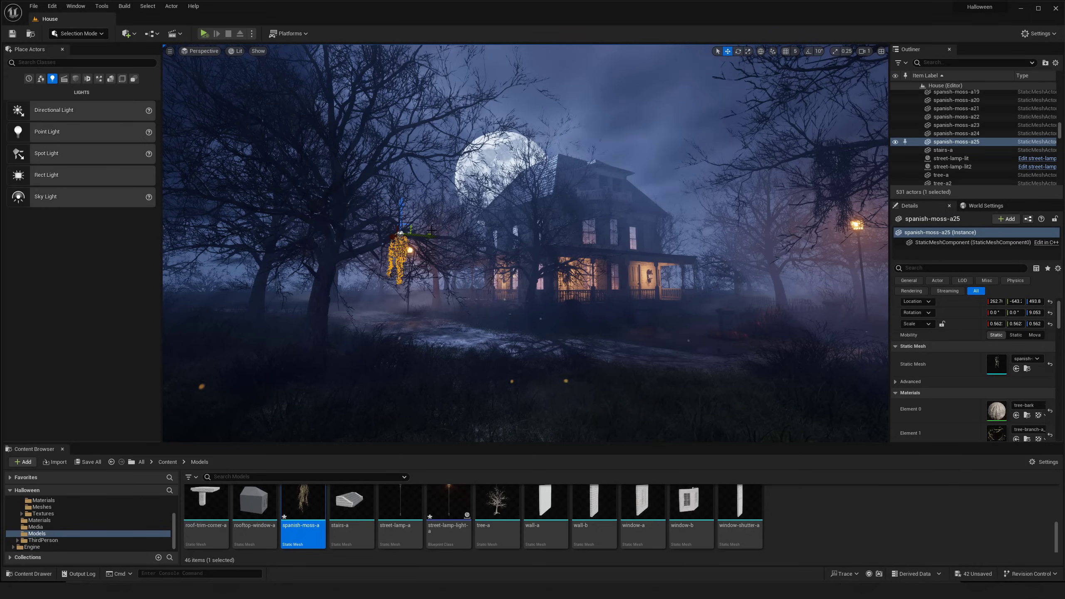
Duplicate the scaled moss higher on the same tree, at about X 263, Y -743, Z 609.
{"action": "left_click_drag", "start_coordinate": [432, 231], "coordinate": [426, 236], "text": "alt"}
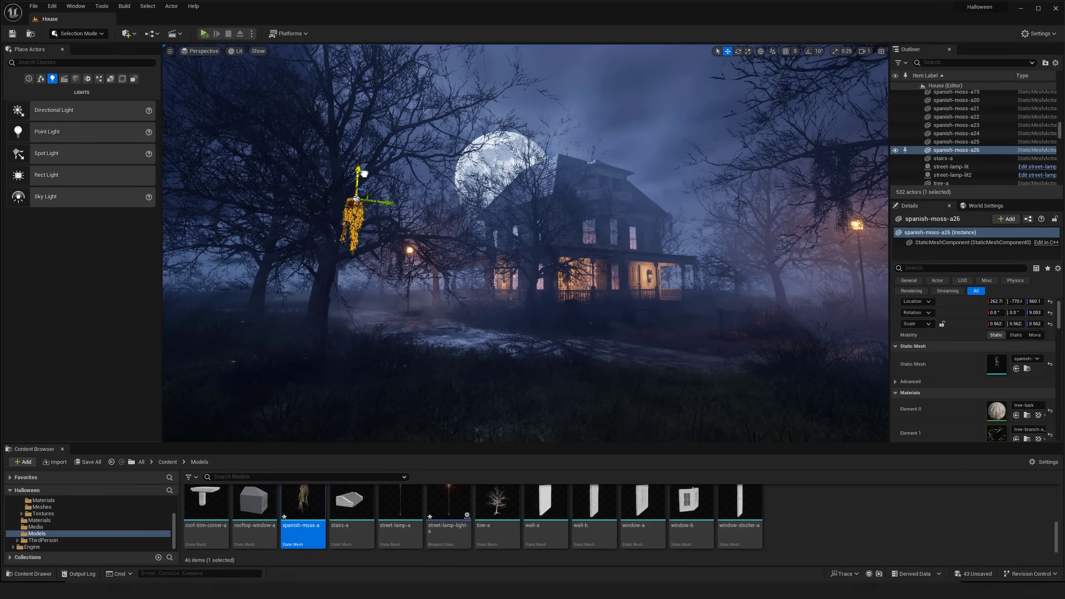
{"action": "left_click_drag", "start_coordinate": [384, 194], "coordinate": [397, 196]}
Duplicate the moss again to the same tree's upper outer branch, at about X 263, Y -602, Z 774.
{"action": "key", "text": "g"}
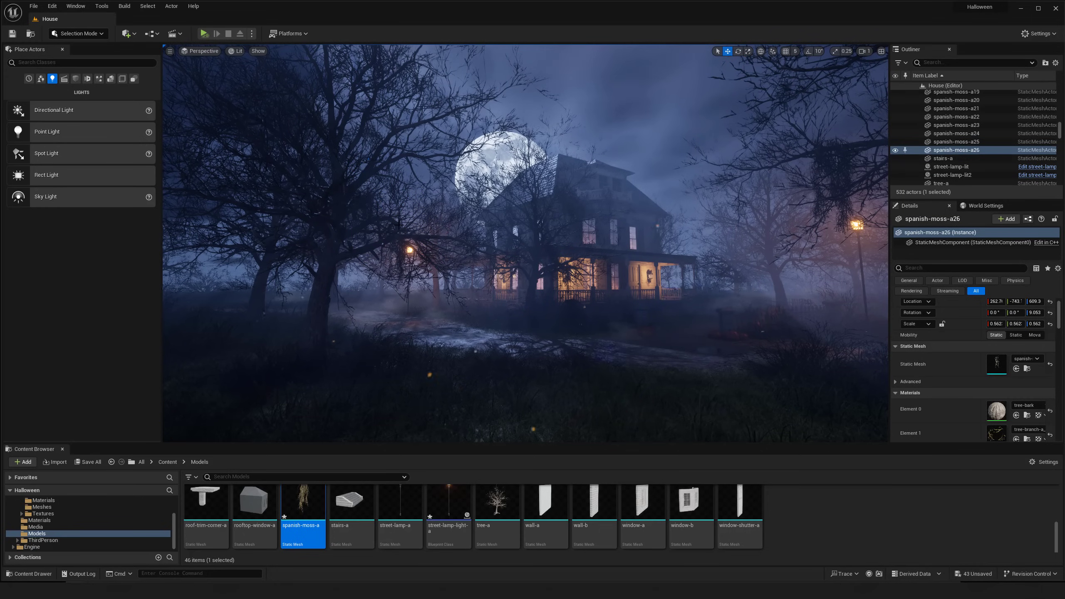
{"action": "key", "text": "s"}
{"action": "right_click_drag", "start_coordinate": [411, 224], "coordinate": [440, 240]}
{"action": "key", "text": "g"}
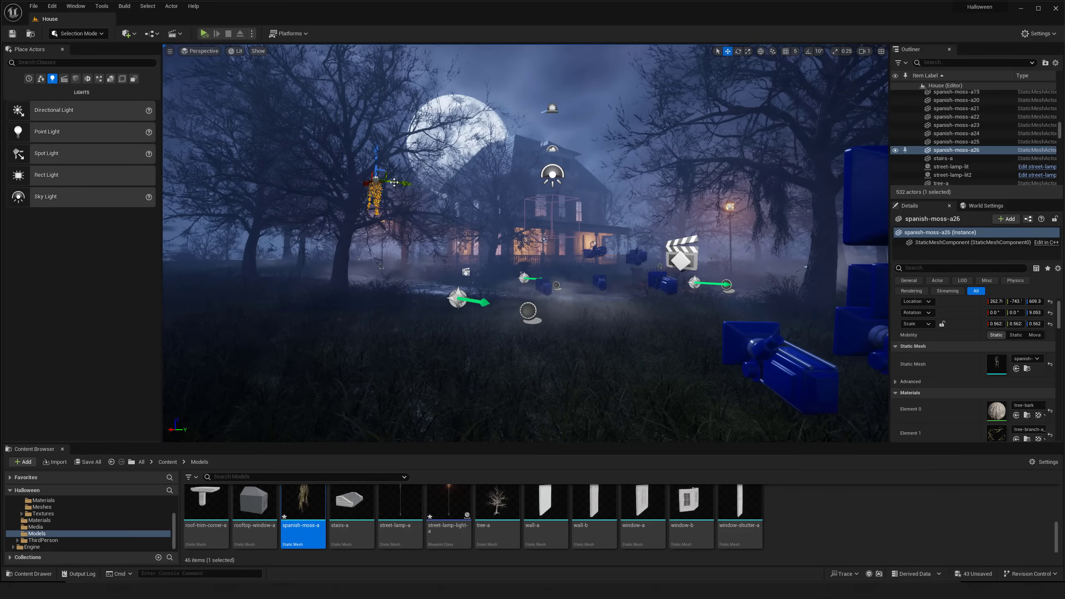
{"action": "left_click_drag", "start_coordinate": [393, 184], "coordinate": [410, 122], "text": "alt"}
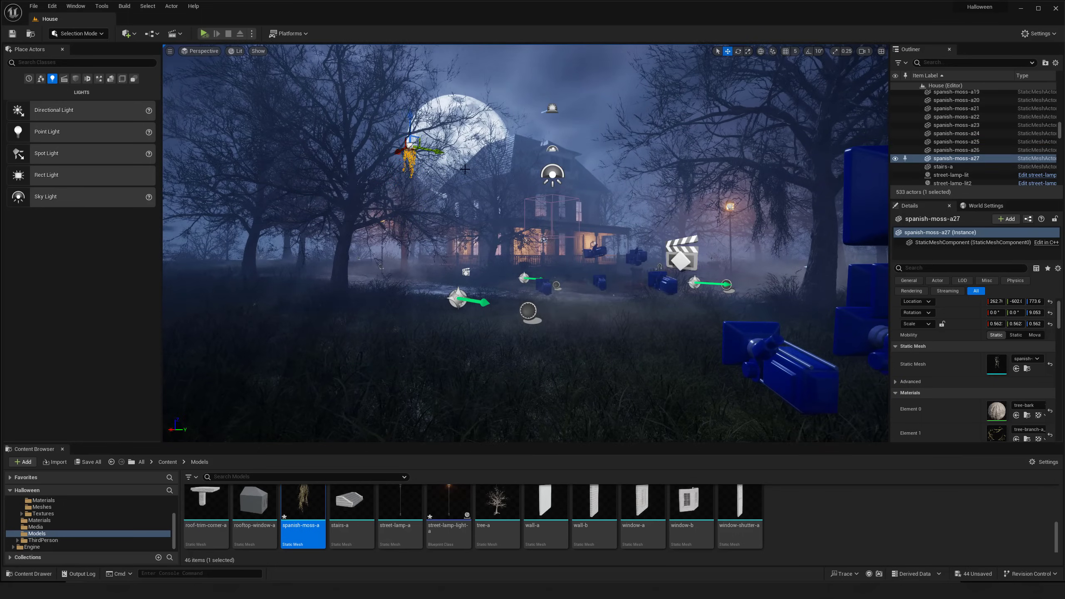
{"action": "key", "text": "g"}
{"action": "middle_click_drag", "start_coordinate": [410, 126], "coordinate": [416, 134]}
Lower spanish-moss-a18 on the foreground tree's branch to about Z 688.
{"action": "key", "text": "w"}
{"action": "right_click_drag", "start_coordinate": [507, 197], "coordinate": [456, 205]}
{"action": "left_click", "coordinate": [778, 103]}
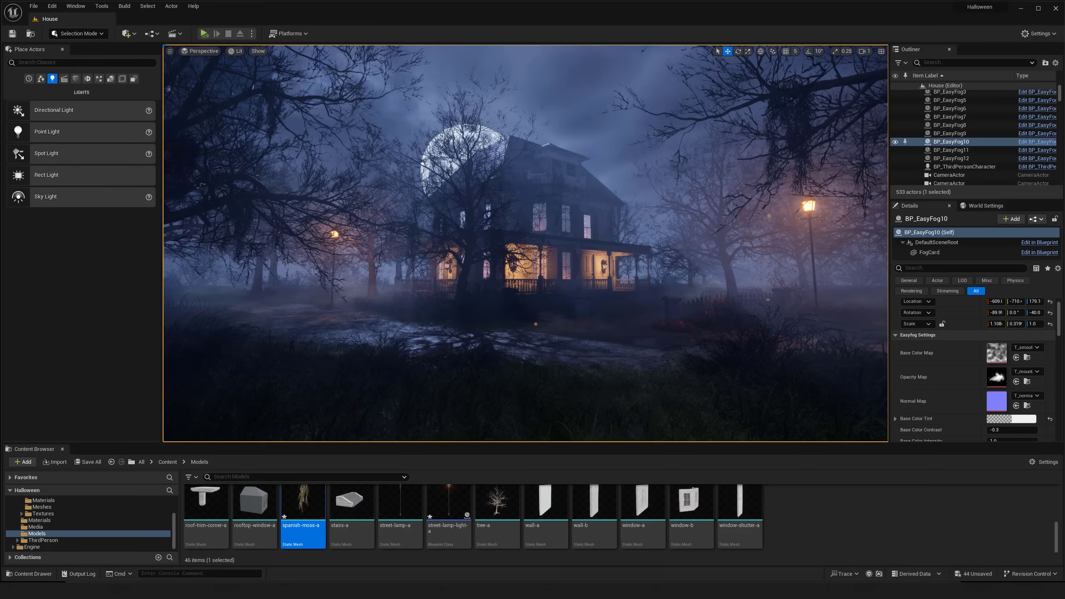
{"action": "left_click", "coordinate": [791, 108]}
{"action": "left_click_drag", "start_coordinate": [787, 68], "coordinate": [787, 73]}
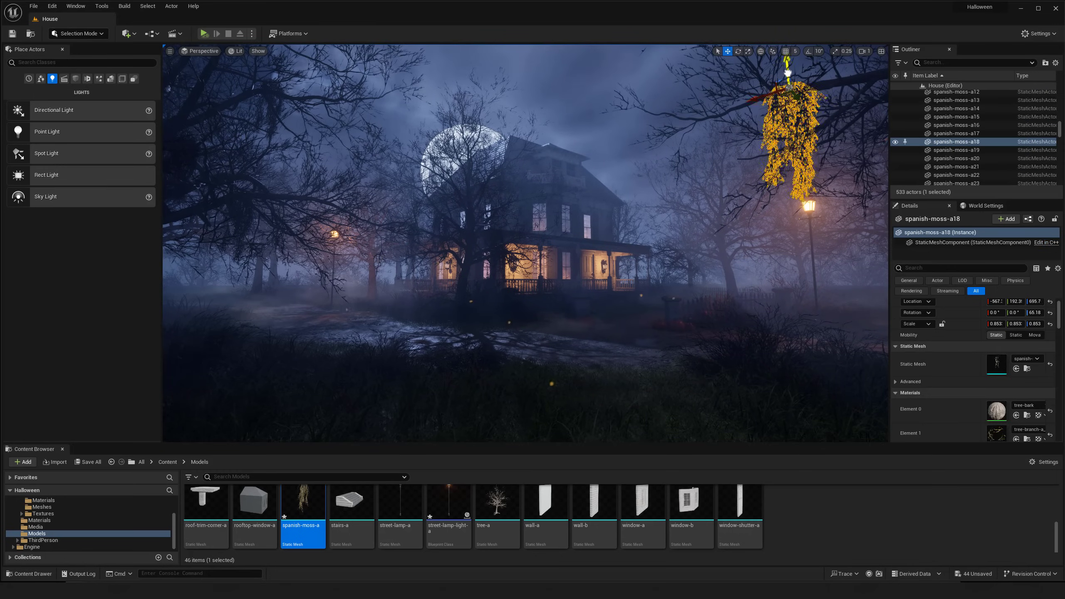
{"action": "key", "text": "g"}
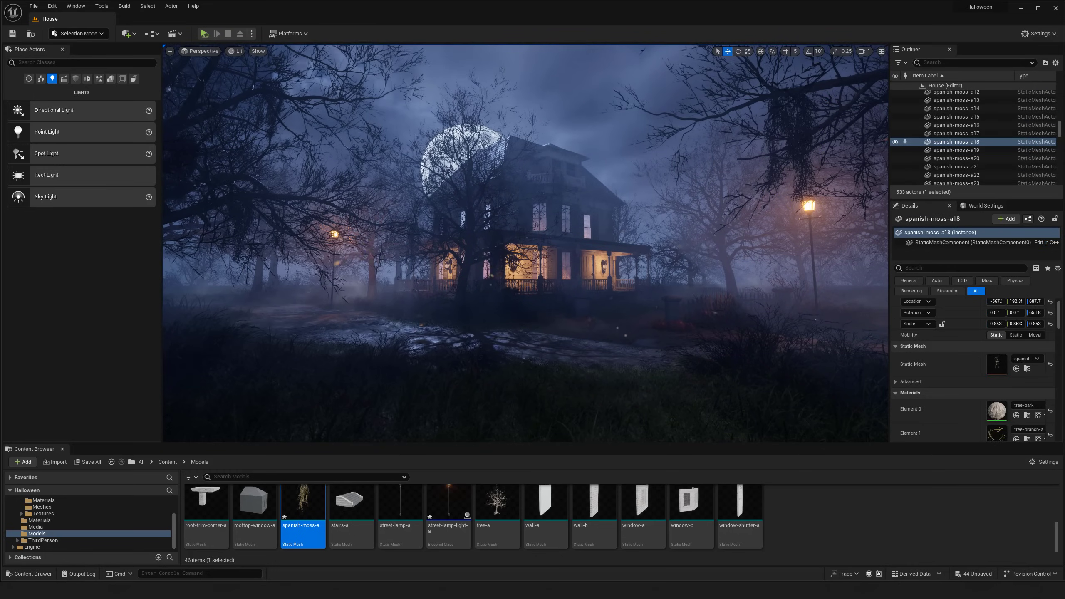
Set the directional light's intensity to 2 lux.
{"action": "right_click_drag", "start_coordinate": [475, 201], "coordinate": [466, 218]}
{"action": "key", "text": "s"}
{"action": "key", "text": "w"}
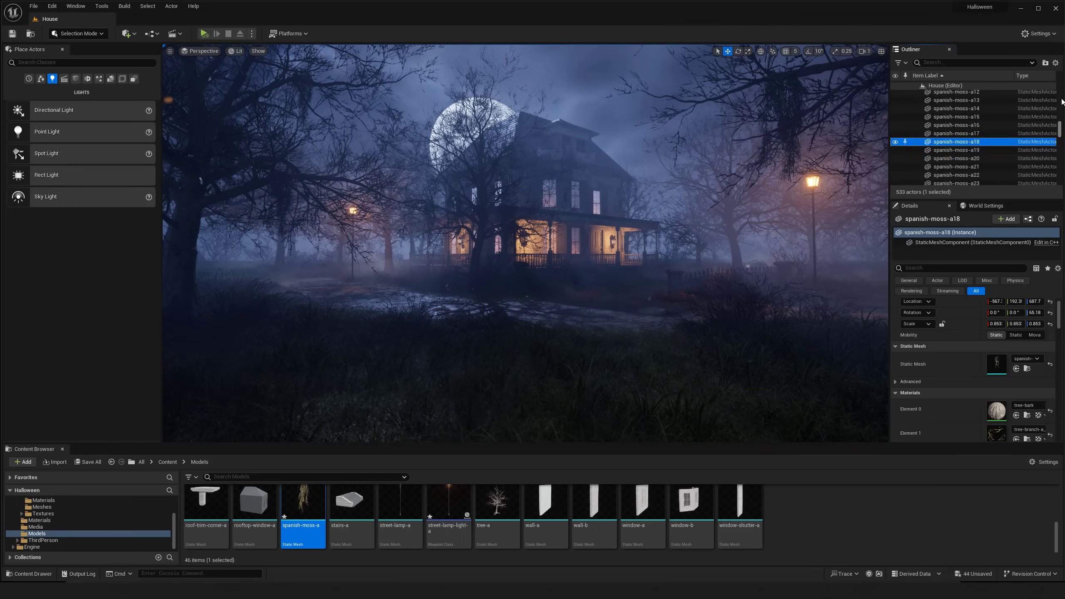
{"action": "scroll", "coordinate": [948, 138], "scroll_direction": "up", "scroll_amount": 10}
{"action": "left_click", "coordinate": [957, 136]}
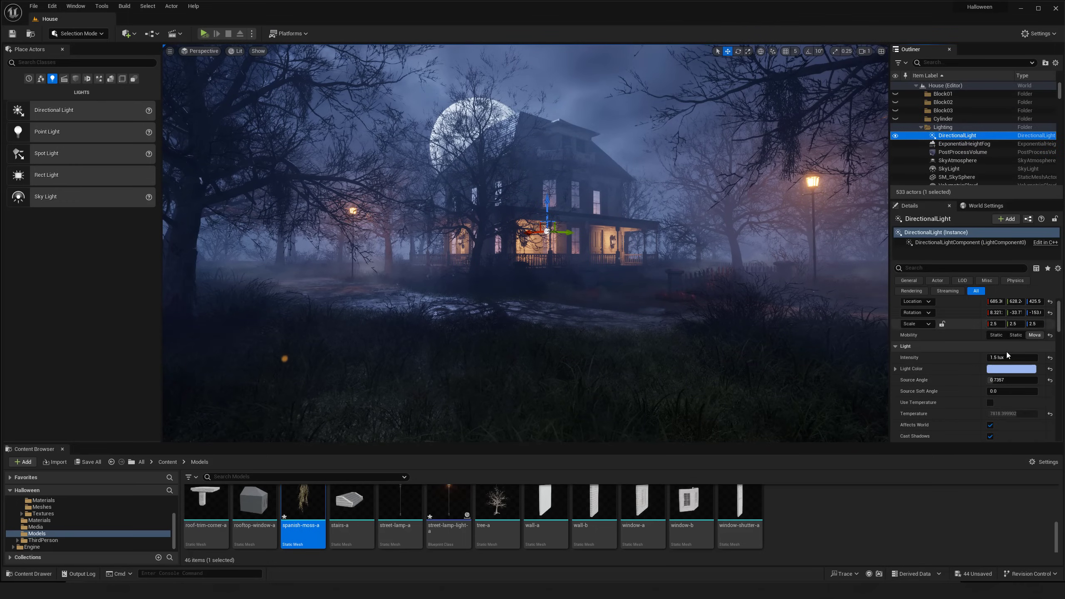
{"action": "mouse_move", "coordinate": [1005, 354]}
{"action": "left_mouse_down"}
{"action": "mouse_move", "coordinate": [1035, 355]}
{"action": "mouse_move", "coordinate": [1014, 354]}
{"action": "left_mouse_up"}
{"action": "key", "text": "ctrl+z"}
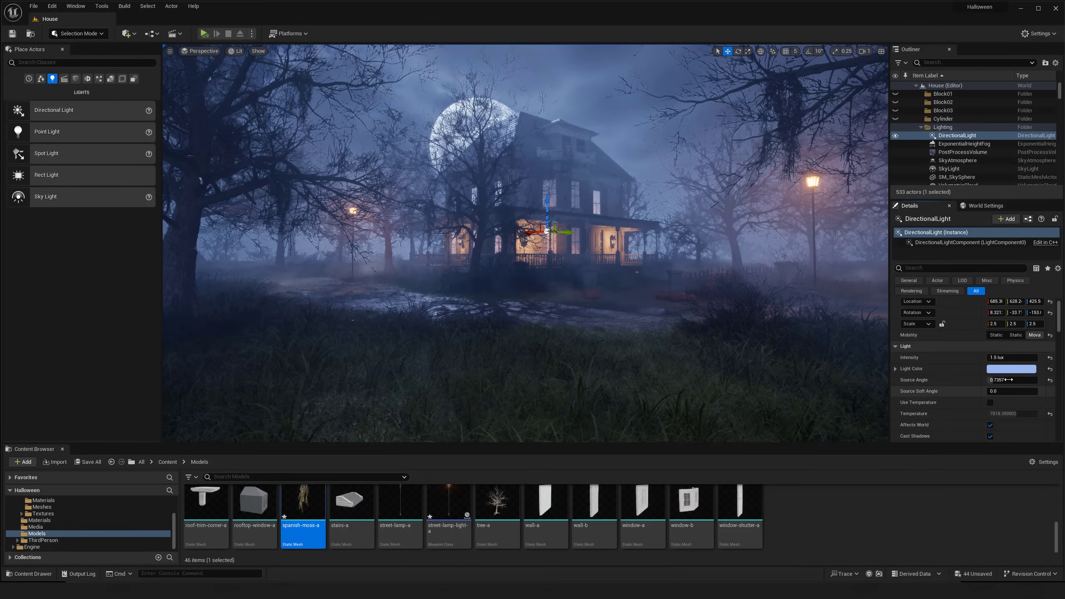
{"action": "type", "text": "2"}
{"action": "key", "text": "Return"}
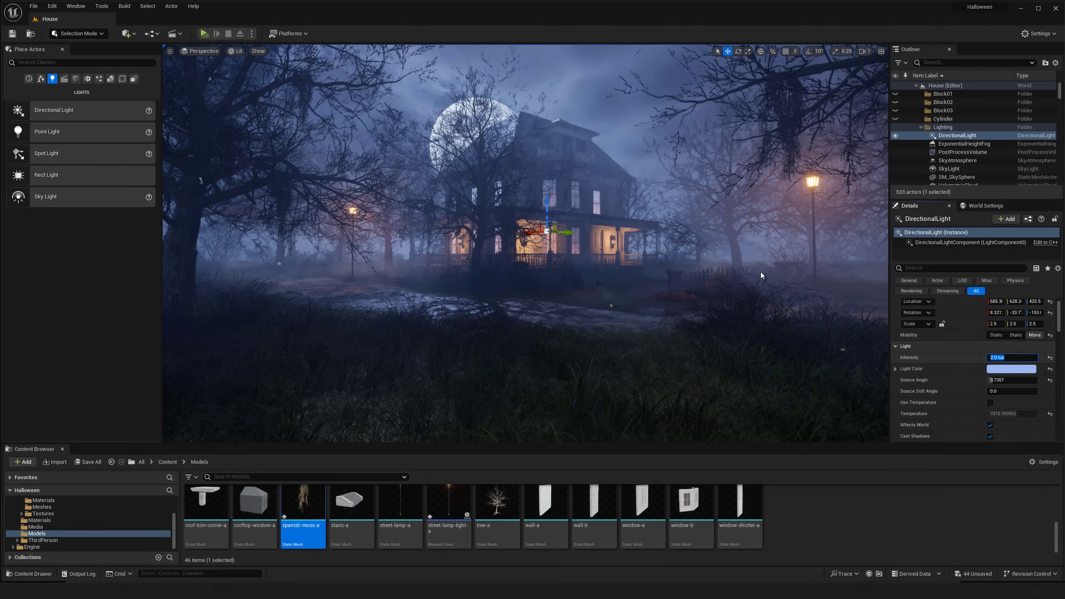
Examine the moonlit scene's composition and brightness with and without the editor icons.
{"action": "right_click_drag", "start_coordinate": [525, 291], "coordinate": [522, 291]}
{"action": "key", "text": "s"}
{"action": "key", "text": "g"}
{"action": "key", "text": "g"}
{"action": "key", "text": "g"}
{"action": "key", "text": "g"}
{"action": "key", "text": "g"}
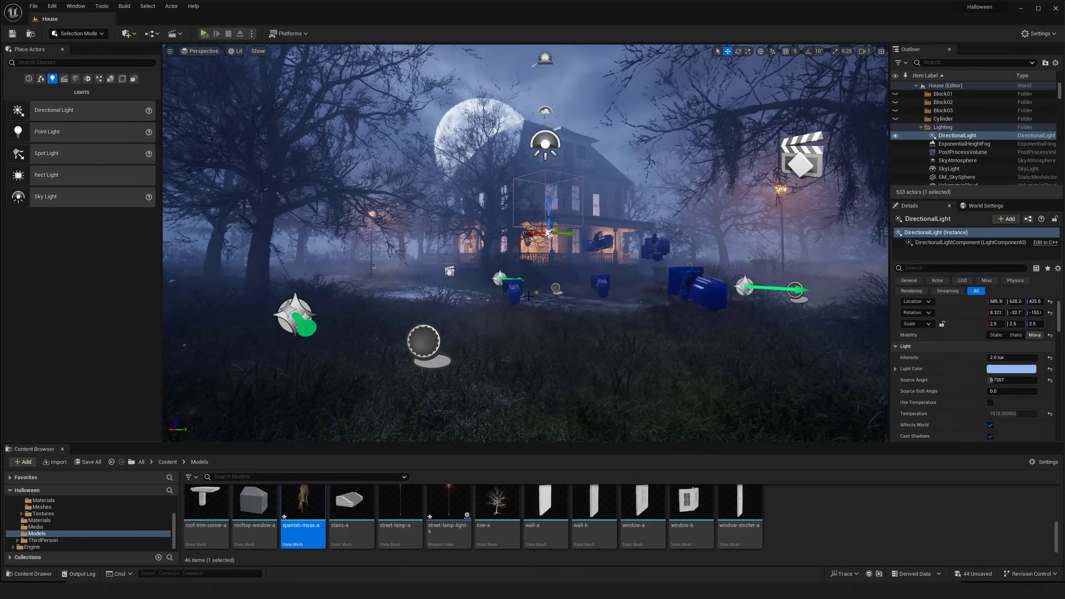
{"action": "key", "text": "g"}
{"action": "key", "text": "g"}
{"action": "key", "text": "g"}
{"action": "key", "text": "g"}
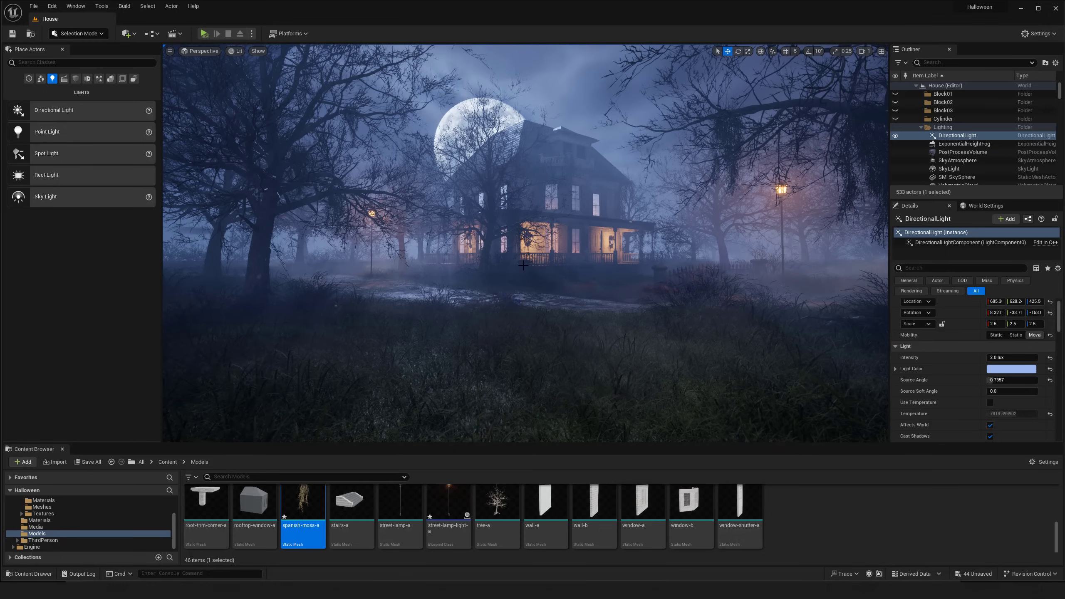
Examine the house, moon and surrounding trees from several distances, with the editor icons hidden.
{"action": "key", "text": "g"}
{"action": "key", "text": "g"}
{"action": "key", "text": "g"}
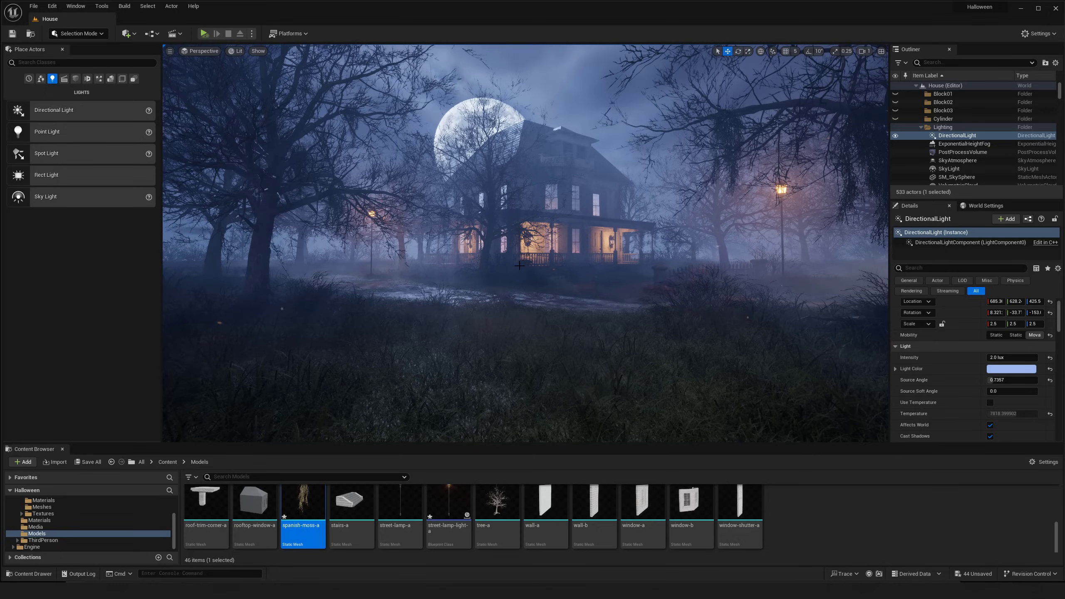
{"action": "right_click_drag", "start_coordinate": [525, 262], "coordinate": [503, 274]}
{"action": "key", "text": "s"}
{"action": "key", "text": "g"}
{"action": "key", "text": "g"}
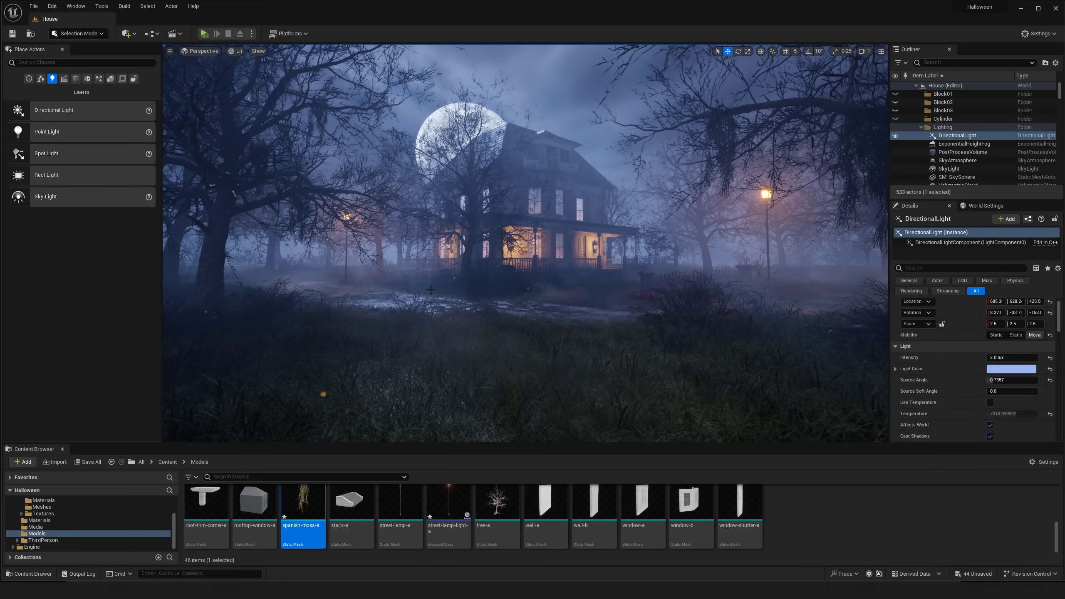
{"action": "key", "text": "s"}
{"action": "right_click_drag", "start_coordinate": [431, 290], "coordinate": [431, 294]}
{"action": "key", "text": "w"}
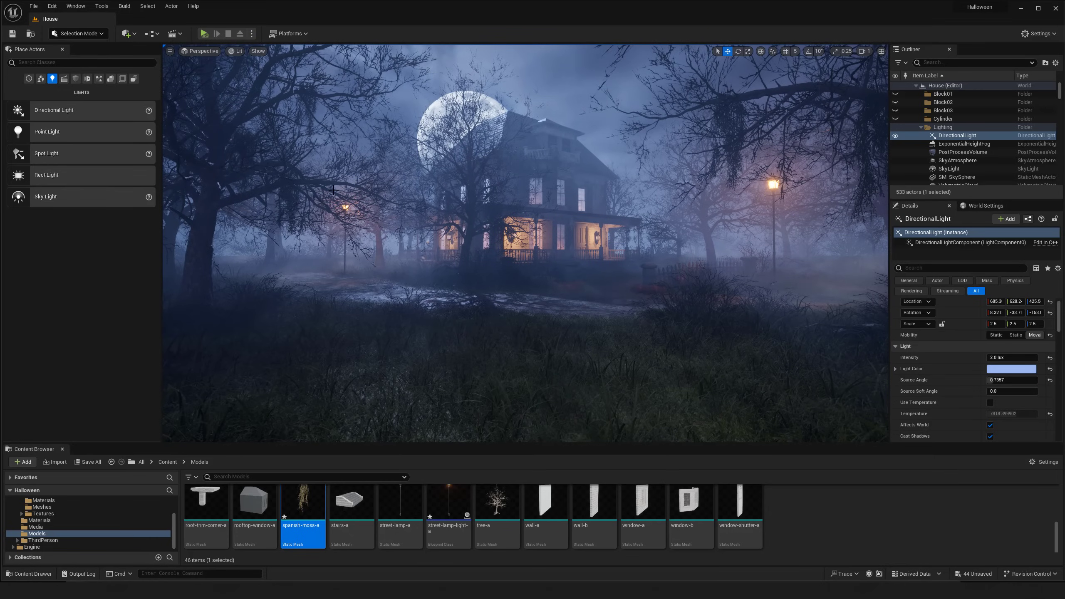
{"action": "key", "text": "w"}
{"action": "right_click_drag", "start_coordinate": [447, 240], "coordinate": [447, 239]}
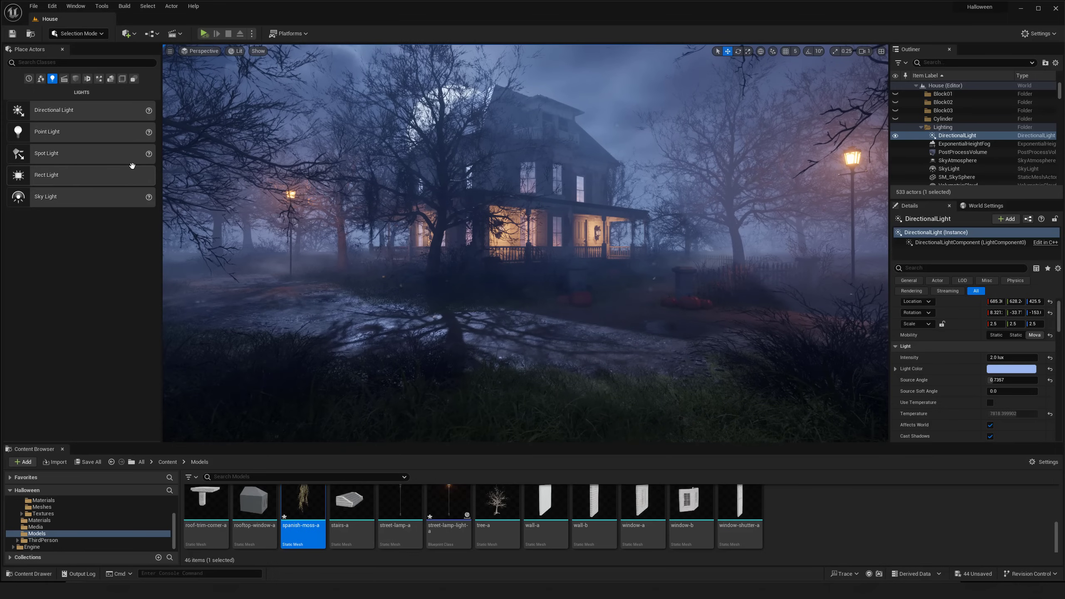
Place a basic cylinder on the path in front of the house and shrink its width to about 0.189.
{"action": "left_click", "coordinate": [40, 78]}
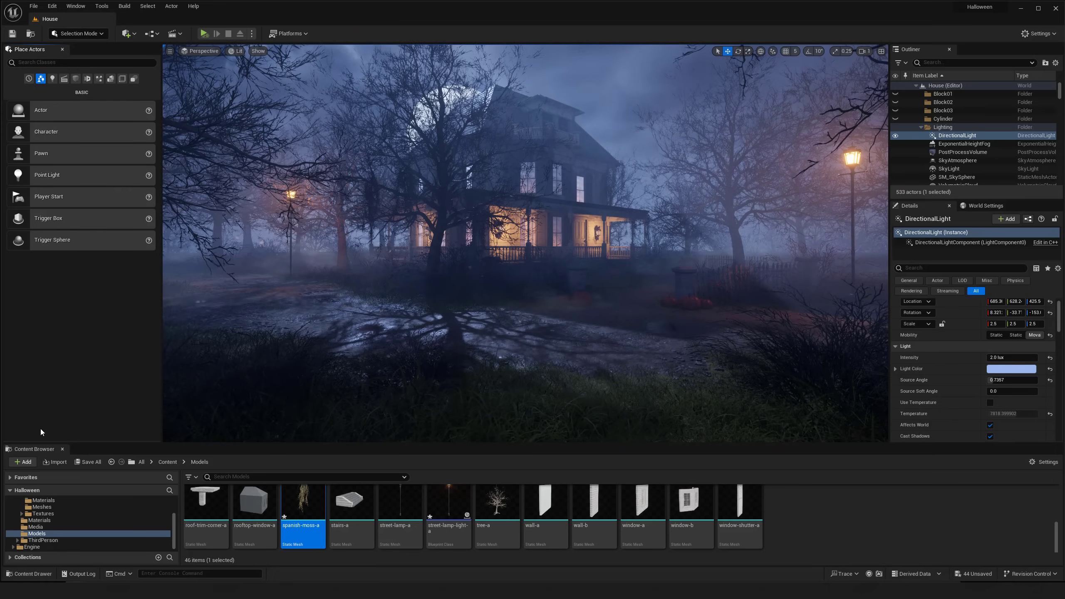
{"action": "left_click", "coordinate": [75, 79]}
{"action": "left_click_drag", "start_coordinate": [534, 305], "coordinate": [545, 330]}
{"action": "key", "text": "e"}
{"action": "key", "text": "r"}
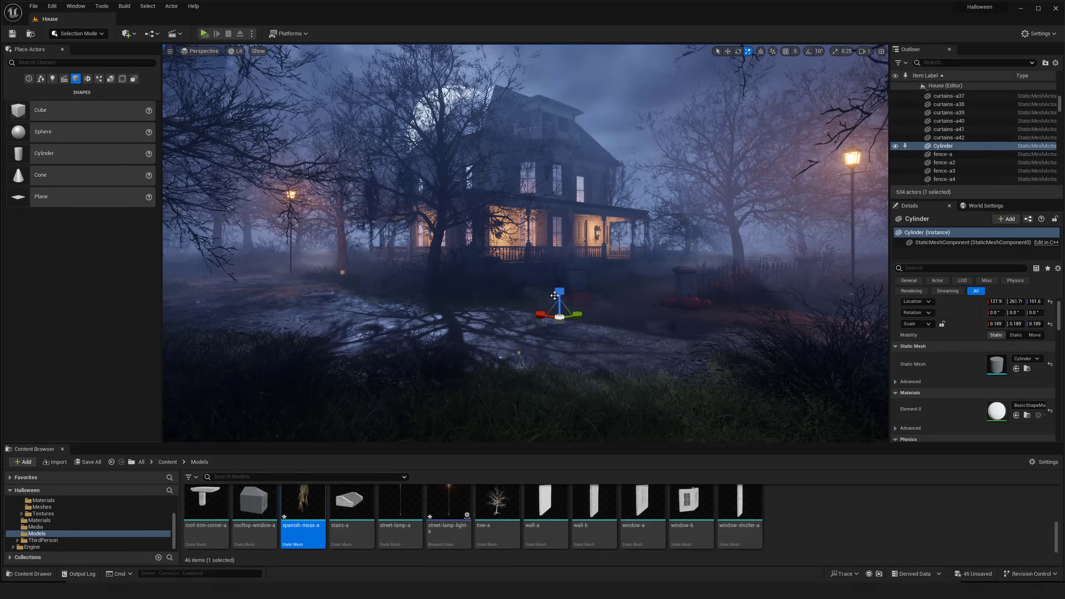
{"action": "key", "text": "f"}
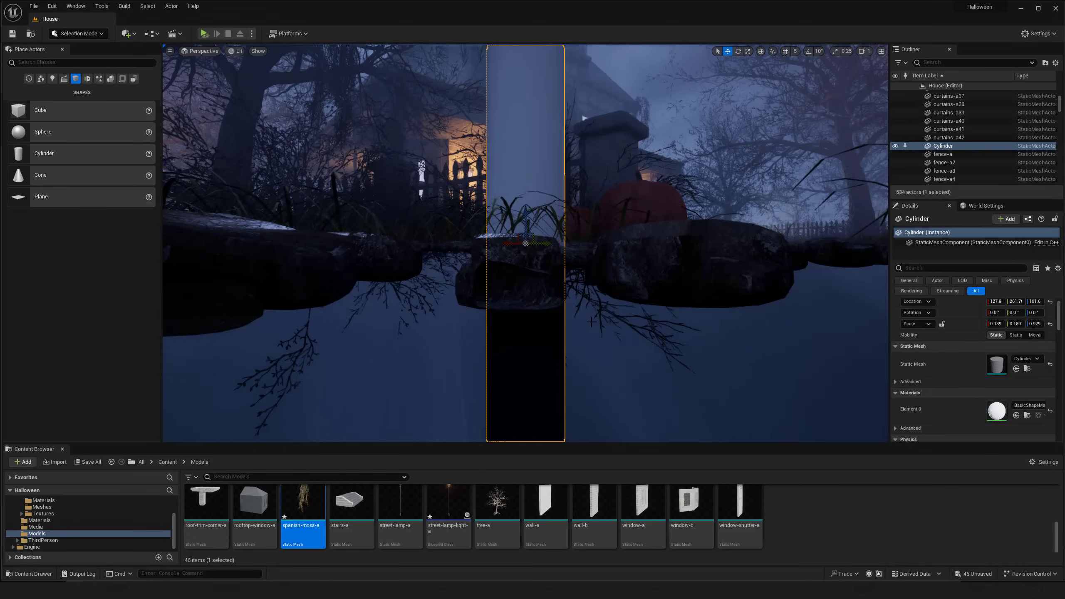
Scale the cylinder into a slim candle body about 0.07 wide and 0.296 tall, standing on the ground at about Z 110.
{"action": "scroll", "coordinate": [582, 319], "scroll_direction": "down", "scroll_amount": 5}
{"action": "left_click_drag", "start_coordinate": [583, 319], "coordinate": [581, 361], "text": "alt"}
{"action": "key", "text": "r"}
{"action": "left_click_drag", "start_coordinate": [522, 245], "coordinate": [529, 200]}
{"action": "key", "text": "w"}
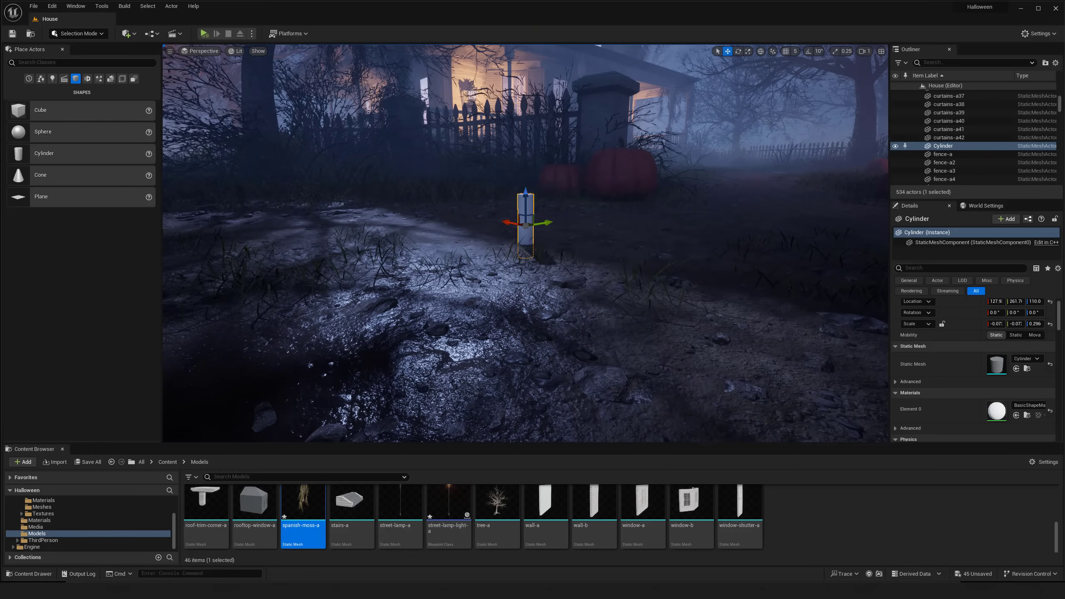
Duplicate the candle cylinder upward as a flame and slim the copy to about 0.05 wide and 0.274 tall.
{"action": "mouse_move", "coordinate": [352, 255]}
{"action": "right_mouse_down"}
{"action": "mouse_move", "coordinate": [352, 235]}
{"action": "mouse_move", "coordinate": [352, 268]}
{"action": "right_mouse_up"}
{"action": "key", "text": "g"}
{"action": "key", "text": "g"}
{"action": "key", "text": "g"}
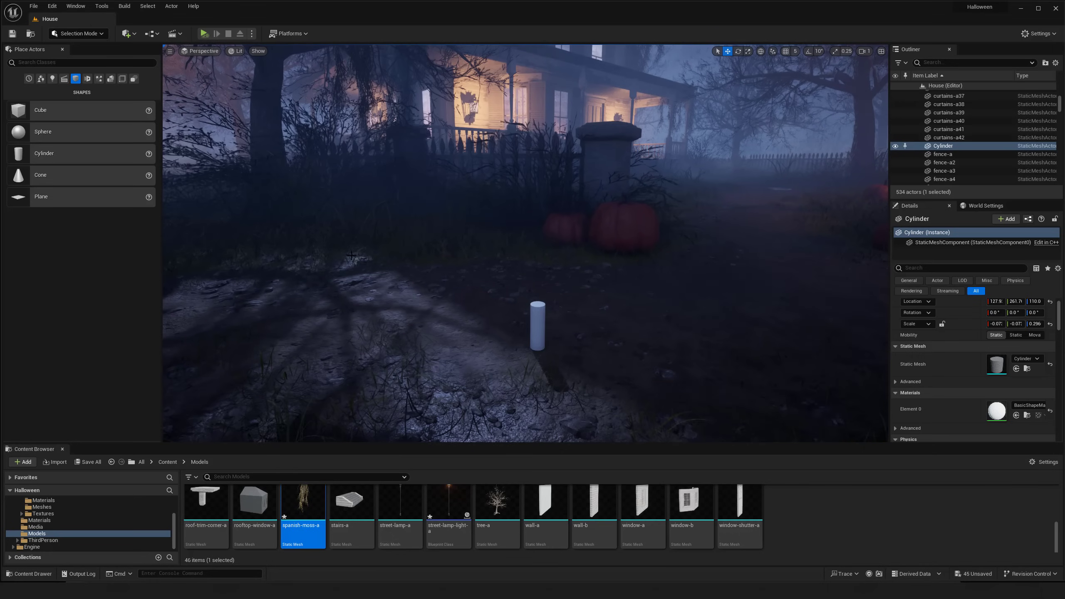
{"action": "key", "text": "g"}
{"action": "key", "text": "g"}
{"action": "key", "text": "g"}
{"action": "mouse_move", "coordinate": [538, 296]}
{"action": "left_mouse_down", "text": "alt"}
{"action": "mouse_move", "coordinate": [541, 272]}
{"action": "mouse_move", "coordinate": [539, 299]}
{"action": "mouse_move", "coordinate": [538, 290]}
{"action": "left_mouse_up", "text": "alt"}
{"action": "key", "text": "r"}
{"action": "key", "text": "w"}
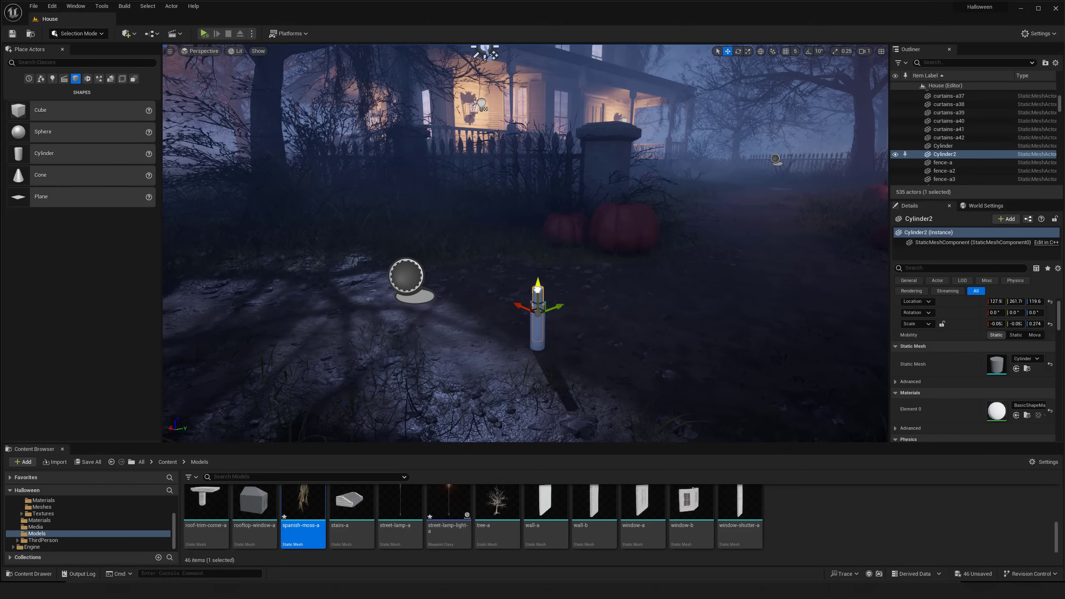
Apply the emissive-a material from the Materials folder to the upper flame cylinder.
{"action": "left_click", "coordinate": [172, 461]}
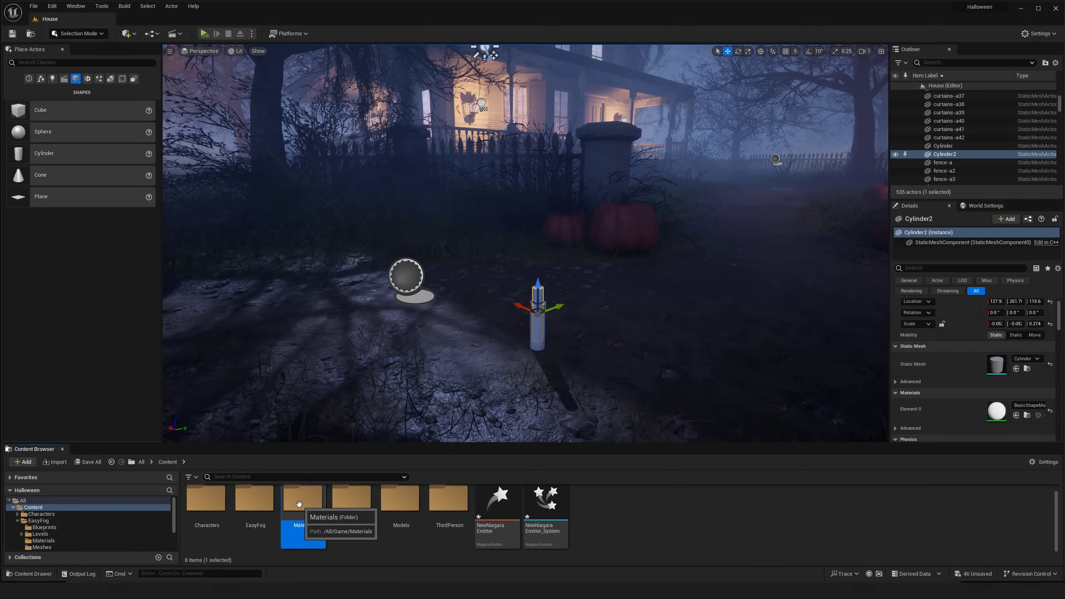
{"action": "double_click", "coordinate": [314, 501]}
{"action": "left_click", "coordinate": [167, 462]}
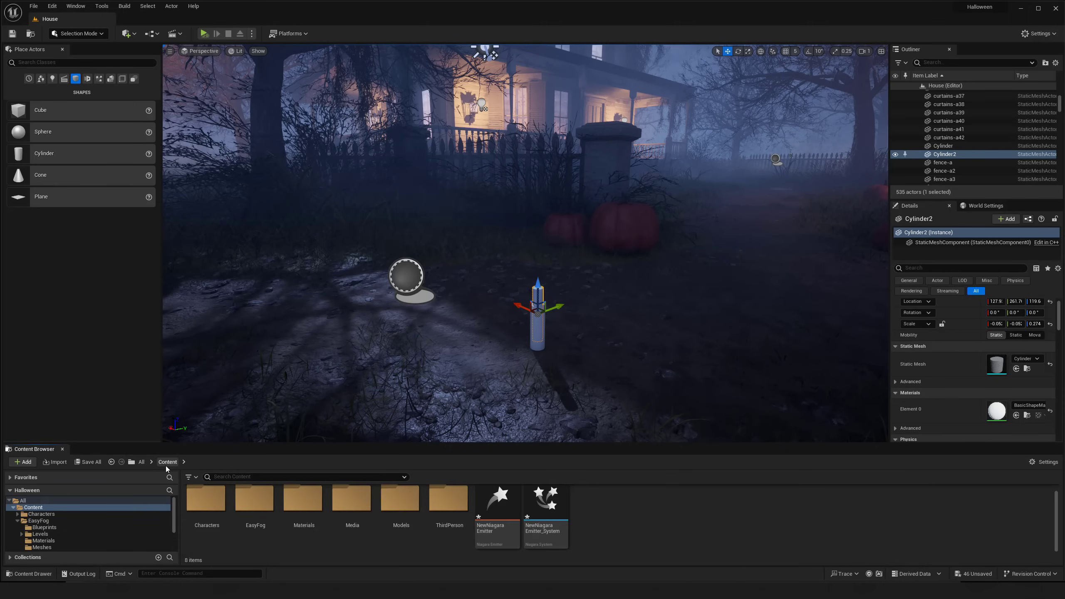
{"action": "double_click", "coordinate": [305, 501]}
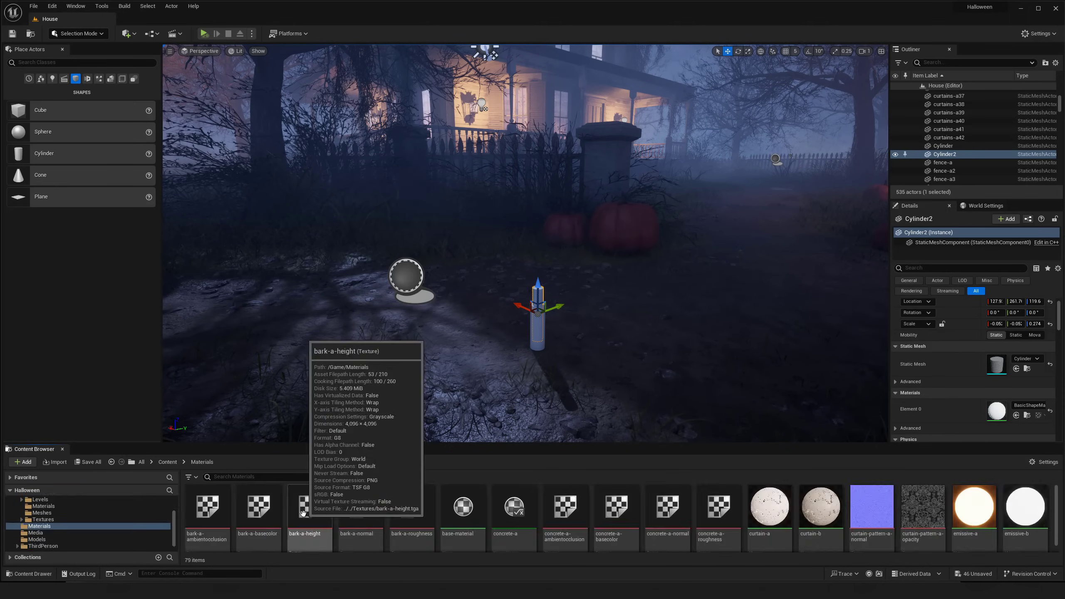
{"action": "left_click_drag", "start_coordinate": [974, 508], "coordinate": [990, 409]}
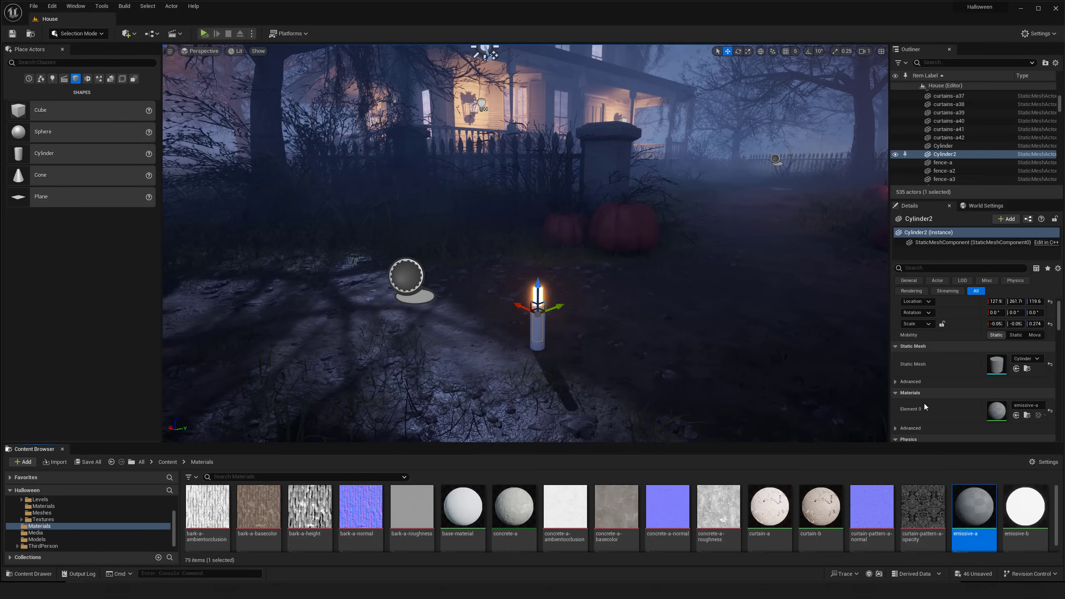
Examine the glowing candle against the house from farther back and up close.
{"action": "key", "text": "s"}
{"action": "mouse_move", "coordinate": [632, 355]}
{"action": "right_mouse_down"}
{"action": "mouse_move", "coordinate": [625, 340]}
{"action": "mouse_move", "coordinate": [597, 345]}
{"action": "mouse_move", "coordinate": [635, 336]}
{"action": "right_mouse_up"}
{"action": "key", "text": "g"}
{"action": "key", "text": "s"}
{"action": "key", "text": "g"}
{"action": "key", "text": "g"}
{"action": "key", "text": "w"}
{"action": "key", "text": "g"}
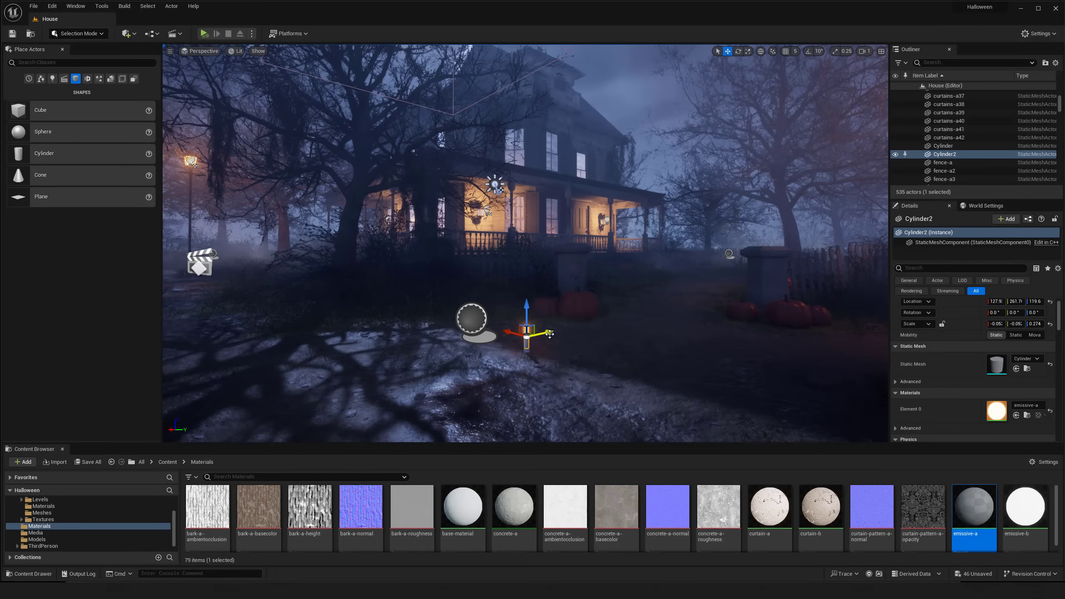
{"action": "key", "text": "w"}
{"action": "right_click_drag", "start_coordinate": [527, 332], "coordinate": [543, 332]}
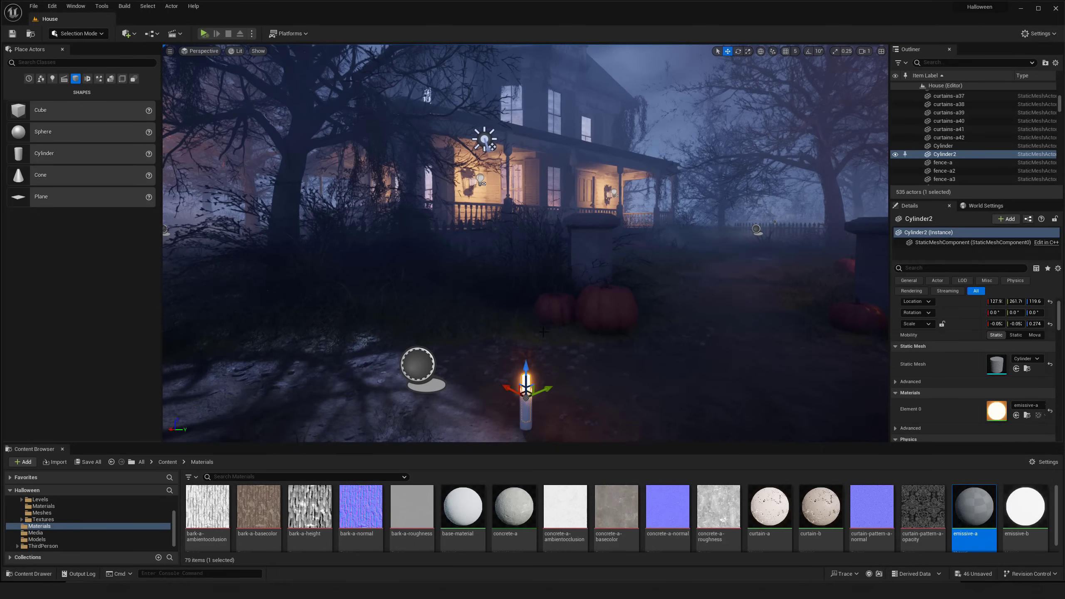
Add a point light at the candle's flame, at about Z 130.
{"action": "left_click", "coordinate": [52, 80]}
{"action": "left_click_drag", "start_coordinate": [53, 133], "coordinate": [523, 385]}
{"action": "right_click_drag", "start_coordinate": [523, 385], "coordinate": [523, 385]}
{"action": "left_click_drag", "start_coordinate": [538, 361], "coordinate": [507, 306]}
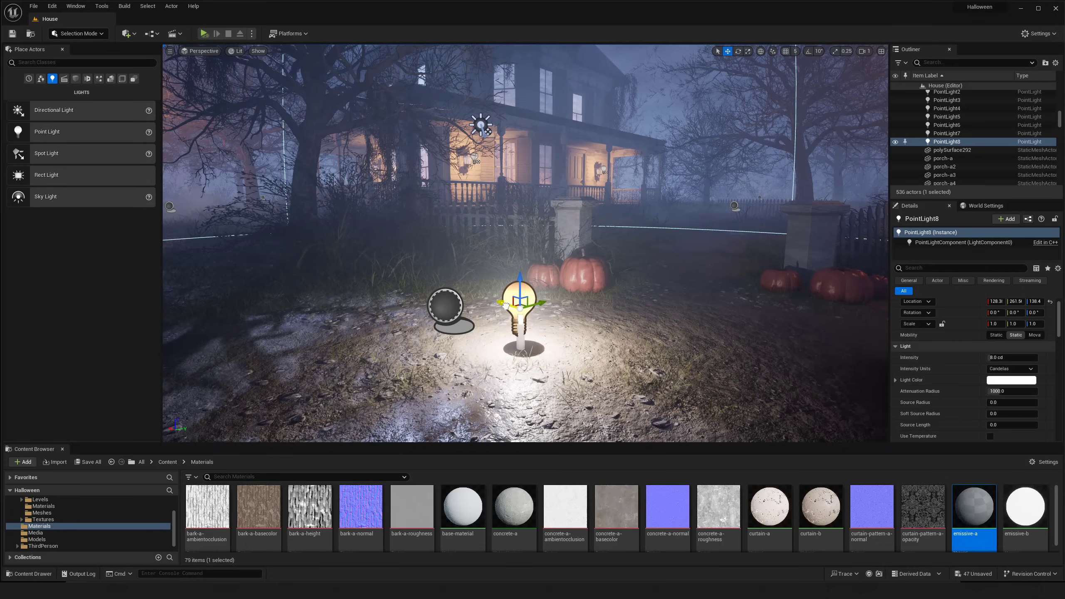
Set the candle point light's intensity to 1 cd and reduce its attenuation radius to about 156.
{"action": "left_click", "coordinate": [1006, 356]}
{"action": "type", "text": "1"}
{"action": "key", "text": "Return"}
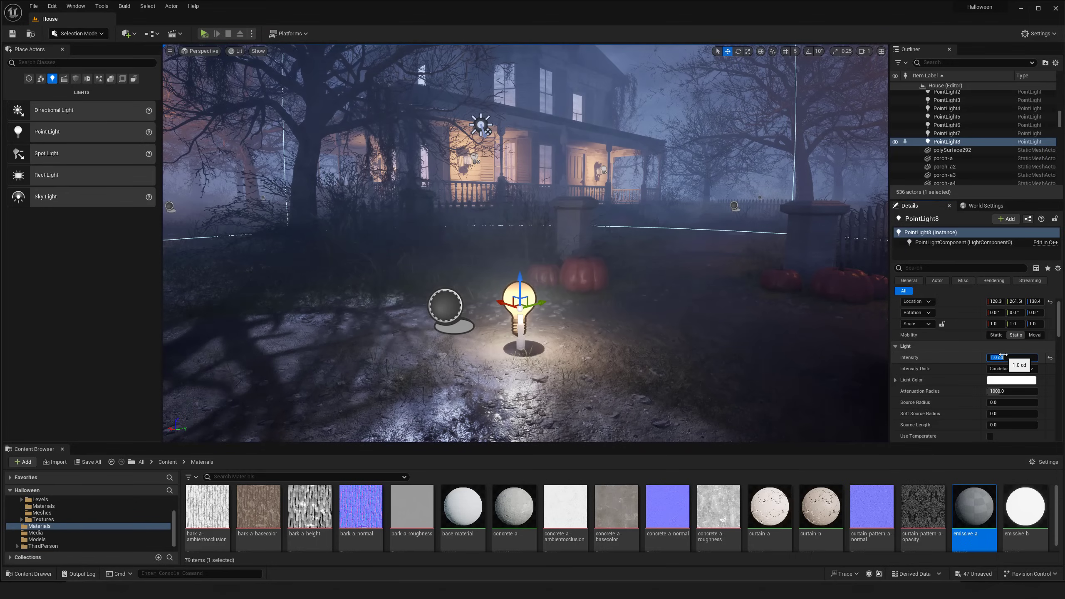
{"action": "left_click_drag", "start_coordinate": [998, 390], "coordinate": [954, 390]}
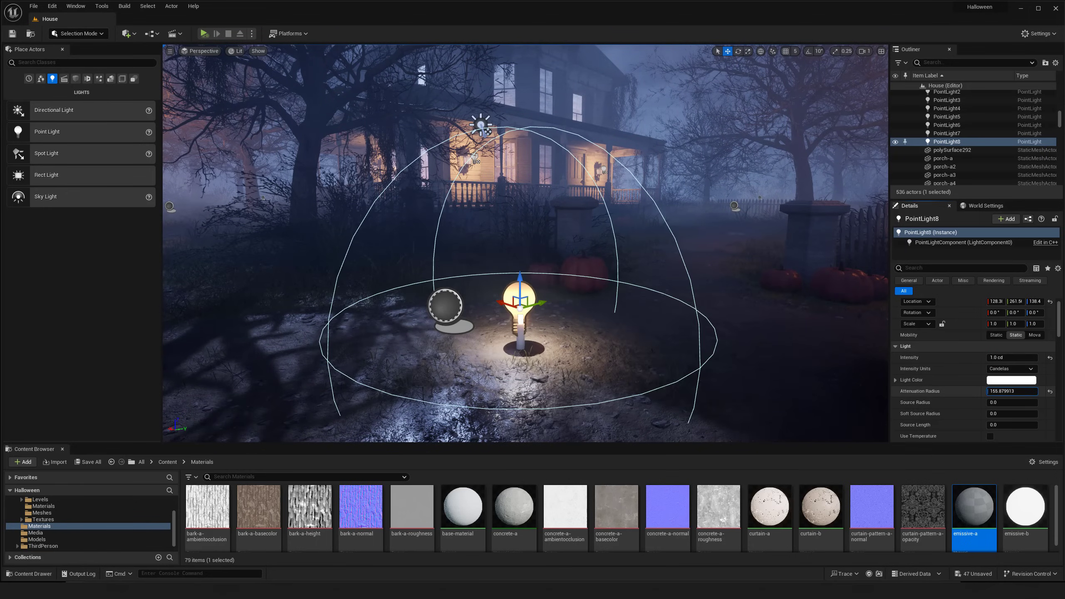
Enable color temperature on the candle's point light and set it to 2000.
{"action": "left_click", "coordinate": [991, 436]}
{"action": "scroll", "coordinate": [991, 437], "scroll_direction": "down", "scroll_amount": 1}
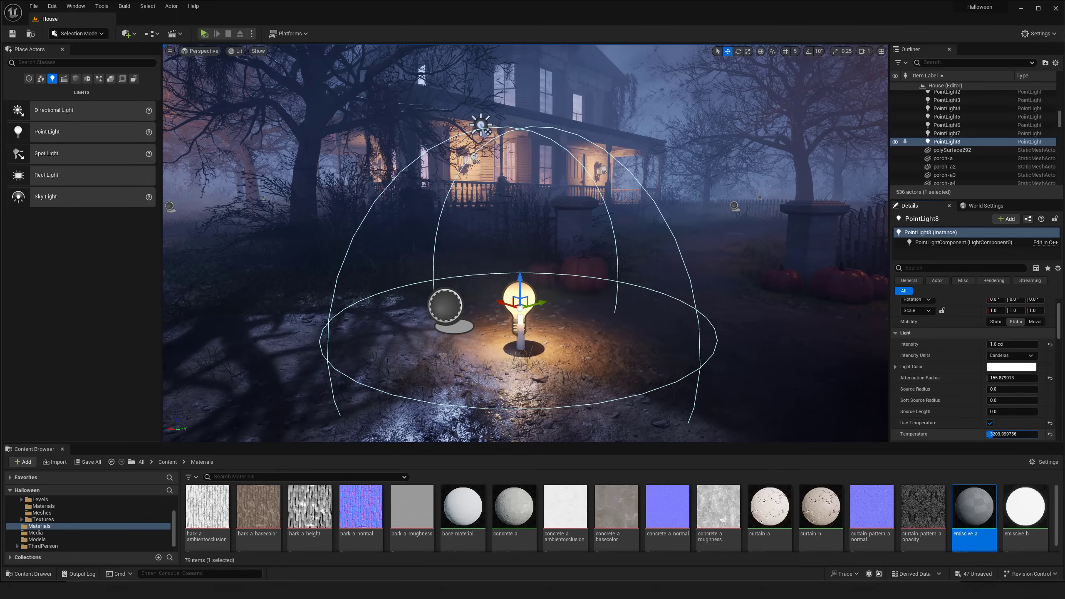
{"action": "left_click", "coordinate": [994, 436]}
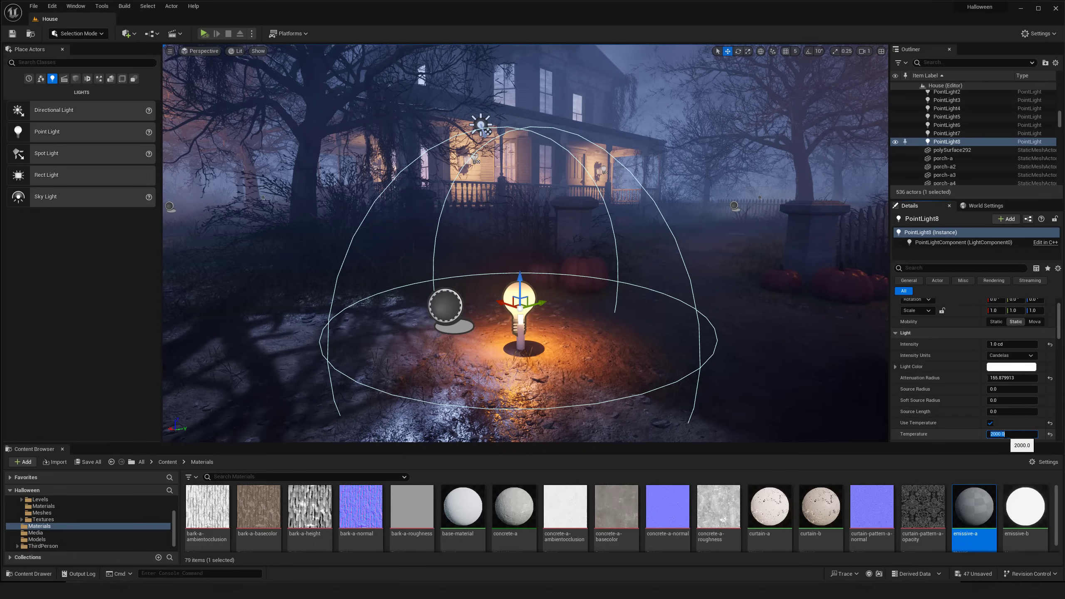
Examine the candle's warm glow and ground shadow from near and far, with and without the editor icons.
{"action": "key", "text": "s"}
{"action": "mouse_move", "coordinate": [627, 370]}
{"action": "right_mouse_down"}
{"action": "mouse_move", "coordinate": [627, 357]}
{"action": "mouse_move", "coordinate": [631, 369]}
{"action": "mouse_move", "coordinate": [646, 367]}
{"action": "right_mouse_up"}
{"action": "key", "text": "g"}
{"action": "key", "text": "s"}
{"action": "key", "text": "g"}
{"action": "key", "text": "g"}
{"action": "key", "text": "w"}
{"action": "left_click", "coordinate": [510, 336]}
{"action": "key", "text": "s"}
{"action": "right_click_drag", "start_coordinate": [511, 336], "coordinate": [510, 335]}
{"action": "key", "text": "r"}
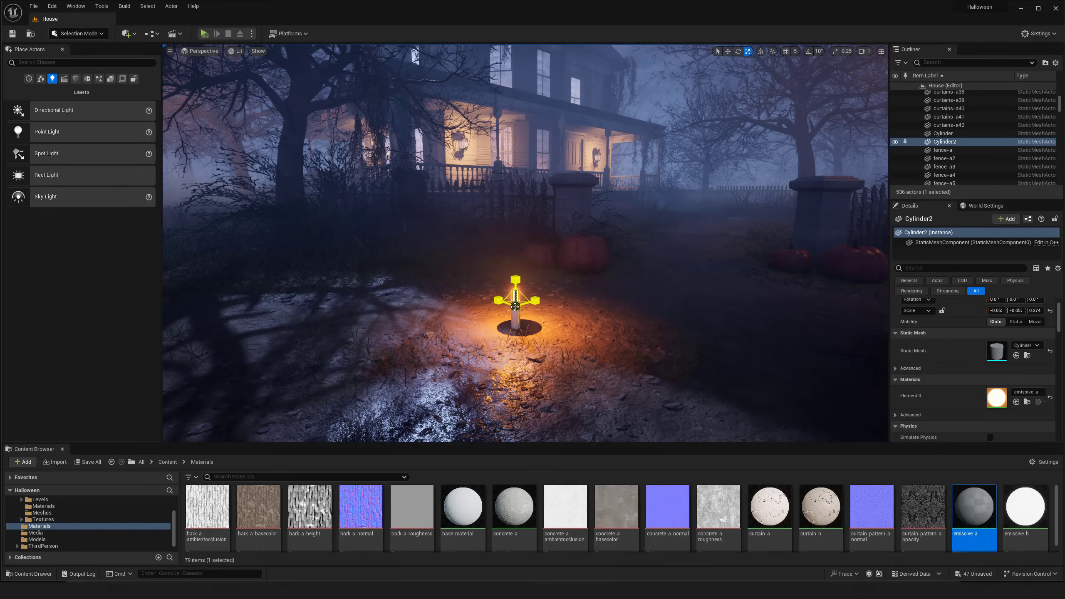
{"action": "left_click", "coordinate": [516, 320]}
{"action": "key", "text": "w"}
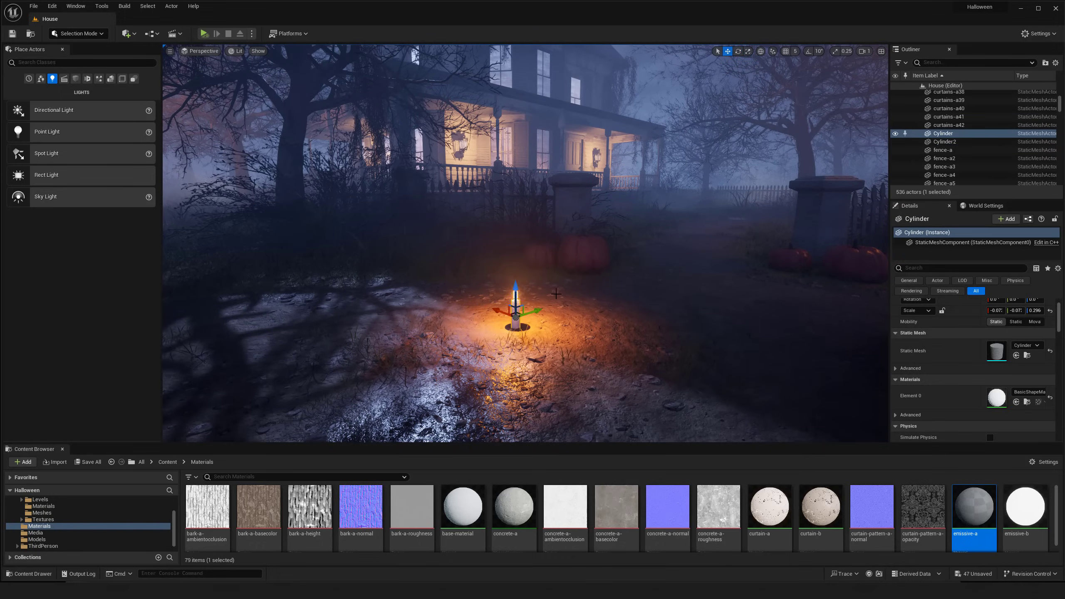
{"action": "key", "text": "g"}
{"action": "key", "text": "g"}
{"action": "key", "text": "s"}
{"action": "right_click_drag", "start_coordinate": [516, 321], "coordinate": [515, 322]}
{"action": "key", "text": "q"}
{"action": "key", "text": "f"}
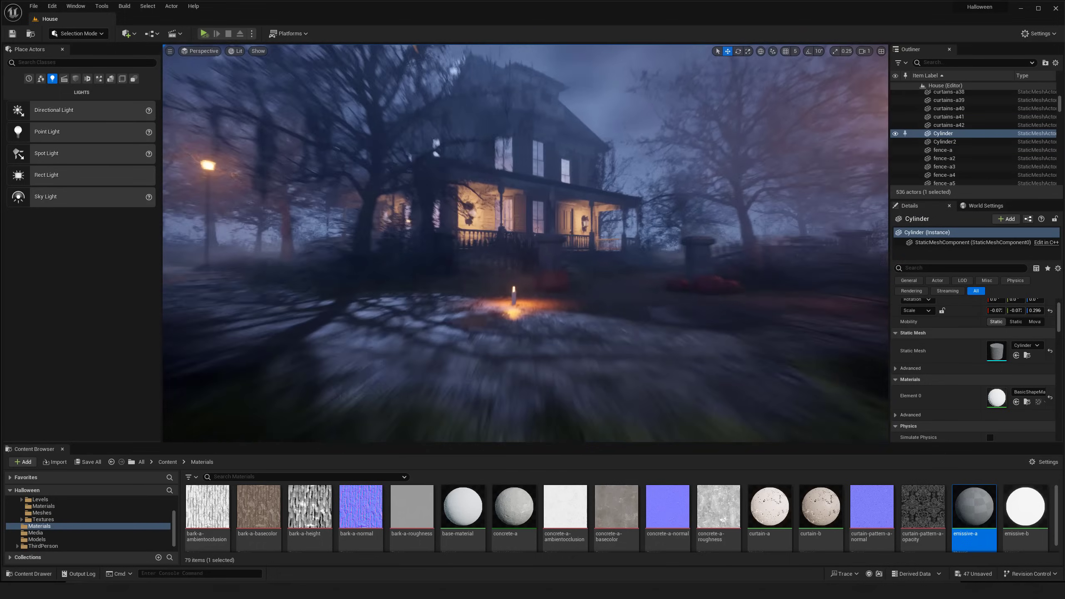
{"action": "key", "text": "g"}
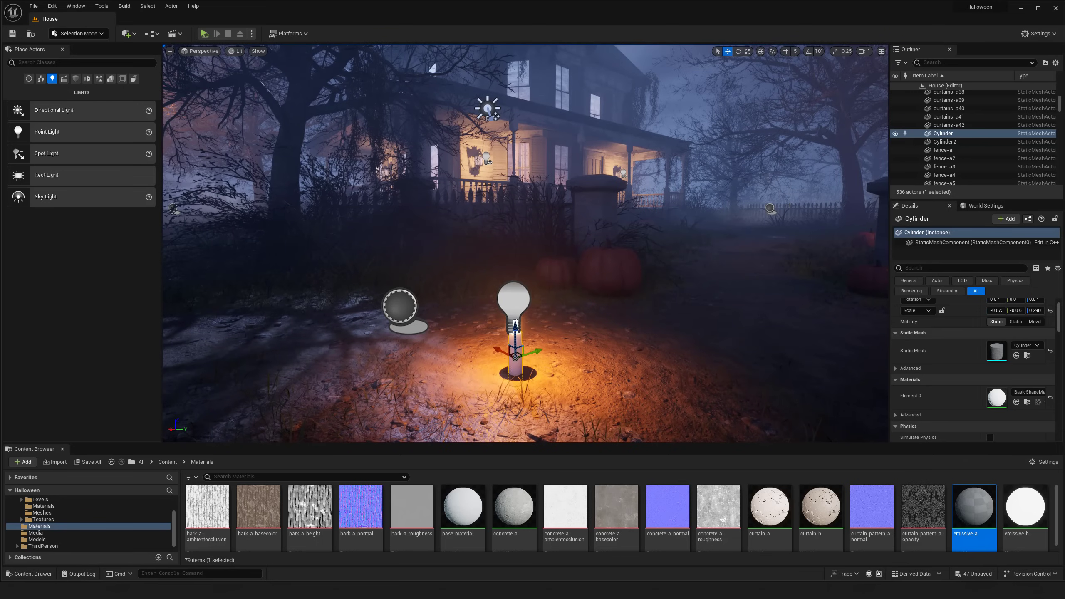
Try a larger soft source radius on the candle's point light.
{"action": "left_click", "coordinate": [515, 323]}
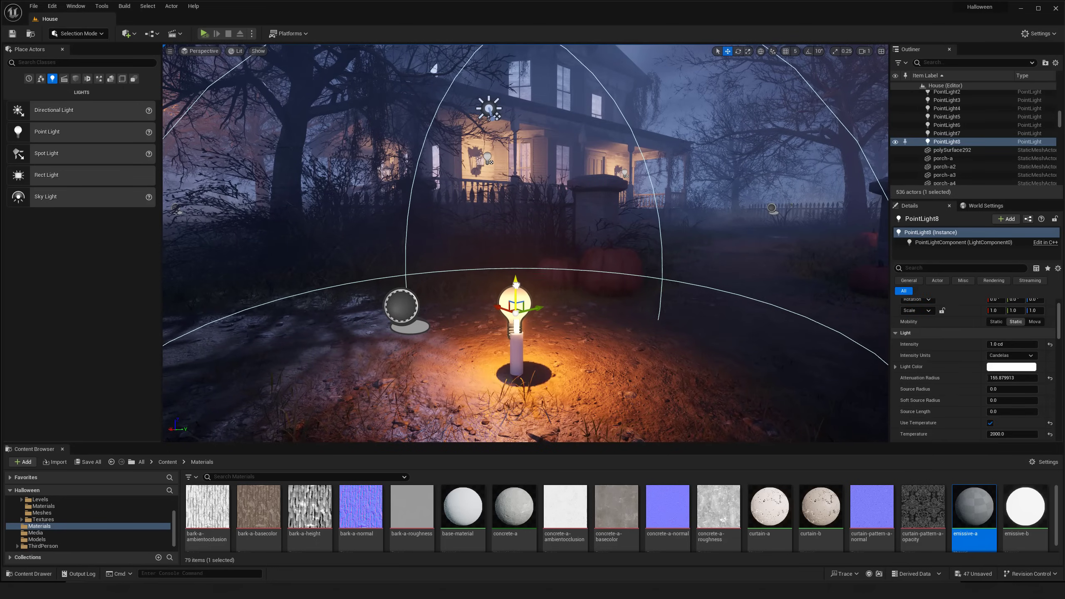
{"action": "key", "text": "f"}
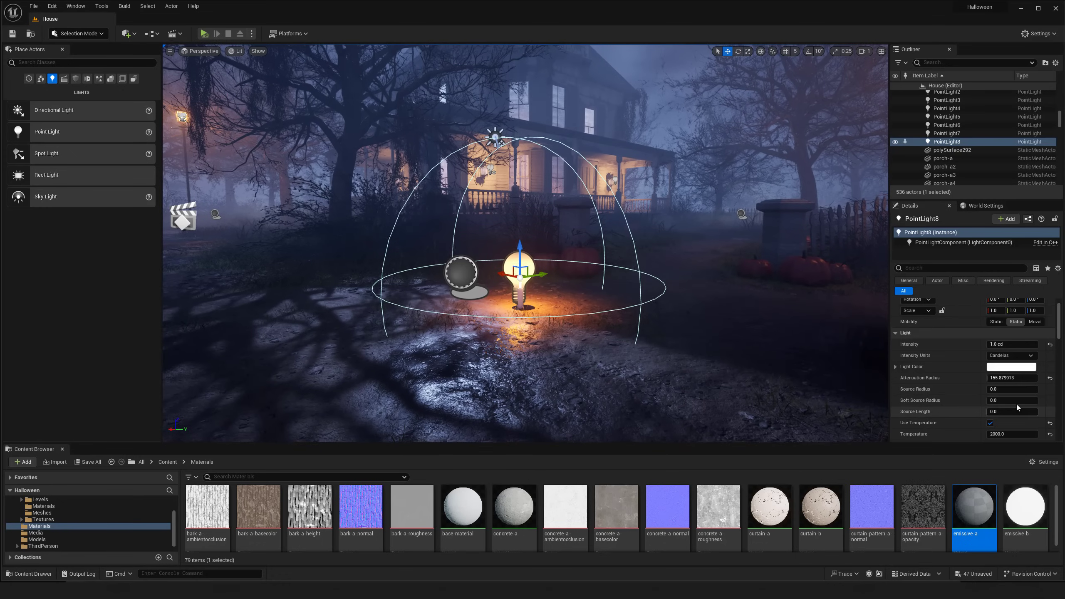
{"action": "left_click", "coordinate": [1013, 401]}
{"action": "mouse_move", "coordinate": [1013, 400]}
{"action": "left_mouse_down"}
{"action": "mouse_move", "coordinate": [1035, 400]}
{"action": "mouse_move", "coordinate": [1010, 393]}
{"action": "mouse_move", "coordinate": [1028, 393]}
{"action": "left_mouse_up"}
{"action": "key", "text": "w"}
{"action": "right_click_drag", "start_coordinate": [602, 341], "coordinate": [607, 353]}
{"action": "key", "text": "w"}
{"action": "key", "text": "ctrl+z"}
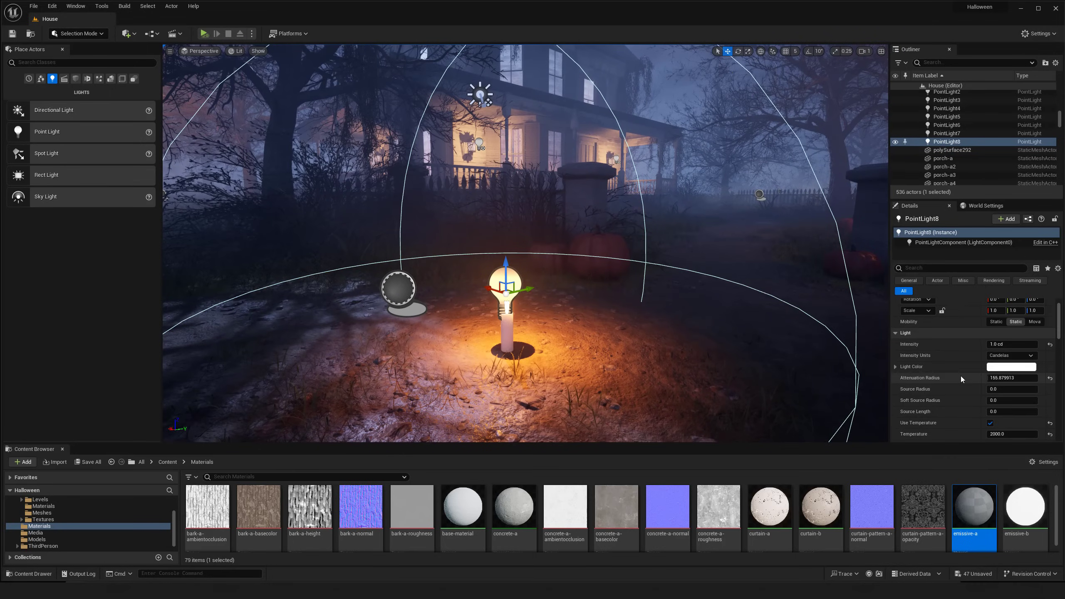
Set the candle point light's source radius to 2.
{"action": "left_click", "coordinate": [1000, 378]}
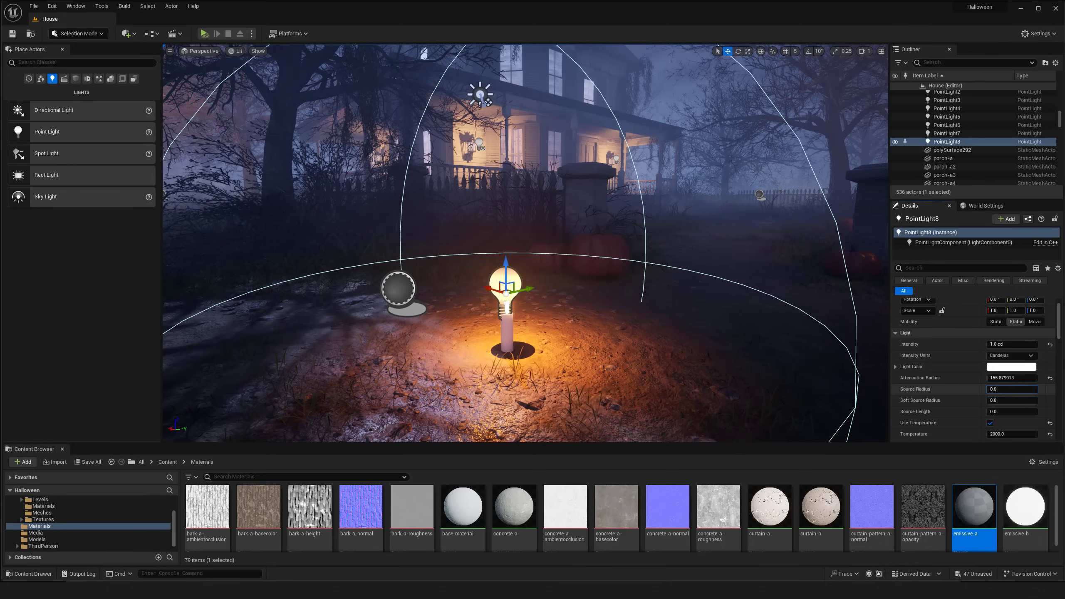
{"action": "left_click_drag", "start_coordinate": [1001, 389], "coordinate": [1011, 390]}
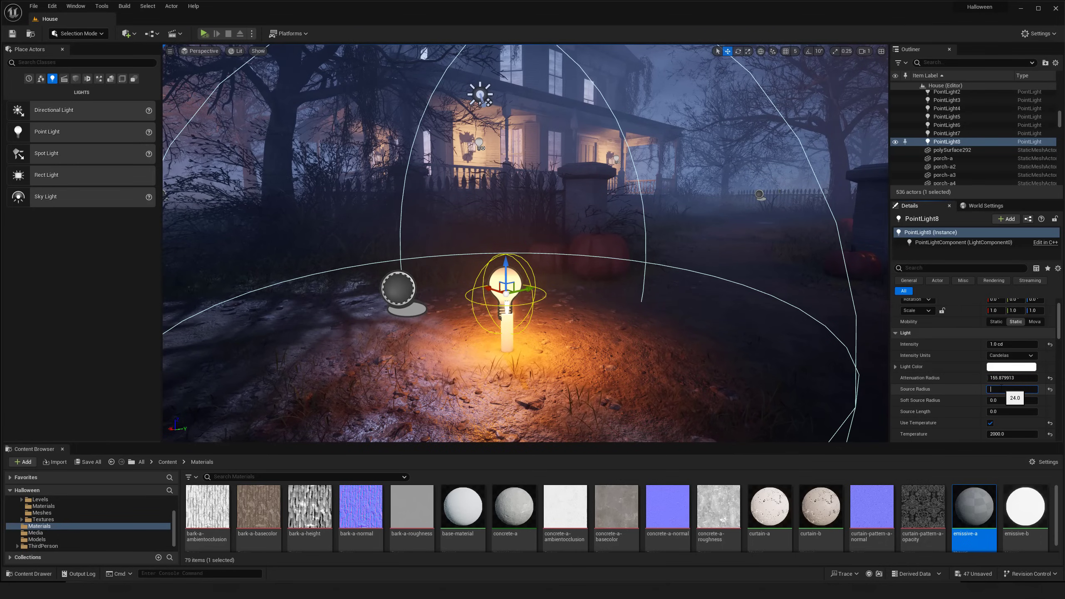
{"action": "type", "text": "5"}
{"action": "key", "text": "Return"}
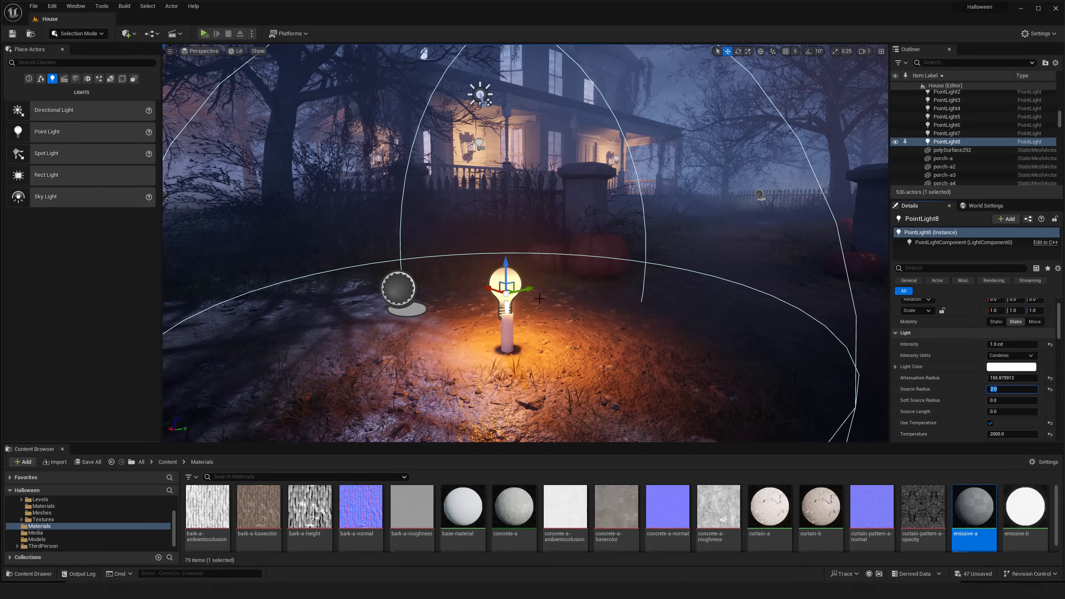
Group the candle body, the flame cylinder and their point light into one group.
{"action": "key", "text": "s"}
{"action": "right_click_drag", "start_coordinate": [539, 299], "coordinate": [533, 299]}
{"action": "key", "text": "g"}
{"action": "key", "text": "g"}
{"action": "key", "text": "g"}
{"action": "left_click", "coordinate": [521, 313]}
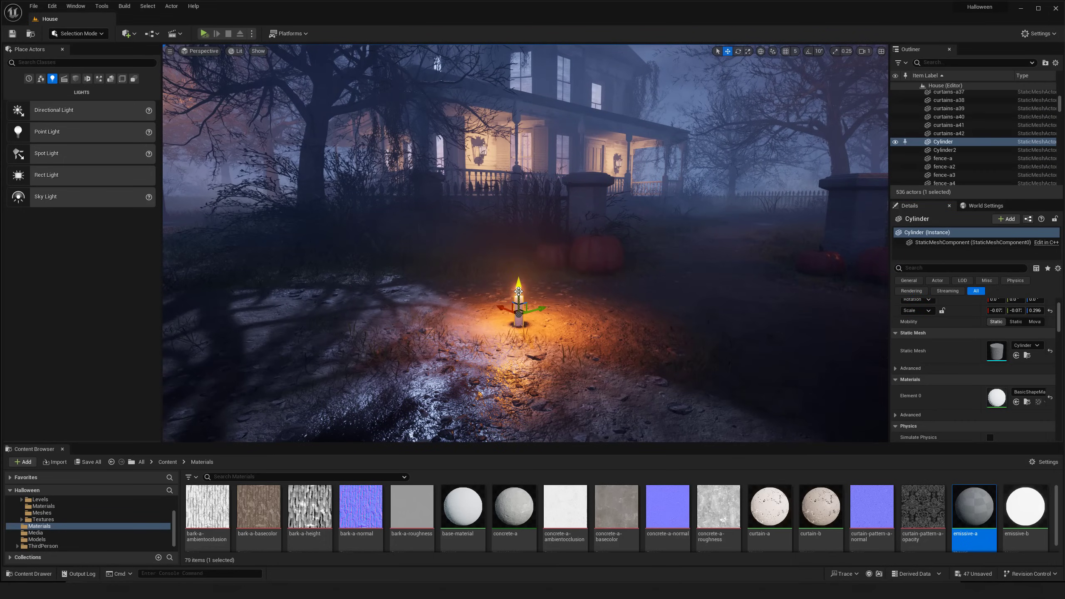
{"action": "scroll", "coordinate": [519, 292], "scroll_direction": "up", "scroll_amount": 3}
{"action": "key", "text": "g"}
{"action": "left_click", "coordinate": [516, 282], "text": "ctrl"}
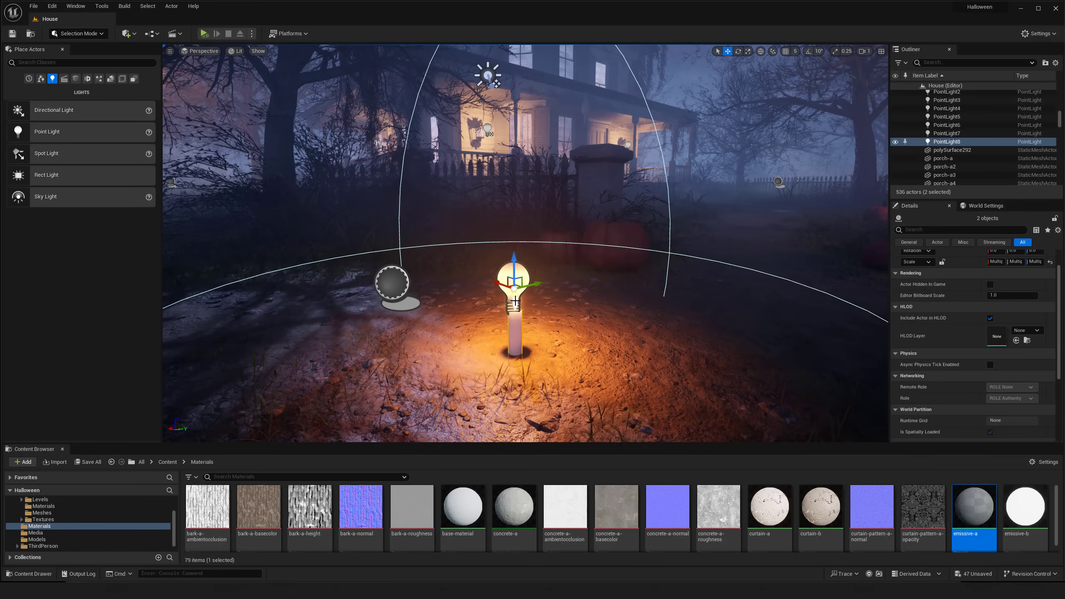
{"action": "left_click", "coordinate": [516, 310], "text": "ctrl"}
{"action": "key", "text": "g"}
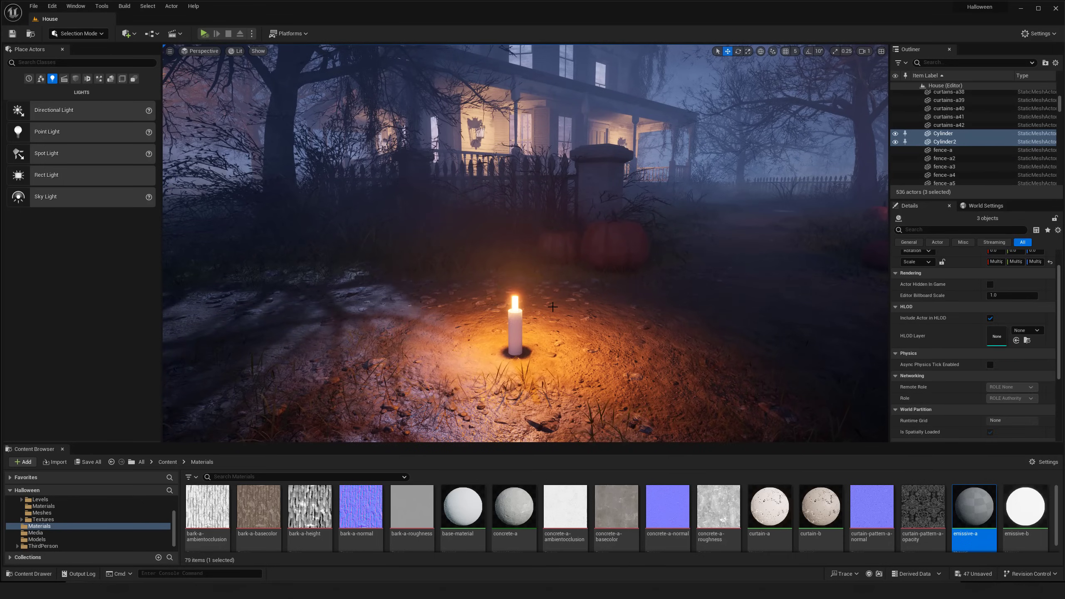
{"action": "key", "text": "g"}
{"action": "key", "text": "ctrl+g"}
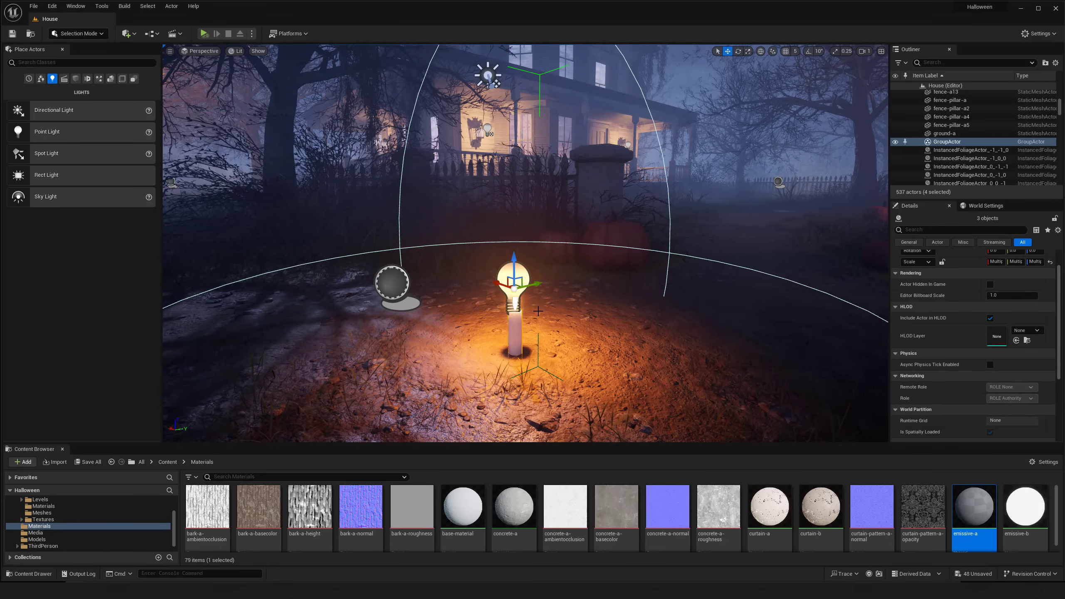
Move the candle group onto the ground beside the pumpkins at the left gate pillar.
{"action": "scroll", "coordinate": [538, 311], "scroll_direction": "down", "scroll_amount": 6}
{"action": "key", "text": "g"}
{"action": "key", "text": "g"}
{"action": "left_click_drag", "start_coordinate": [507, 255], "coordinate": [562, 238]}
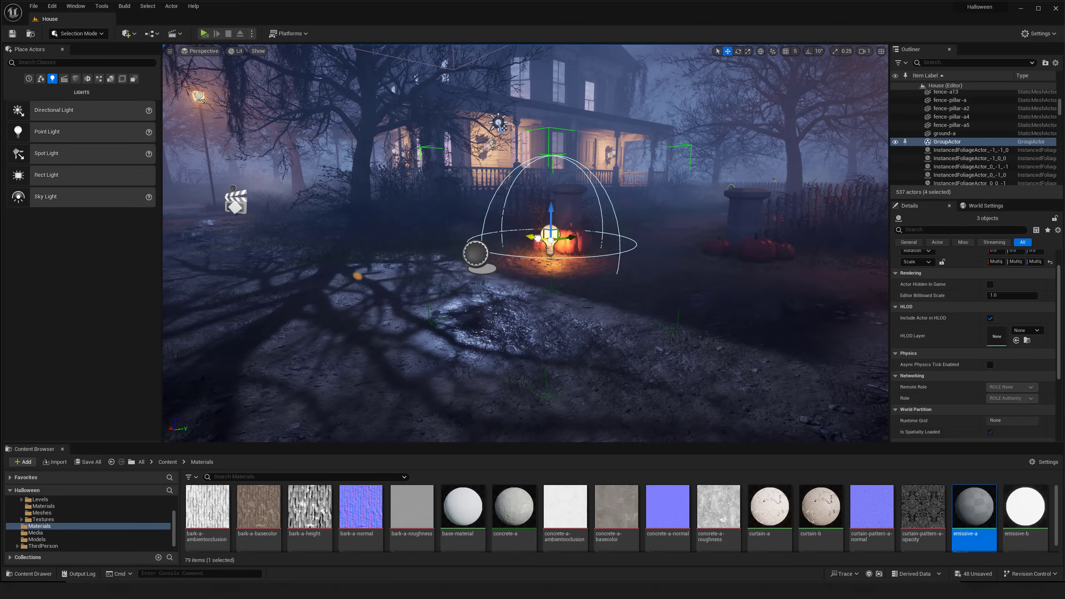
{"action": "key", "text": "g"}
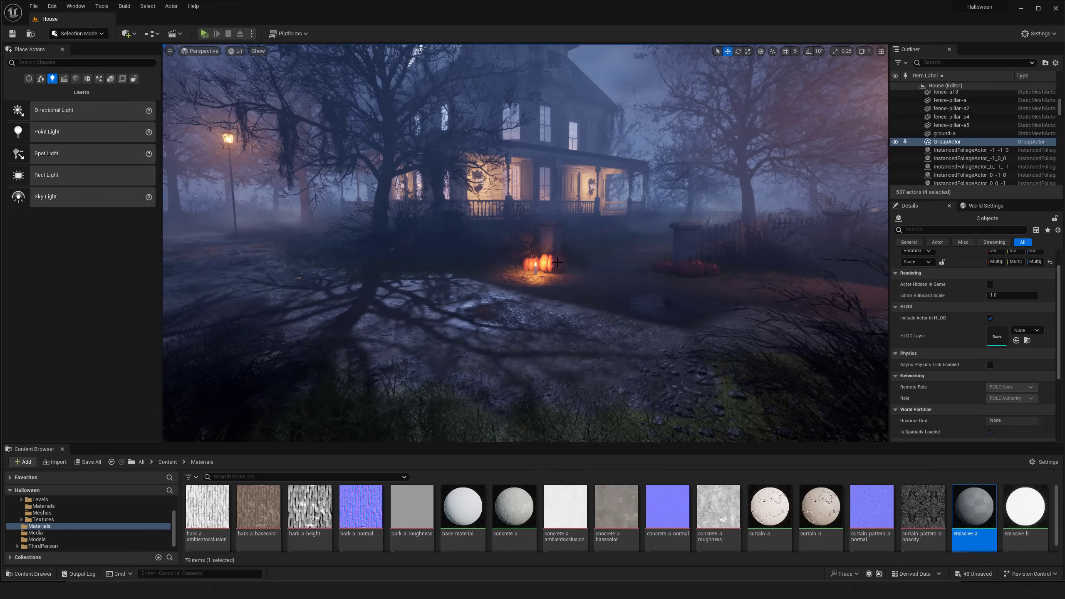
Duplicate the candle group twice and place both copies on the ground beside the pumpkins at the right gate pillar.
{"action": "key", "text": "g"}
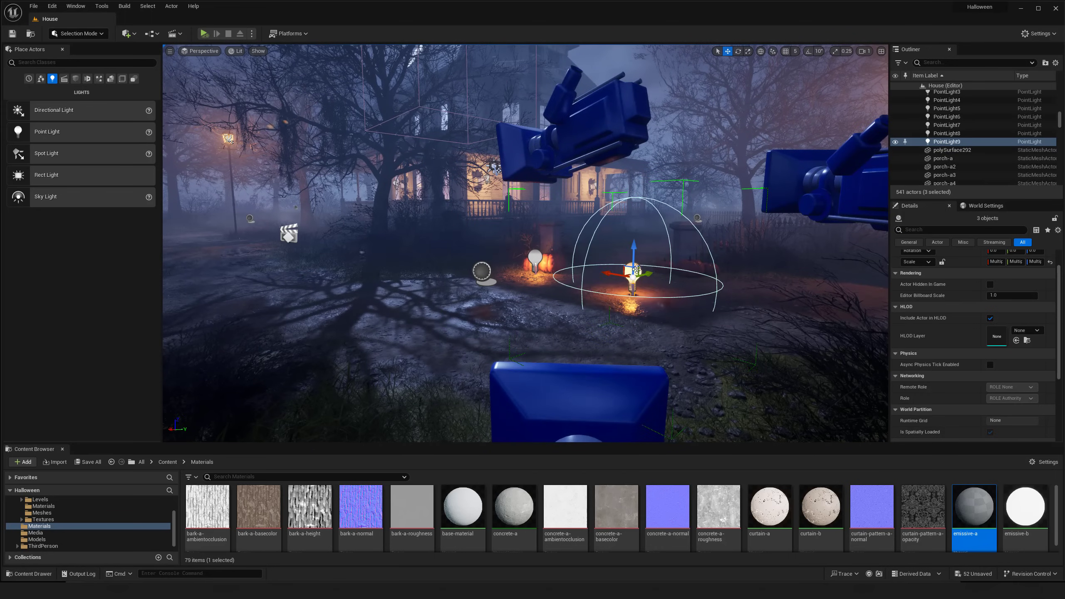
{"action": "mouse_move", "coordinate": [636, 270]}
{"action": "left_mouse_down"}
{"action": "mouse_move", "coordinate": [656, 266]}
{"action": "mouse_move", "coordinate": [672, 244]}
{"action": "mouse_move", "coordinate": [640, 270]}
{"action": "left_mouse_up"}
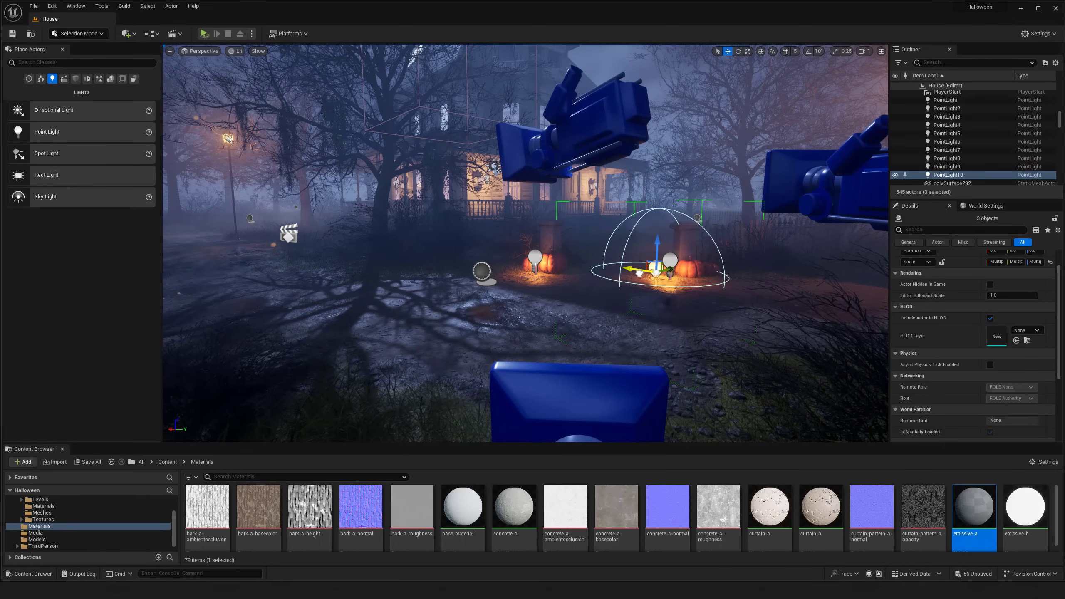
{"action": "left_click", "coordinate": [672, 269]}
{"action": "left_click_drag", "start_coordinate": [683, 260], "coordinate": [656, 263]}
{"action": "key", "text": "g"}
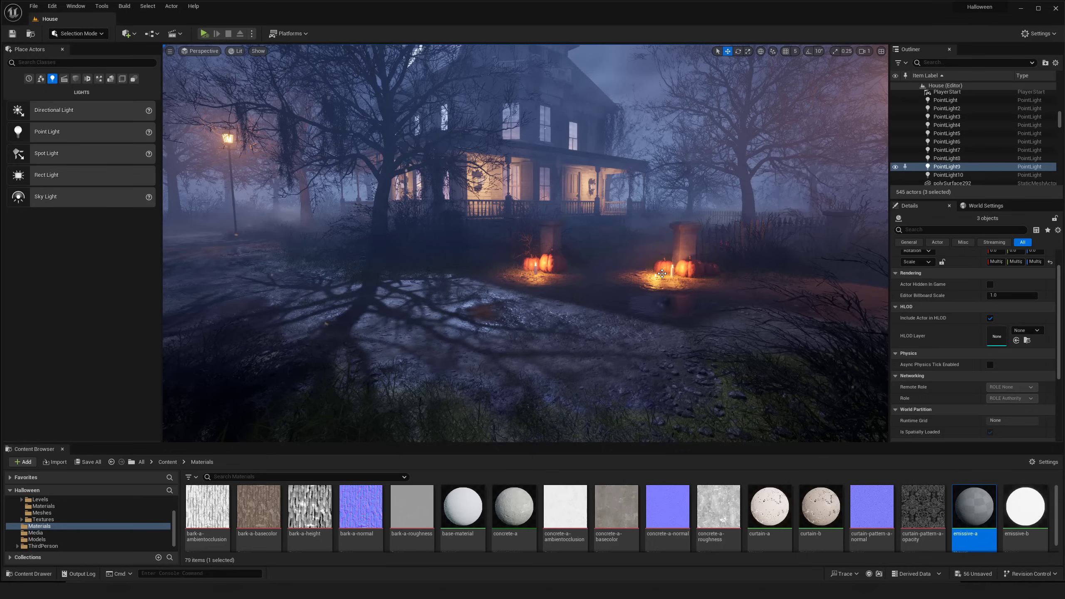
{"action": "key", "text": "g"}
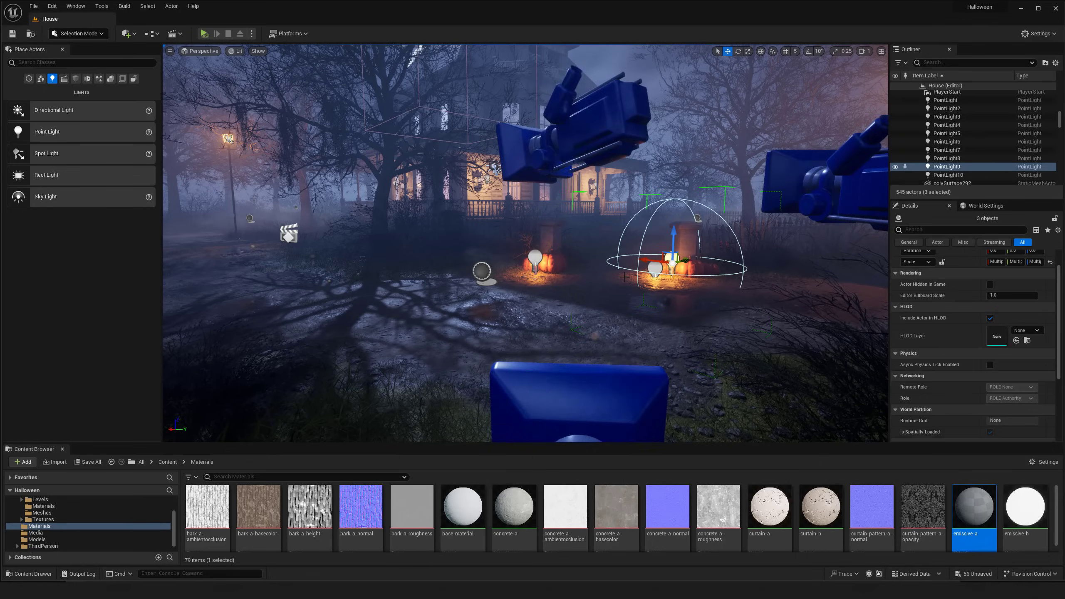
Adjust the height of the front candle beside the right pillar's pumpkins.
{"action": "key", "text": "f"}
{"action": "right_click_drag", "start_coordinate": [722, 306], "coordinate": [723, 305]}
{"action": "left_click", "coordinate": [722, 308]}
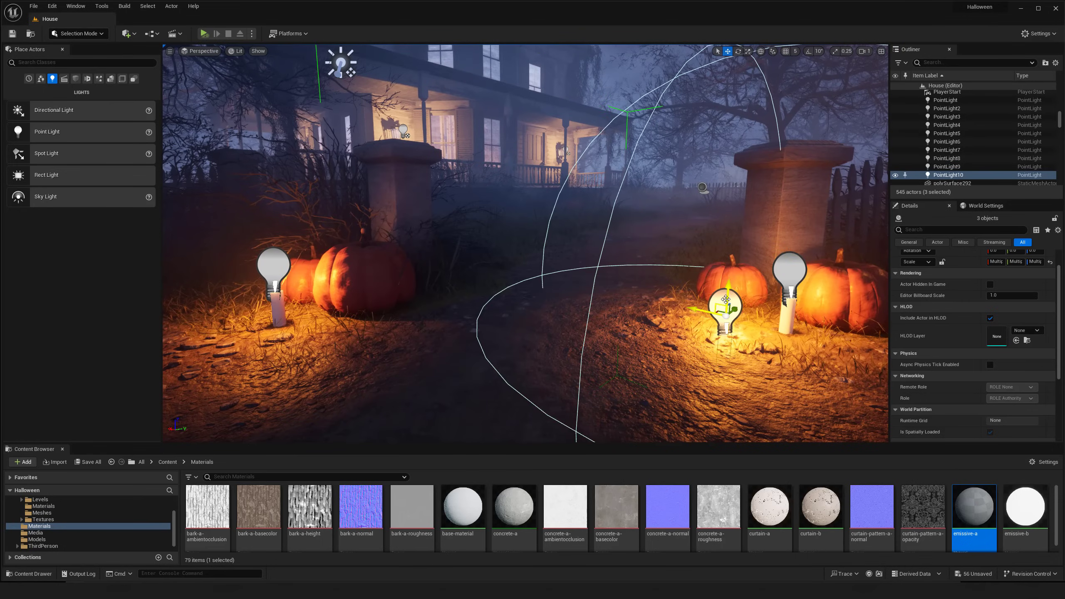
{"action": "left_click_drag", "start_coordinate": [730, 296], "coordinate": [730, 279]}
{"action": "right_click_drag", "start_coordinate": [759, 282], "coordinate": [760, 282]}
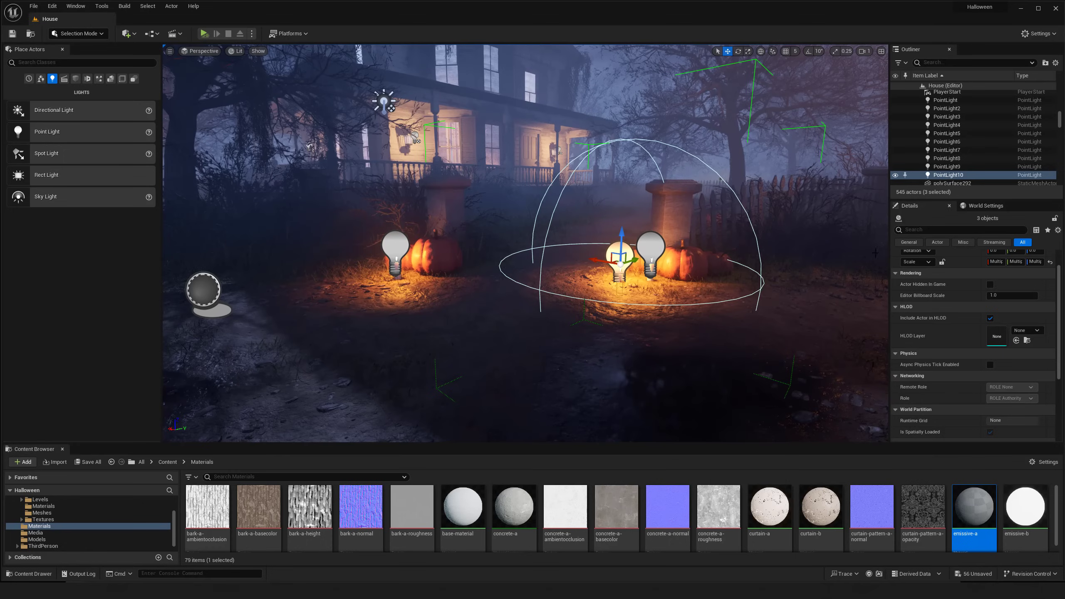
{"action": "right_click_drag", "start_coordinate": [625, 243], "coordinate": [625, 242]}
{"action": "right_click_drag", "start_coordinate": [441, 268], "coordinate": [441, 267]}
{"action": "key", "text": "g"}
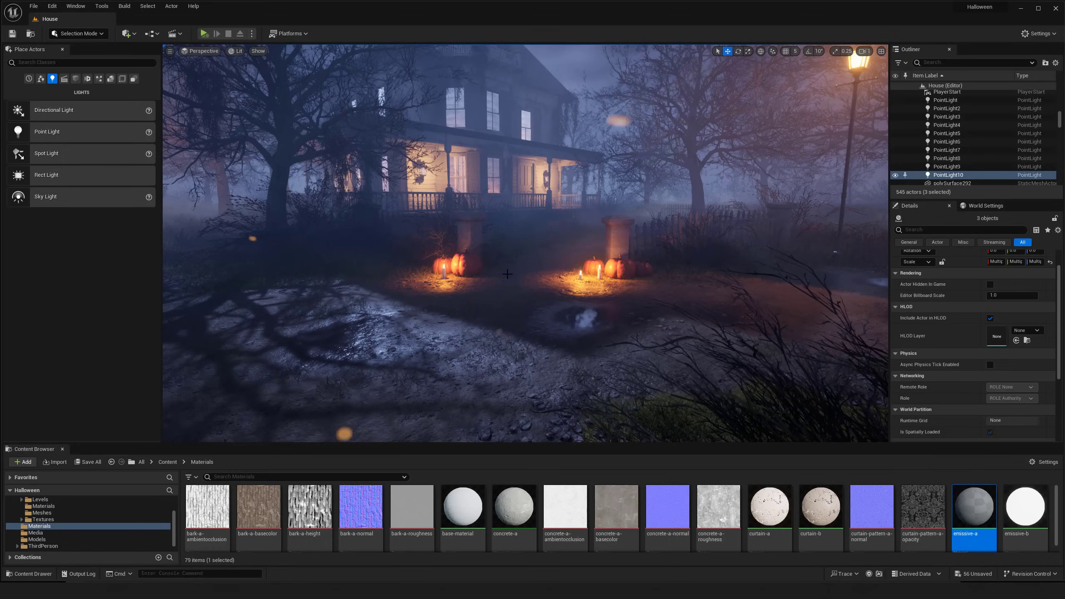
{"action": "key", "text": "g"}
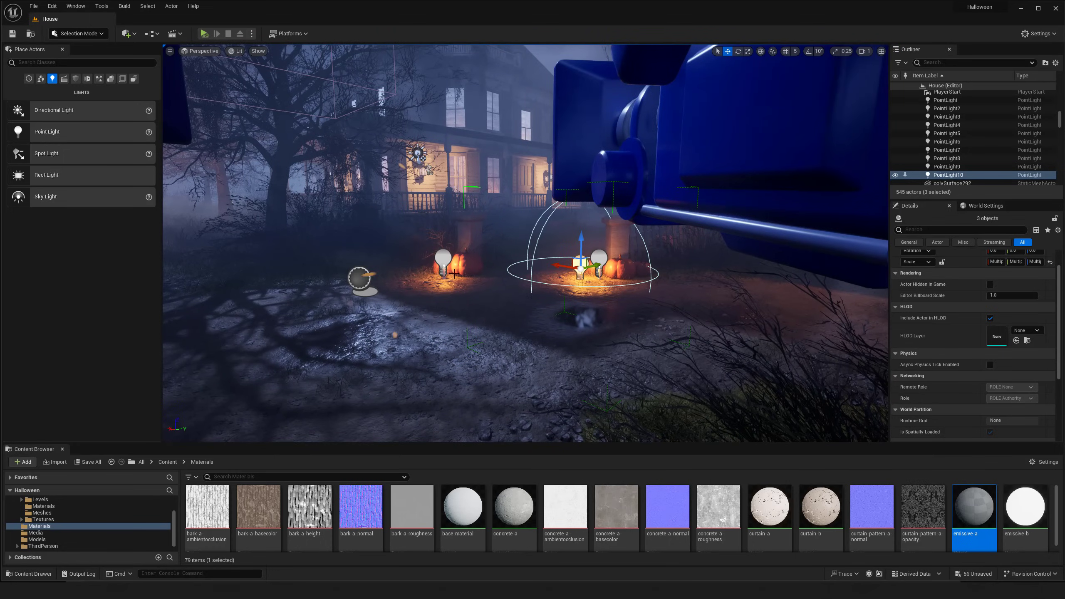
Duplicate the left pillar's candle and set the copy on the ground near the large tree left of the gate.
{"action": "left_click", "coordinate": [444, 264]}
{"action": "right_click_drag", "start_coordinate": [444, 264], "coordinate": [444, 264]}
{"action": "left_click_drag", "start_coordinate": [490, 258], "coordinate": [330, 263], "text": "alt"}
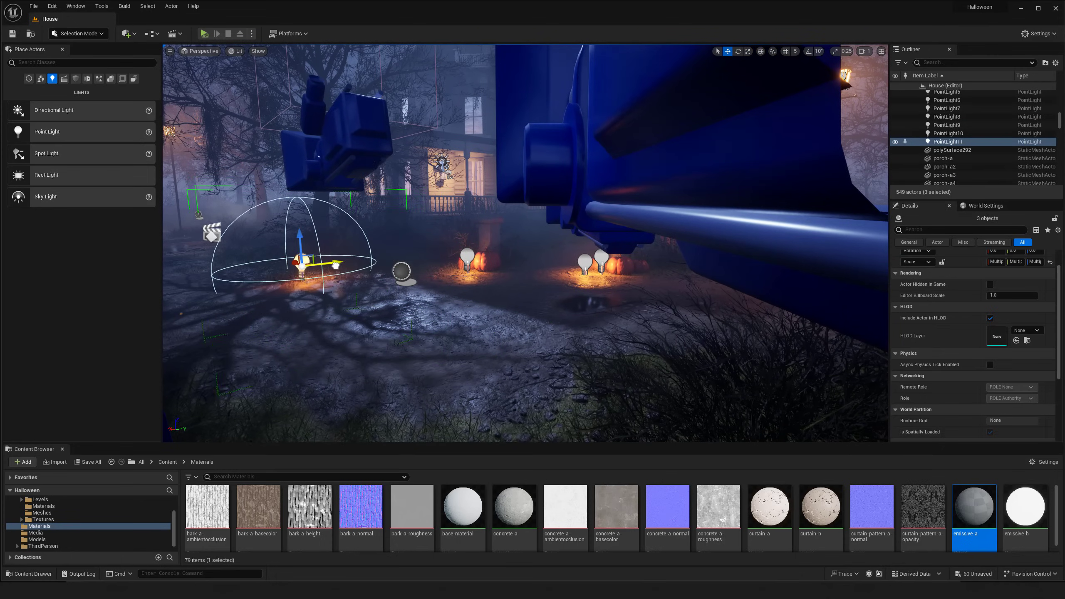
{"action": "key", "text": "g"}
{"action": "right_click_drag", "start_coordinate": [378, 272], "coordinate": [378, 272]}
{"action": "key", "text": "g"}
{"action": "key", "text": "g"}
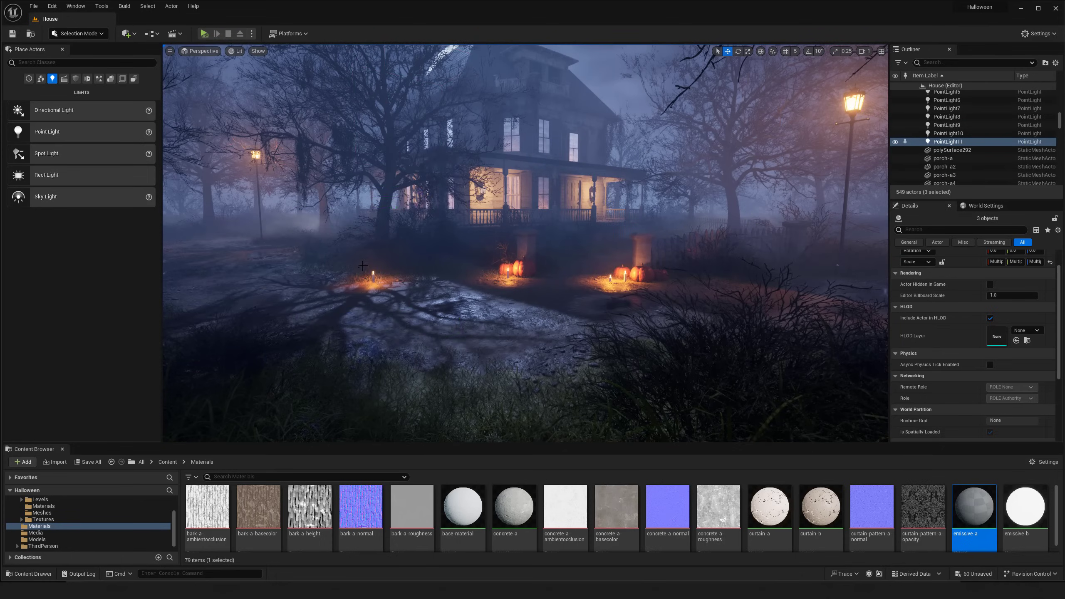
{"action": "key", "text": "g"}
{"action": "left_click_drag", "start_coordinate": [365, 266], "coordinate": [358, 265]}
{"action": "key", "text": "g"}
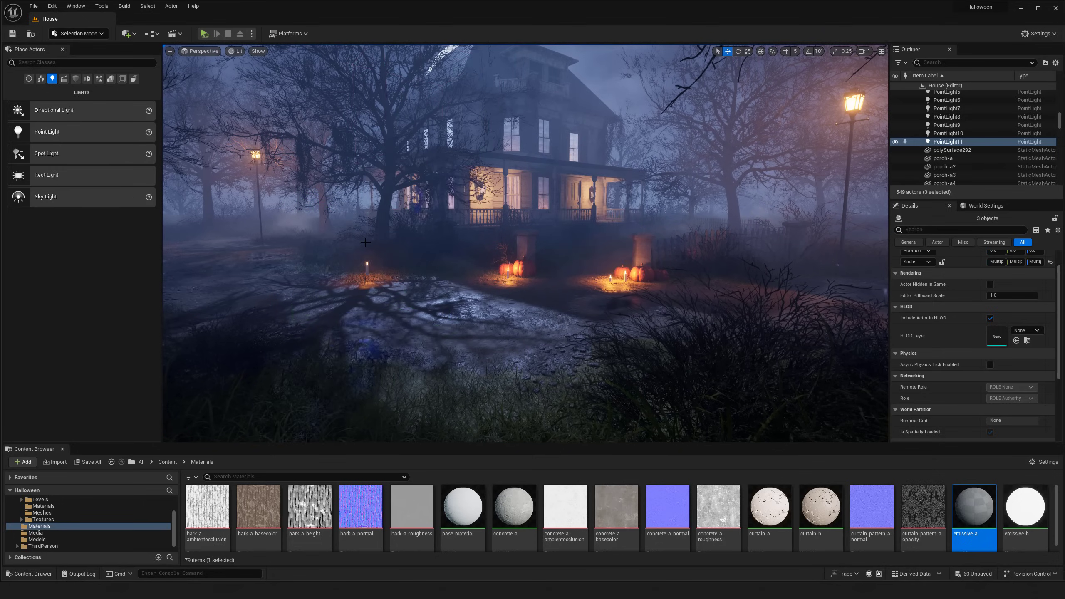
{"action": "key", "text": "g"}
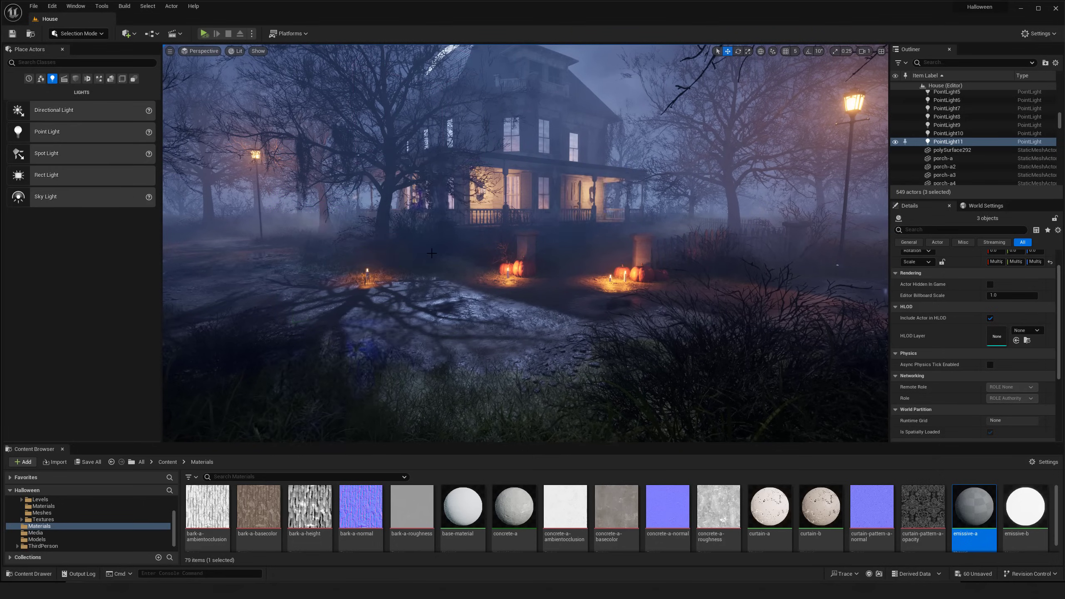
Duplicate a candle from the right pillar's pumpkins and place the copy on the open ground near the street lamp.
{"action": "right_click_drag", "start_coordinate": [424, 259], "coordinate": [419, 260]}
{"action": "key", "text": "g"}
{"action": "key", "text": "g"}
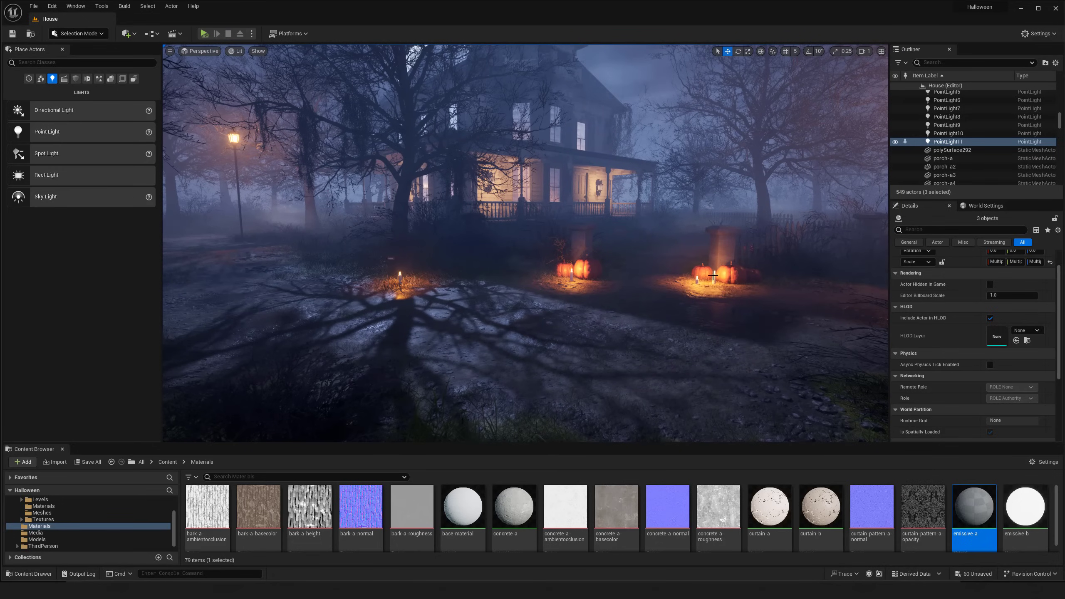
{"action": "left_click", "coordinate": [712, 275]}
{"action": "right_click_drag", "start_coordinate": [713, 276], "coordinate": [755, 275]}
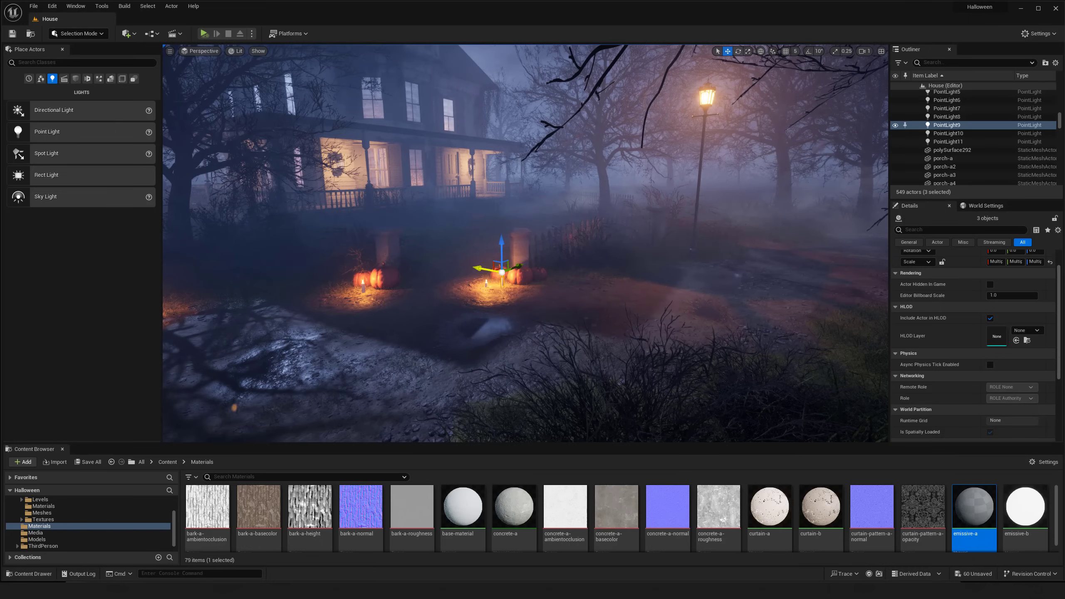
{"action": "left_click_drag", "start_coordinate": [478, 269], "coordinate": [753, 309], "text": "alt"}
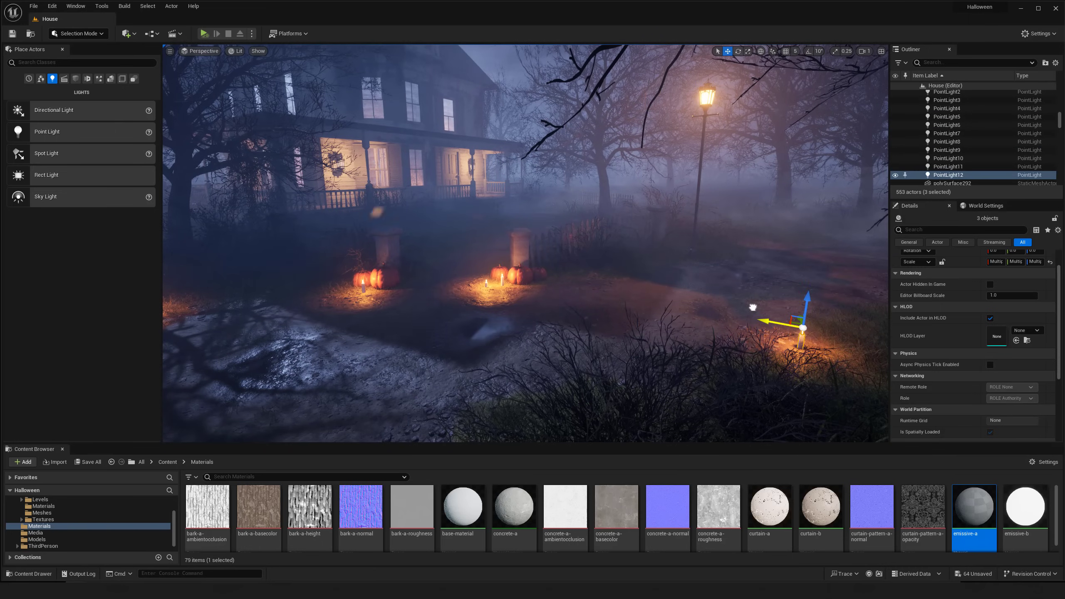
{"action": "right_click_drag", "start_coordinate": [760, 302], "coordinate": [760, 302]}
{"action": "key", "text": "d"}
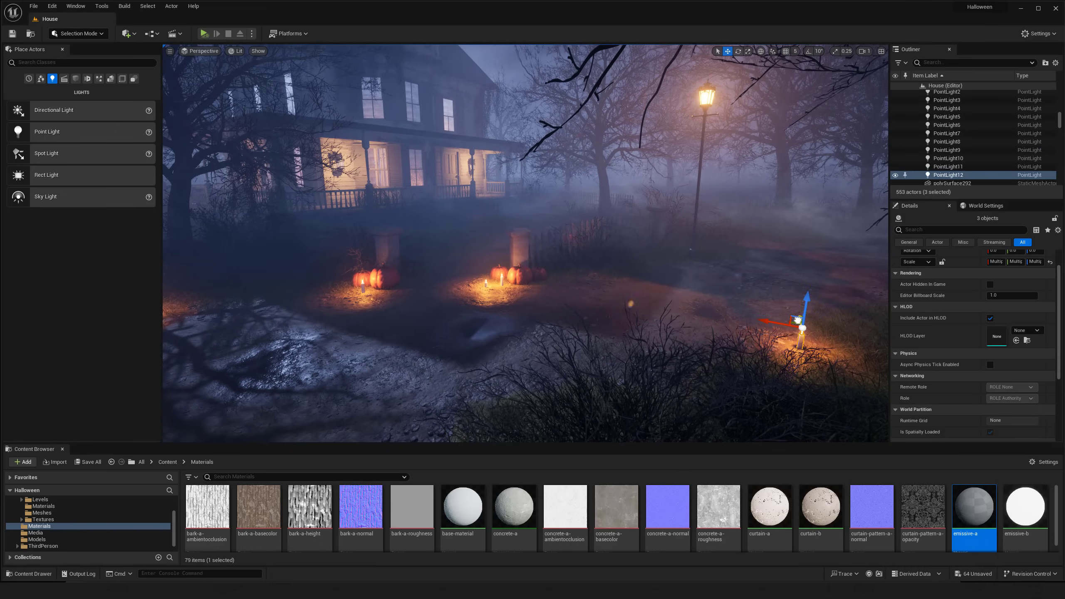
Duplicate the roadside candle and place the copy on top of the right gate pillar.
{"action": "left_click_drag", "start_coordinate": [798, 320], "coordinate": [804, 253], "text": "alt"}
{"action": "left_click_drag", "start_coordinate": [767, 308], "coordinate": [509, 306]}
{"action": "left_click_drag", "start_coordinate": [522, 238], "coordinate": [509, 206]}
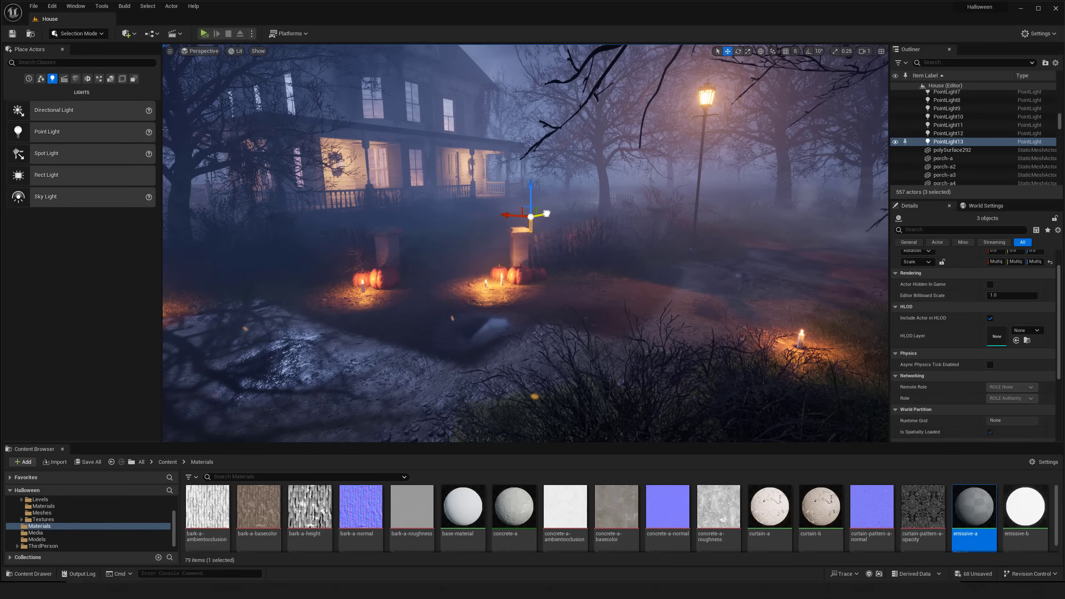
{"action": "left_click_drag", "start_coordinate": [546, 214], "coordinate": [547, 214]}
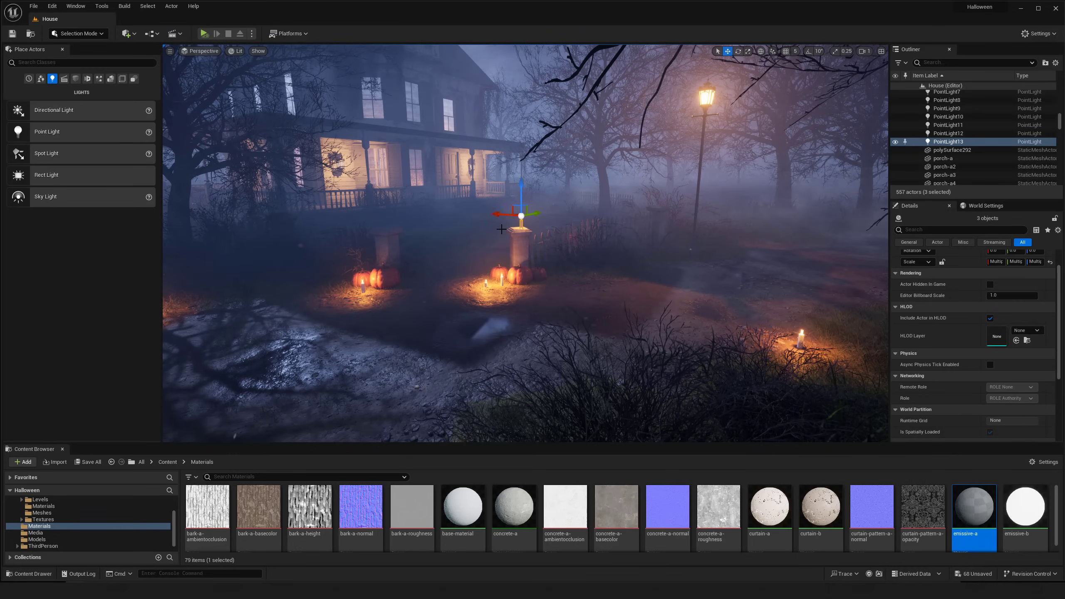
{"action": "key", "text": "g"}
{"action": "right_click_drag", "start_coordinate": [480, 242], "coordinate": [428, 243]}
{"action": "key", "text": "s"}
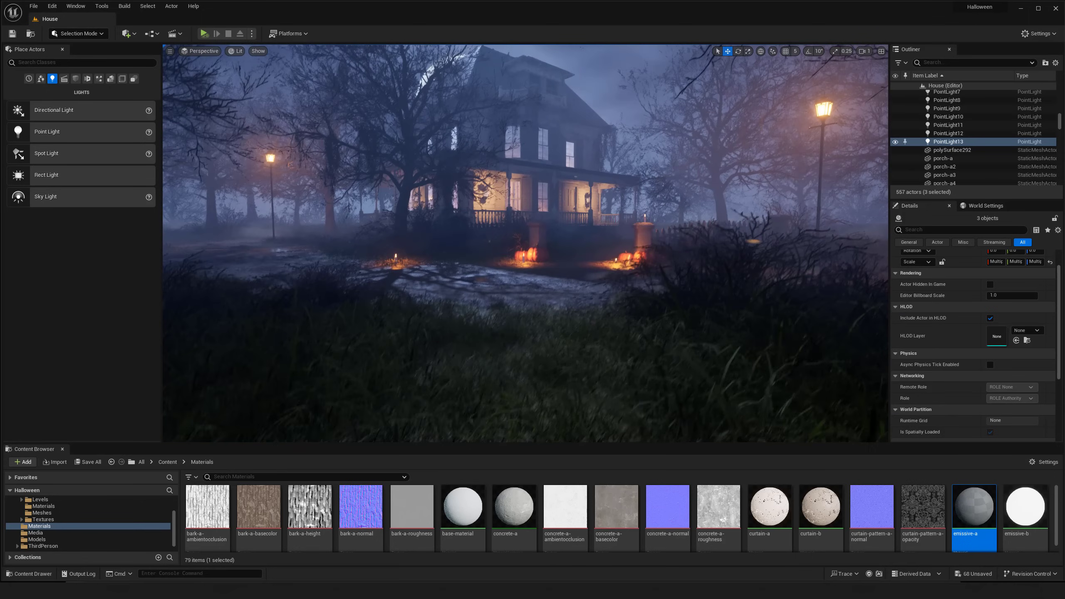
{"action": "key", "text": "w"}
{"action": "right_click_drag", "start_coordinate": [547, 267], "coordinate": [553, 259]}
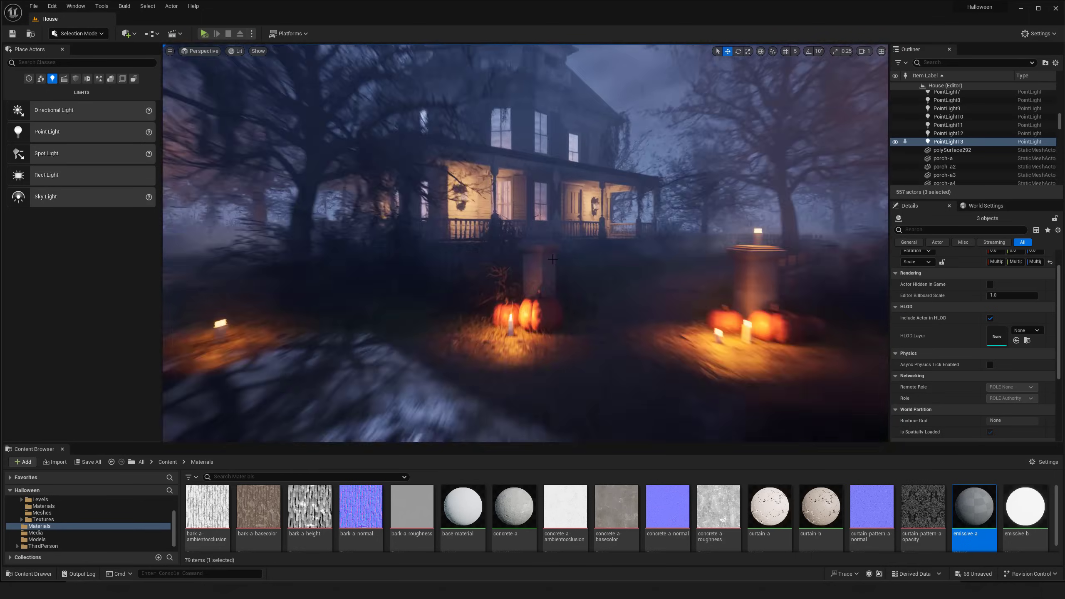
Duplicate the pillar-top candle and place the copy on the garden path just behind the gate.
{"action": "key", "text": "g"}
{"action": "left_click_drag", "start_coordinate": [739, 223], "coordinate": [611, 252], "text": "alt"}
{"action": "key", "text": "g"}
{"action": "middle_click_drag", "start_coordinate": [591, 339], "coordinate": [605, 322]}
{"action": "key", "text": "g"}
Duplicate the path candle and place the copy farther back along the path toward the house.
{"action": "left_click_drag", "start_coordinate": [571, 326], "coordinate": [706, 280], "text": "alt"}
{"action": "key", "text": "g"}
{"action": "key", "text": "g"}
{"action": "key", "text": "g"}
{"action": "key", "text": "g"}
{"action": "key", "text": "g"}
{"action": "right_click_drag", "start_coordinate": [620, 308], "coordinate": [625, 307]}
{"action": "key", "text": "w"}
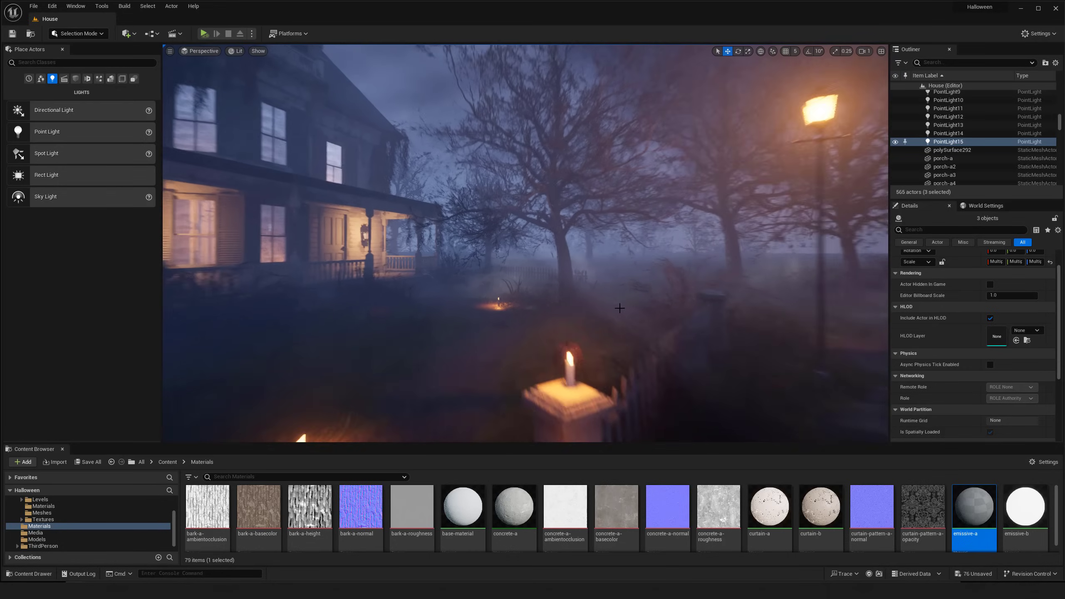
Add a second candle beside the far path candle and place another copy on the porch by the steps.
{"action": "key", "text": "g"}
{"action": "left_click_drag", "start_coordinate": [477, 298], "coordinate": [433, 299], "text": "alt"}
{"action": "key", "text": "w"}
{"action": "right_click_drag", "start_coordinate": [503, 302], "coordinate": [415, 303]}
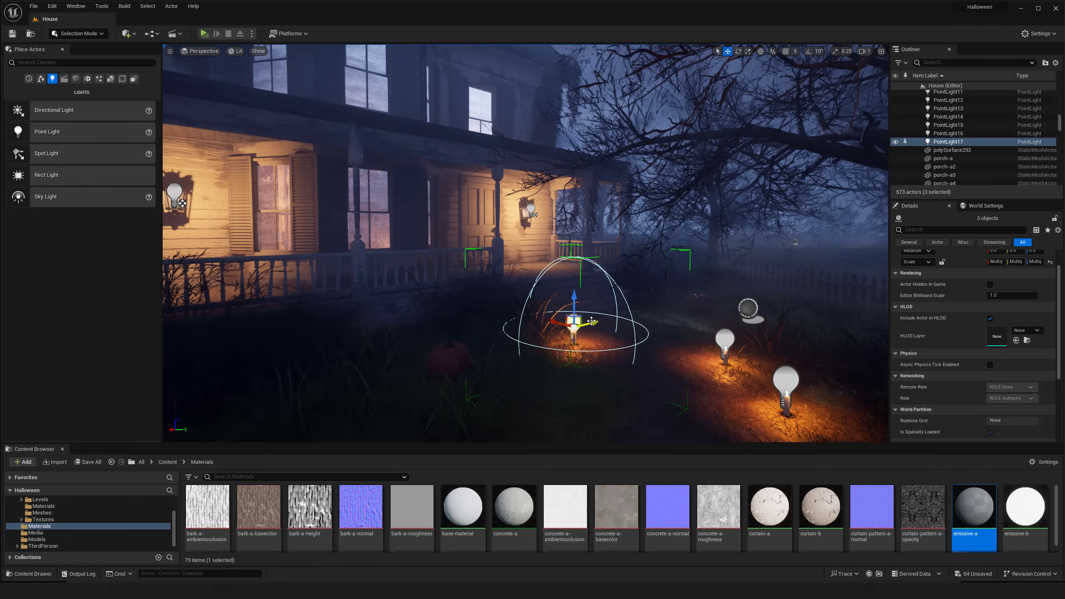
{"action": "left_click_drag", "start_coordinate": [572, 312], "coordinate": [636, 312]}
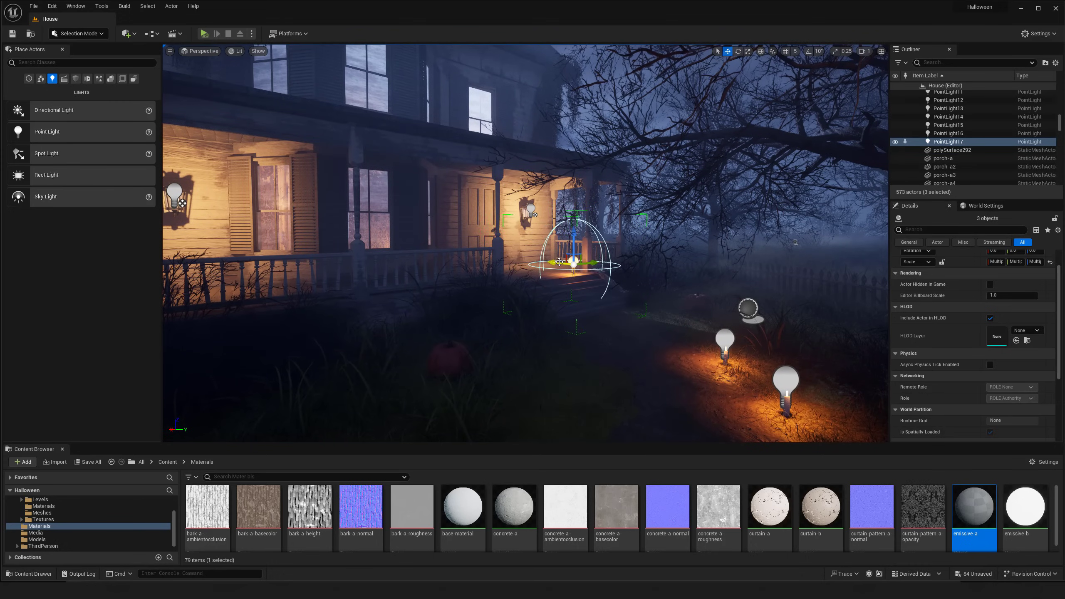
Duplicate the porch candle and arrange the pair beside the post at the top of the porch steps.
{"action": "key", "text": "w"}
{"action": "right_click_drag", "start_coordinate": [608, 286], "coordinate": [587, 285]}
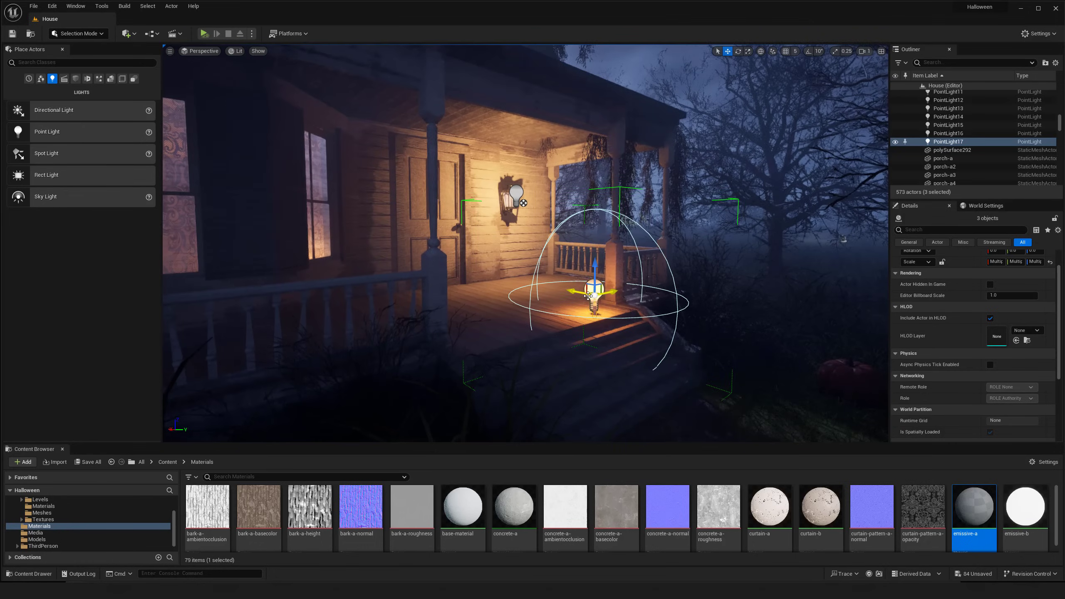
{"action": "left_click_drag", "start_coordinate": [615, 290], "coordinate": [635, 279]}
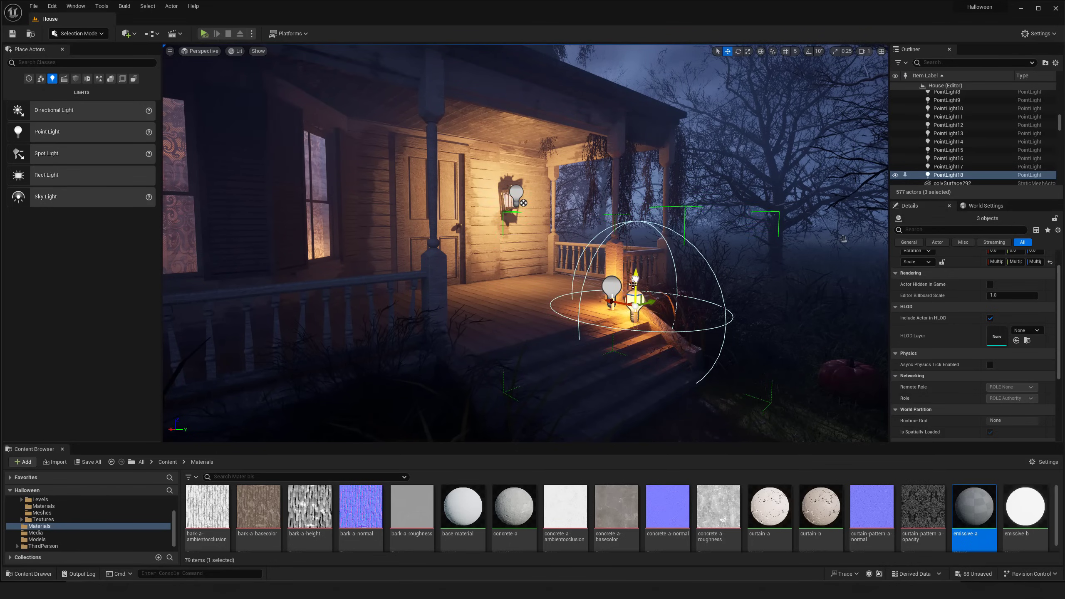
{"action": "left_click", "coordinate": [611, 308]}
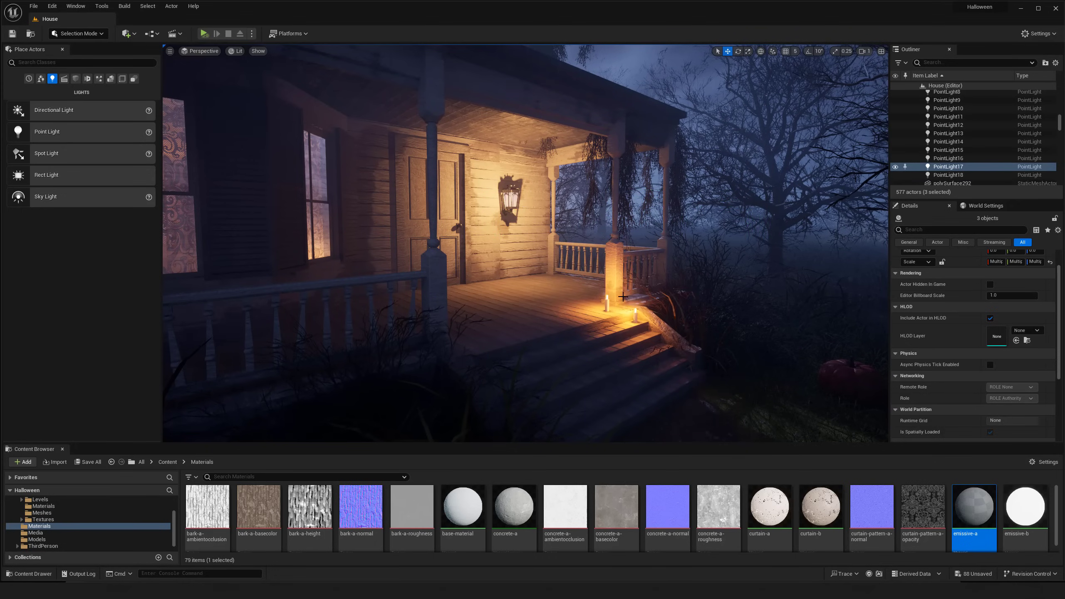
{"action": "right_click_drag", "start_coordinate": [623, 297], "coordinate": [612, 283]}
{"action": "key", "text": "g"}
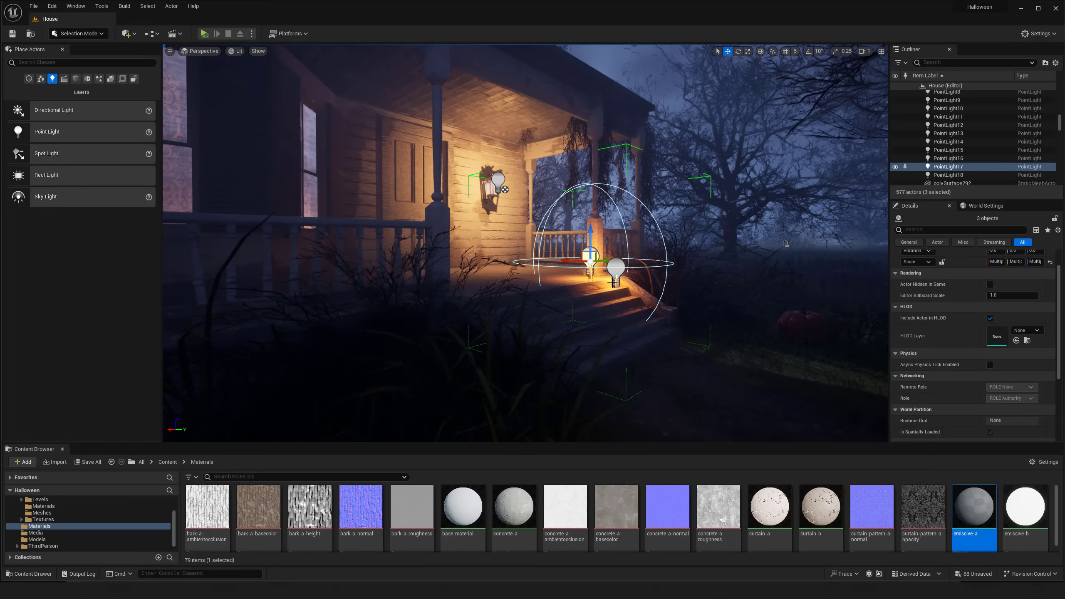
Duplicate a porch-step candle and place the copy at the porch's front railing.
{"action": "left_click_drag", "start_coordinate": [606, 260], "coordinate": [384, 194], "text": "alt"}
{"action": "key", "text": "g"}
{"action": "right_click_drag", "start_coordinate": [384, 194], "coordinate": [361, 191]}
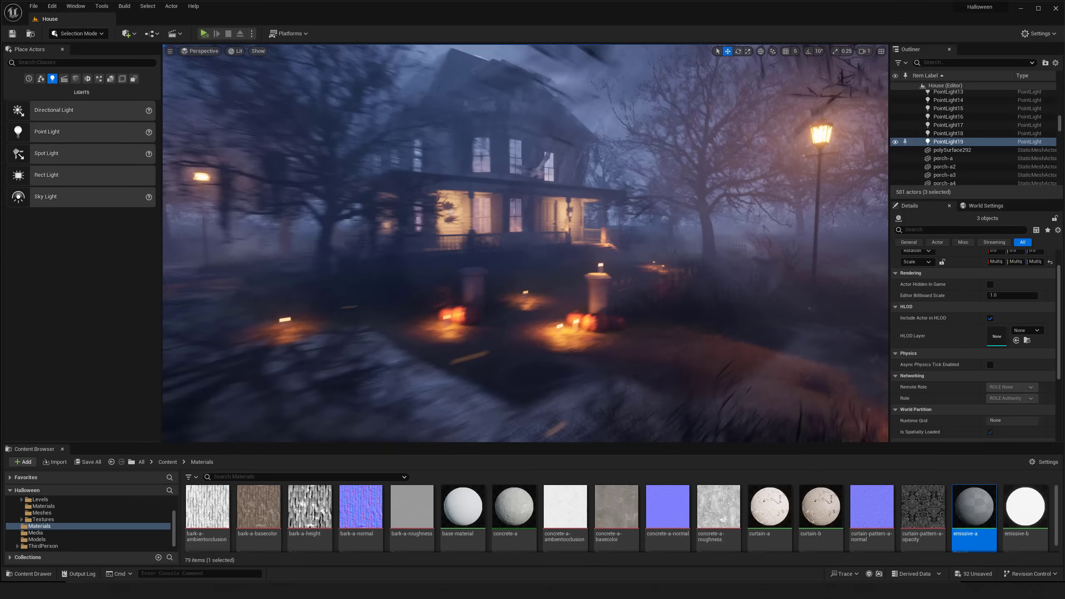
{"action": "right_click_drag", "start_coordinate": [507, 263], "coordinate": [506, 300]}
Duplicate the path candle behind the gate and place the copy farther along the path, beside the right pillar.
{"action": "key", "text": "g"}
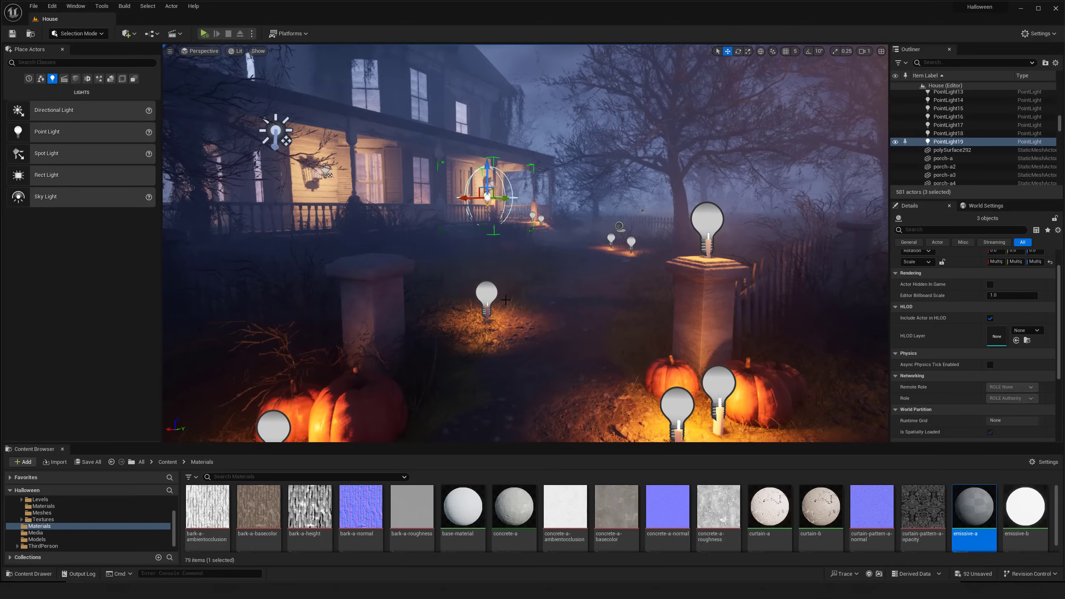
{"action": "left_click", "coordinate": [494, 296]}
{"action": "left_click_drag", "start_coordinate": [495, 296], "coordinate": [597, 265], "text": "alt"}
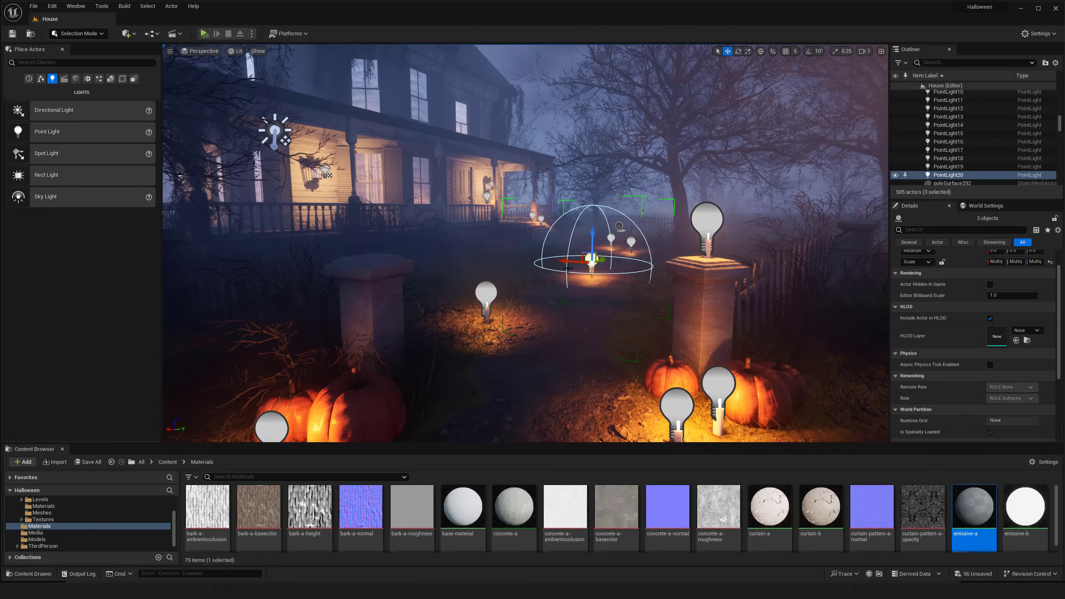
Examine the candle arrangement around the gate, path and porch from near and far, without the editor icons.
{"action": "key", "text": "g"}
{"action": "key", "text": "g"}
{"action": "key", "text": "g"}
{"action": "key", "text": "g"}
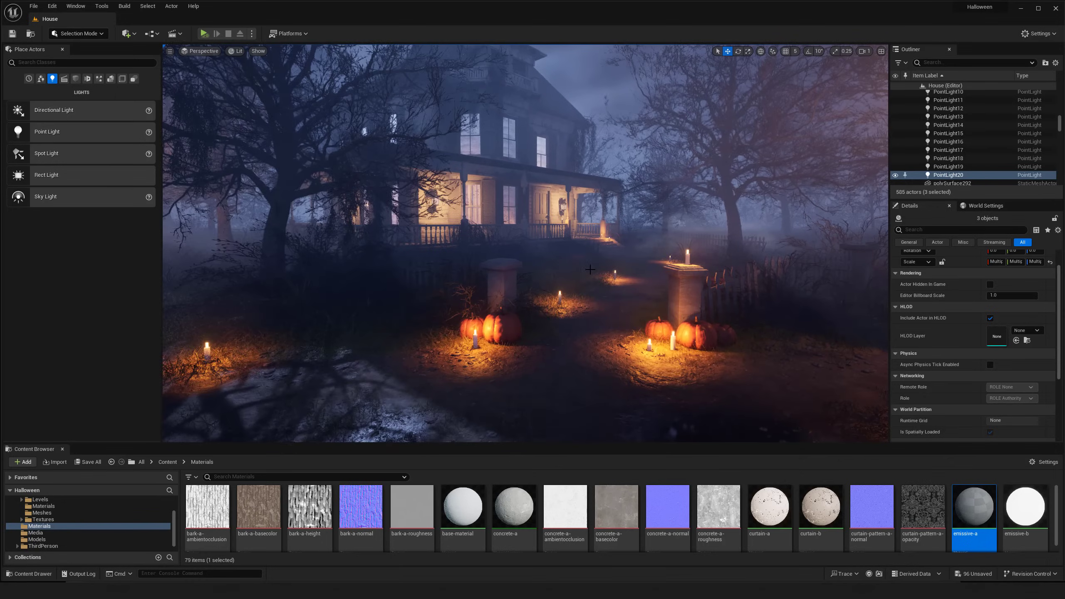
{"action": "key", "text": "s"}
{"action": "right_click_drag", "start_coordinate": [584, 271], "coordinate": [529, 290]}
{"action": "key", "text": "w"}
{"action": "key", "text": "w"}
{"action": "key", "text": "g"}
{"action": "key", "text": "g"}
{"action": "key", "text": "d"}
{"action": "key", "text": "w"}
{"action": "key", "text": "s"}
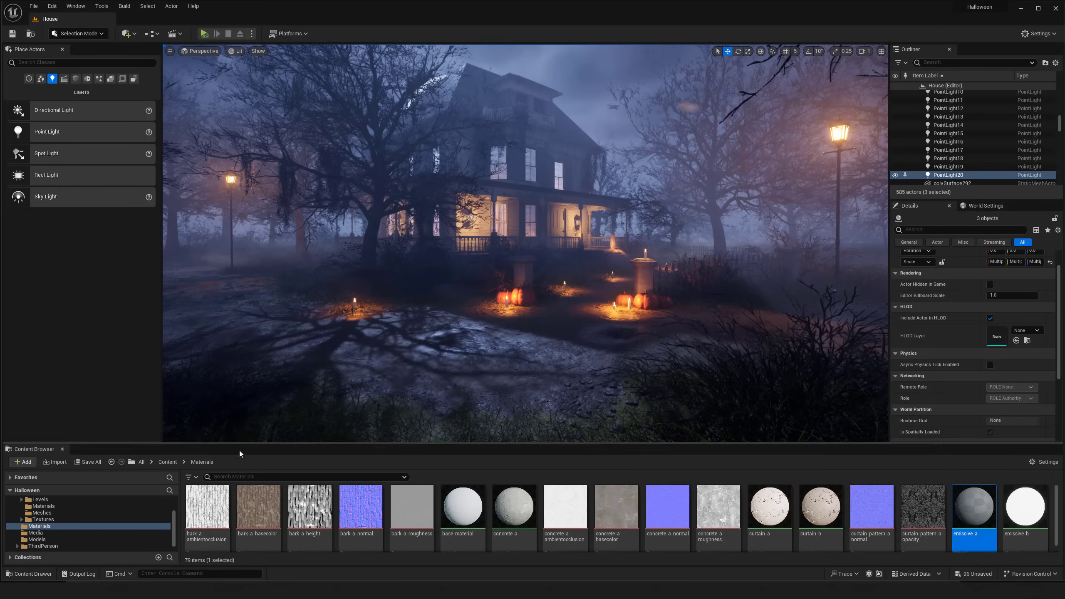
Set the color temperature of the three porch point lights to 2200.
{"action": "left_click", "coordinate": [168, 463]}
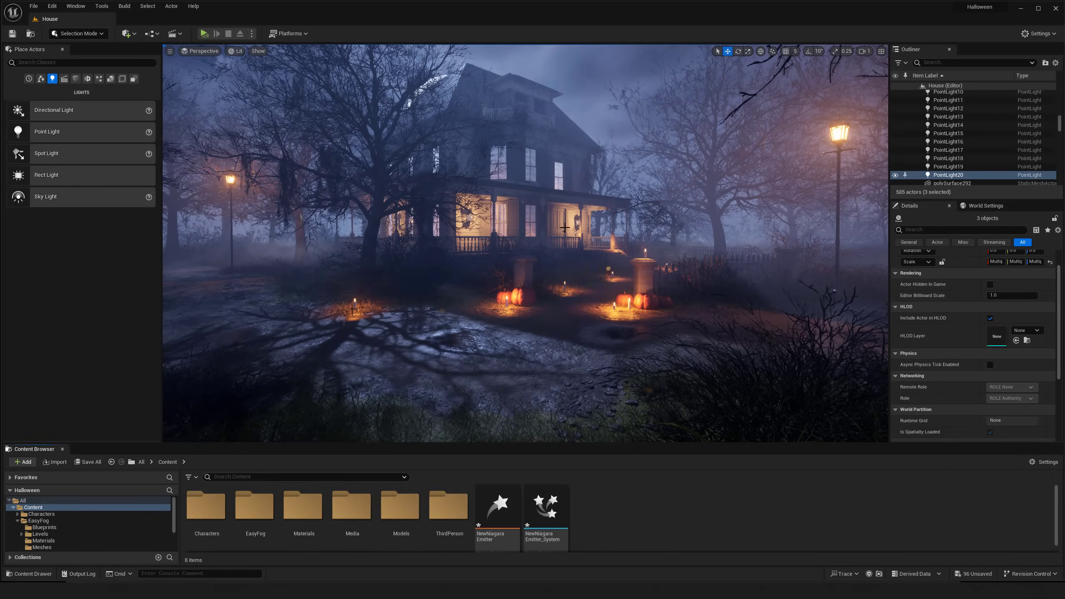
{"action": "left_click", "coordinate": [578, 222]}
{"action": "key", "text": "w"}
{"action": "right_click_drag", "start_coordinate": [578, 222], "coordinate": [503, 252]}
{"action": "key", "text": "g"}
{"action": "left_click", "coordinate": [474, 241]}
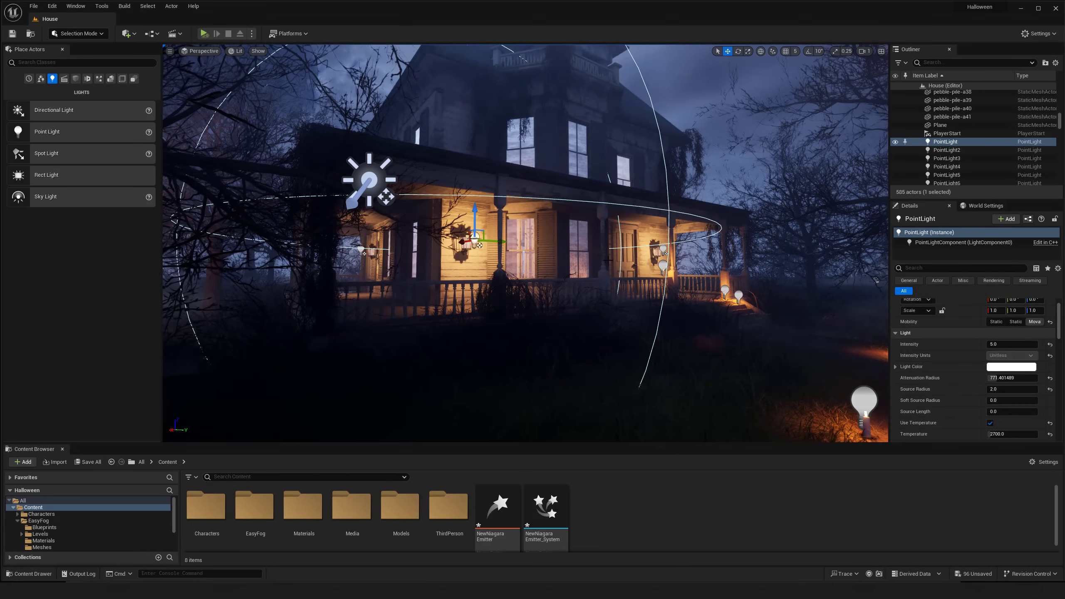
{"action": "left_click", "coordinate": [663, 252], "text": "shift"}
{"action": "key", "text": "w"}
{"action": "right_click_drag", "start_coordinate": [552, 253], "coordinate": [549, 251]}
{"action": "left_click", "coordinate": [325, 251], "text": "shift"}
{"action": "key", "text": "s"}
{"action": "right_click_drag", "start_coordinate": [325, 251], "coordinate": [331, 253]}
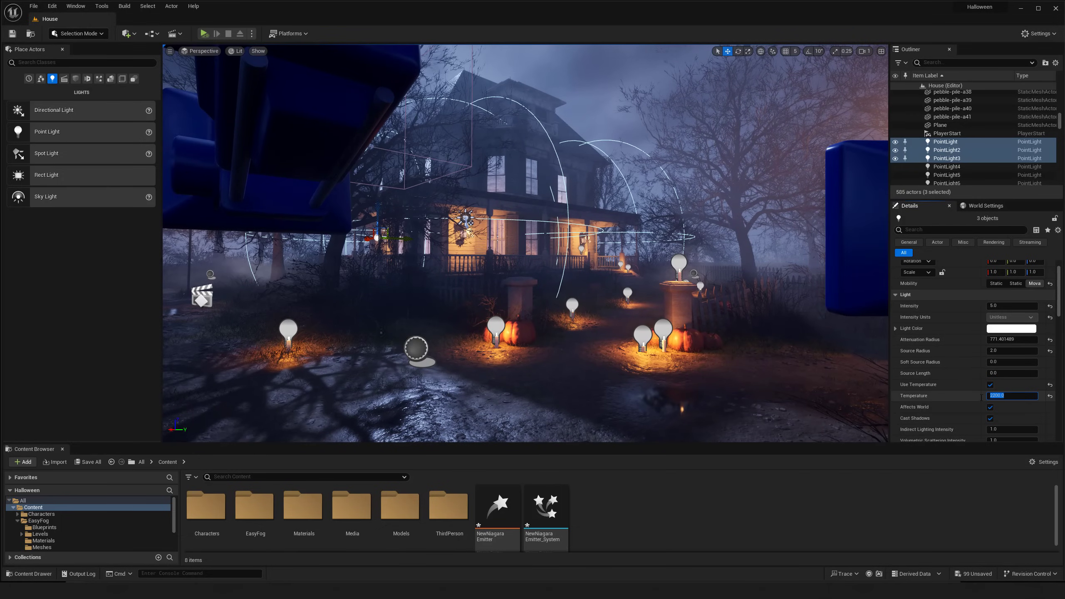
{"action": "key", "text": "s"}
{"action": "right_click_drag", "start_coordinate": [713, 318], "coordinate": [705, 320]}
{"action": "key", "text": "g"}
{"action": "key", "text": "s"}
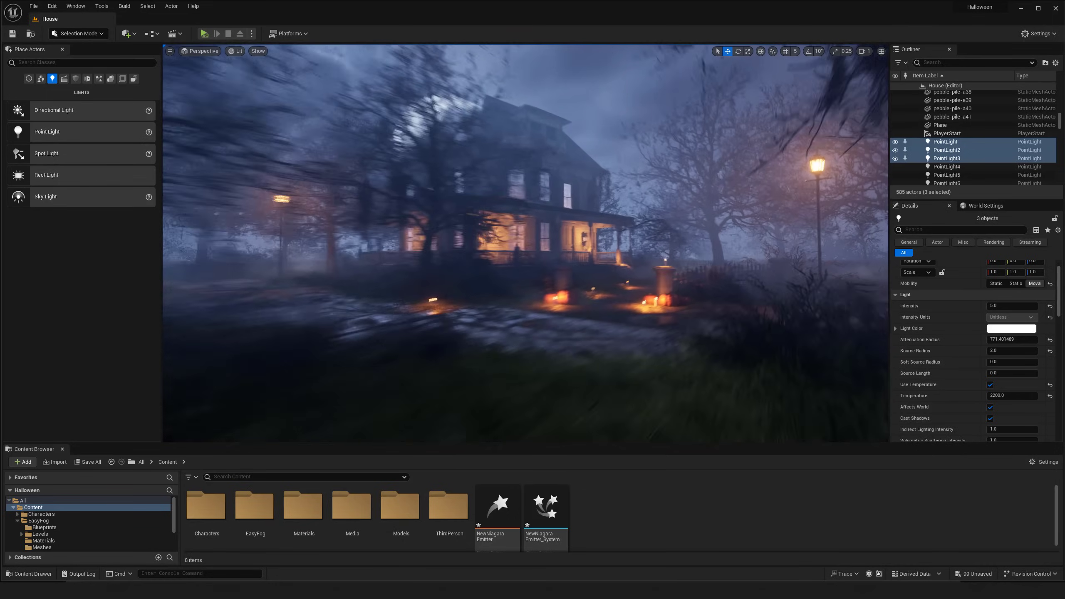
{"action": "right_click_drag", "start_coordinate": [494, 320], "coordinate": [494, 319]}
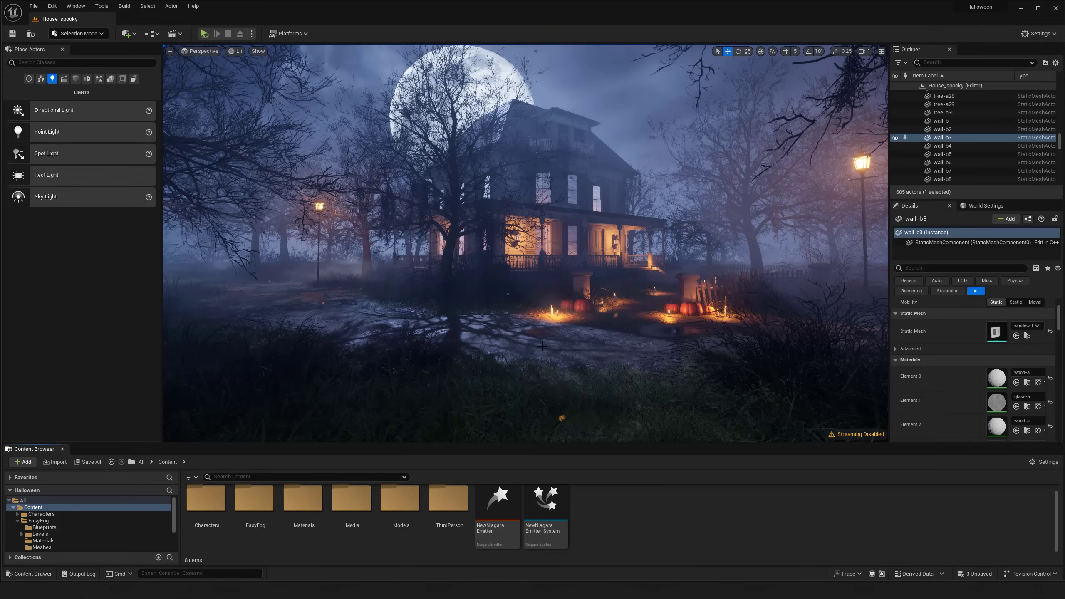
Make the upper window's glass-a material Translucent with the Default Lit shading model, and apply the change.
{"action": "right_click_drag", "start_coordinate": [542, 346], "coordinate": [556, 345]}
{"action": "key", "text": "w"}
{"action": "right_click_drag", "start_coordinate": [583, 200], "coordinate": [583, 200]}
{"action": "double_click", "coordinate": [942, 162]}
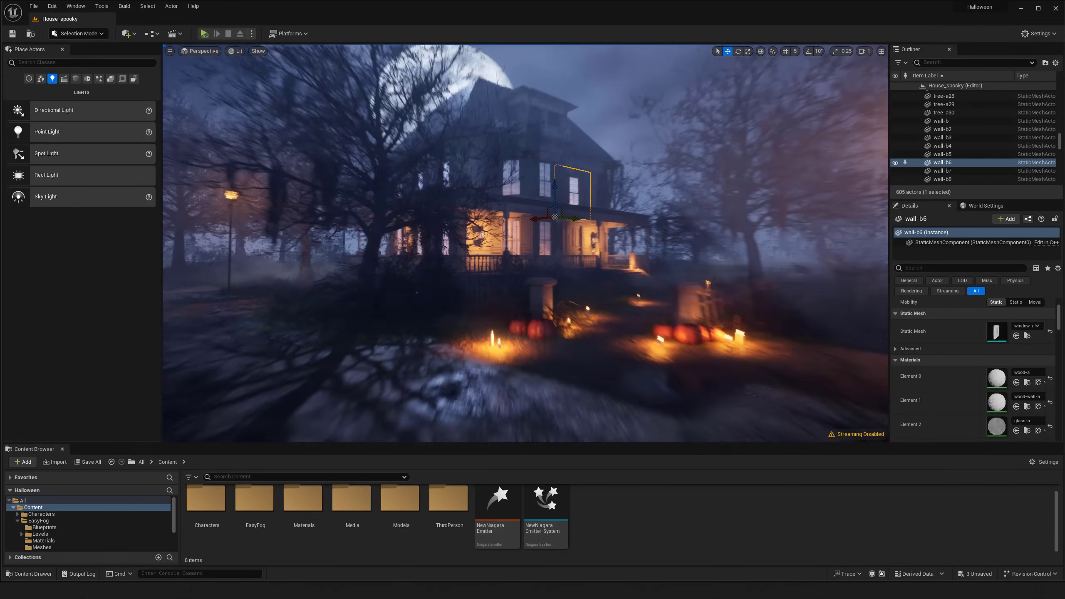
{"action": "double_click", "coordinate": [996, 425]}
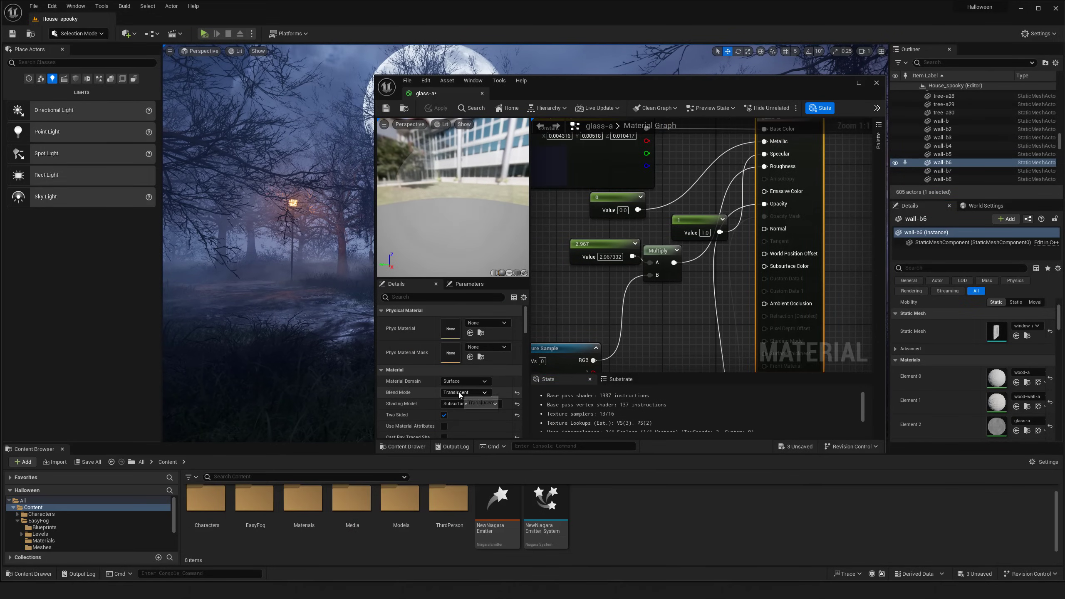
{"action": "left_click", "coordinate": [460, 404]}
{"action": "left_click", "coordinate": [462, 419]}
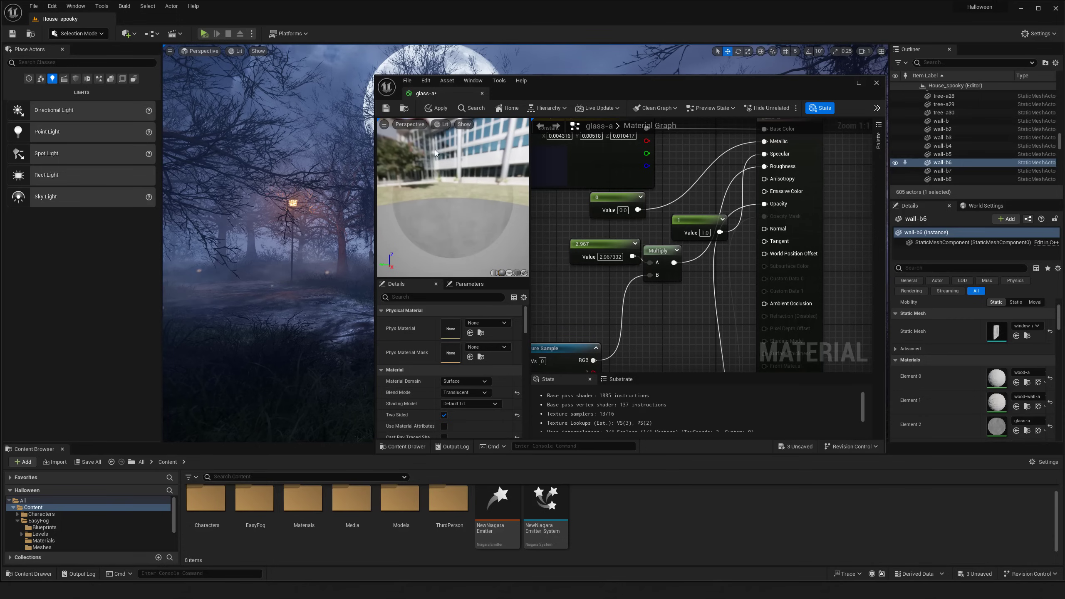
{"action": "left_click", "coordinate": [436, 106]}
{"action": "left_click", "coordinate": [481, 93]}
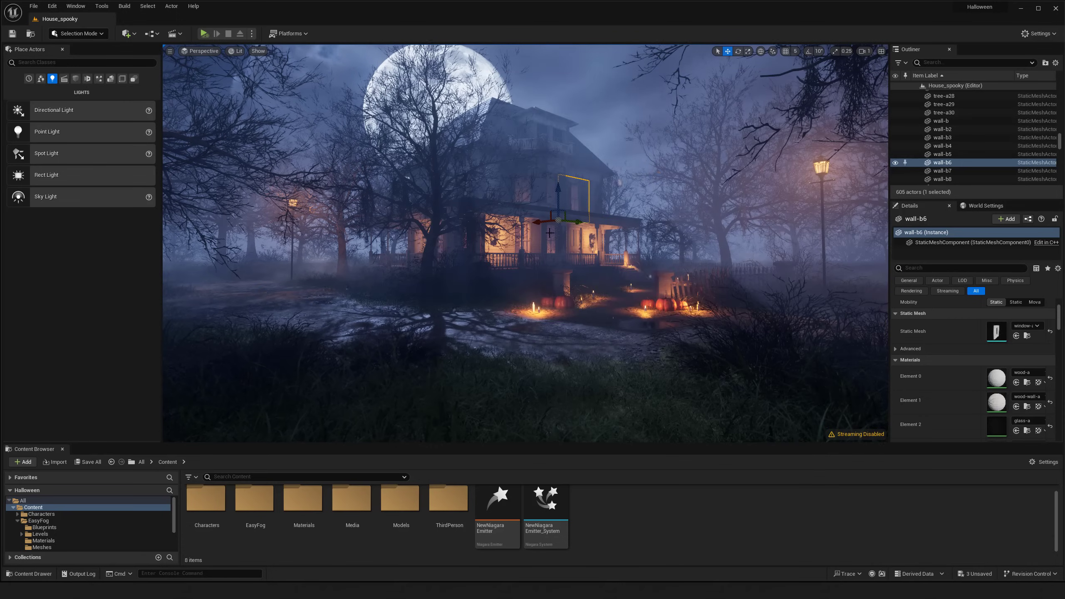
Place a new point light at the upper-floor window above the porch entrance.
{"action": "right_click_drag", "start_coordinate": [567, 223], "coordinate": [562, 213]}
{"action": "key", "text": "g"}
{"action": "key", "text": "w"}
{"action": "right_click_drag", "start_coordinate": [348, 262], "coordinate": [347, 256]}
{"action": "left_click_drag", "start_coordinate": [81, 131], "coordinate": [530, 174]}
{"action": "key", "text": "g"}
{"action": "key", "text": "g"}
{"action": "key", "text": "g"}
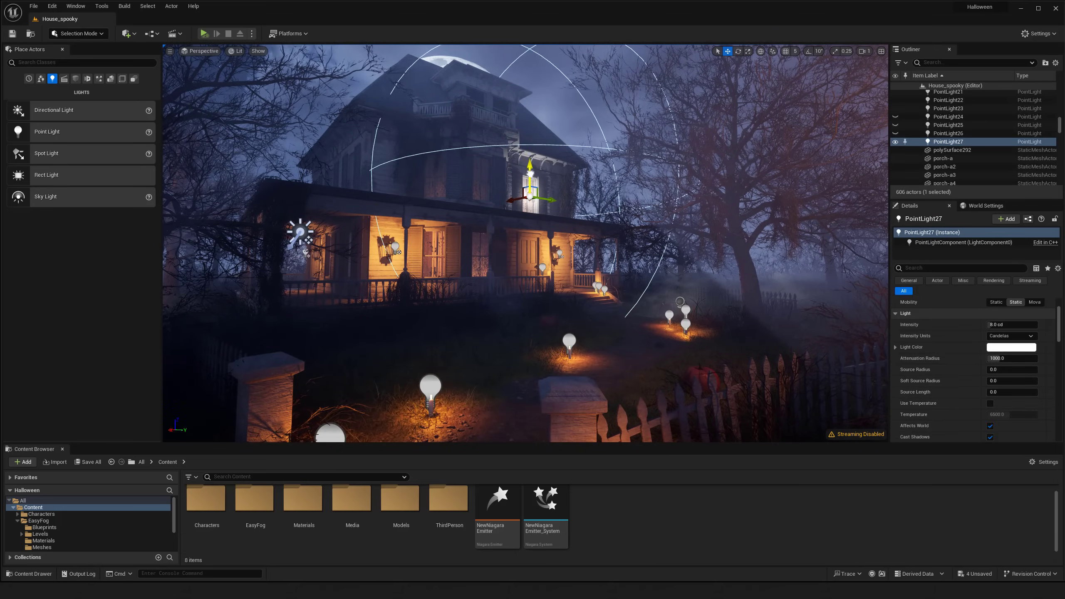
Set the upper window light's intensity to 1 cd and enable its color temperature at about 3122.
{"action": "key", "text": "g"}
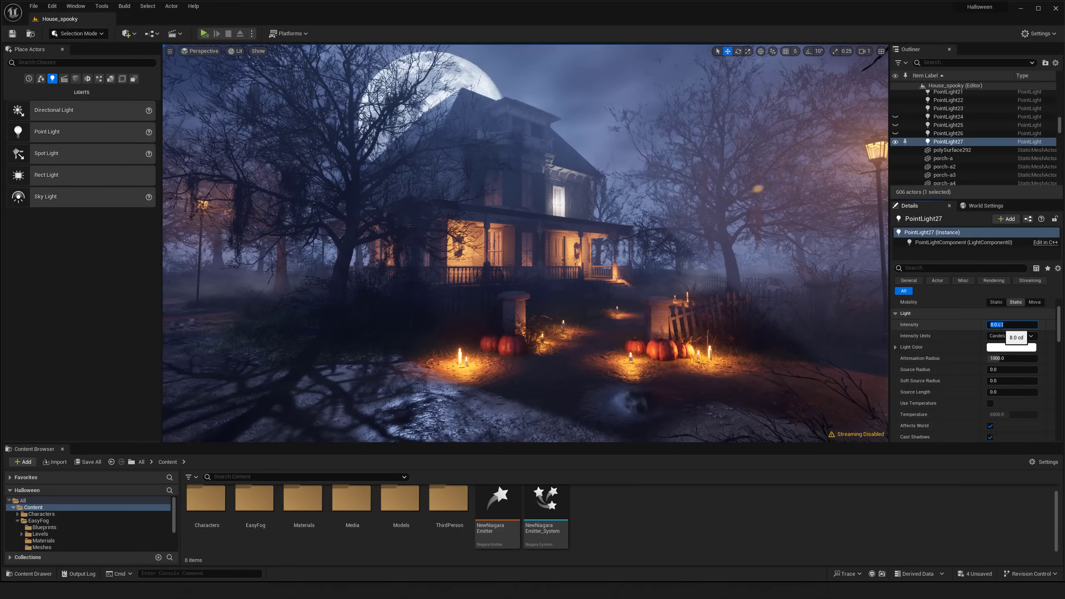
{"action": "type", "text": "1"}
{"action": "key", "text": "Return"}
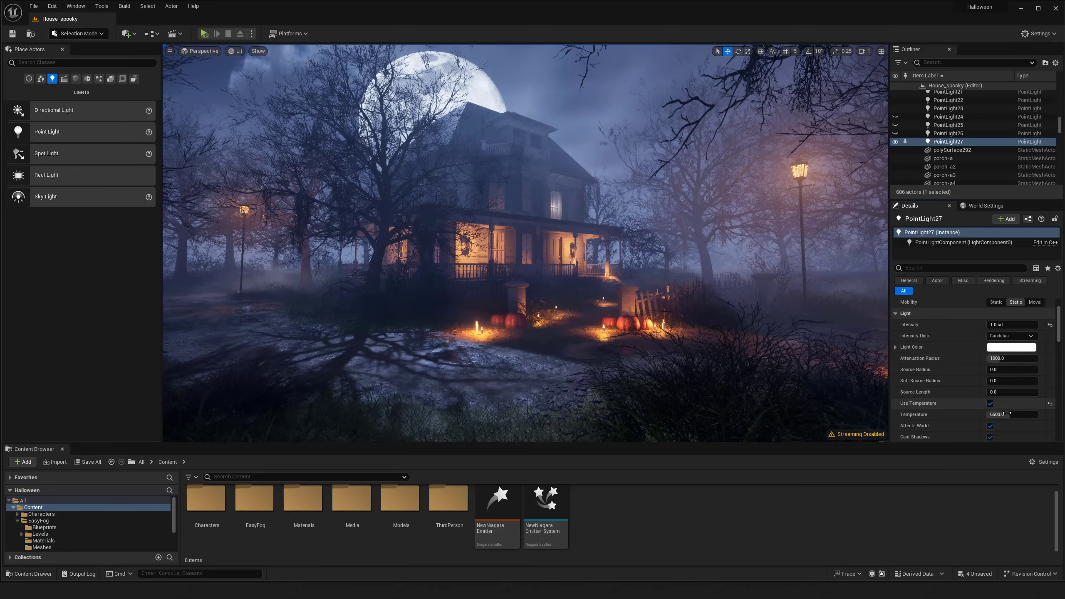
{"action": "left_click_drag", "start_coordinate": [1007, 414], "coordinate": [1002, 414]}
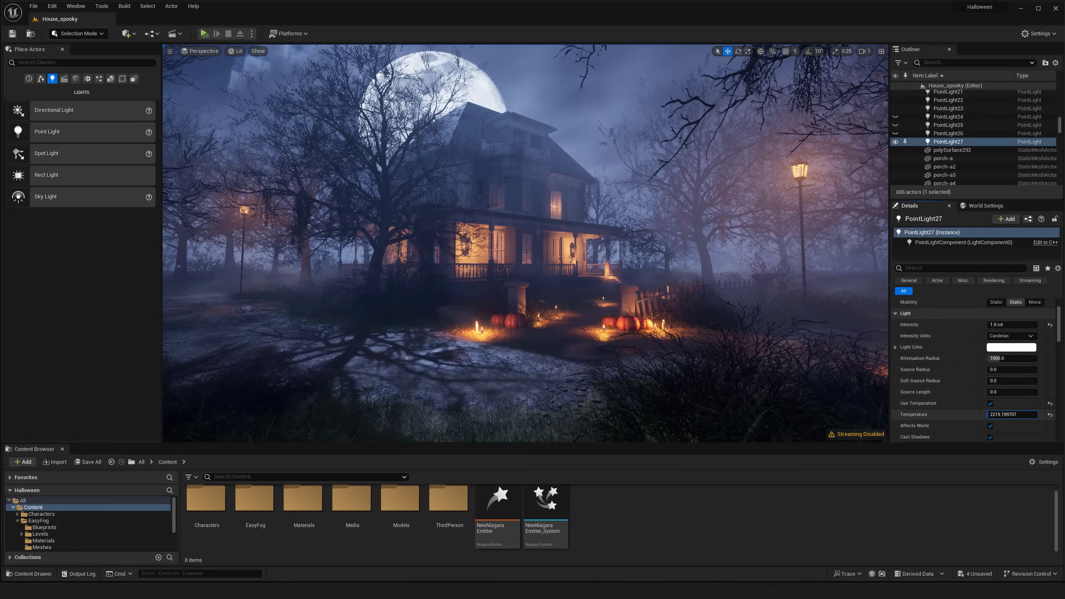
{"action": "left_click_drag", "start_coordinate": [993, 415], "coordinate": [993, 415]}
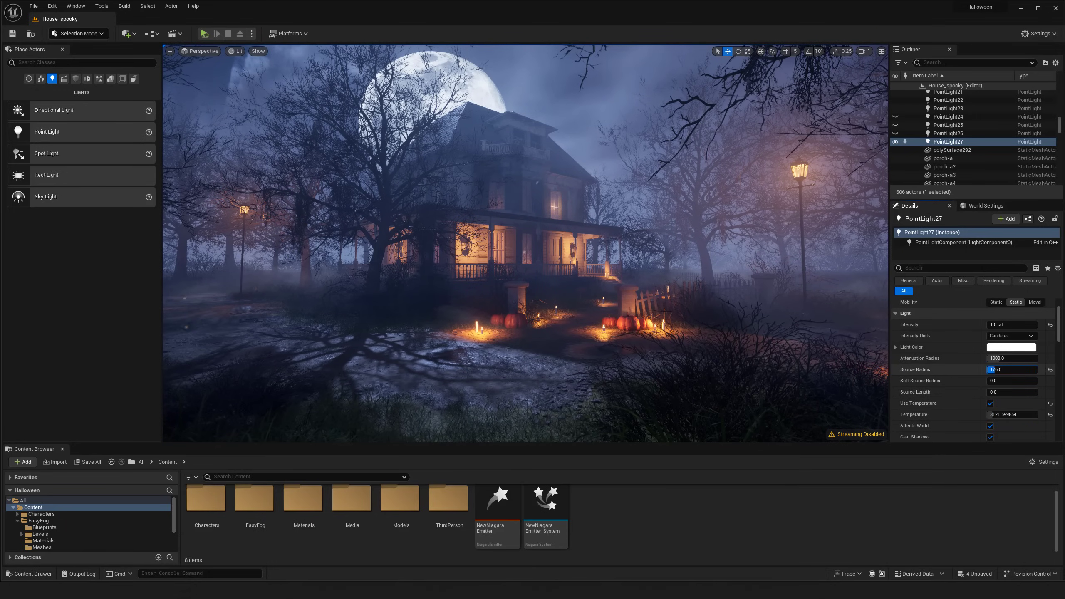
Set the upper window light's source radius to 112, temperature to 2200 and intensity to 0.5 cd.
{"action": "left_click_drag", "start_coordinate": [992, 370], "coordinate": [990, 369]}
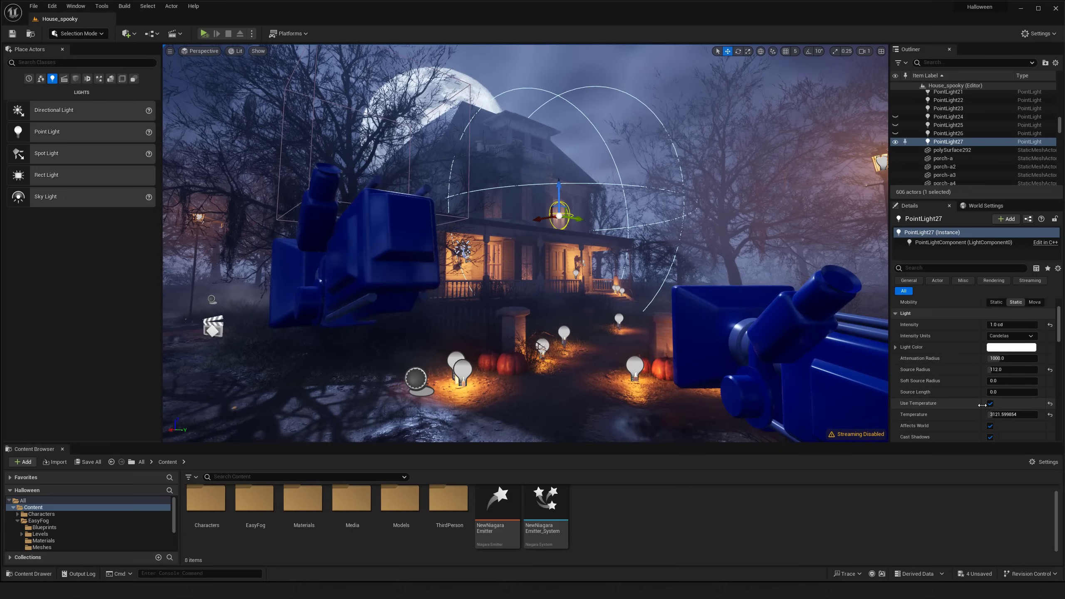
{"action": "left_click", "coordinate": [1001, 414]}
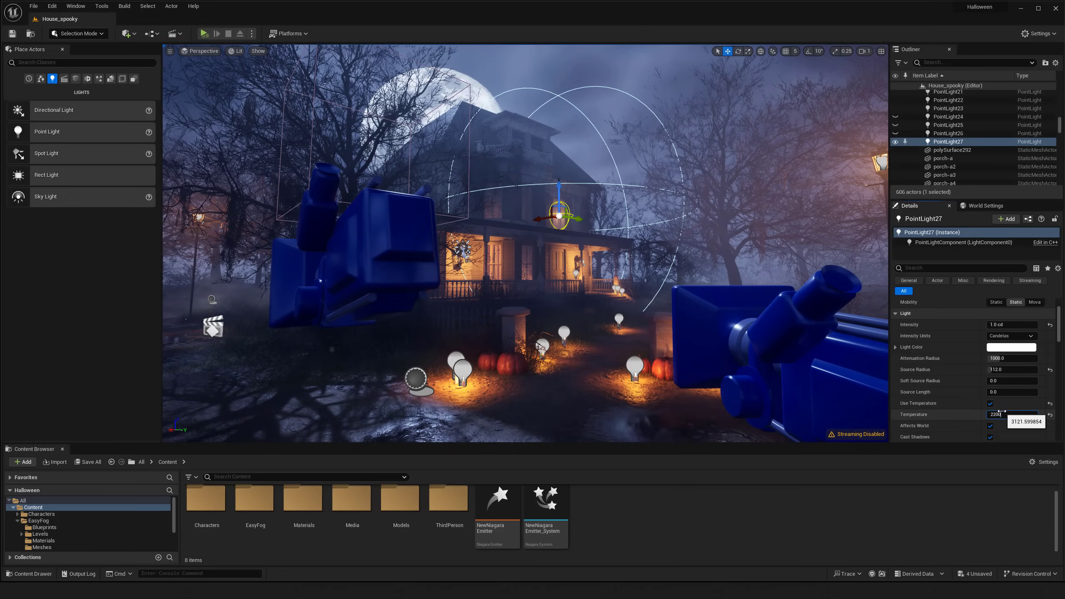
{"action": "key", "text": "Return"}
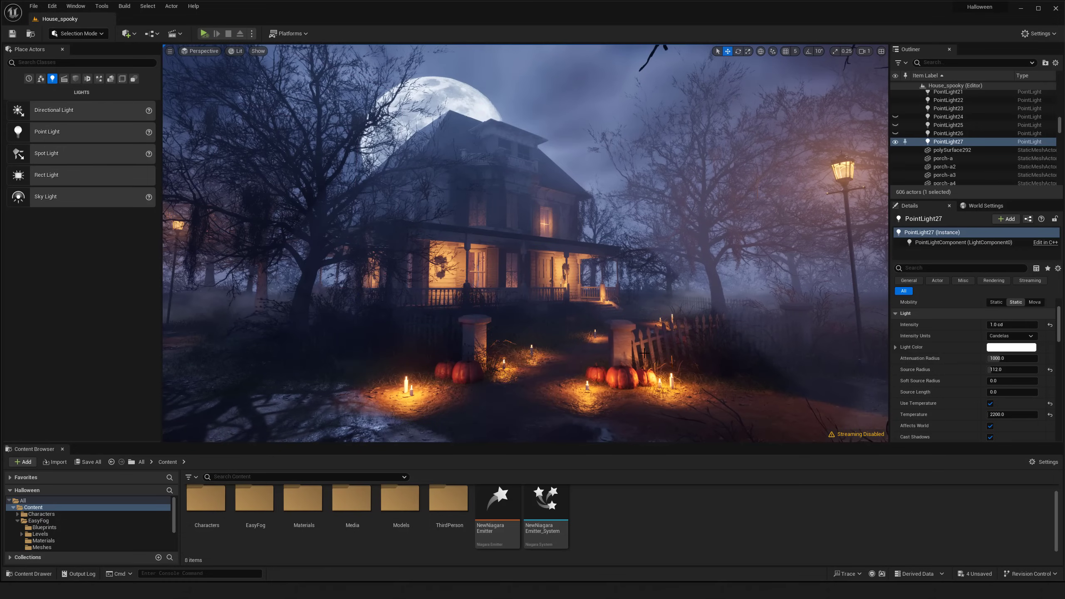
{"action": "key", "text": "g"}
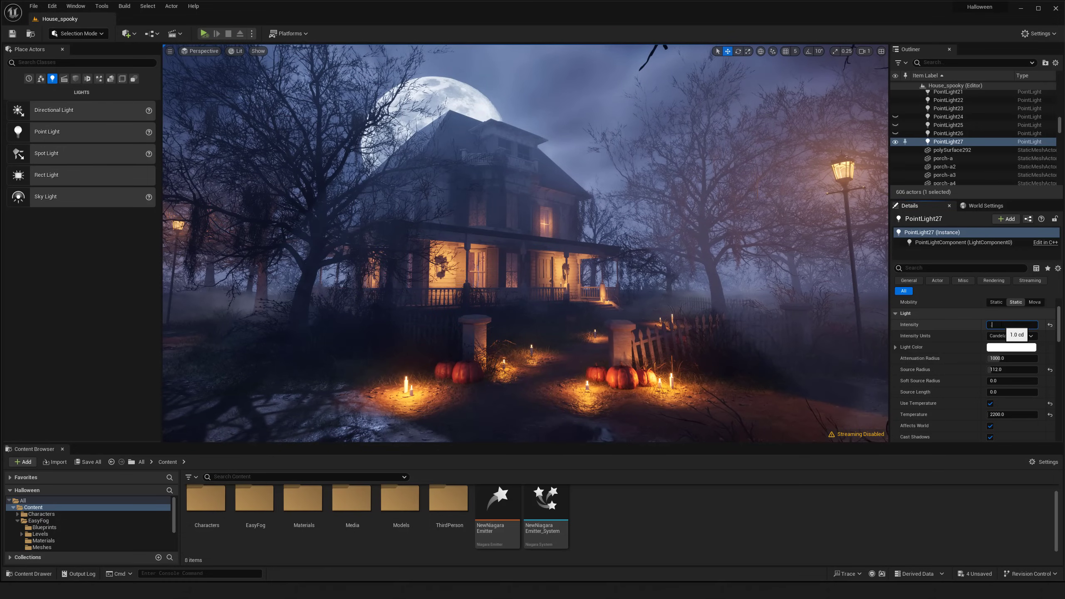
{"action": "key", "text": "Return"}
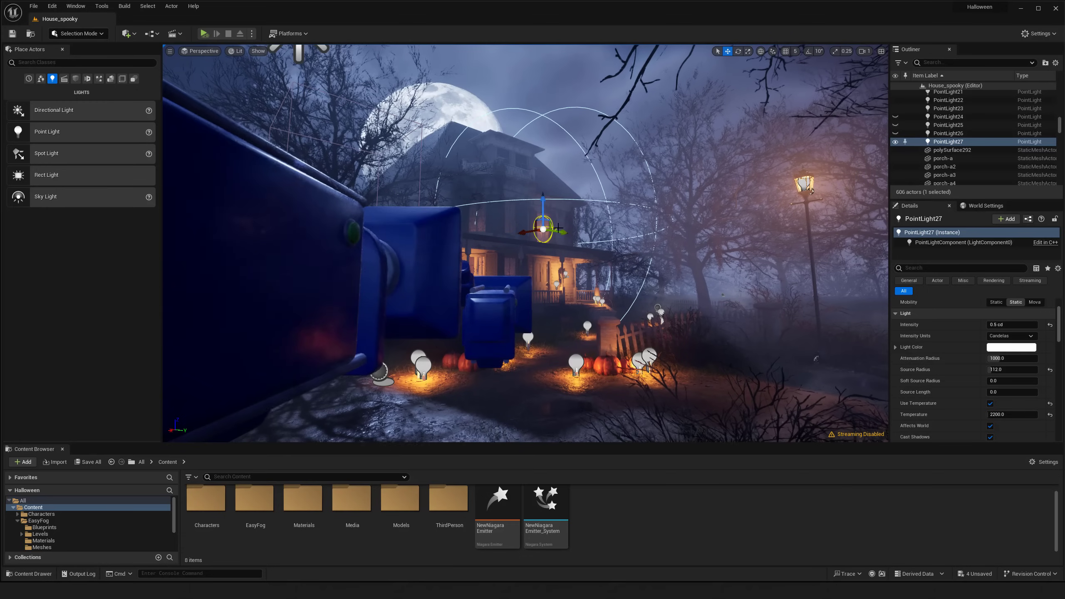
{"action": "key", "text": "g"}
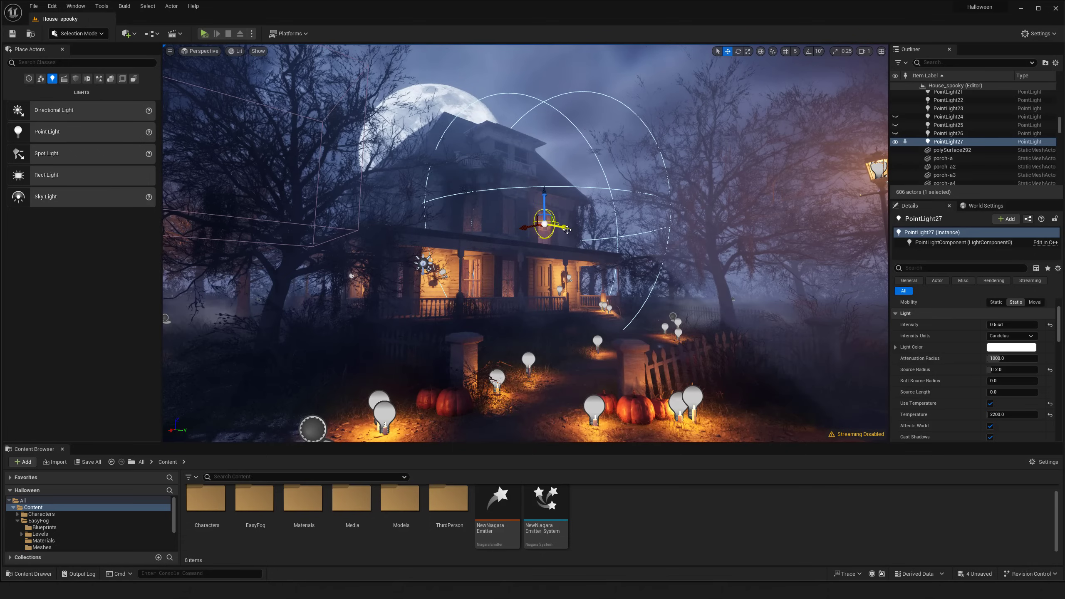
Duplicate the window light behind the neighbouring upper windows, with attenuation radius about 1389 and intensity about 2.44 cd.
{"action": "left_click_drag", "start_coordinate": [566, 227], "coordinate": [481, 227], "text": "alt"}
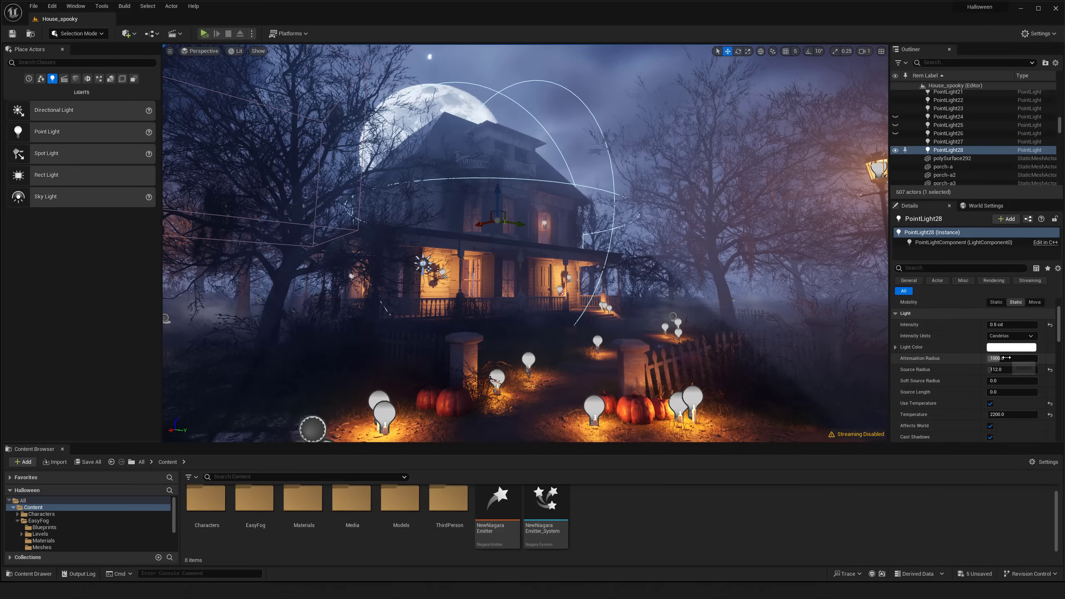
{"action": "left_click_drag", "start_coordinate": [1008, 358], "coordinate": [1004, 324]}
{"action": "left_click_drag", "start_coordinate": [495, 192], "coordinate": [497, 199]}
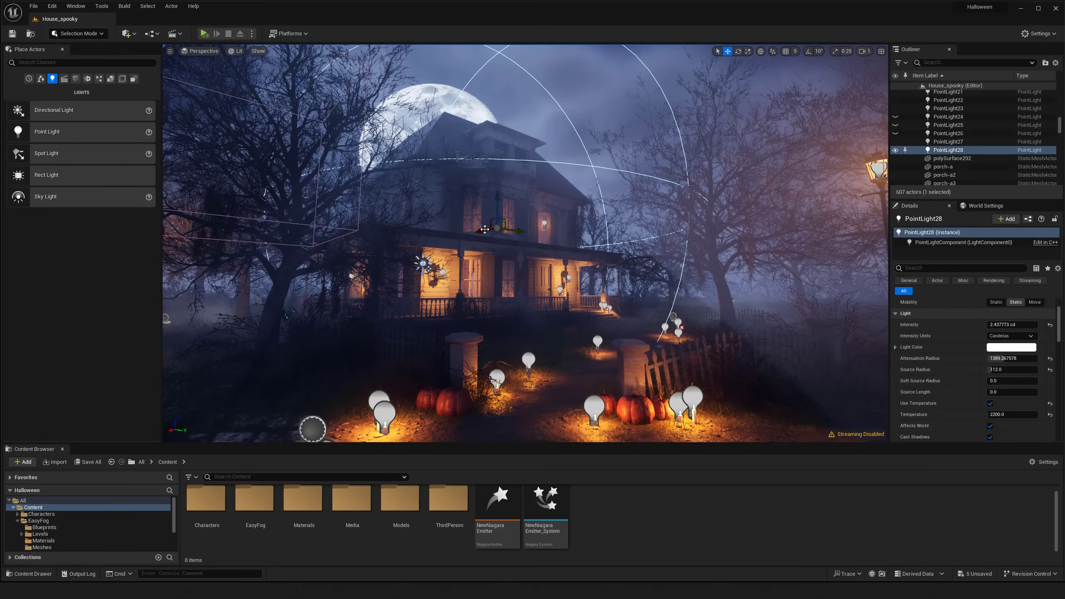
{"action": "key", "text": "g"}
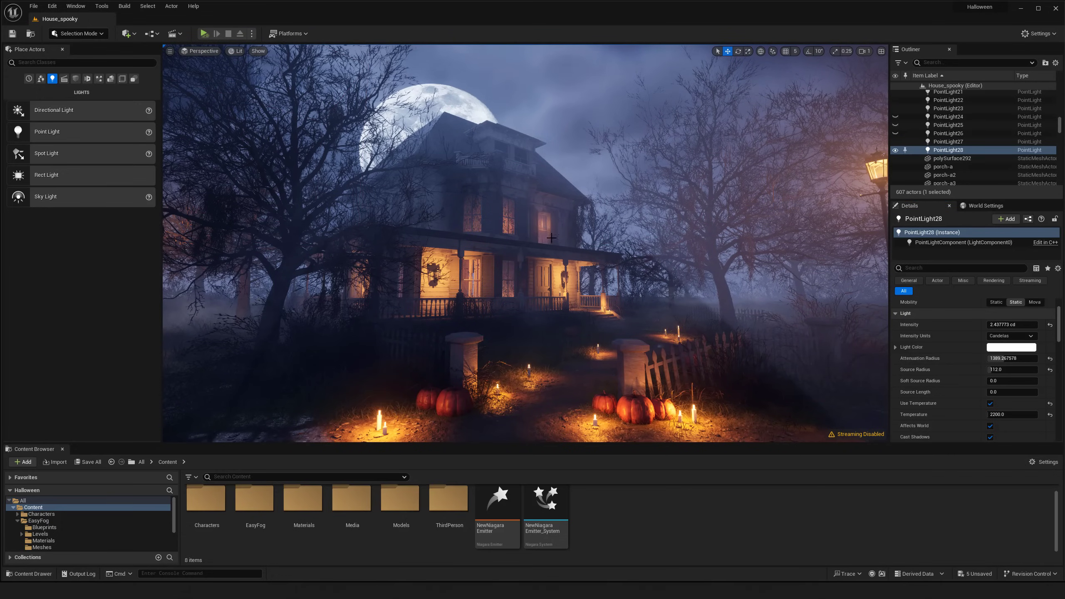
Examine the glowing upper windows and the overall scene lighting from farther back and along the road.
{"action": "key", "text": "s"}
{"action": "right_click_drag", "start_coordinate": [563, 303], "coordinate": [563, 303]}
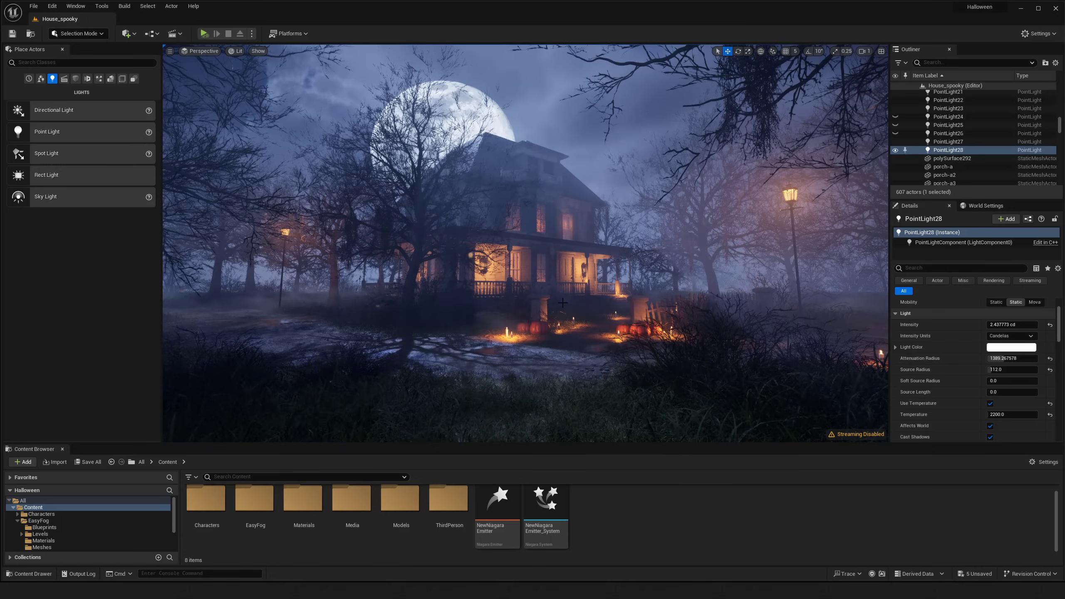
{"action": "right_click_drag", "start_coordinate": [471, 279], "coordinate": [471, 279]}
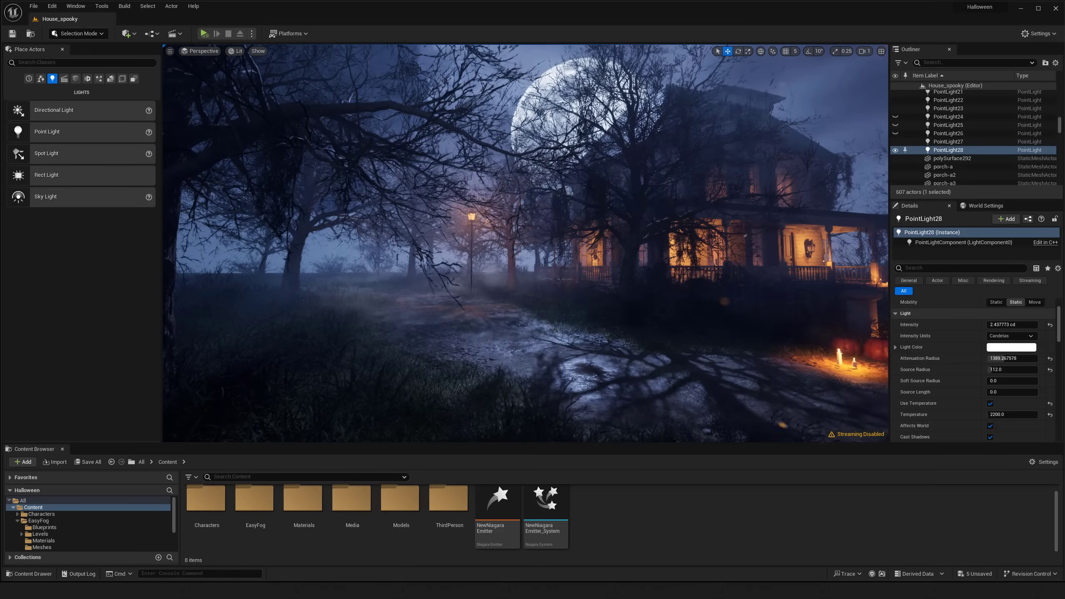
{"action": "key", "text": "s"}
{"action": "right_click_drag", "start_coordinate": [675, 323], "coordinate": [675, 323]}
{"action": "key", "text": "w"}
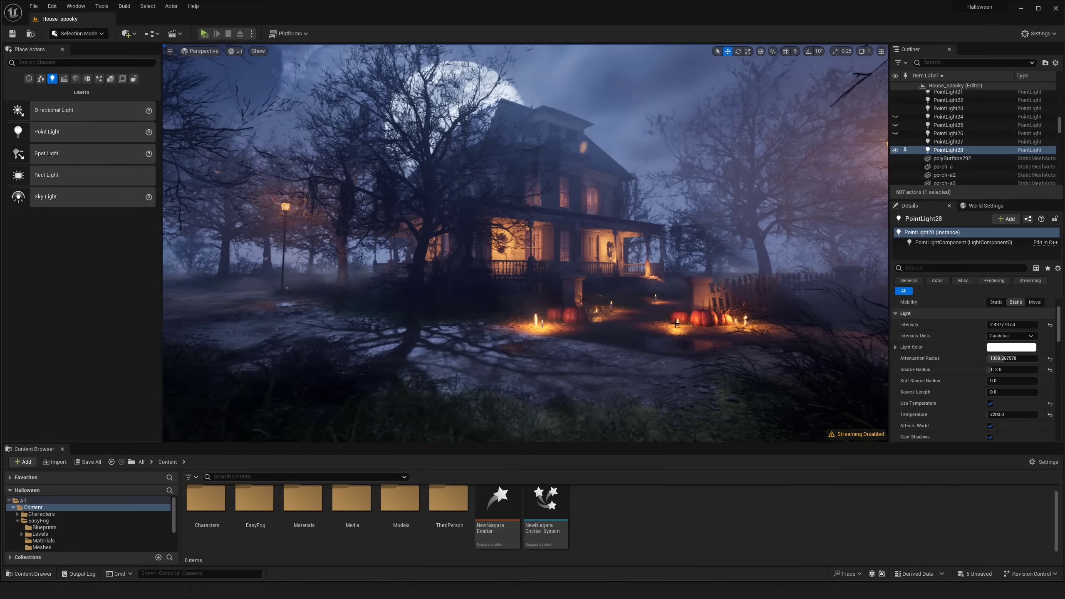
{"action": "right_click_drag", "start_coordinate": [562, 267], "coordinate": [563, 266]}
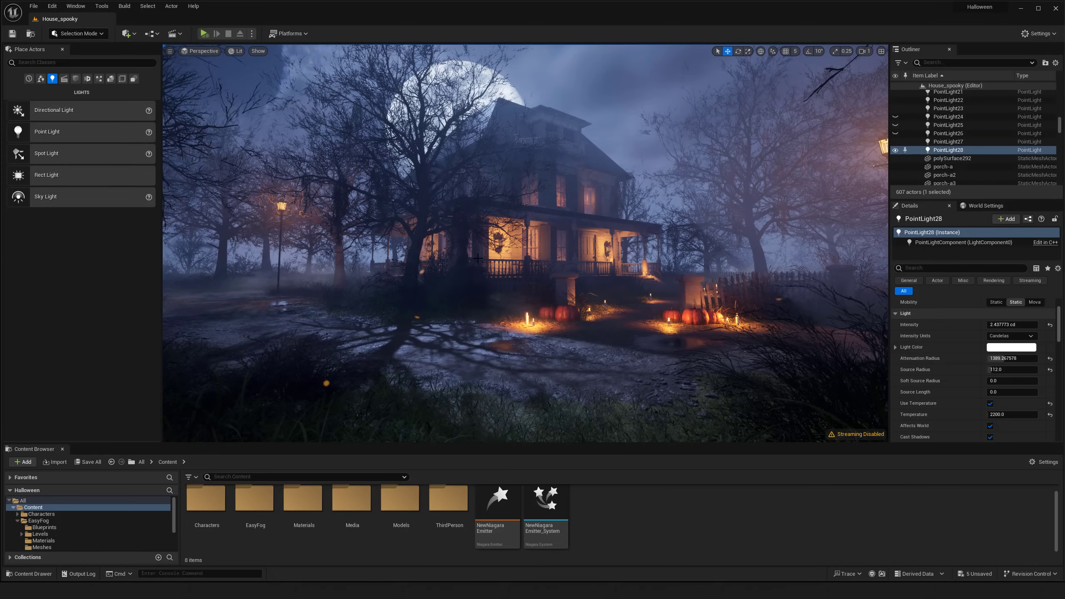
{"action": "right_click_drag", "start_coordinate": [523, 256], "coordinate": [524, 256]}
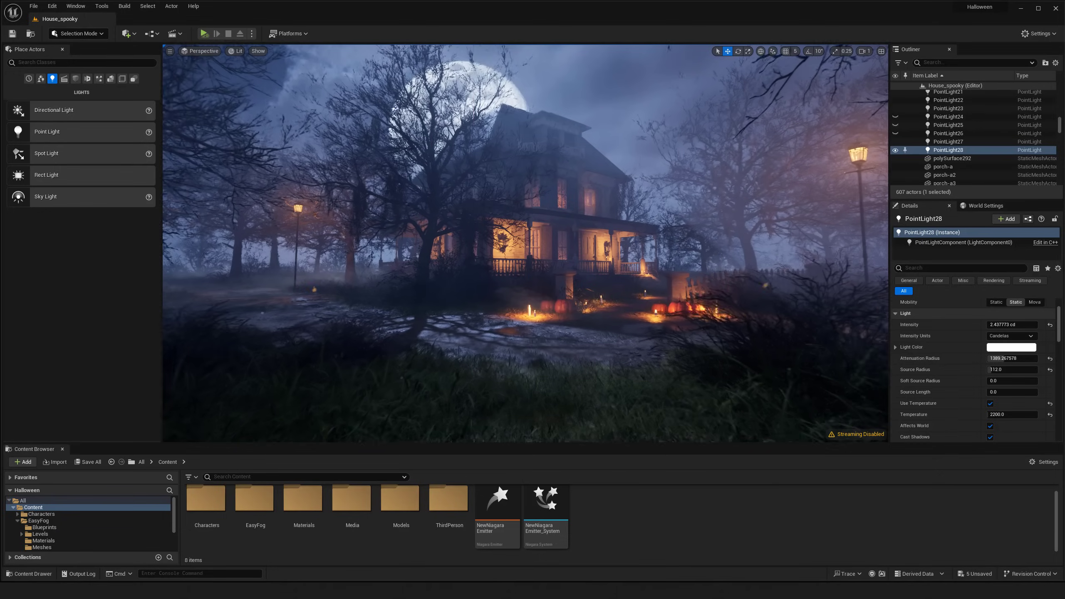
{"action": "right_click_drag", "start_coordinate": [327, 221], "coordinate": [327, 222]}
Duplicate the lit street lamp beside the road and place the copy in the foreground, left of the house.
{"action": "left_click", "coordinate": [329, 215]}
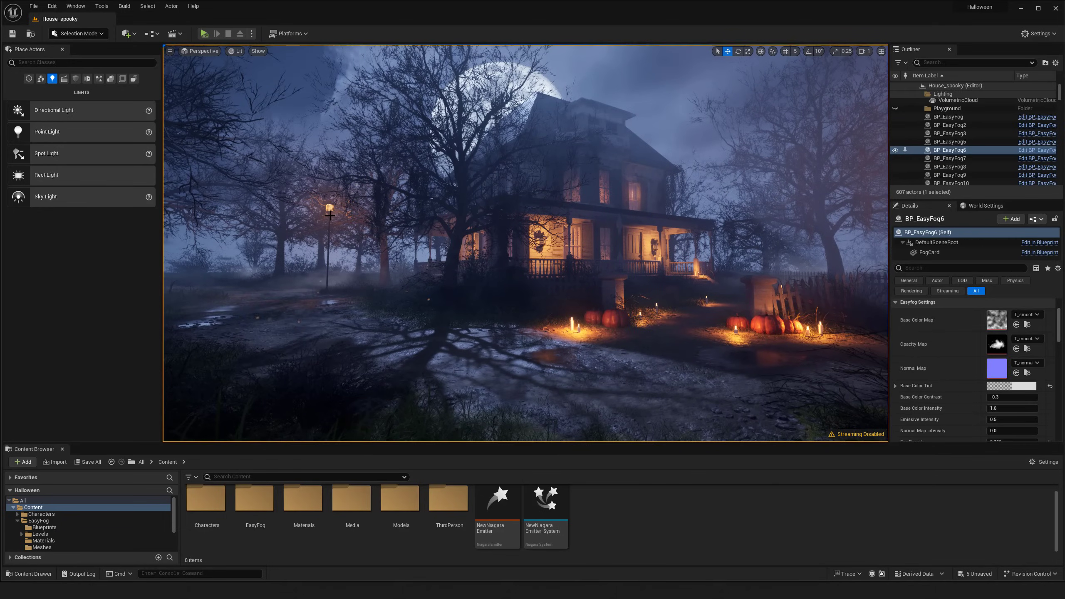
{"action": "double_click", "coordinate": [329, 217]}
{"action": "right_click_drag", "start_coordinate": [347, 239], "coordinate": [348, 238]}
{"action": "left_click", "coordinate": [463, 192]}
{"action": "left_click", "coordinate": [462, 190]}
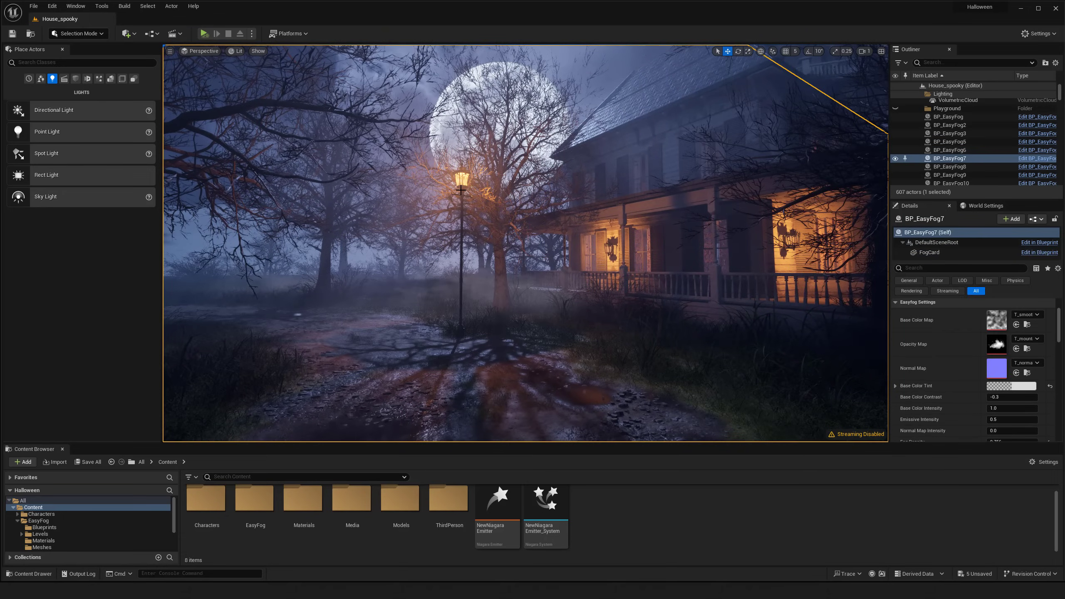
{"action": "left_click", "coordinate": [461, 190]}
{"action": "right_click_drag", "start_coordinate": [356, 310], "coordinate": [356, 310]}
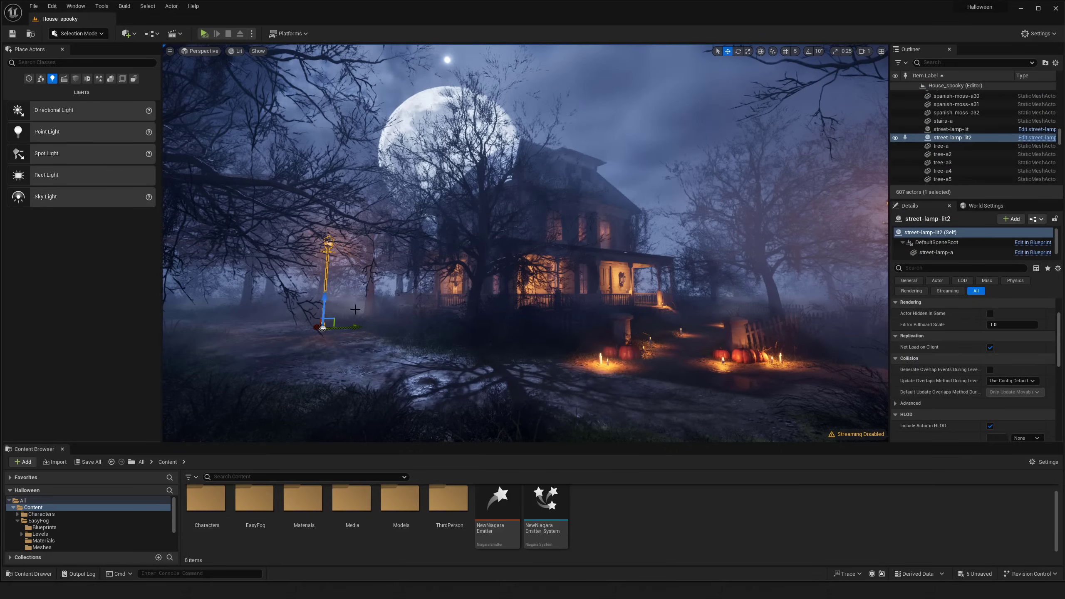
{"action": "left_click_drag", "start_coordinate": [314, 328], "coordinate": [514, 372], "text": "alt"}
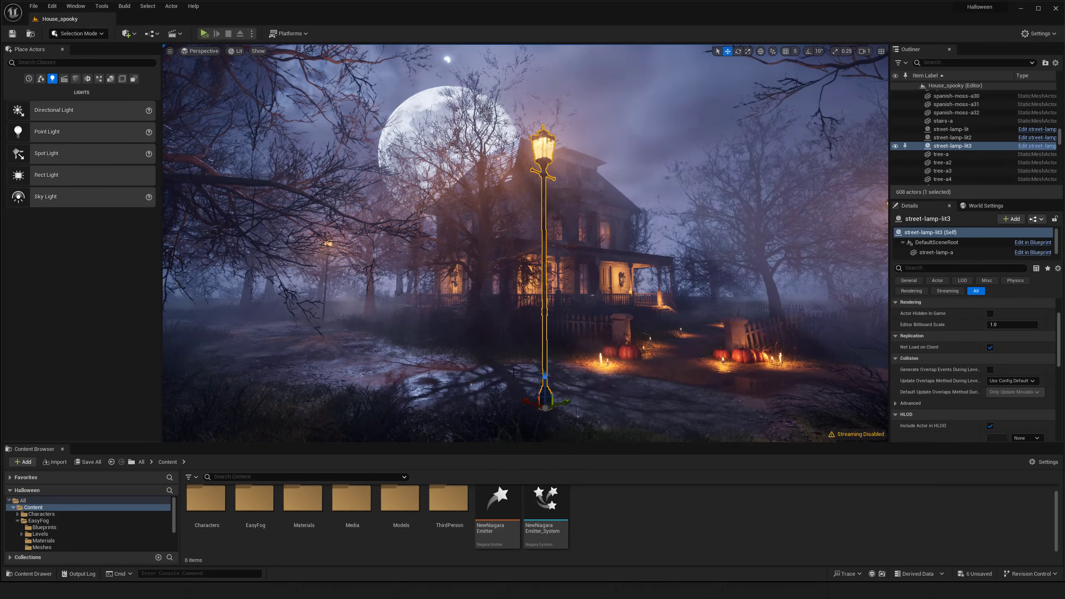
{"action": "left_click_drag", "start_coordinate": [573, 403], "coordinate": [368, 398]}
Try moving the copied foreground street lamp to a different roadside position, and undo the move.
{"action": "mouse_move", "coordinate": [511, 356]}
{"action": "right_mouse_down"}
{"action": "mouse_move", "coordinate": [486, 356]}
{"action": "mouse_move", "coordinate": [510, 357]}
{"action": "right_mouse_up"}
{"action": "key", "text": "g"}
{"action": "key", "text": "g"}
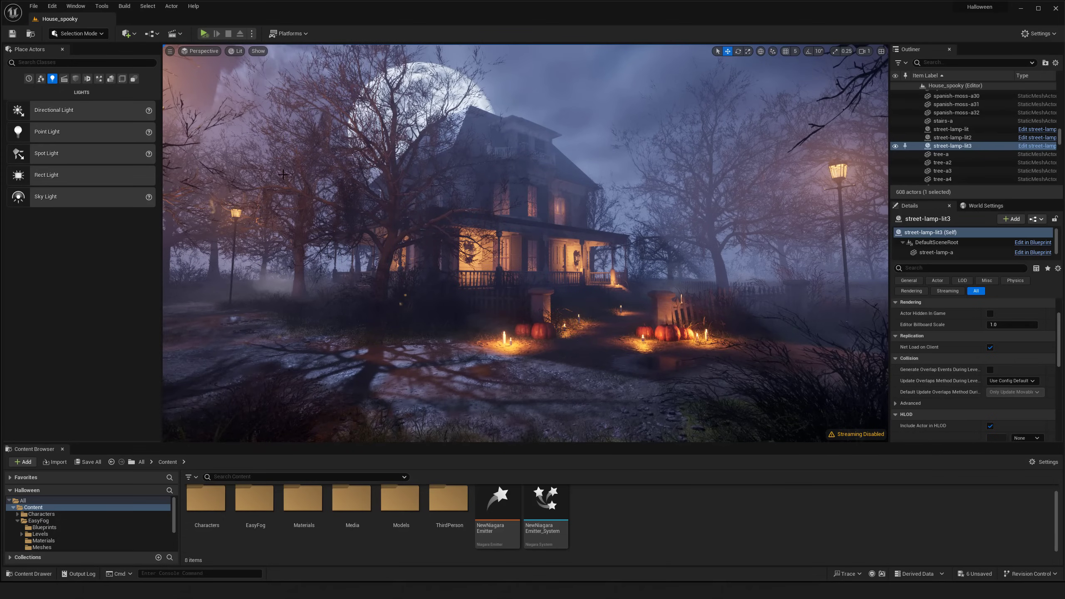
{"action": "key", "text": "s"}
{"action": "right_click_drag", "start_coordinate": [251, 328], "coordinate": [228, 327]}
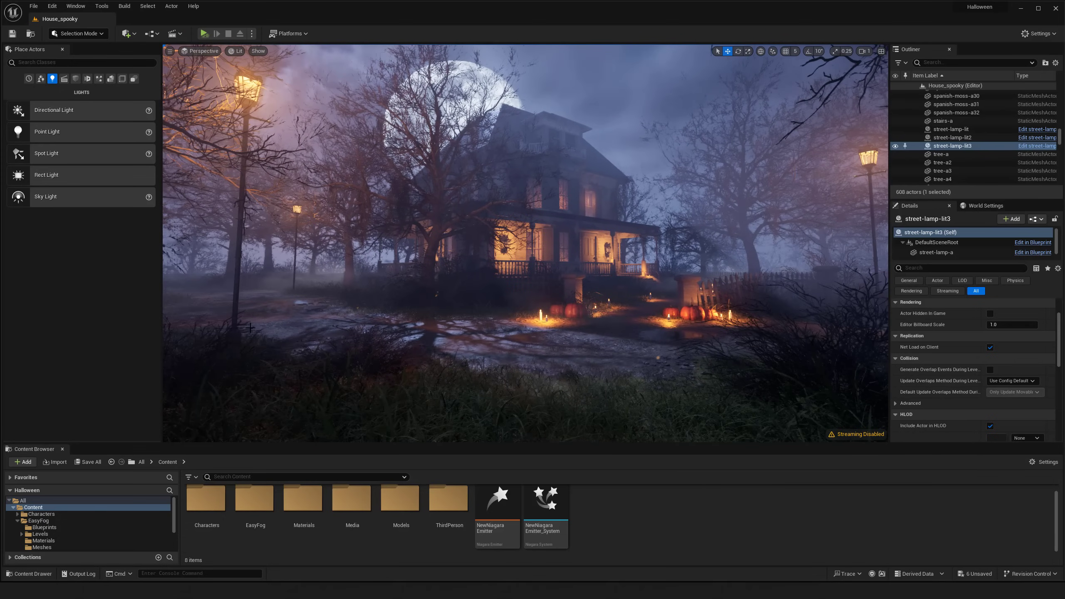
{"action": "key", "text": "g"}
{"action": "left_click_drag", "start_coordinate": [229, 342], "coordinate": [243, 432]}
{"action": "key", "text": "a"}
{"action": "right_click_drag", "start_coordinate": [395, 350], "coordinate": [395, 350]}
{"action": "key", "text": "ctrl+z"}
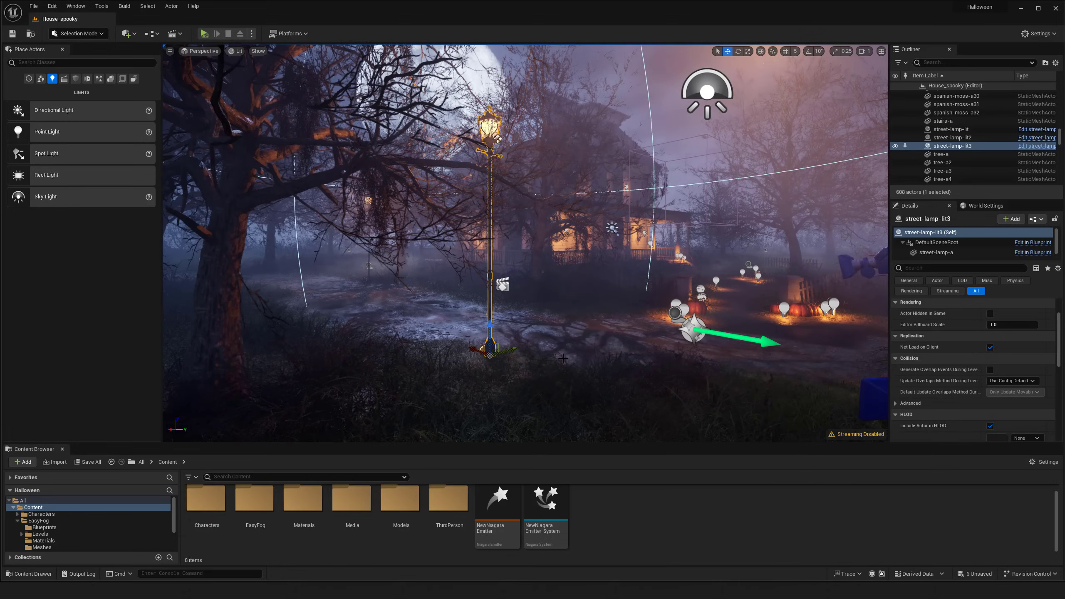
Shift the copied foreground street lamp slightly along the roadside and check its placement against the house.
{"action": "left_click_drag", "start_coordinate": [499, 346], "coordinate": [480, 344]}
{"action": "key", "text": "d"}
{"action": "key", "text": "w"}
{"action": "right_click_drag", "start_coordinate": [481, 344], "coordinate": [532, 332]}
{"action": "key", "text": "g"}
{"action": "key", "text": "w"}
{"action": "key", "text": "d"}
{"action": "key", "text": "d"}
{"action": "key", "text": "w"}
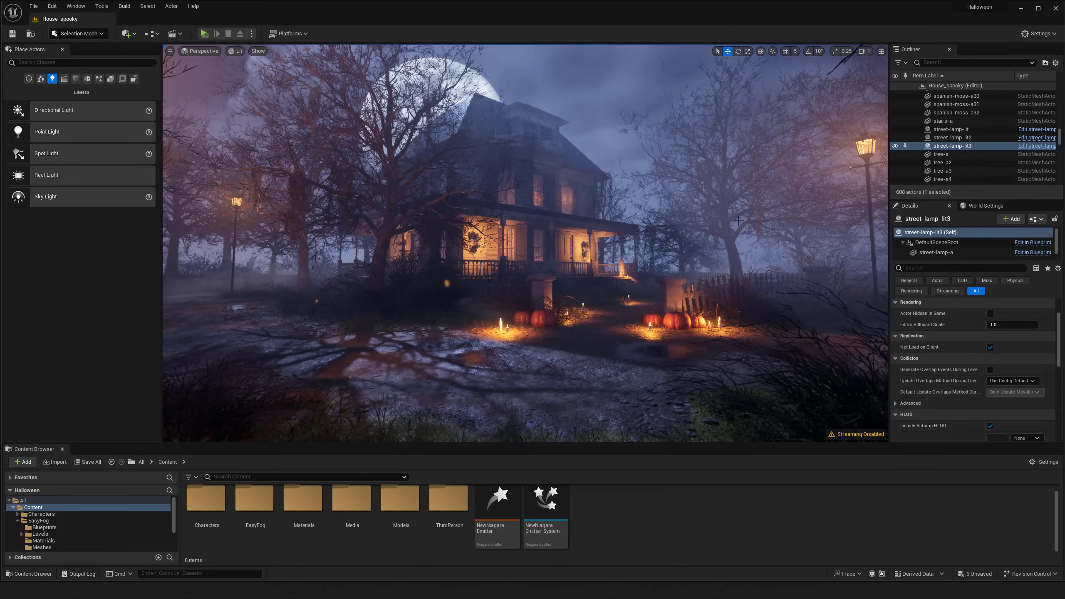
Add a point light beside the gate pillar next to the fence and undo the trial change to its settings.
{"action": "left_click_drag", "start_coordinate": [87, 135], "coordinate": [700, 234]}
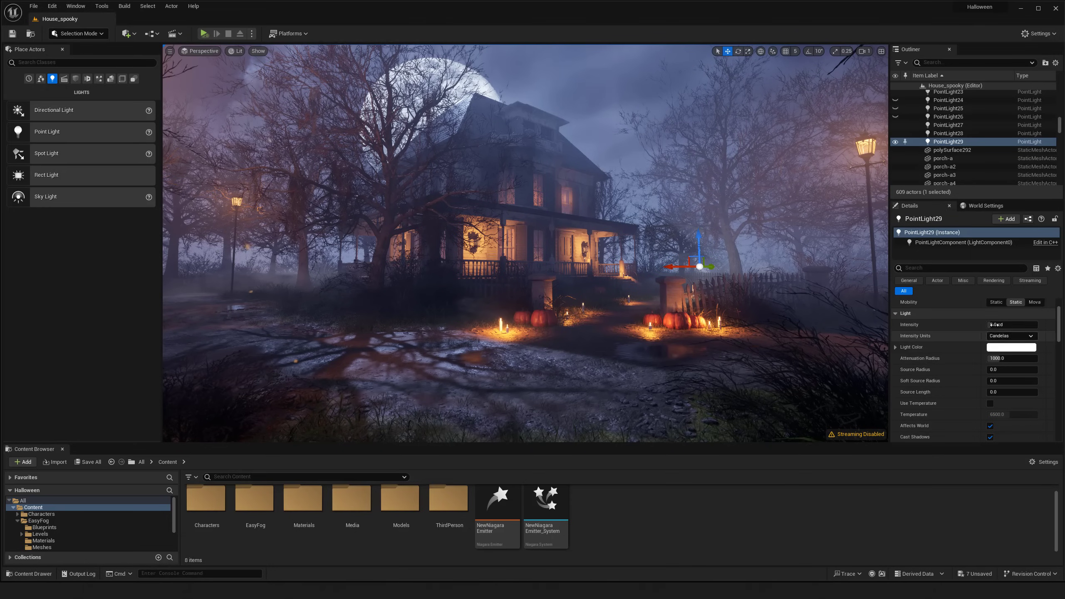
{"action": "left_click_drag", "start_coordinate": [1006, 324], "coordinate": [1001, 360]}
{"action": "key", "text": "ctrl+z"}
{"action": "key", "text": "ctrl+z"}
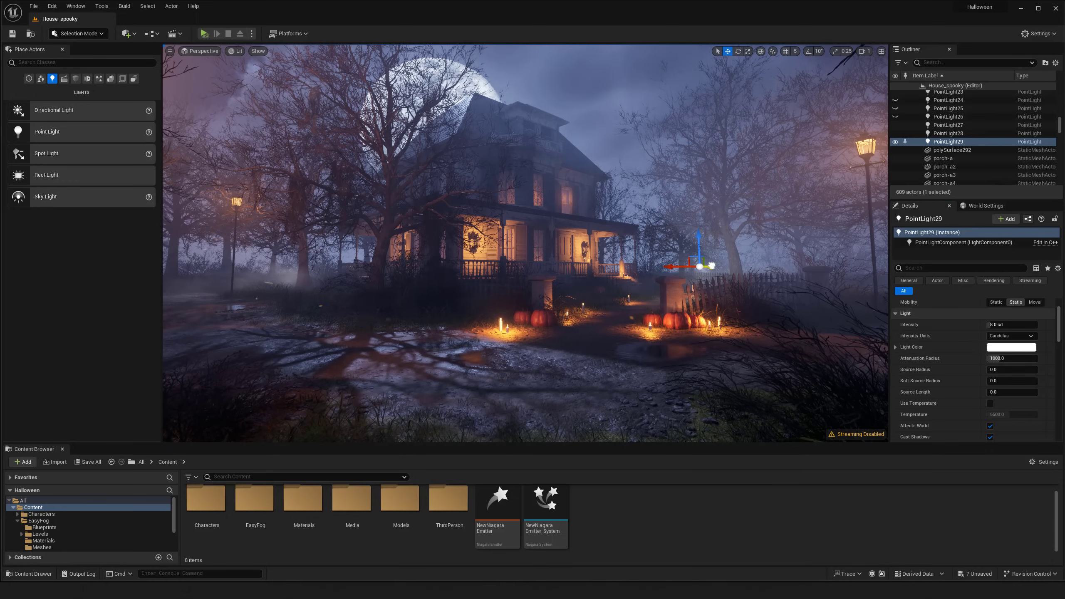
Enable color temperature on the new gate light and set it to 2200.
{"action": "left_click", "coordinate": [991, 403]}
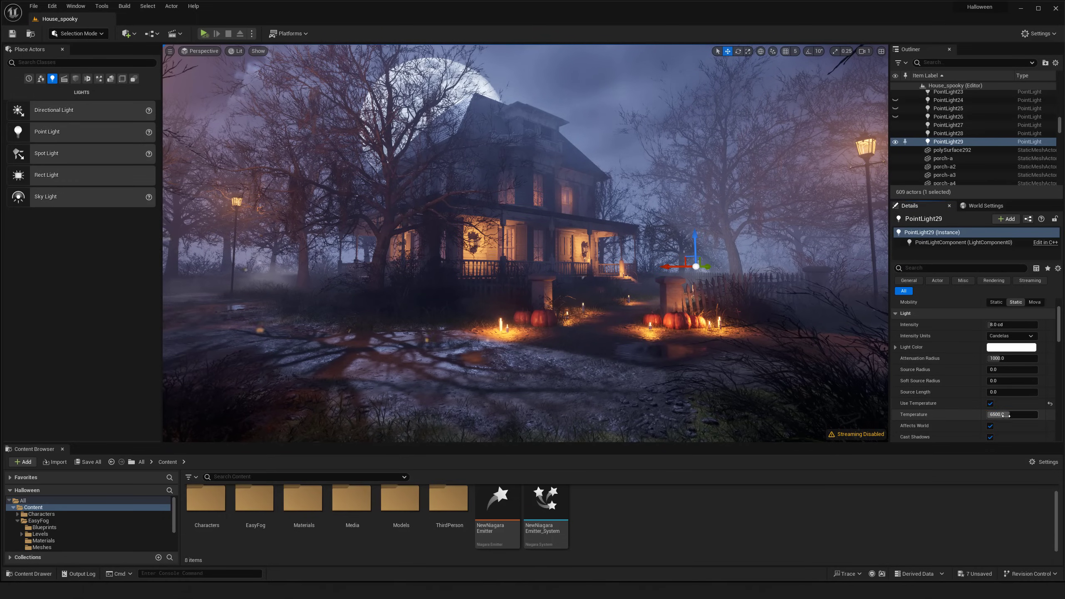
{"action": "left_click", "coordinate": [997, 415]}
{"action": "type", "text": "22"}
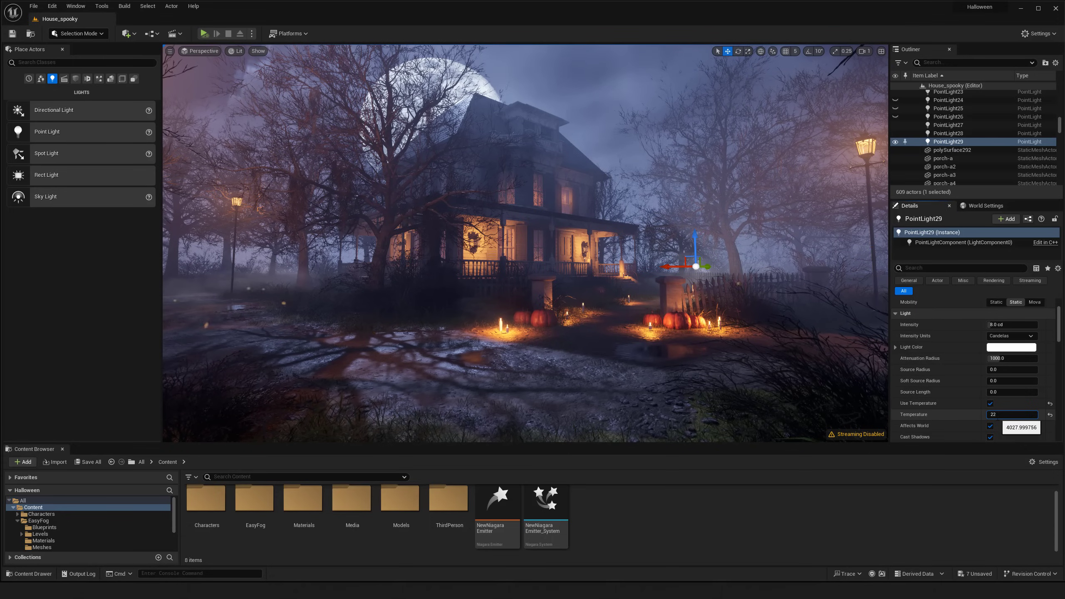
{"action": "type", "text": "00"}
{"action": "key", "text": "Return"}
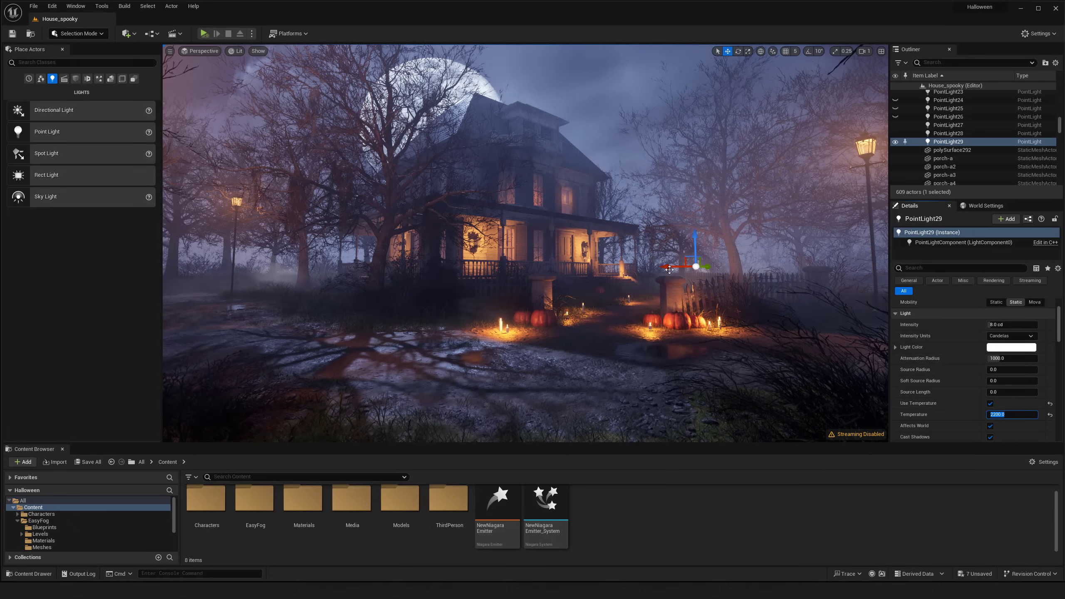
Reposition the gate light near the pillar and set its intensity to 5 cd.
{"action": "left_click_drag", "start_coordinate": [670, 267], "coordinate": [705, 268]}
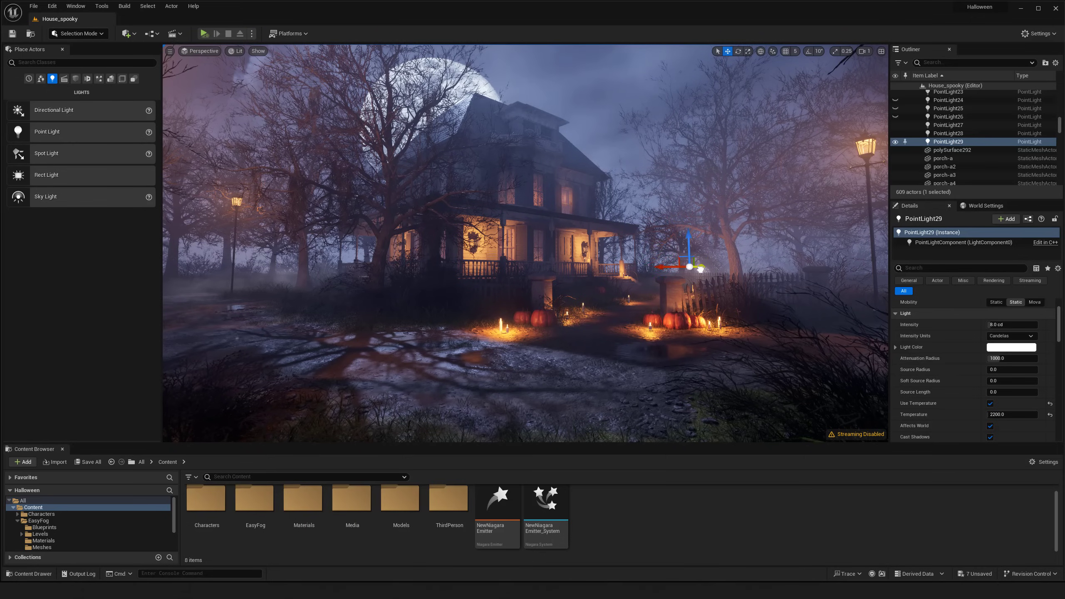
{"action": "left_click", "coordinate": [1009, 323]}
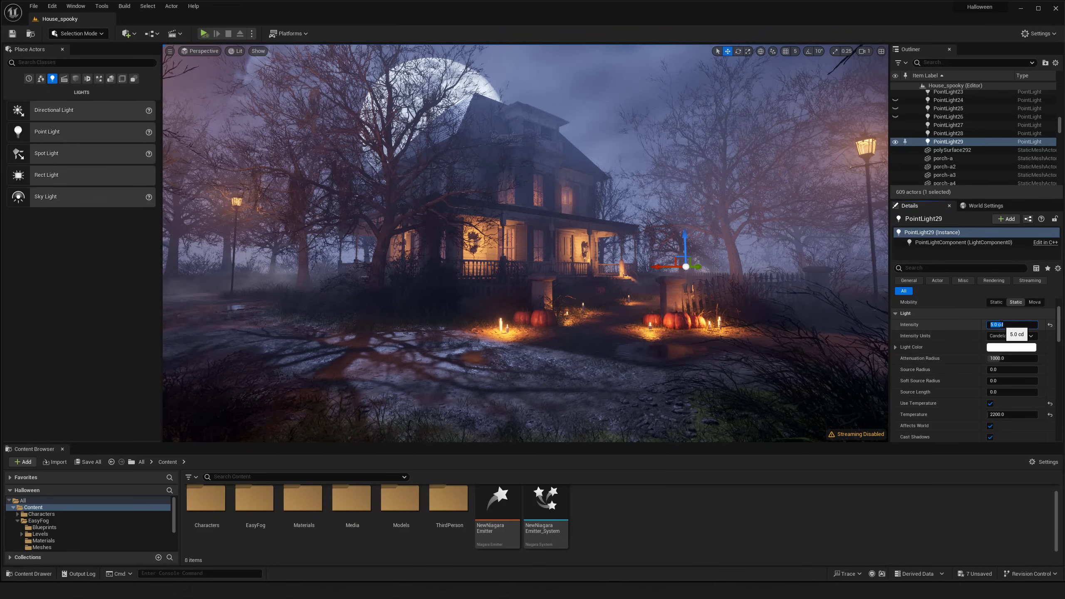
{"action": "middle_click_drag", "start_coordinate": [703, 308], "coordinate": [699, 291]}
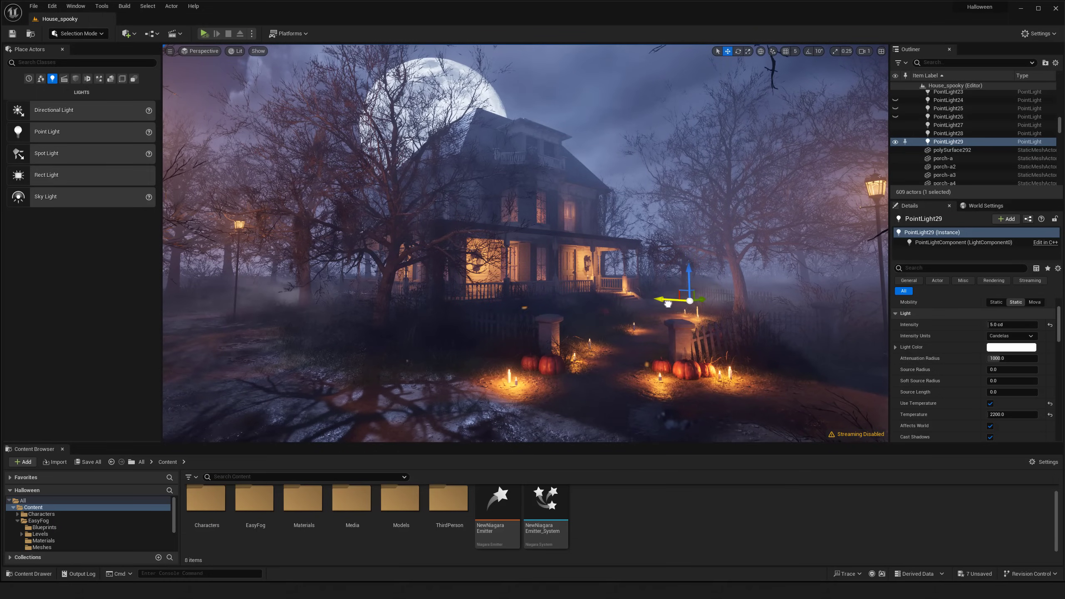
{"action": "middle_click_drag", "start_coordinate": [708, 286], "coordinate": [689, 344]}
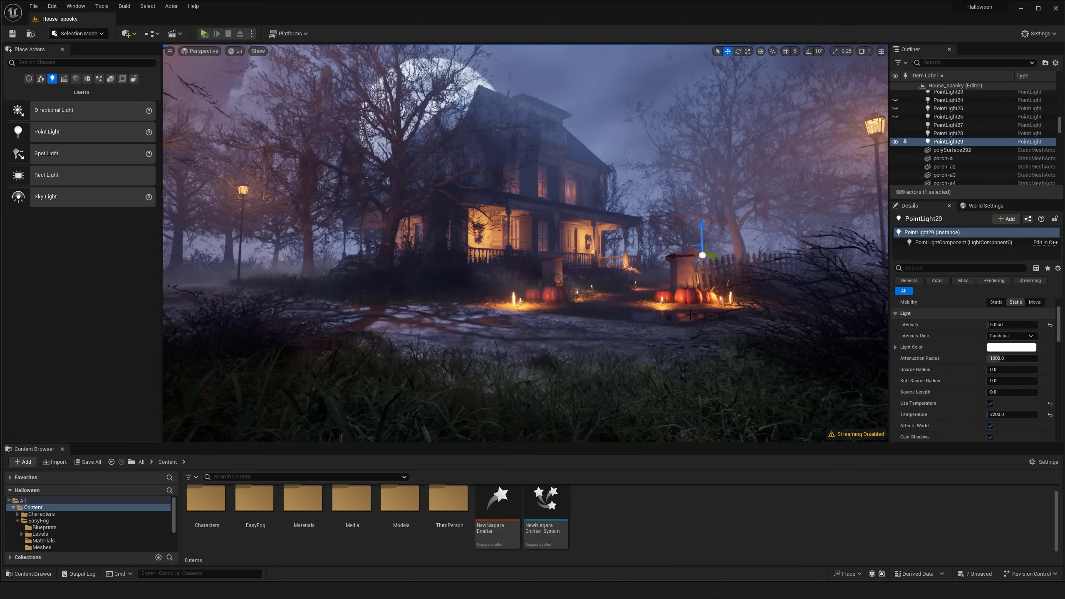
Examine the gate light, the road and the foreground grass from nearer and farther viewpoints with editor icons hidden.
{"action": "scroll", "coordinate": [689, 317], "scroll_direction": "down", "scroll_amount": 2}
{"action": "key", "text": "g"}
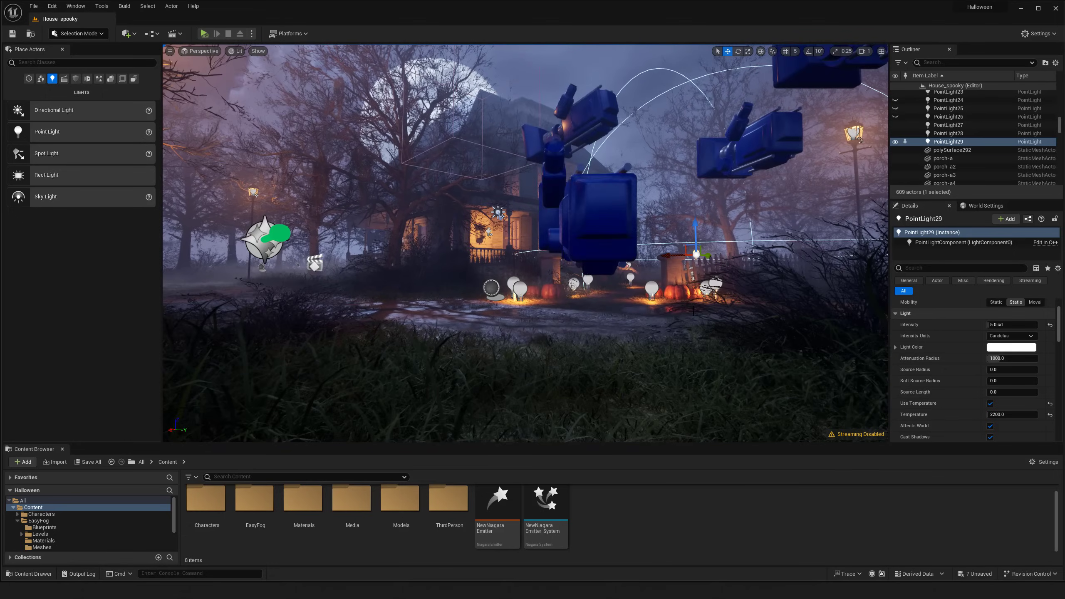
{"action": "key", "text": "g"}
{"action": "key", "text": "w"}
{"action": "mouse_move", "coordinate": [689, 317]}
{"action": "right_mouse_down"}
{"action": "mouse_move", "coordinate": [679, 307]}
{"action": "mouse_move", "coordinate": [684, 314]}
{"action": "right_mouse_up"}
{"action": "key", "text": "s"}
{"action": "key", "text": "w"}
{"action": "right_click_drag", "start_coordinate": [503, 395], "coordinate": [503, 405]}
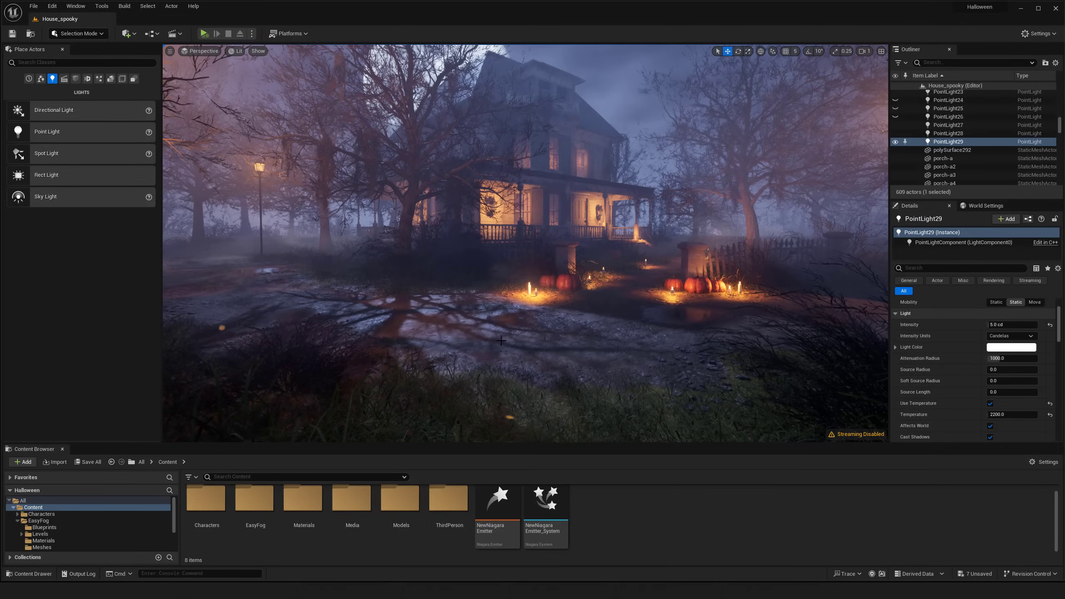
{"action": "right_click_drag", "start_coordinate": [501, 340], "coordinate": [499, 328]}
{"action": "key", "text": "s"}
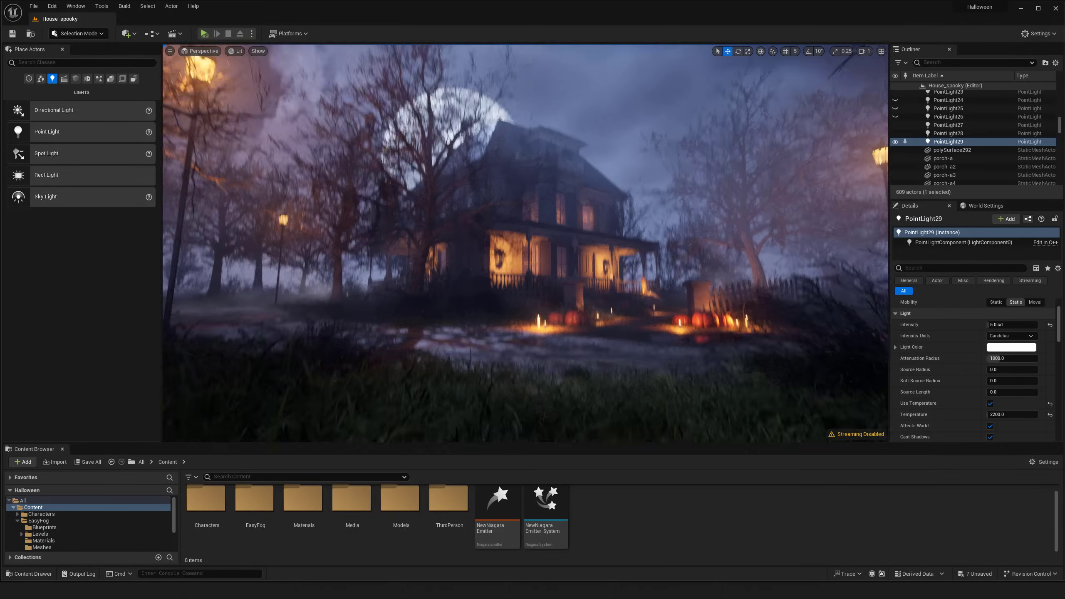
{"action": "key", "text": "w"}
{"action": "right_click_drag", "start_coordinate": [501, 373], "coordinate": [502, 389]}
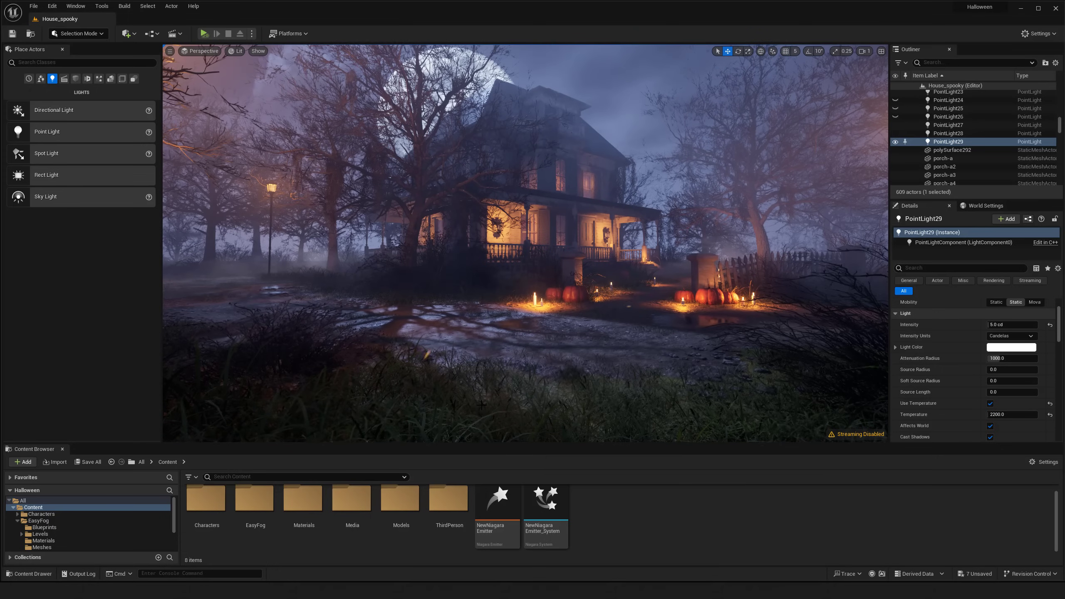
Open the grass-model-a material from the Materials folder and select its grass-color parameter.
{"action": "left_click", "coordinate": [488, 400]}
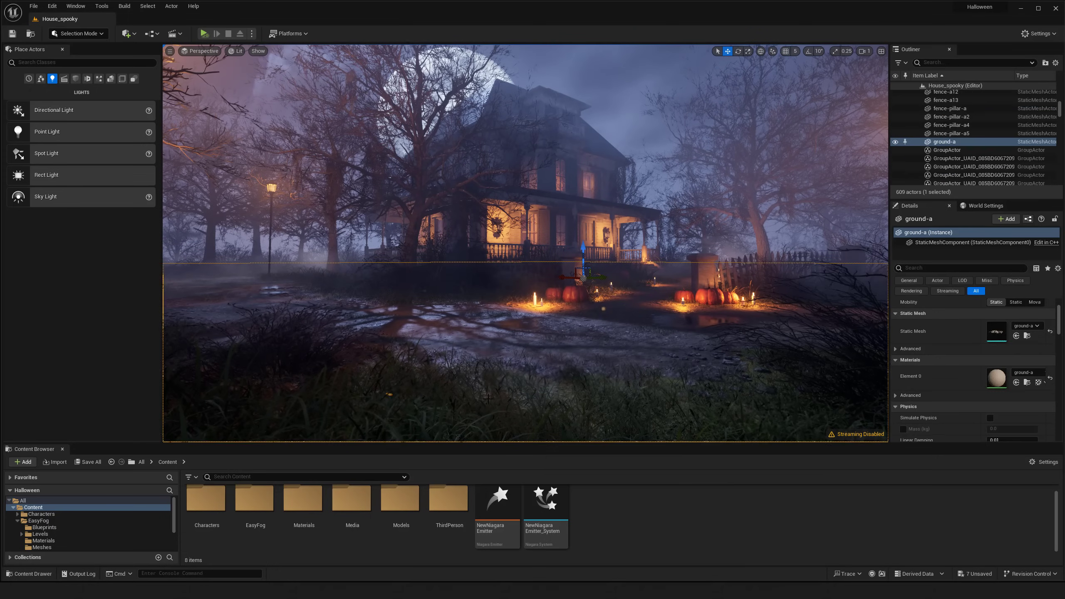
{"action": "double_click", "coordinate": [302, 501]}
{"action": "scroll", "coordinate": [516, 520], "scroll_direction": "down", "scroll_amount": 3}
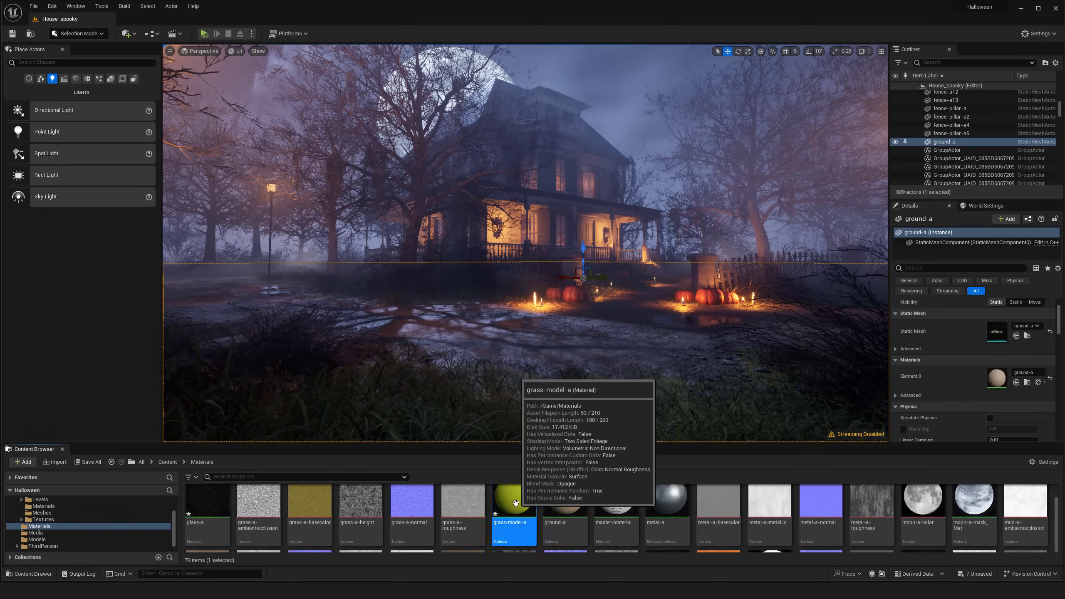
{"action": "double_click", "coordinate": [515, 501]}
{"action": "right_click_drag", "start_coordinate": [597, 243], "coordinate": [729, 345]}
{"action": "left_click", "coordinate": [588, 261]}
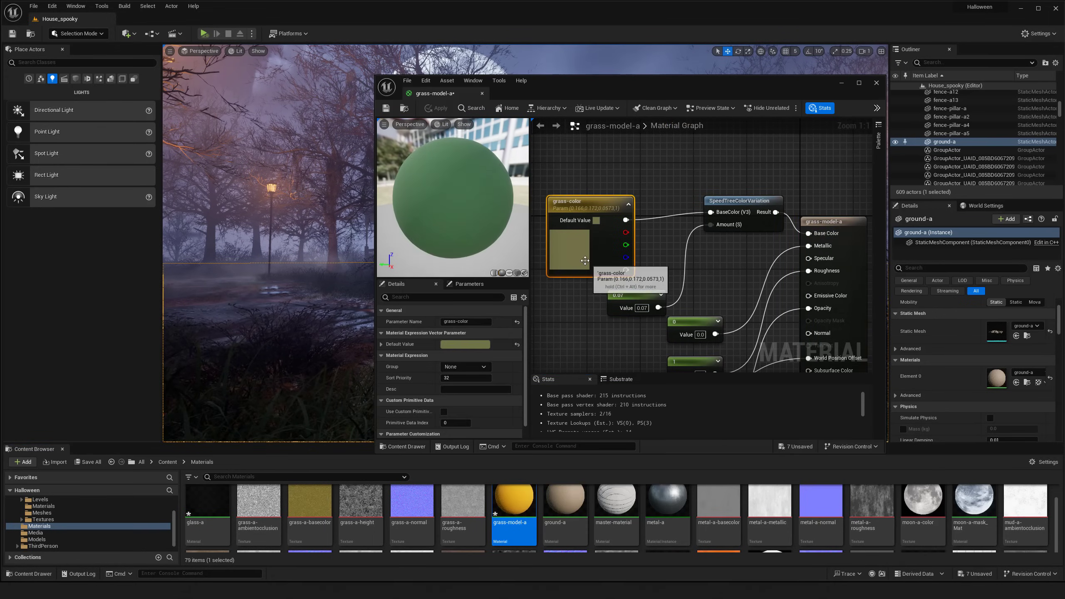
Recolor the grass-color parameter to a light orange-brown, hex sRGB B3804CFF, while checking the foreground grass.
{"action": "double_click", "coordinate": [572, 248]}
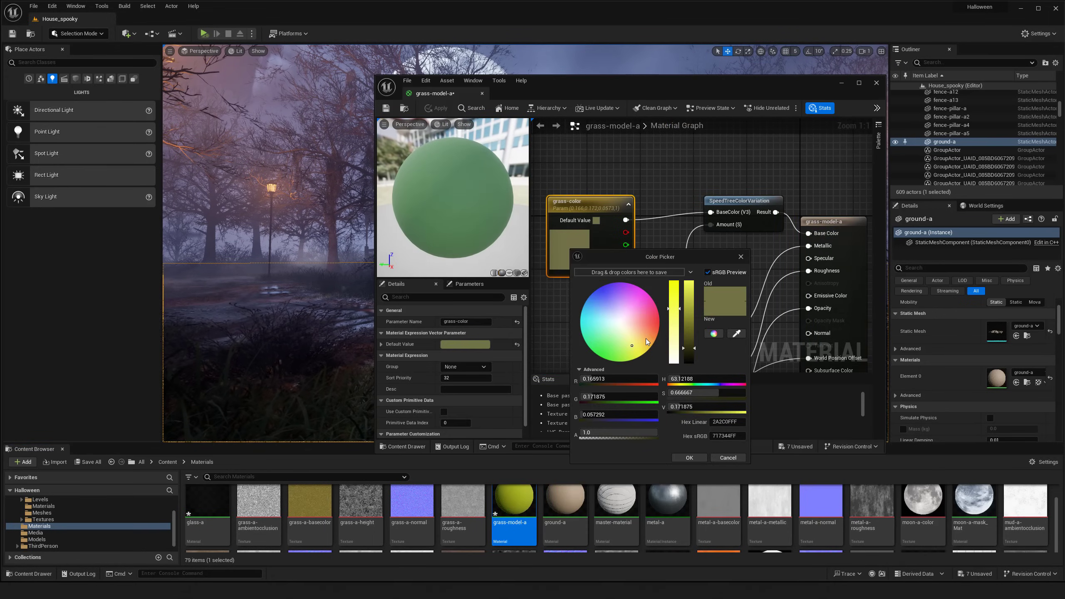
{"action": "left_click_drag", "start_coordinate": [637, 87], "coordinate": [862, 88]}
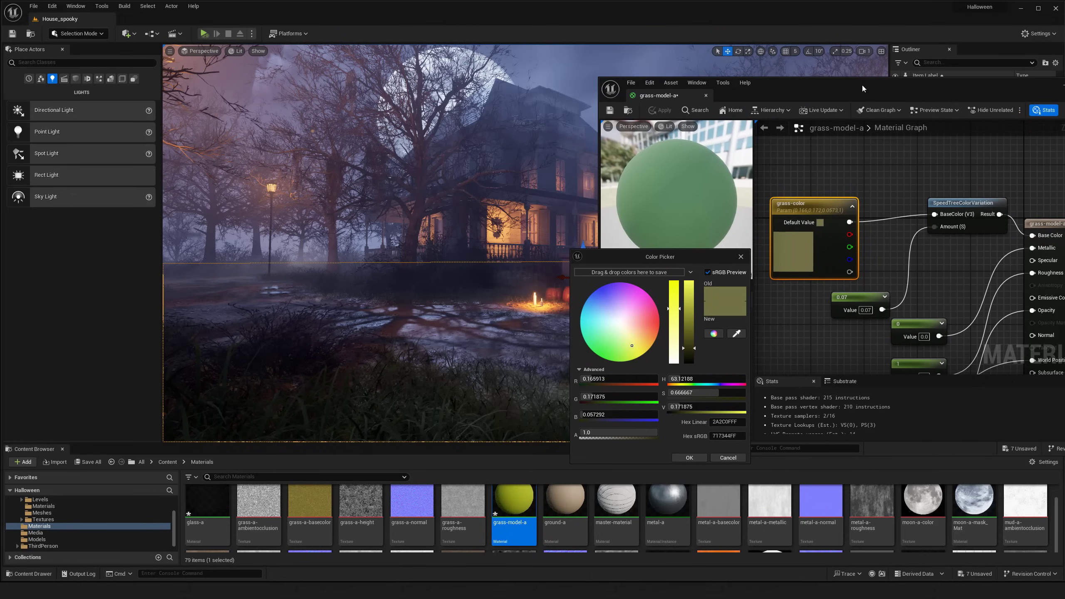
{"action": "left_click_drag", "start_coordinate": [624, 258], "coordinate": [788, 332]}
{"action": "left_click", "coordinate": [812, 411]}
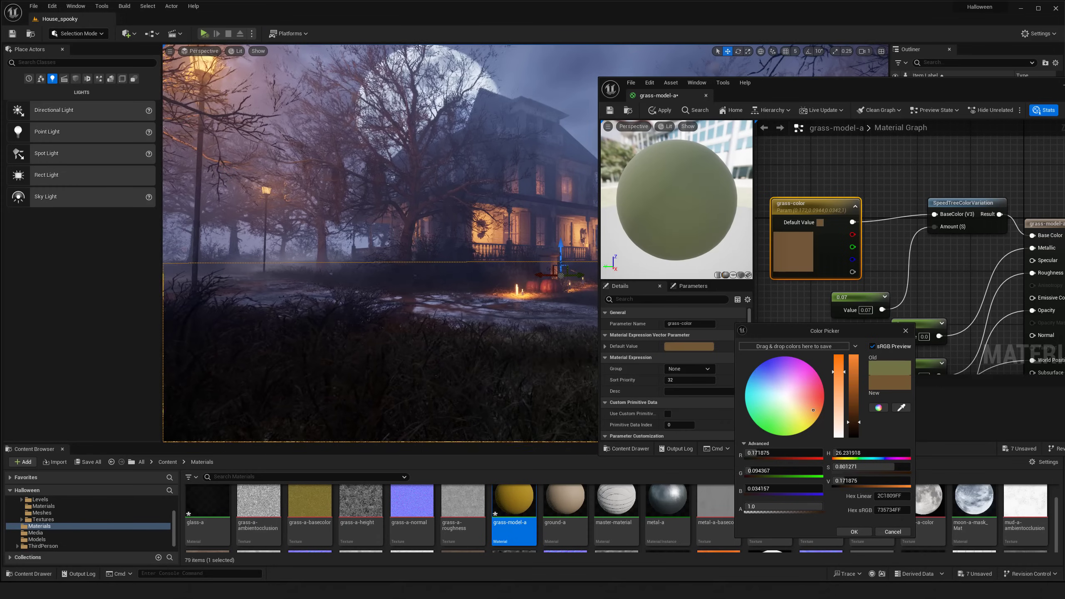
{"action": "mouse_move", "coordinate": [847, 394]}
{"action": "left_mouse_down"}
{"action": "mouse_move", "coordinate": [854, 404]}
{"action": "mouse_move", "coordinate": [815, 409]}
{"action": "left_mouse_up"}
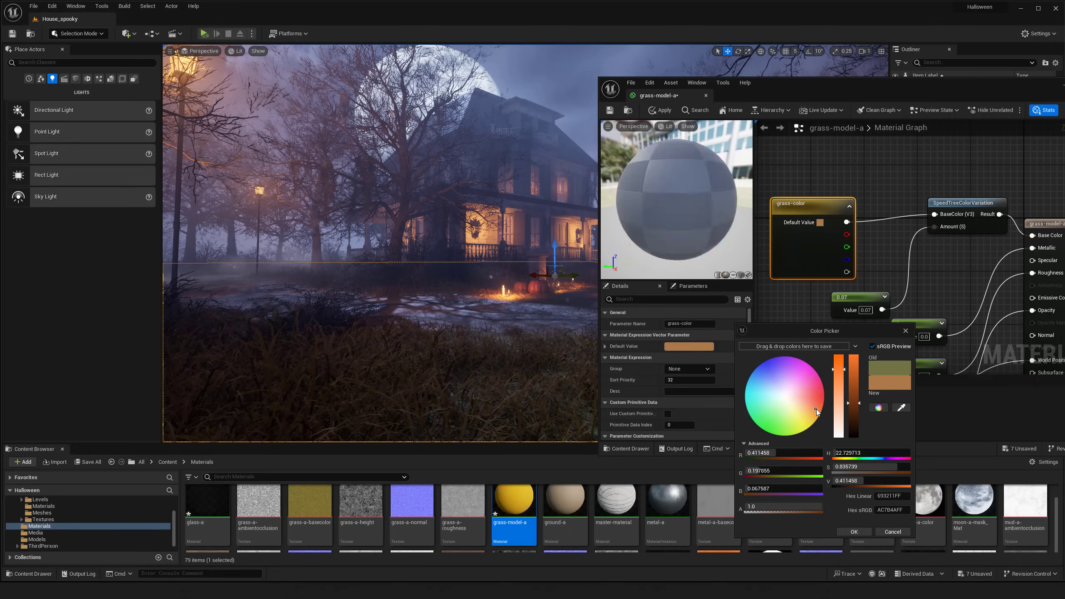
{"action": "right_click_drag", "start_coordinate": [425, 281], "coordinate": [377, 275]}
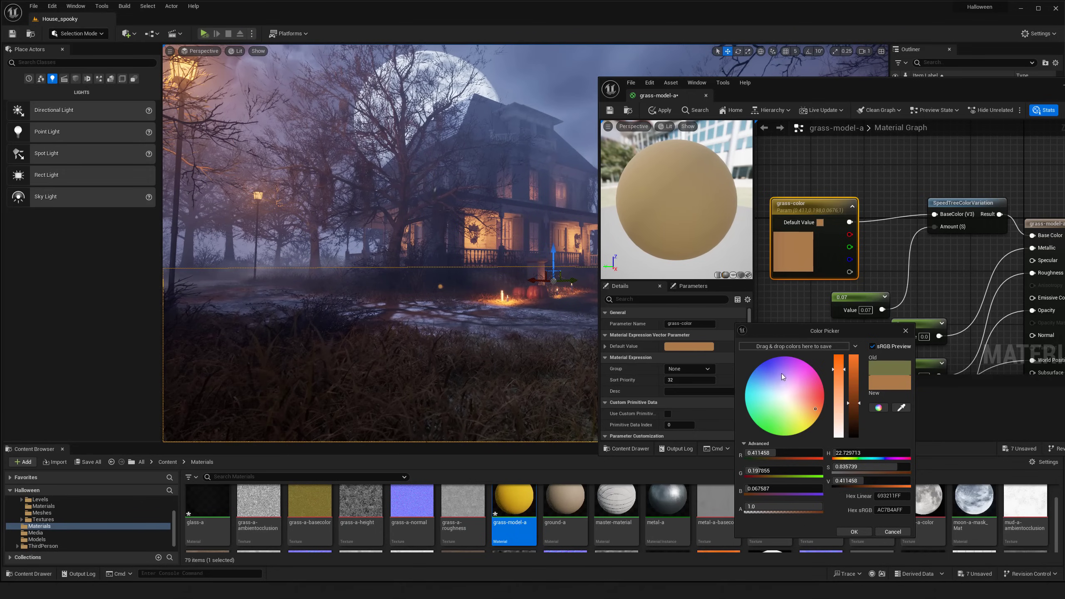
{"action": "mouse_move", "coordinate": [854, 392]}
{"action": "left_mouse_down"}
{"action": "mouse_move", "coordinate": [839, 361]}
{"action": "mouse_move", "coordinate": [855, 391]}
{"action": "mouse_move", "coordinate": [838, 387]}
{"action": "mouse_move", "coordinate": [840, 371]}
{"action": "mouse_move", "coordinate": [855, 403]}
{"action": "left_mouse_up"}
{"action": "mouse_move", "coordinate": [492, 357]}
{"action": "right_mouse_down"}
{"action": "mouse_move", "coordinate": [541, 351]}
{"action": "mouse_move", "coordinate": [456, 341]}
{"action": "mouse_move", "coordinate": [495, 337]}
{"action": "right_mouse_up"}
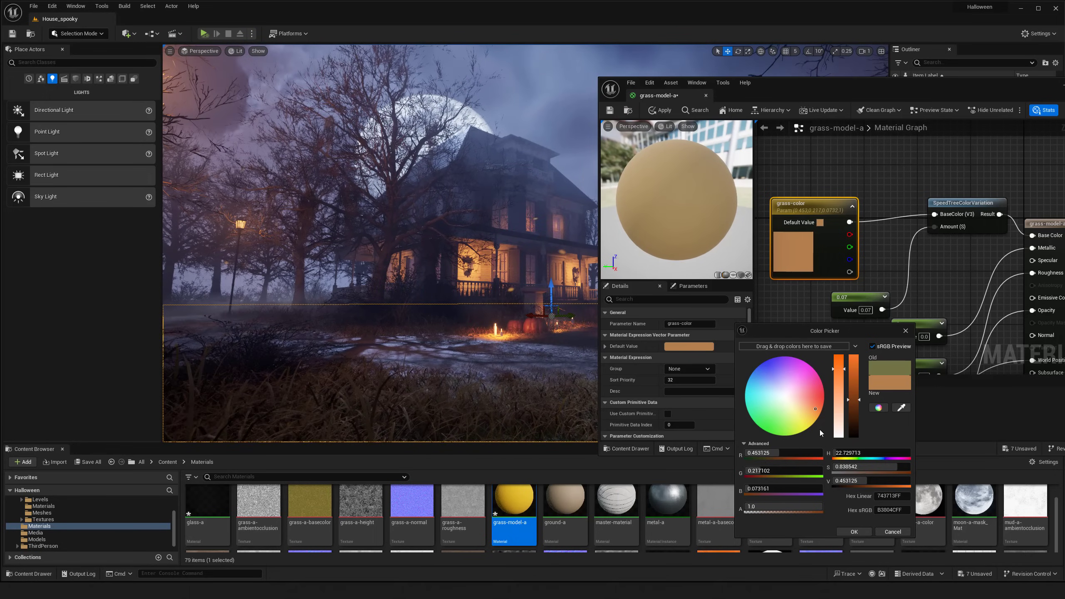
{"action": "left_click", "coordinate": [863, 529]}
Examine the recolored foreground grass across the scene with the material editor moved out of the way.
{"action": "left_click_drag", "start_coordinate": [765, 88], "coordinate": [549, 452]}
{"action": "mouse_move", "coordinate": [539, 352]}
{"action": "right_mouse_down"}
{"action": "mouse_move", "coordinate": [512, 348]}
{"action": "mouse_move", "coordinate": [519, 357]}
{"action": "right_mouse_up"}
{"action": "key", "text": "g"}
{"action": "mouse_move", "coordinate": [583, 332]}
{"action": "right_mouse_down"}
{"action": "mouse_move", "coordinate": [601, 333]}
{"action": "mouse_move", "coordinate": [591, 332]}
{"action": "right_mouse_up"}
{"action": "key", "text": "q"}
{"action": "left_click_drag", "start_coordinate": [598, 461], "coordinate": [602, 348]}
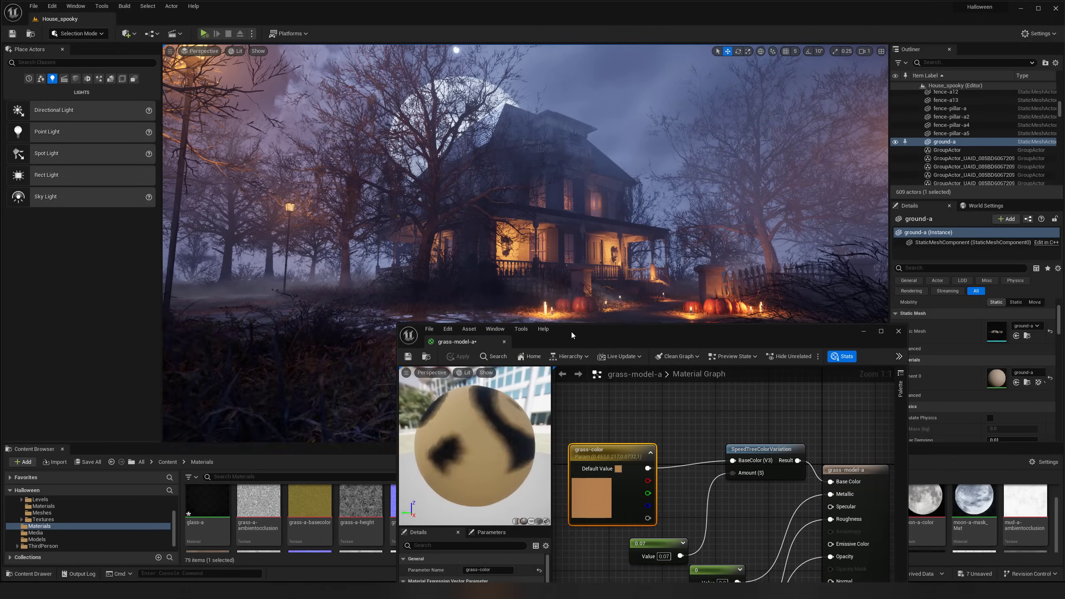
Shift the grass-color parameter to a more saturated orange, hex sRGB B4753AFF.
{"action": "left_click_drag", "start_coordinate": [571, 329], "coordinate": [595, 231]}
{"action": "double_click", "coordinate": [624, 393]}
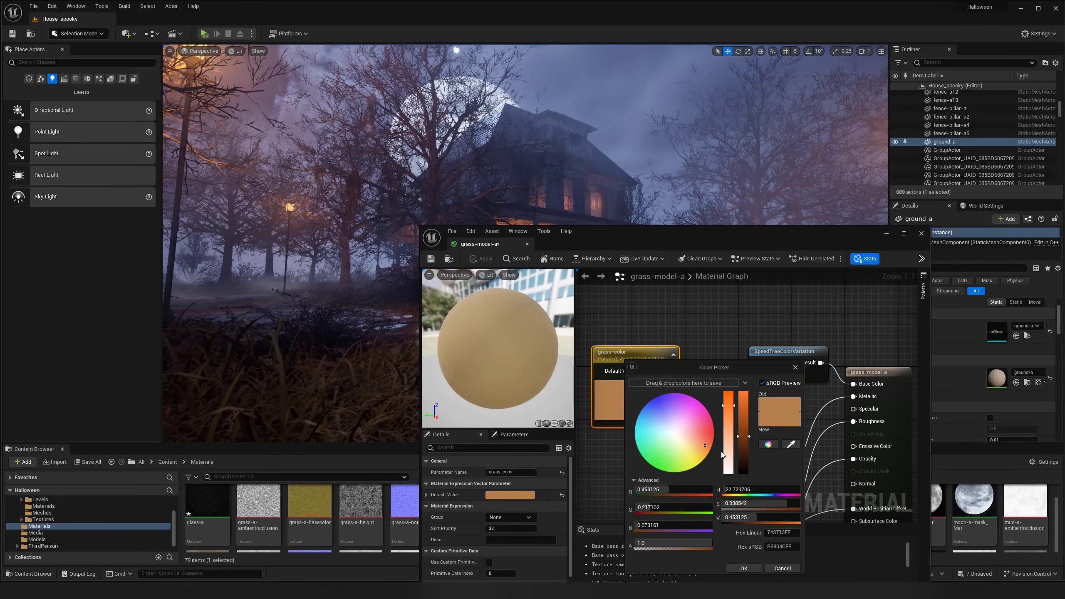
{"action": "left_click", "coordinate": [708, 445]}
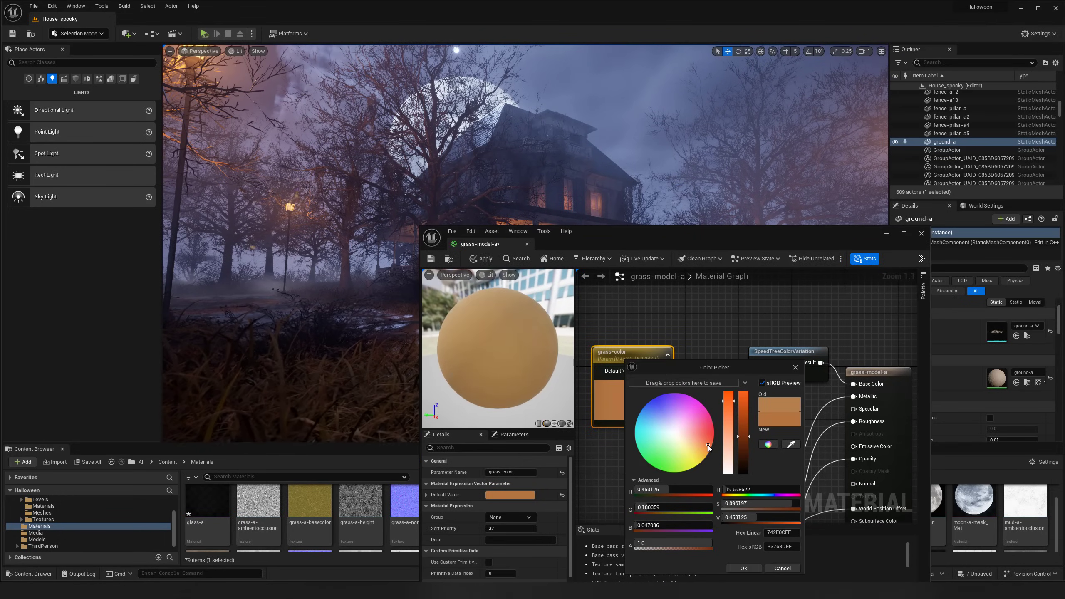
{"action": "left_click", "coordinate": [729, 400]}
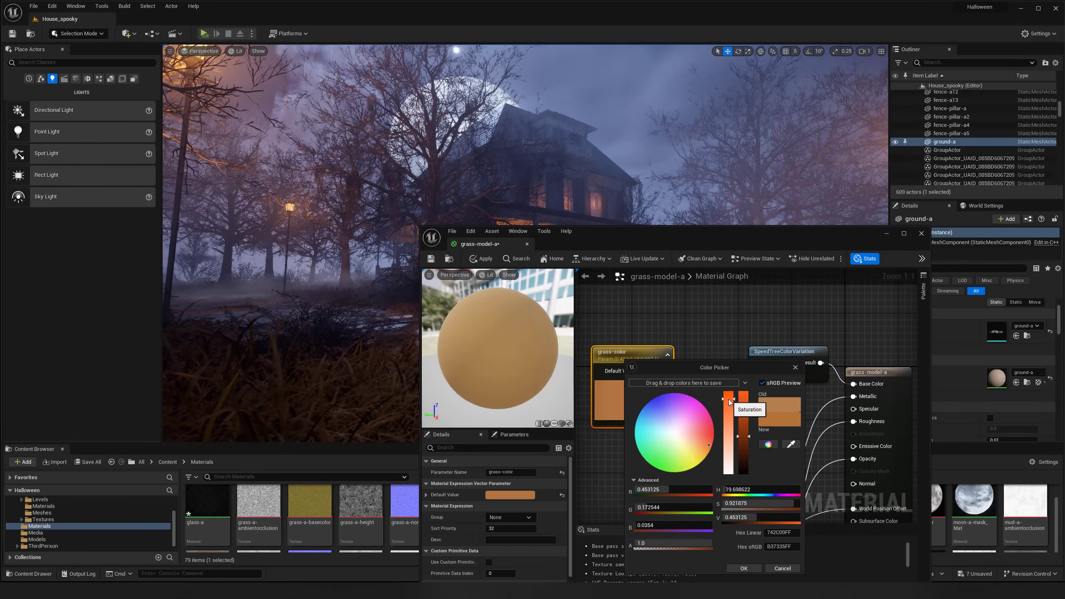
{"action": "left_click", "coordinate": [743, 435]}
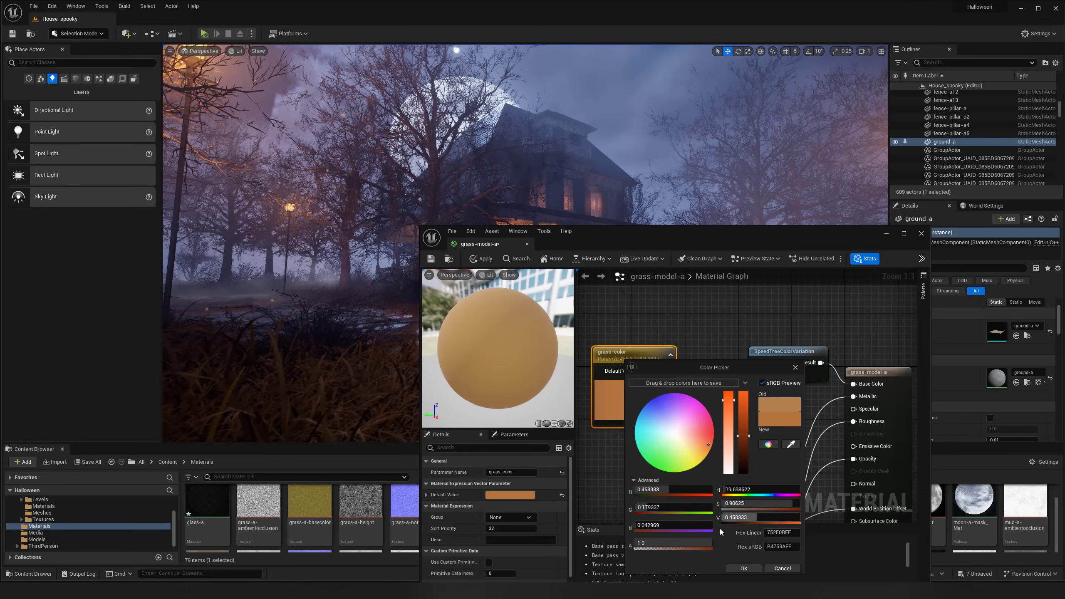
{"action": "left_click", "coordinate": [739, 568]}
Apply the color change to the grass material and close its editor.
{"action": "left_click_drag", "start_coordinate": [573, 243], "coordinate": [810, 149]}
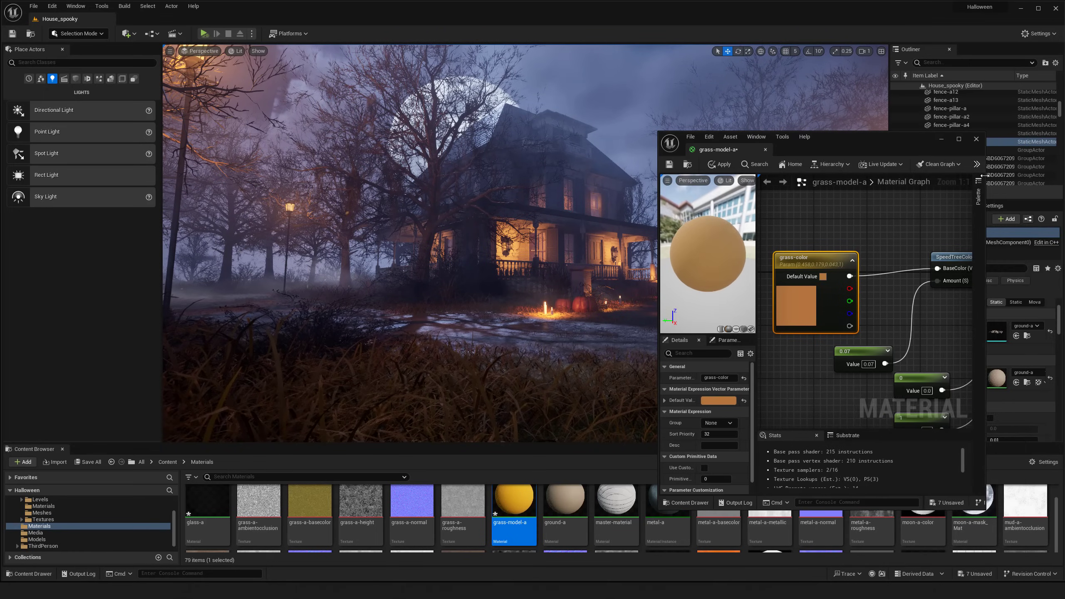
{"action": "left_click_drag", "start_coordinate": [882, 138], "coordinate": [927, 138]}
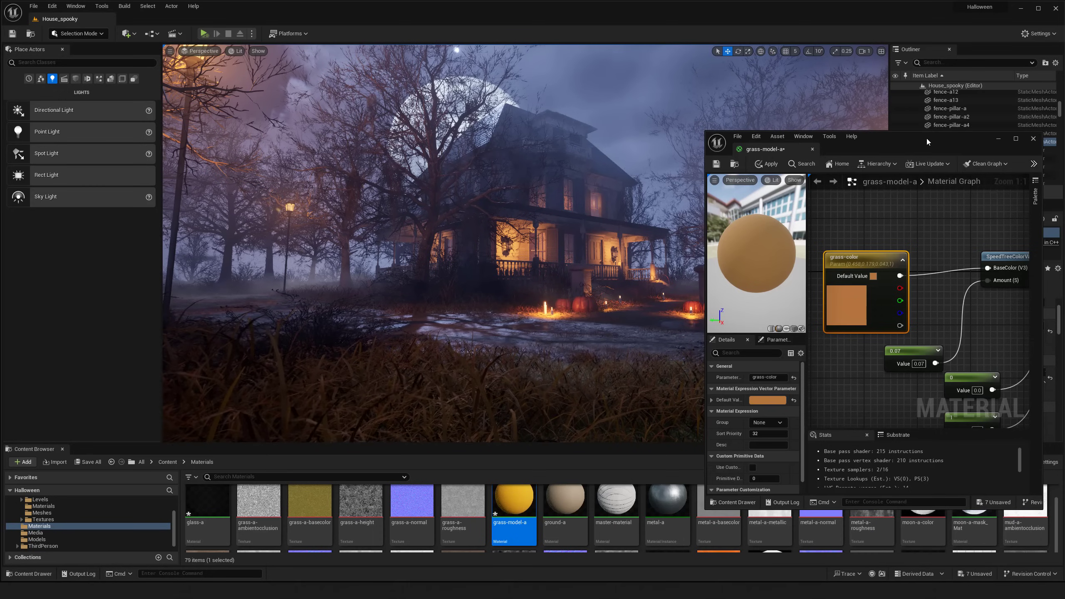
{"action": "left_click", "coordinate": [765, 163]}
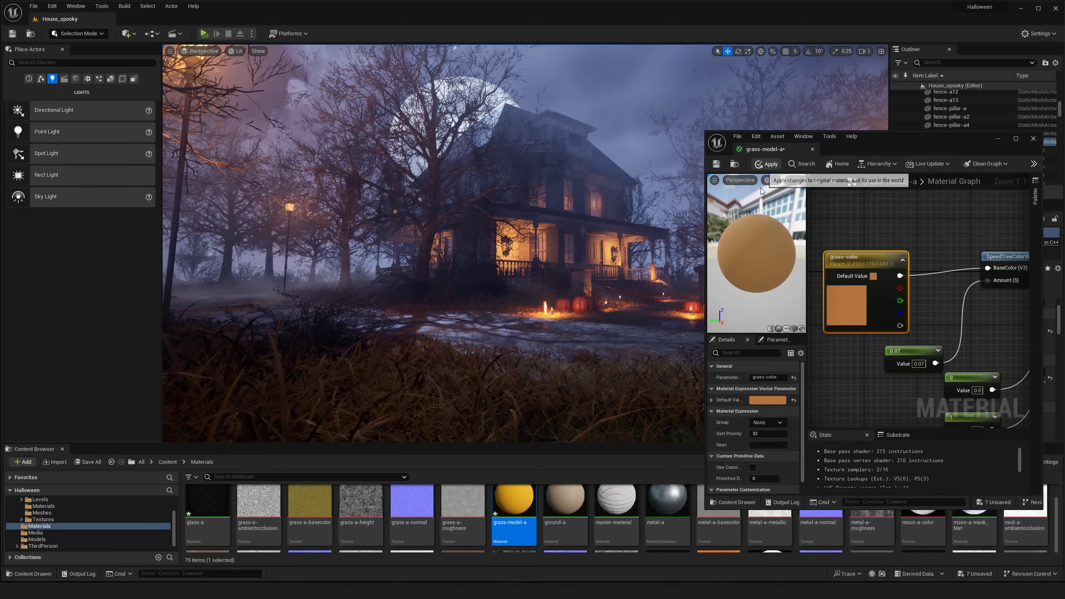
{"action": "left_click", "coordinate": [812, 149]}
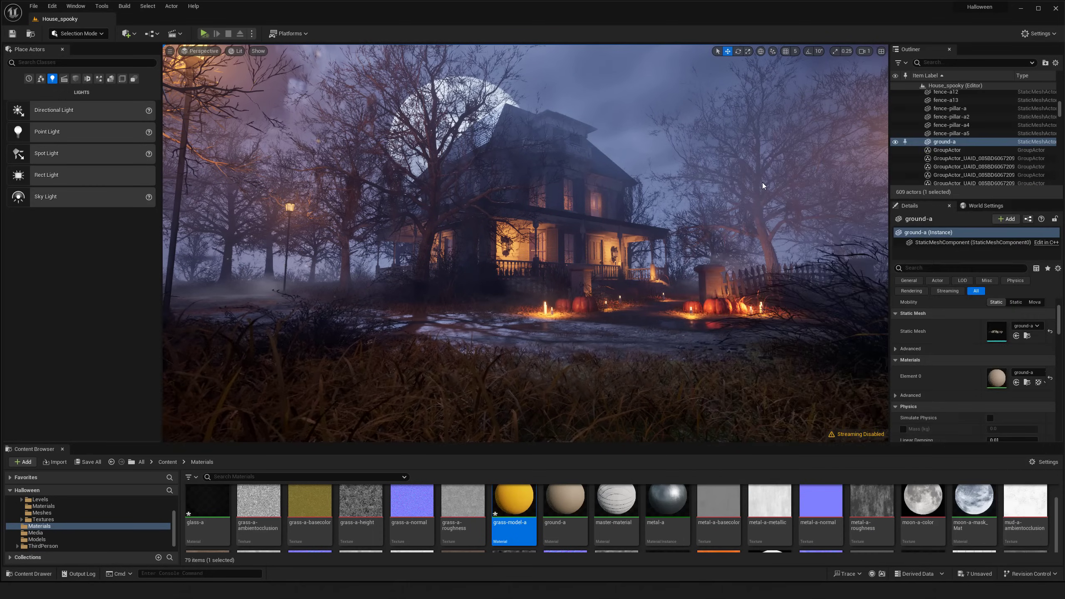
{"action": "right_click_drag", "start_coordinate": [713, 289], "coordinate": [707, 289]}
{"action": "key", "text": "w"}
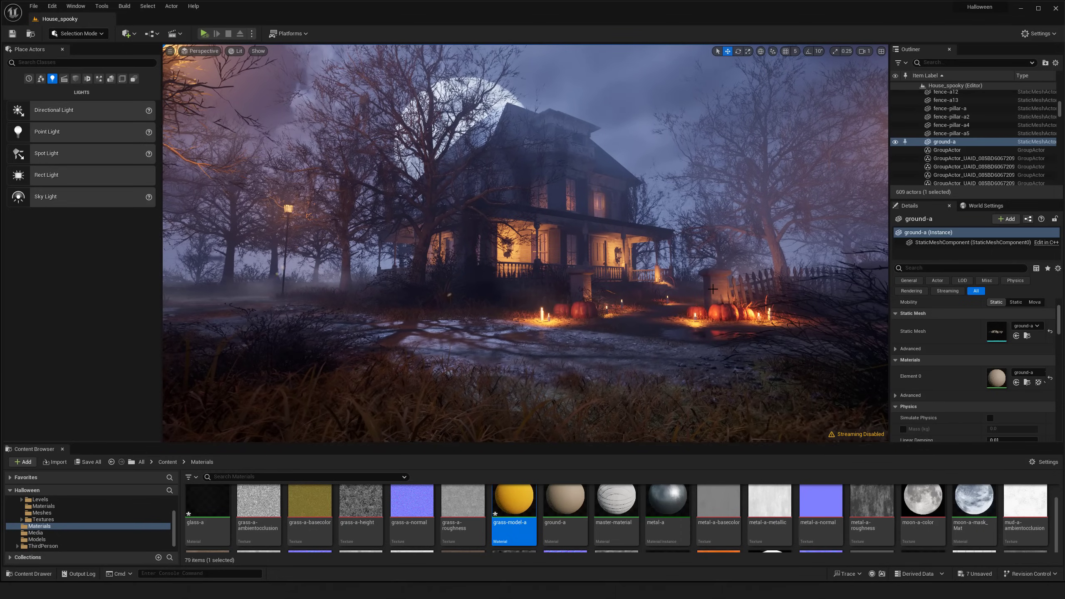